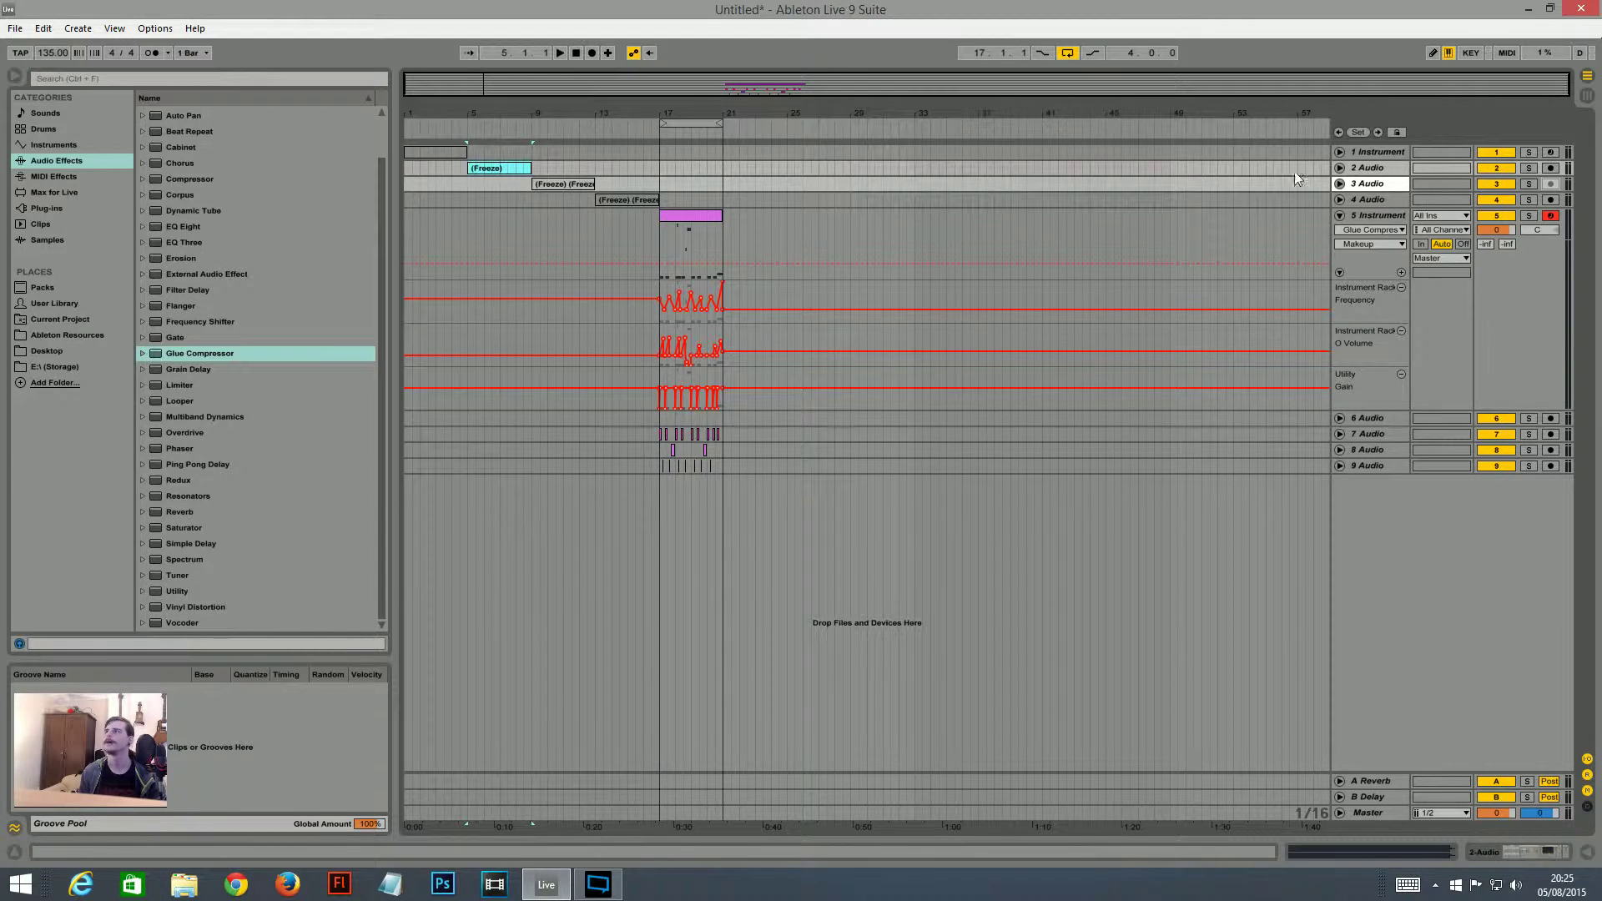
- Select the clip on the 5 Instrument track and play back the looped section from bar 17 to 21
left_click(692, 216)
left_click_drag(783, 119, 784, 241)
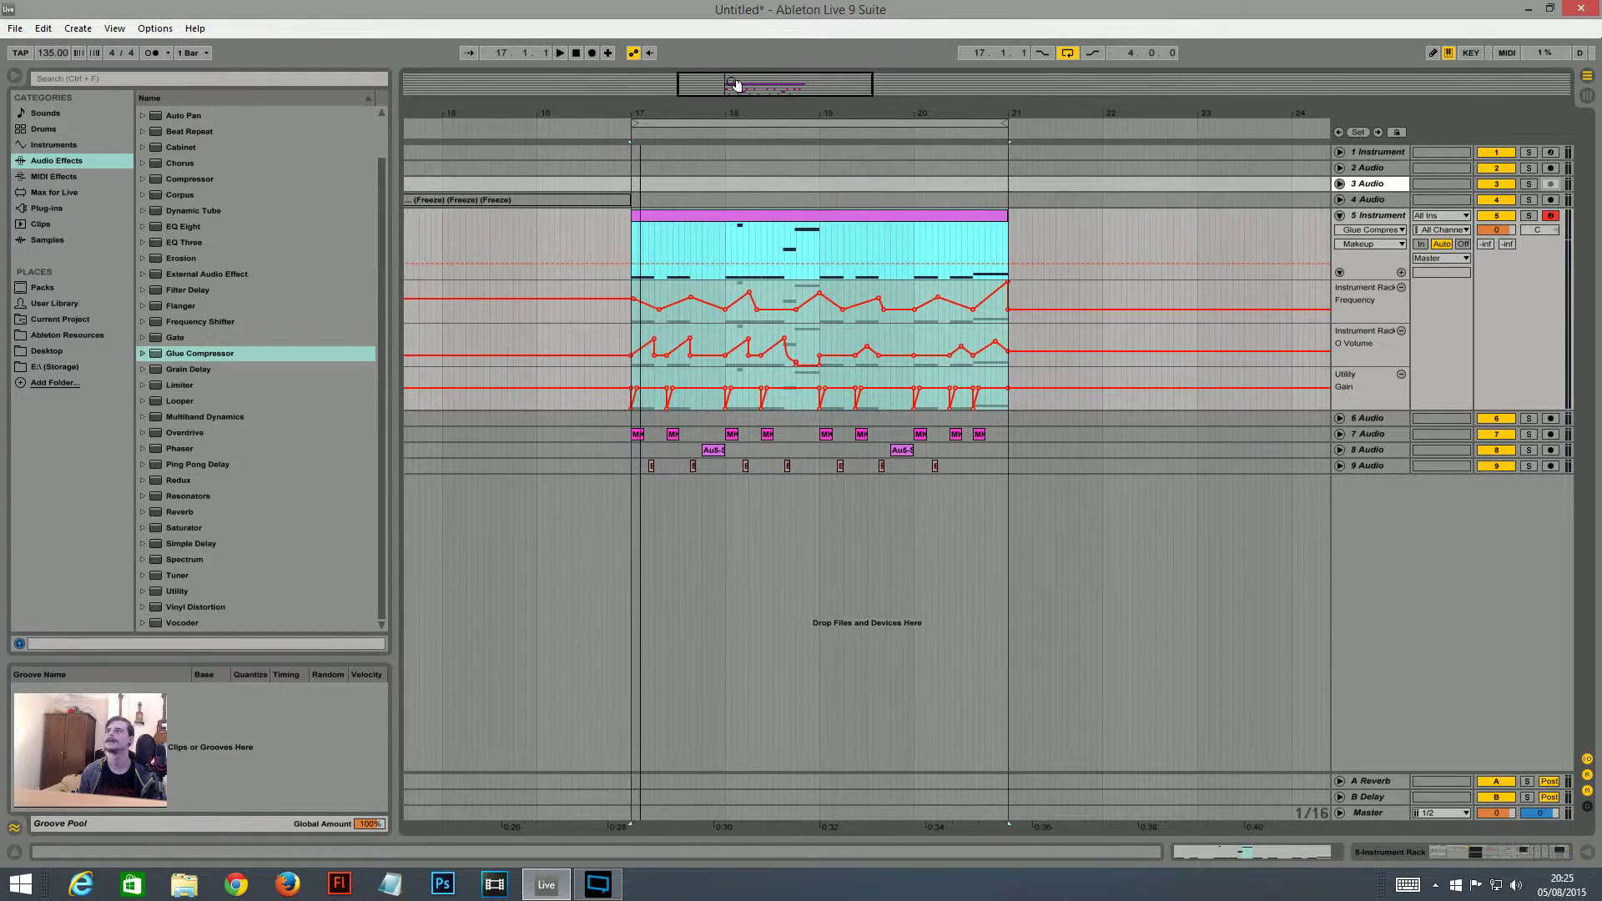
key("space")
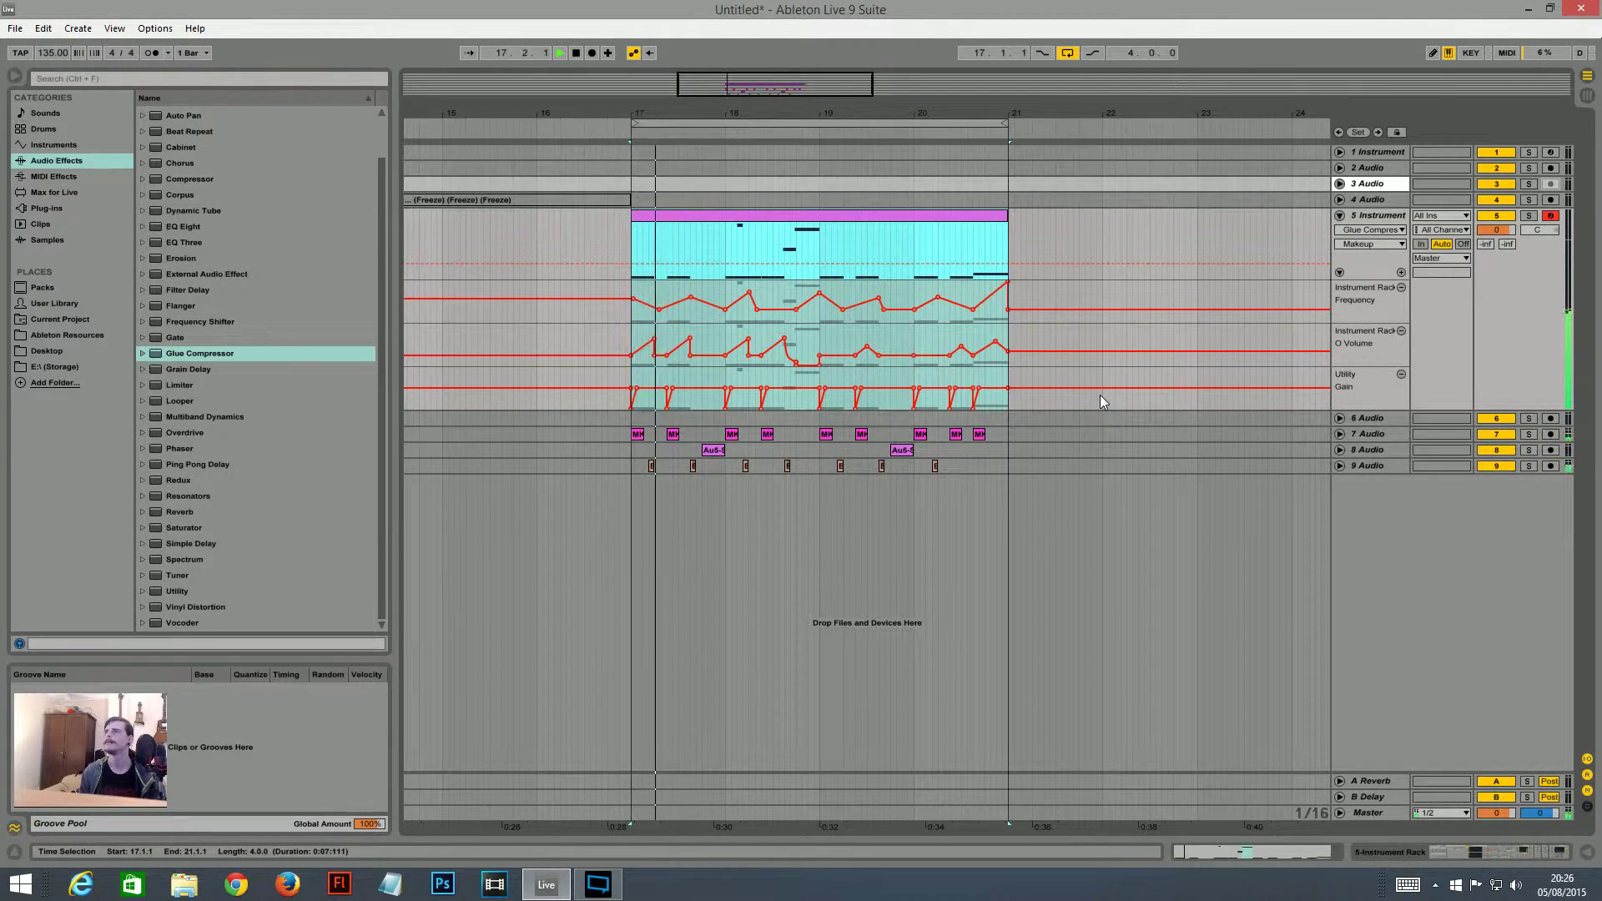
left_click_drag(772, 83, 774, 94)
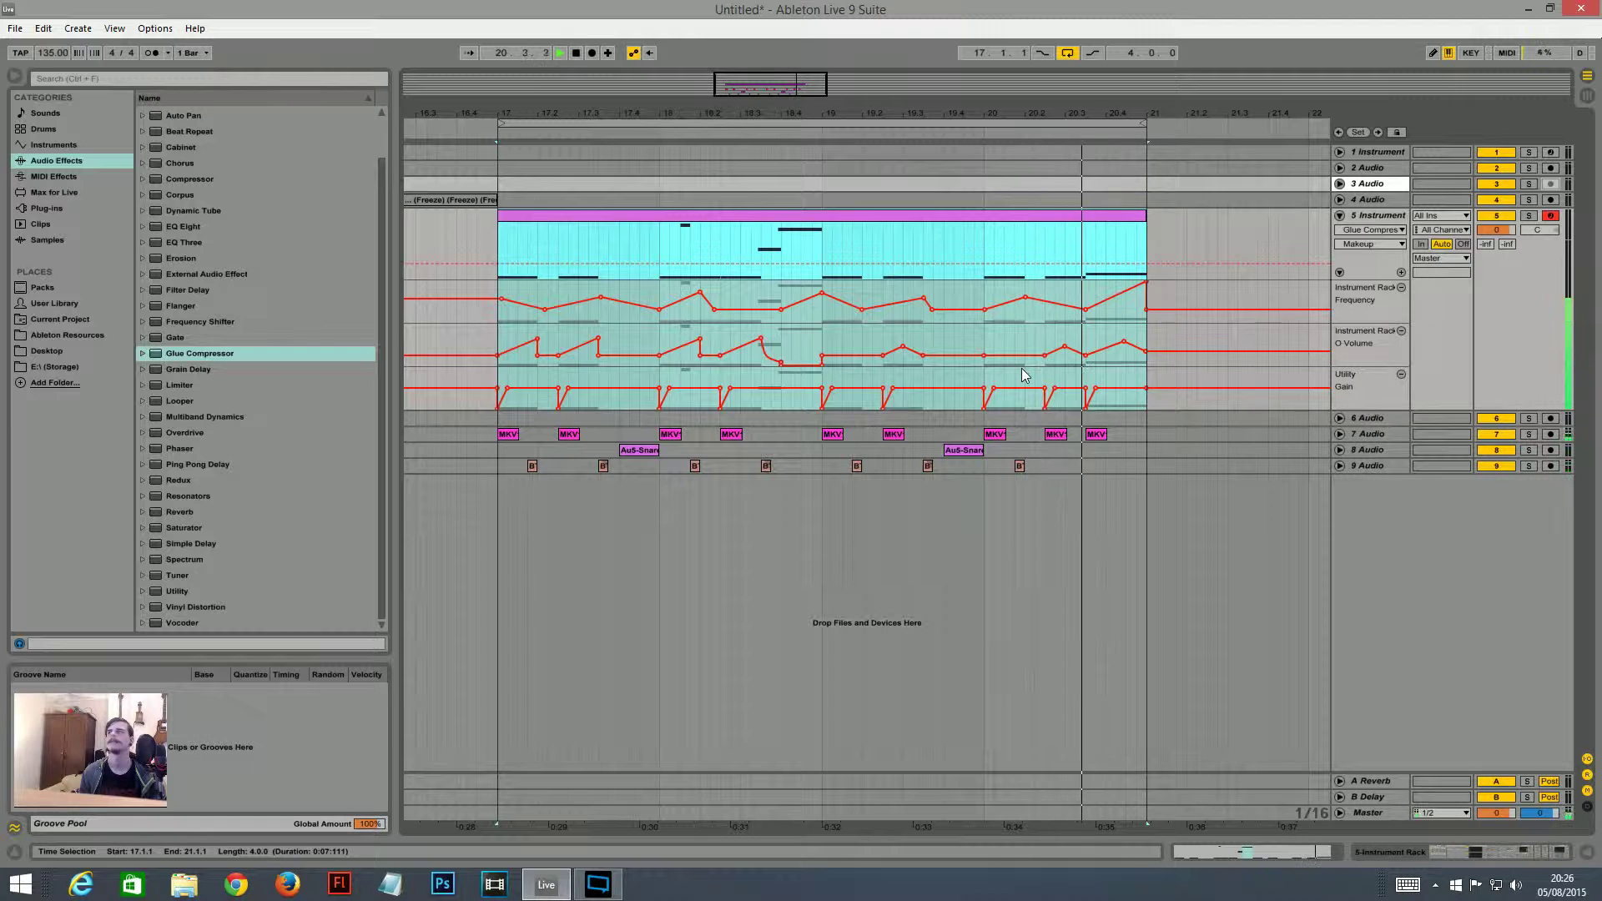
key("space")
- Examine the 1 Instrument track's lane and its device chain, then hide both again
left_click_drag(781, 115, 769, 79)
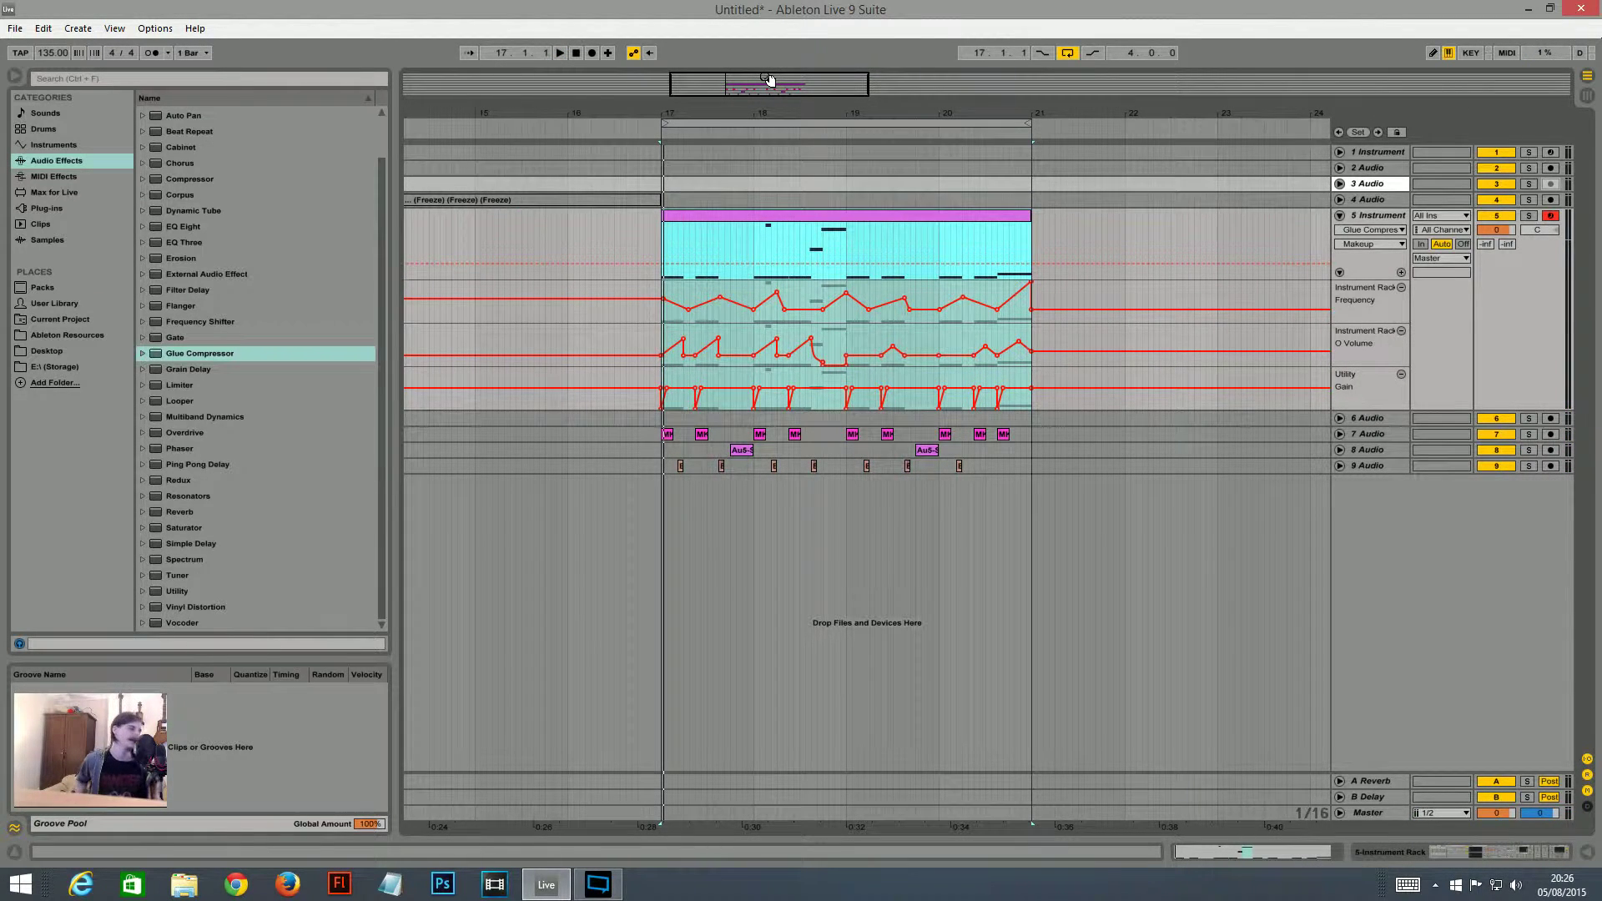
left_click_drag(877, 115, 884, 58)
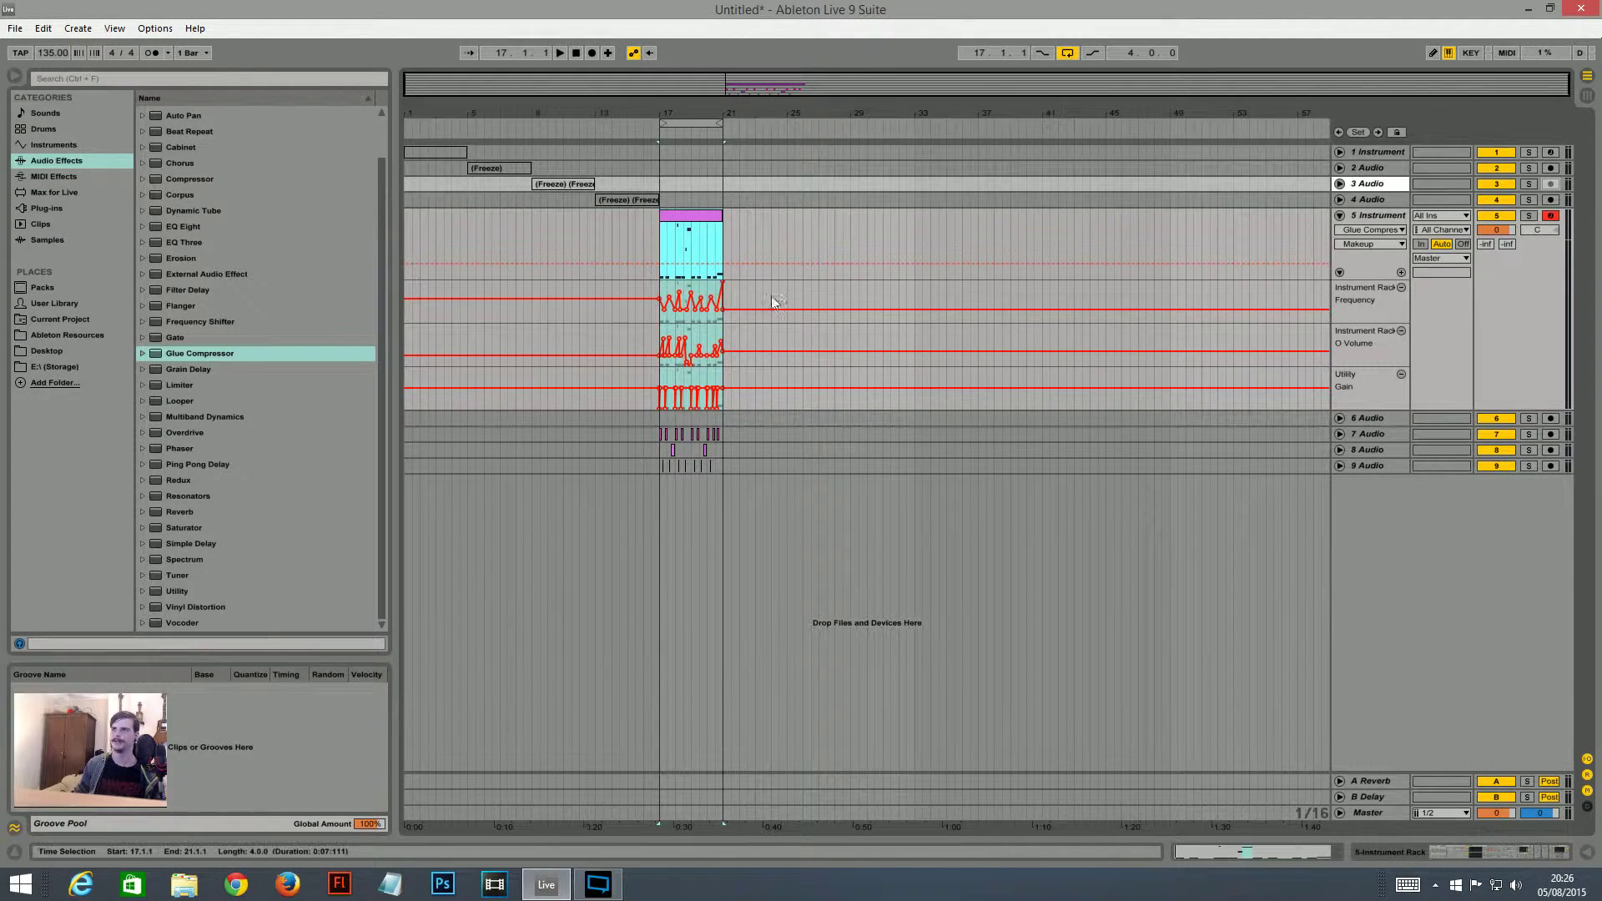
left_click(1339, 152)
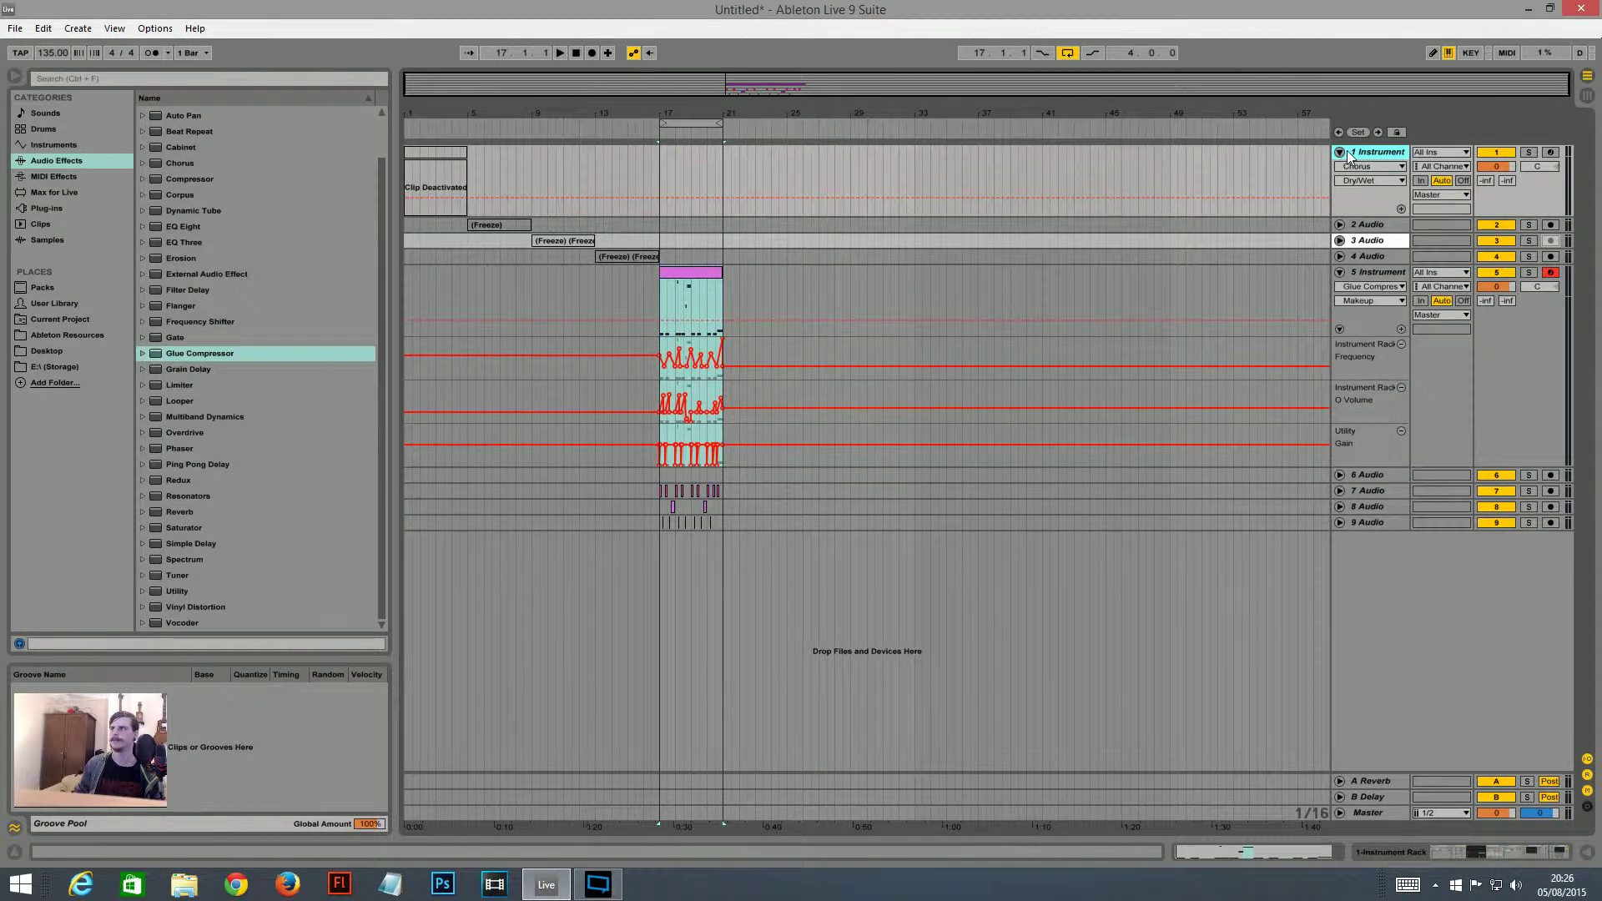
left_click(1341, 152)
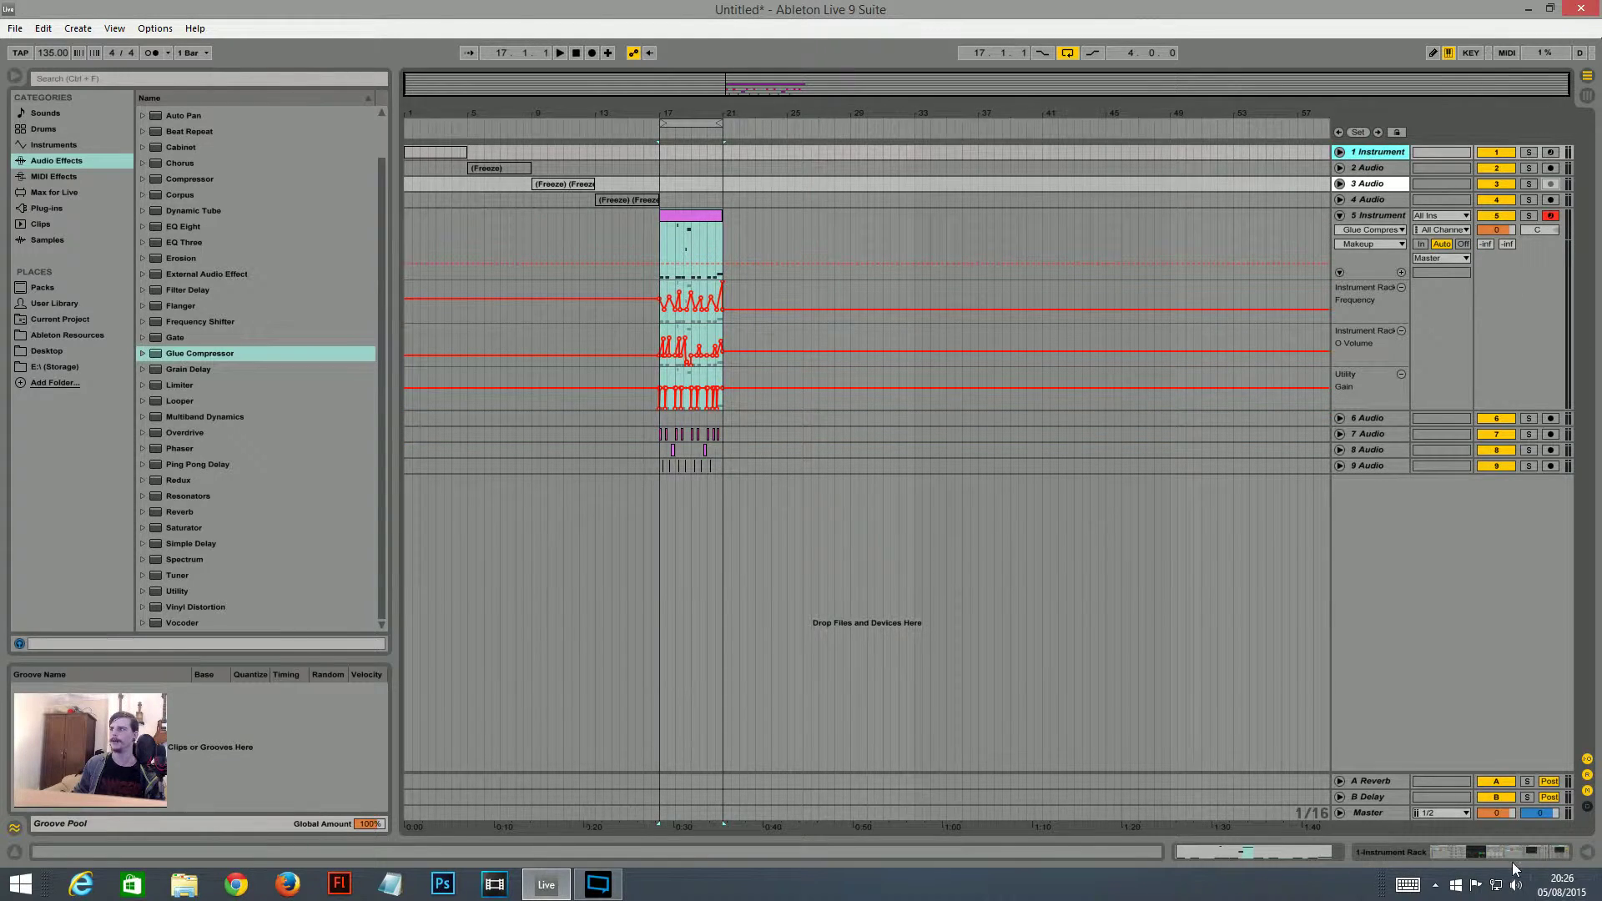
left_click(1586, 851)
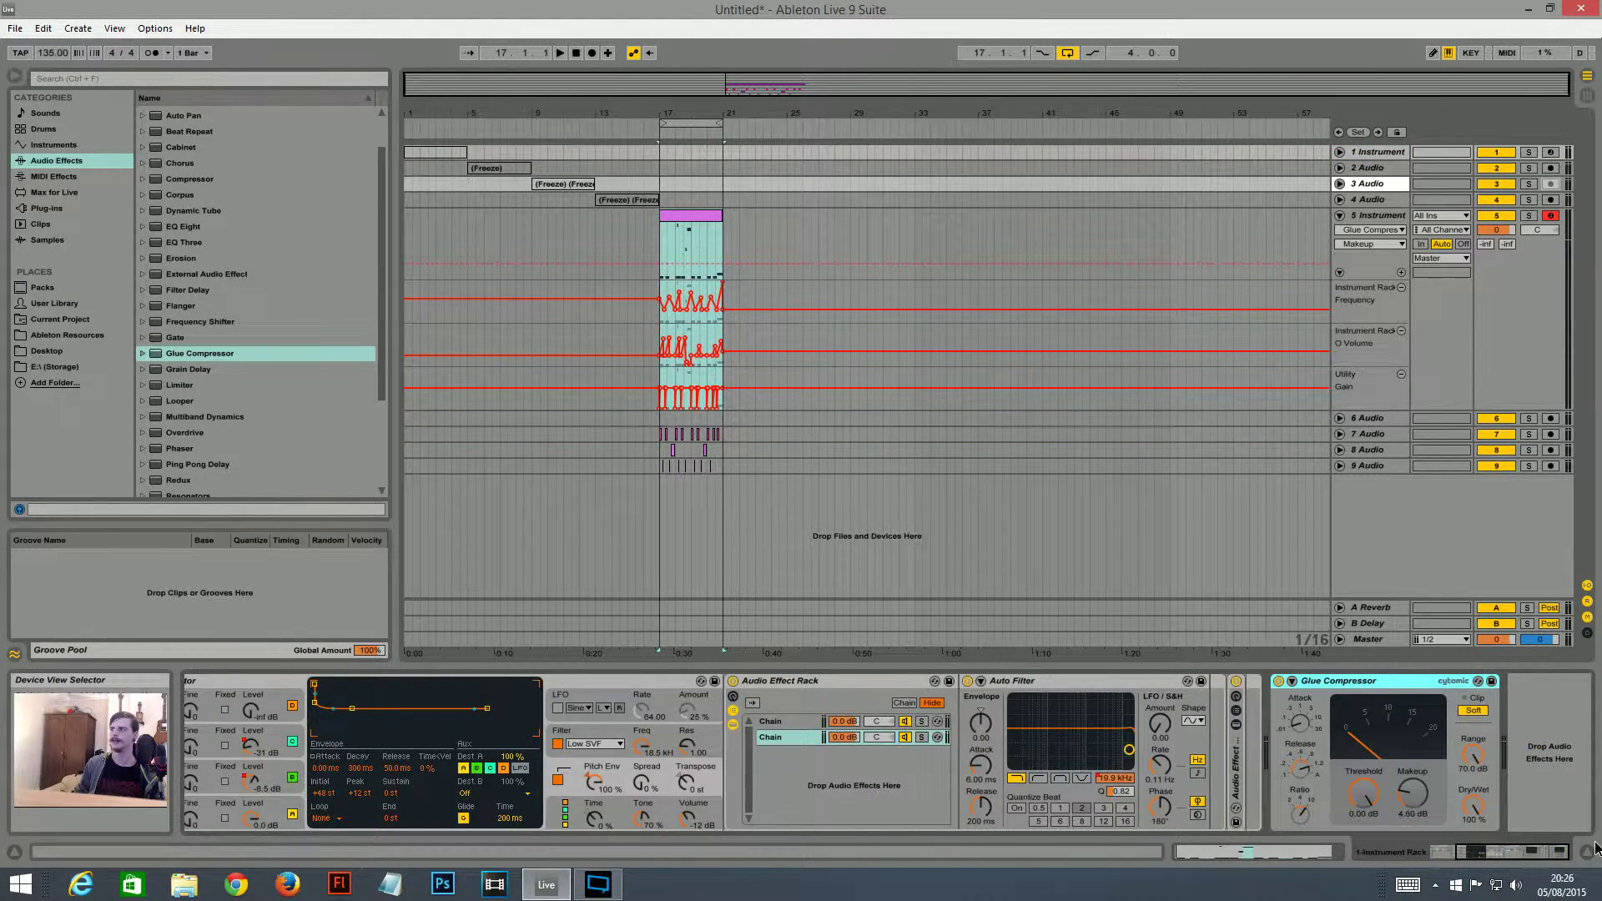
left_click(1449, 853)
left_click(1586, 852)
left_click(779, 523)
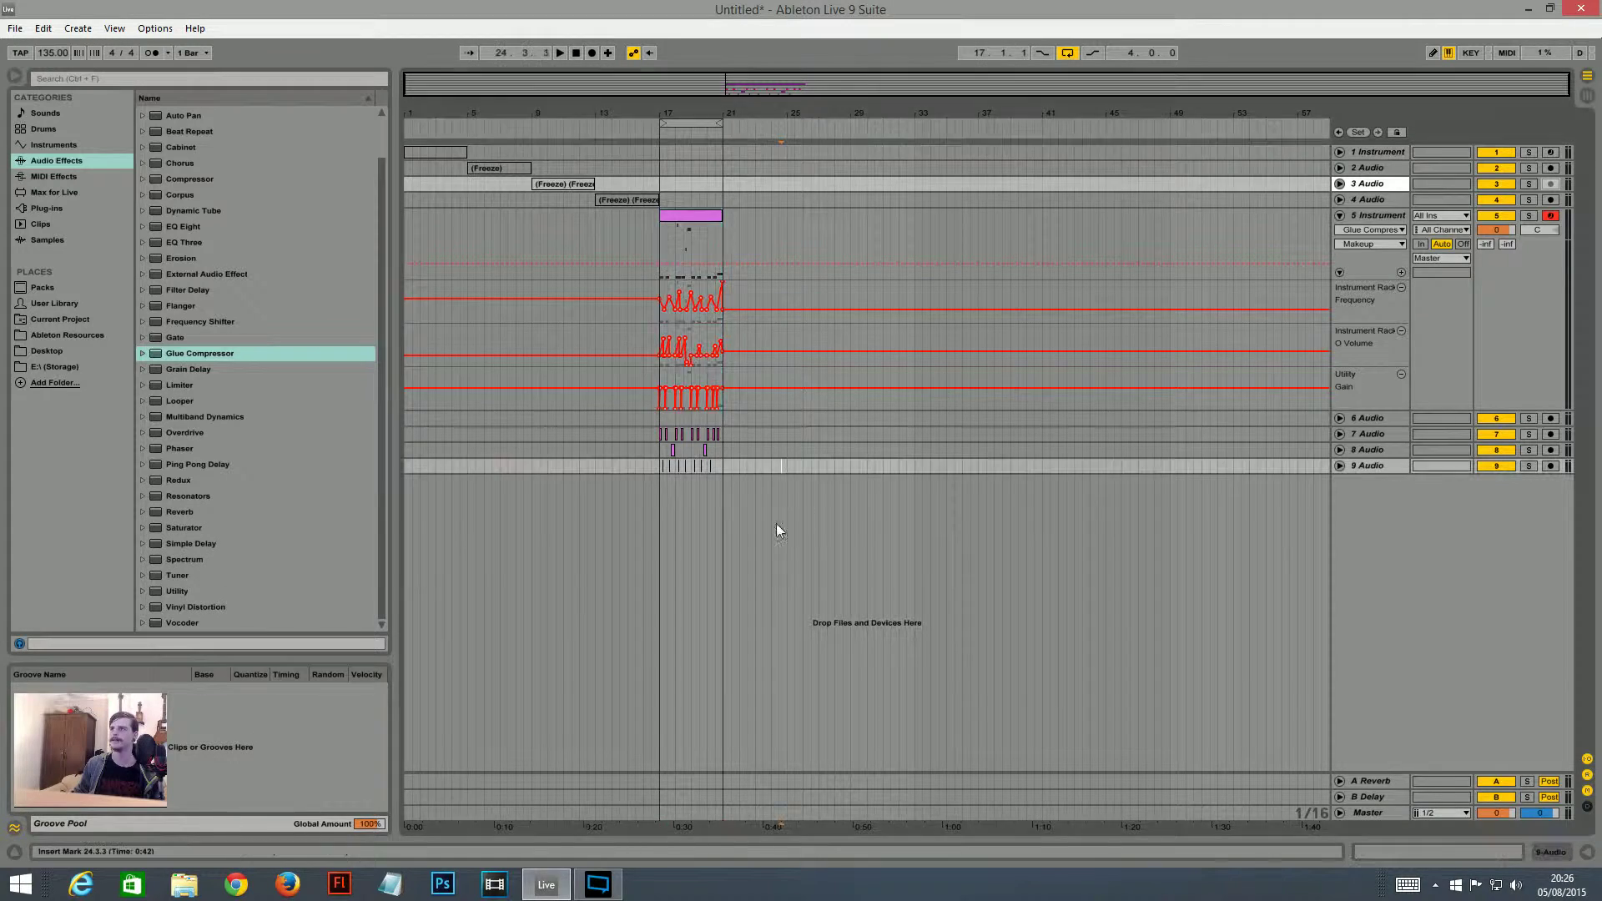
- Review the stages of the arrangement by selecting the clips on tracks 5, 1, 2 and 3 in turn
mouse_move(709, 88)
left_mouse_down()
mouse_move(710, 125)
mouse_move(851, 137)
mouse_move(740, 111)
mouse_move(766, 33)
left_mouse_up()
left_click(742, 216)
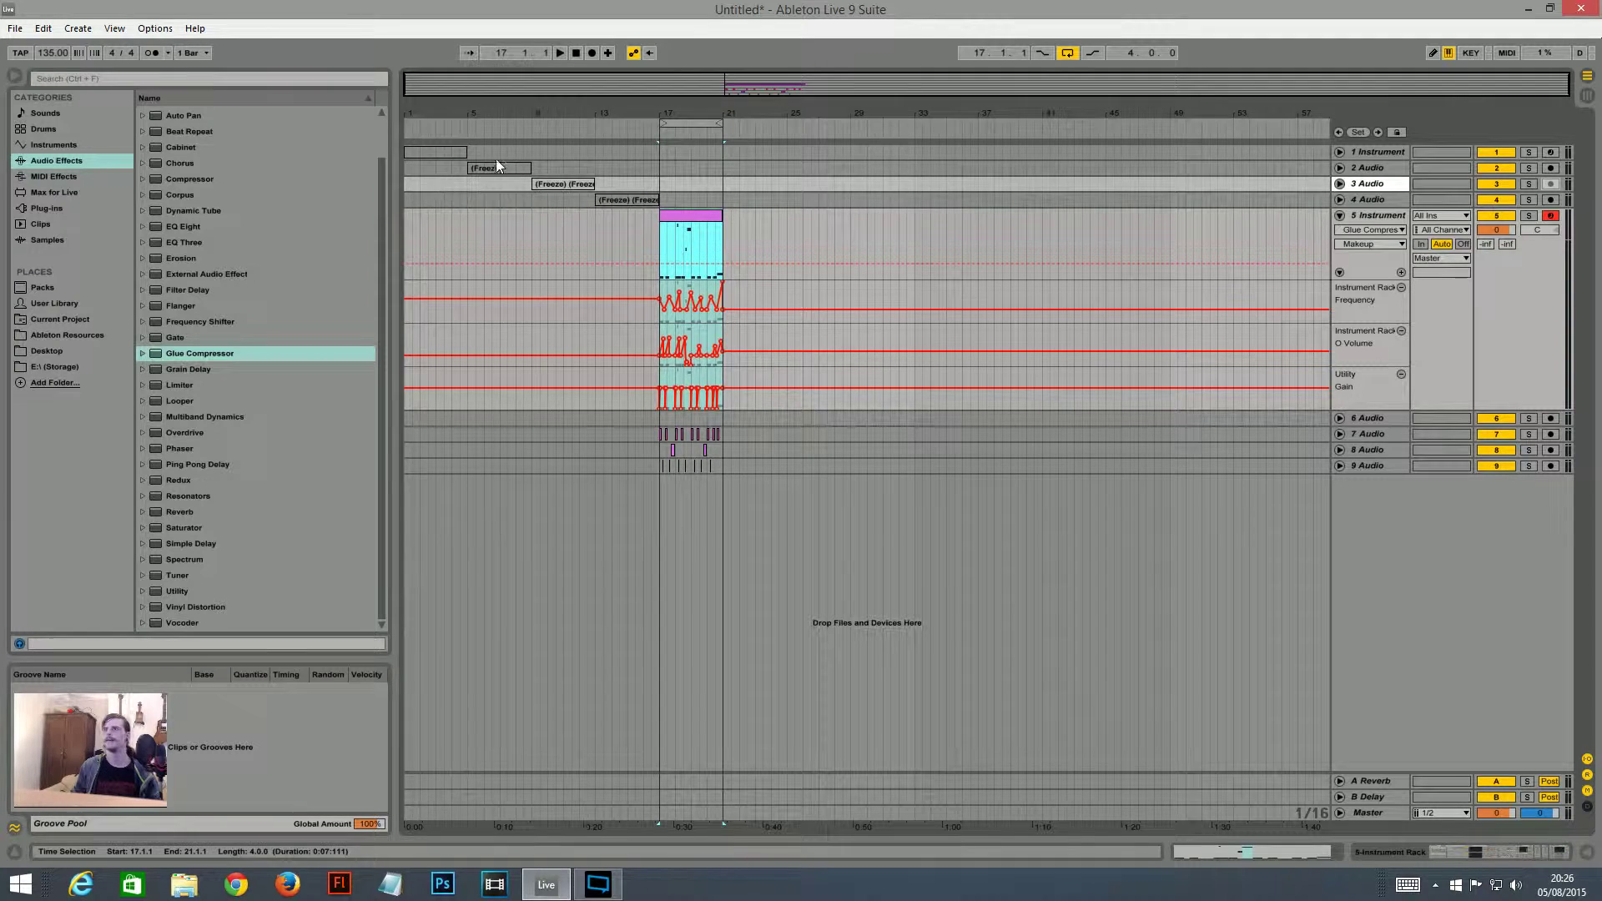
left_click(442, 154)
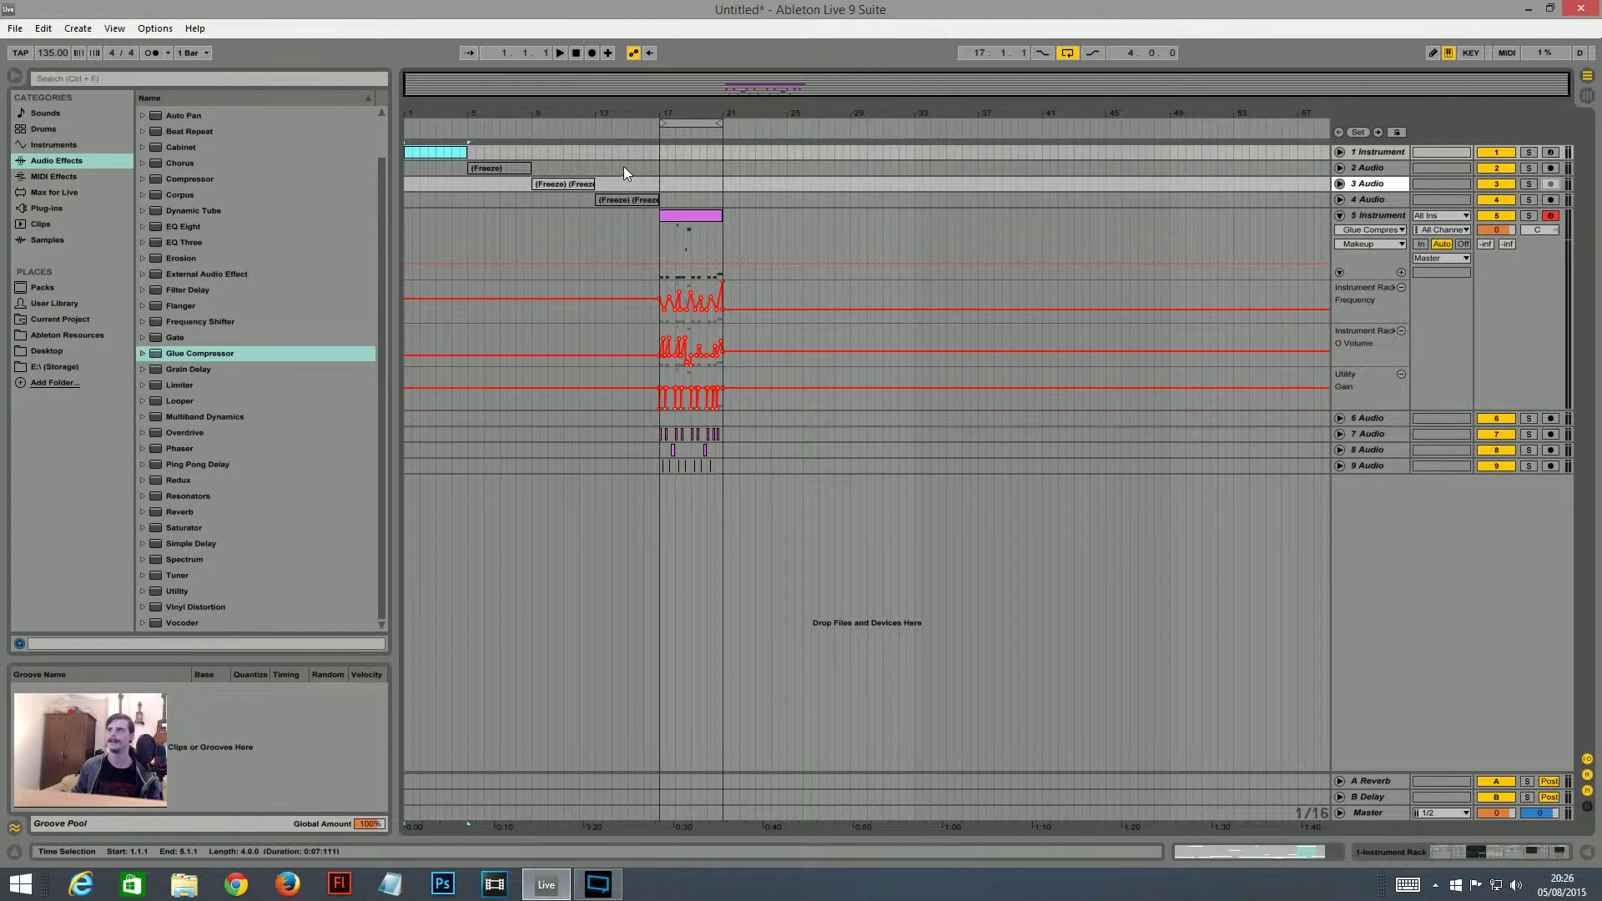
left_click(504, 169)
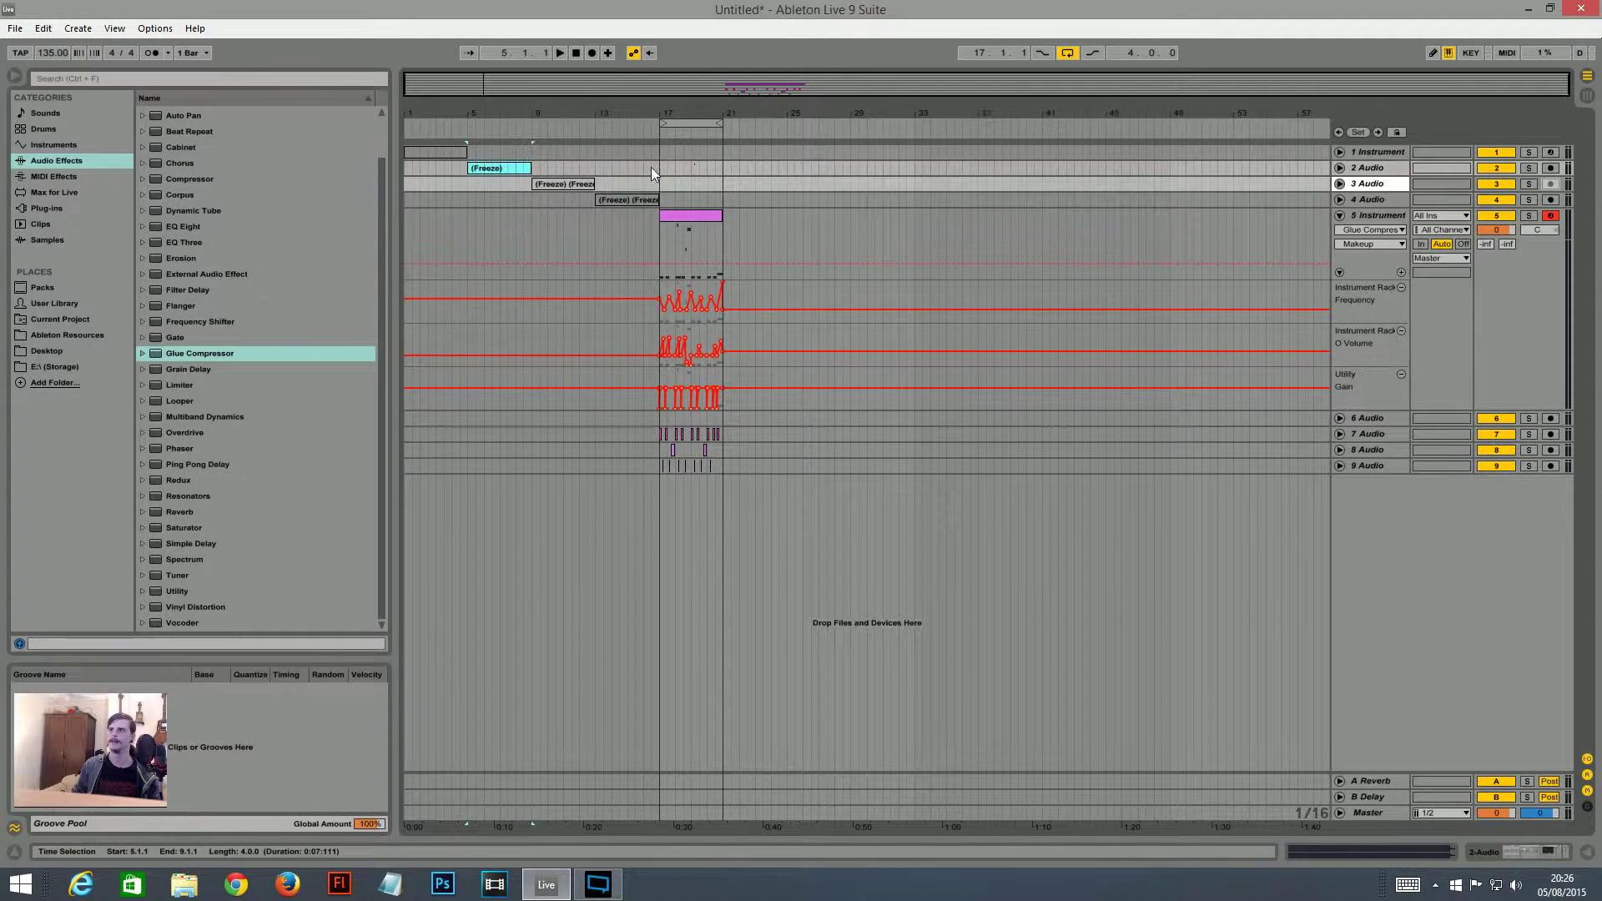
left_click(574, 190)
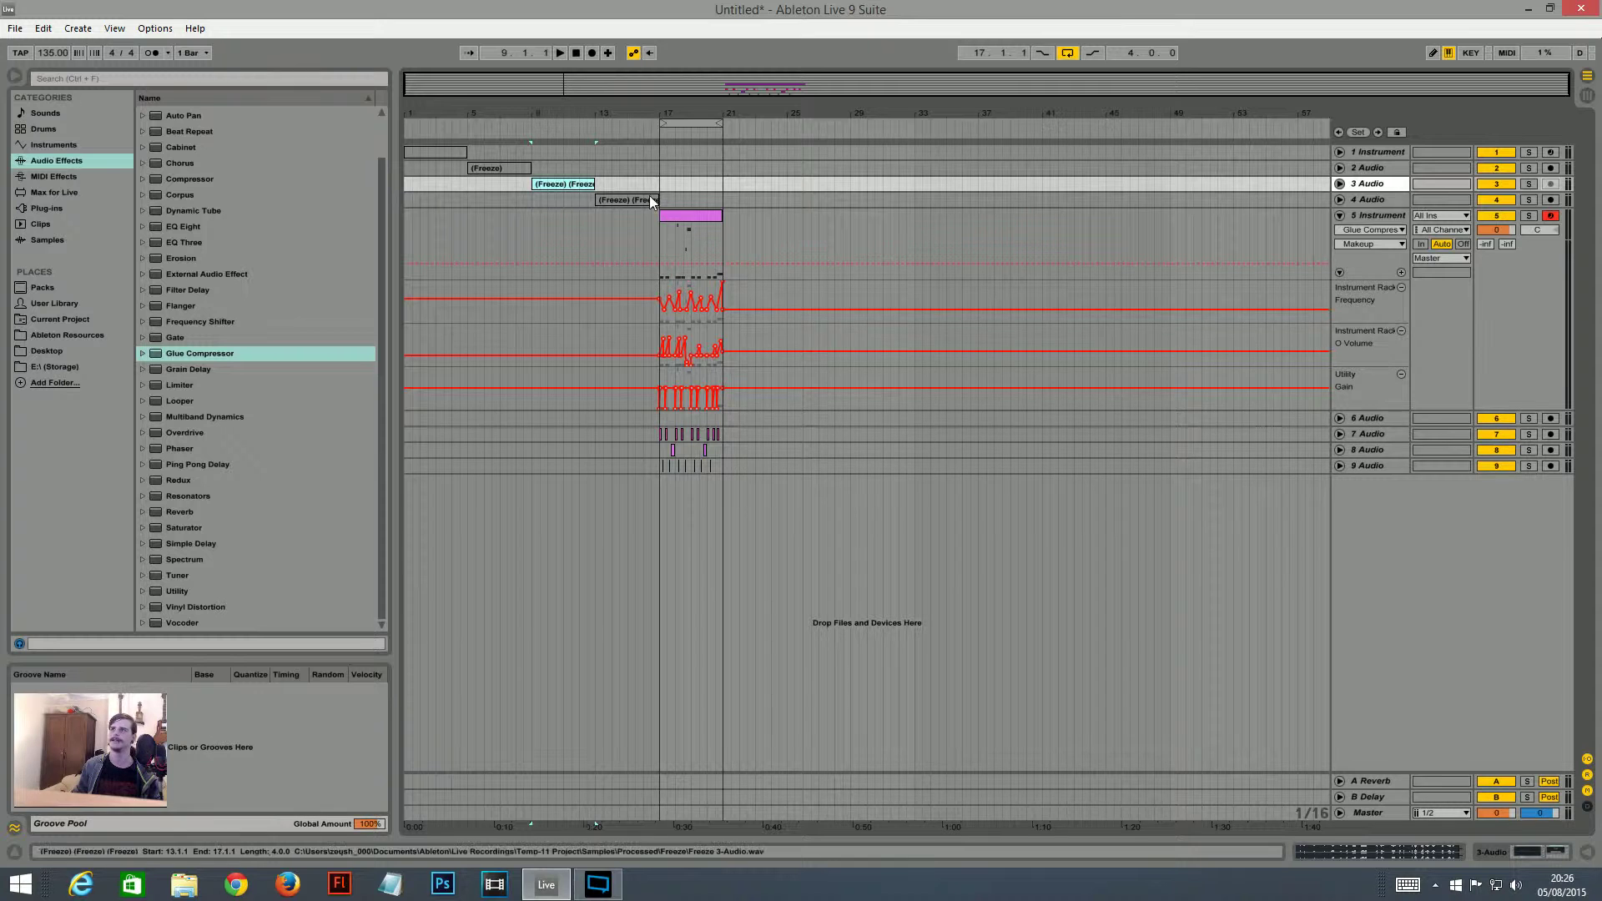
- Examine the notes and automation of the 5 Instrument clip together with the audio hits beneath it
left_click_drag(683, 89, 923, 464)
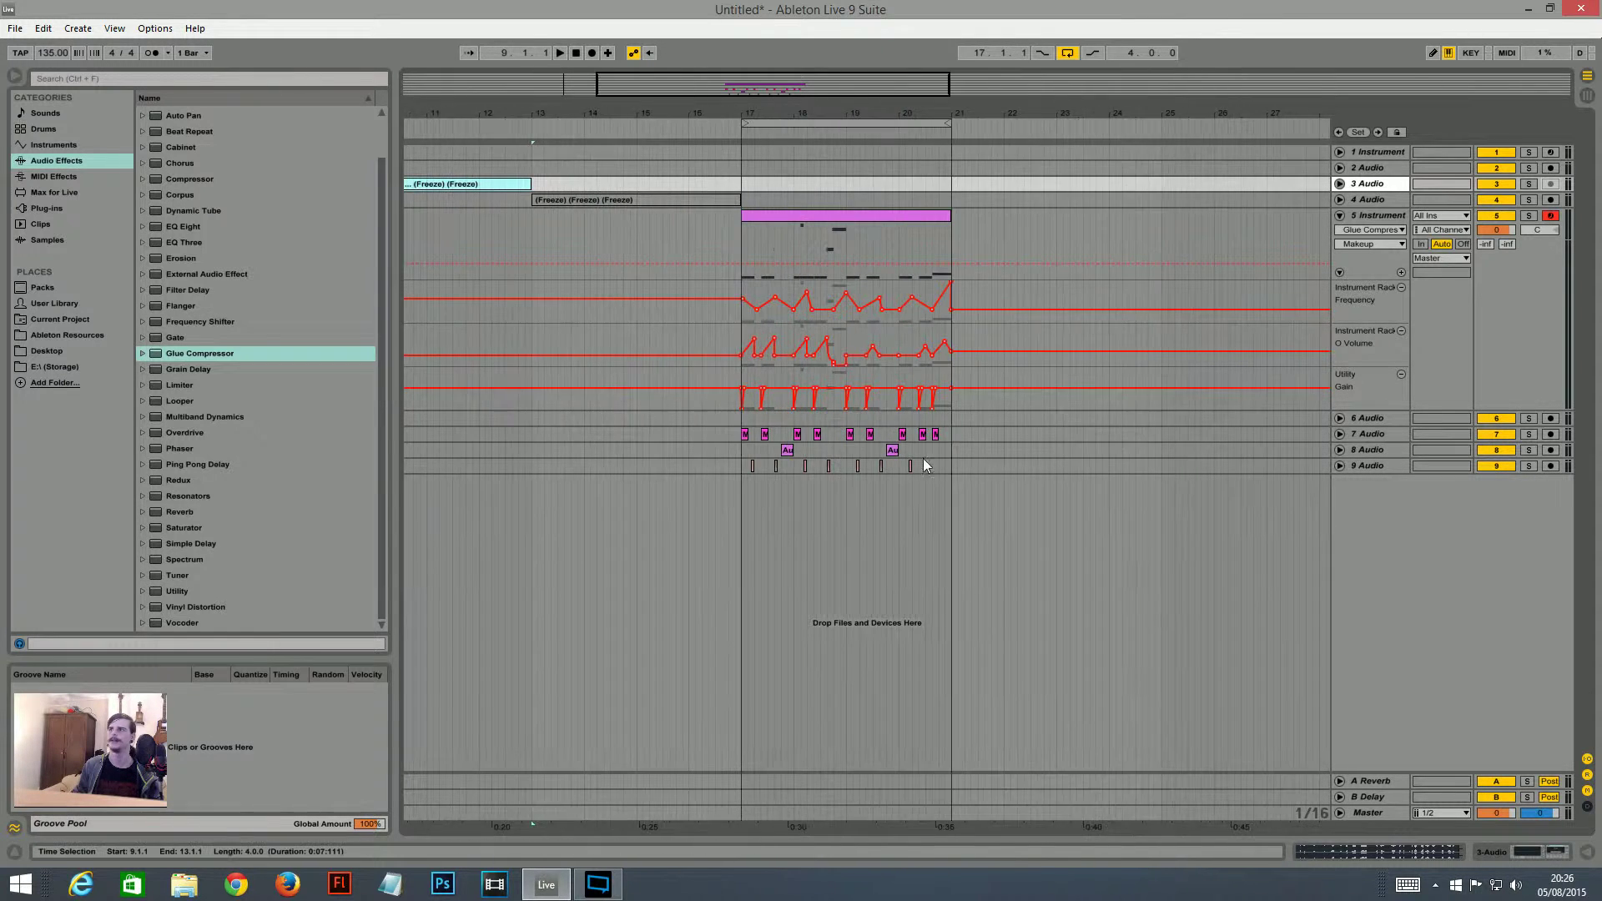
left_click_drag(751, 86, 801, 212)
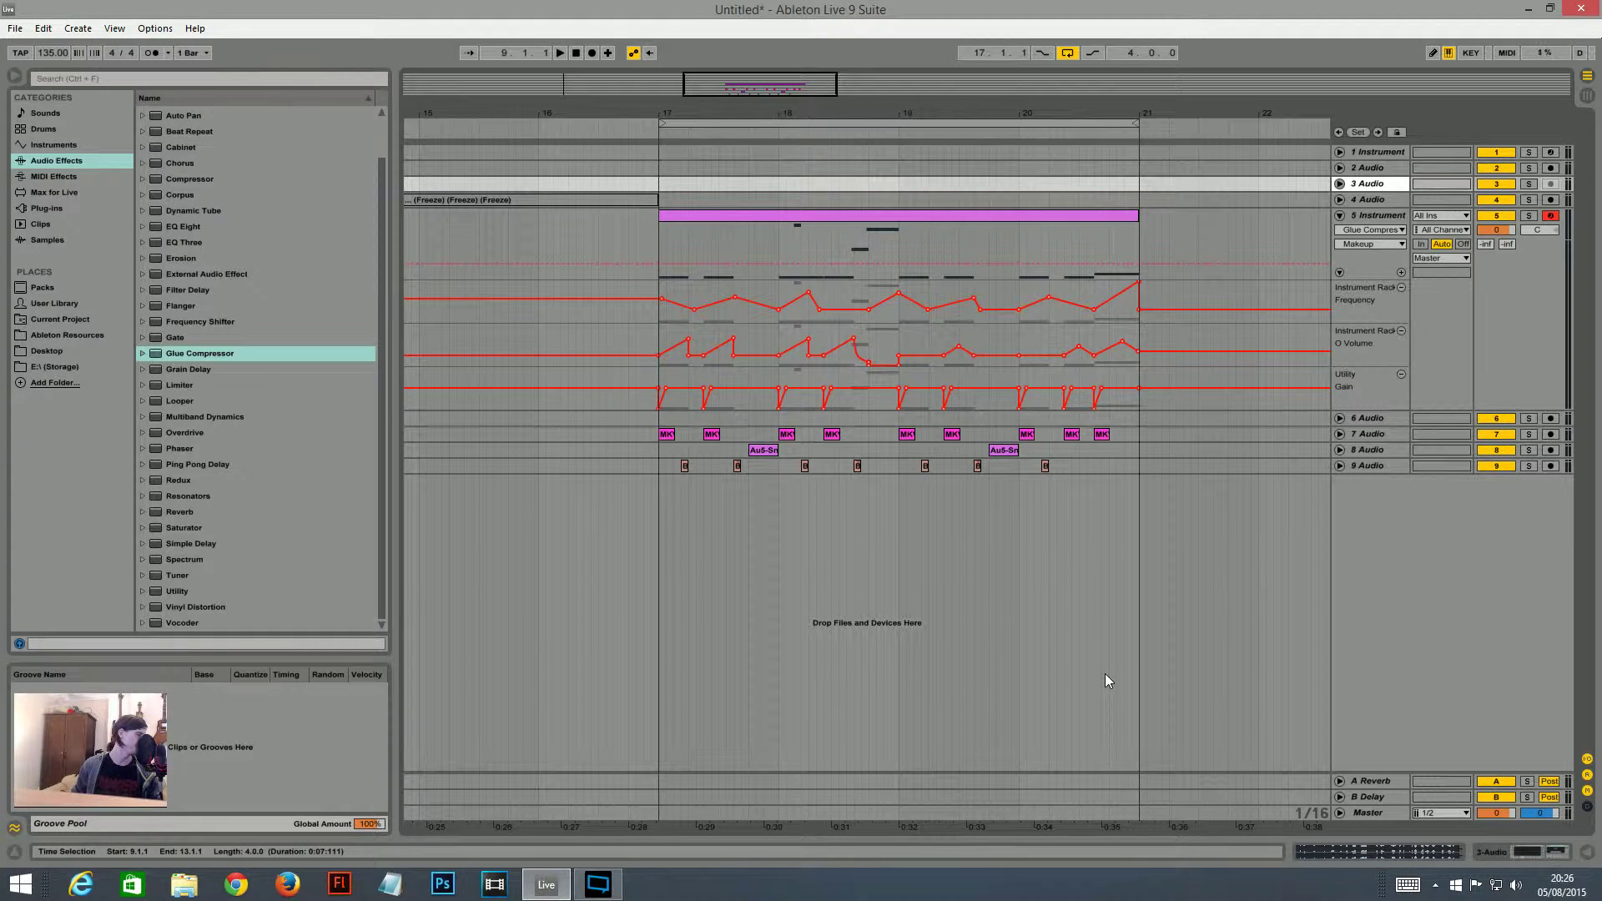
left_click_drag(765, 84, 766, 45)
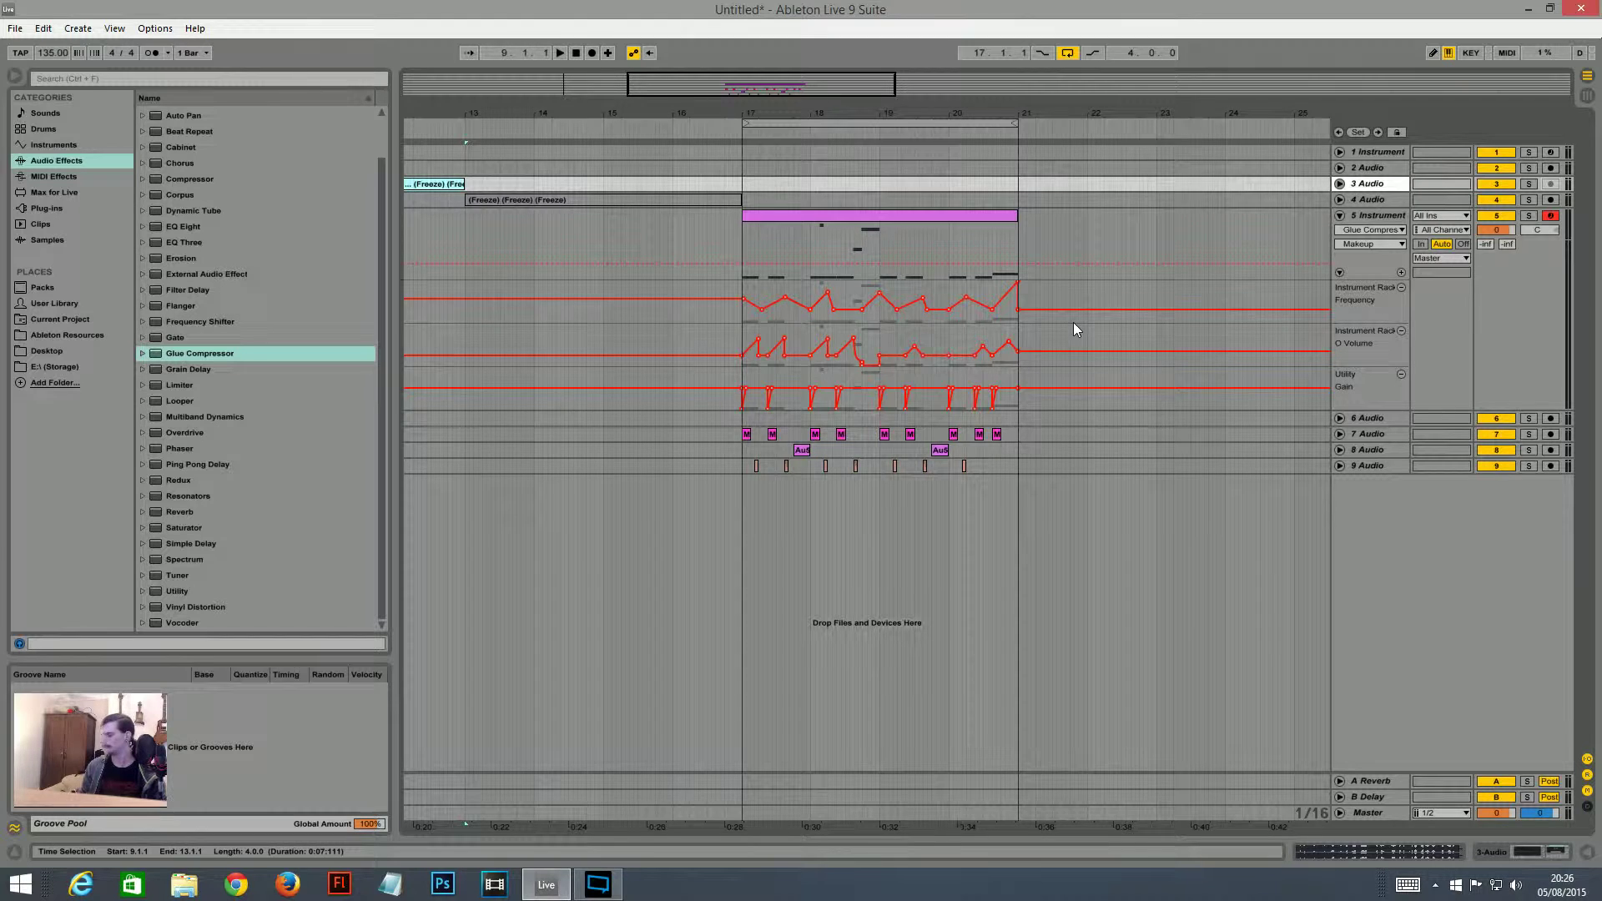
mouse_move(745, 81)
left_mouse_down()
mouse_move(745, 60)
mouse_move(817, 125)
mouse_move(796, 138)
mouse_move(774, 86)
left_mouse_up()
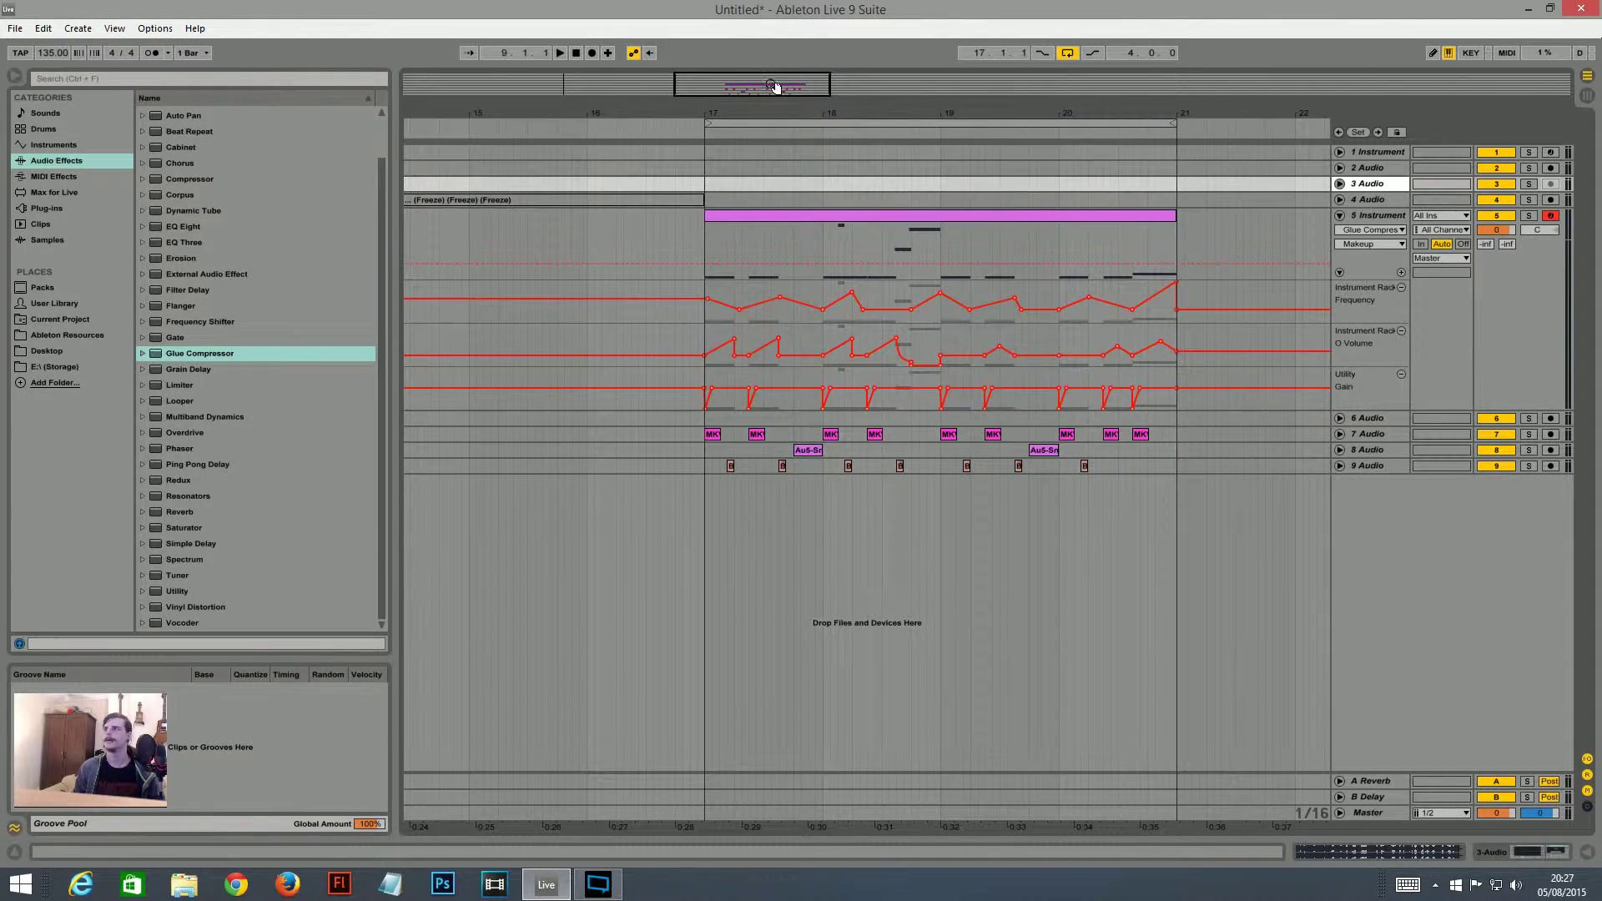
left_click(757, 216)
left_click_drag(667, 115, 742, 86)
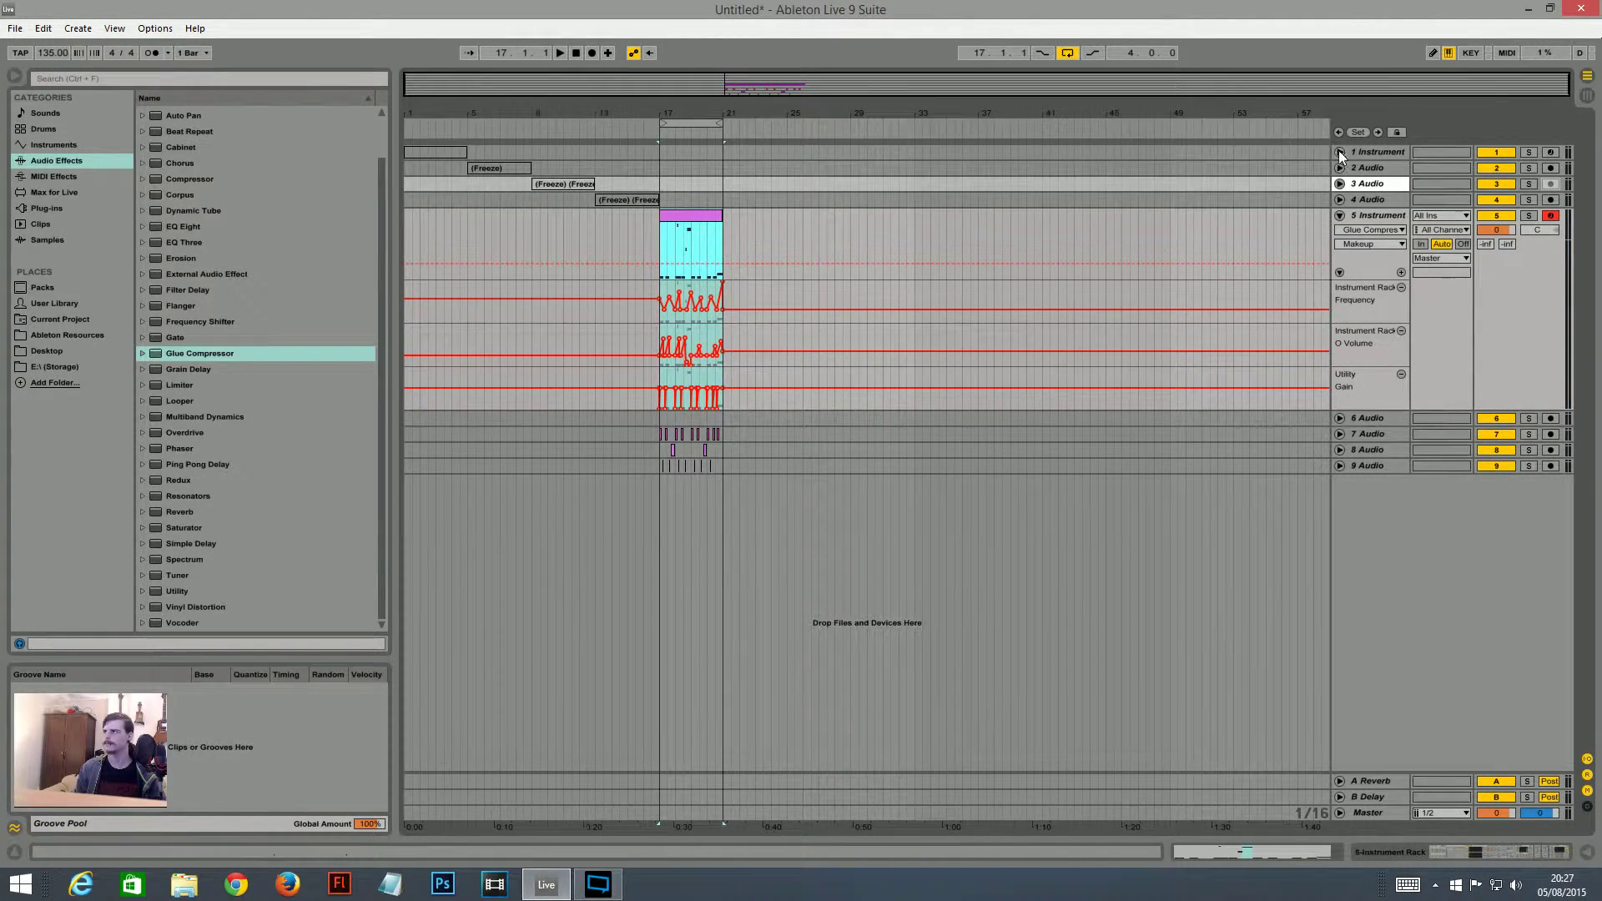
- Unfold the 1 Instrument track and mute tracks 2 through 9
left_click(1339, 153)
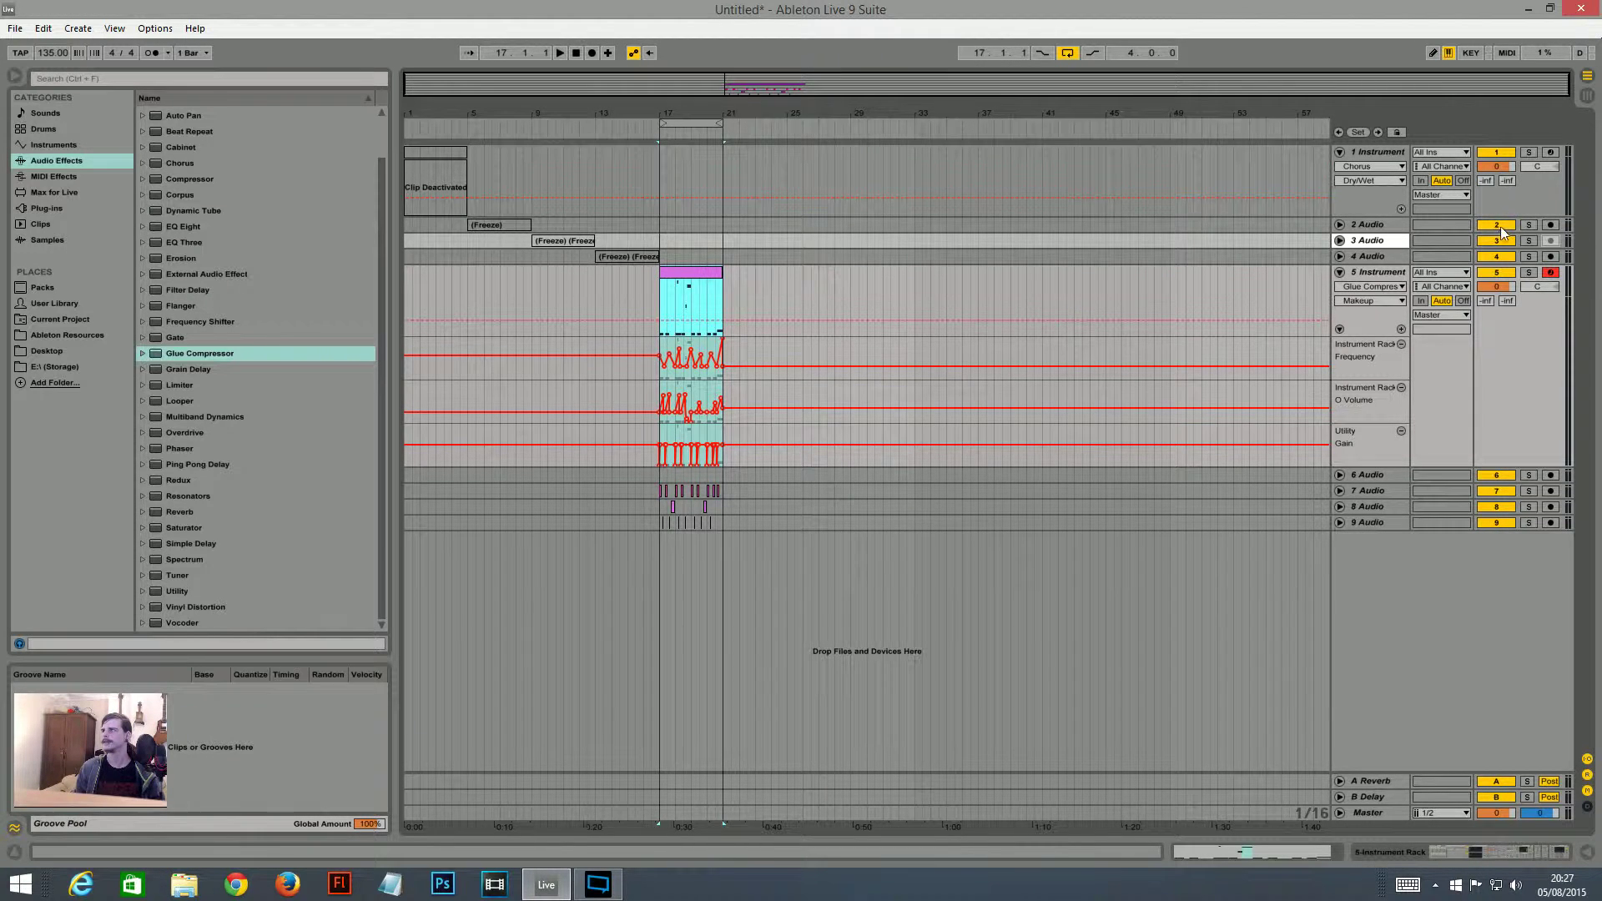
left_click(1496, 224)
left_click(1496, 241)
left_click(1495, 256)
left_click(1489, 272)
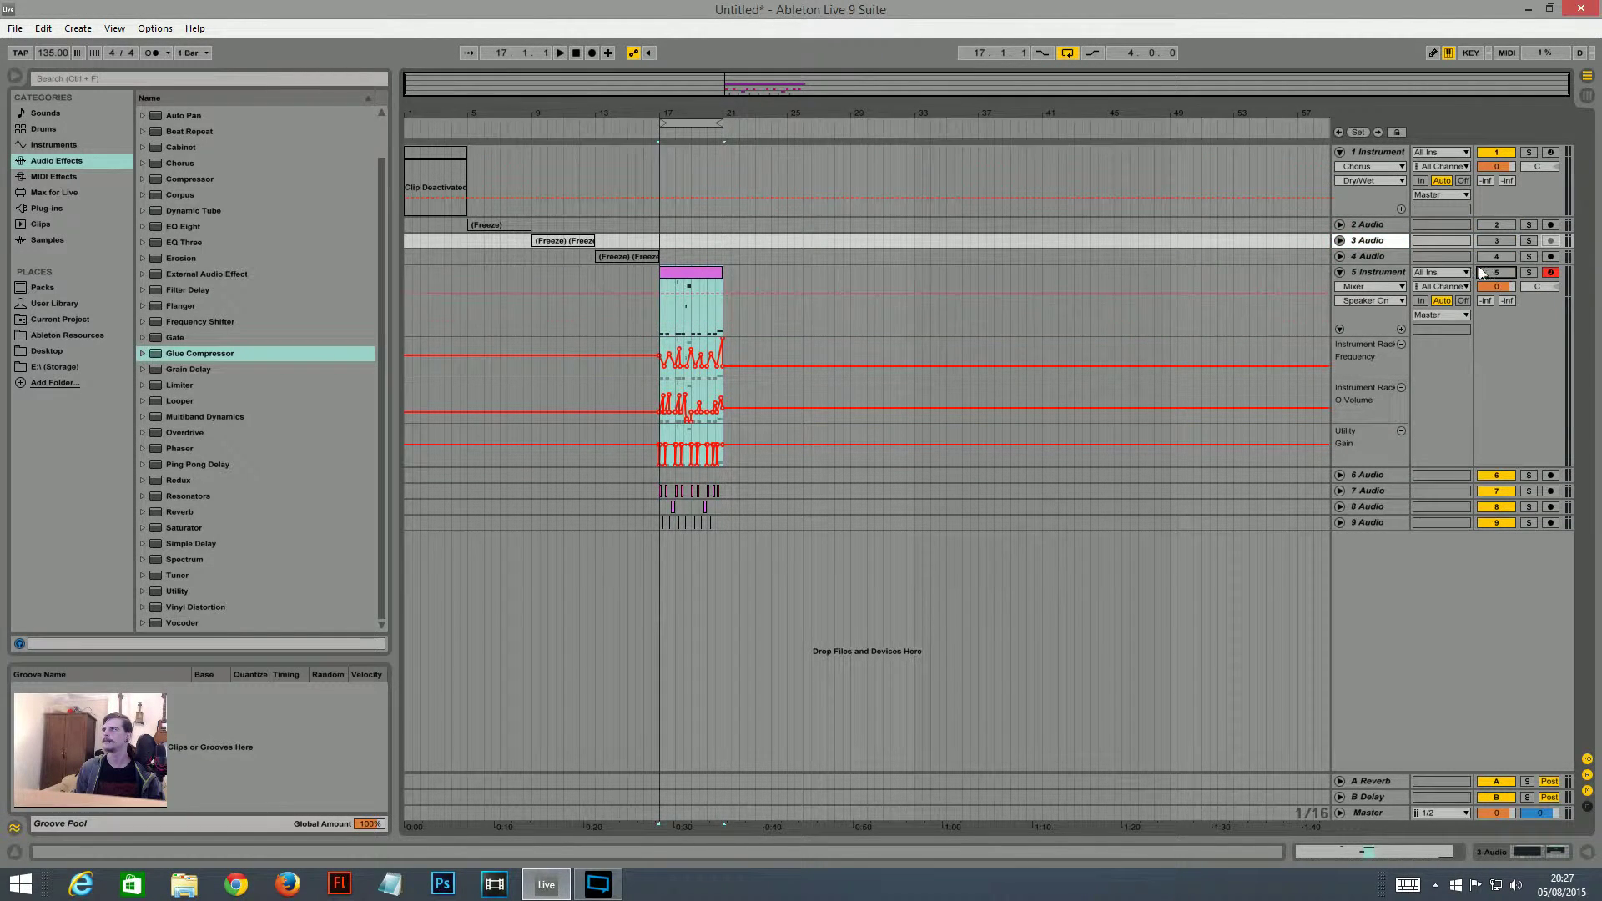
left_click(1496, 475)
left_click(1495, 491)
left_click(1496, 507)
left_click(1496, 523)
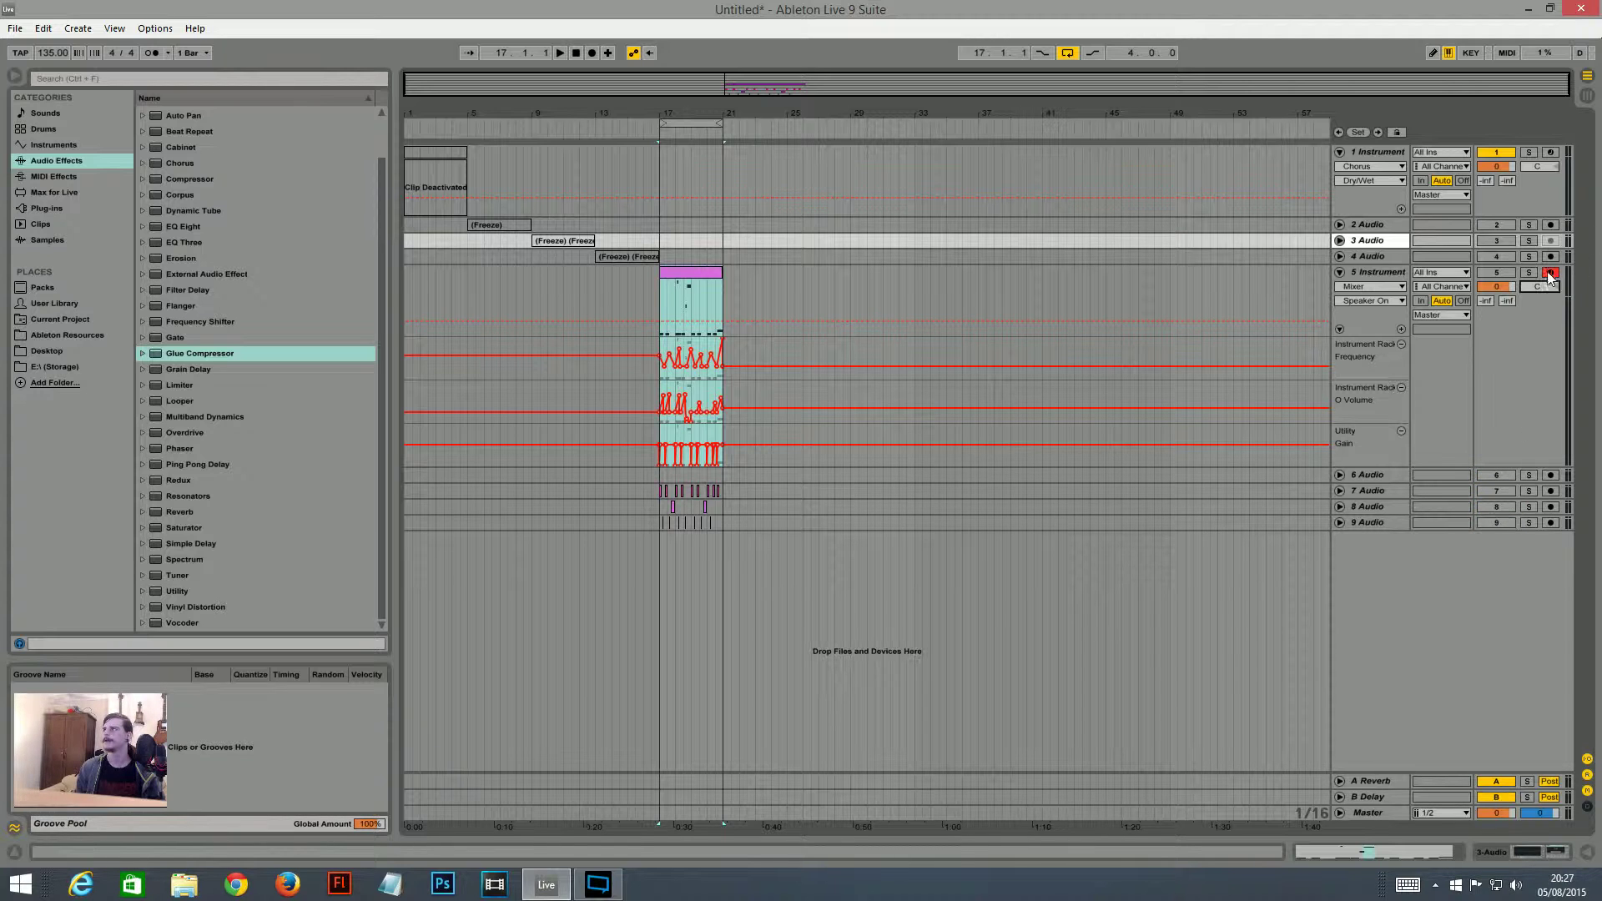
- Move record arming from 5 Instrument to 1 Instrument and activate the deactivated MIDI clip at bar 1
left_click(1550, 272)
left_click(1368, 150)
right_click(1372, 154)
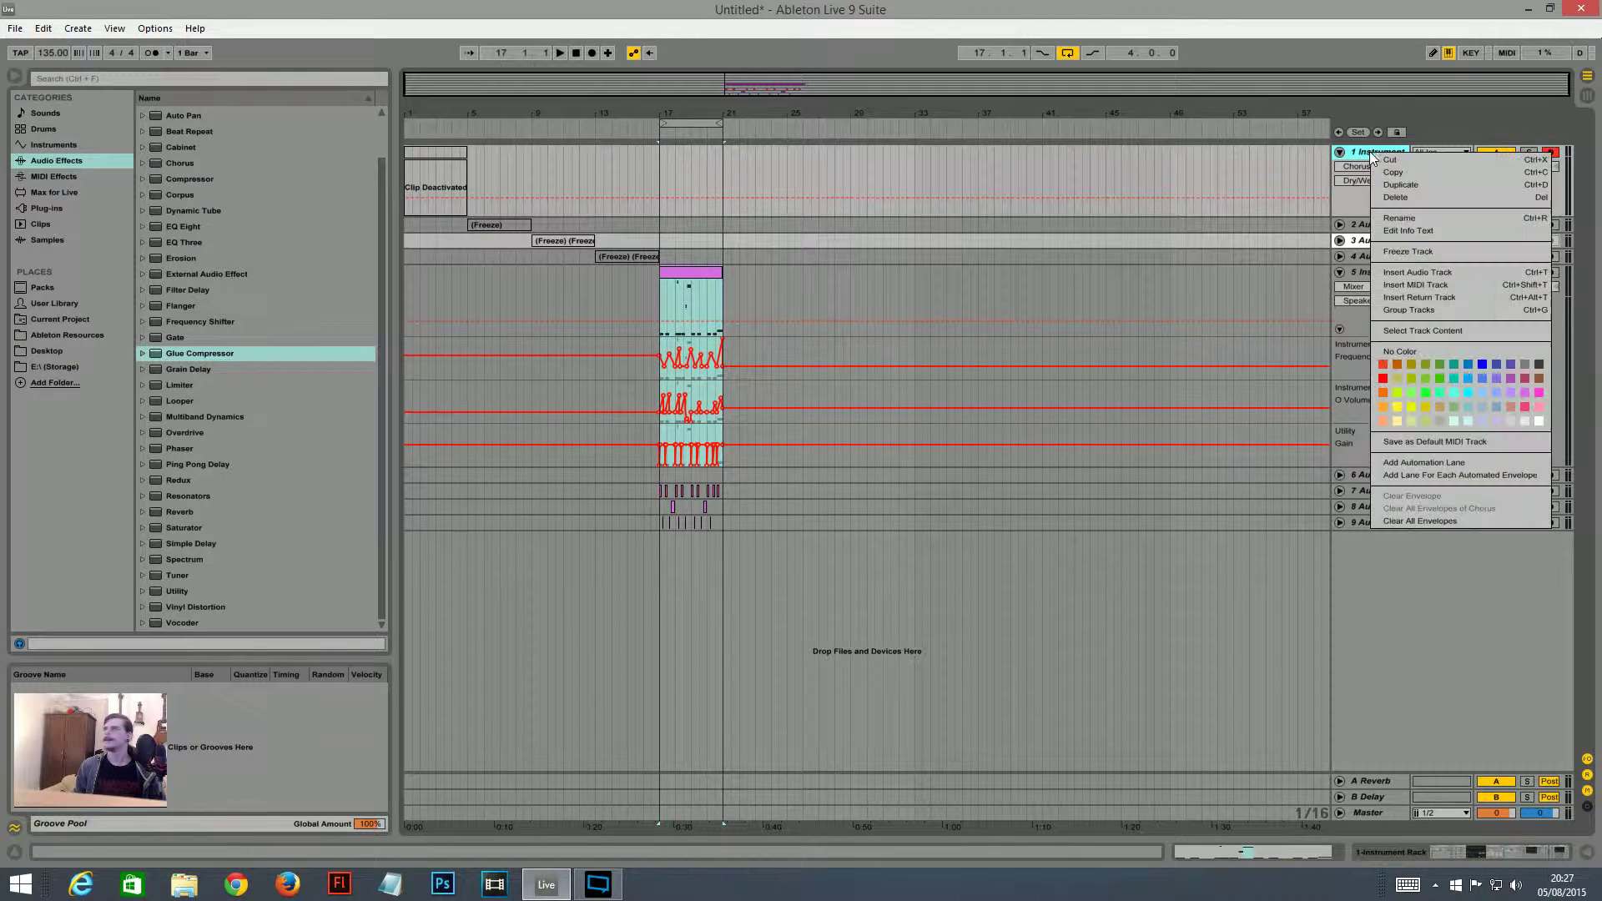
right_click(439, 157)
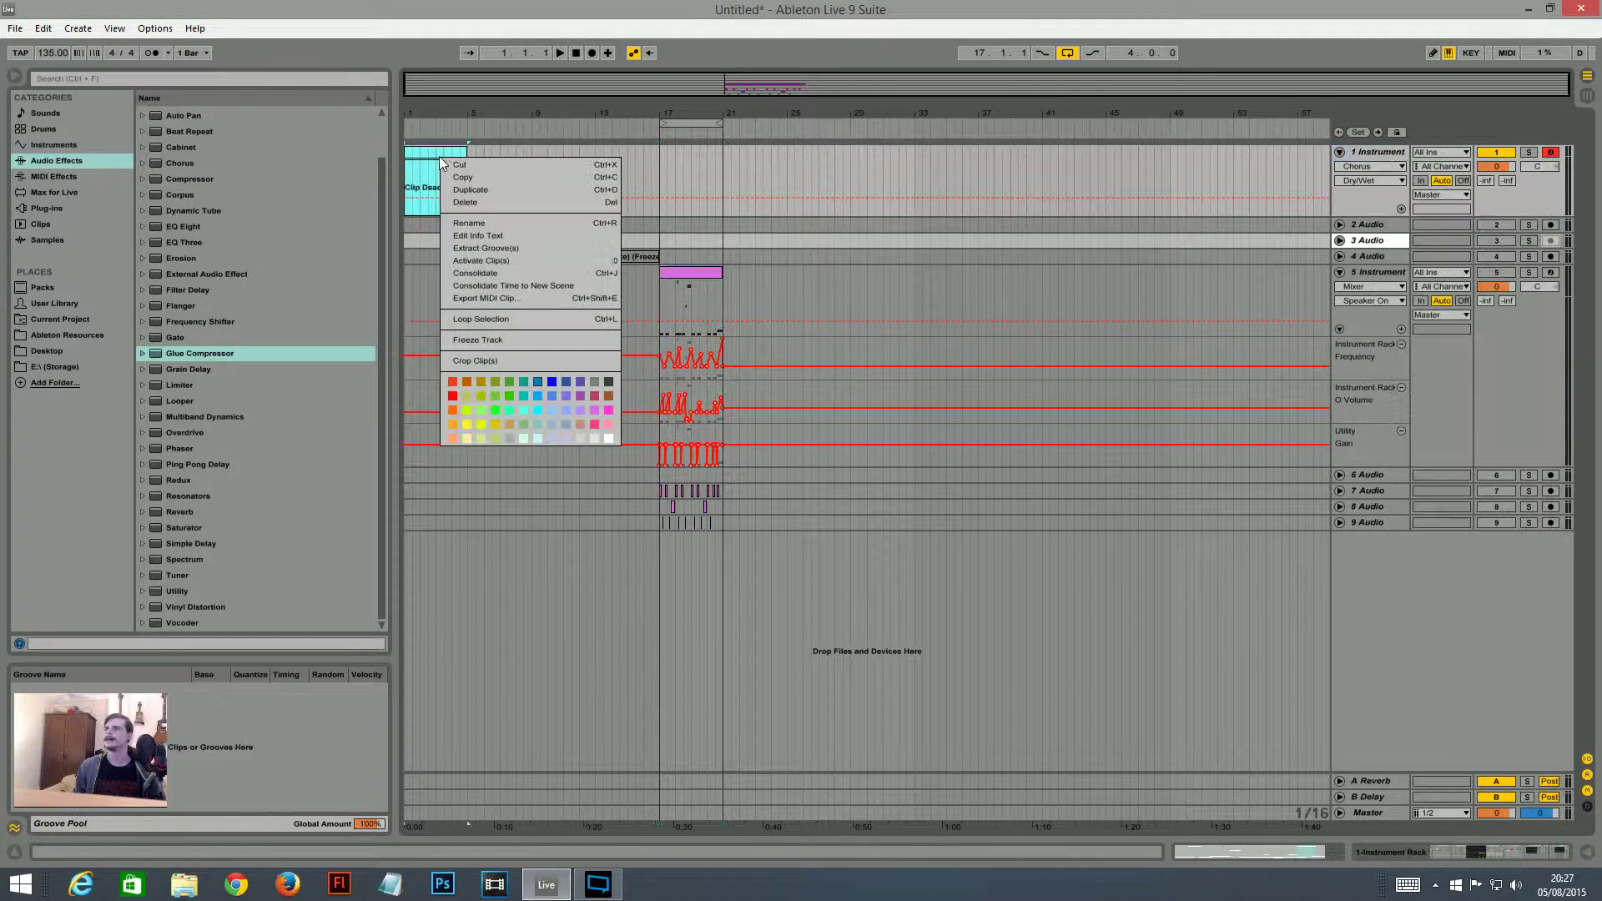
left_click(524, 251)
left_click_drag(418, 86, 437, 94)
- Show the 1 Instrument device chain and bypass its Audio Effect Rack and Glue Compressor
left_click(1543, 854)
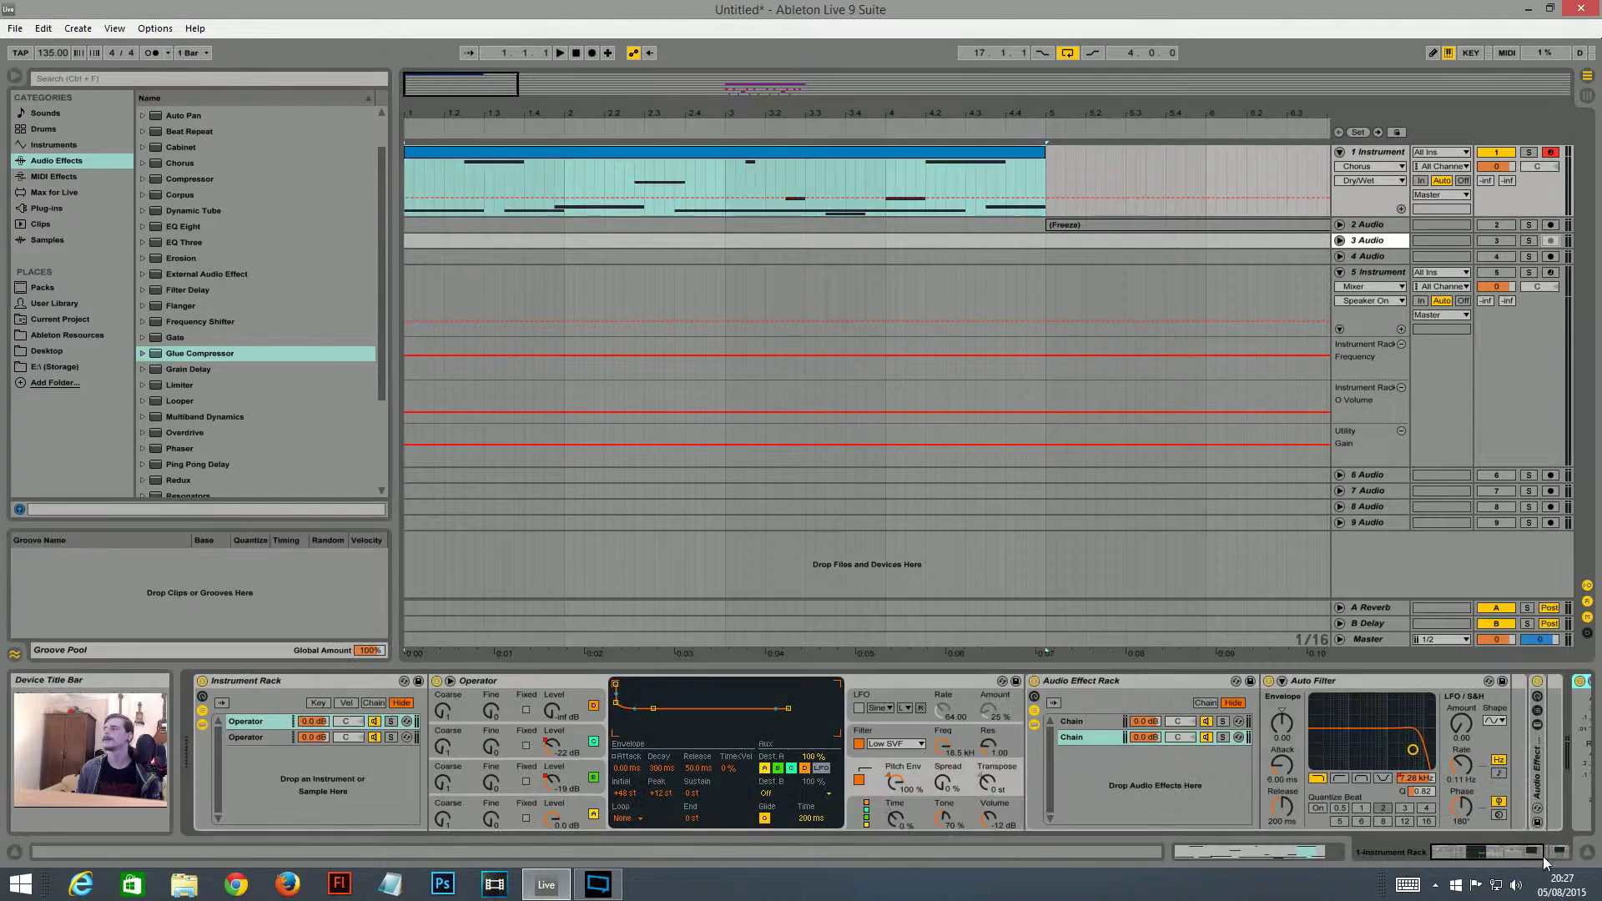
key("Return")
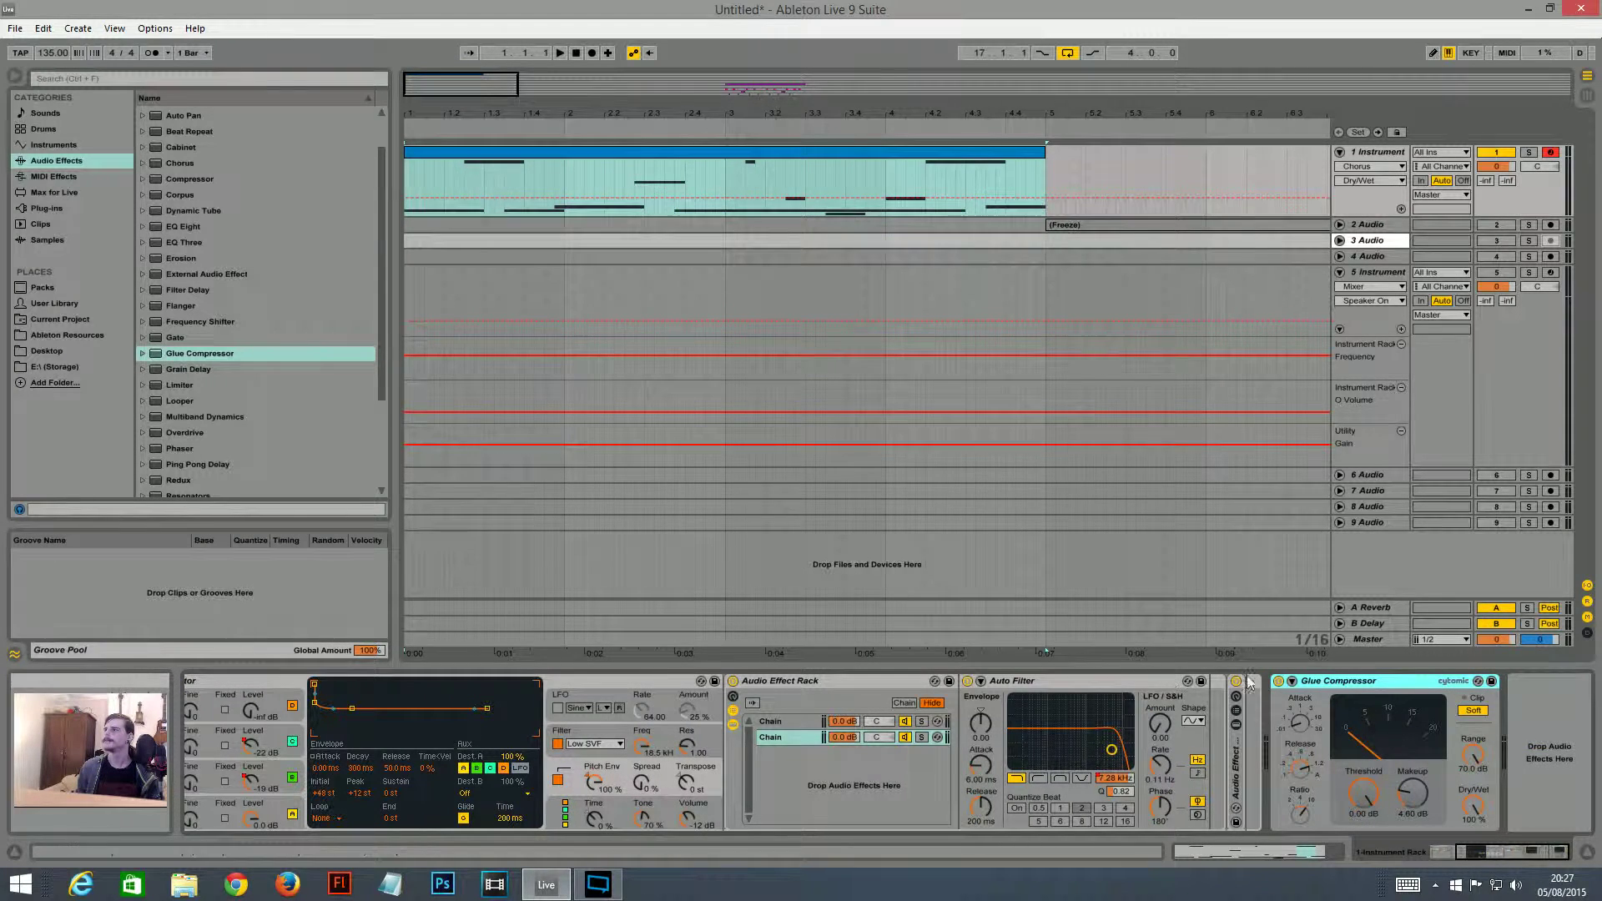
left_click(733, 682)
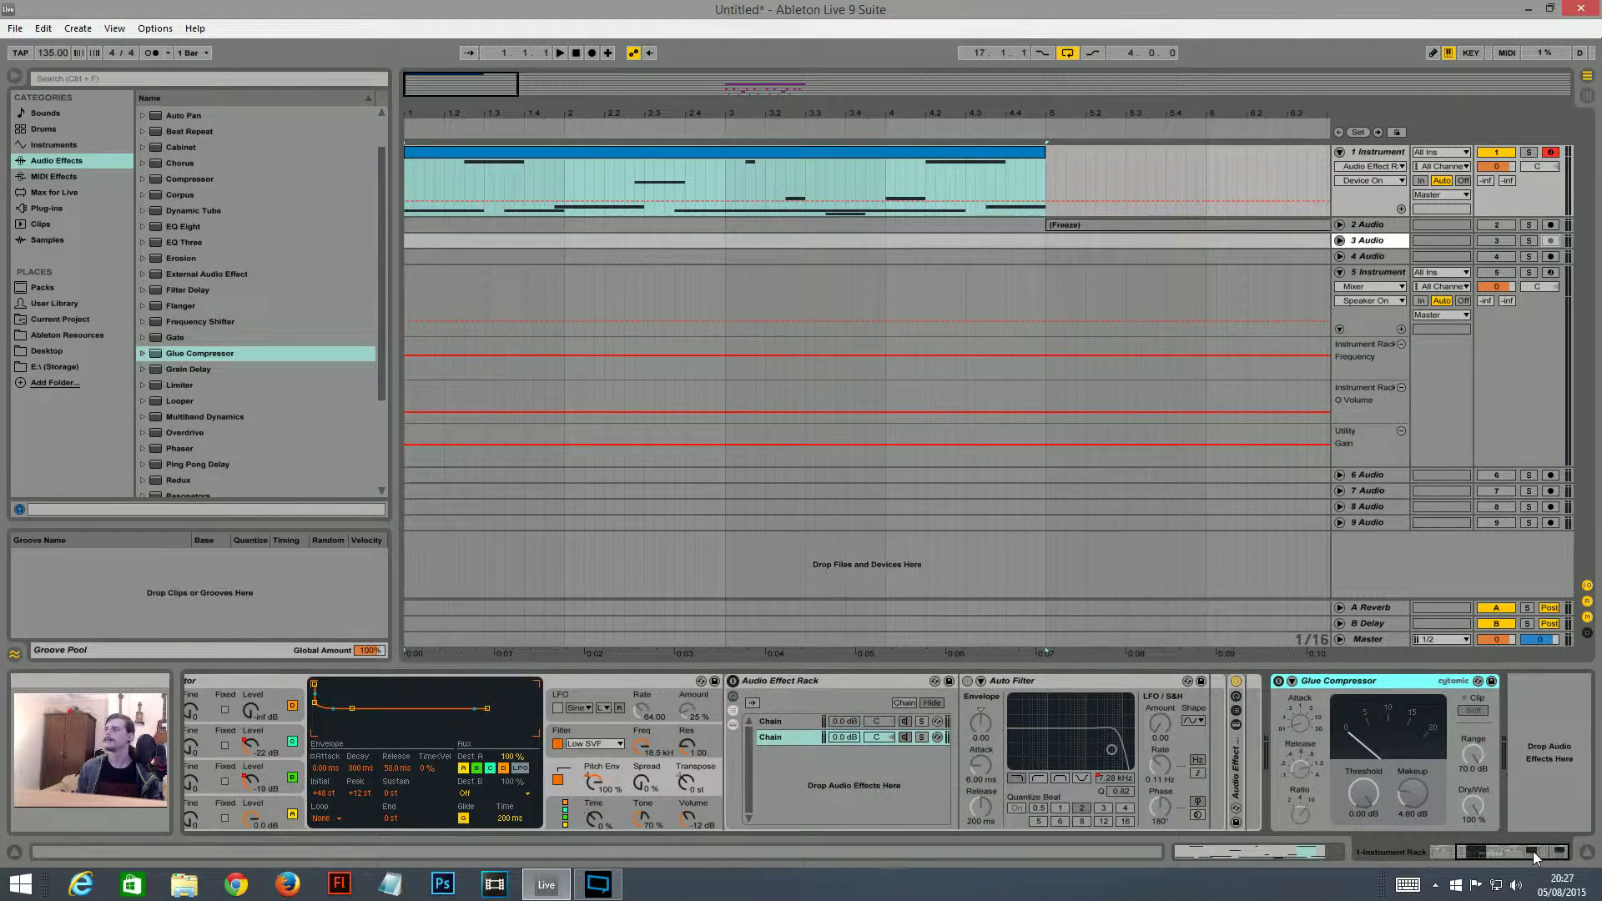
left_click_drag(1534, 850, 1343, 849)
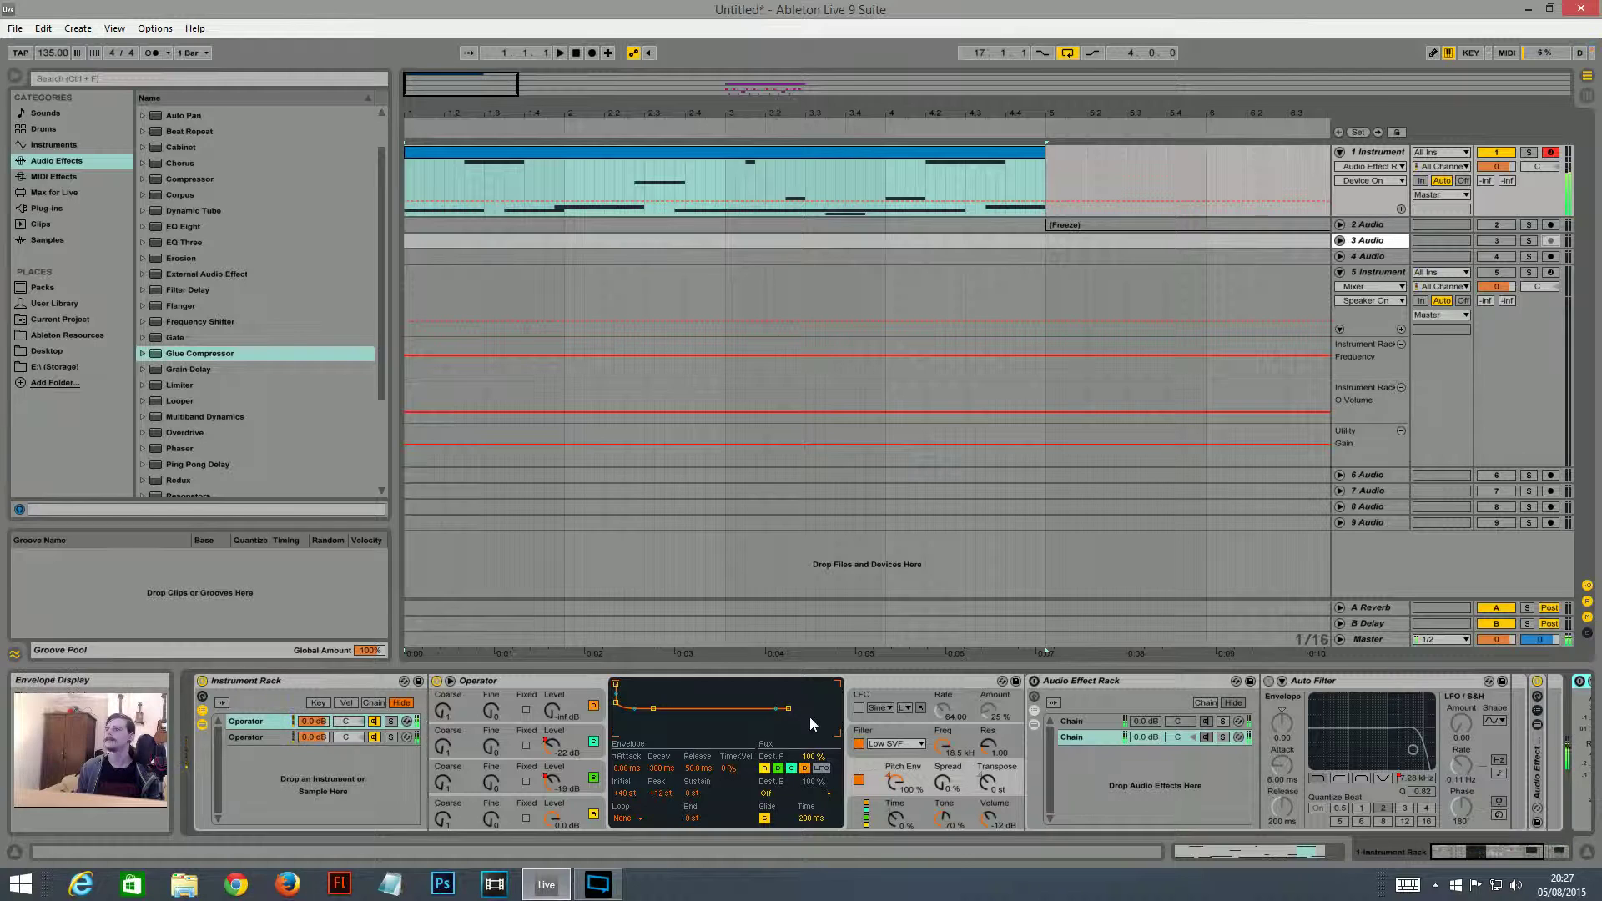
- Switch off oscillators B, C and D in the first Operator and audition oscillator A with a test note
key("z")
left_click(564, 816)
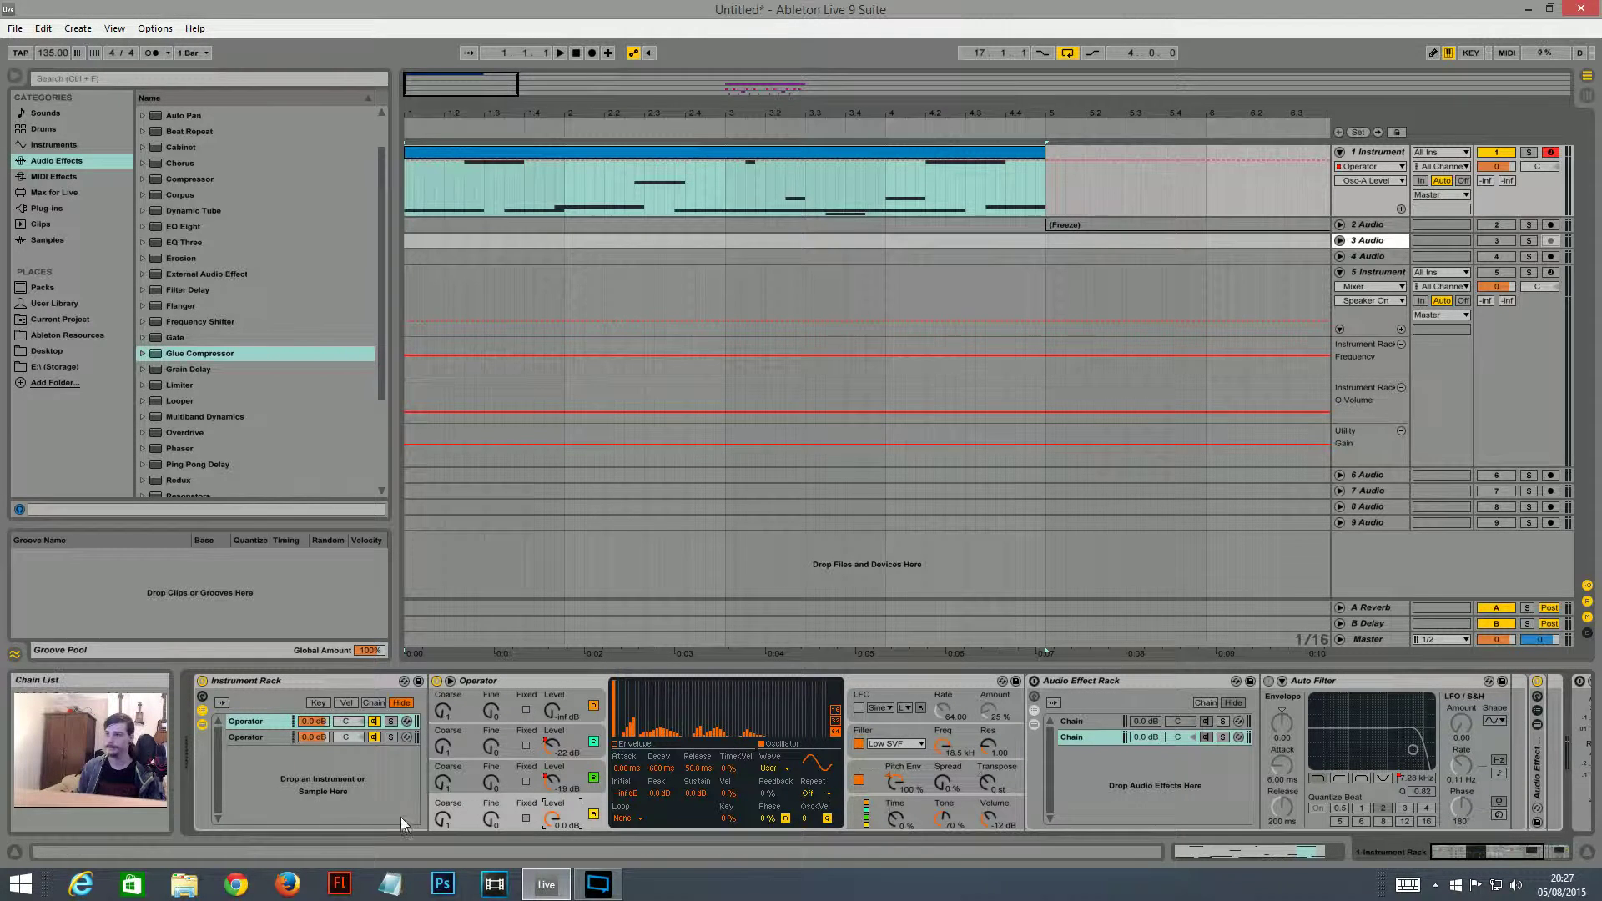
left_click(593, 777)
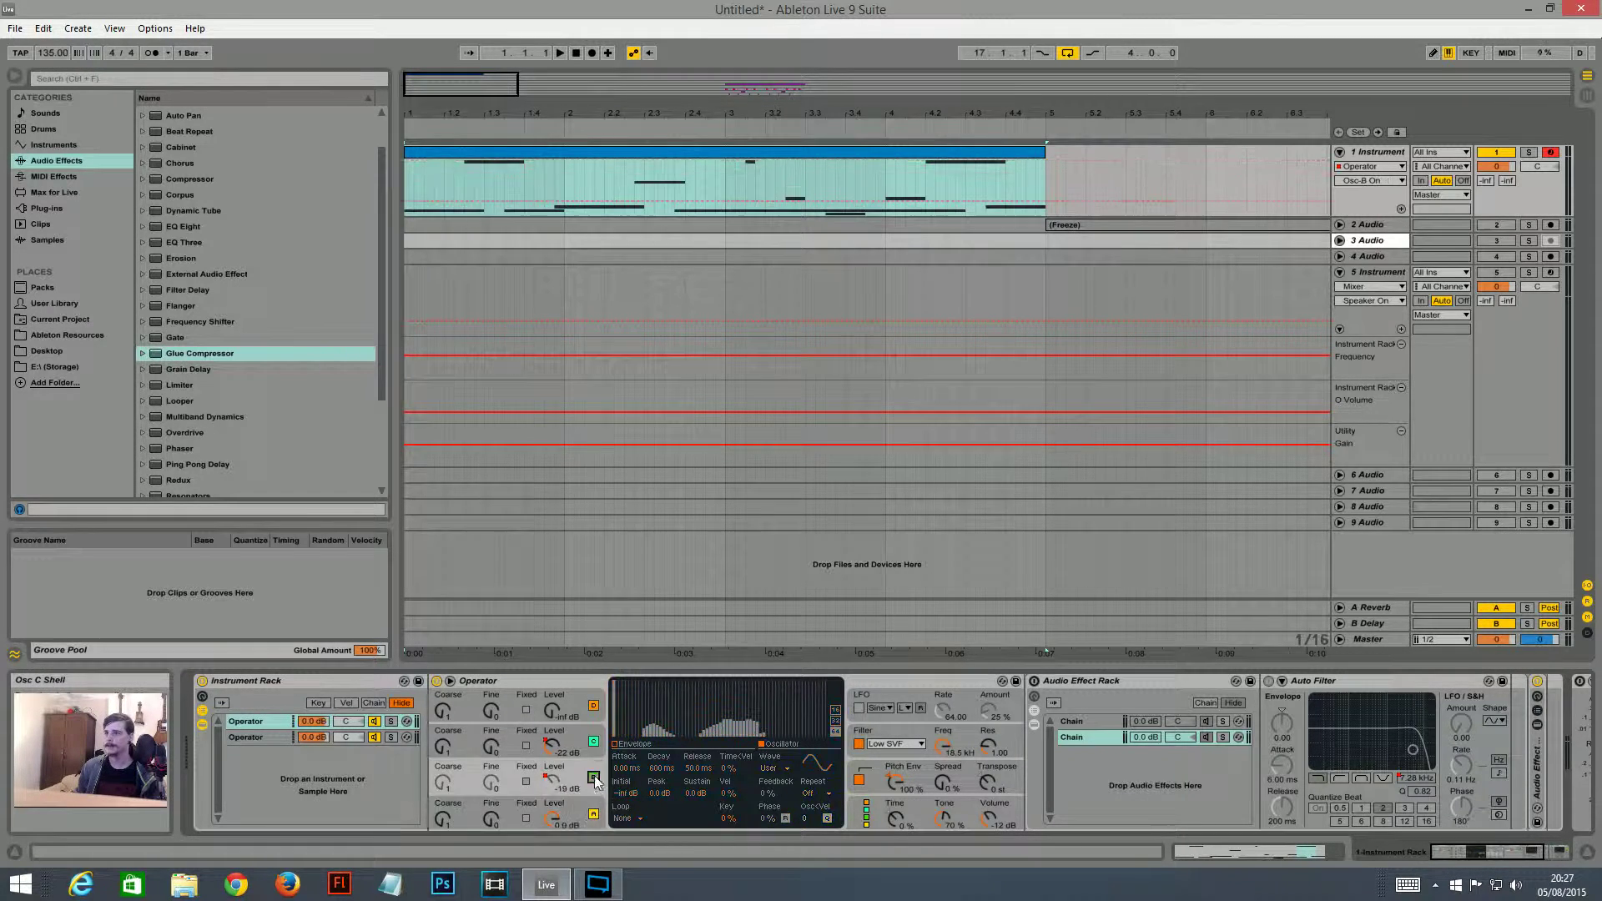
left_click(593, 741)
left_click(594, 706)
left_click(558, 820)
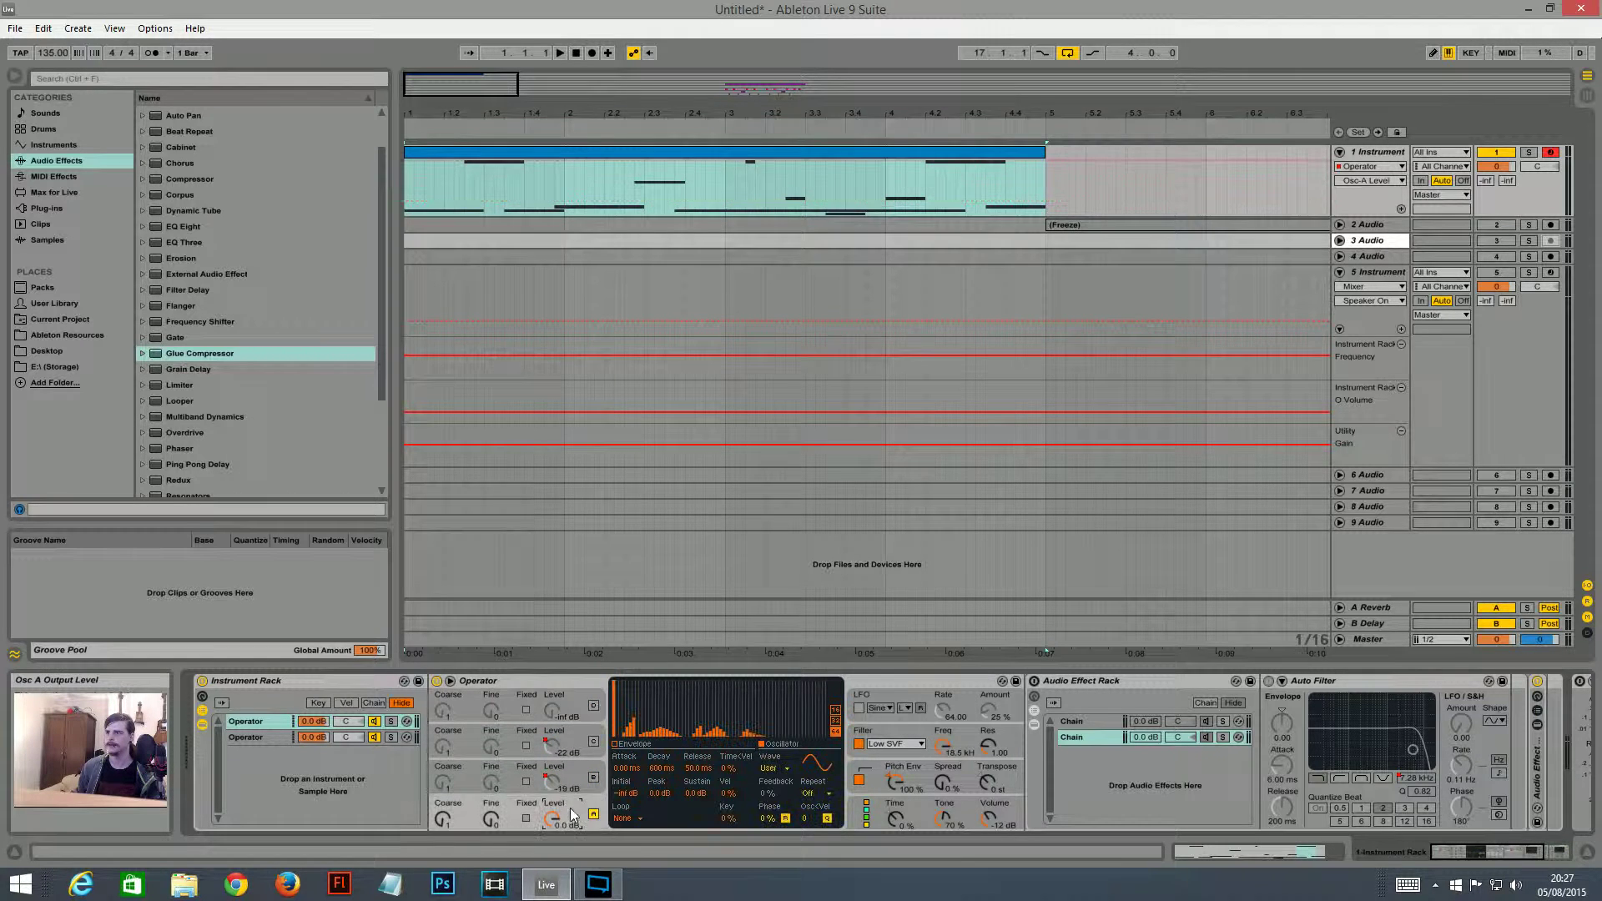
key("a")
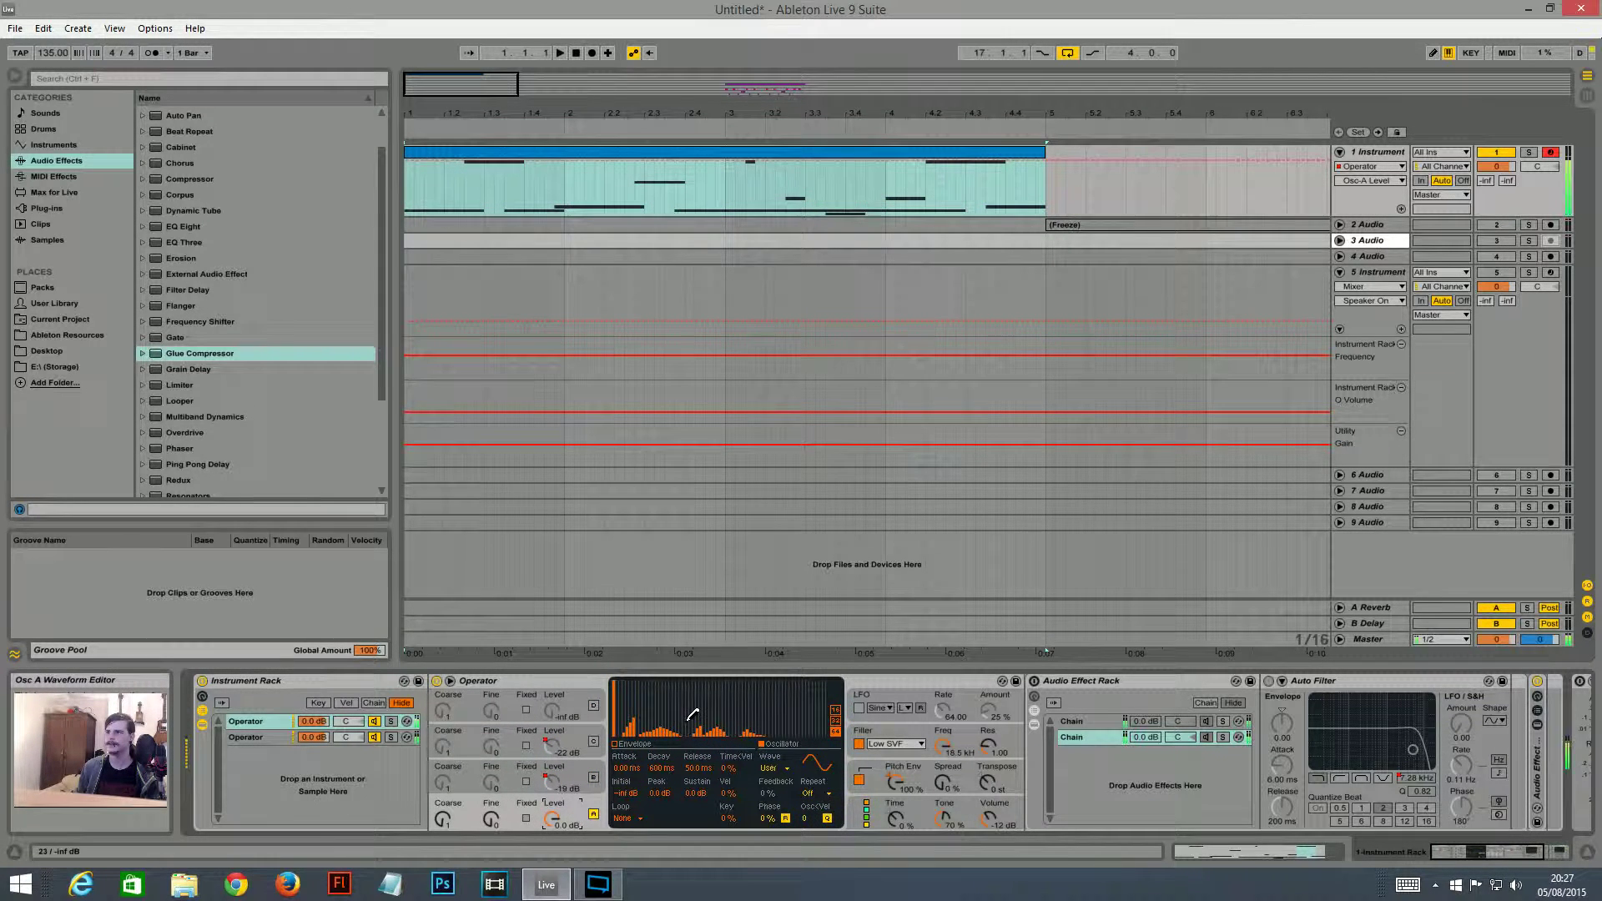
- Solo the first Operator chain in the Instrument Rack and turn off that Operator's pitch envelope
left_click(391, 721)
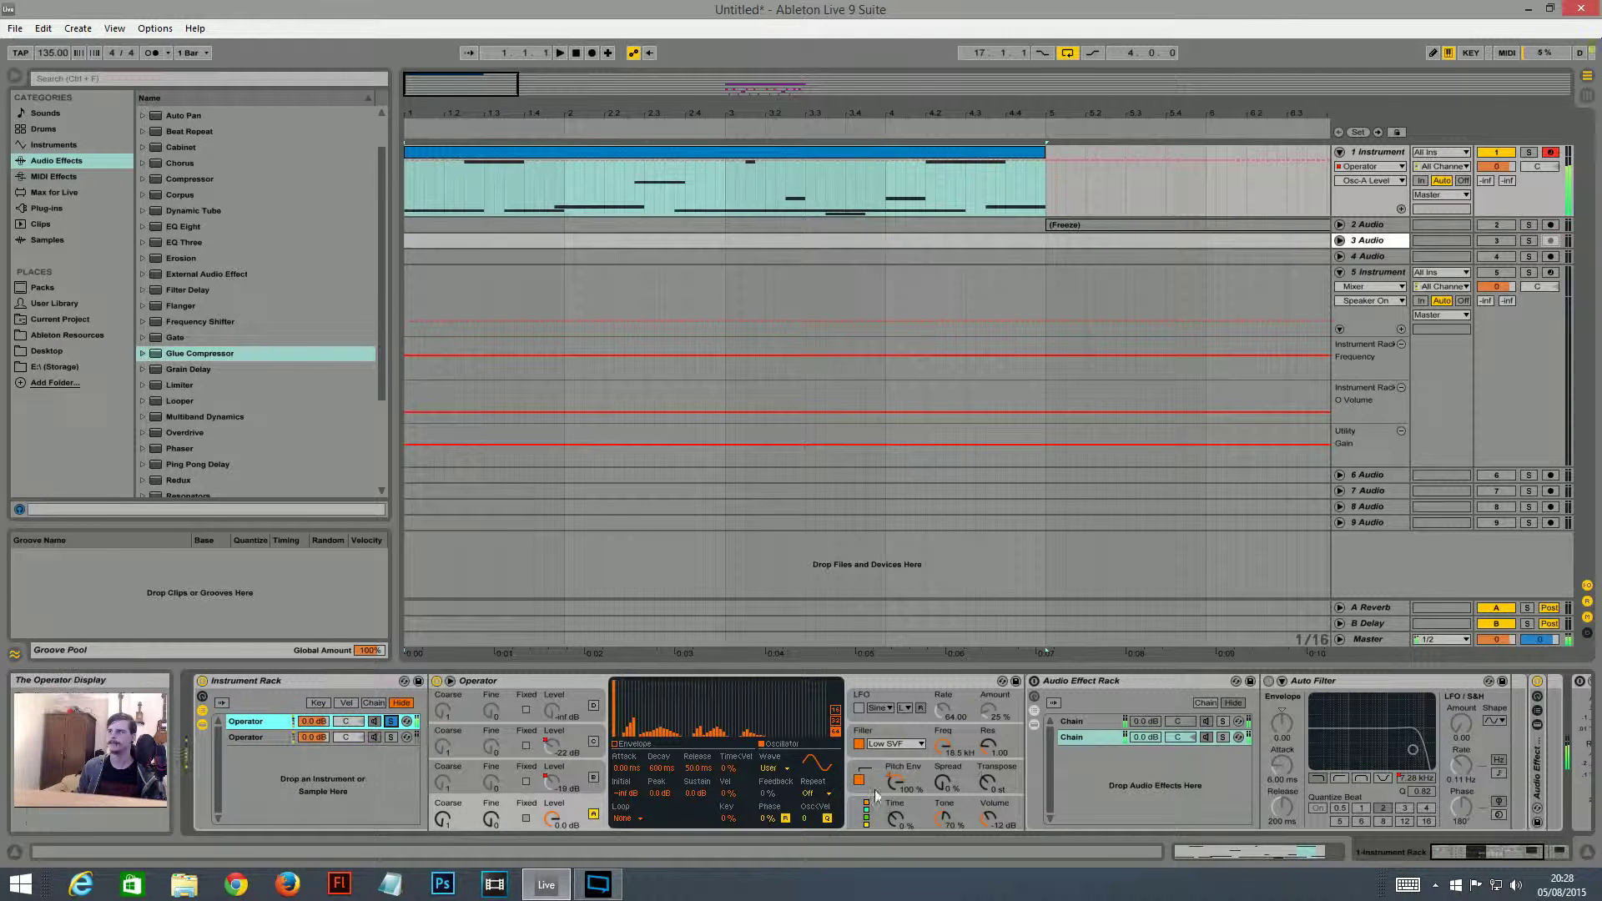
left_click(327, 741)
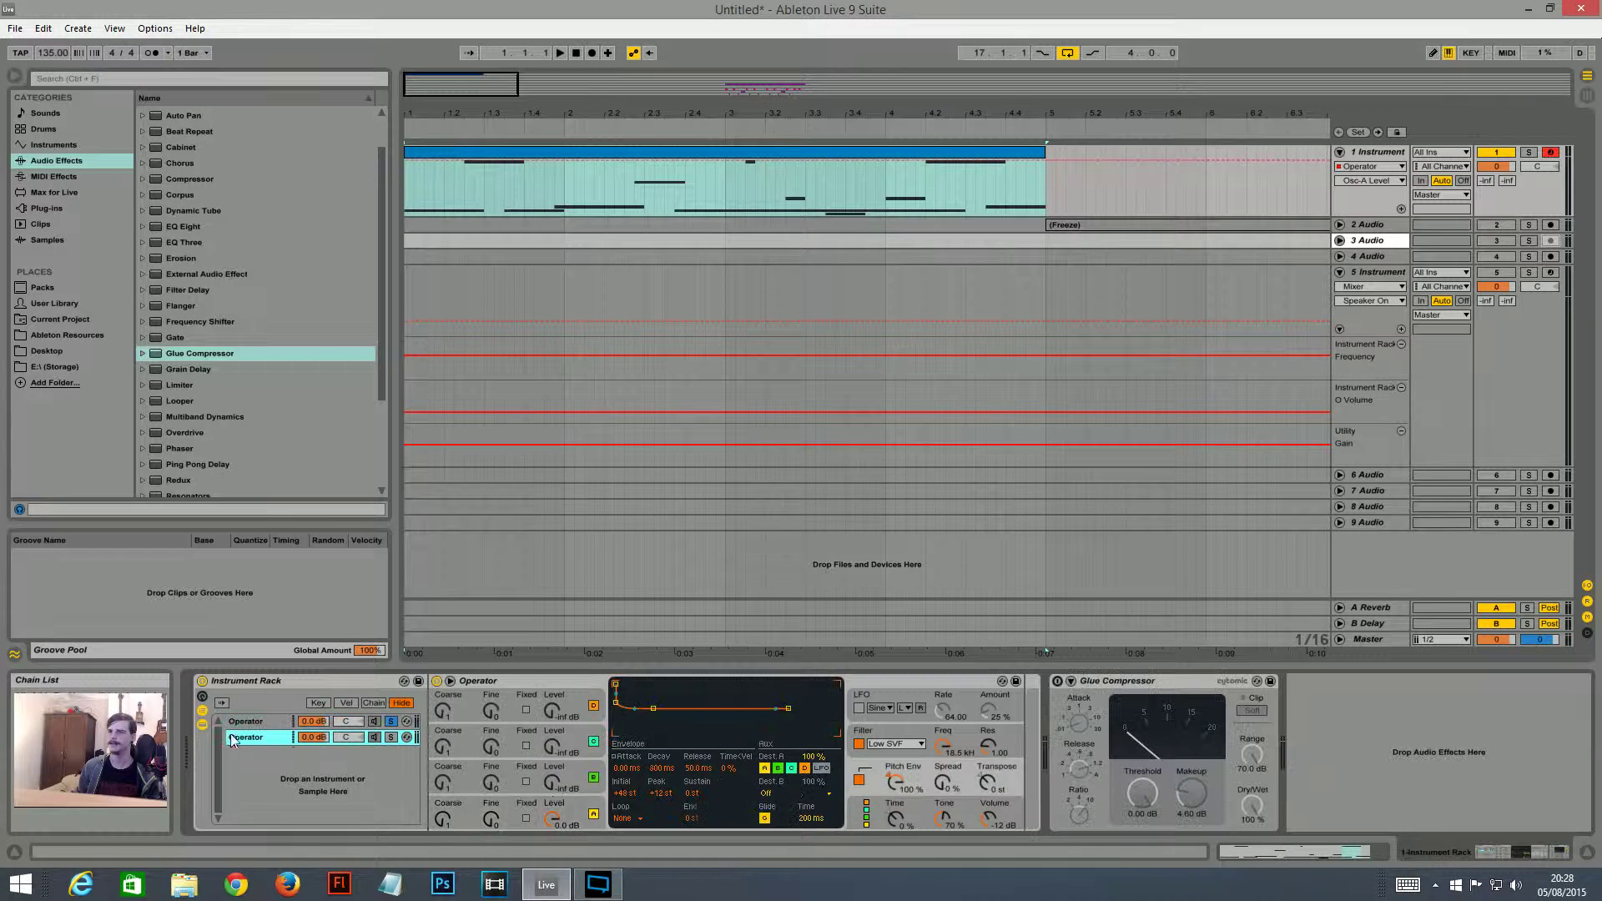
left_click(251, 723)
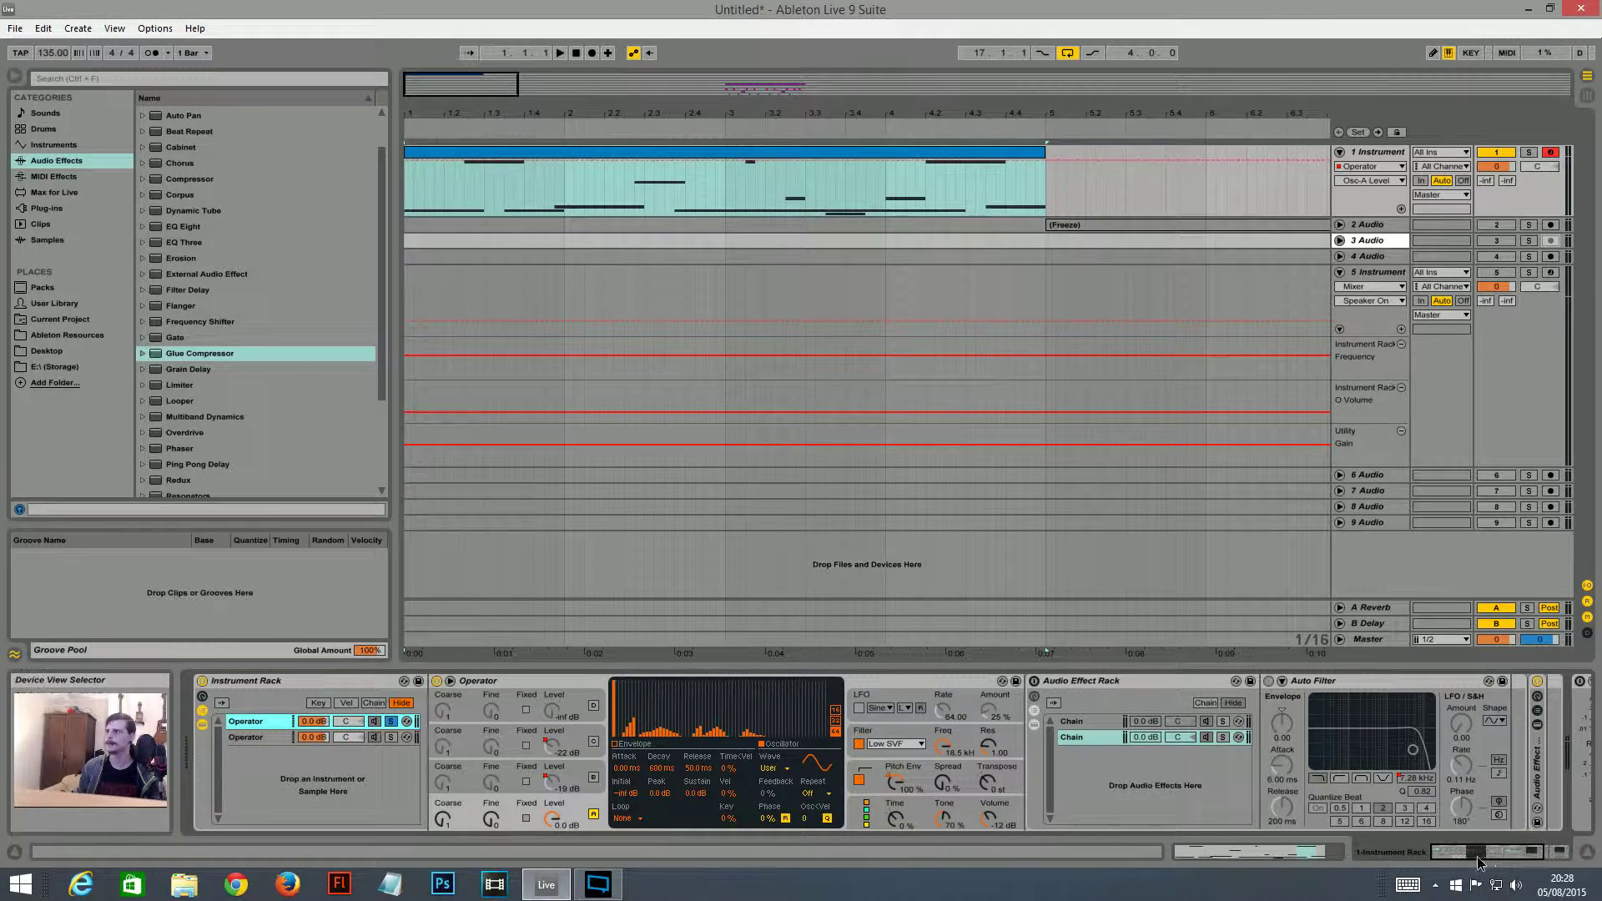
mouse_move(1476, 853)
left_mouse_down()
mouse_move(1491, 853)
mouse_move(1460, 851)
left_mouse_up()
left_click(859, 779)
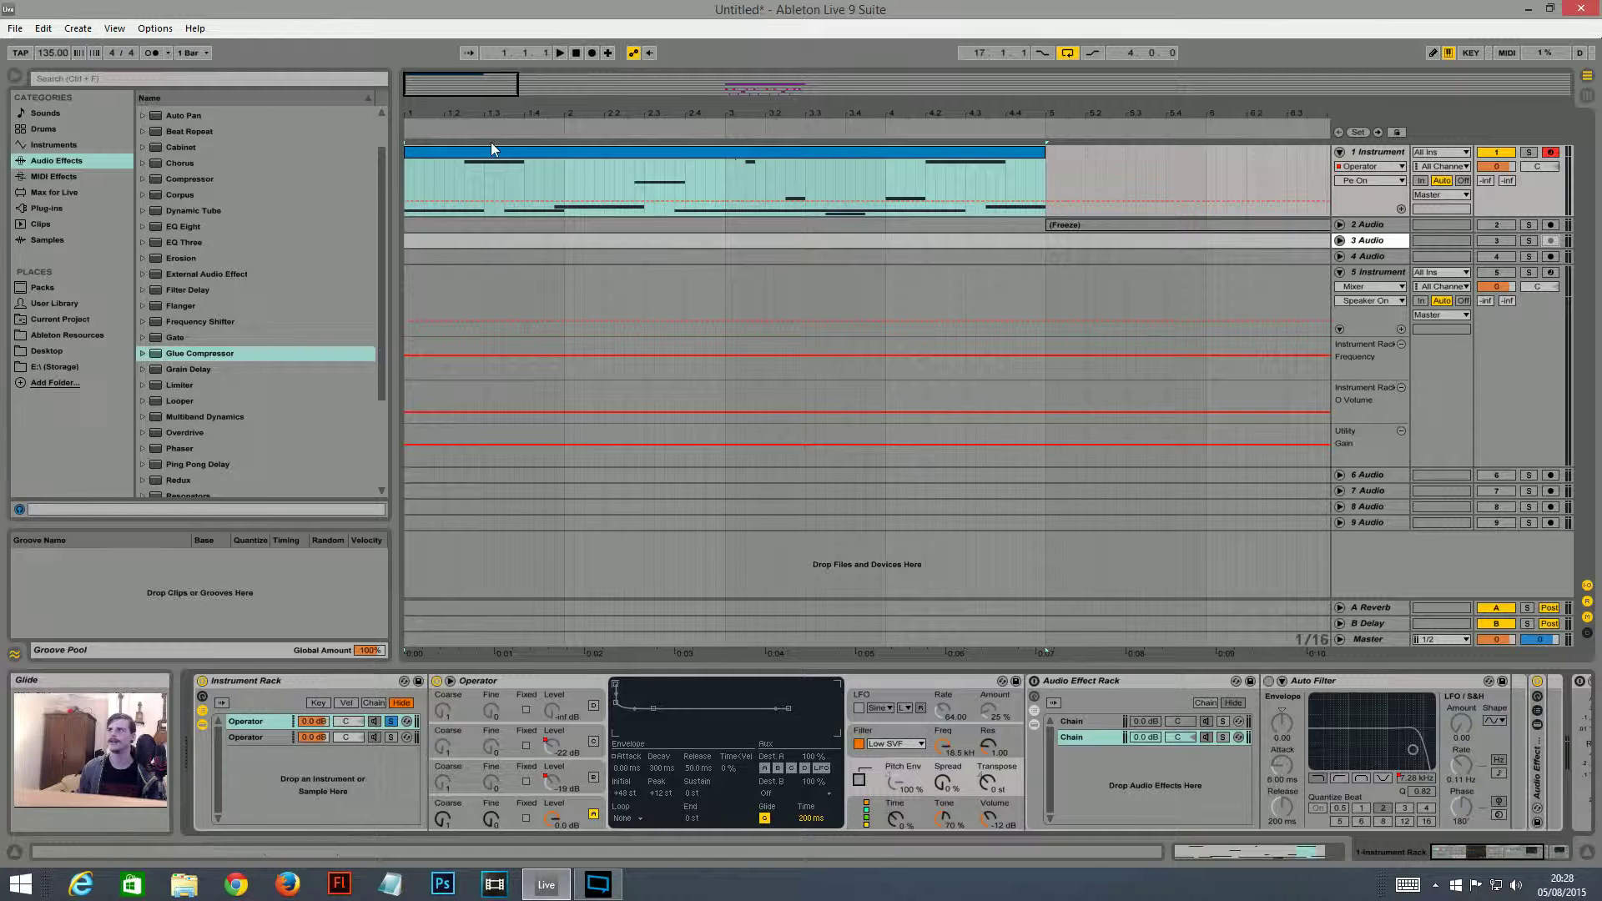
- Turn oscillators B and C back on in the first Operator and audition the sound
left_click(431, 153)
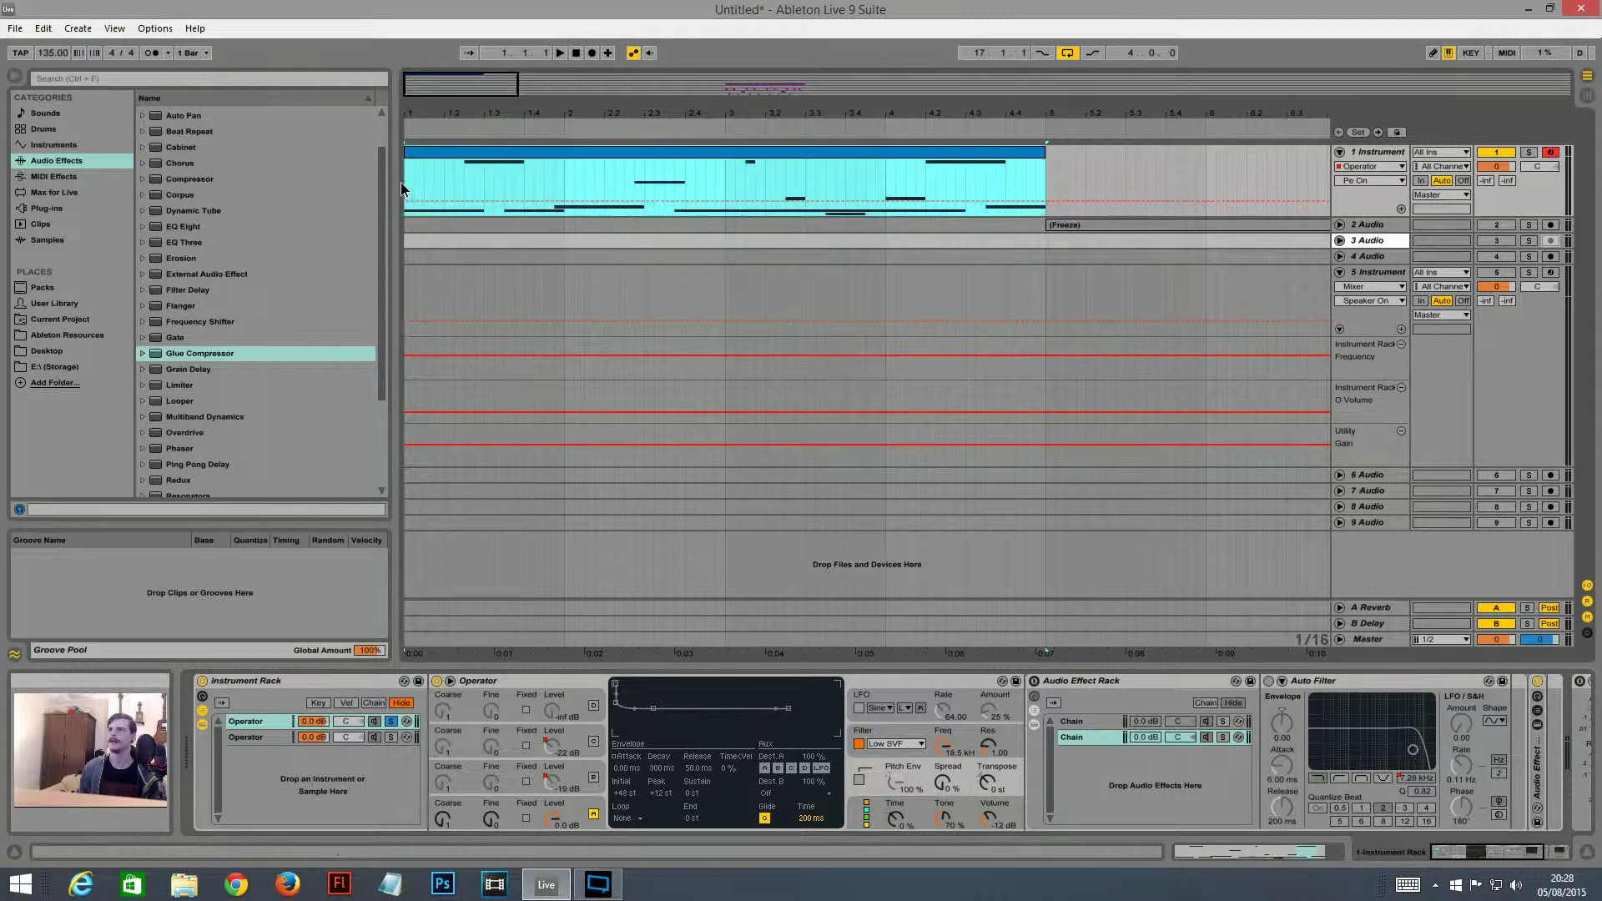
left_click(995, 189)
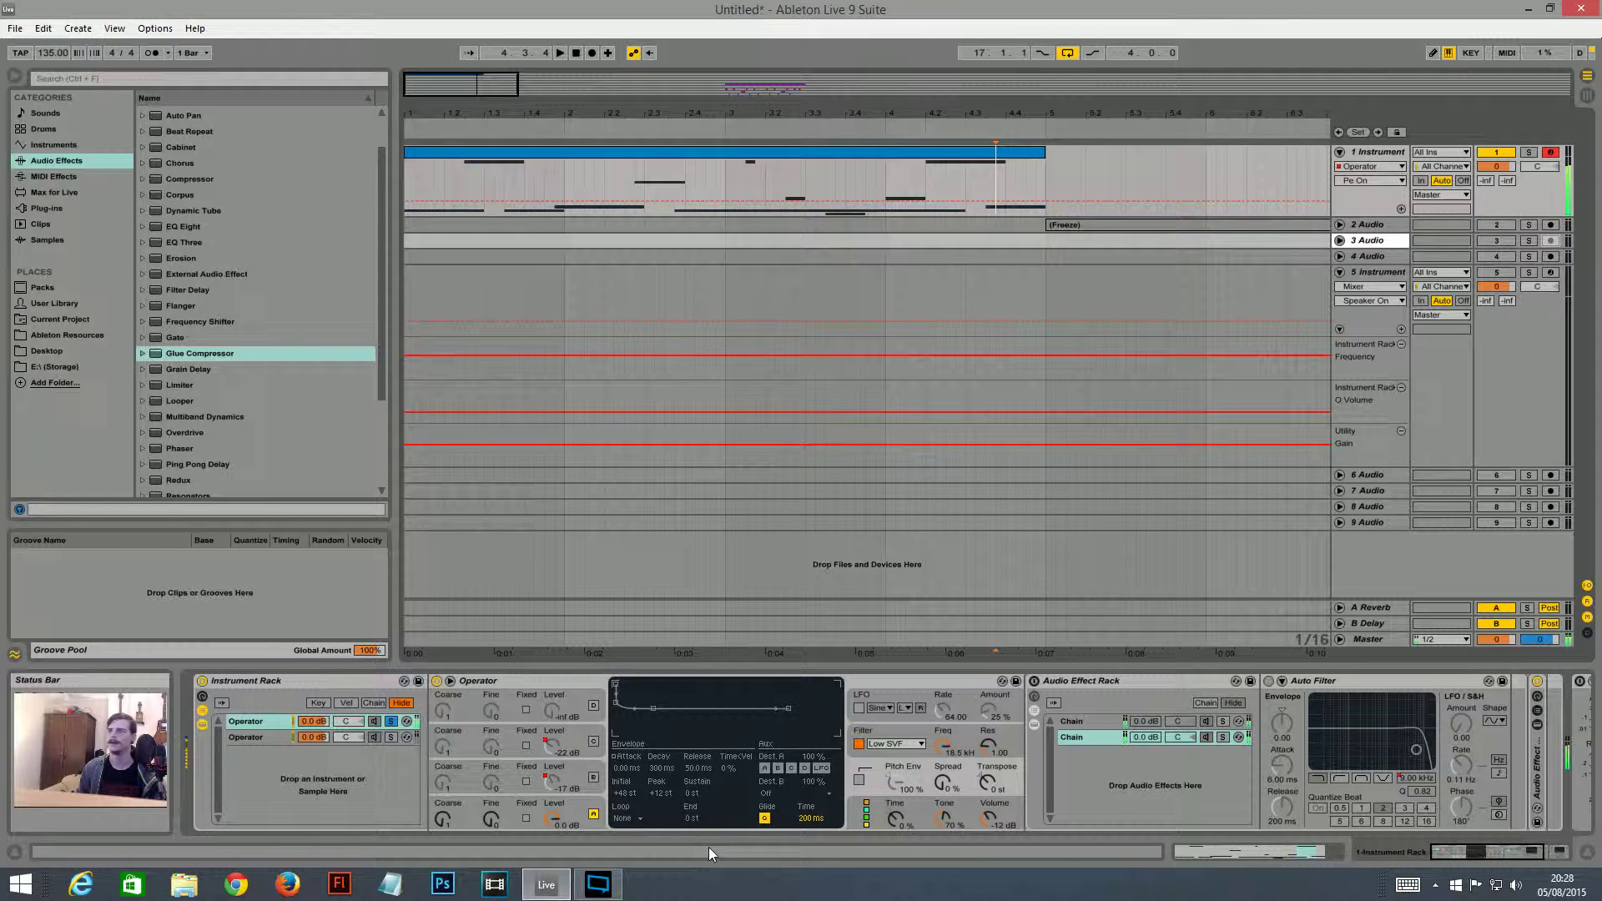
left_click(594, 779)
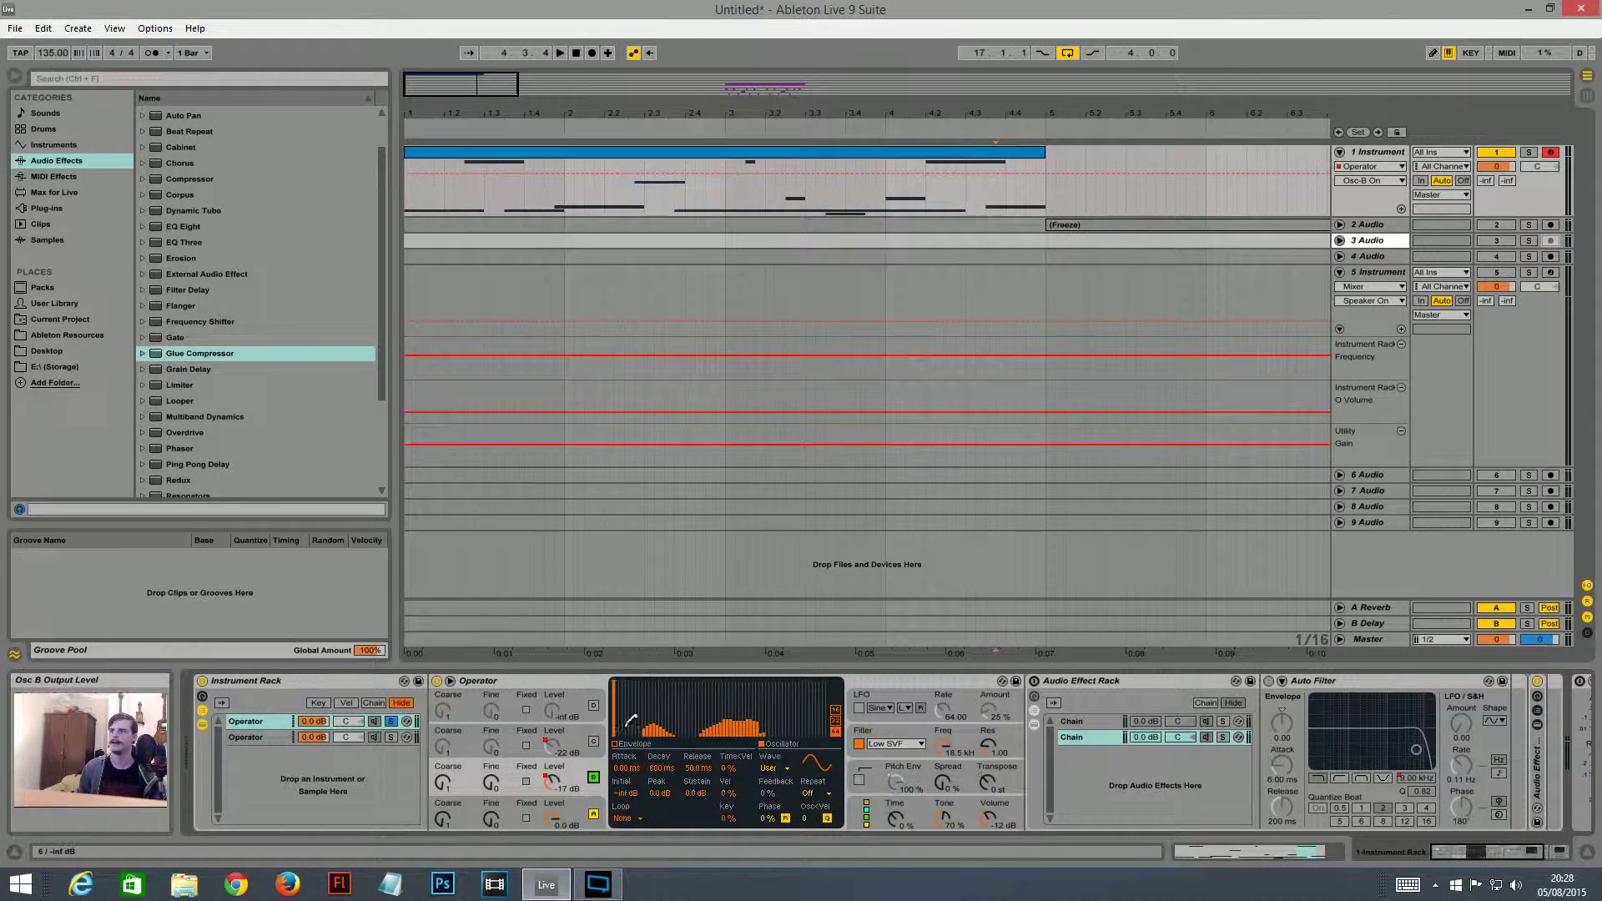
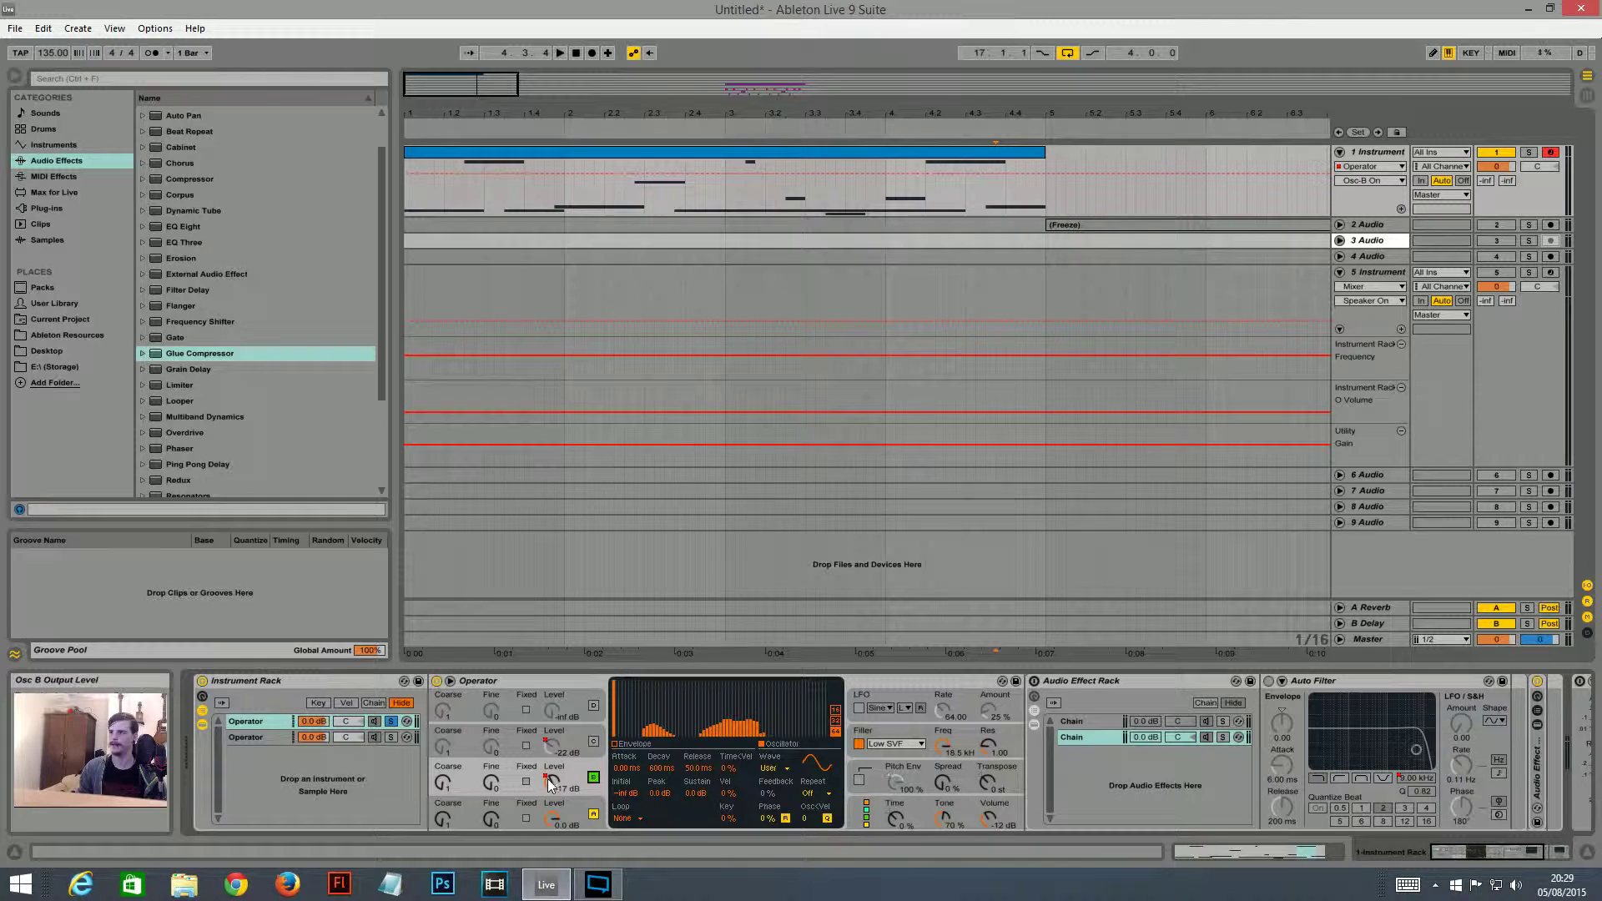
left_click(593, 741)
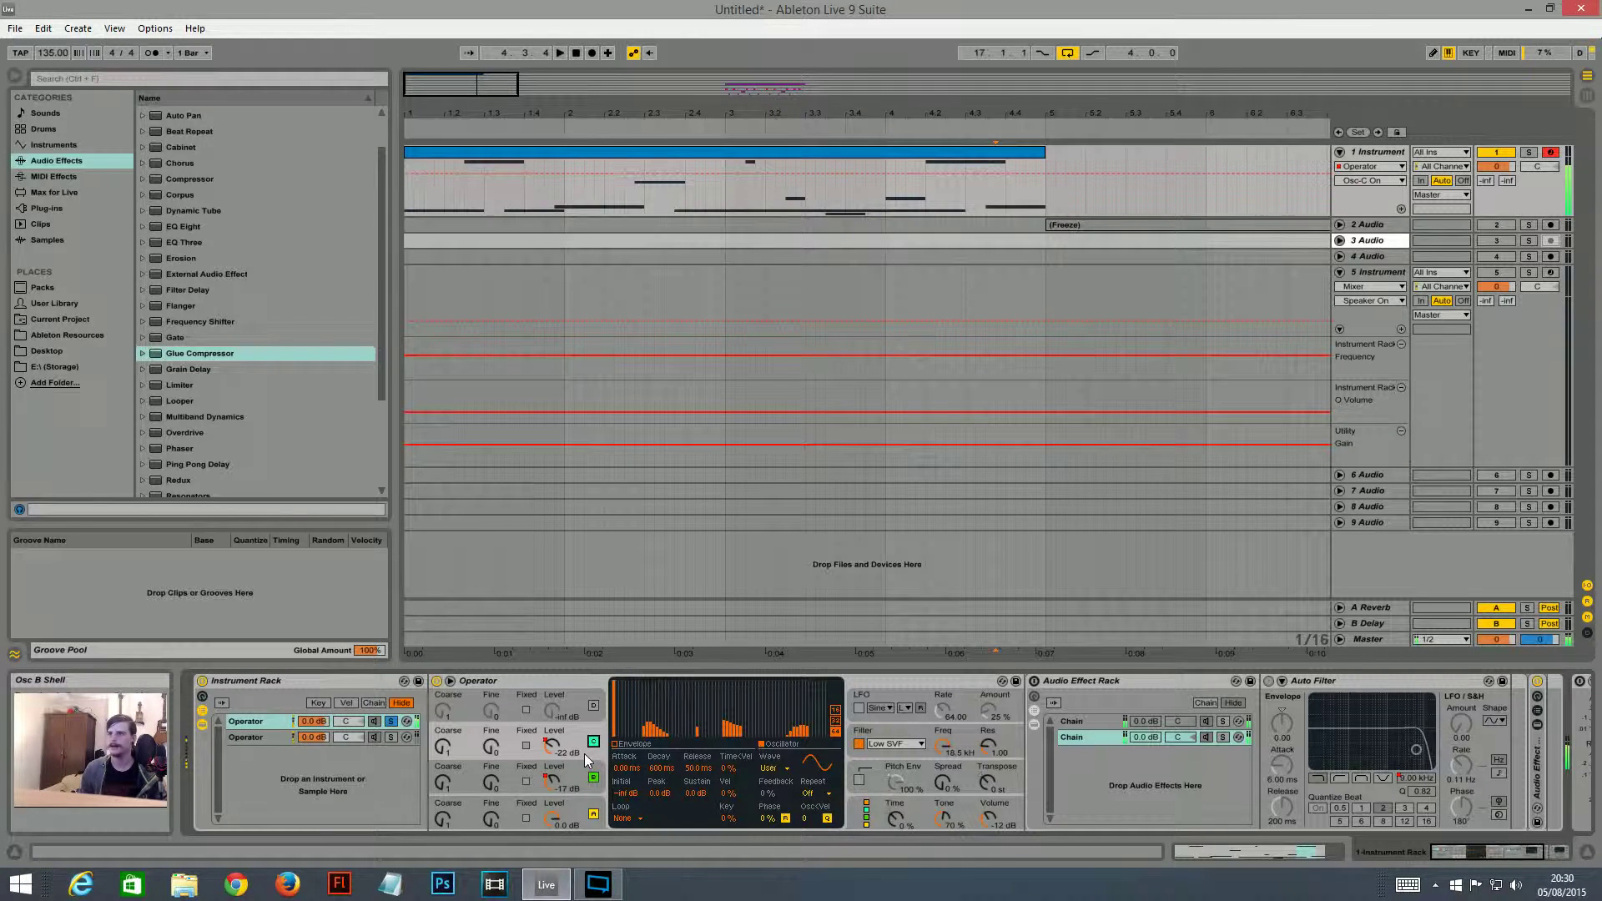
- Turn on the first Operator's pitch envelope and inspect its initial level and decay settings
left_click(860, 781)
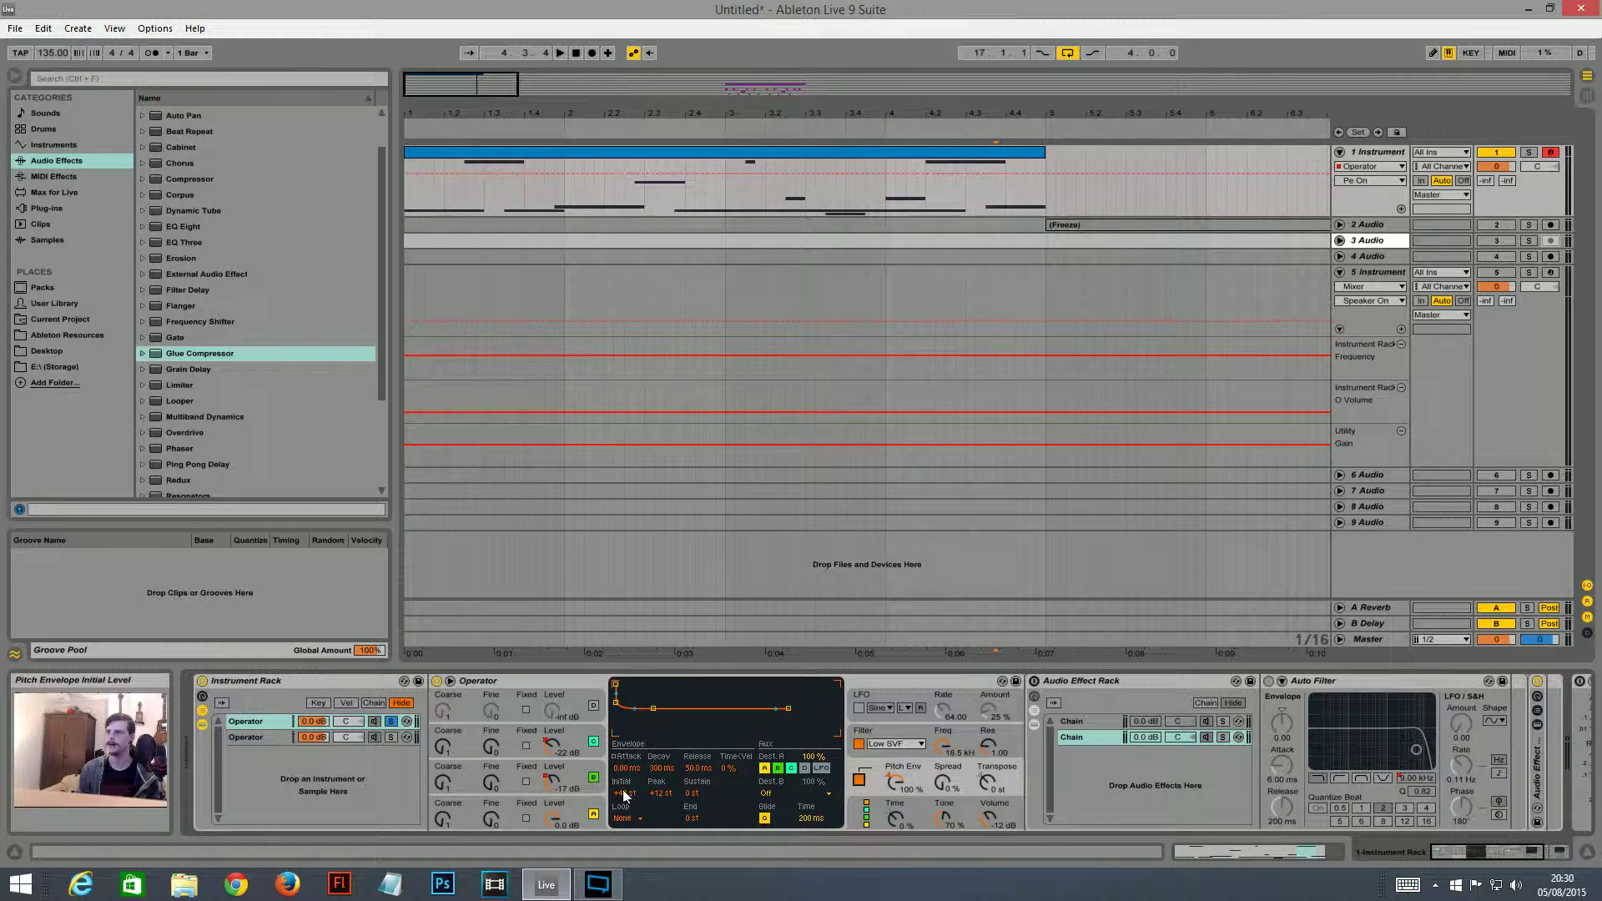
left_click_drag(620, 796, 634, 786)
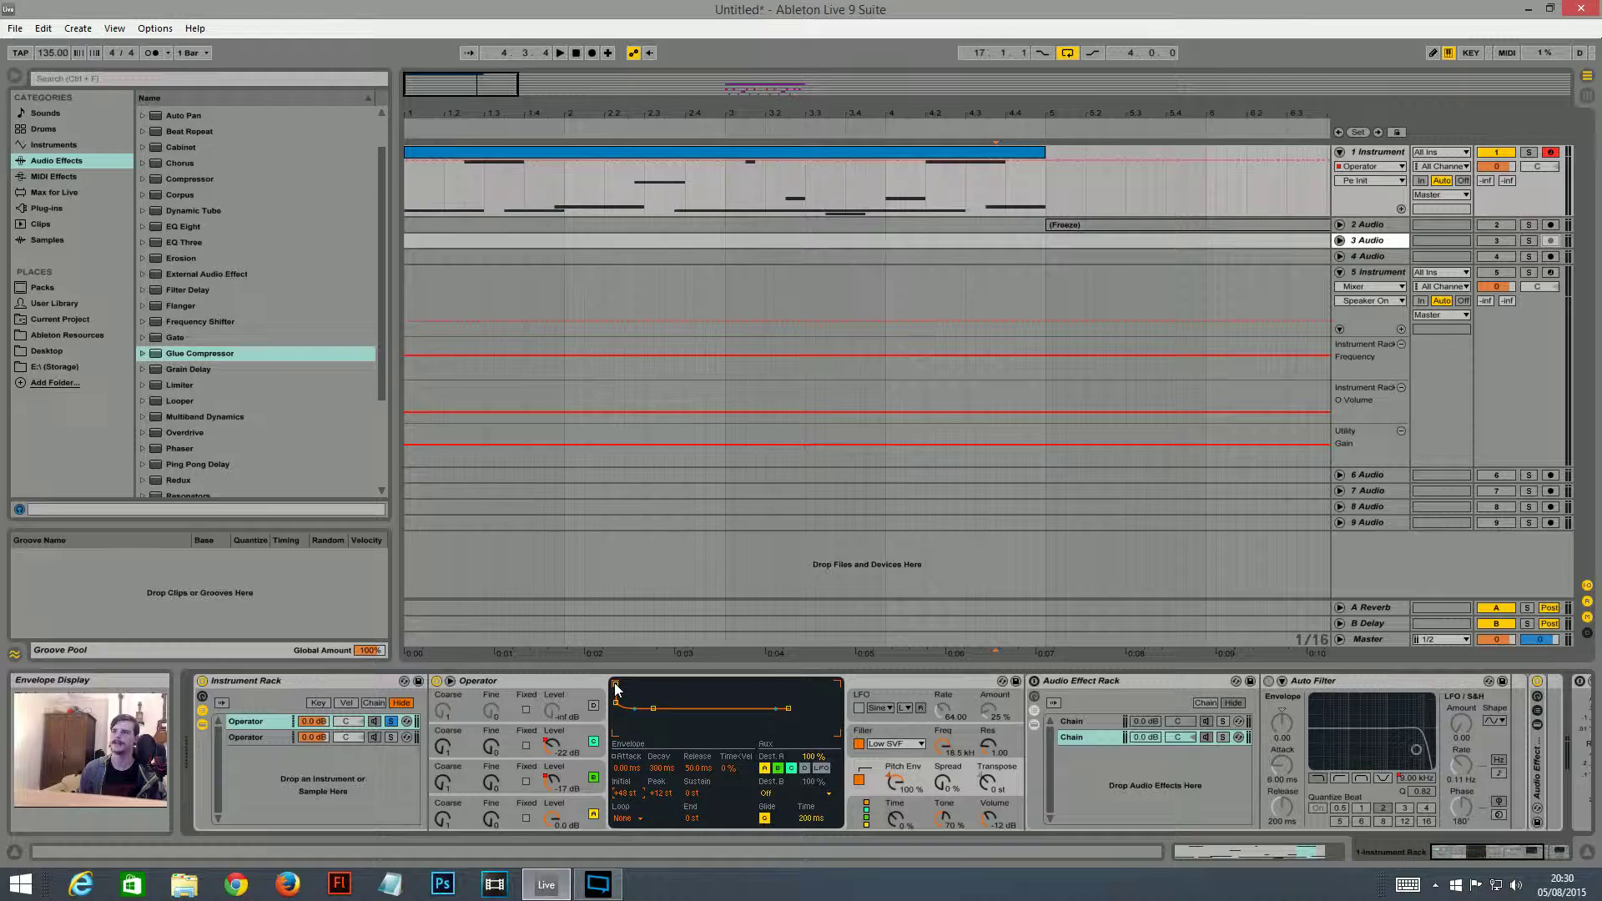
left_click(659, 769)
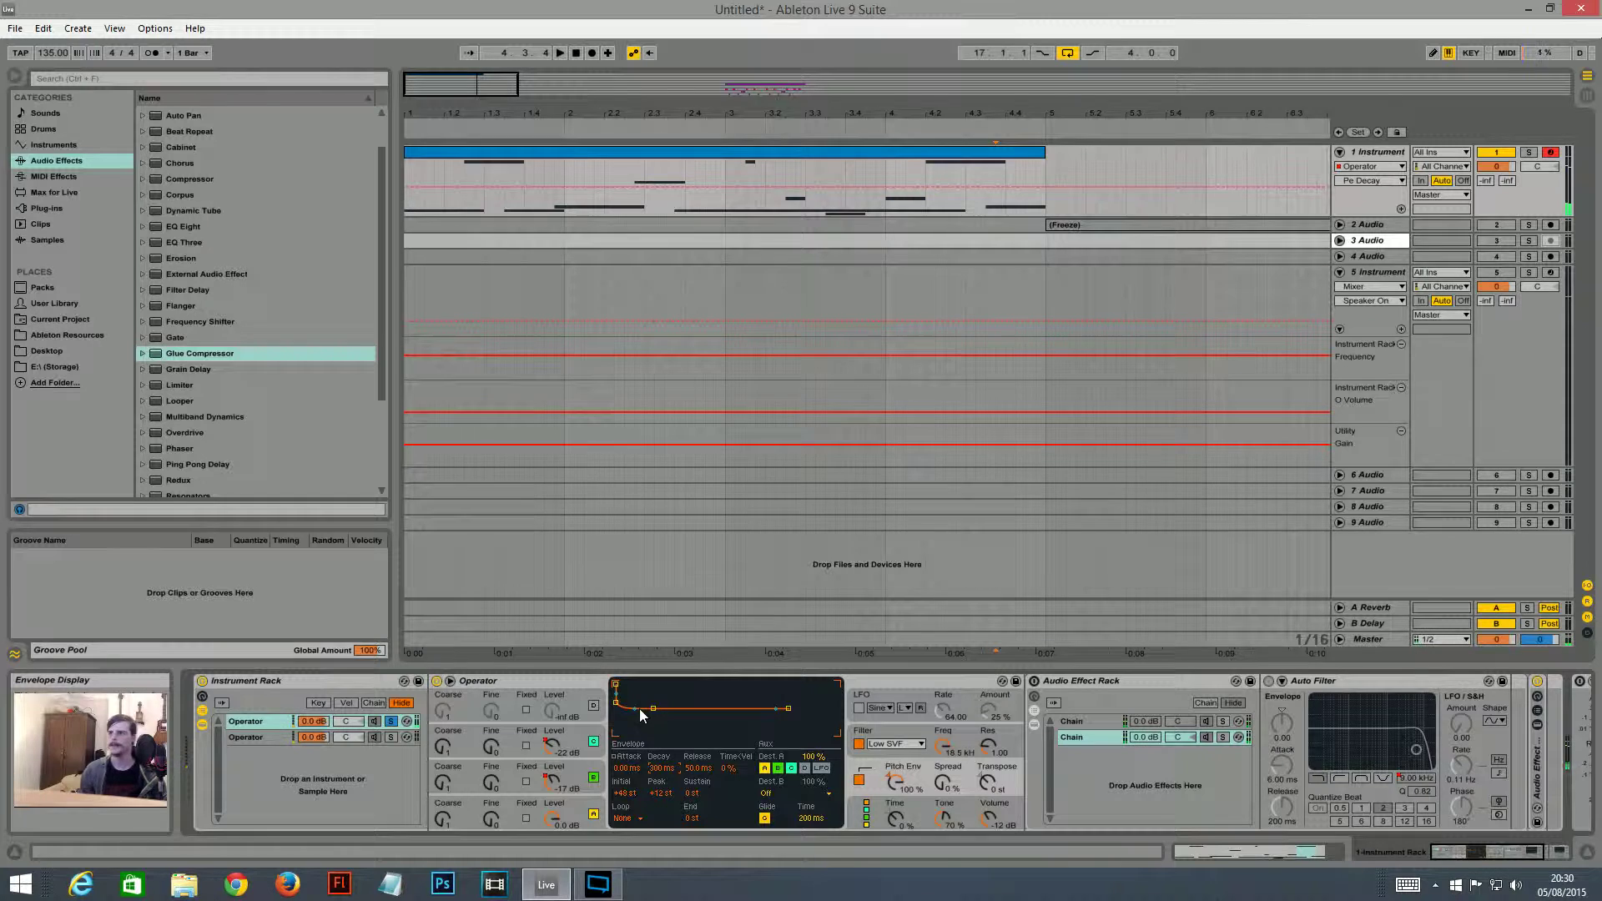
- Compare the first Operator's sound with and without the pitch envelope, leaving the envelope on
left_click(858, 779)
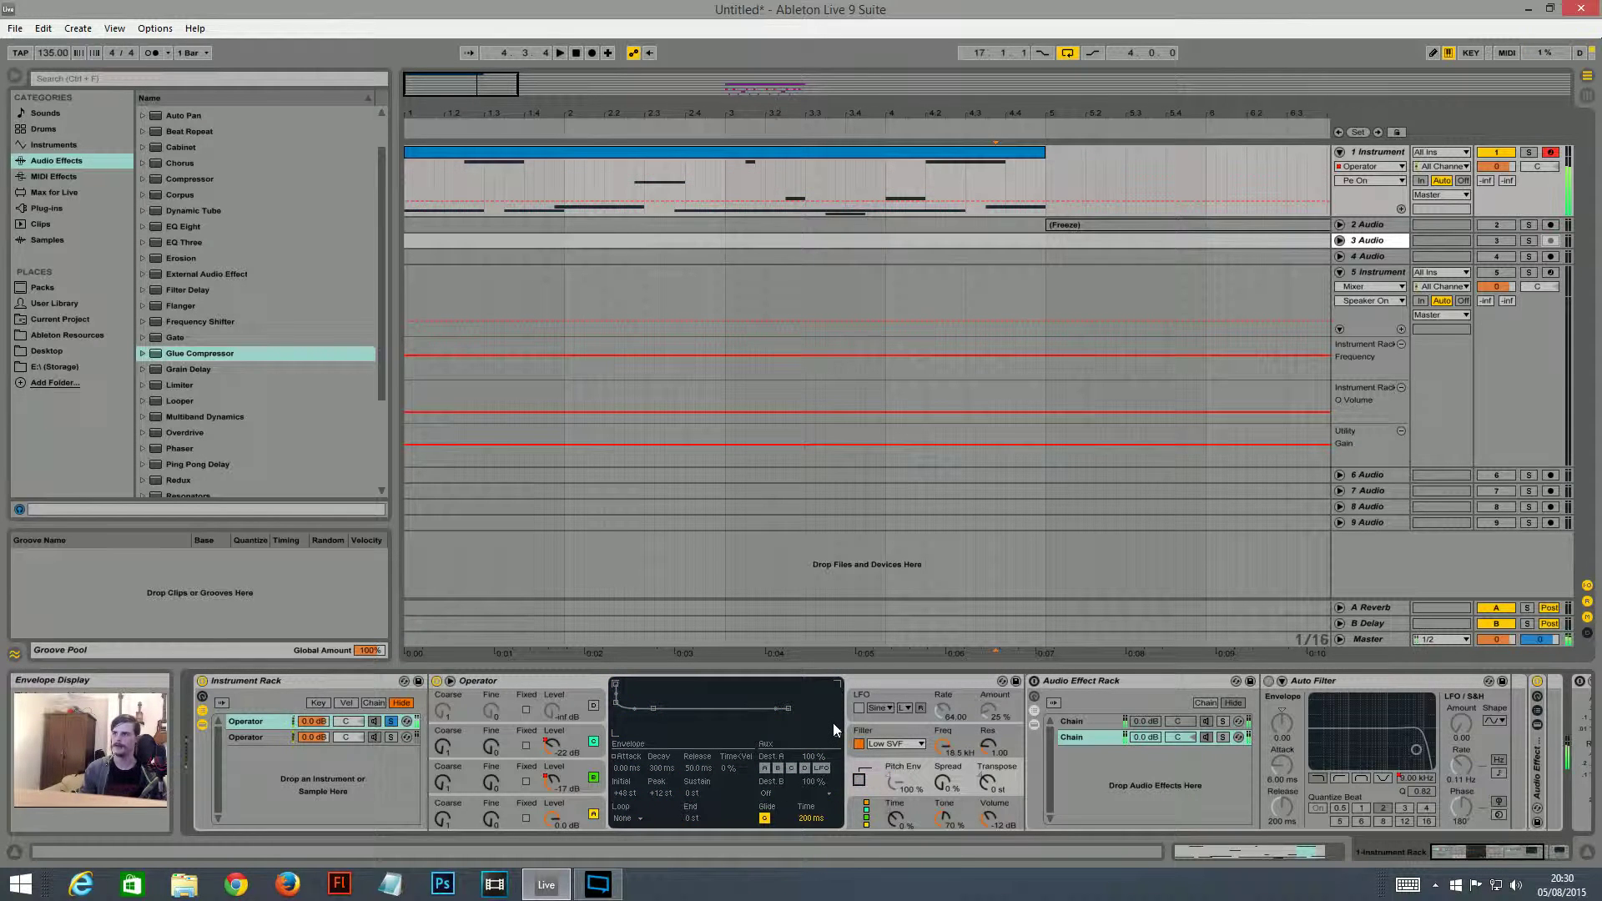
left_click(859, 780)
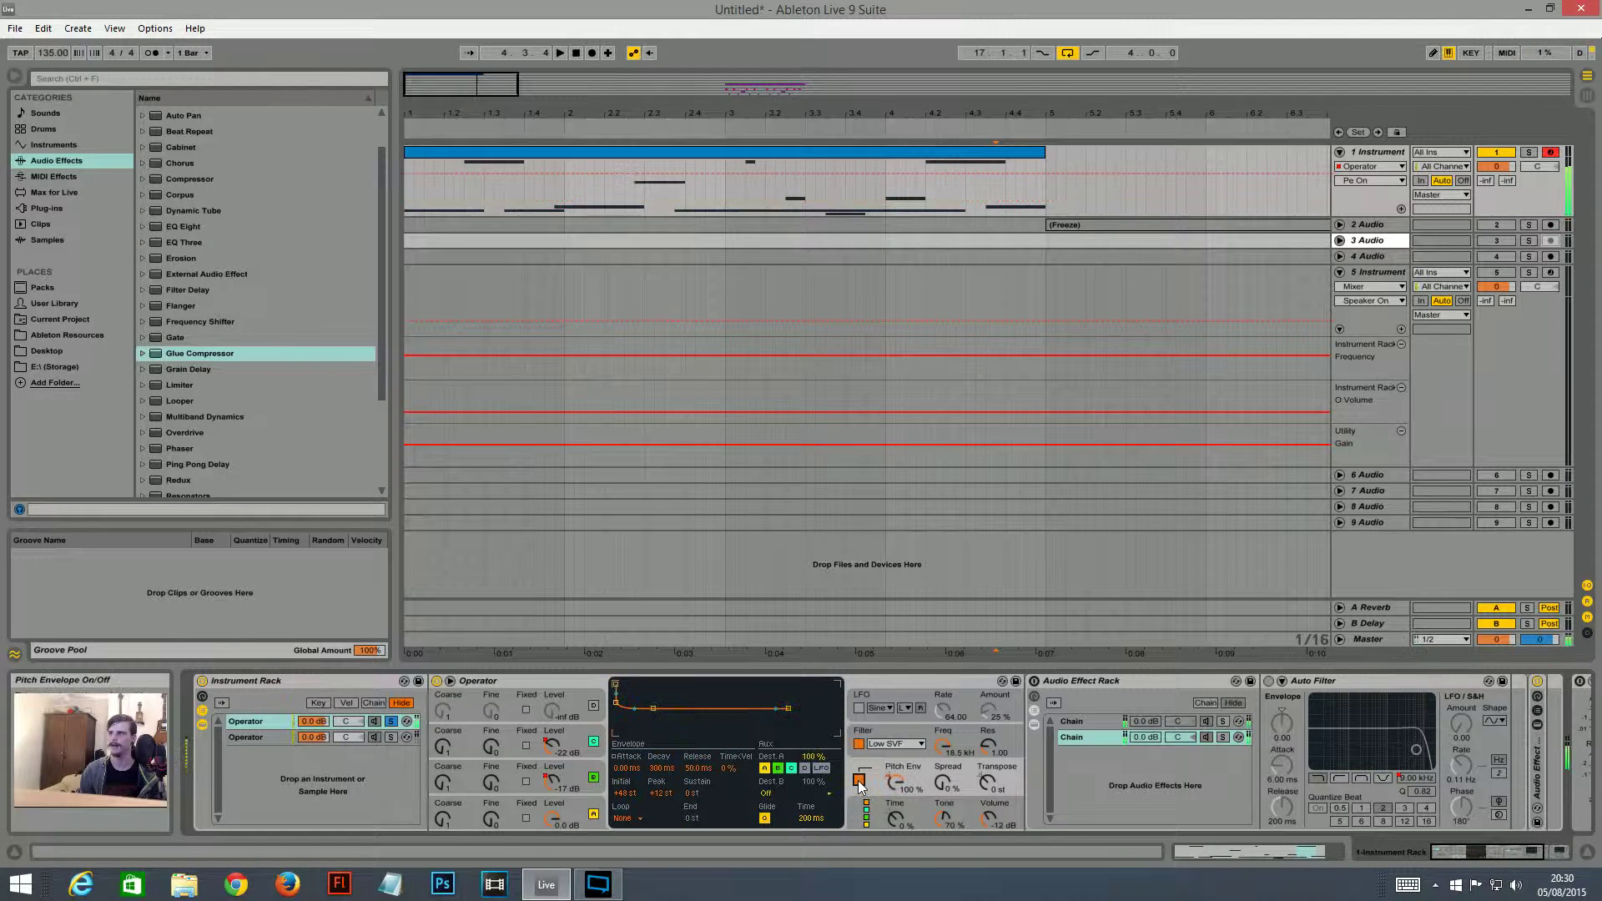
left_click(860, 780)
left_click(859, 780)
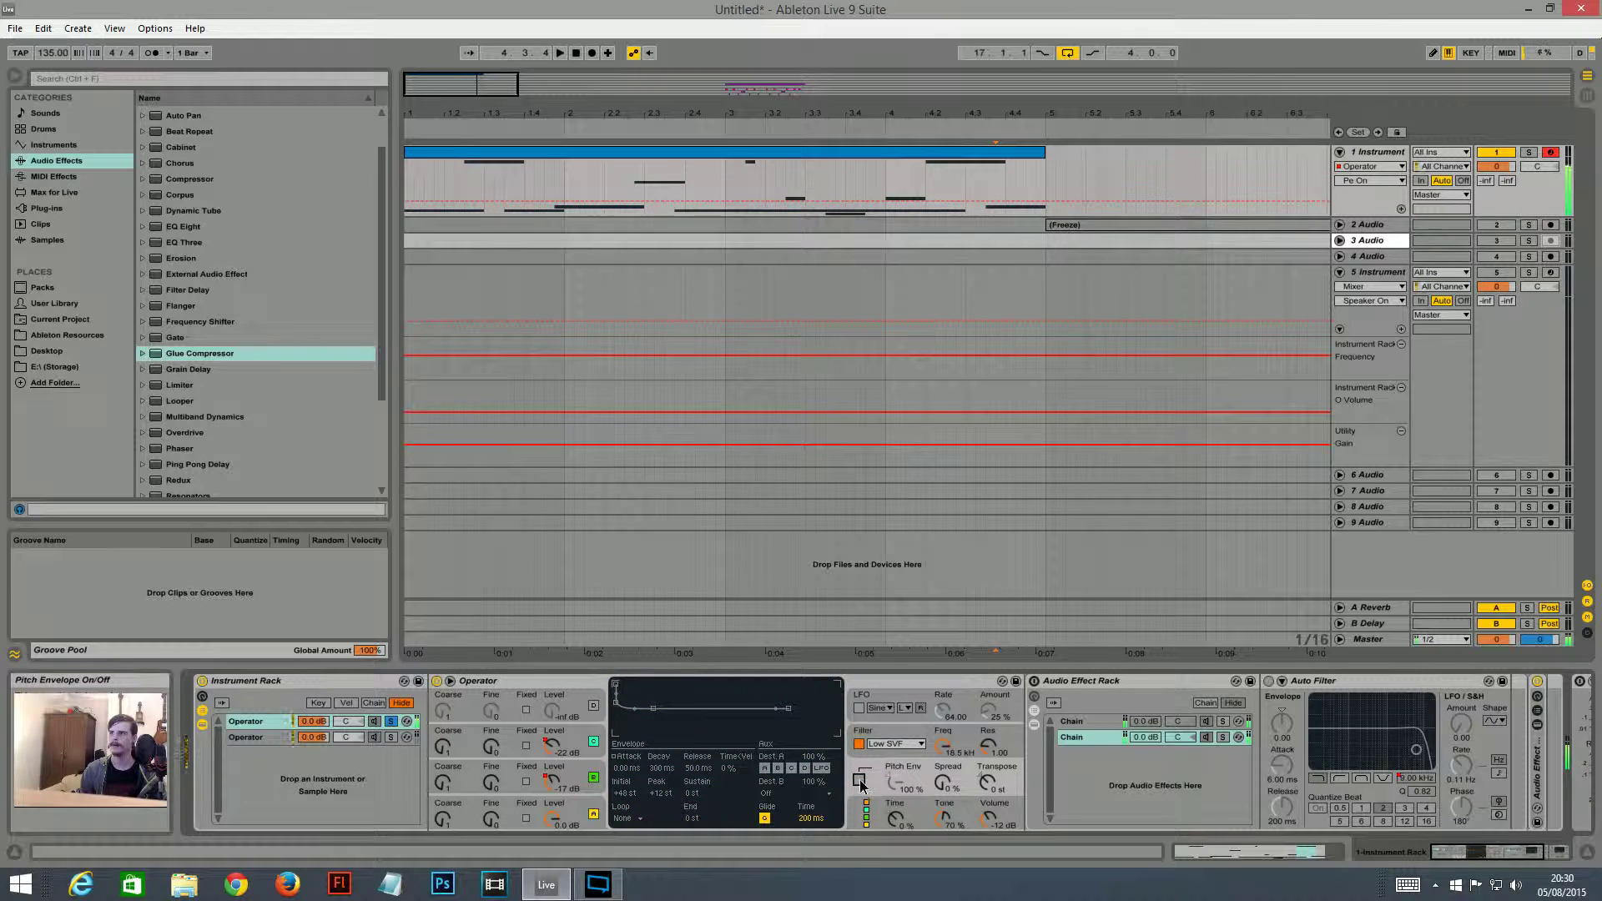
left_click(859, 780)
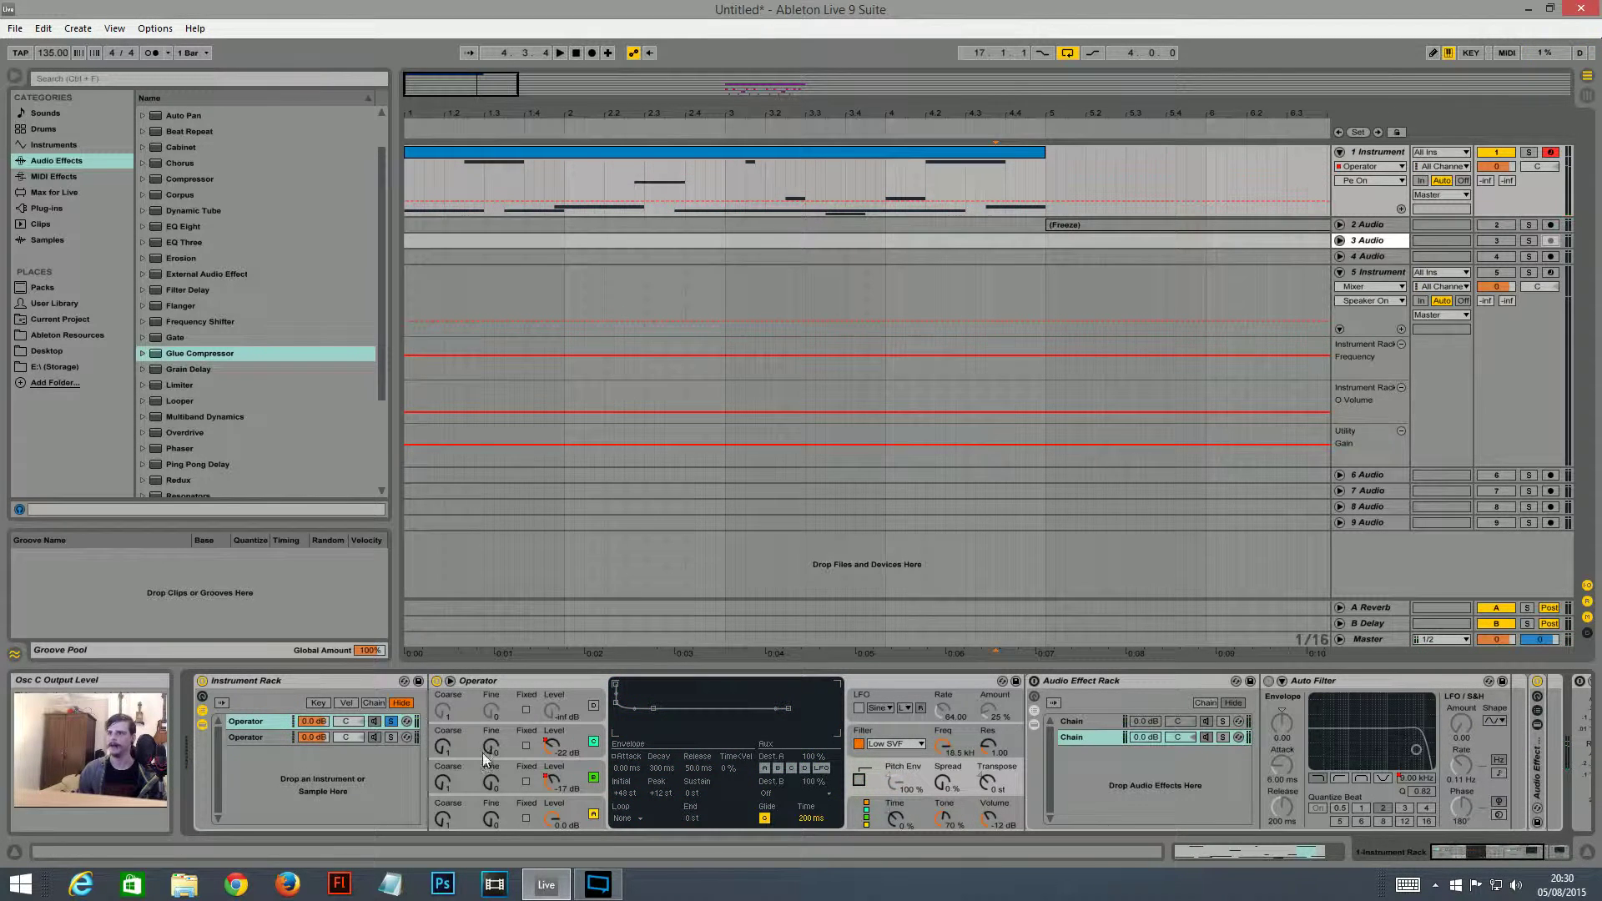
left_click(860, 780)
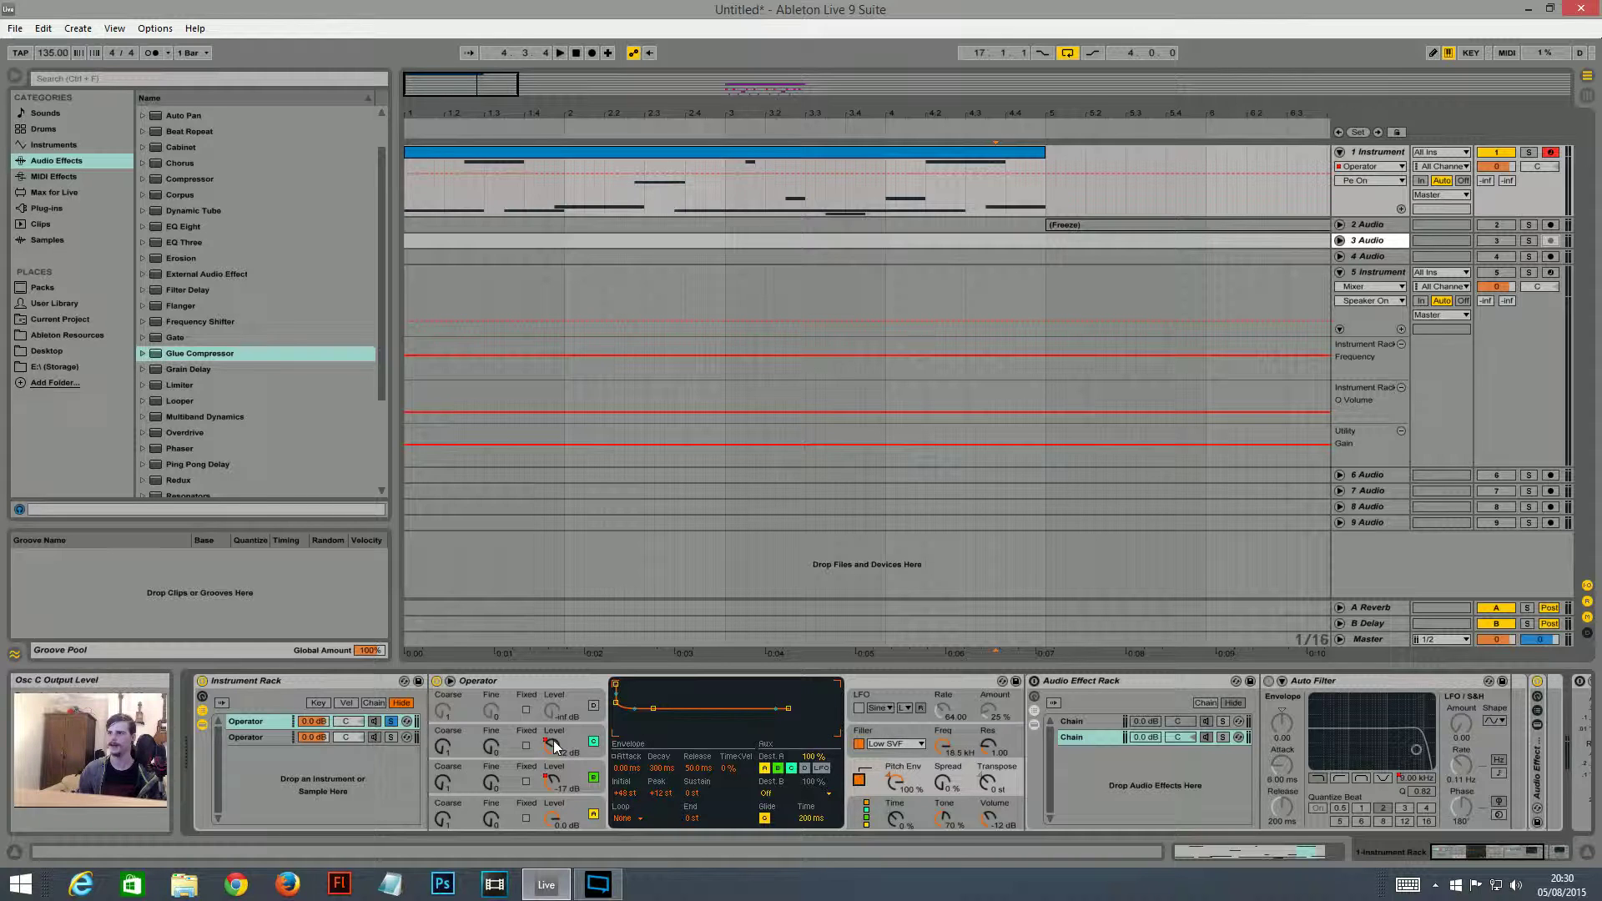
- Show the oscillator B level automation on the 1 Instrument clip and play the clip from bar 1
left_click(551, 781)
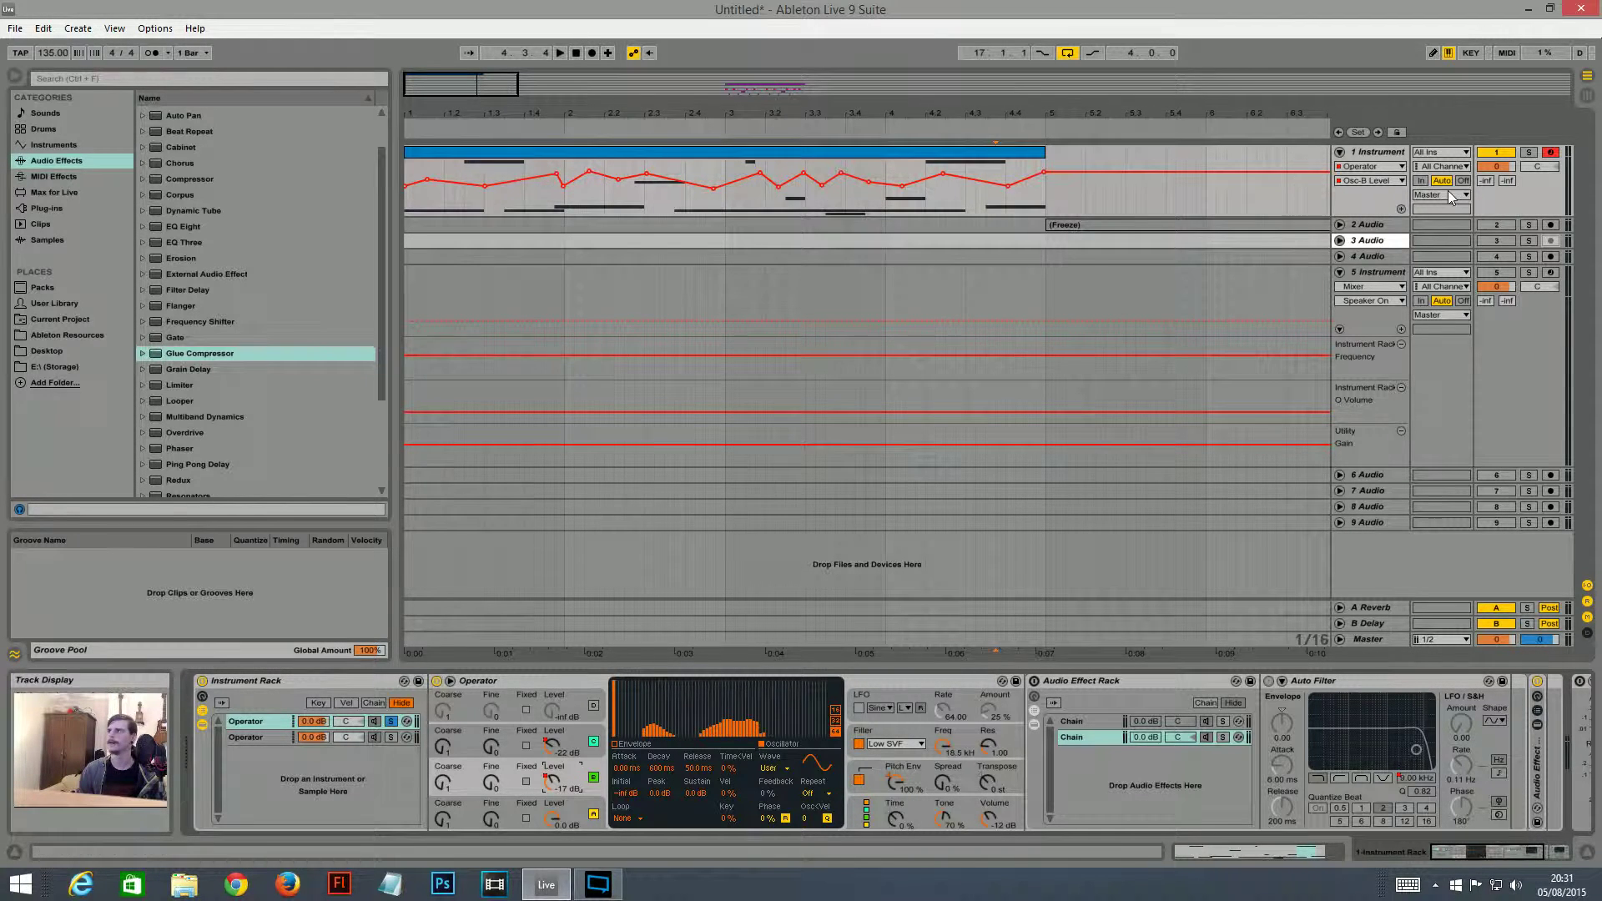
left_click(471, 153)
left_click_drag(465, 110, 466, 108)
key("space")
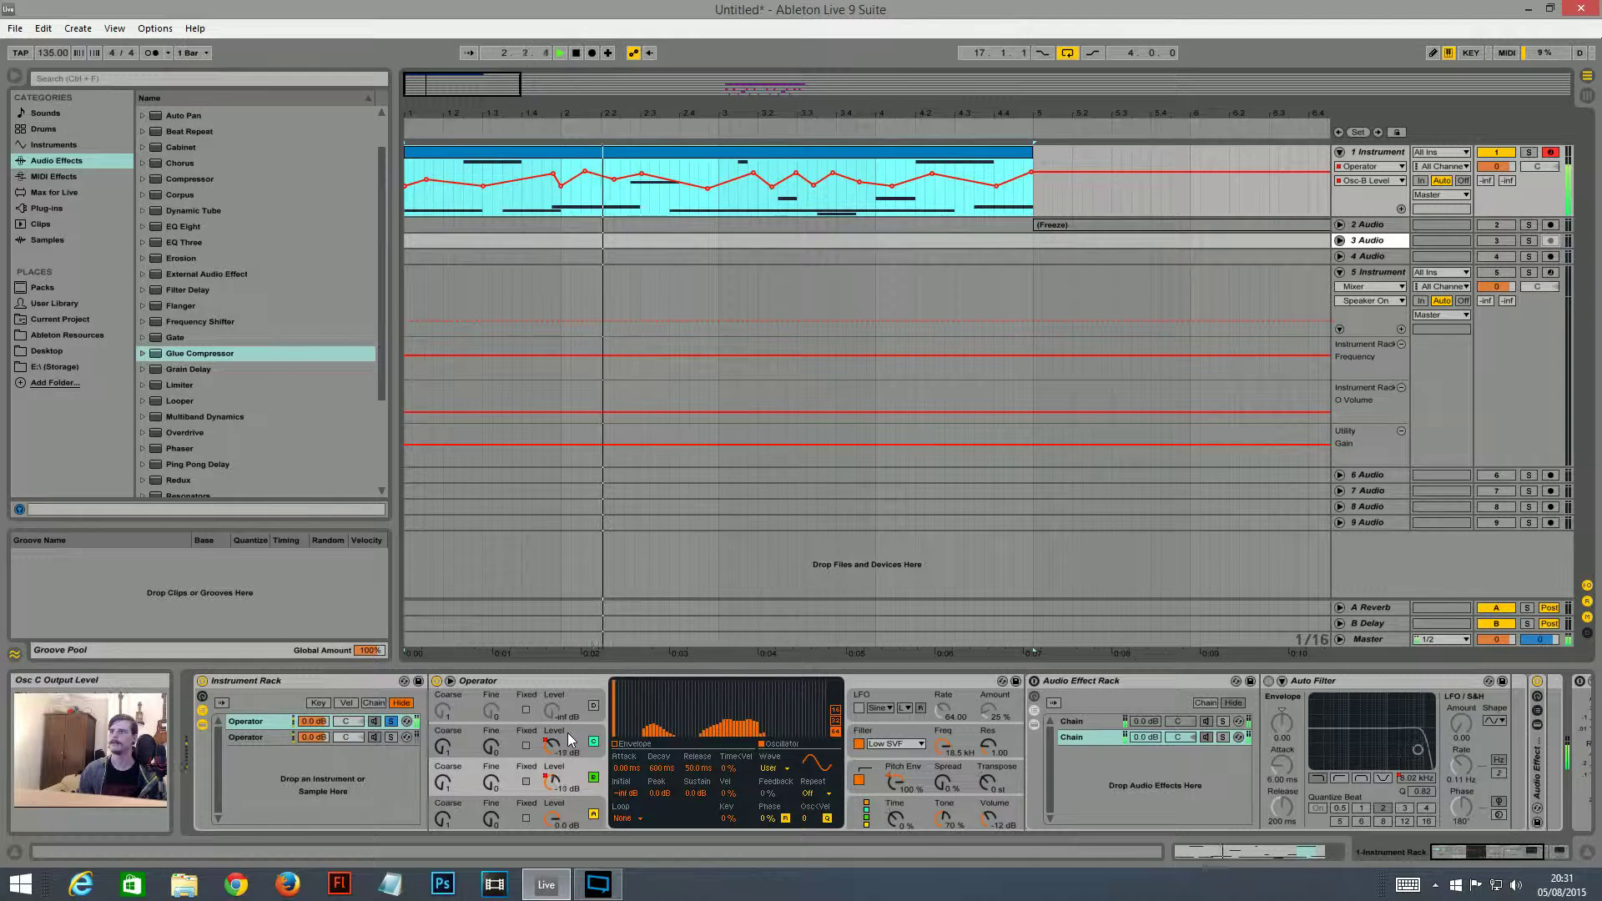
- Show the oscillator C level automation, audition it, and compare it with oscillator B's level automation
left_click(567, 734)
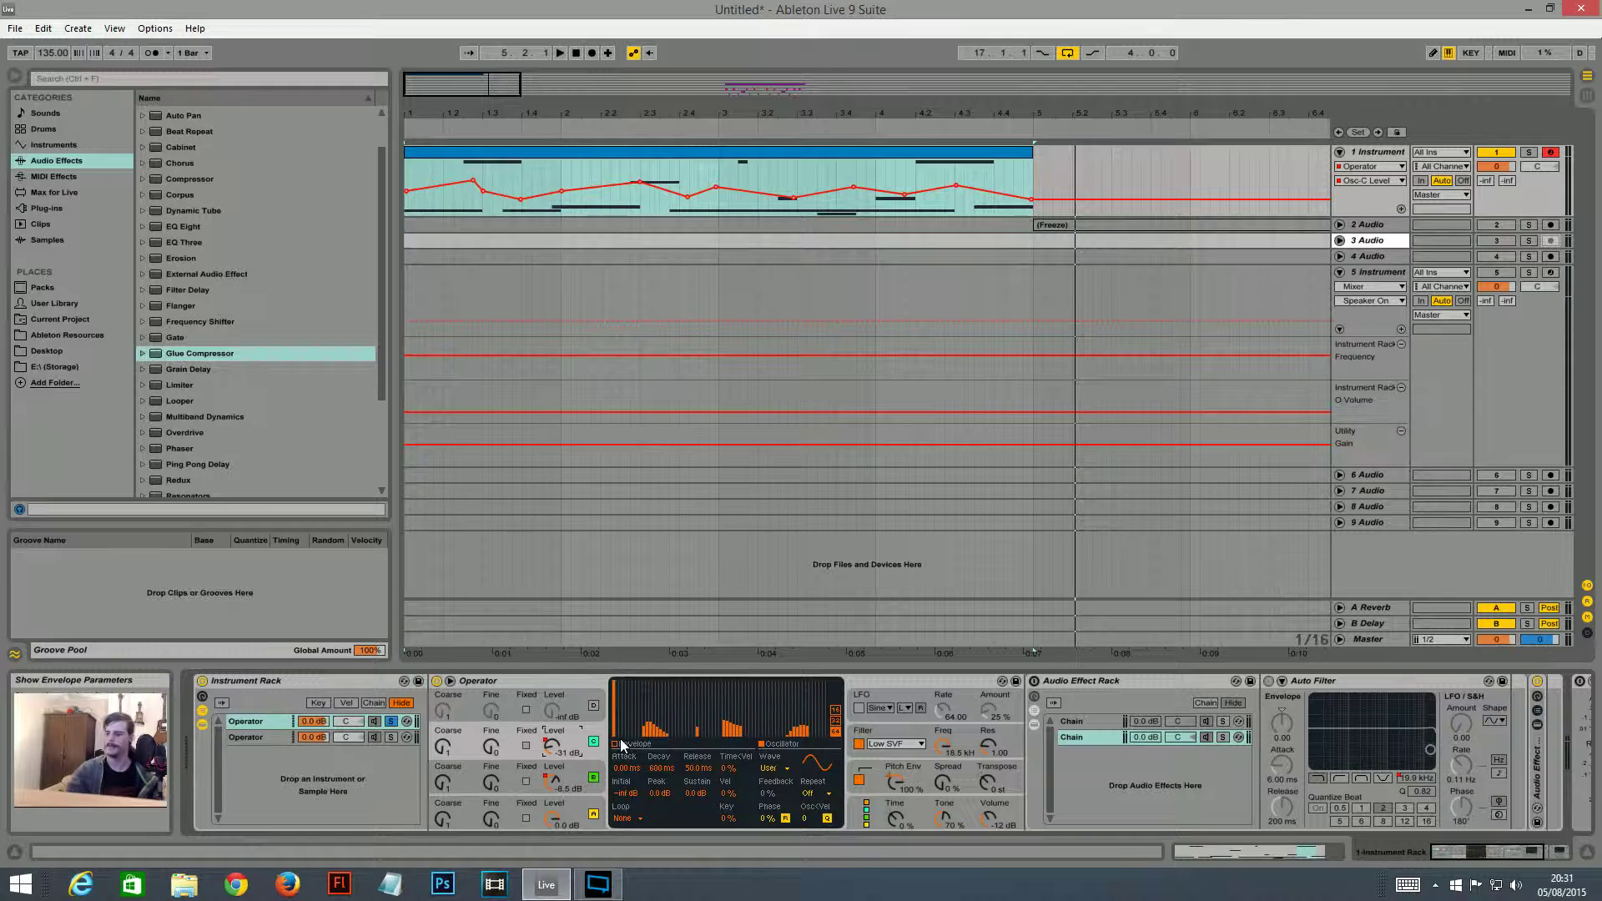
key("space")
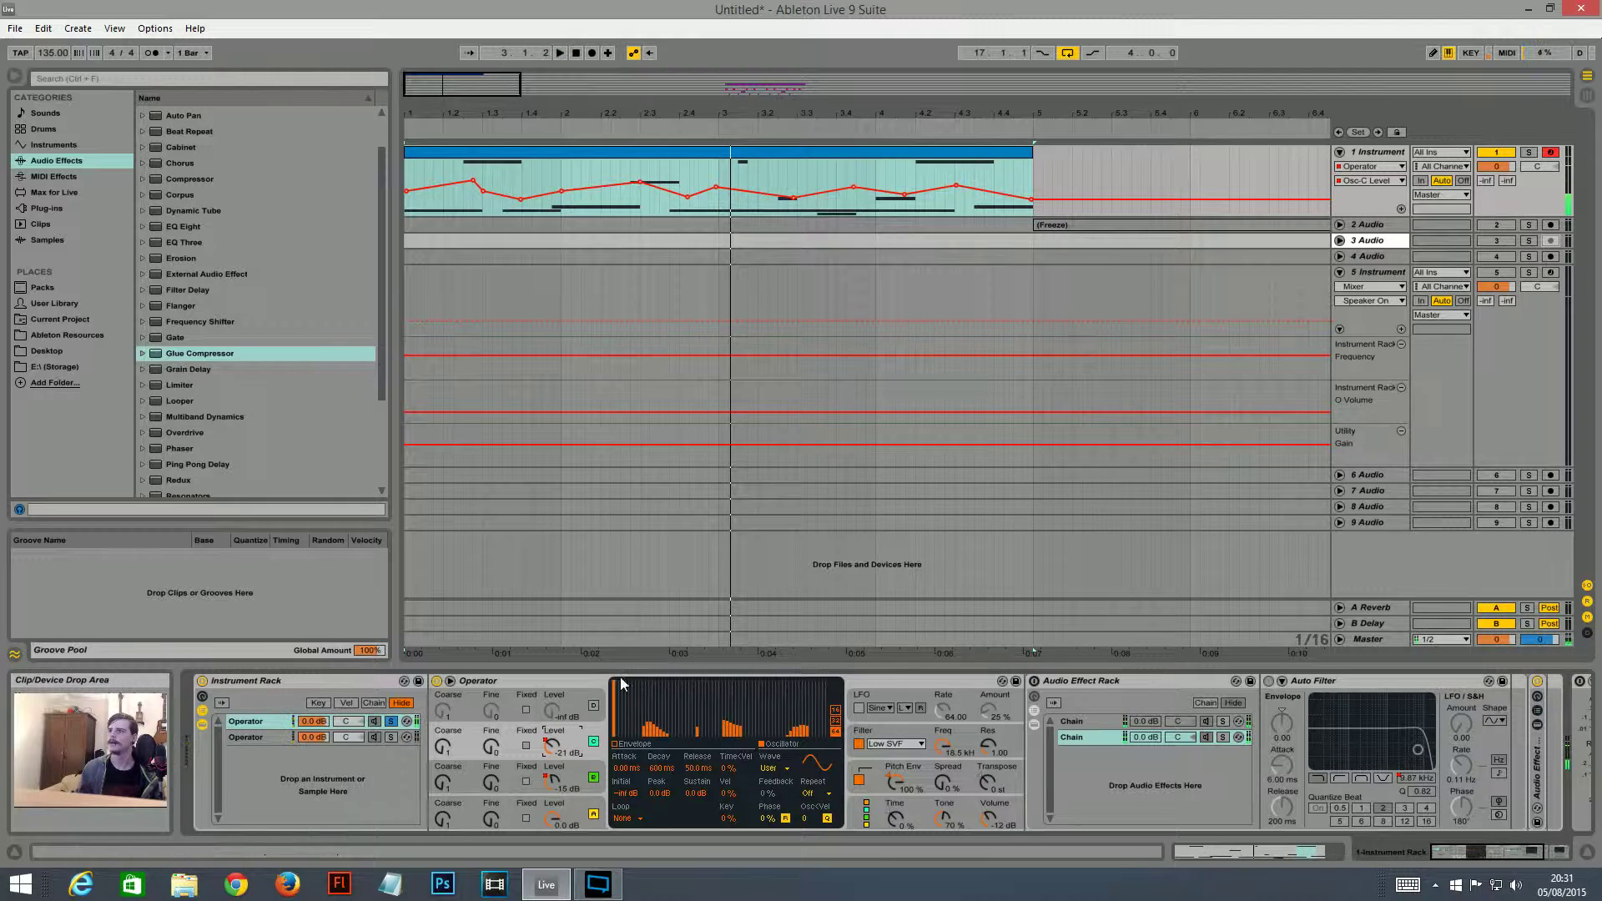
left_click(569, 777)
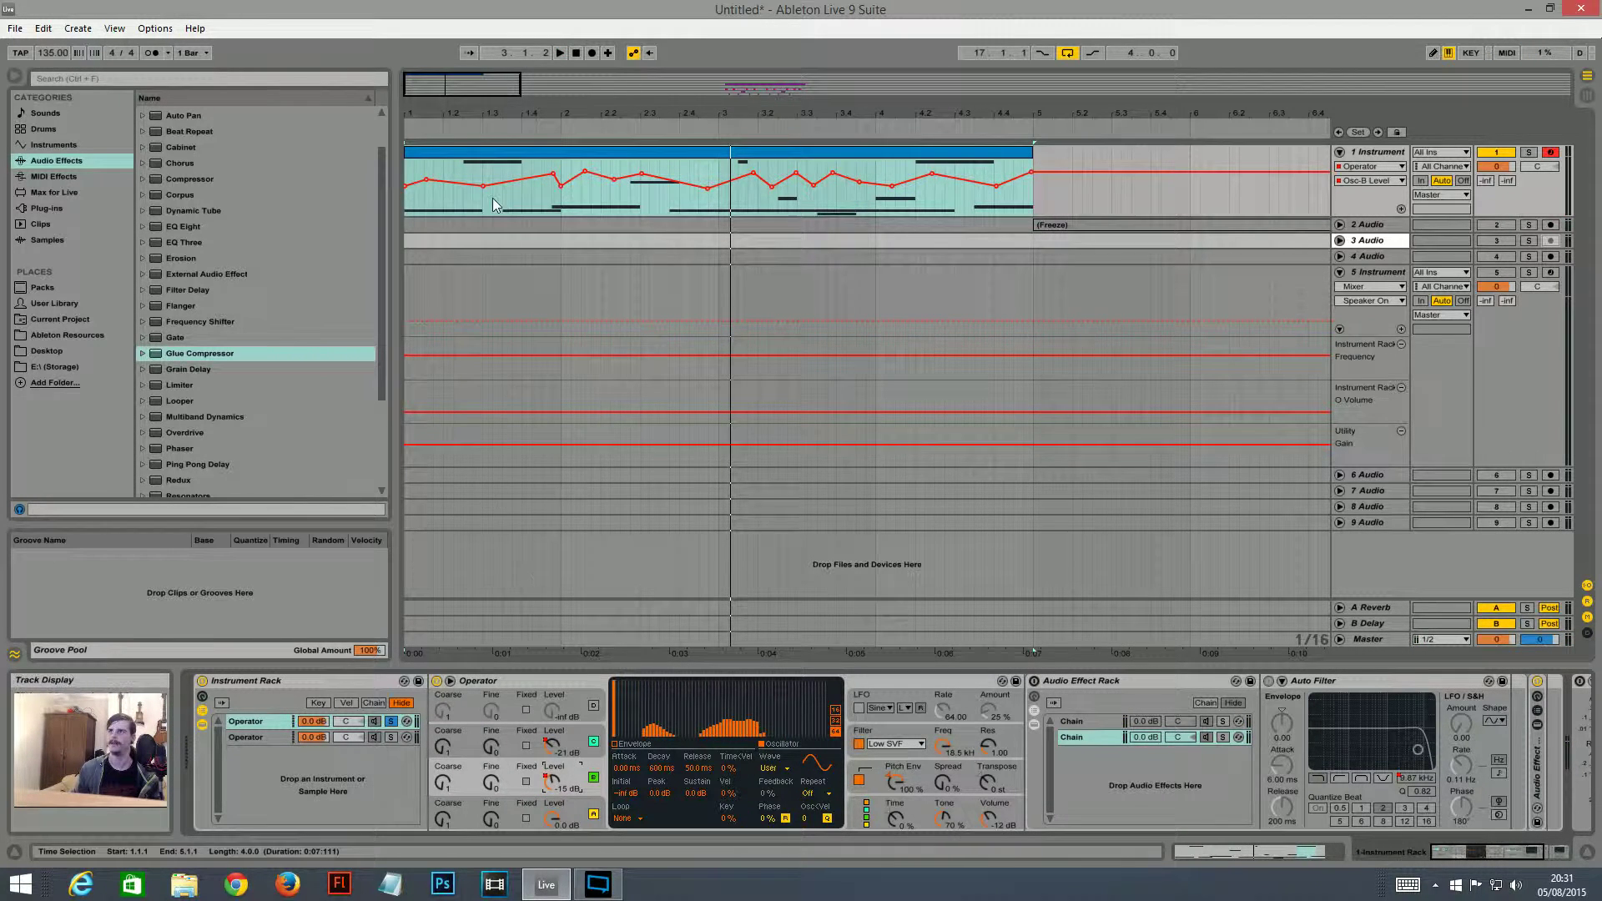
left_click(575, 755)
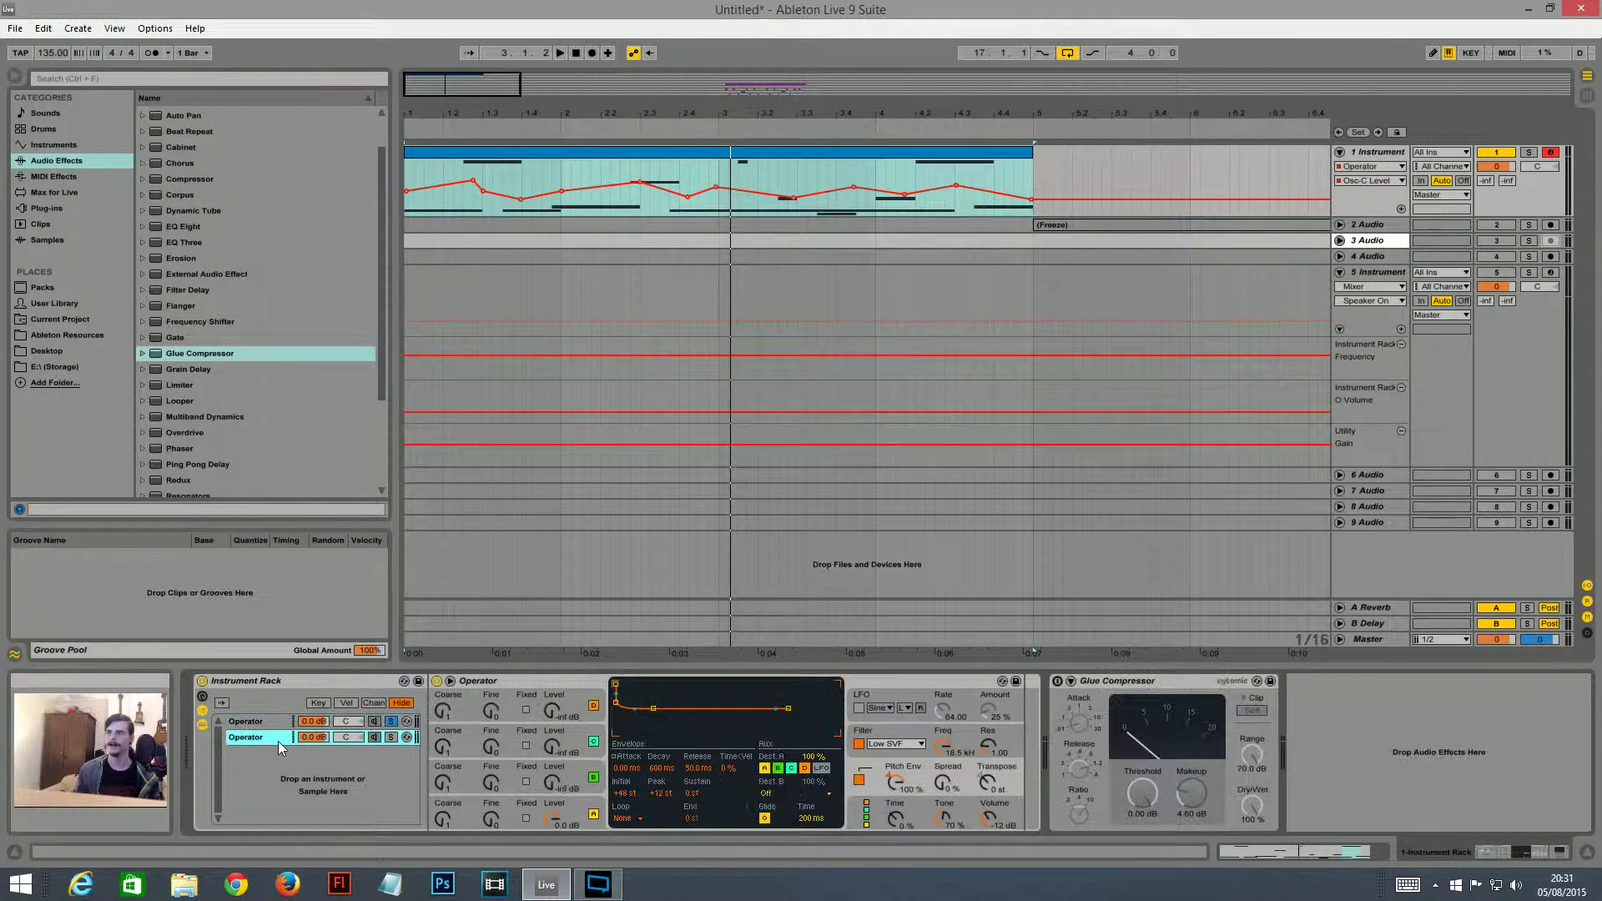
- Unsolo the first Operator chain and compare its pitch envelope and oscillator A with the second chain's Operator
left_click(391, 722)
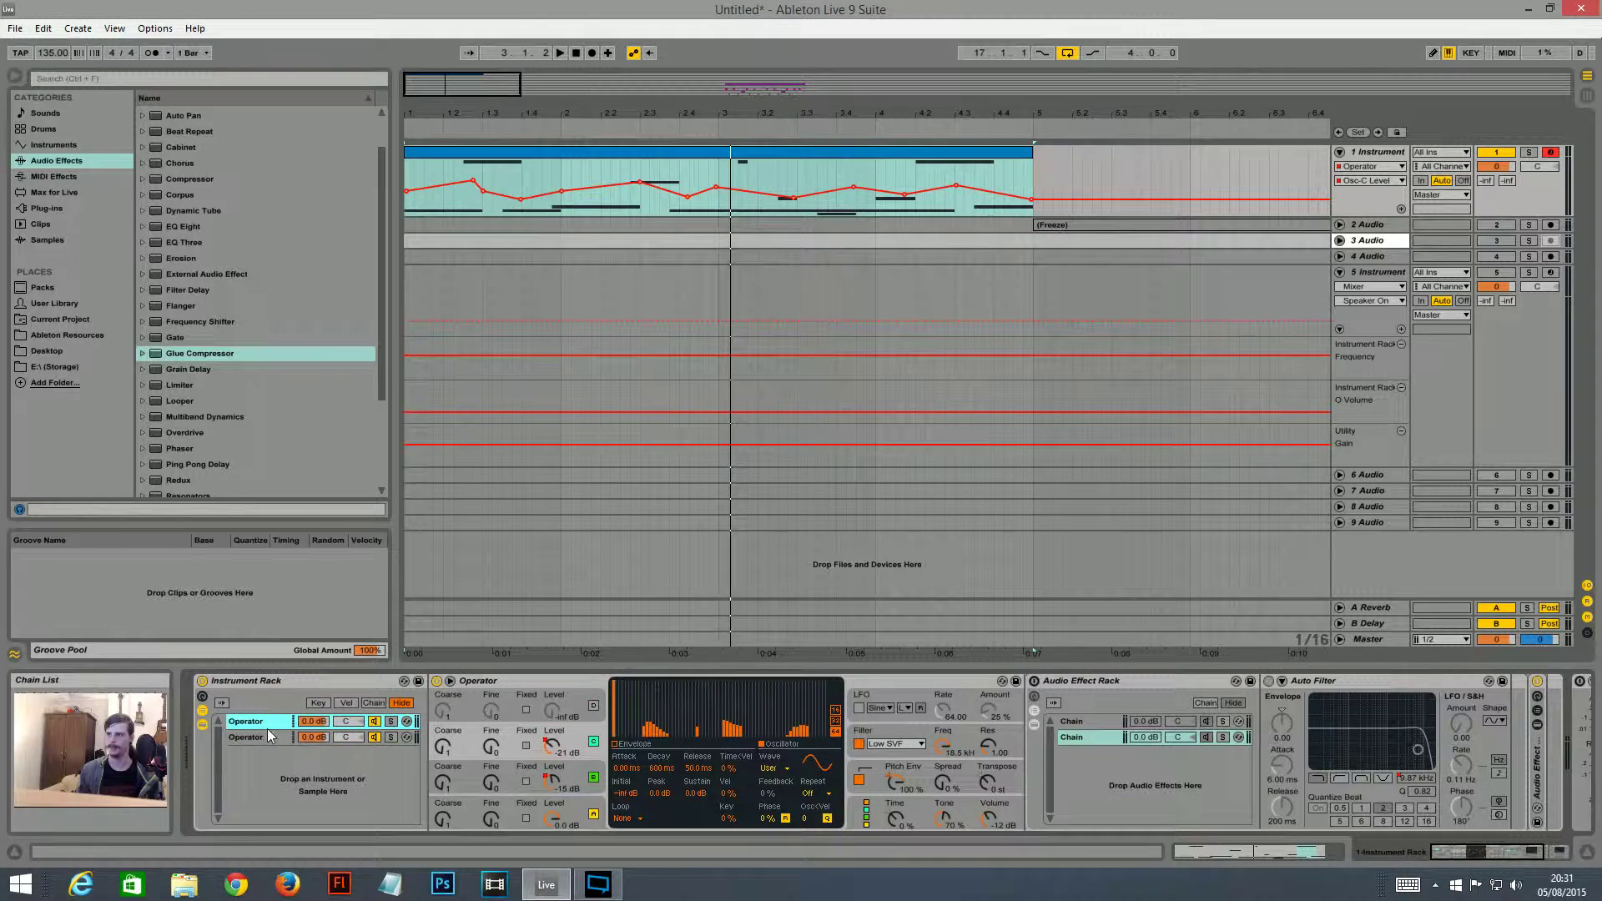
left_click(255, 735)
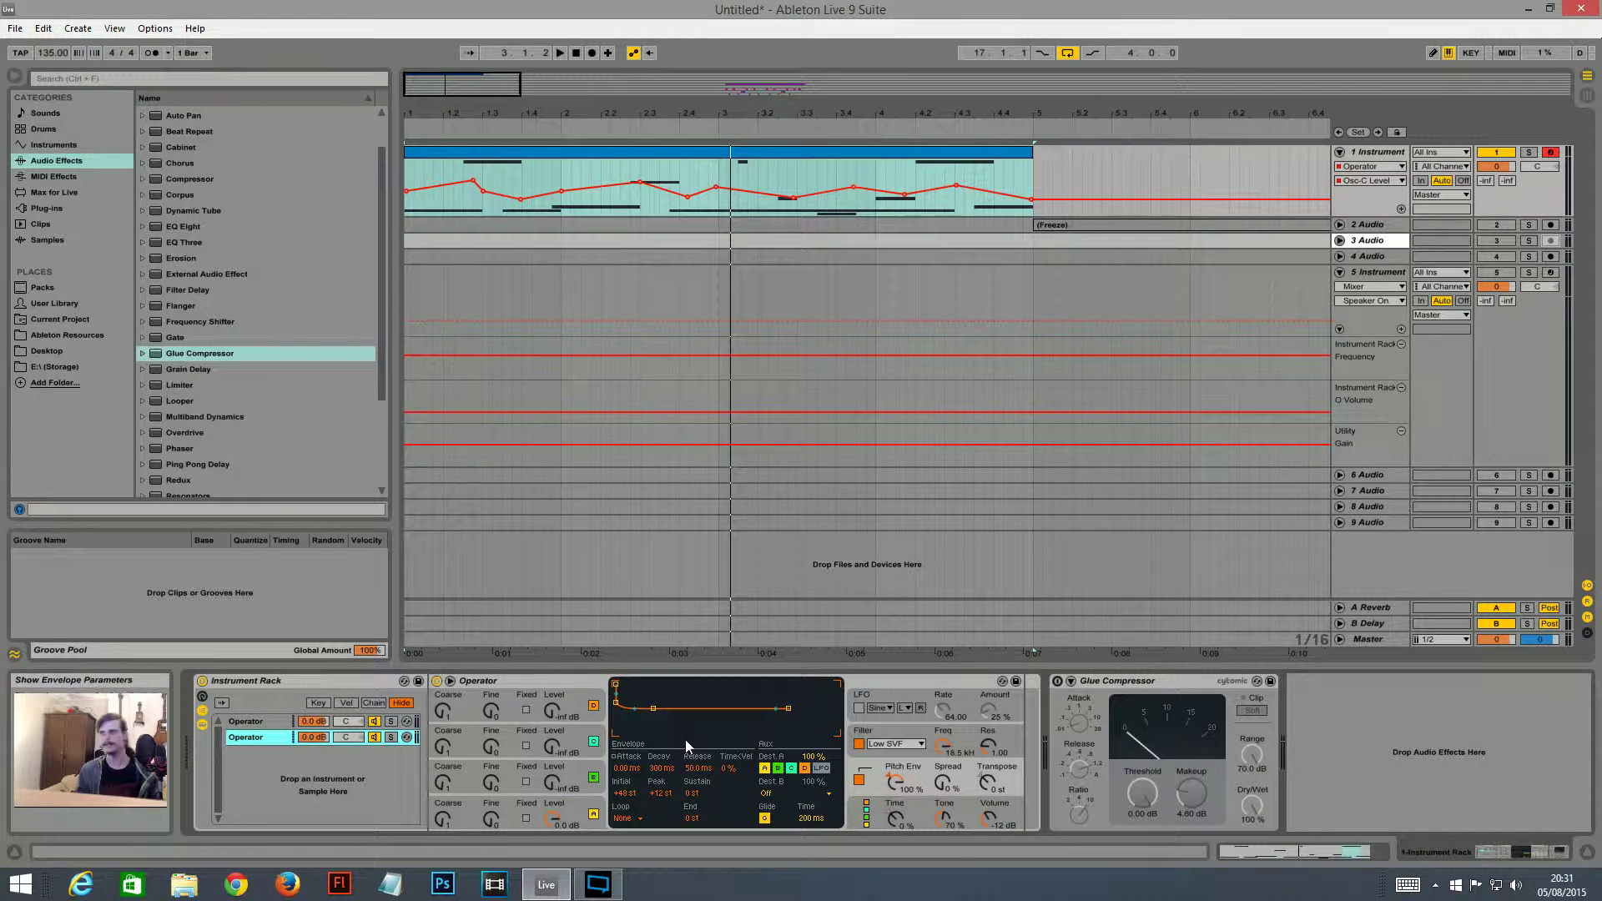
left_click(251, 721)
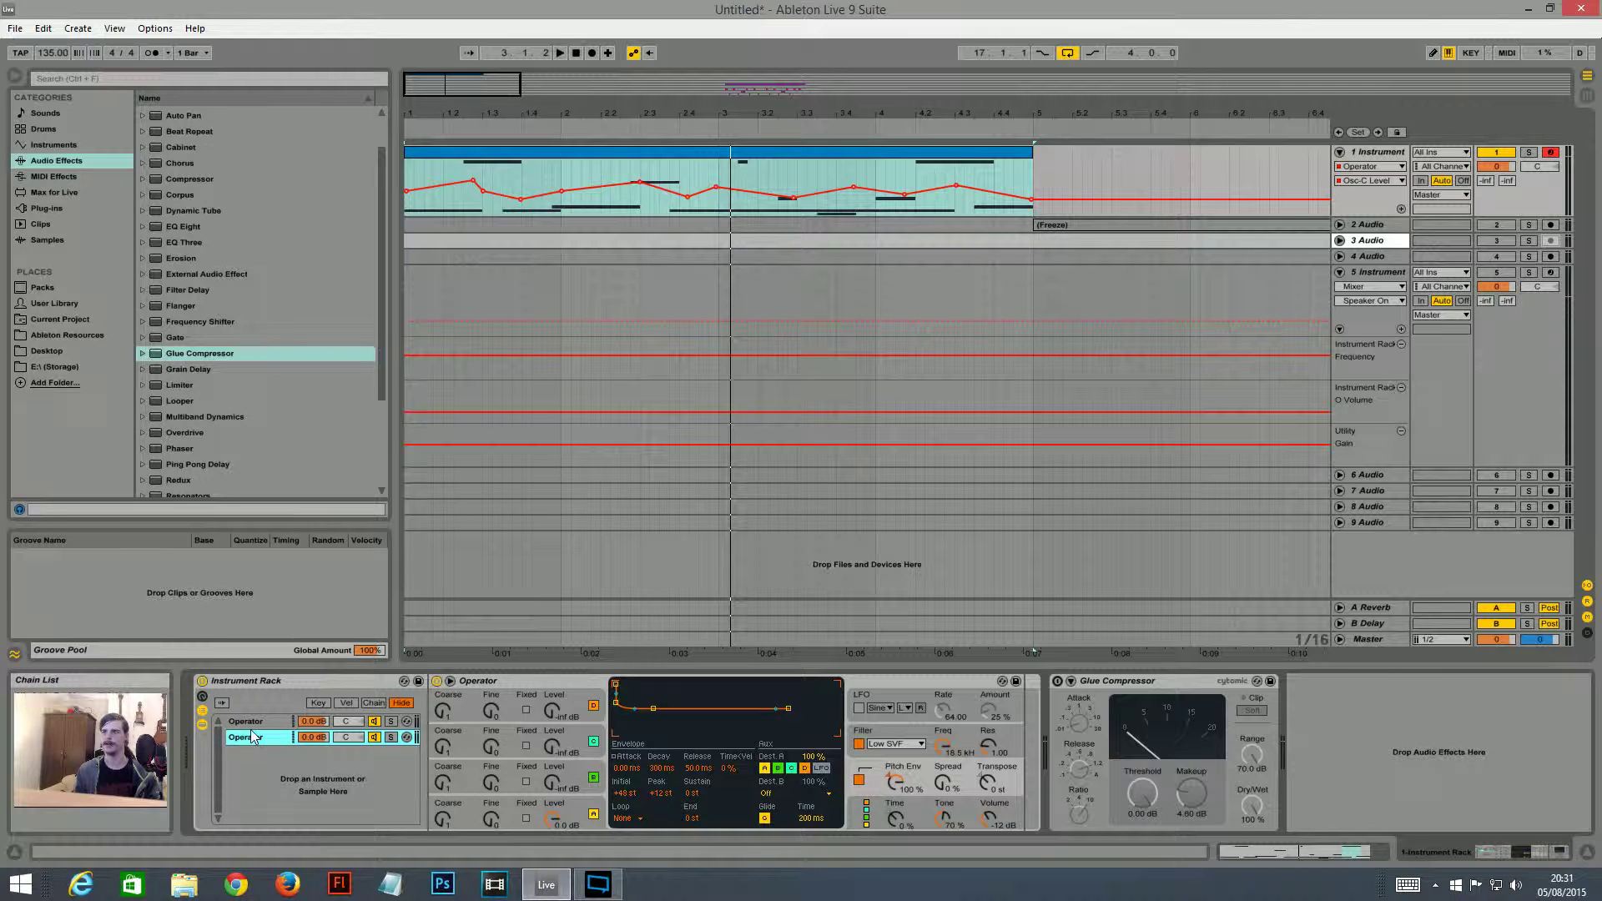
left_click(891, 772)
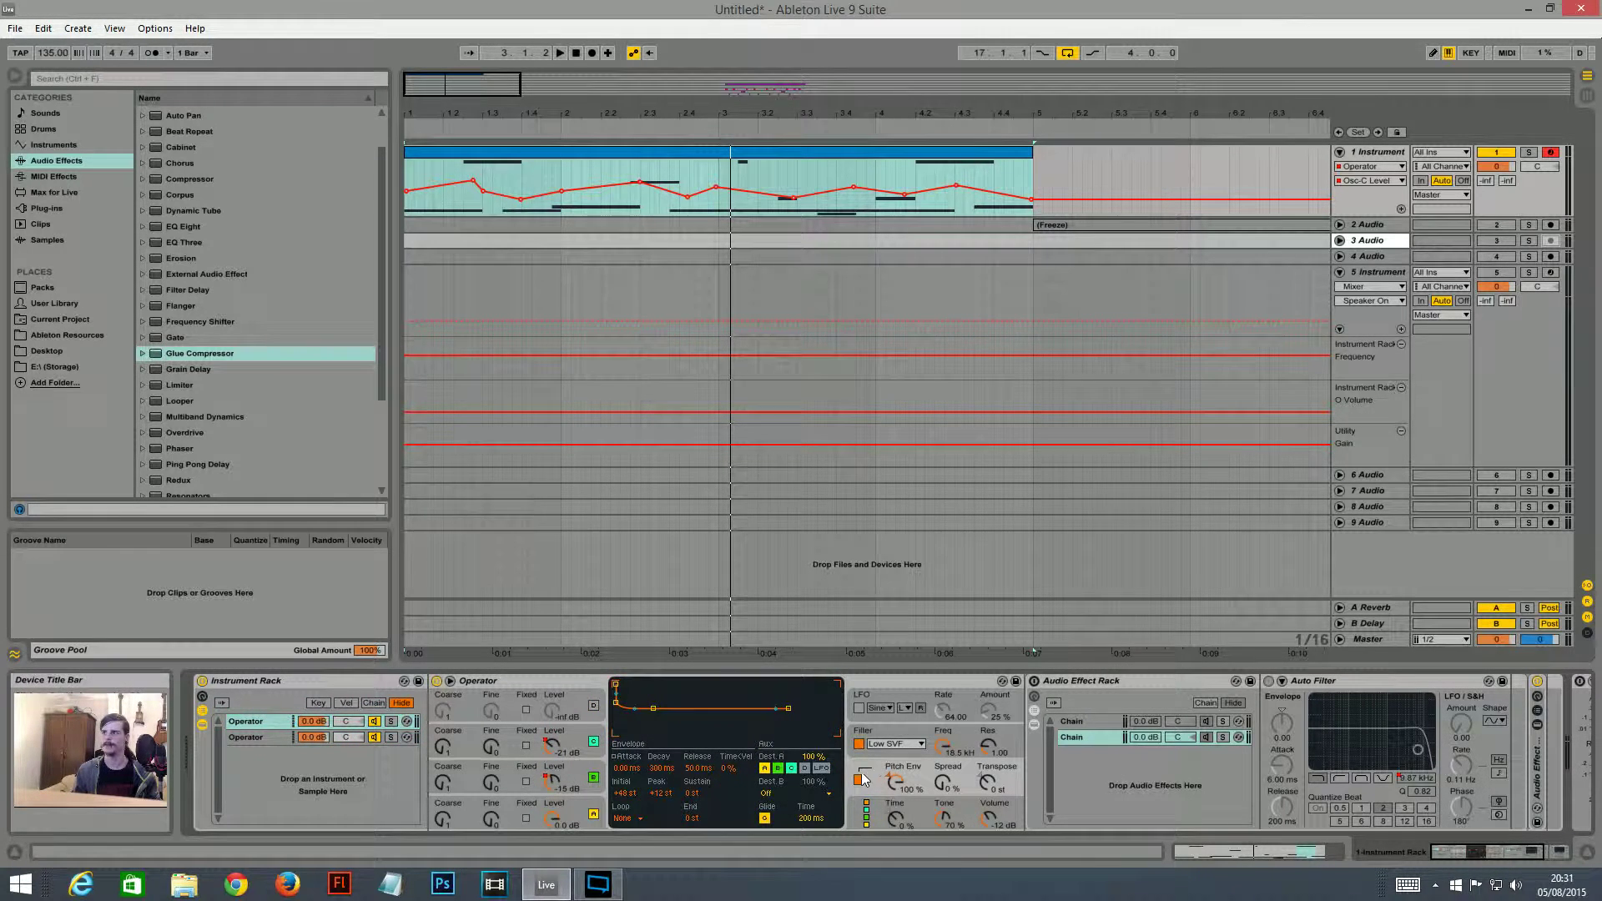
left_click(248, 738)
left_click(554, 821)
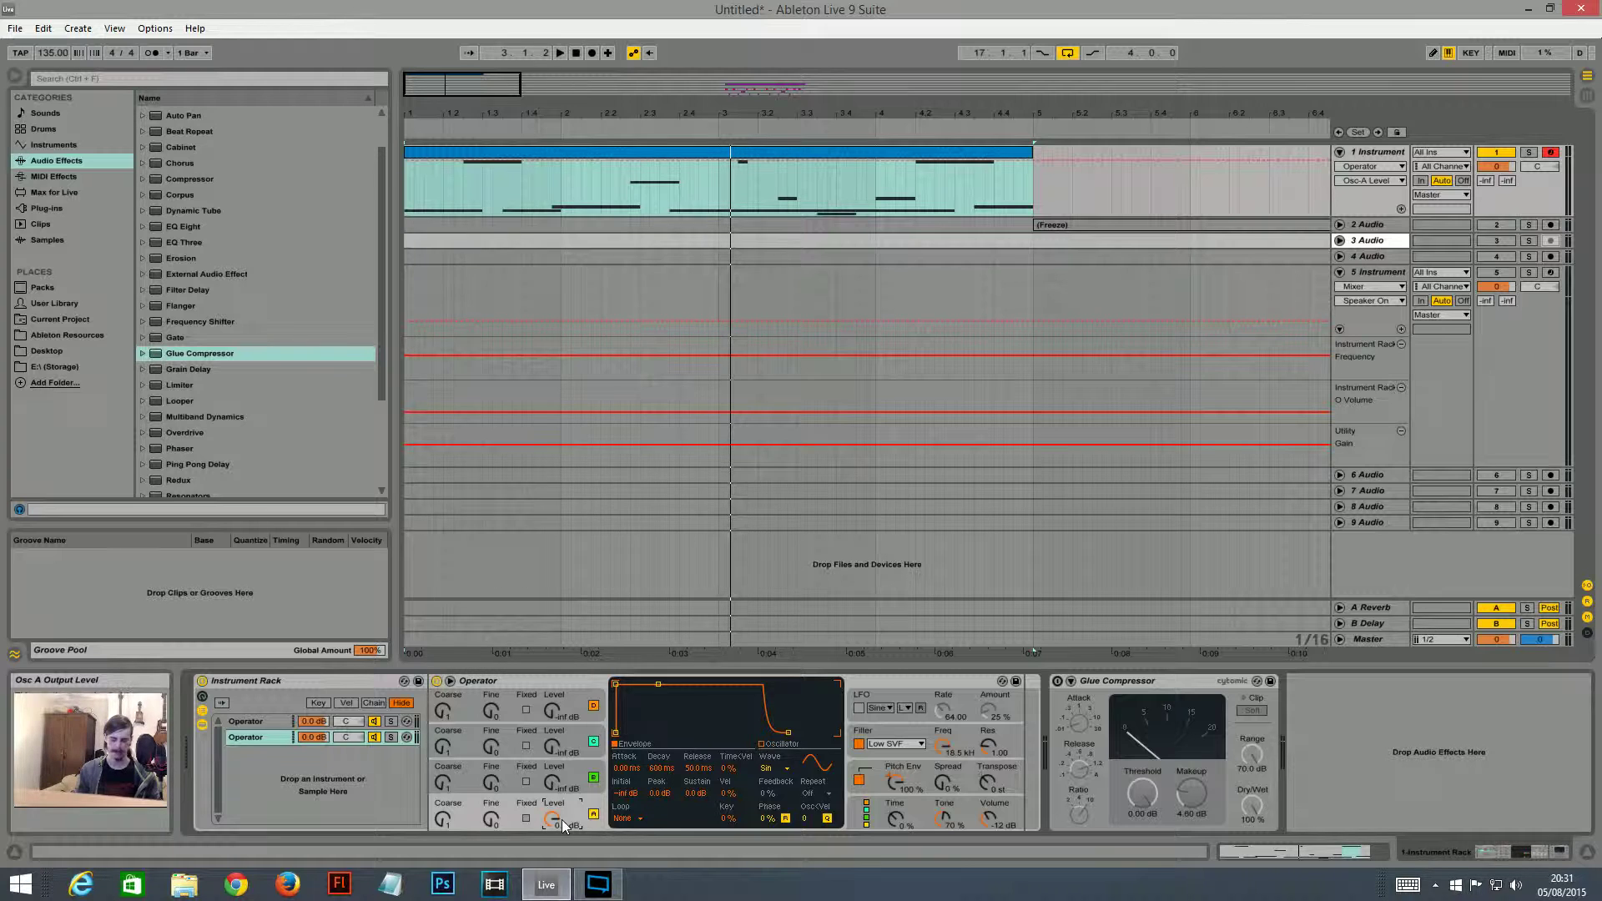
- Audition the first Operator chain soloed against both chains together, leaving it unsoloed
left_click(391, 721)
left_click(391, 721)
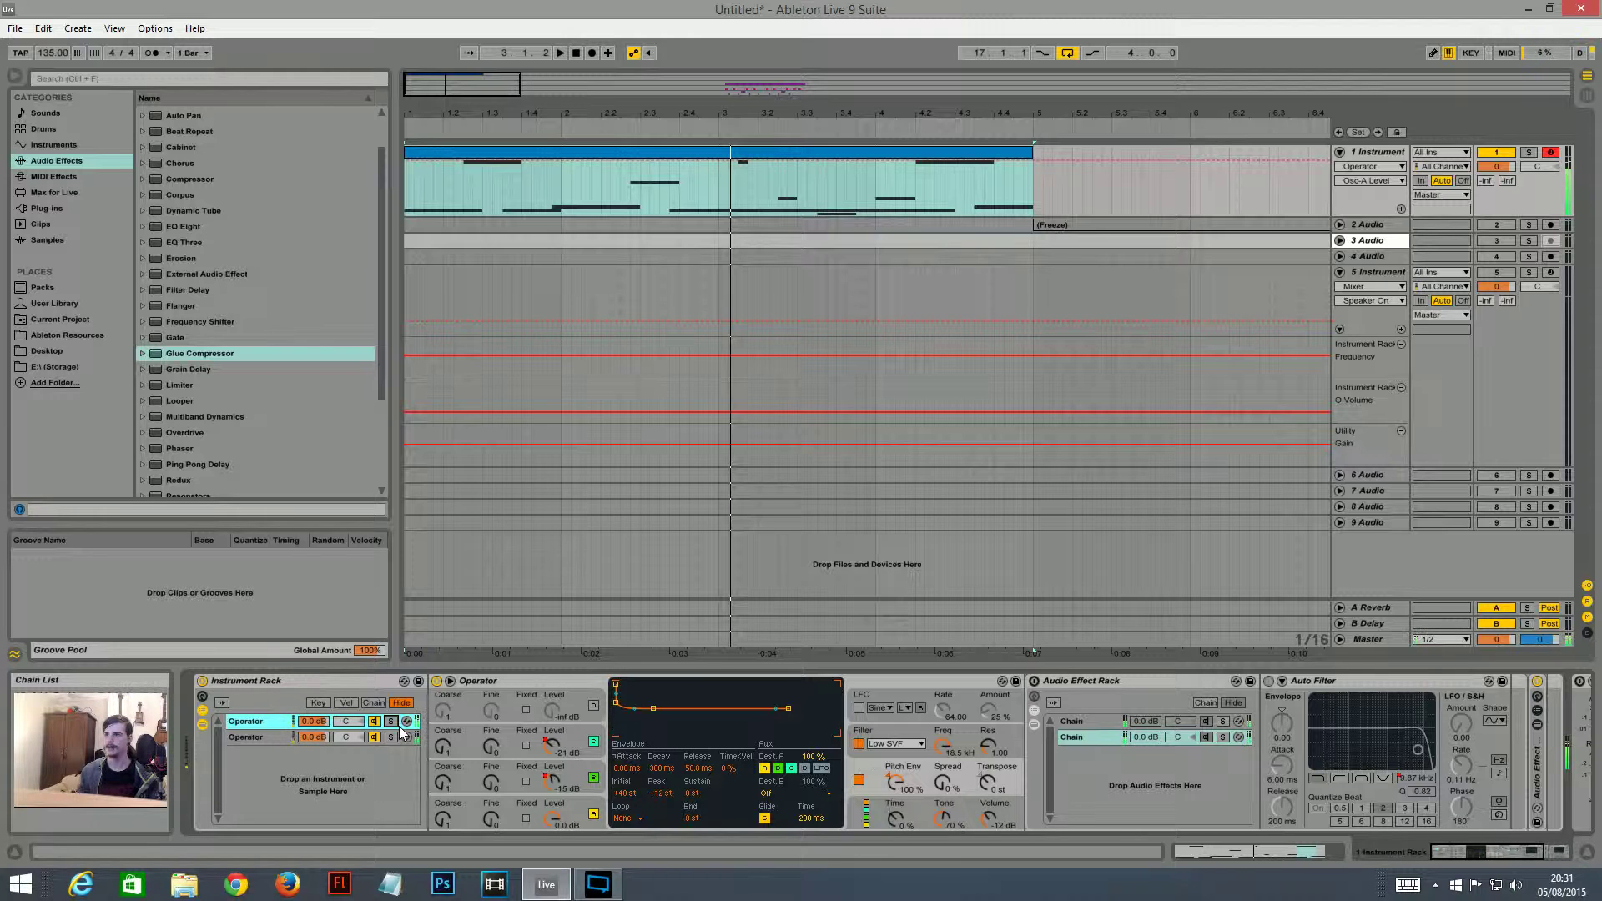
left_click(390, 721)
left_click(391, 722)
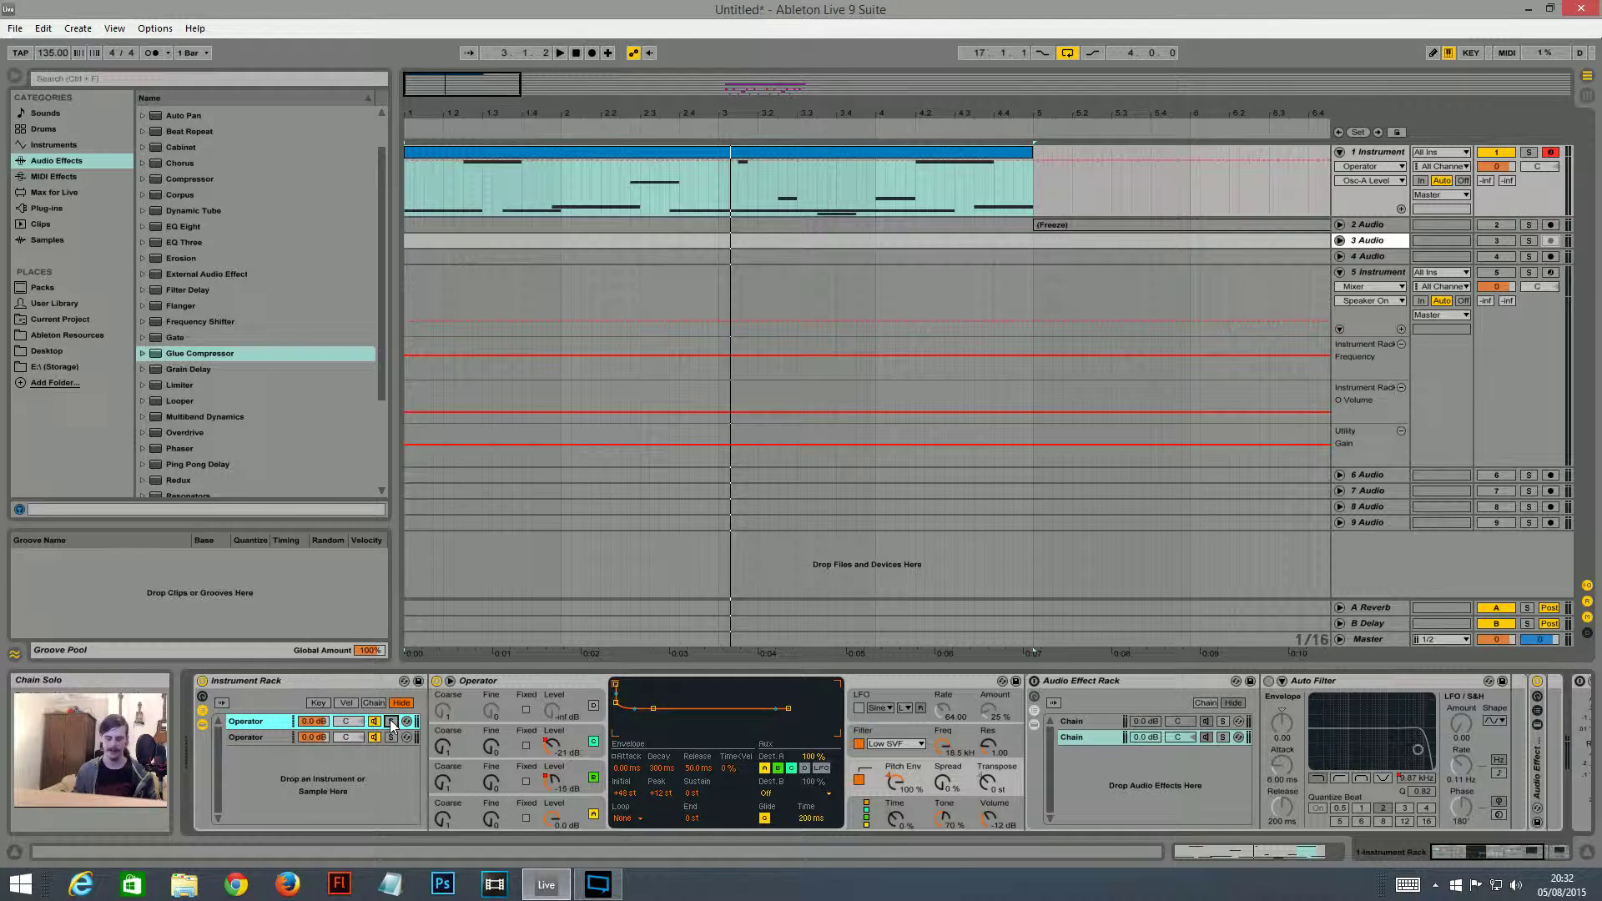
- Examine the devices in both Operator chains, including the first chain's Audio Effect Rack, Auto Filter and Glue Compressor
left_click(1466, 851)
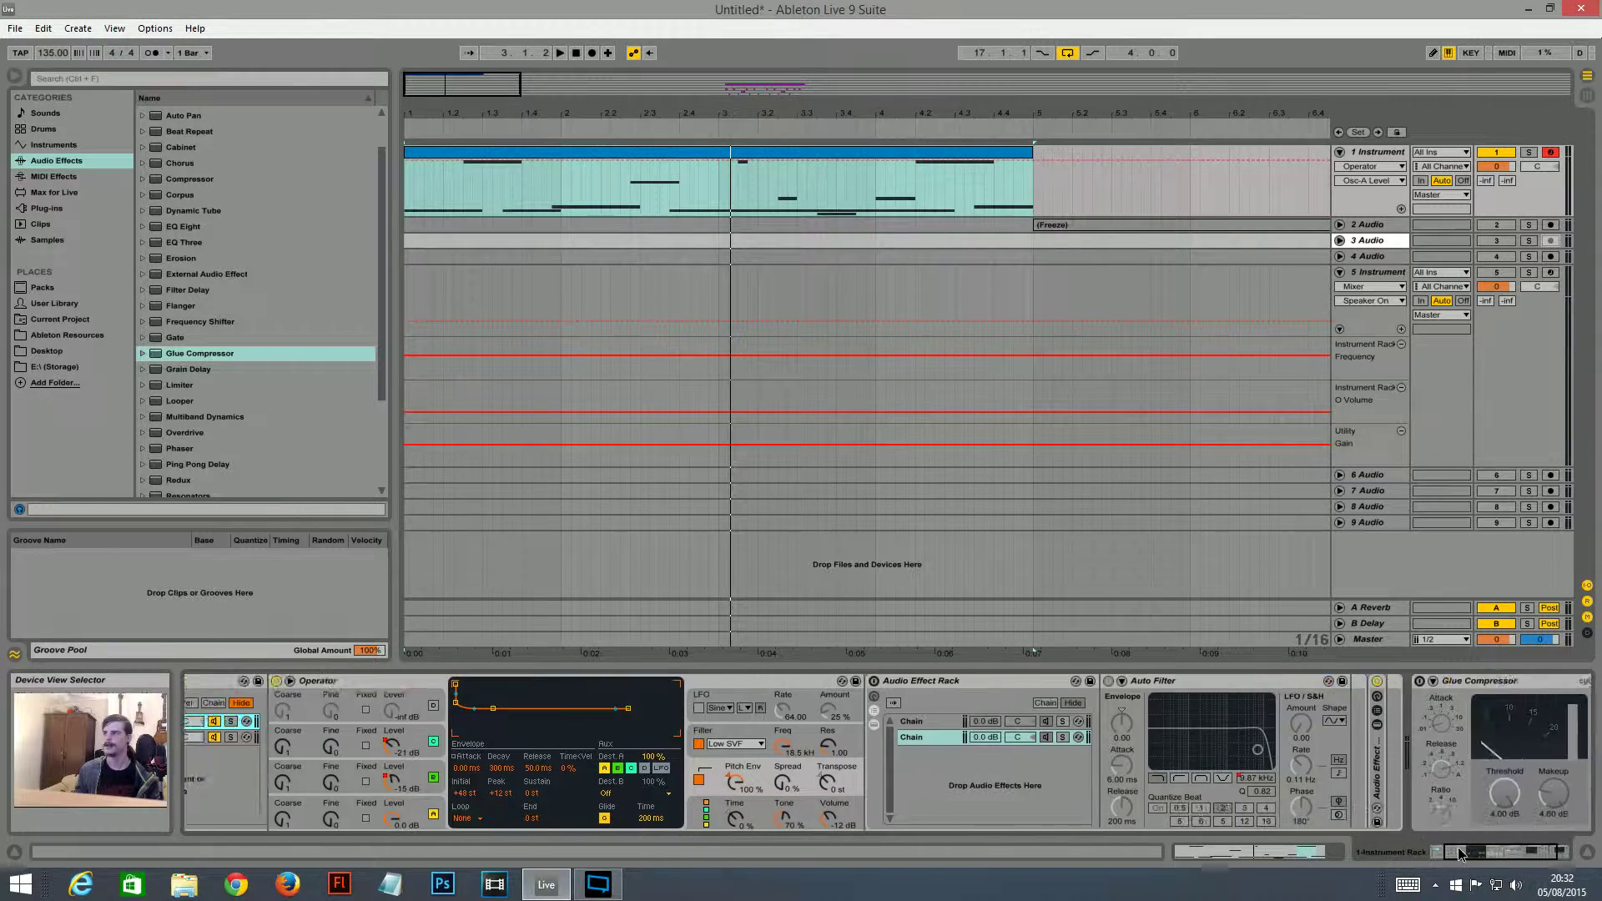
mouse_move(1486, 846)
left_mouse_down()
mouse_move(1375, 846)
mouse_move(1475, 839)
left_mouse_up()
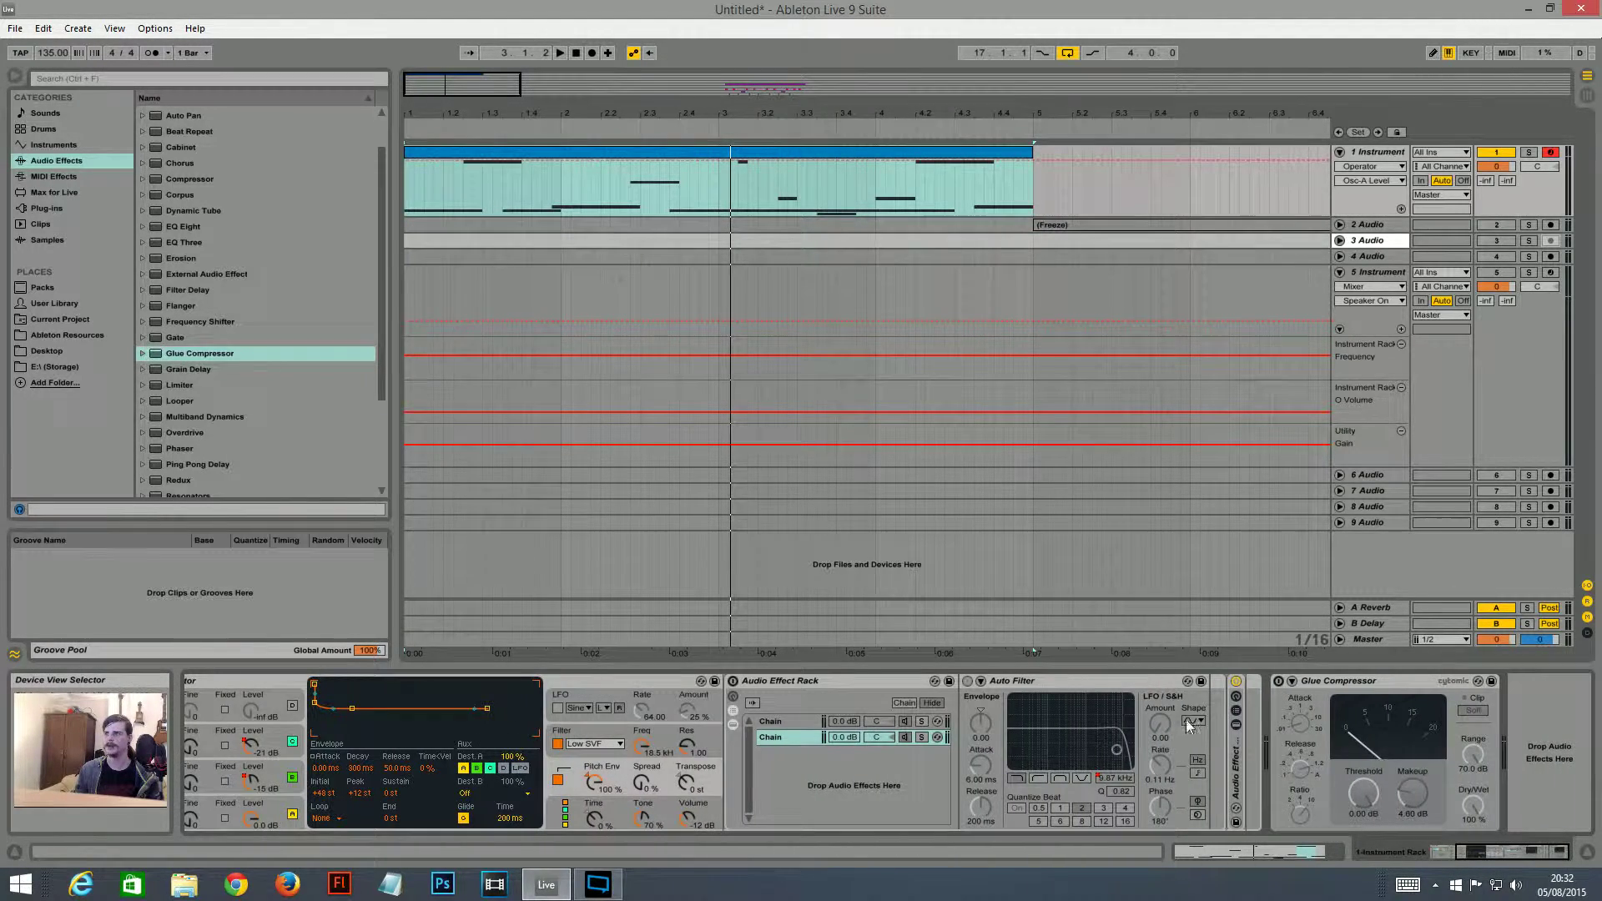
left_click(1432, 855)
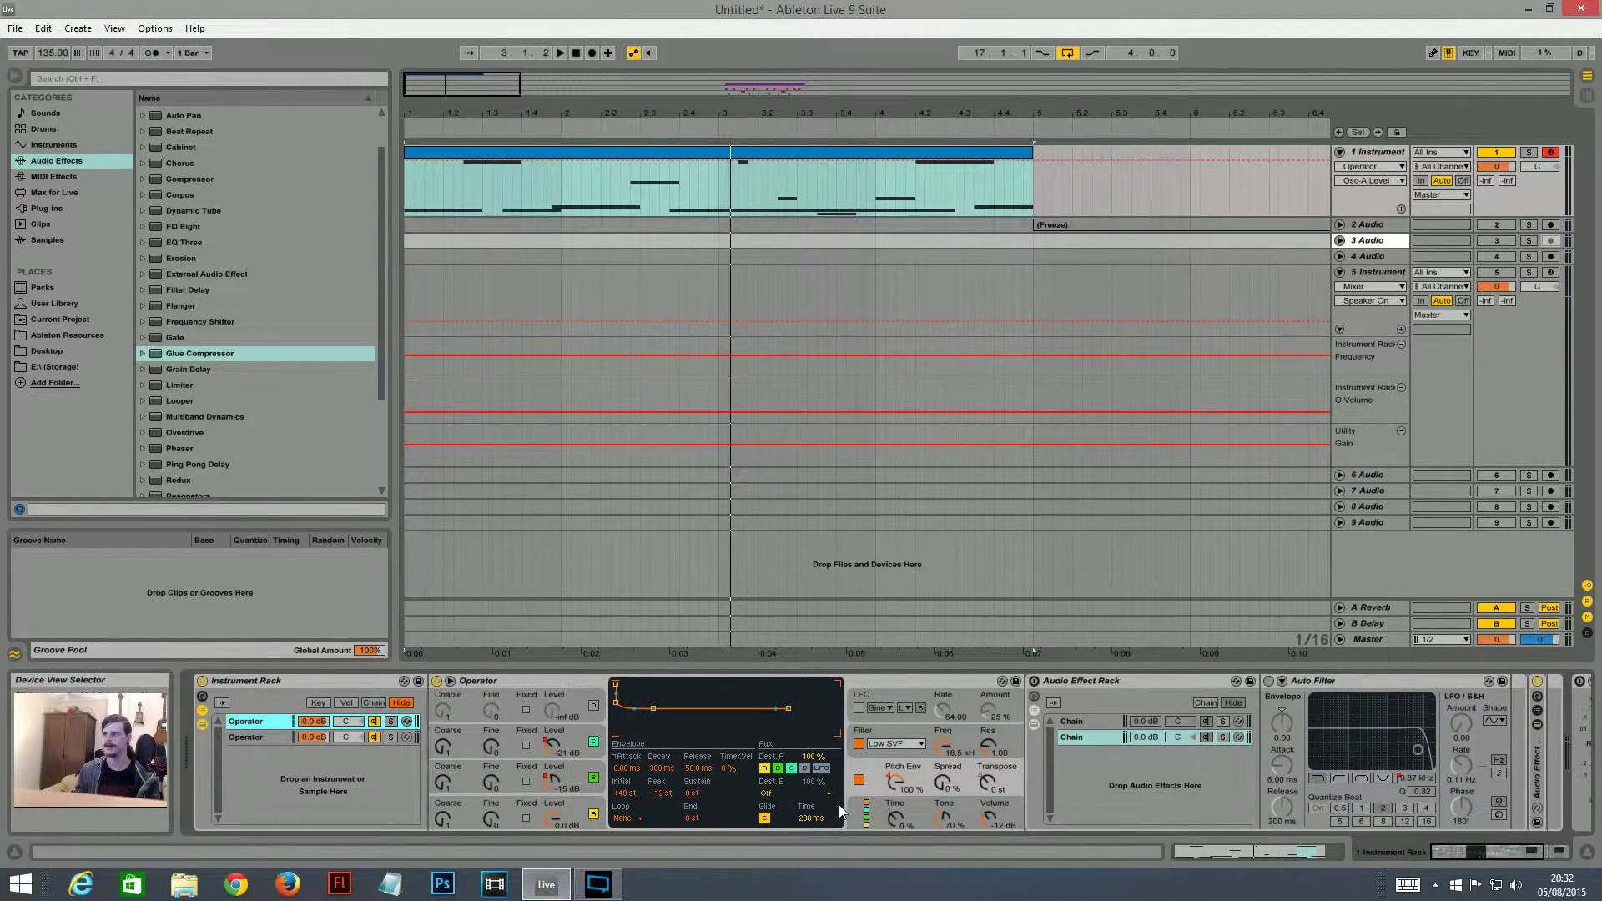
left_click(250, 736)
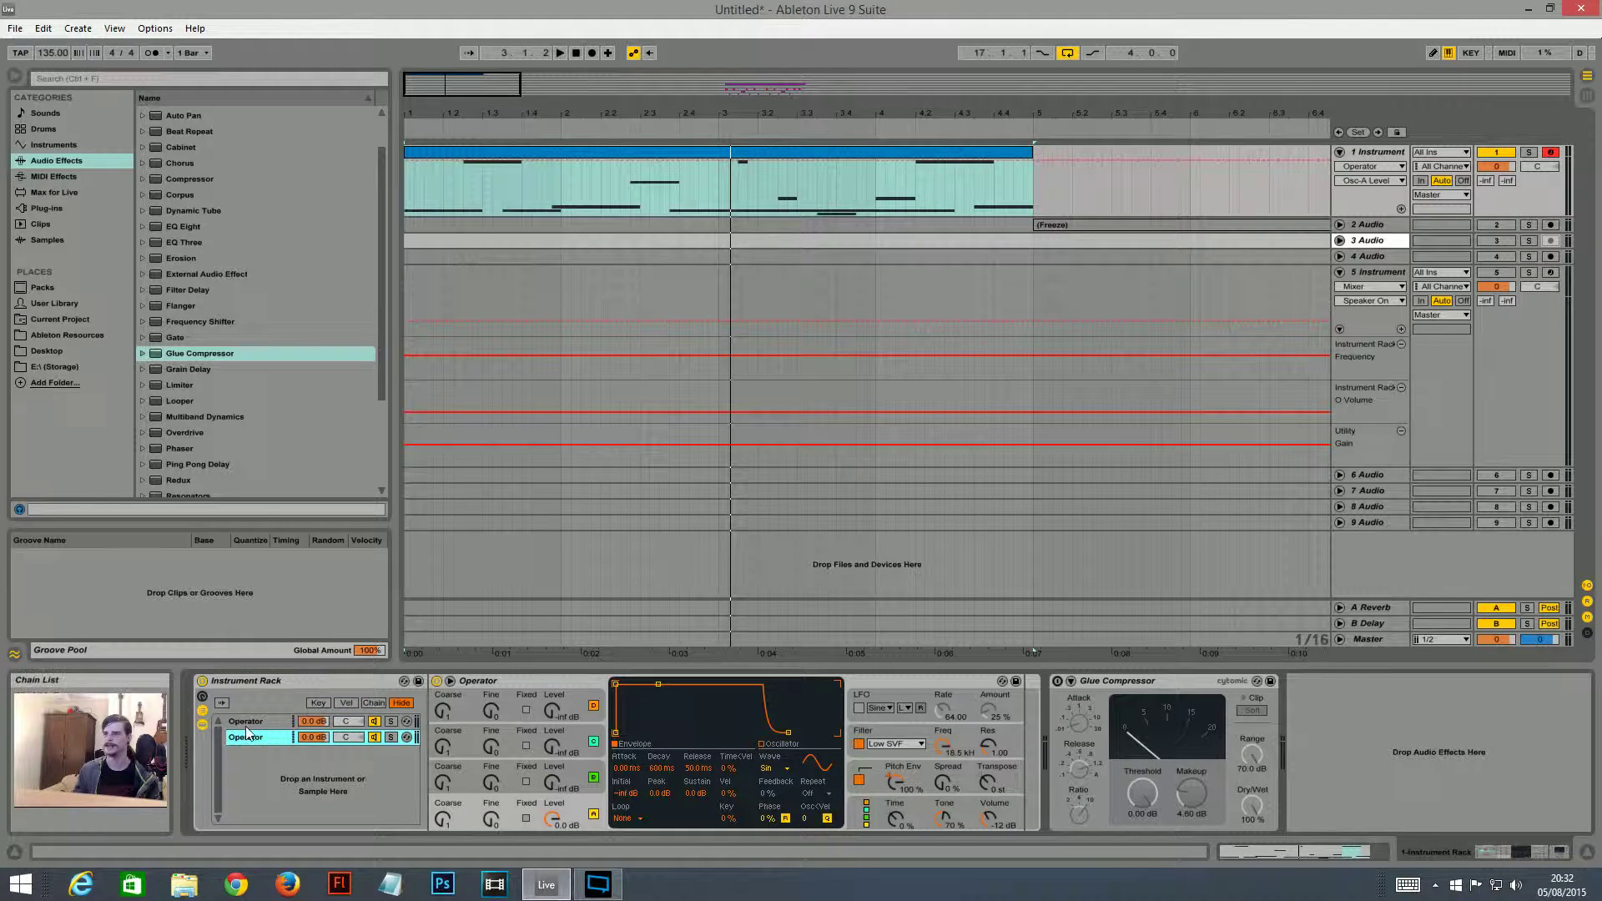
left_click(255, 721)
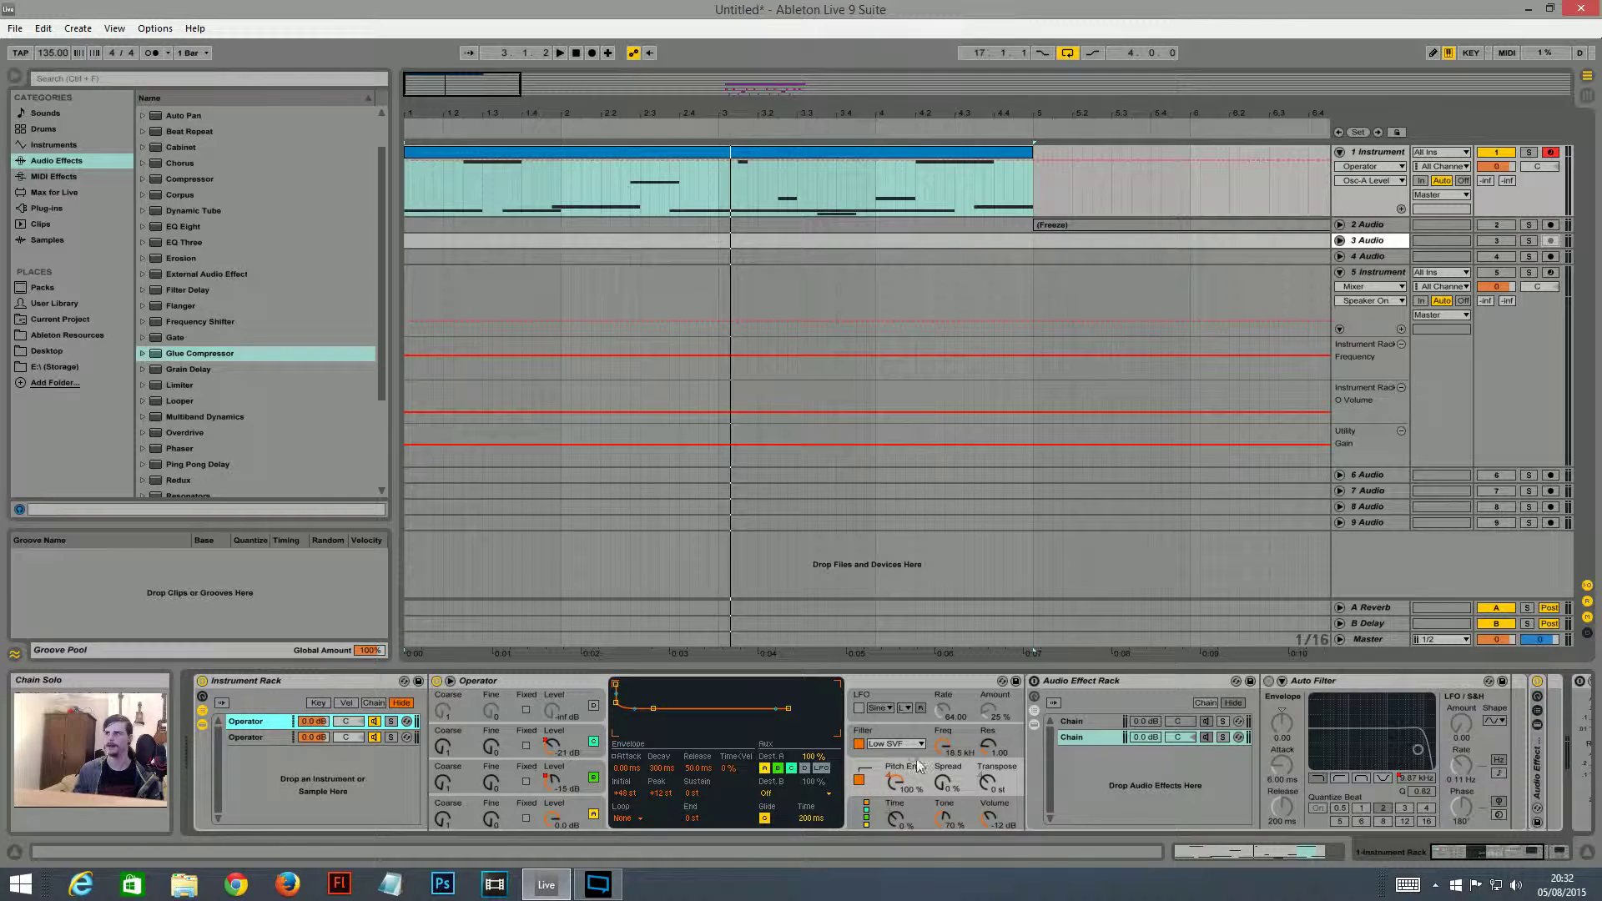
mouse_move(1520, 853)
left_mouse_down()
mouse_move(1484, 840)
mouse_move(1340, 854)
mouse_move(1511, 847)
left_mouse_up()
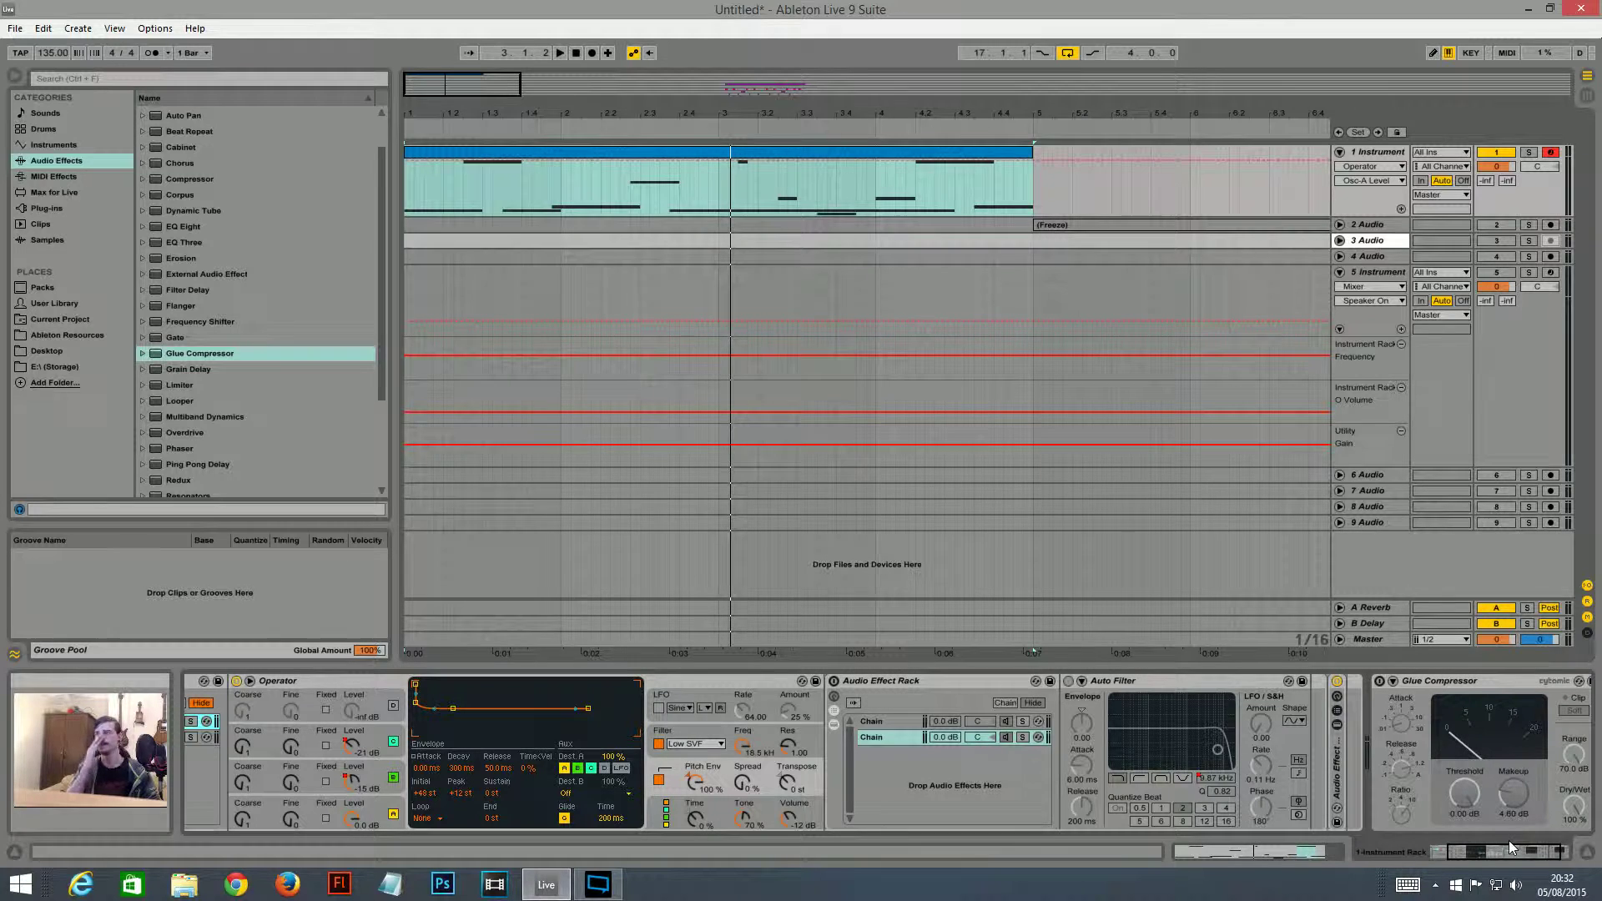
left_click_drag(427, 96, 427, 83)
left_click_drag(1524, 849, 1443, 862)
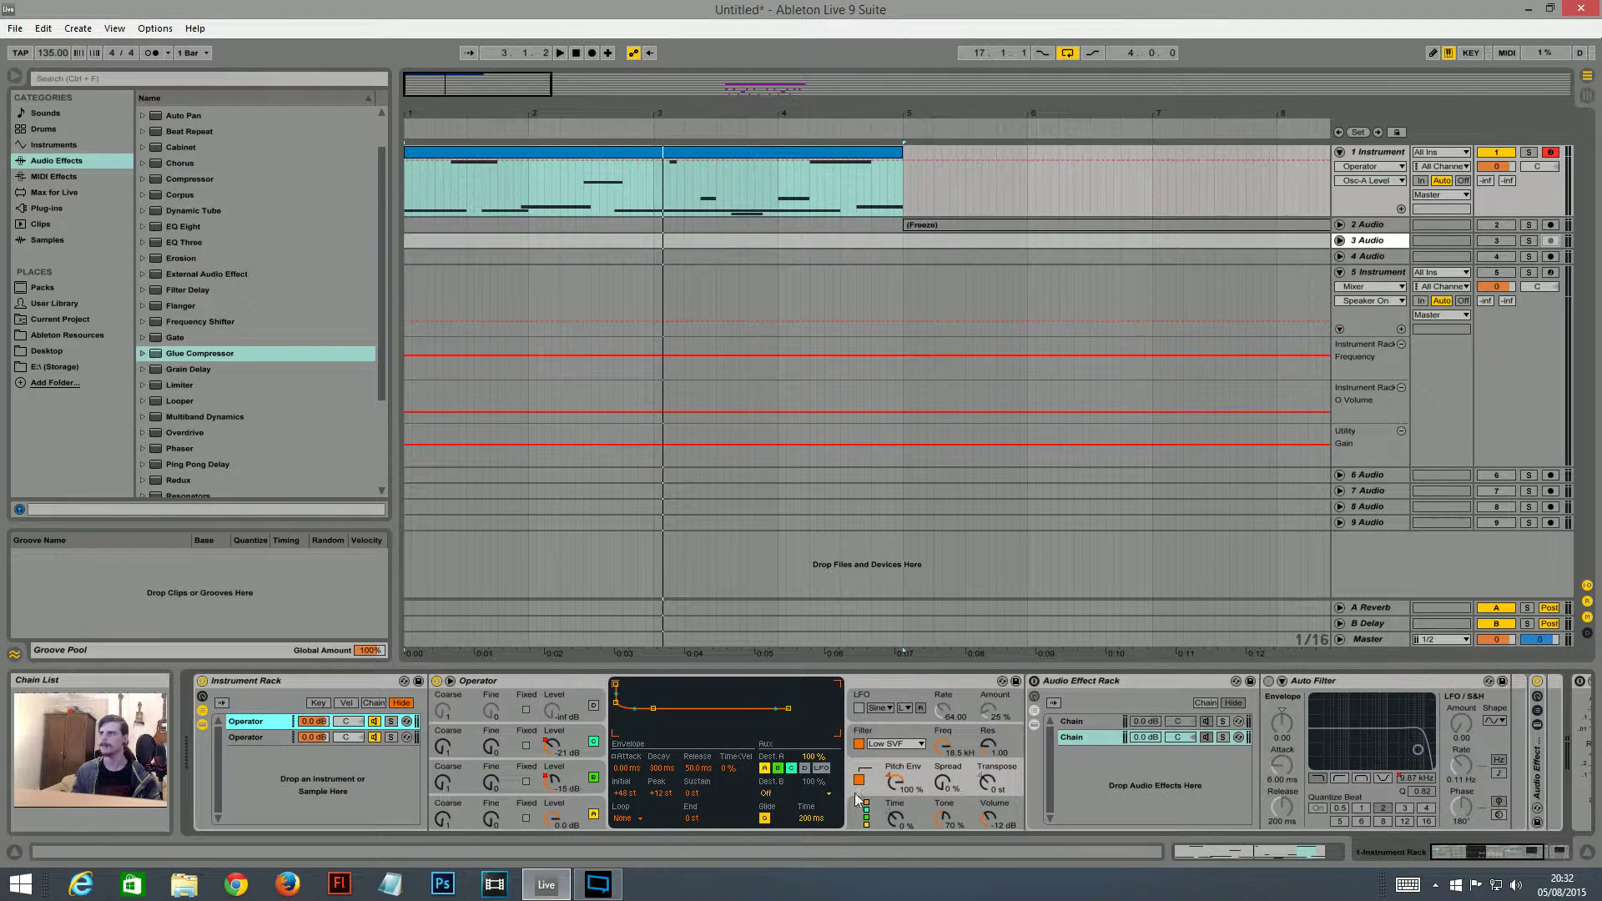
left_click(246, 738)
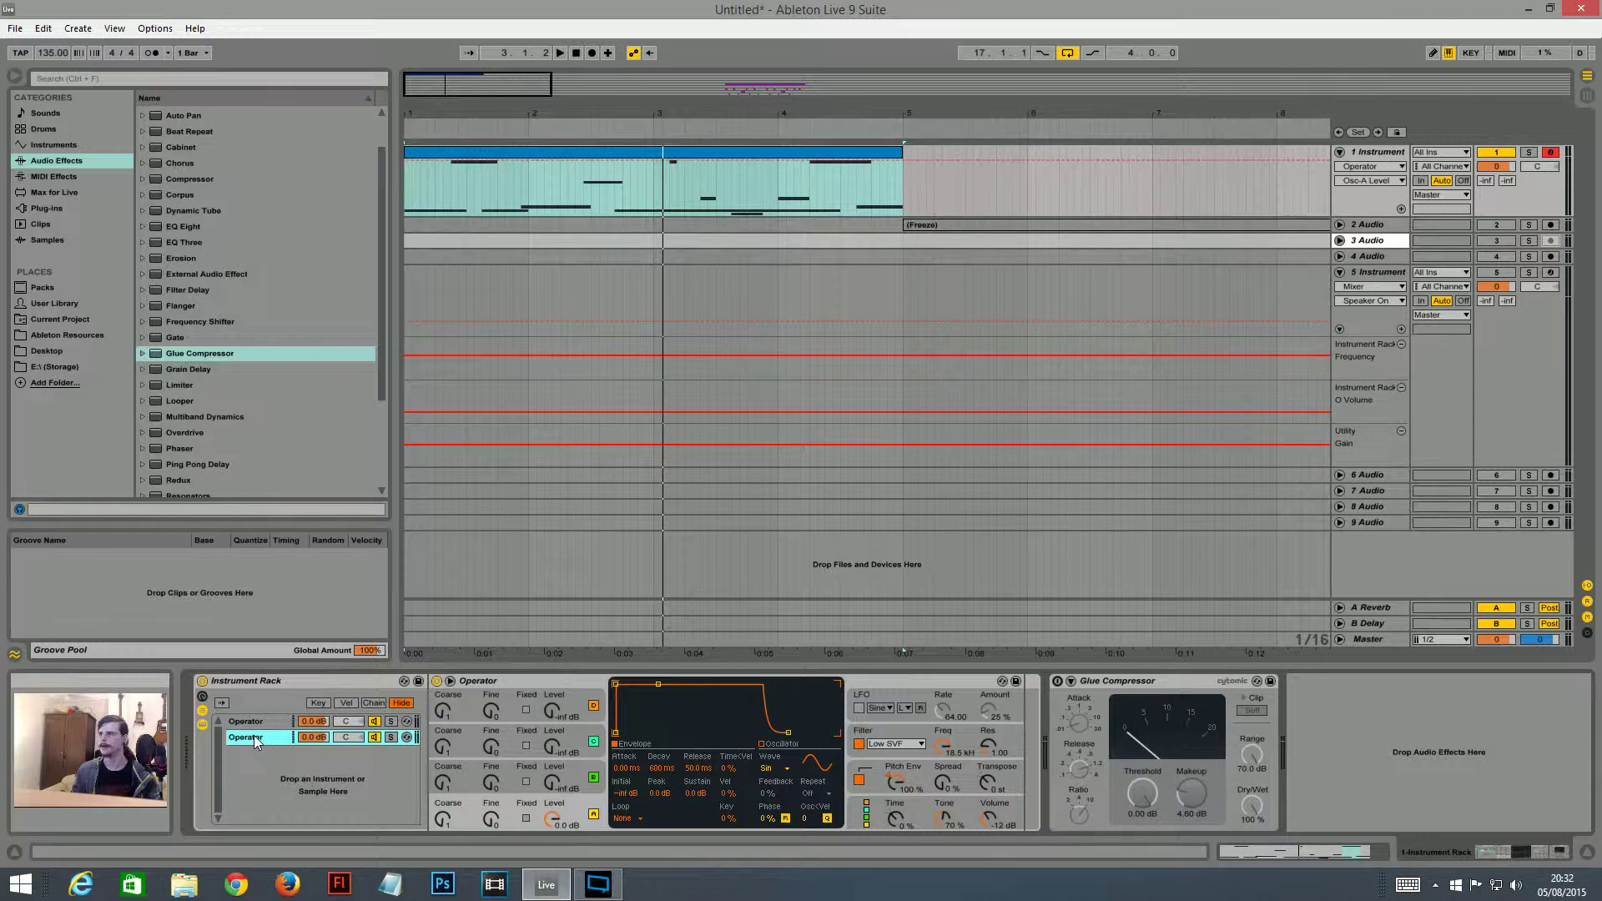
left_click(263, 720)
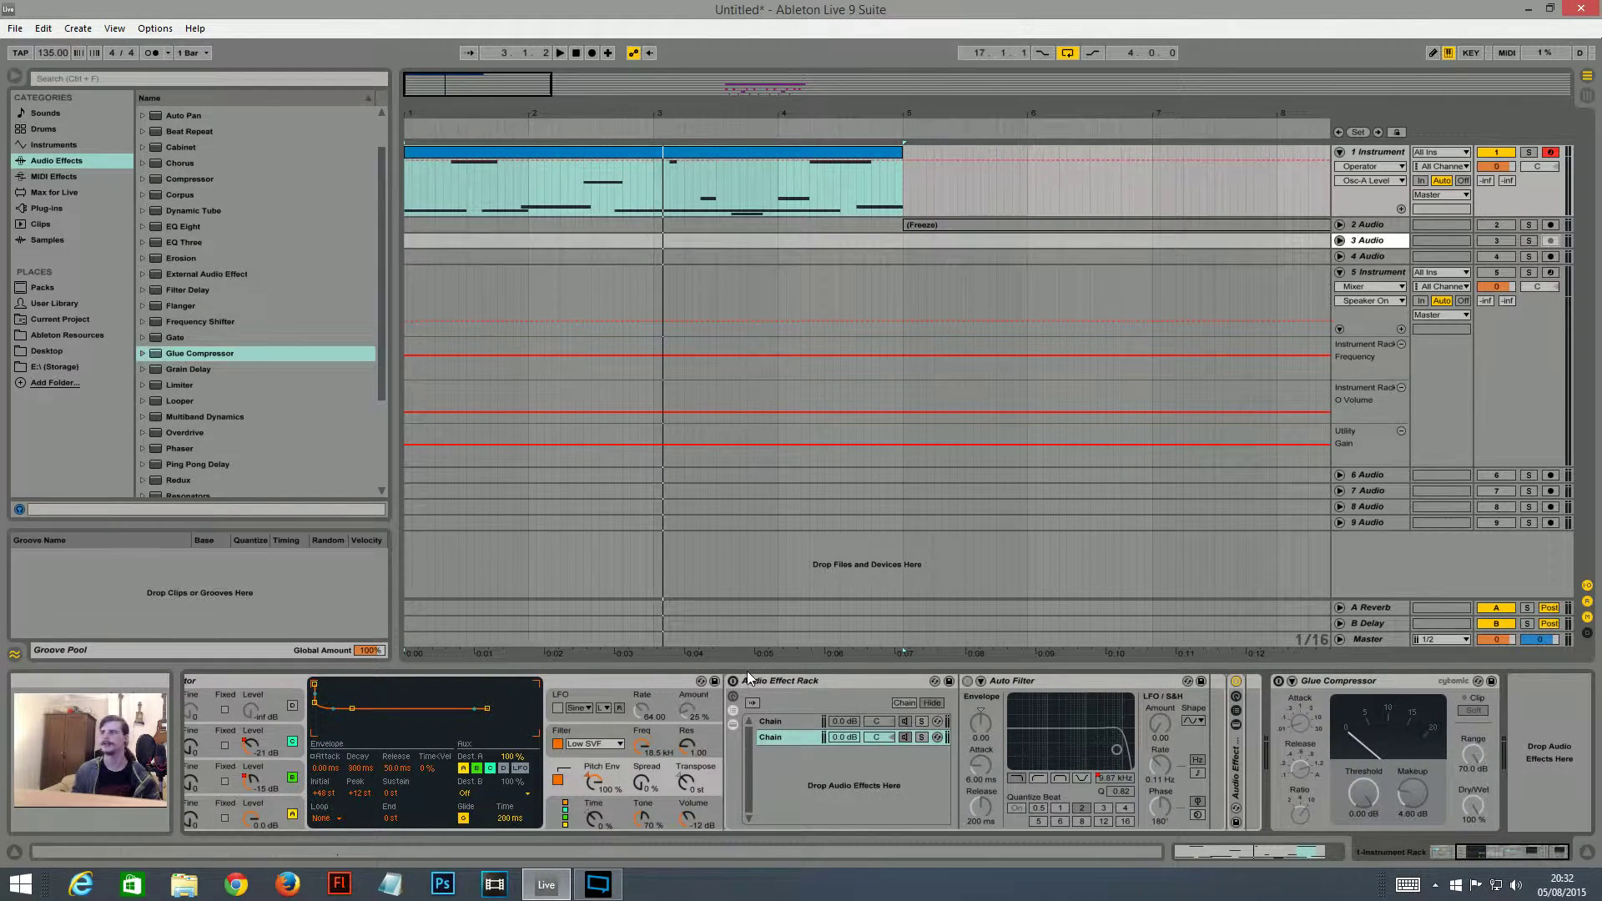
- Turn on the Audio Effect Rack after Operator and compare the Auto Filter settings in its two chains
left_click(732, 680)
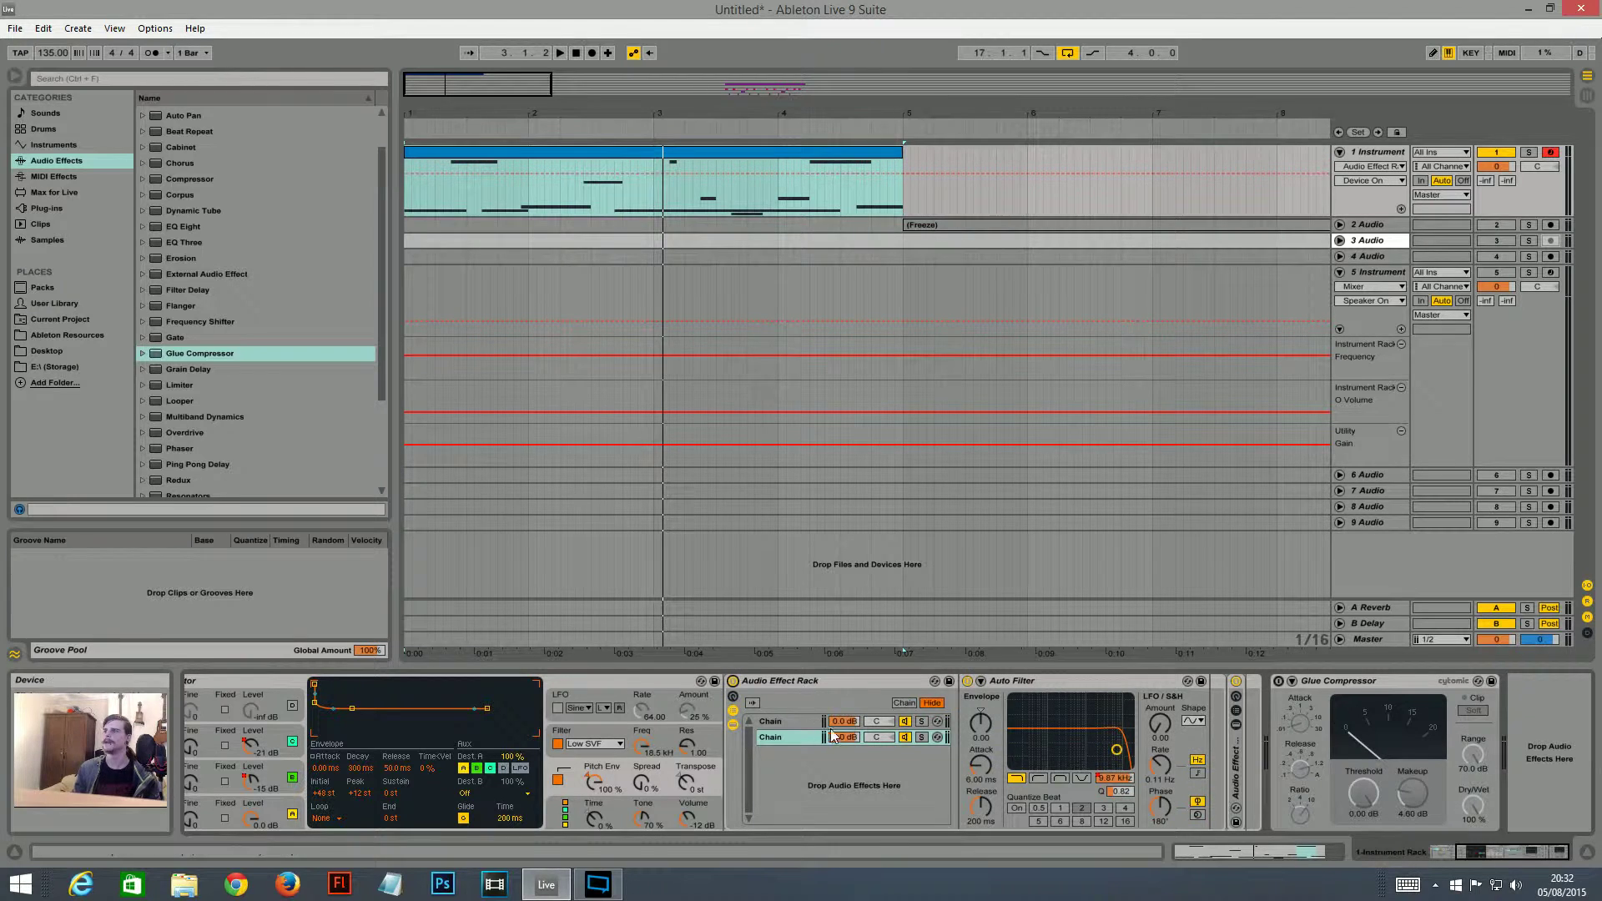
left_click(794, 722)
left_click(792, 738)
left_click(794, 719)
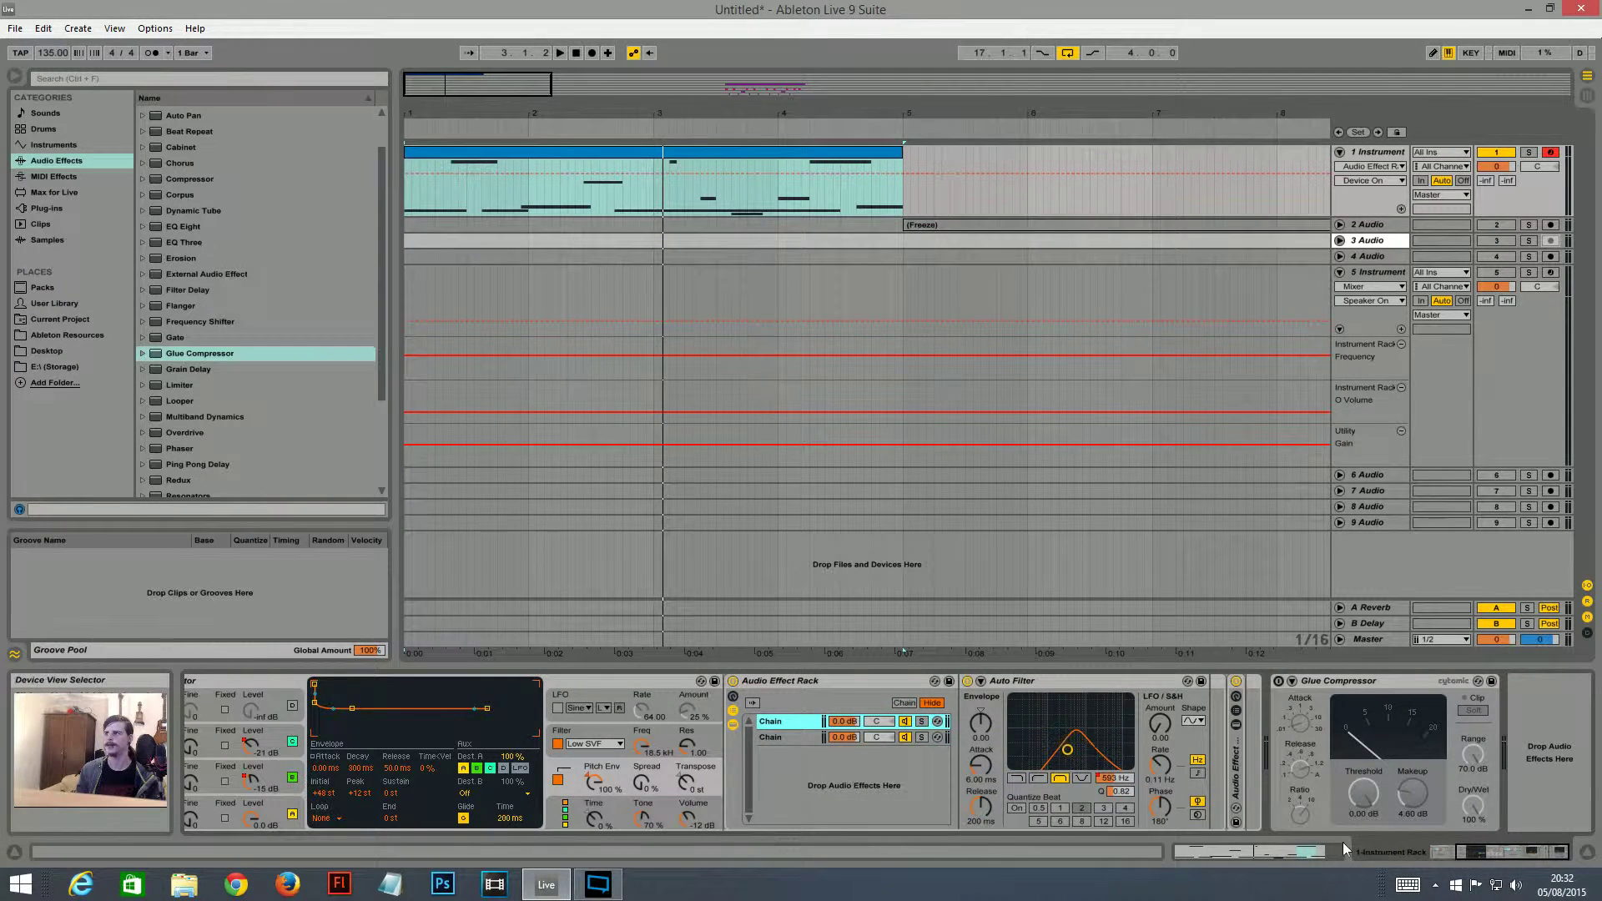
- Solo the rack's first chain, audition it, and show its Auto Filter frequency automation on the clip
left_click(921, 721)
key("space")
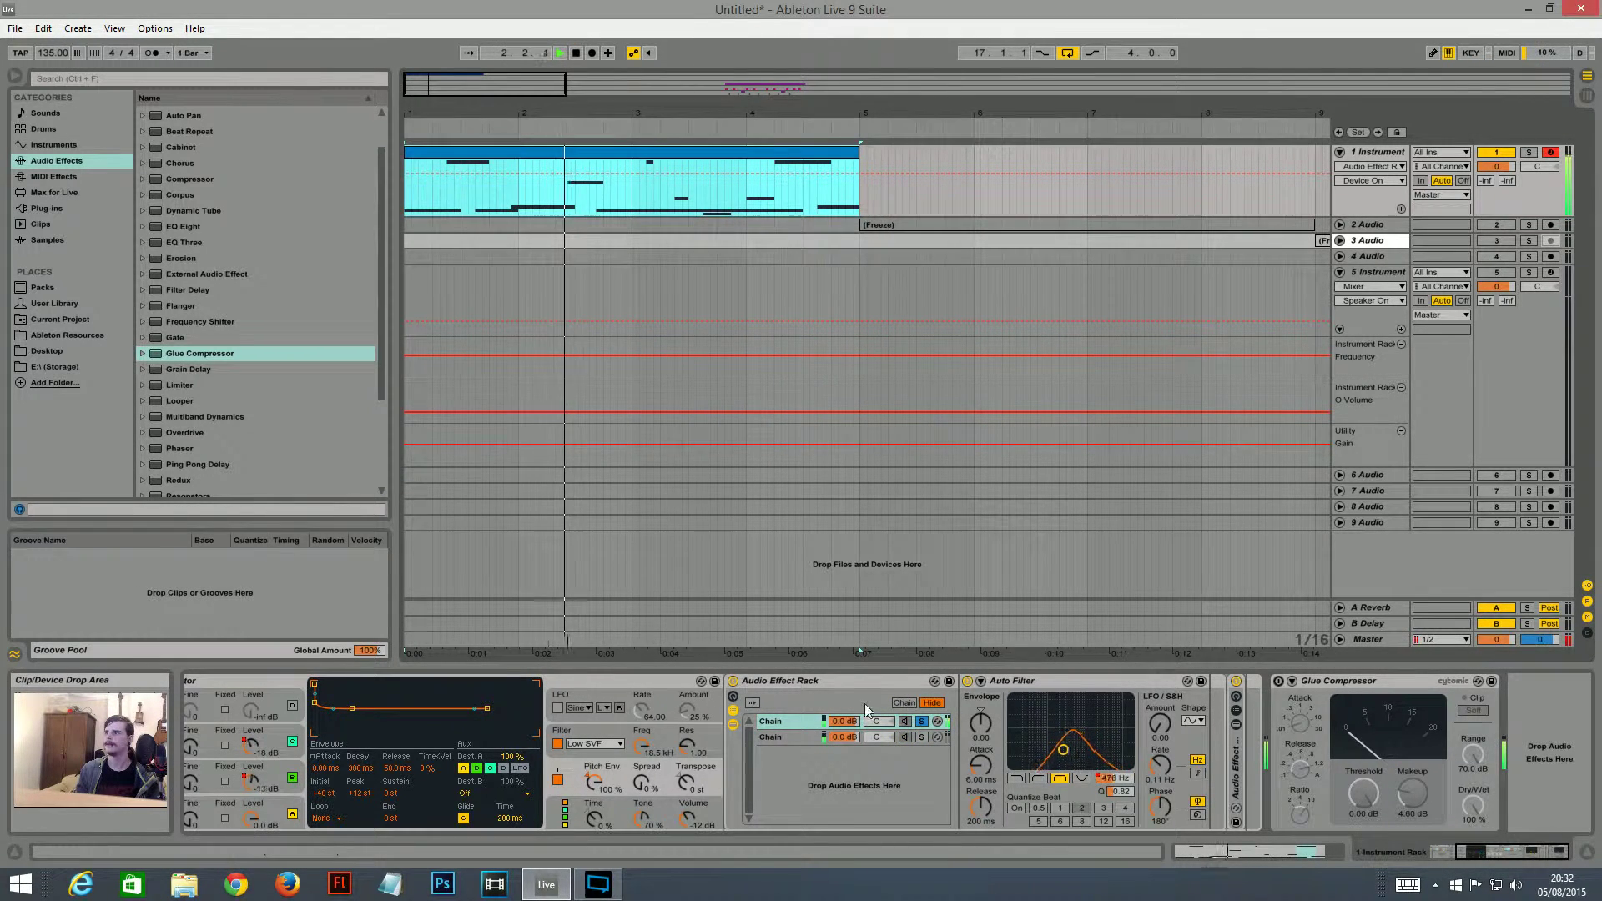
left_click(1118, 780)
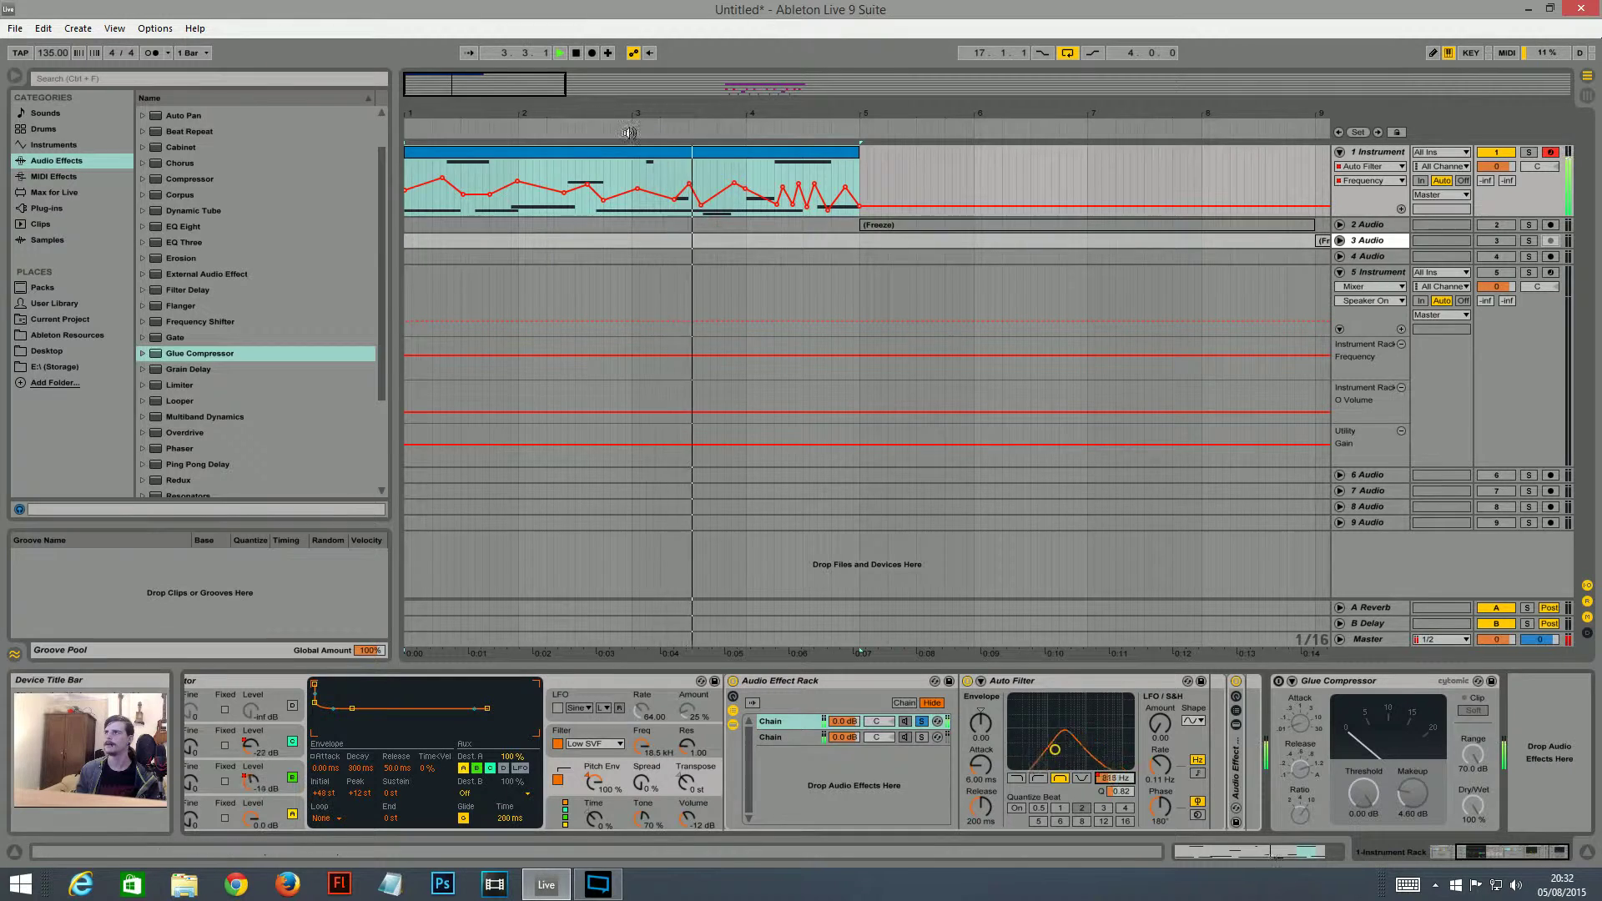
mouse_move(445, 82)
left_mouse_down()
mouse_move(445, 117)
mouse_move(432, 102)
left_mouse_up()
key("space")
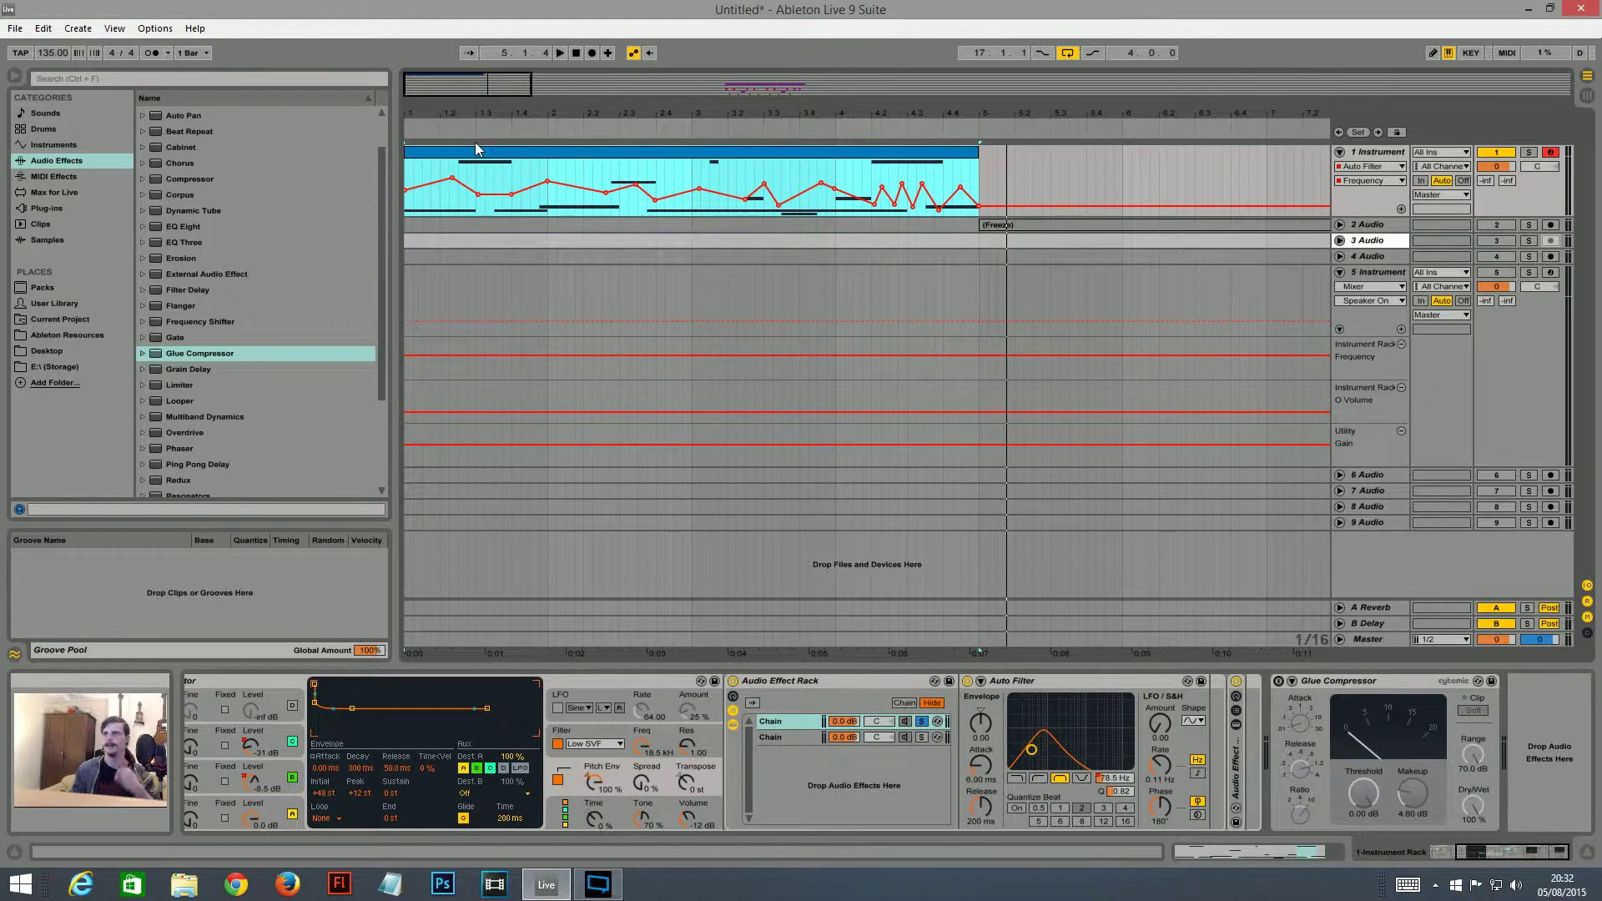
- Examine the first chain's filter frequency curve against the notes across the four-bar clip
key("minus")
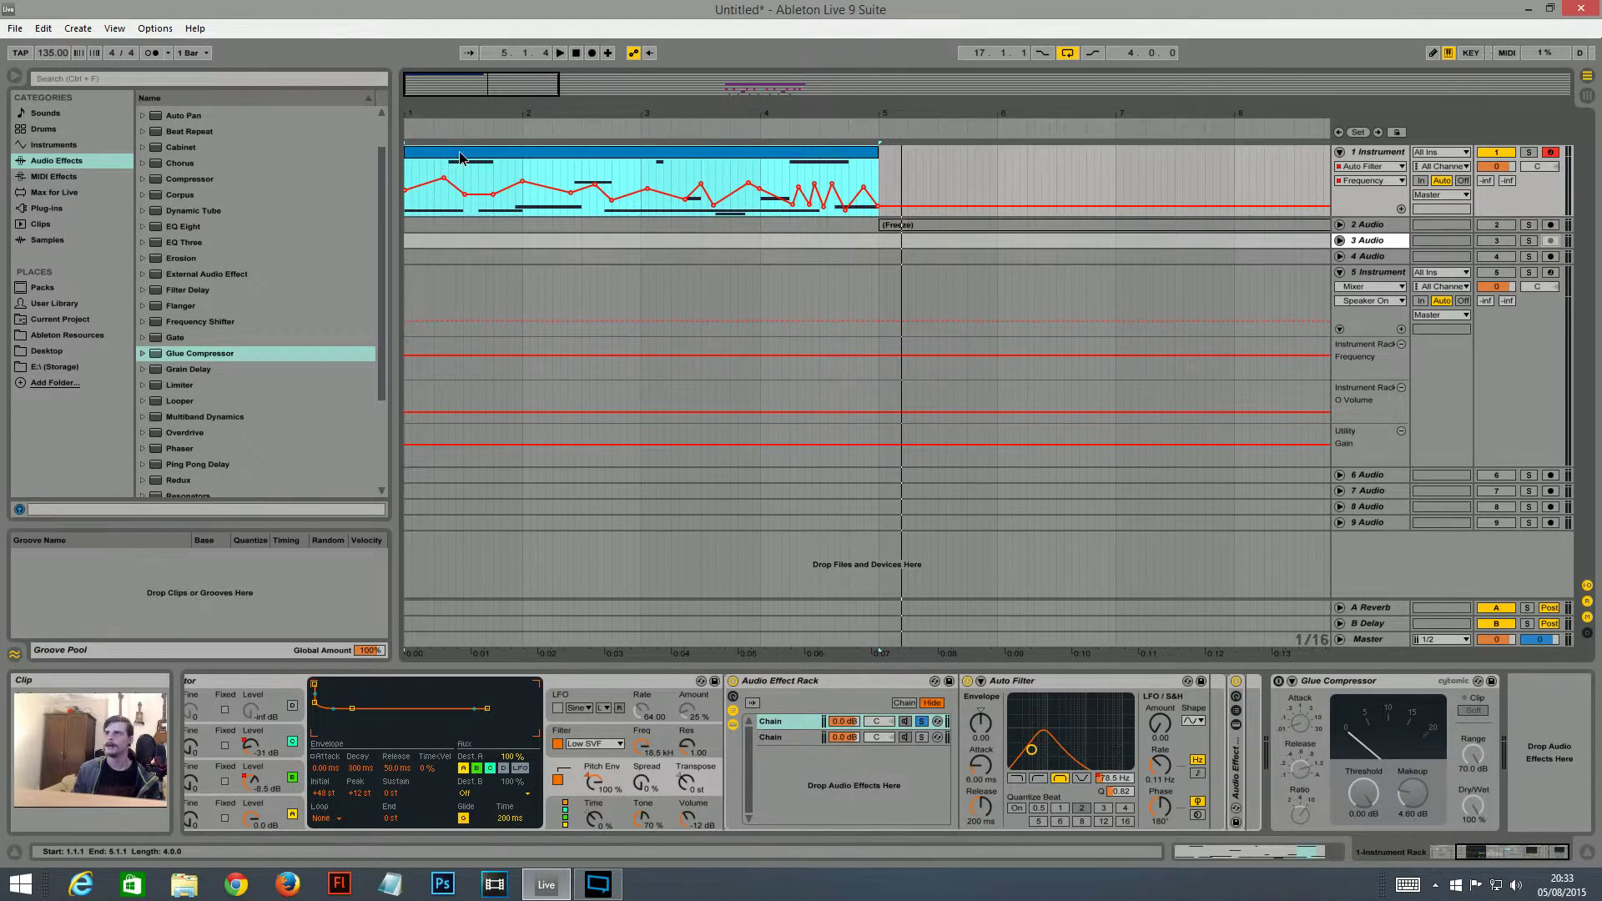
left_click_drag(459, 112, 454, 161)
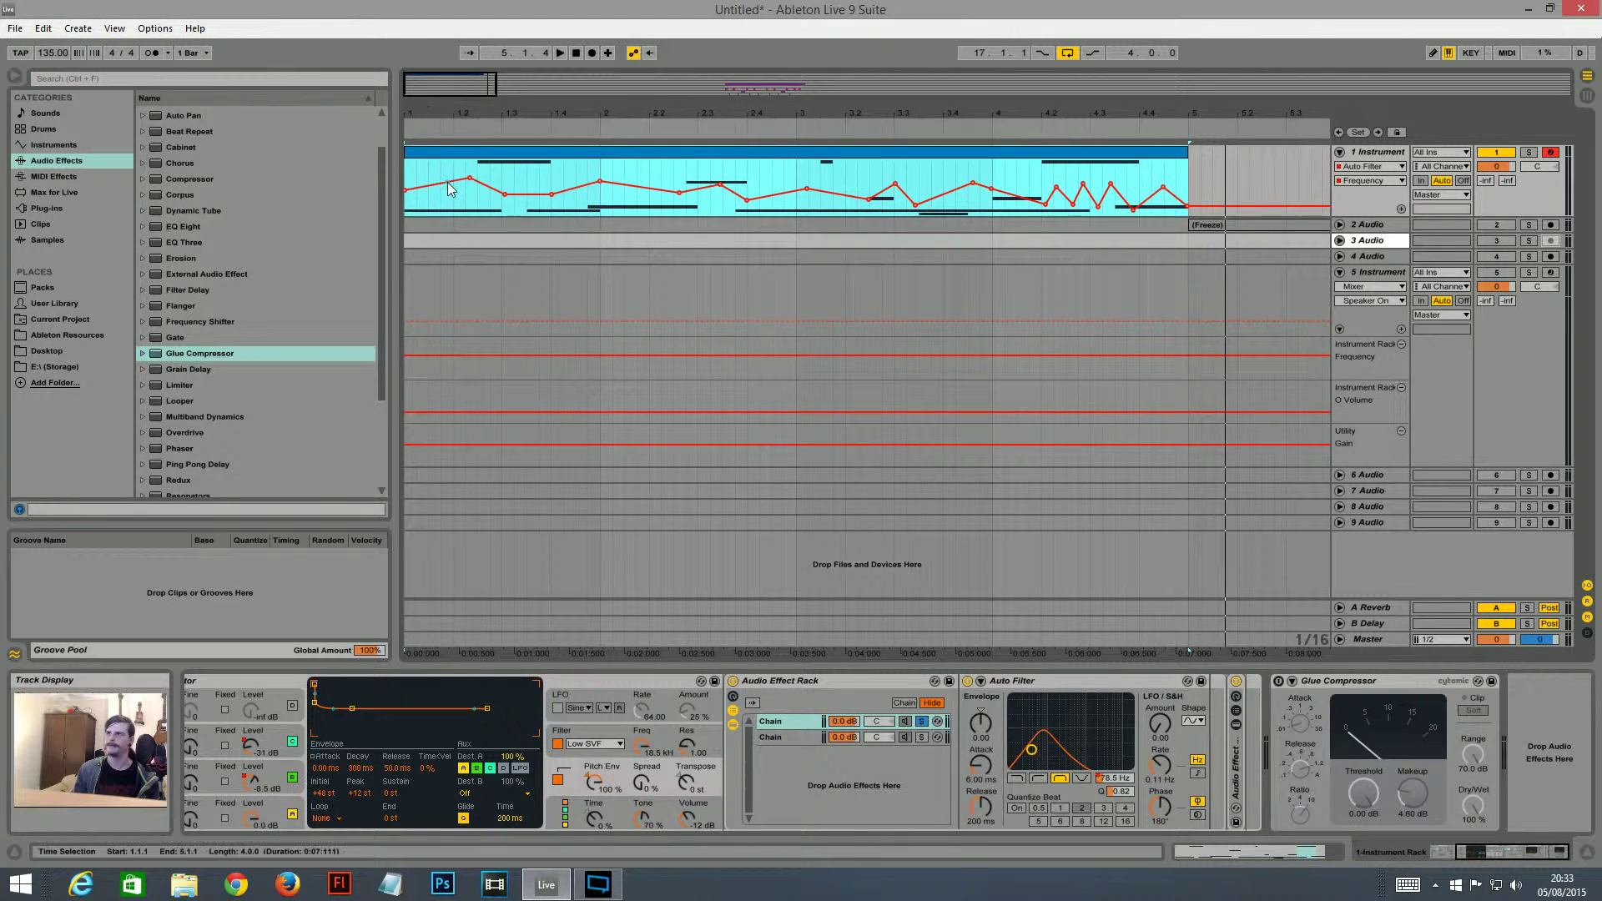
left_click(538, 175)
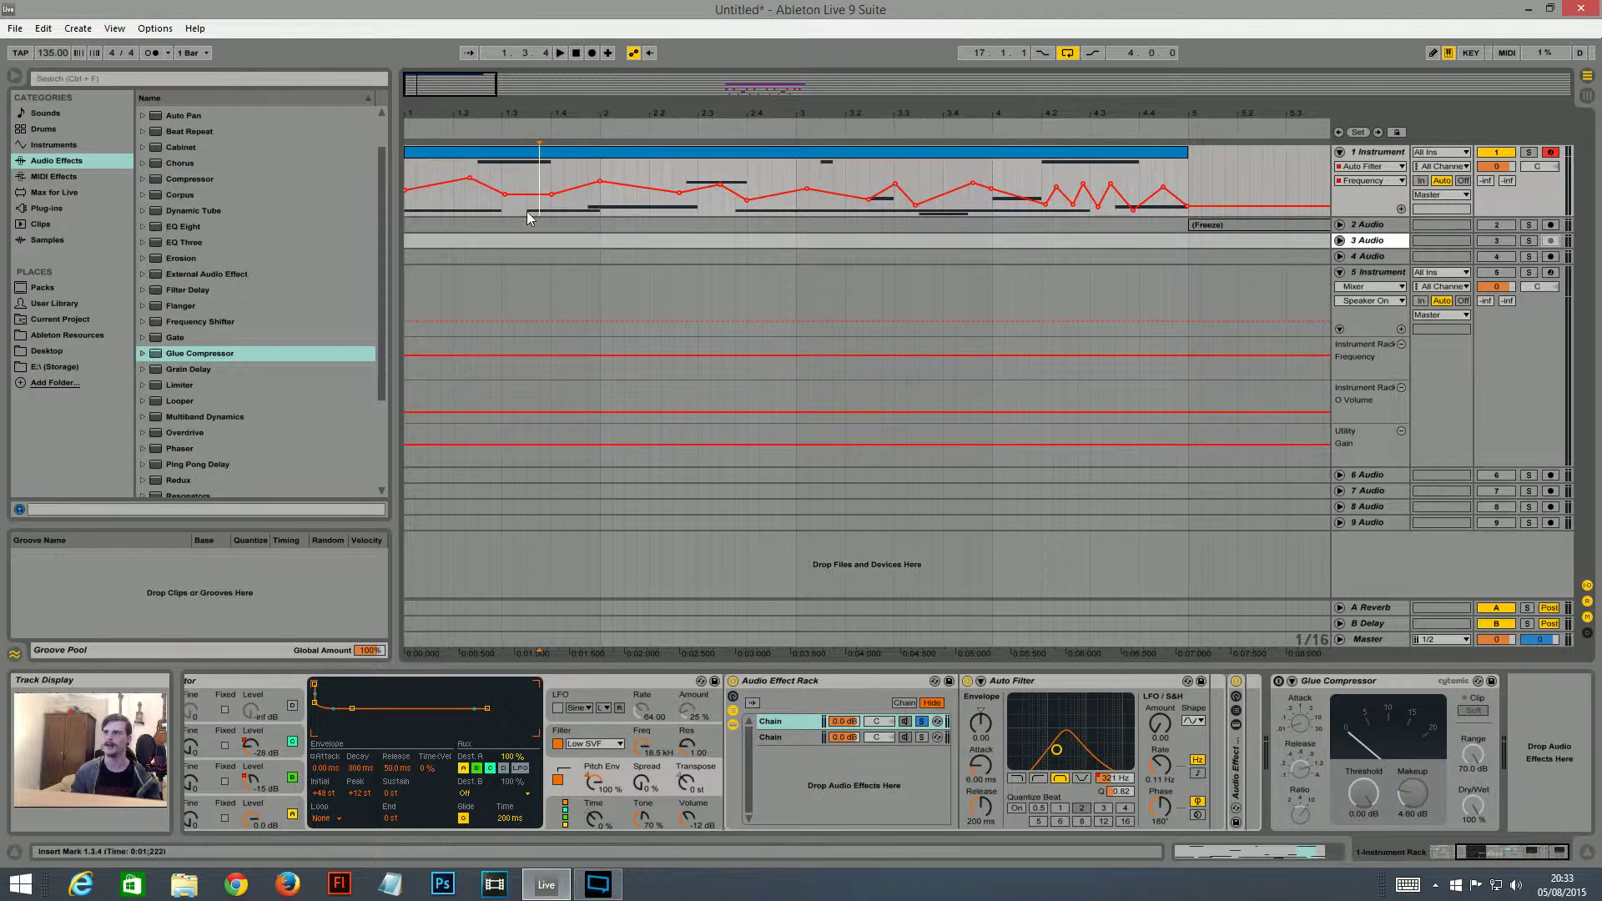
left_click(502, 158)
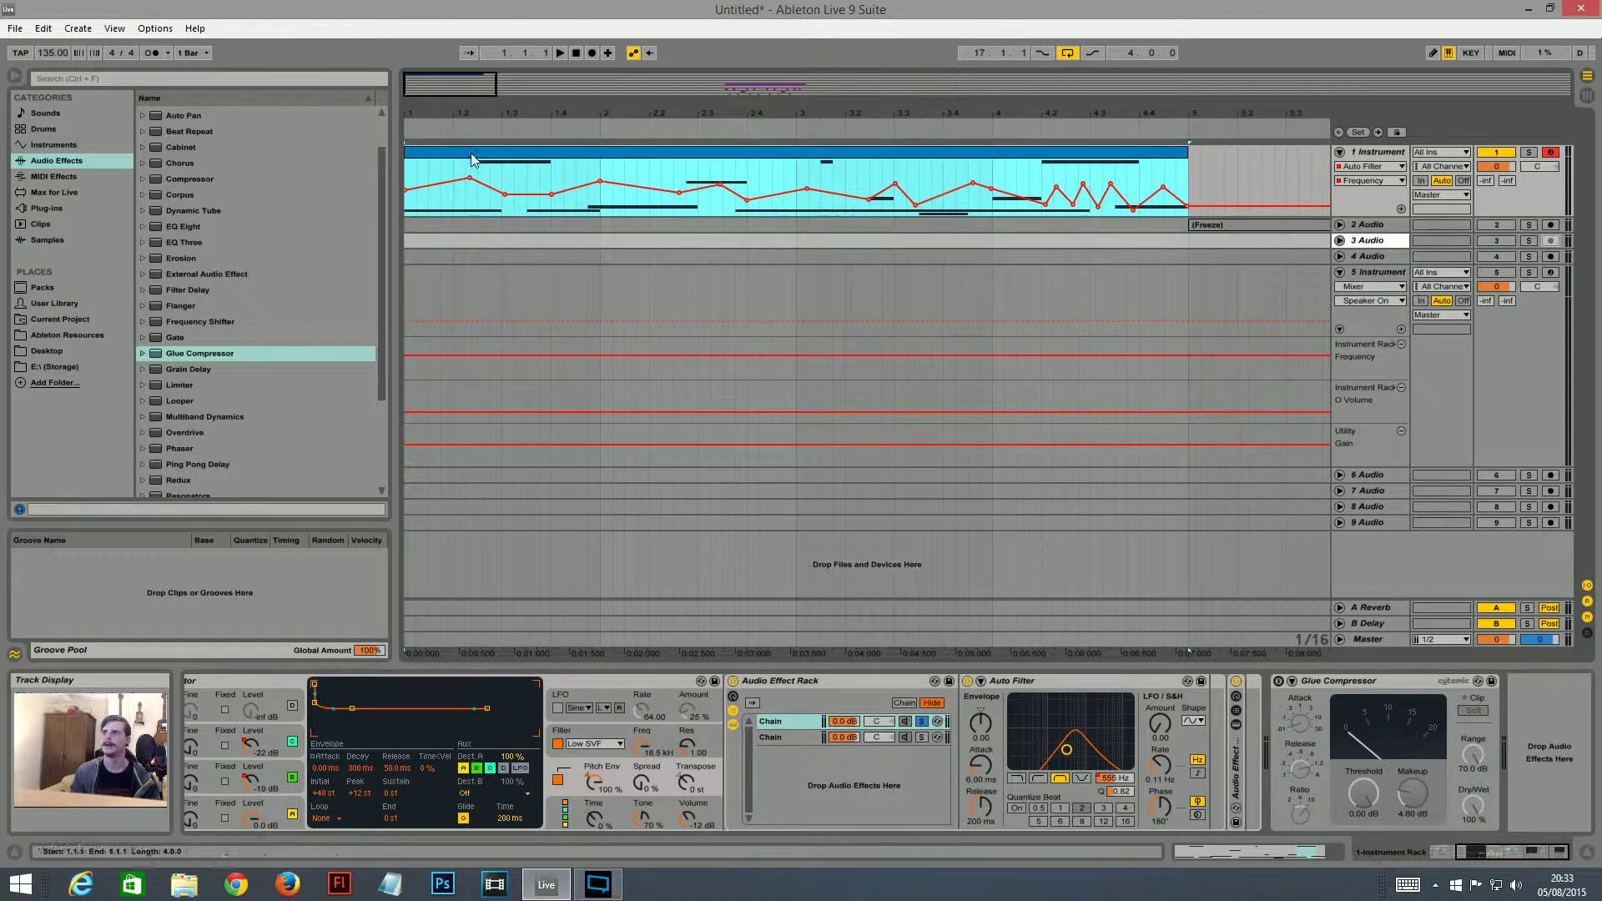
left_click_drag(443, 87, 443, 94)
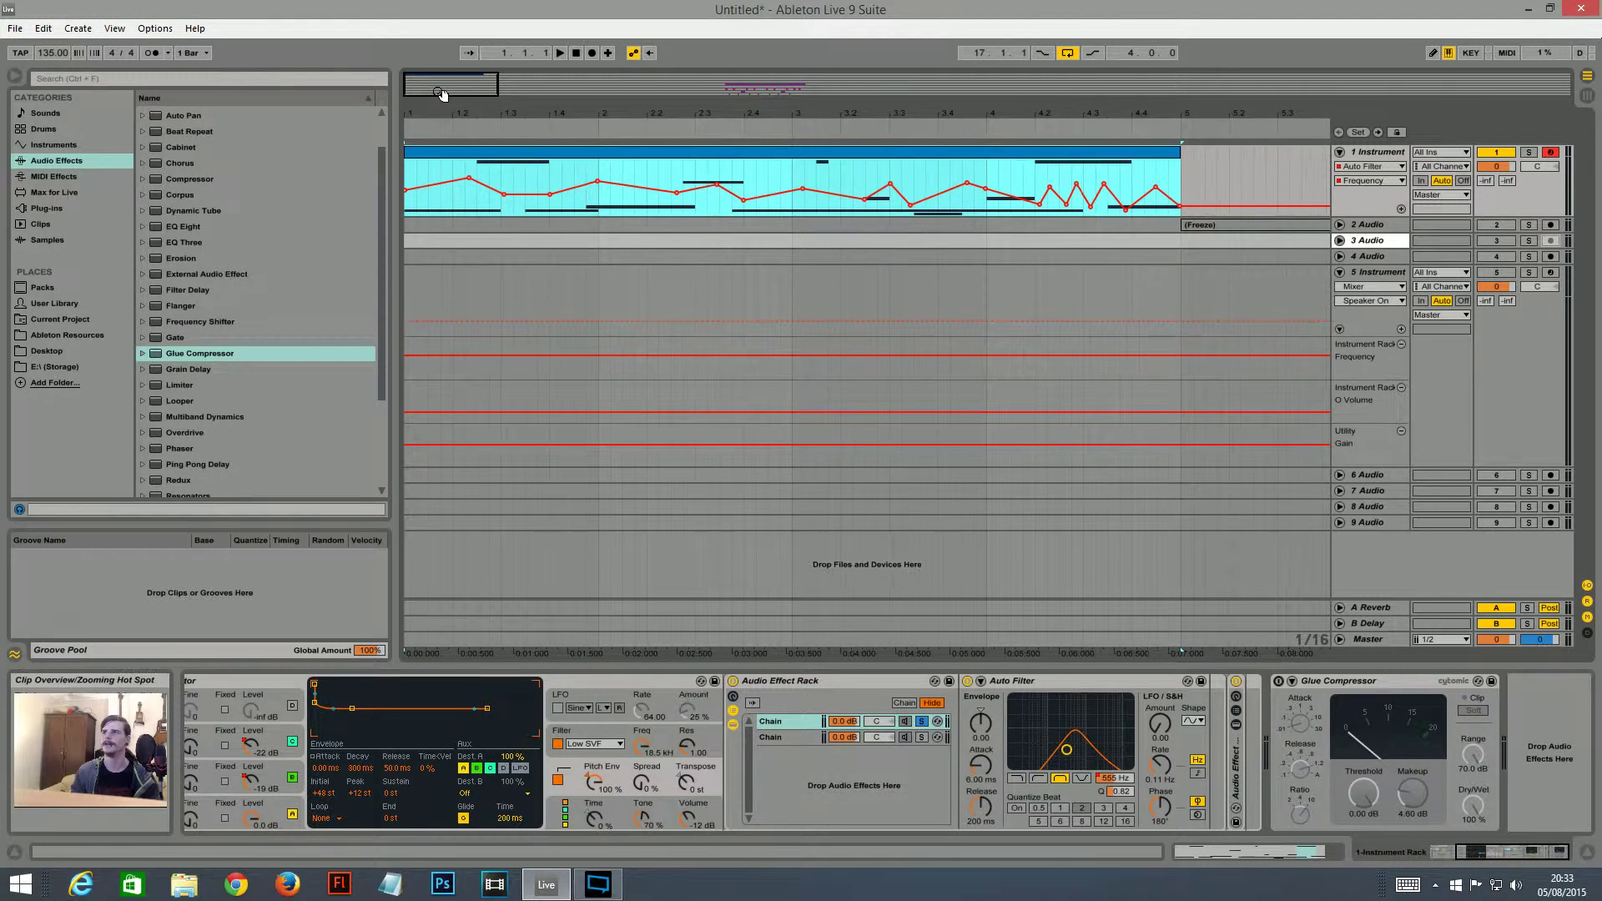
- Unsolo the first chain and show the frequency automation of the second chain's low-pass Auto Filter
left_click(776, 738)
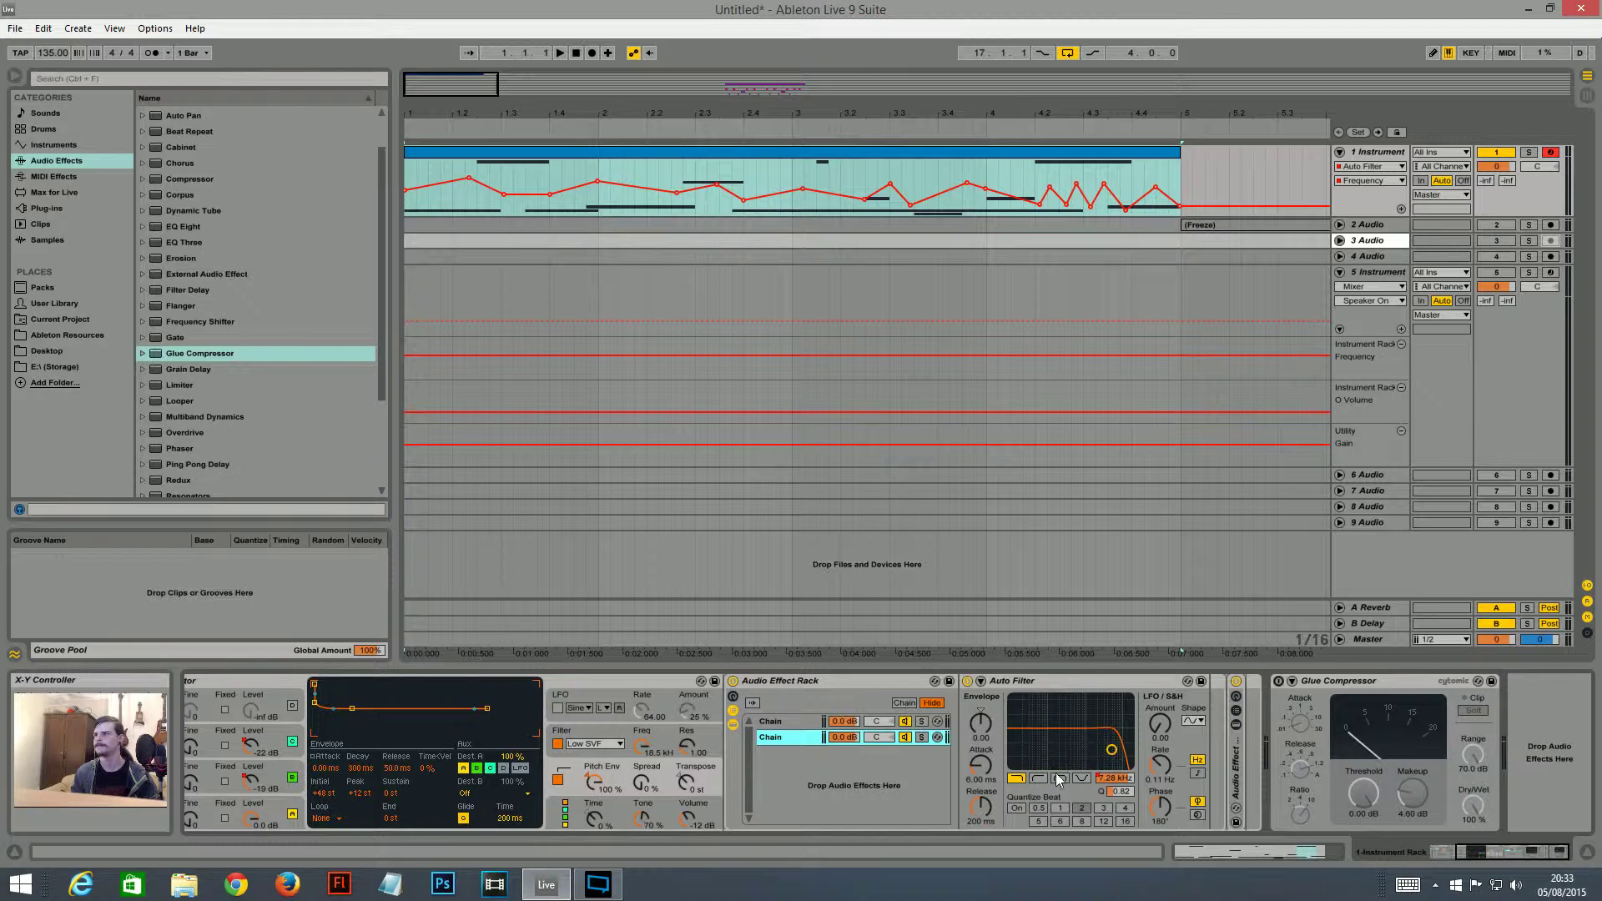
left_click(1118, 780)
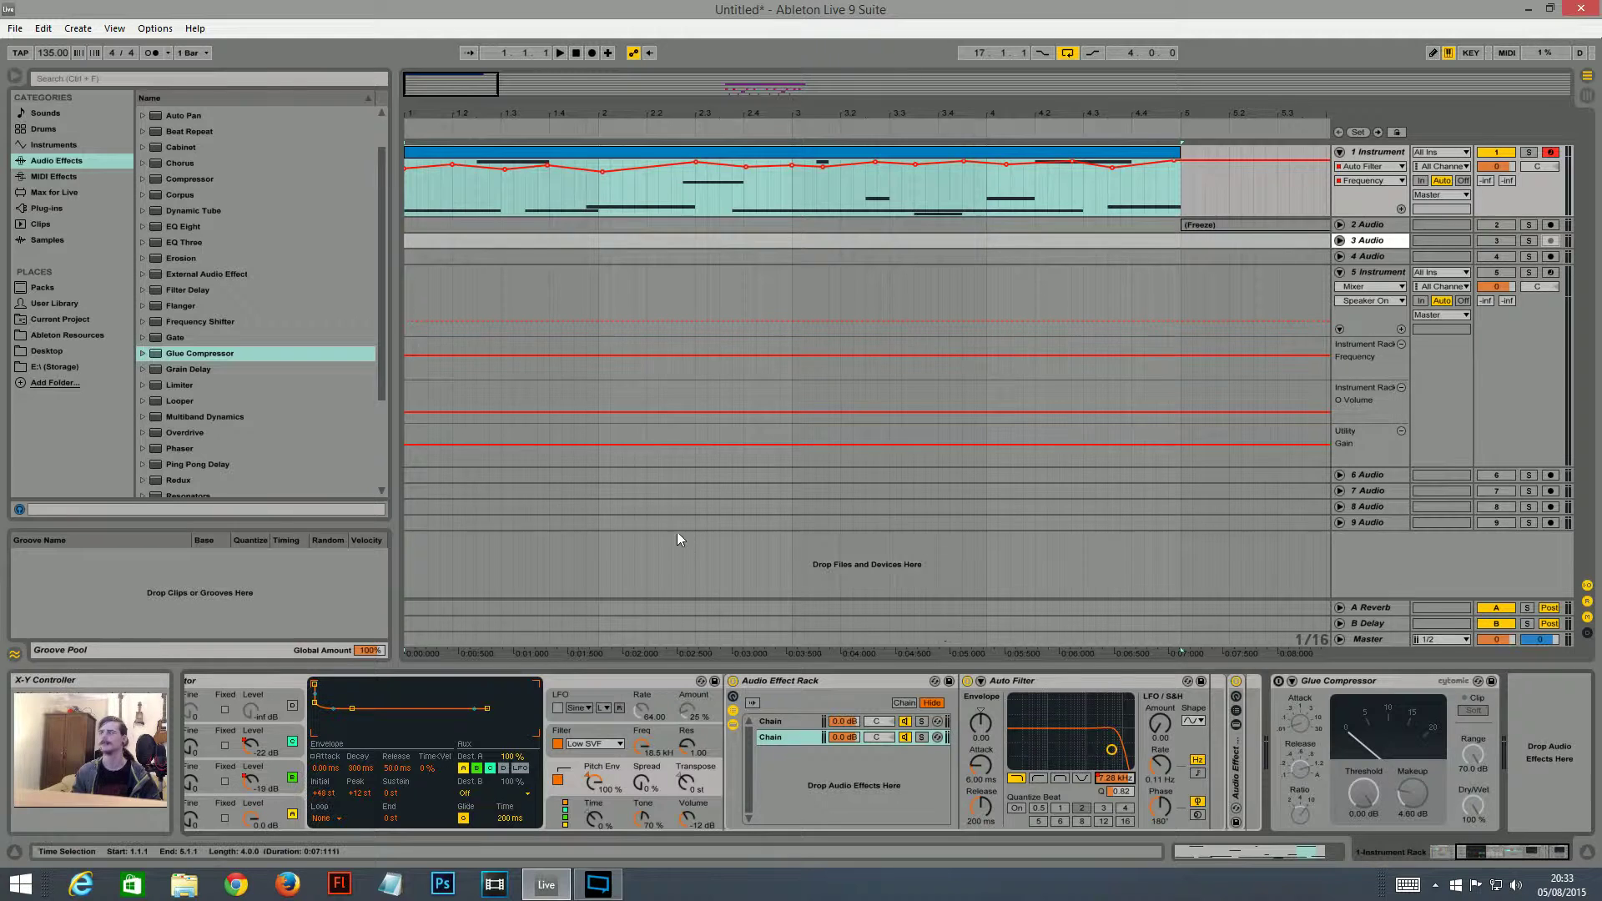
left_click_drag(427, 116, 427, 81)
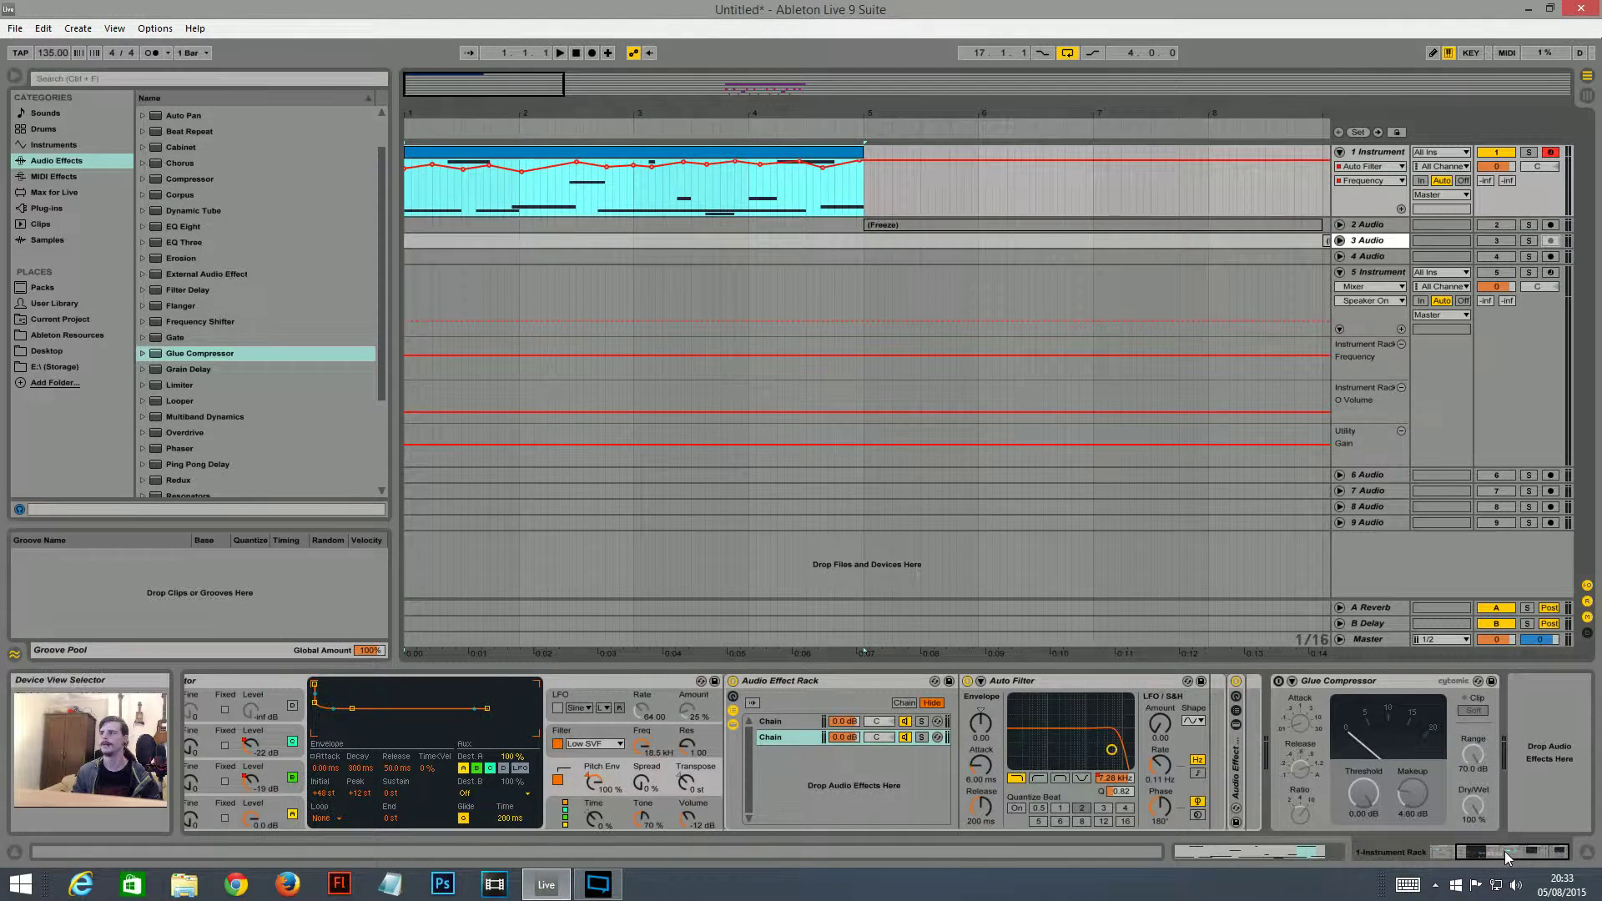
- Audition the clip with both Auto Filter chains playing together
left_click_drag(1504, 851, 1472, 853)
left_click_drag(428, 85, 427, 115)
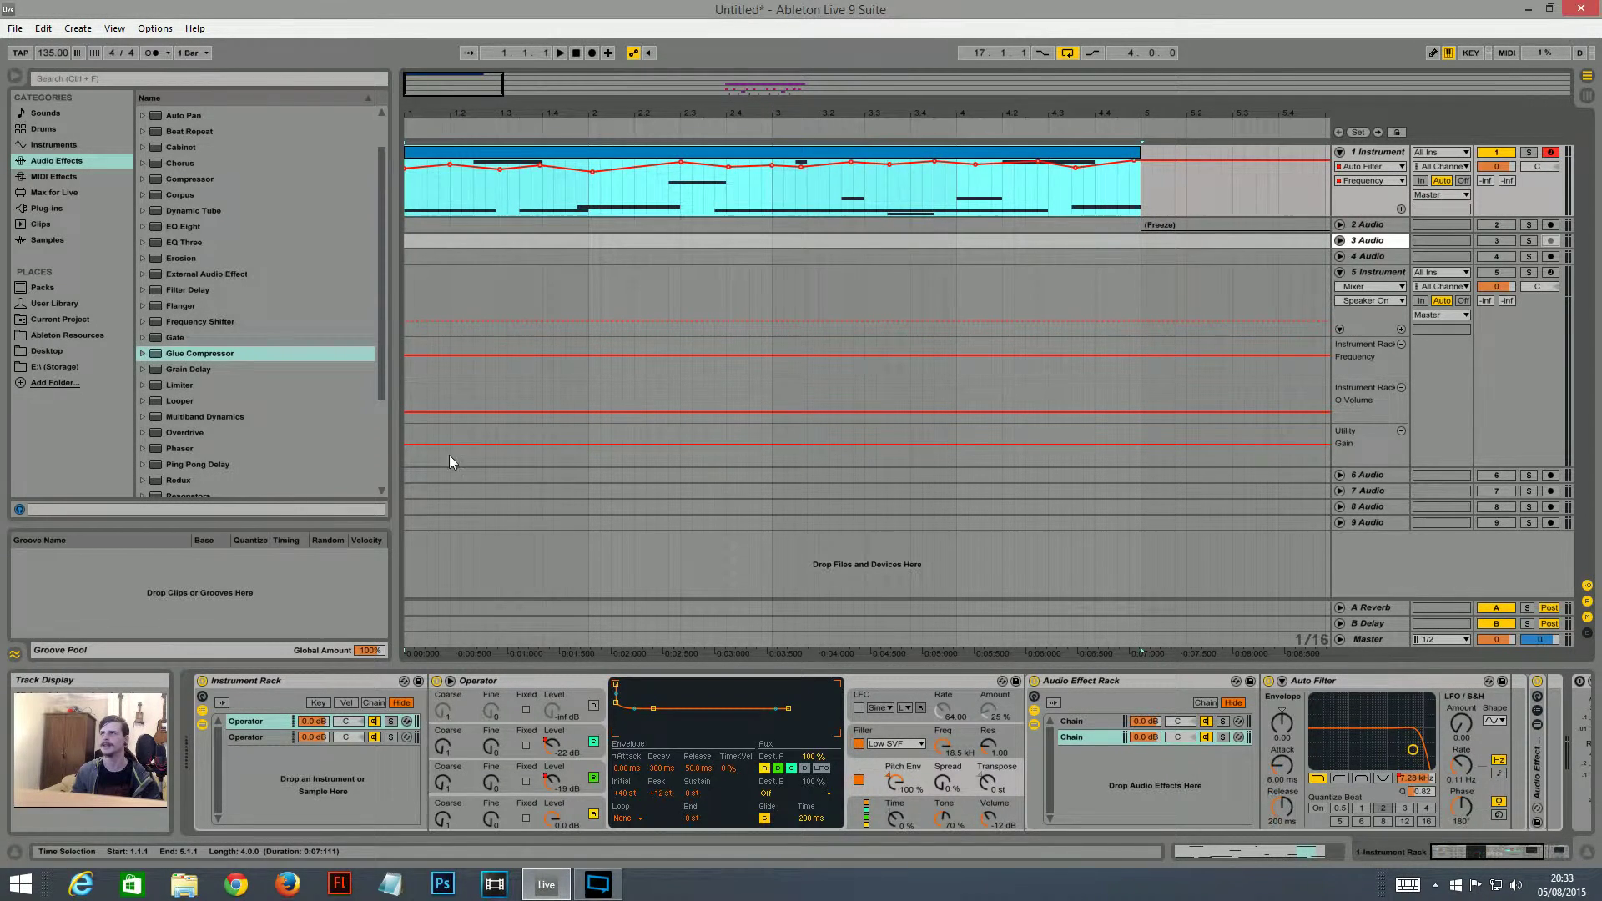
key("space")
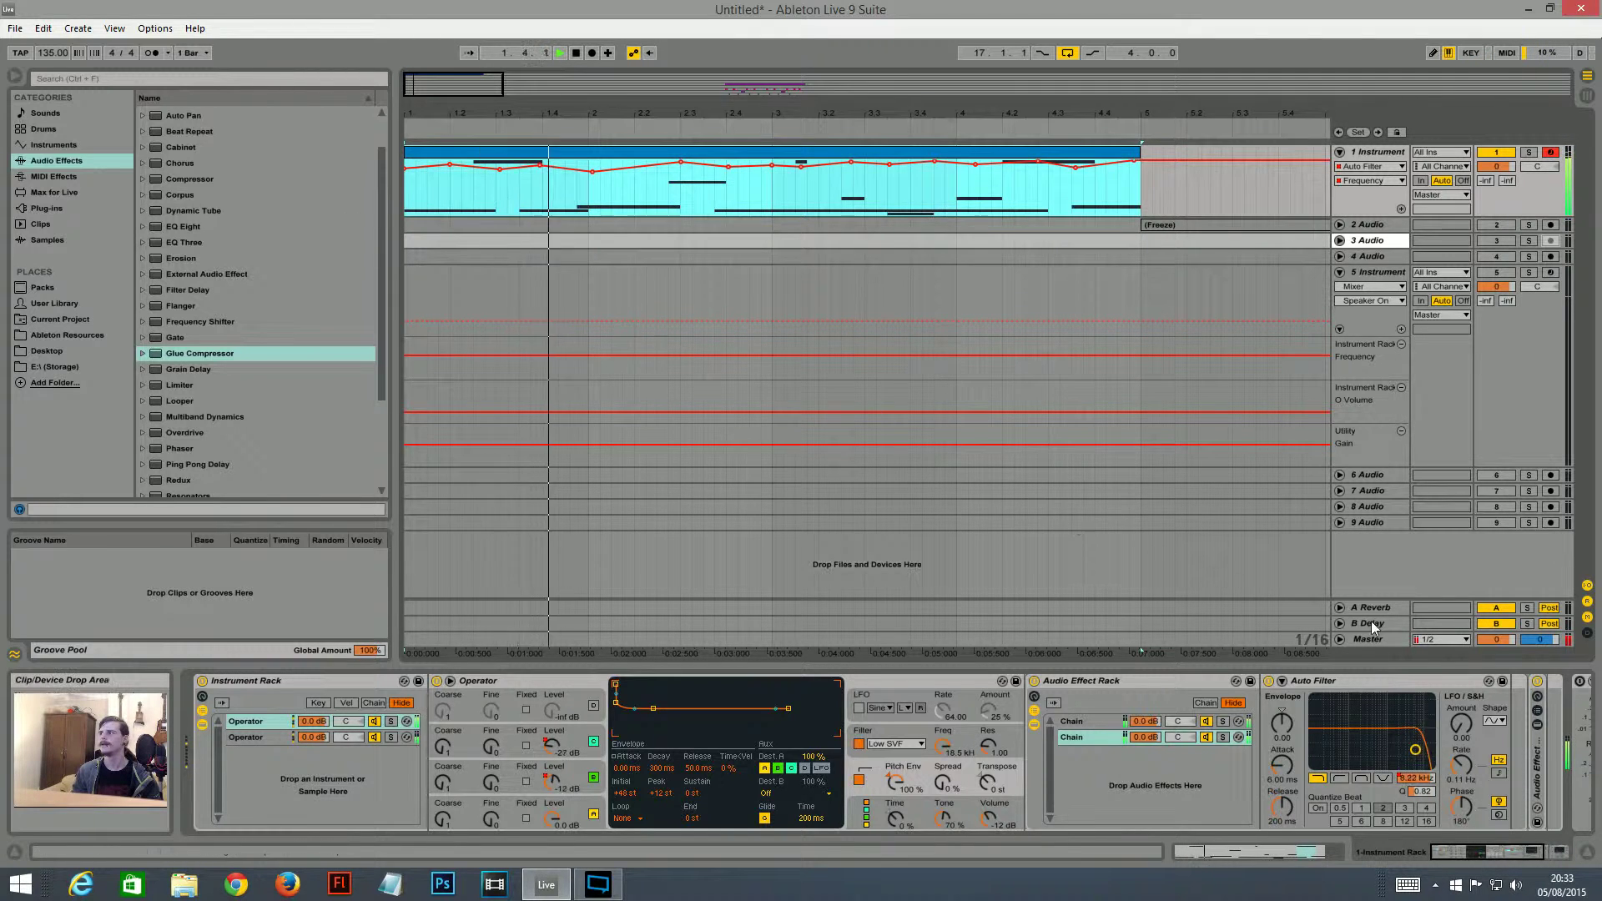
key("space")
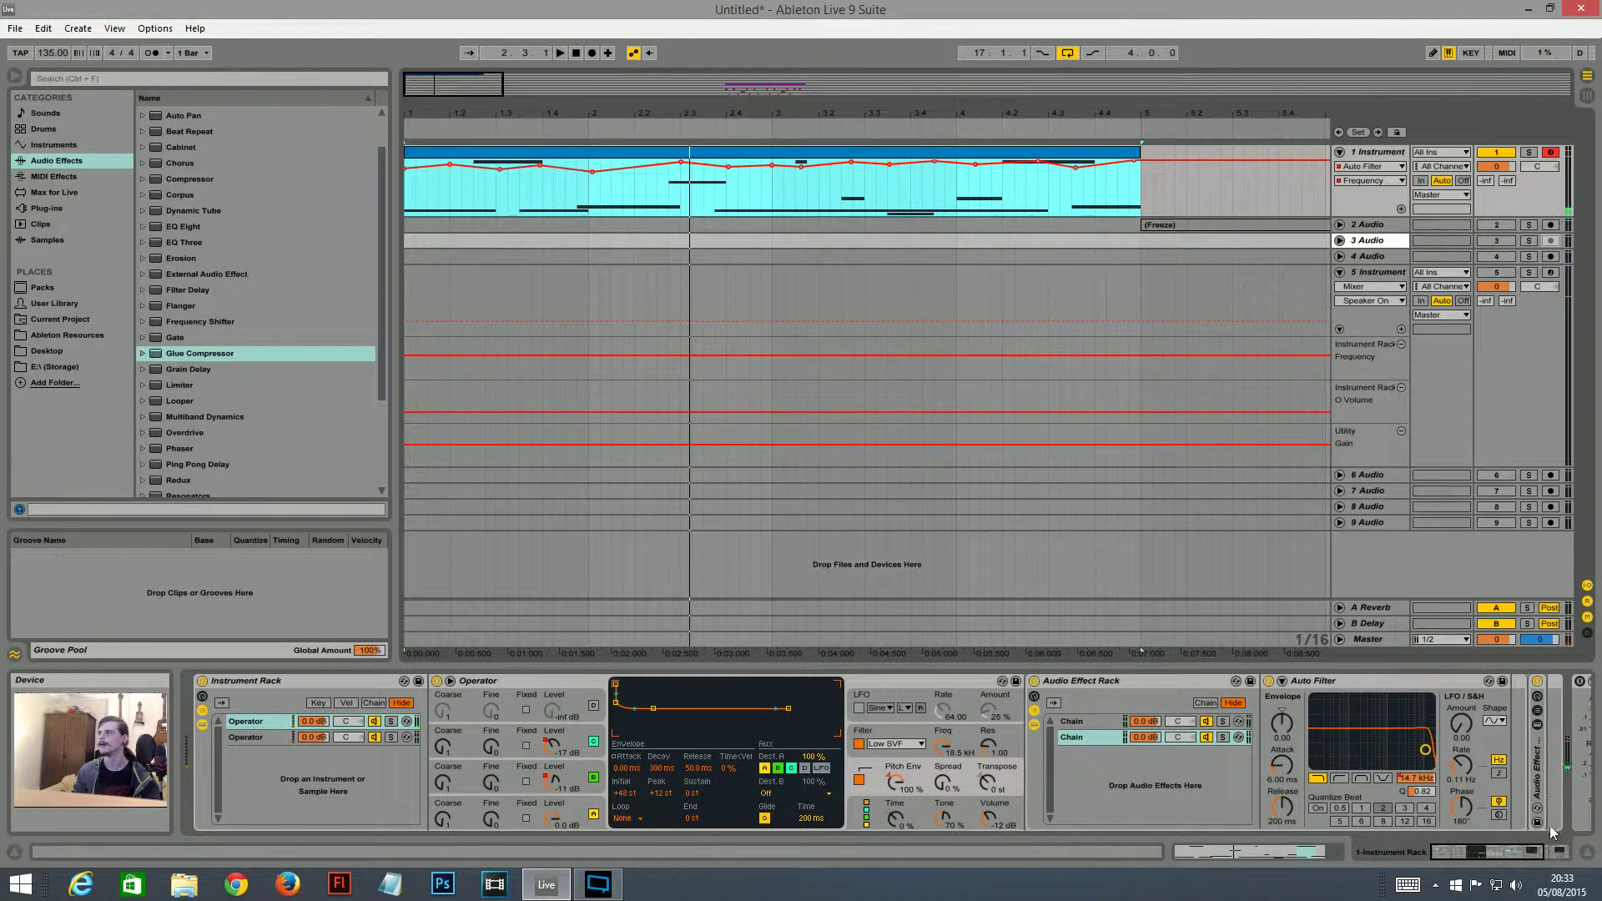
- Unfold the second Audio Effect Rack, which holds the Chorus, and turn it off
double_click(1537, 783)
left_click_drag(1483, 850, 1545, 852)
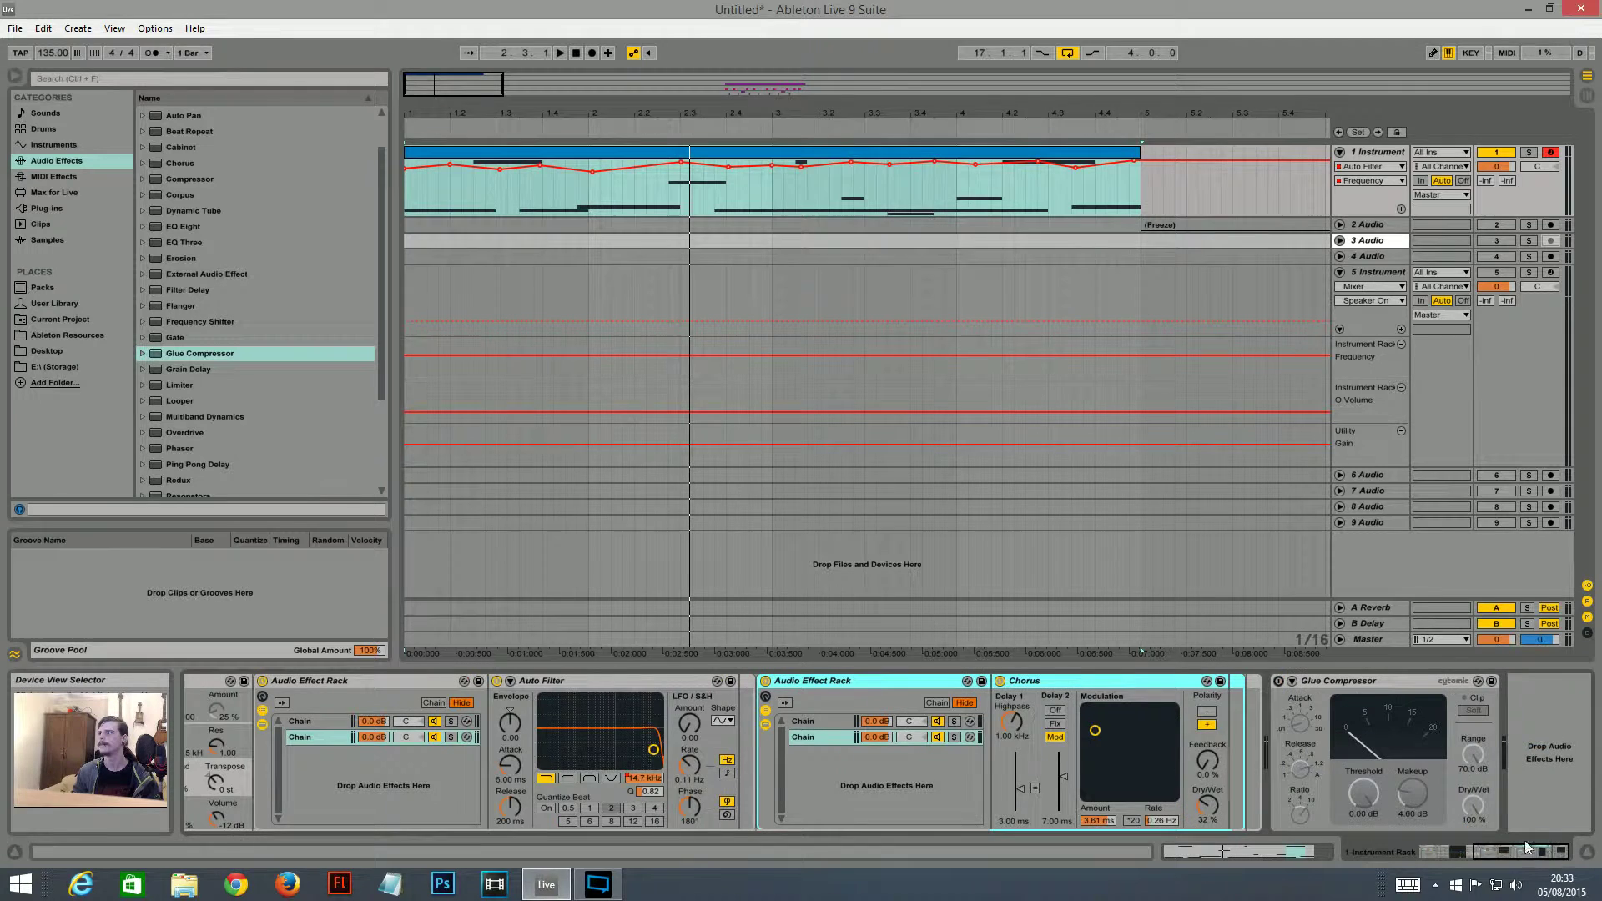
left_click(765, 680)
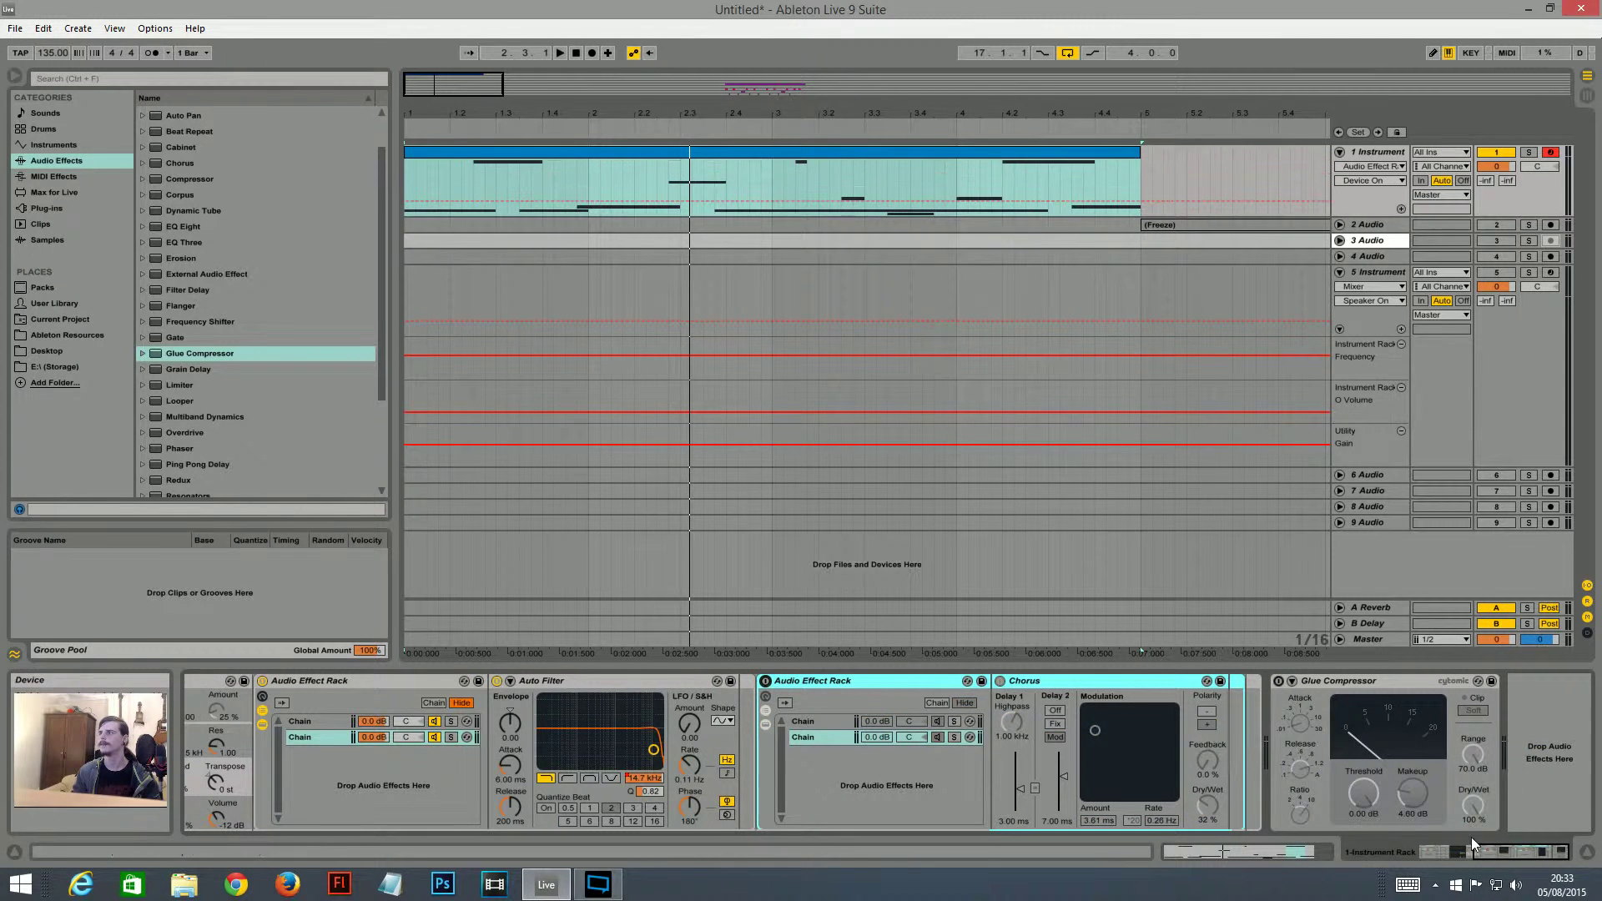
- Audition the whole clip with only the Auto Filter rack active after Operator
left_click(1540, 856)
left_click_drag(1539, 856, 1455, 849)
left_click(499, 152)
key("space")
left_click_drag(555, 113, 596, 10)
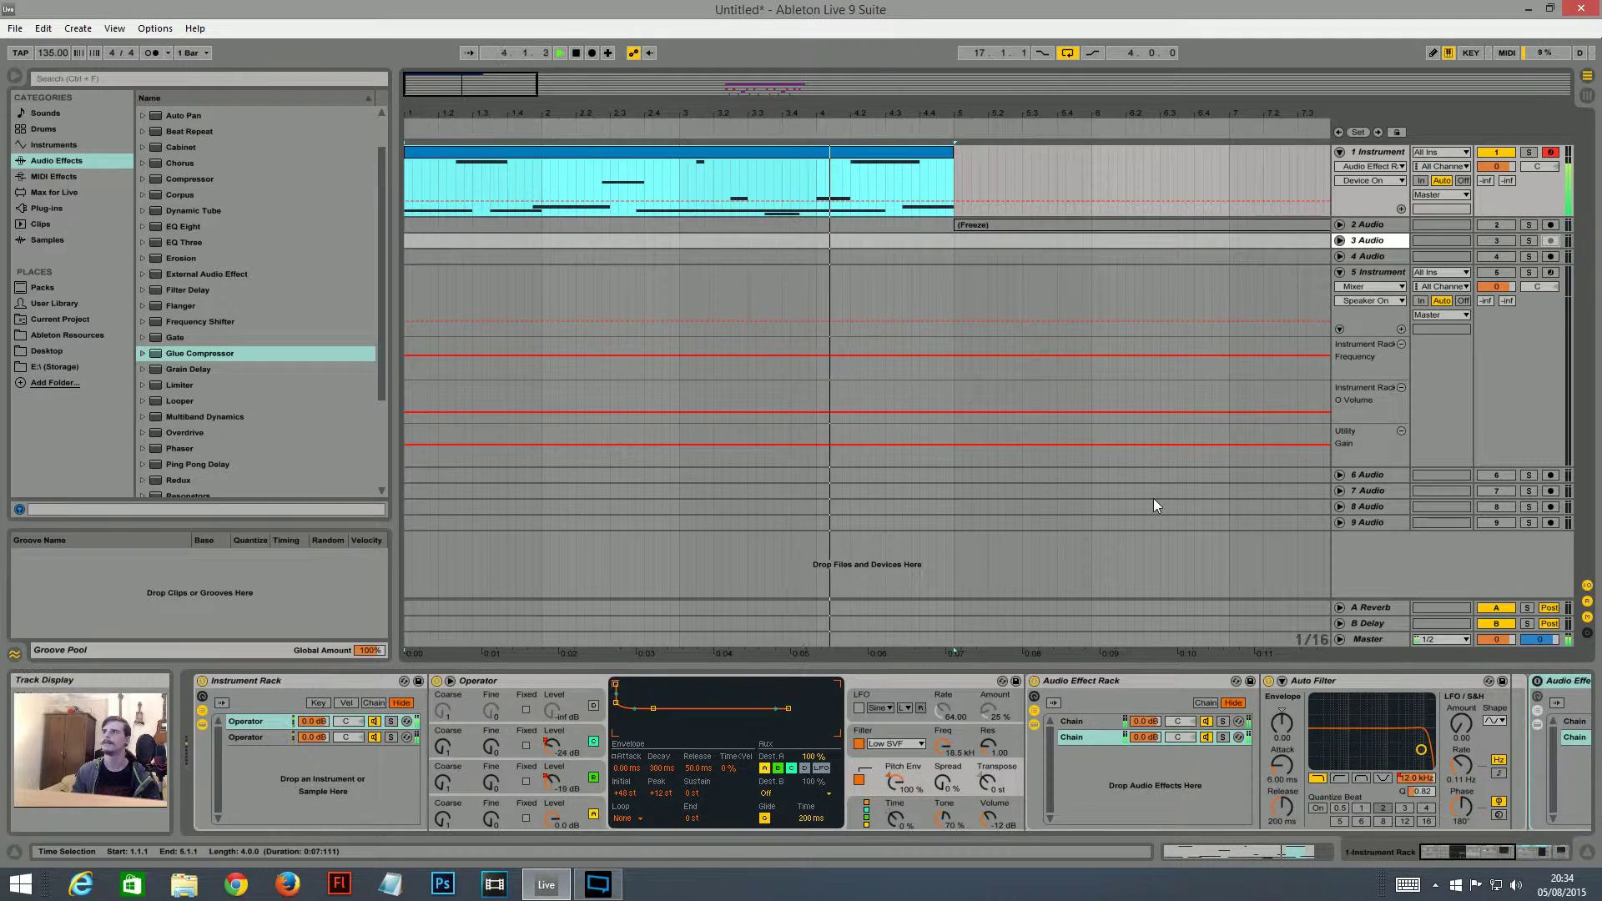
key("space")
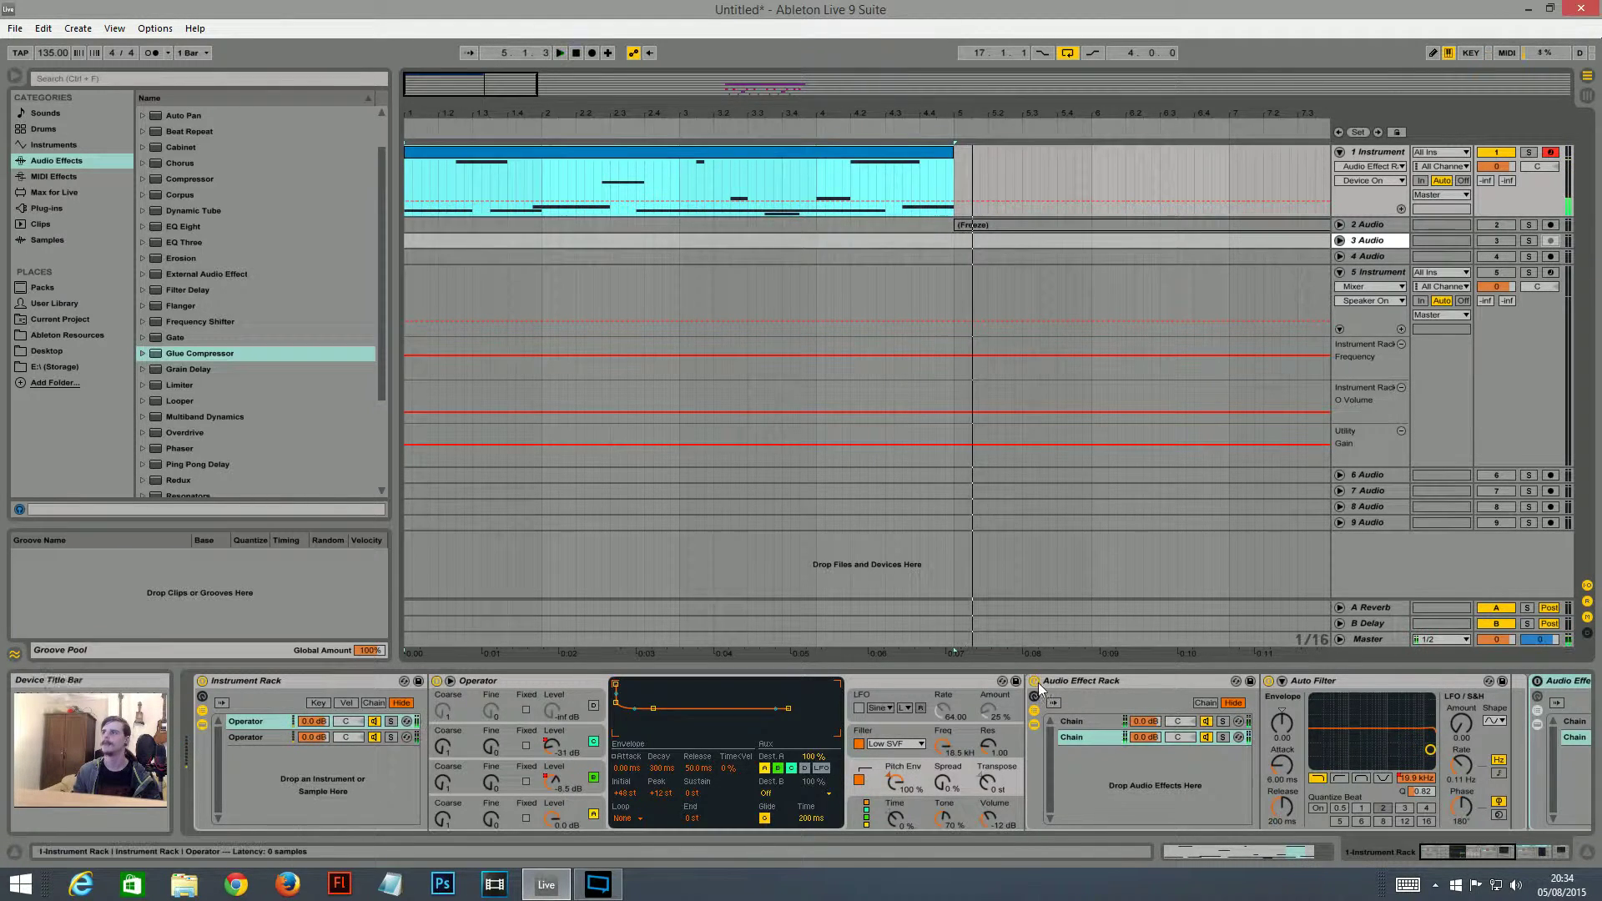
- Turn off the Auto Filter rack as well and audition the clip without either effect rack
left_click(1034, 682)
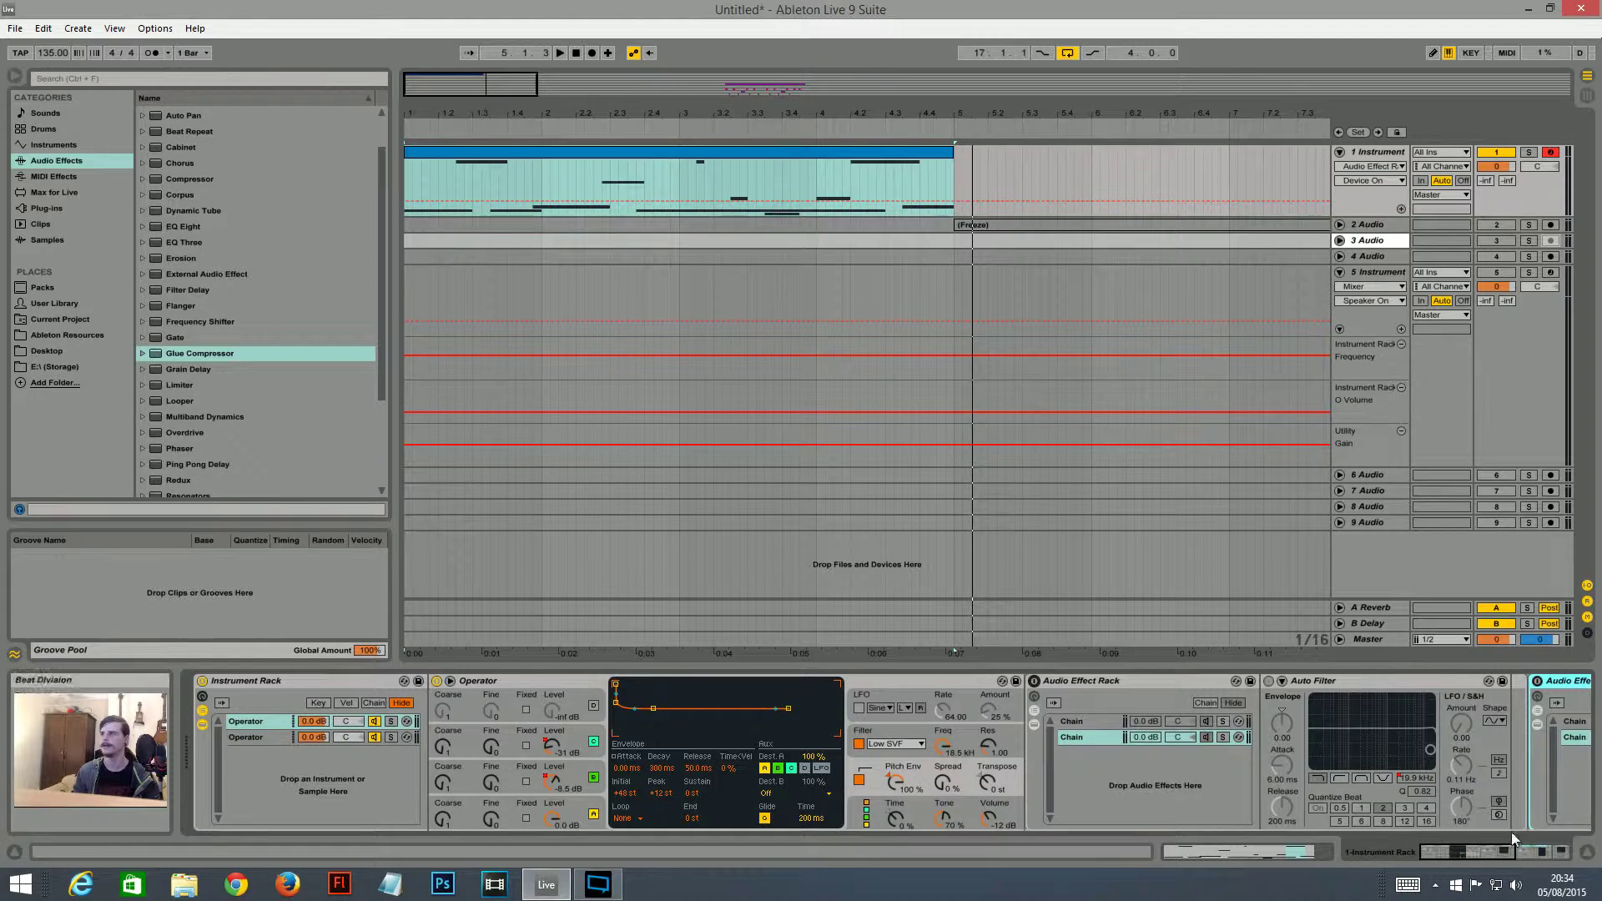
mouse_move(1491, 857)
left_mouse_down()
mouse_move(1547, 855)
mouse_move(1485, 855)
left_mouse_up()
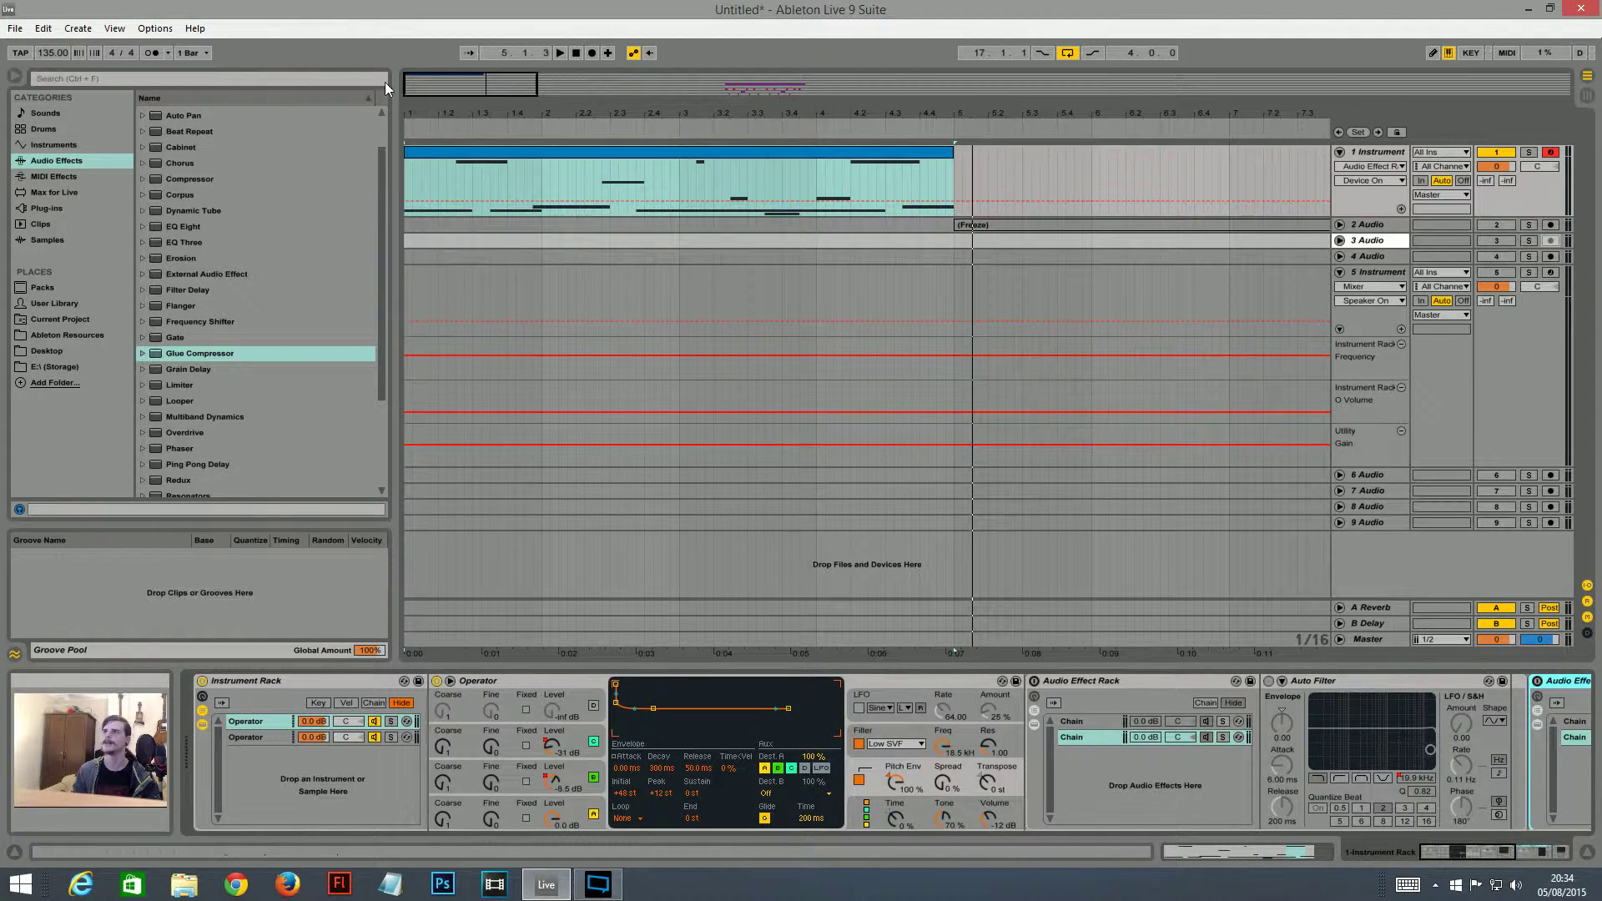
left_click(461, 154)
key("space")
mouse_move(461, 90)
left_mouse_down()
mouse_move(462, 74)
mouse_move(462, 88)
left_mouse_up()
key("space")
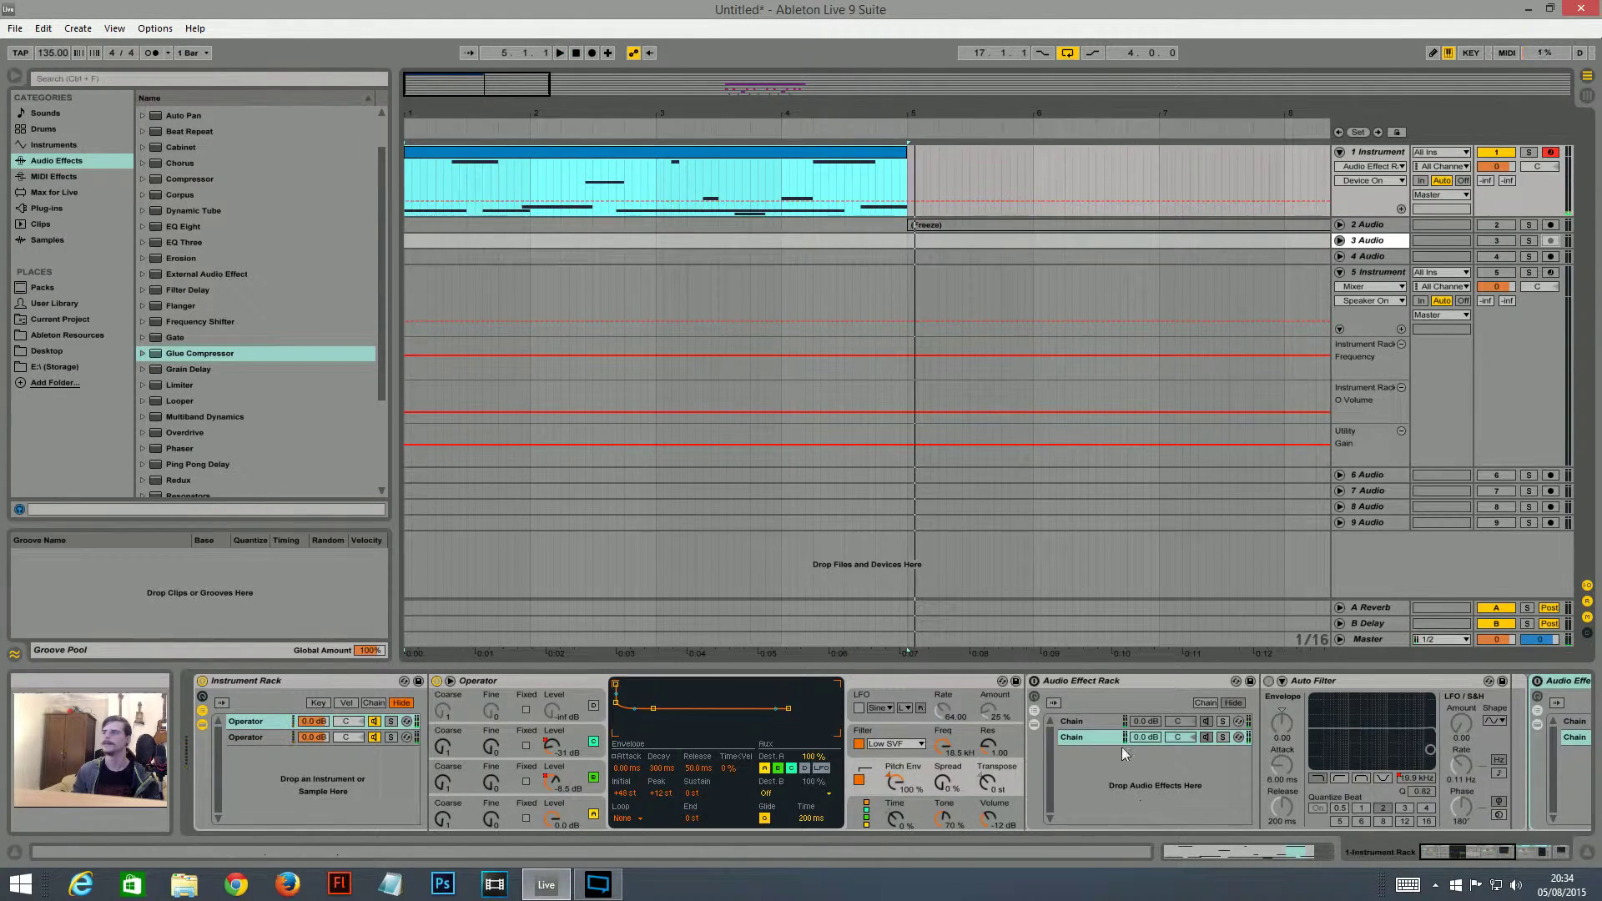
- Turn the Auto Filter rack back on and show its low-pass filter's frequency automation
left_click_drag(1508, 841, 1502, 839)
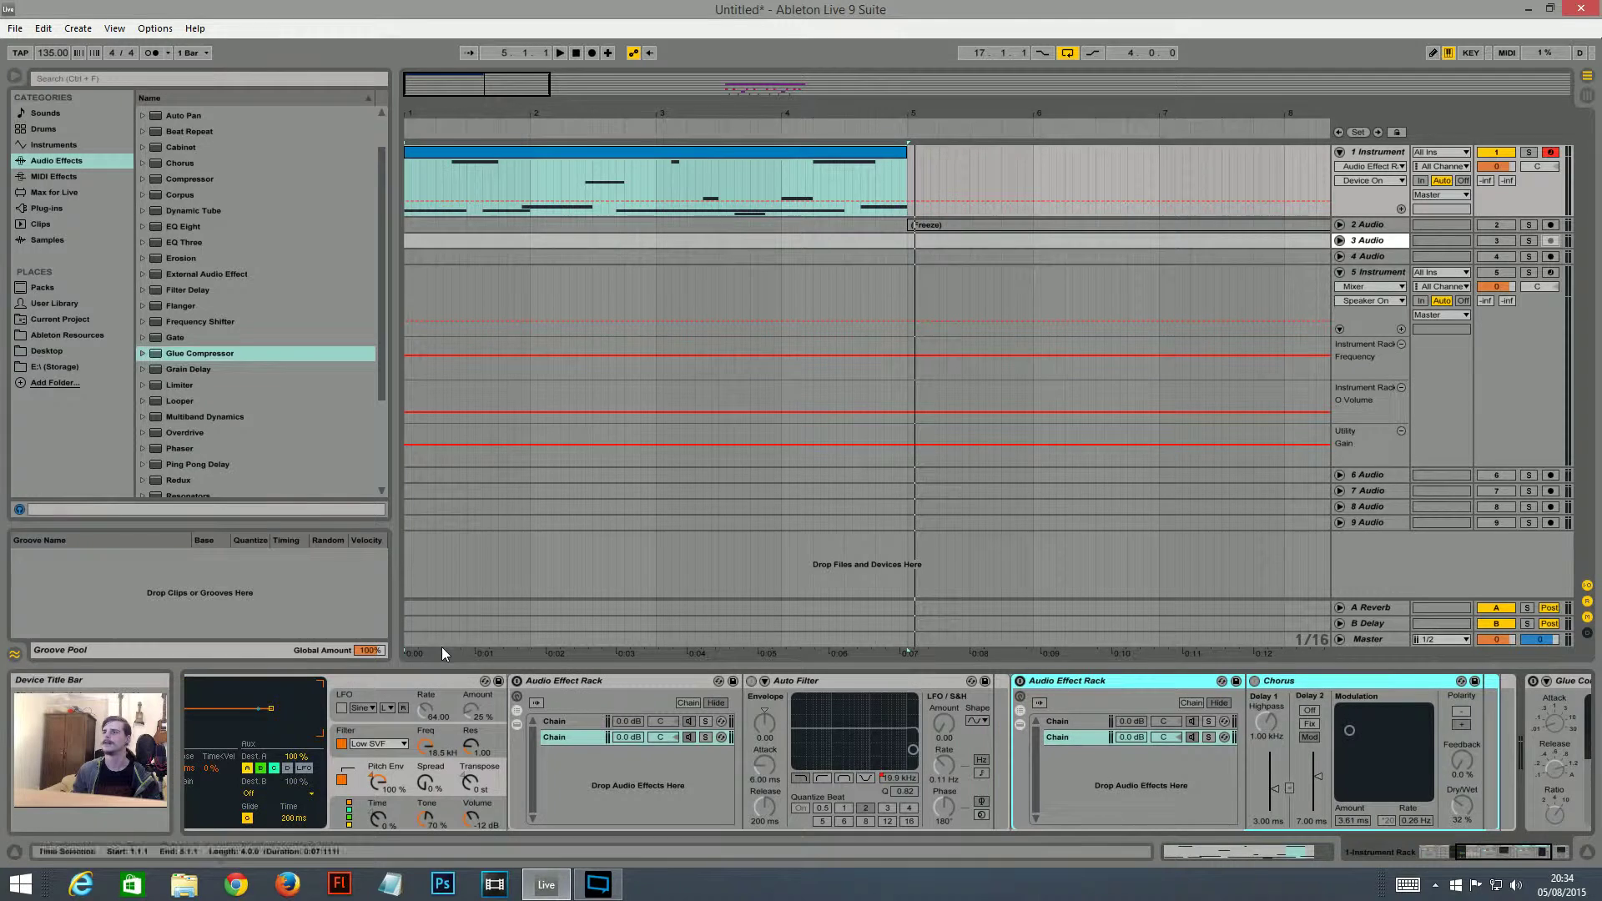
left_click(517, 681)
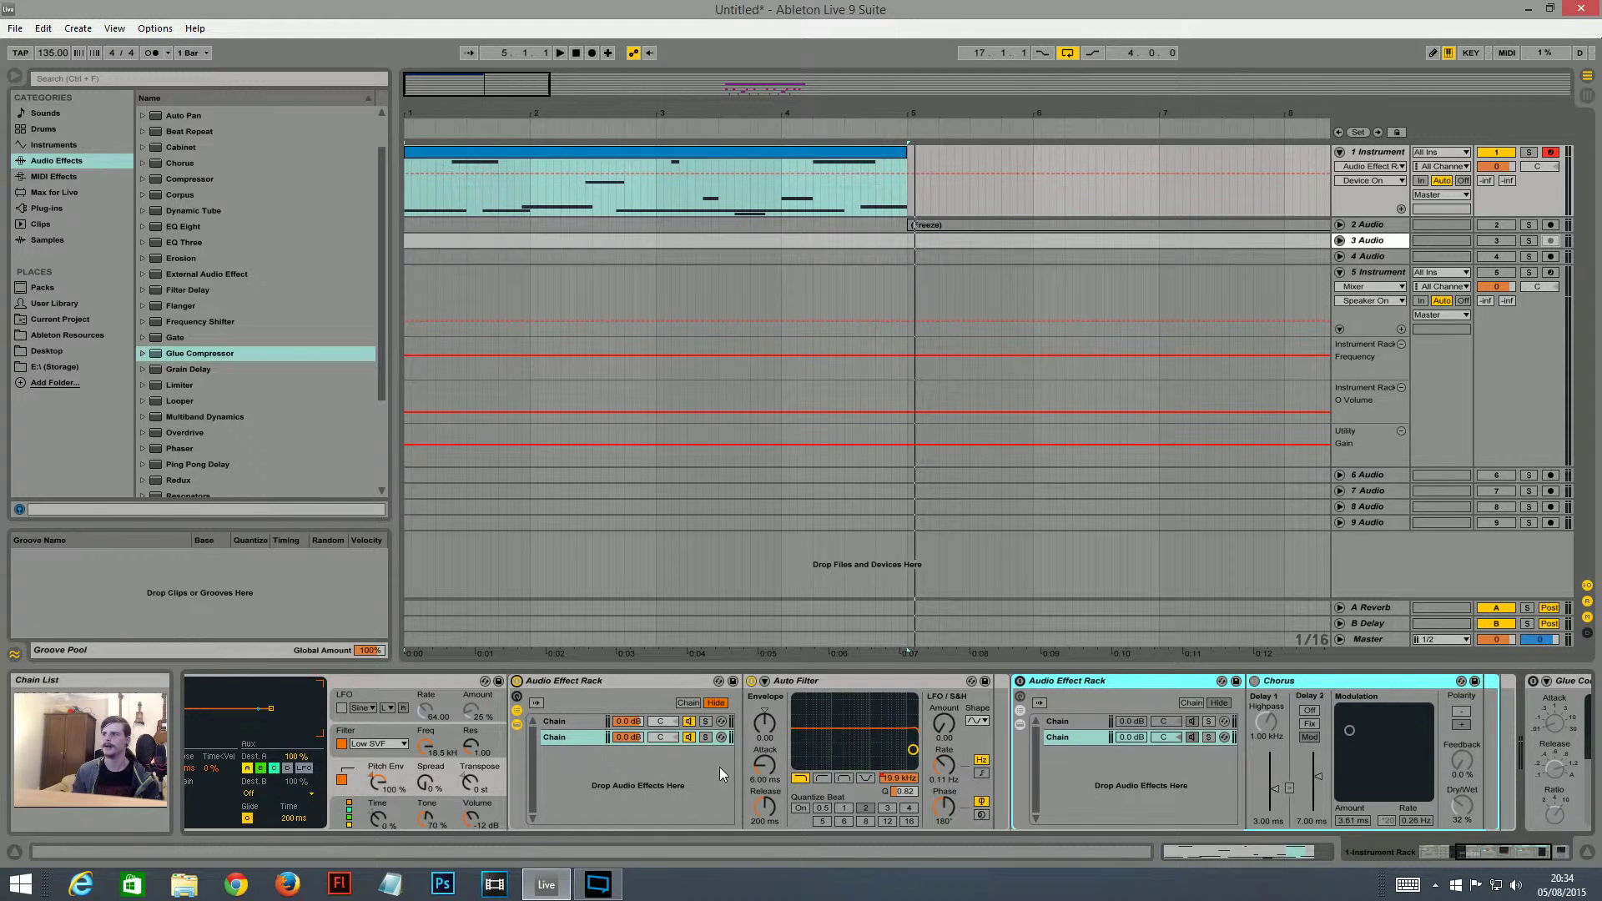
left_click(899, 777)
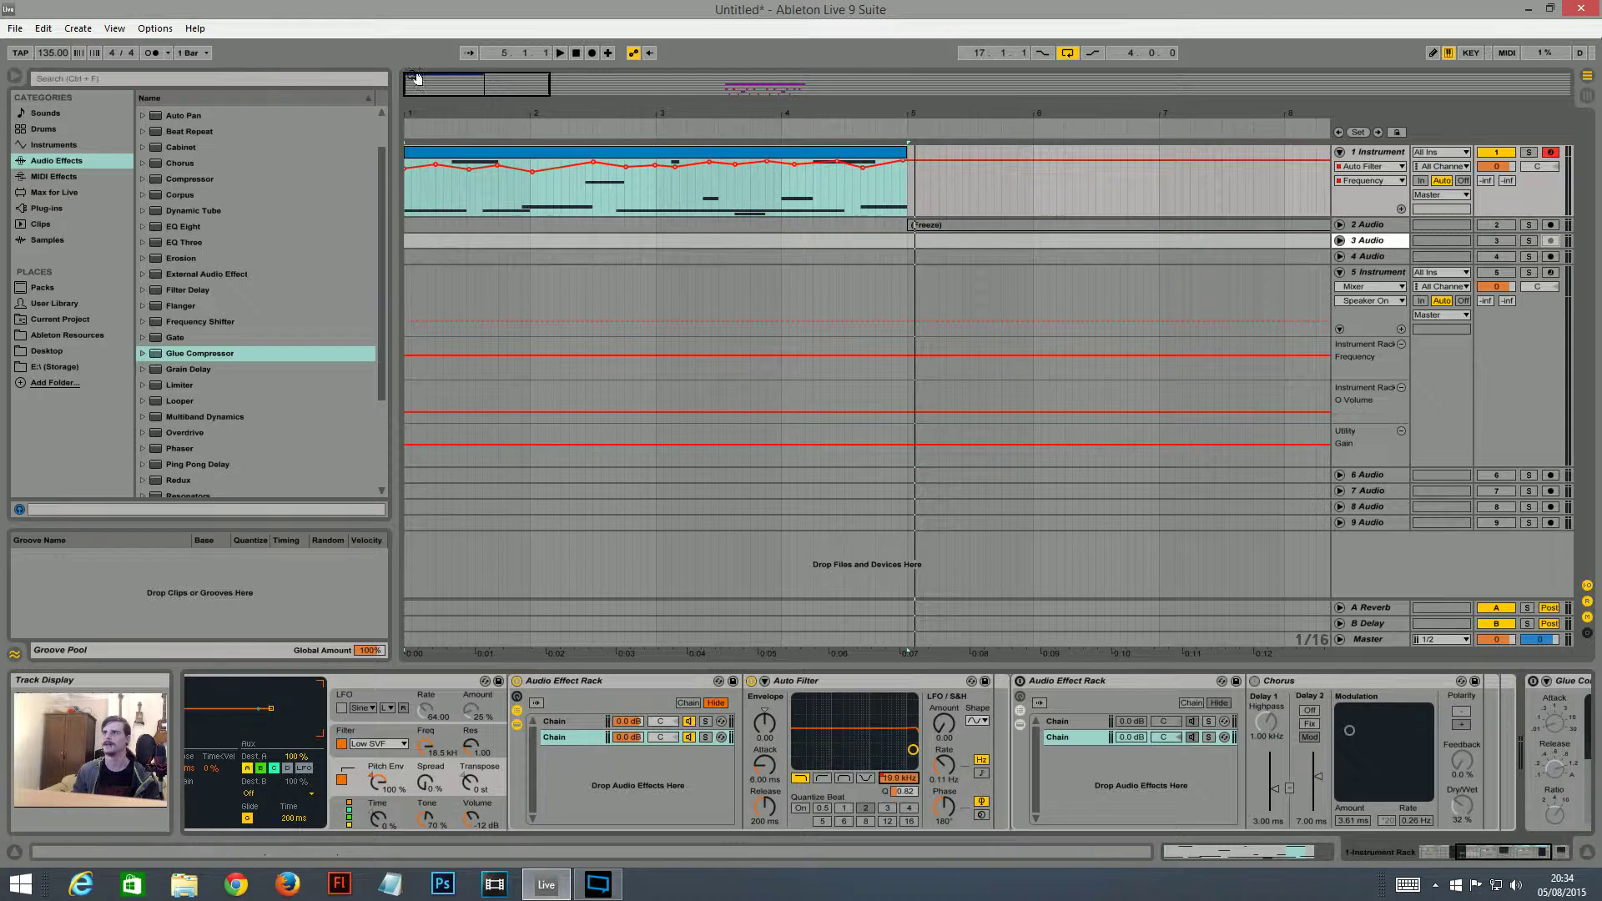
left_click_drag(522, 114, 488, 146)
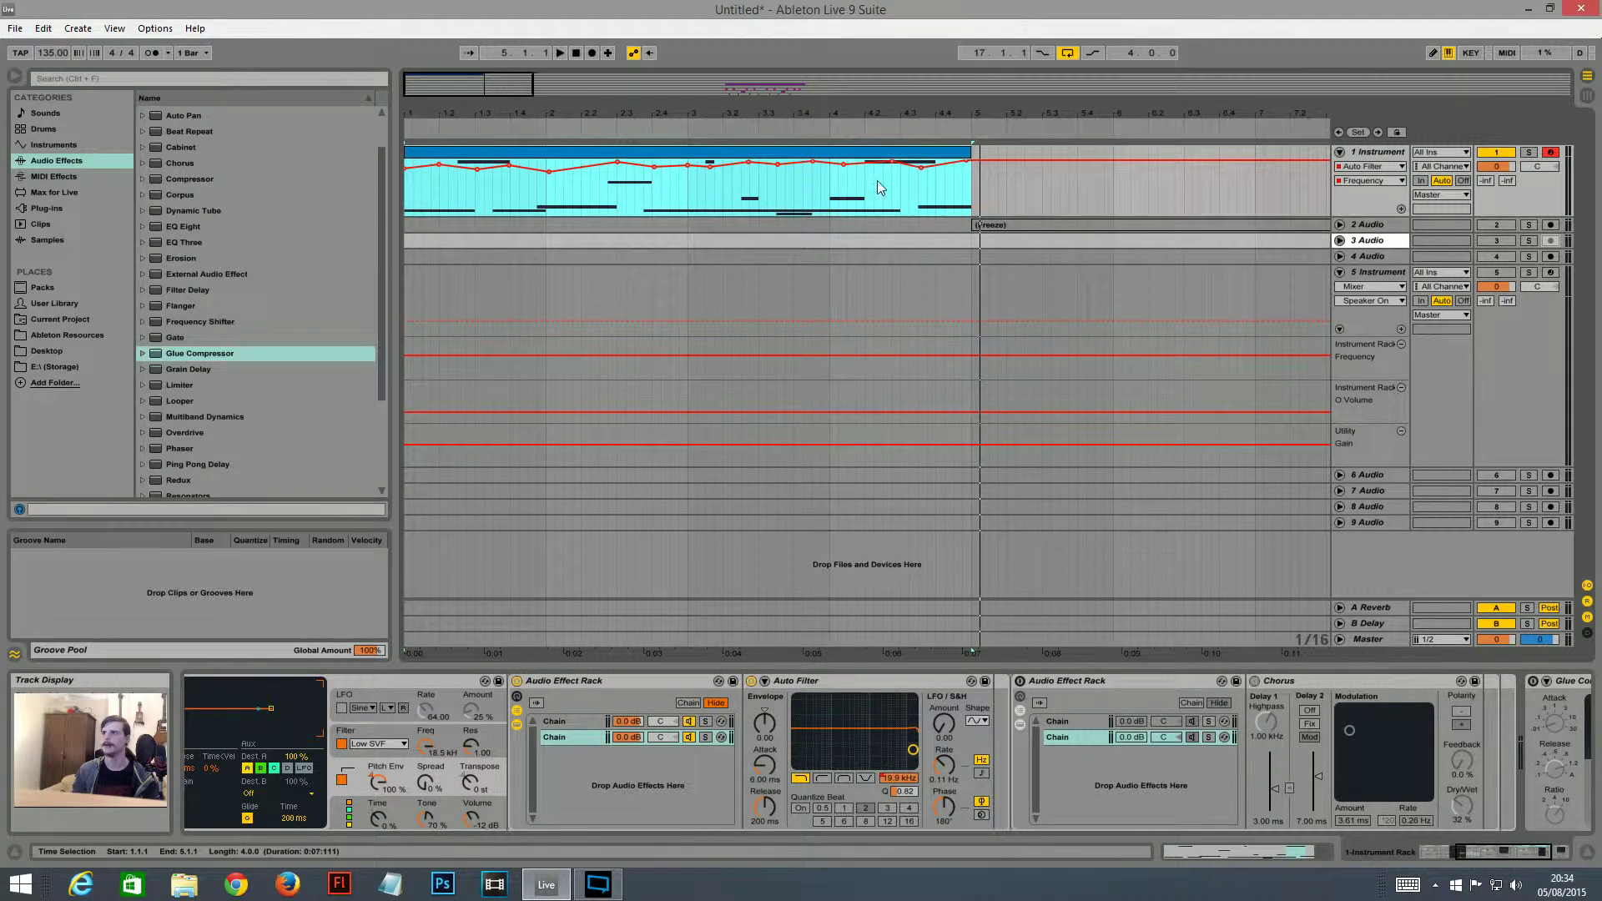
- Turn on the second Audio Effect Rack and show the Phaser frequency automation in its first chain
left_click(1520, 849)
left_click(765, 681)
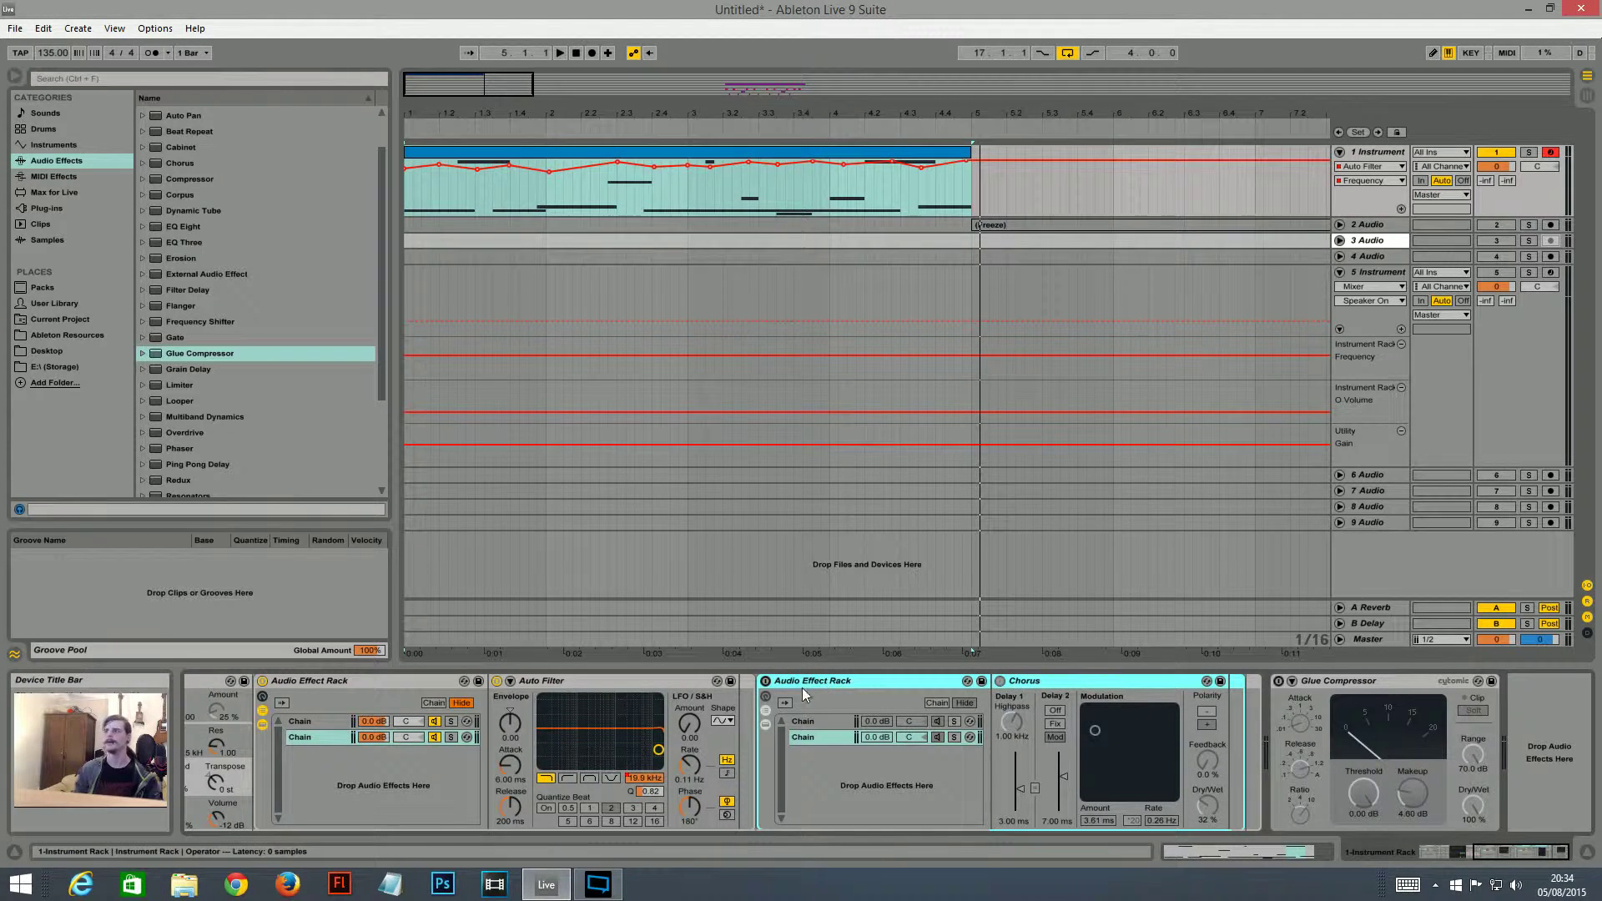
left_click(814, 721)
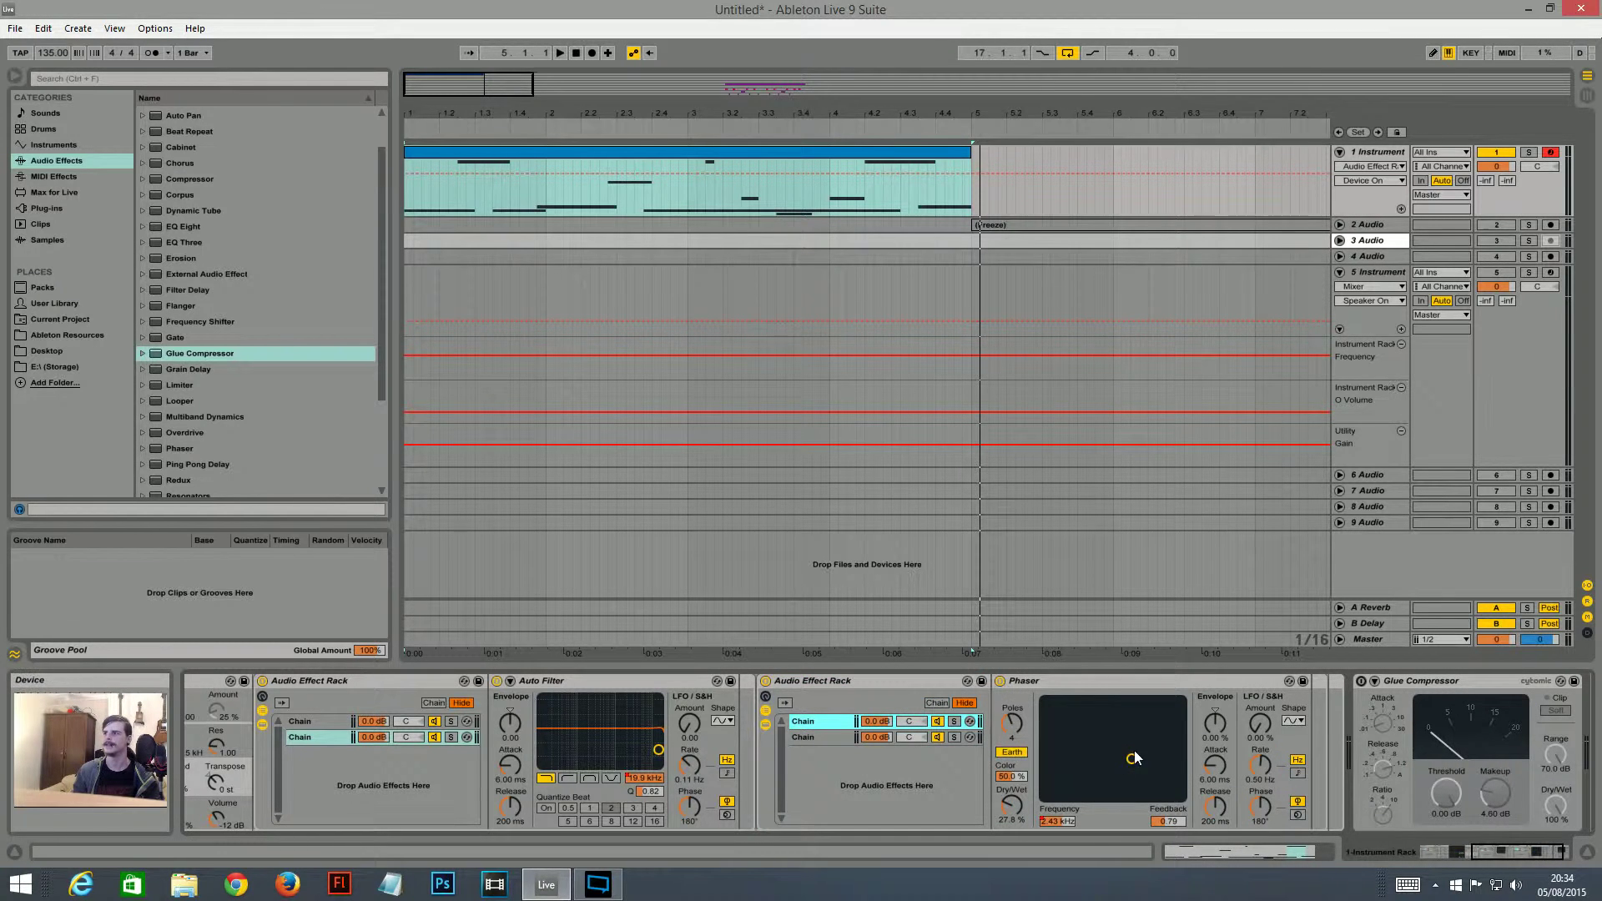
left_click(1058, 821)
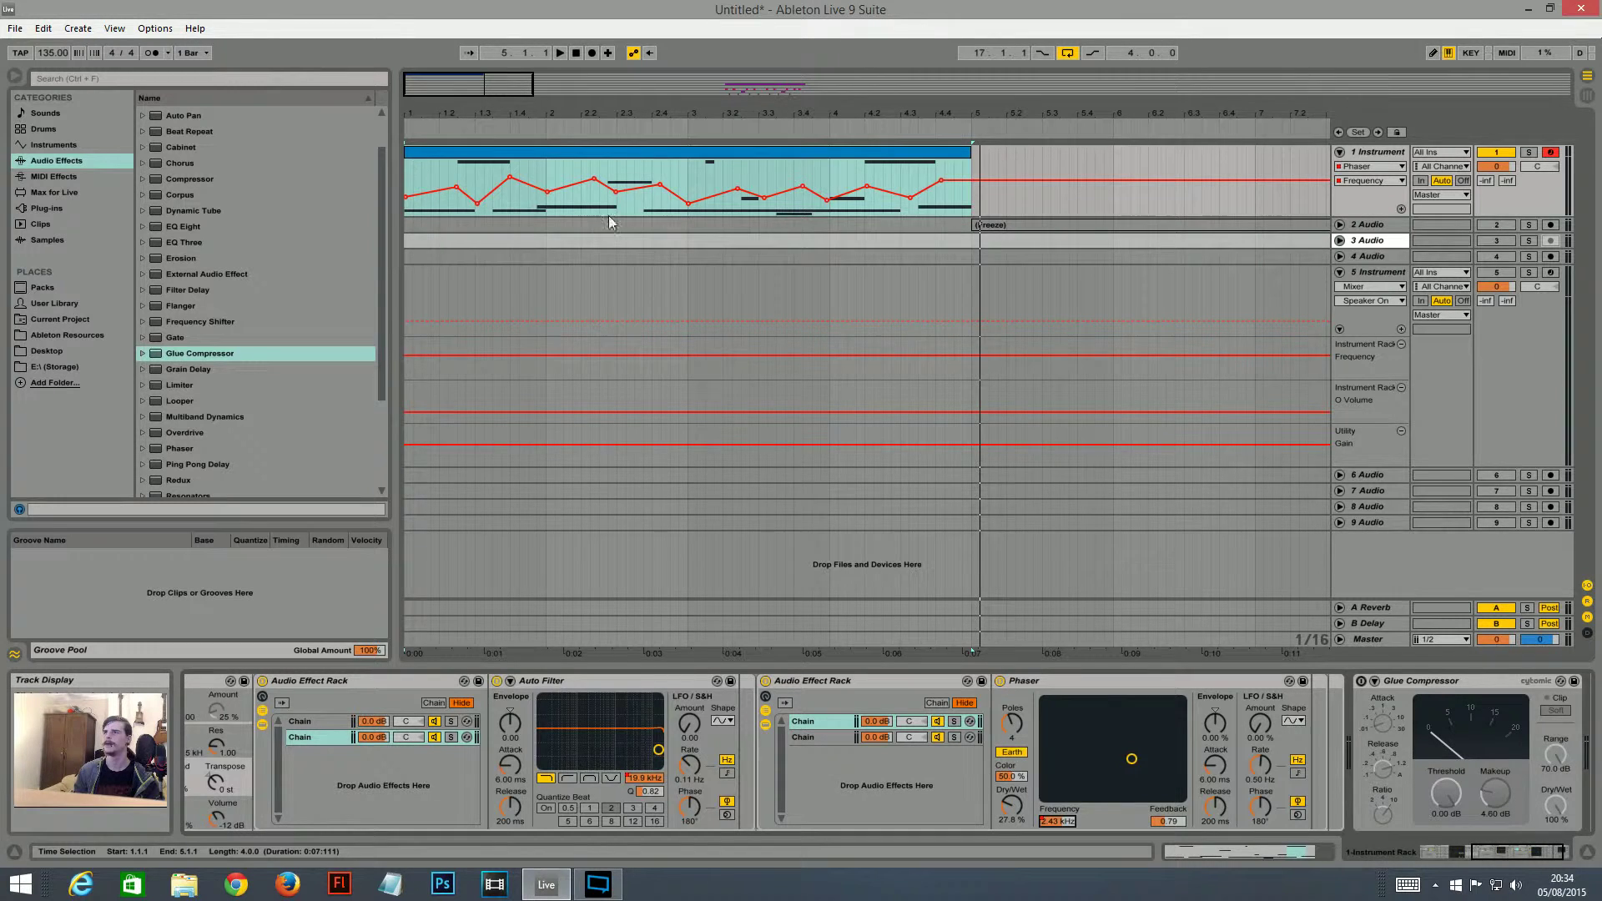
- Audition the clip with the second rack's Phaser chain soloed, and compare it with the Chorus chain in the same rack
left_click(954, 722)
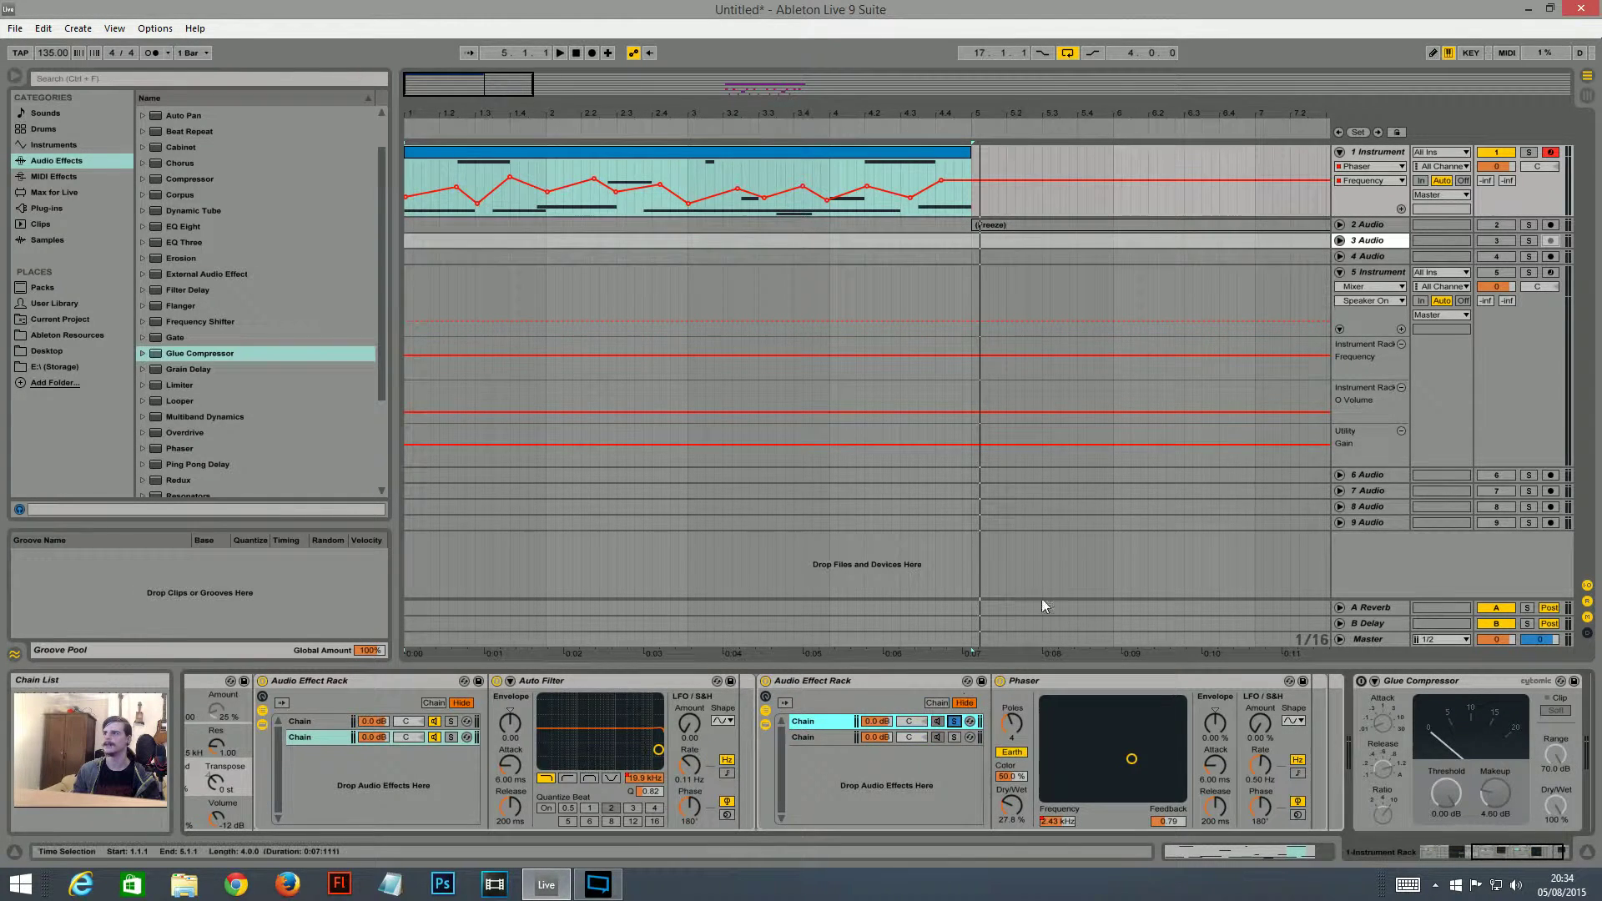
key("space")
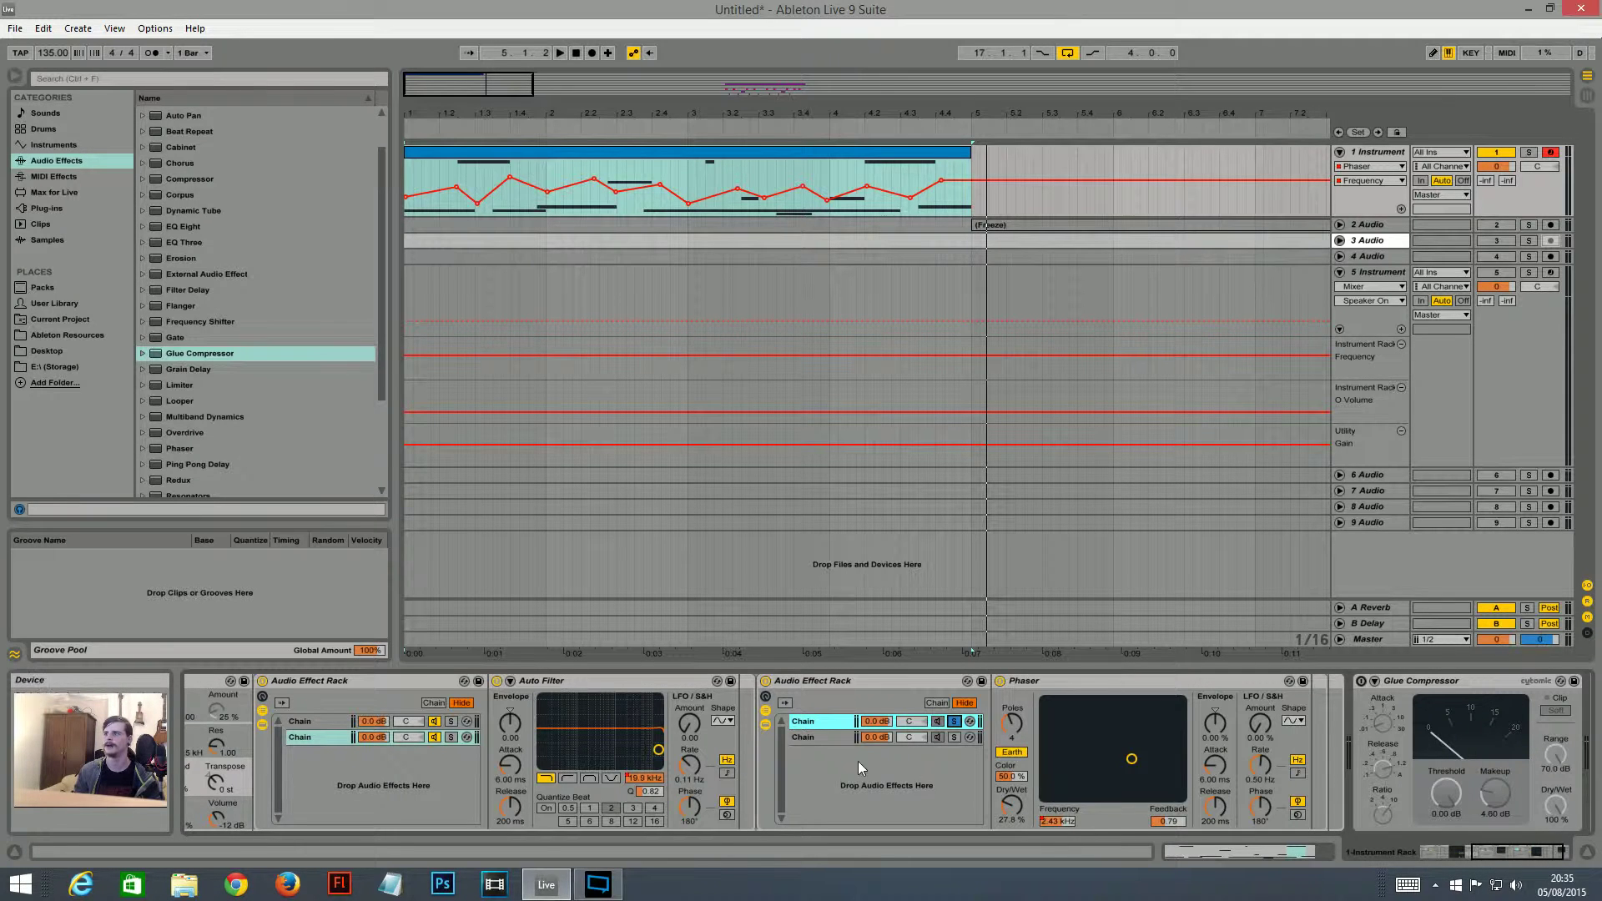
left_click(833, 738)
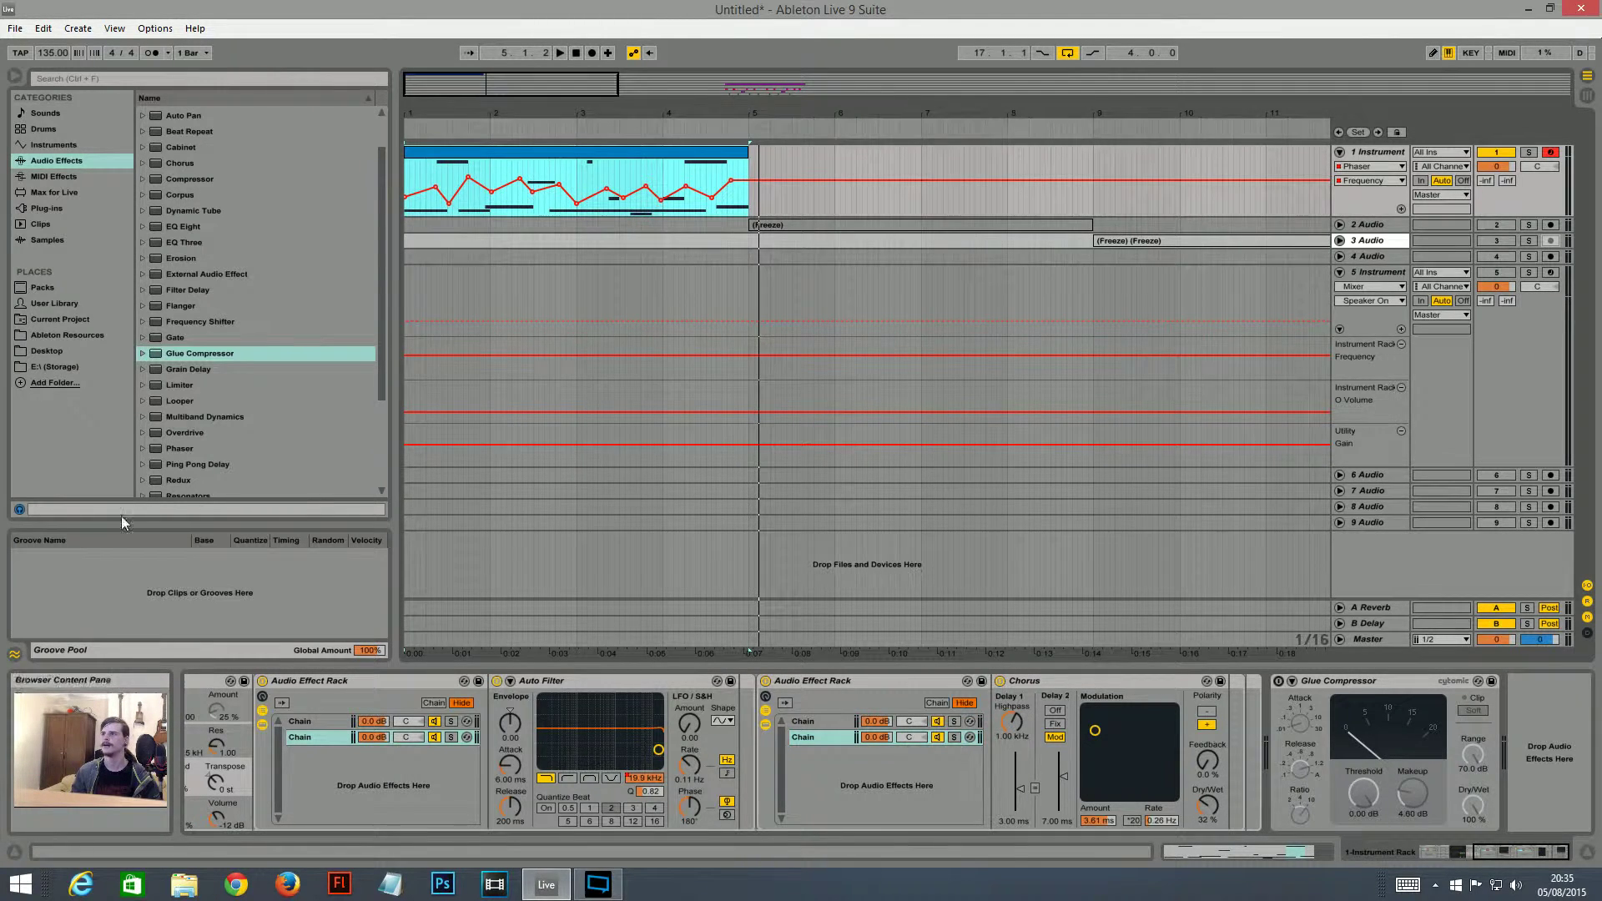
key("space")
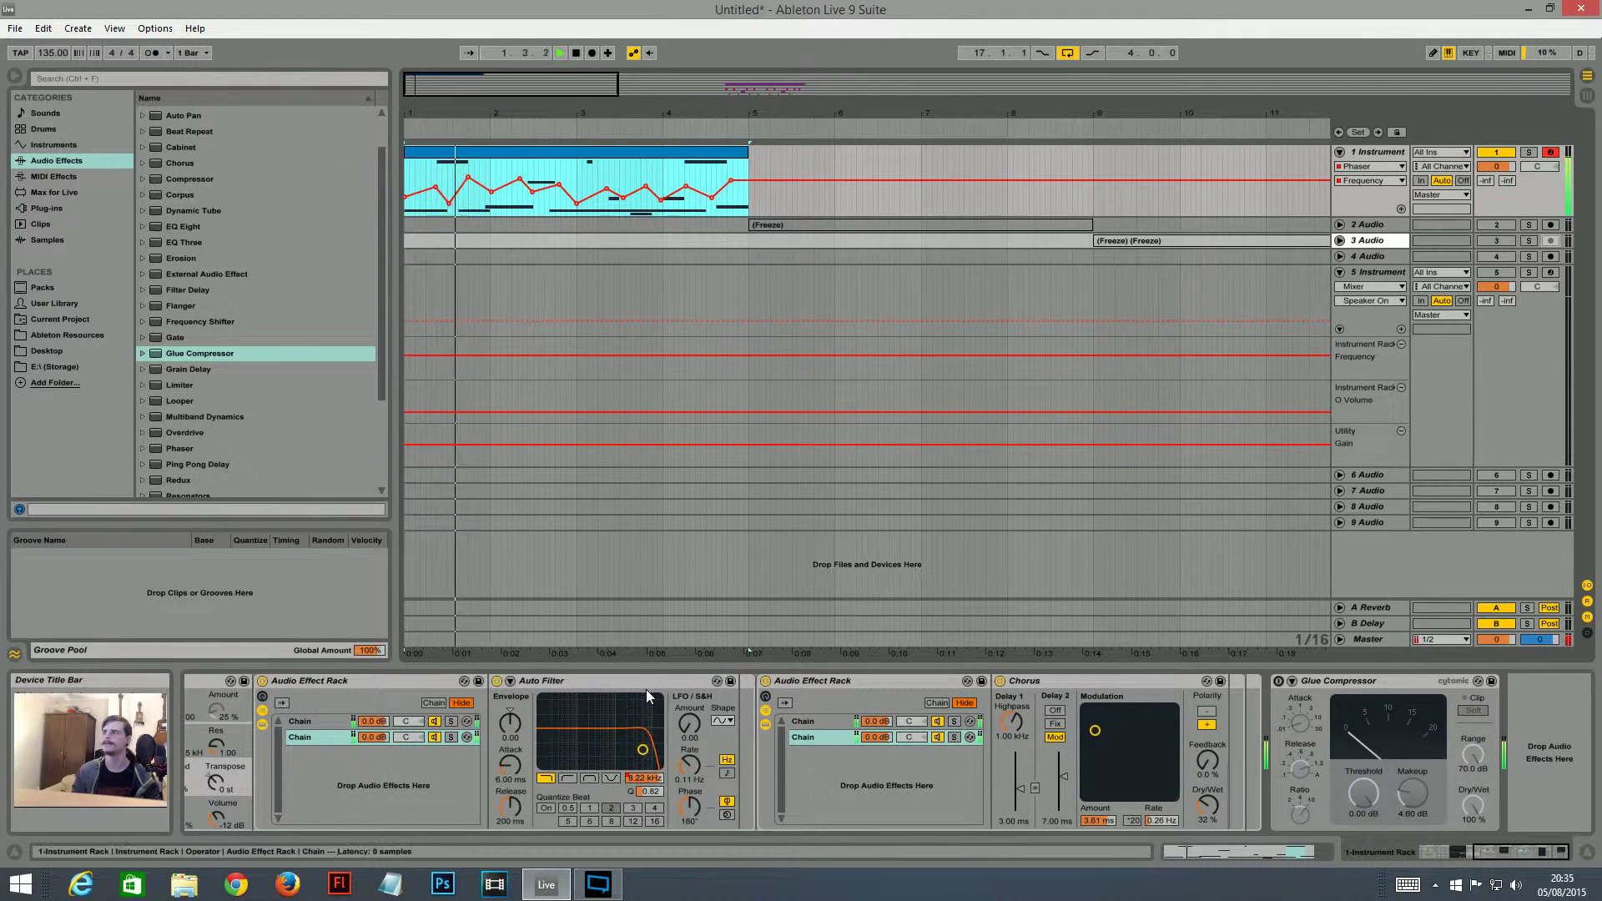
left_click(955, 738)
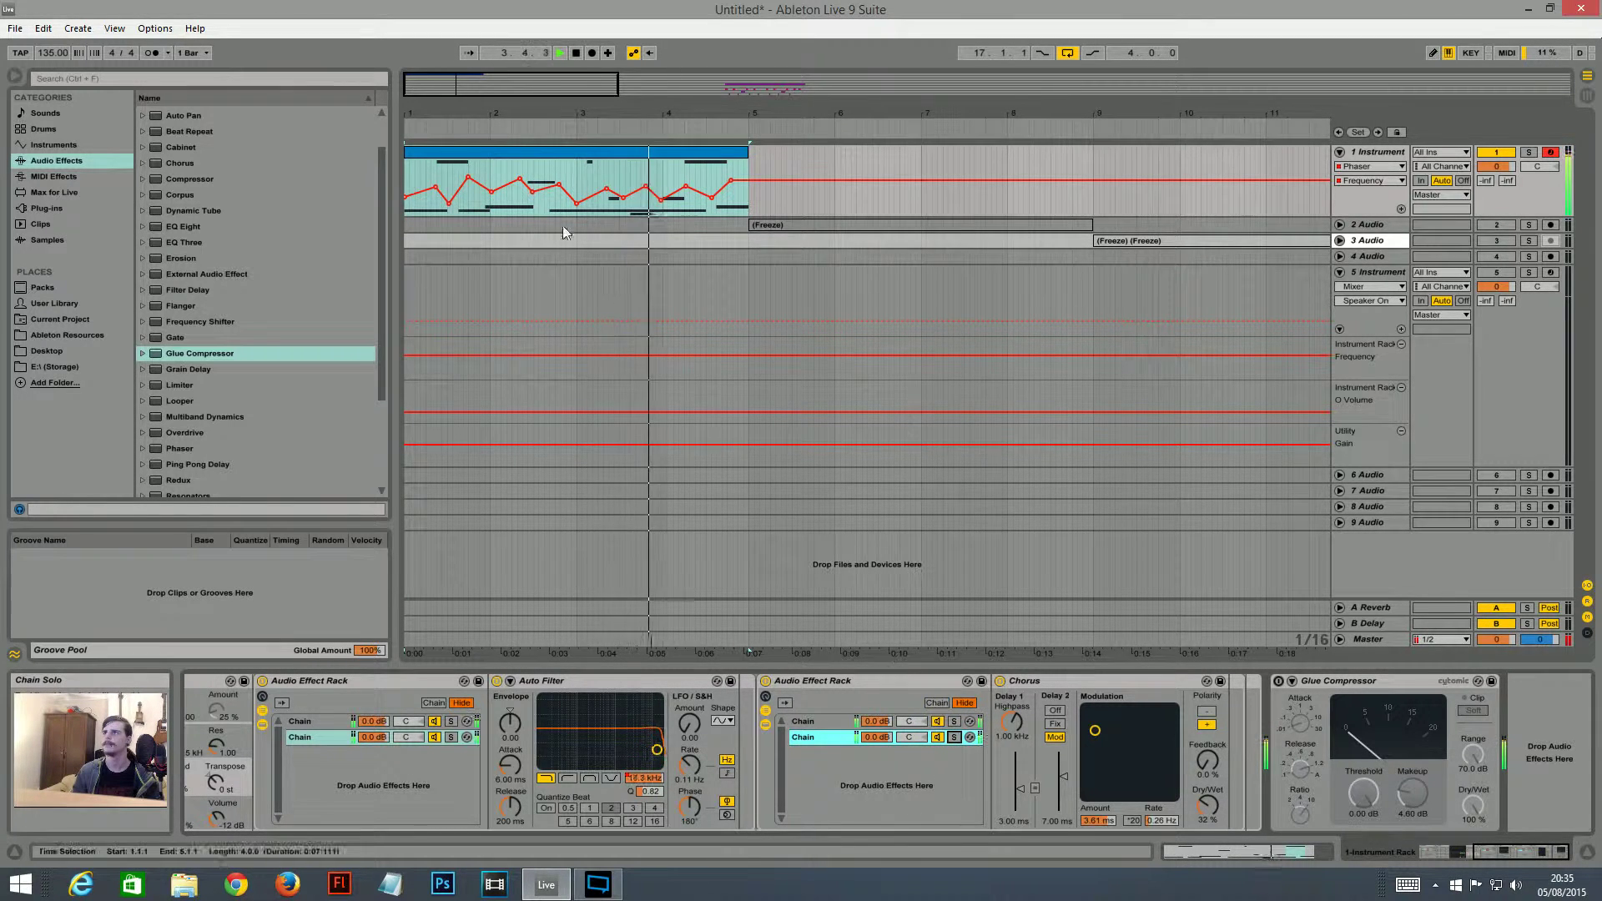
left_click_drag(459, 81, 458, 52)
left_click_drag(515, 113, 516, 120)
key("space")
- Turn on the Glue Compressor at the end of the chain and audition the clip, switching the compressor off and on to compare
left_click(1278, 680)
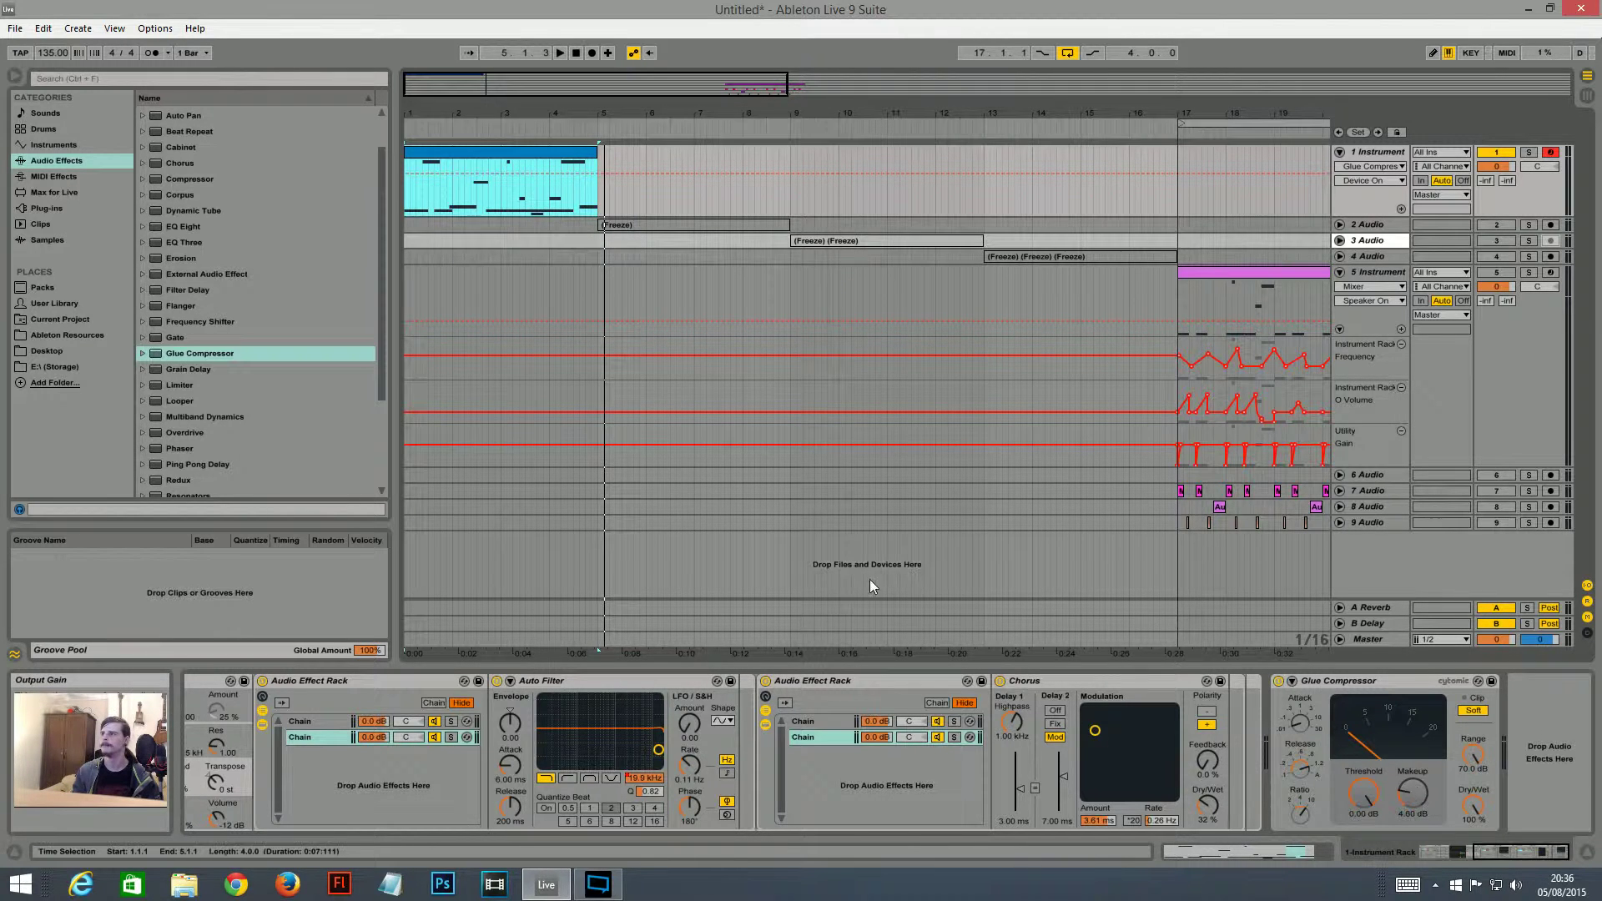
key("space")
left_click_drag(407, 80, 407, 130)
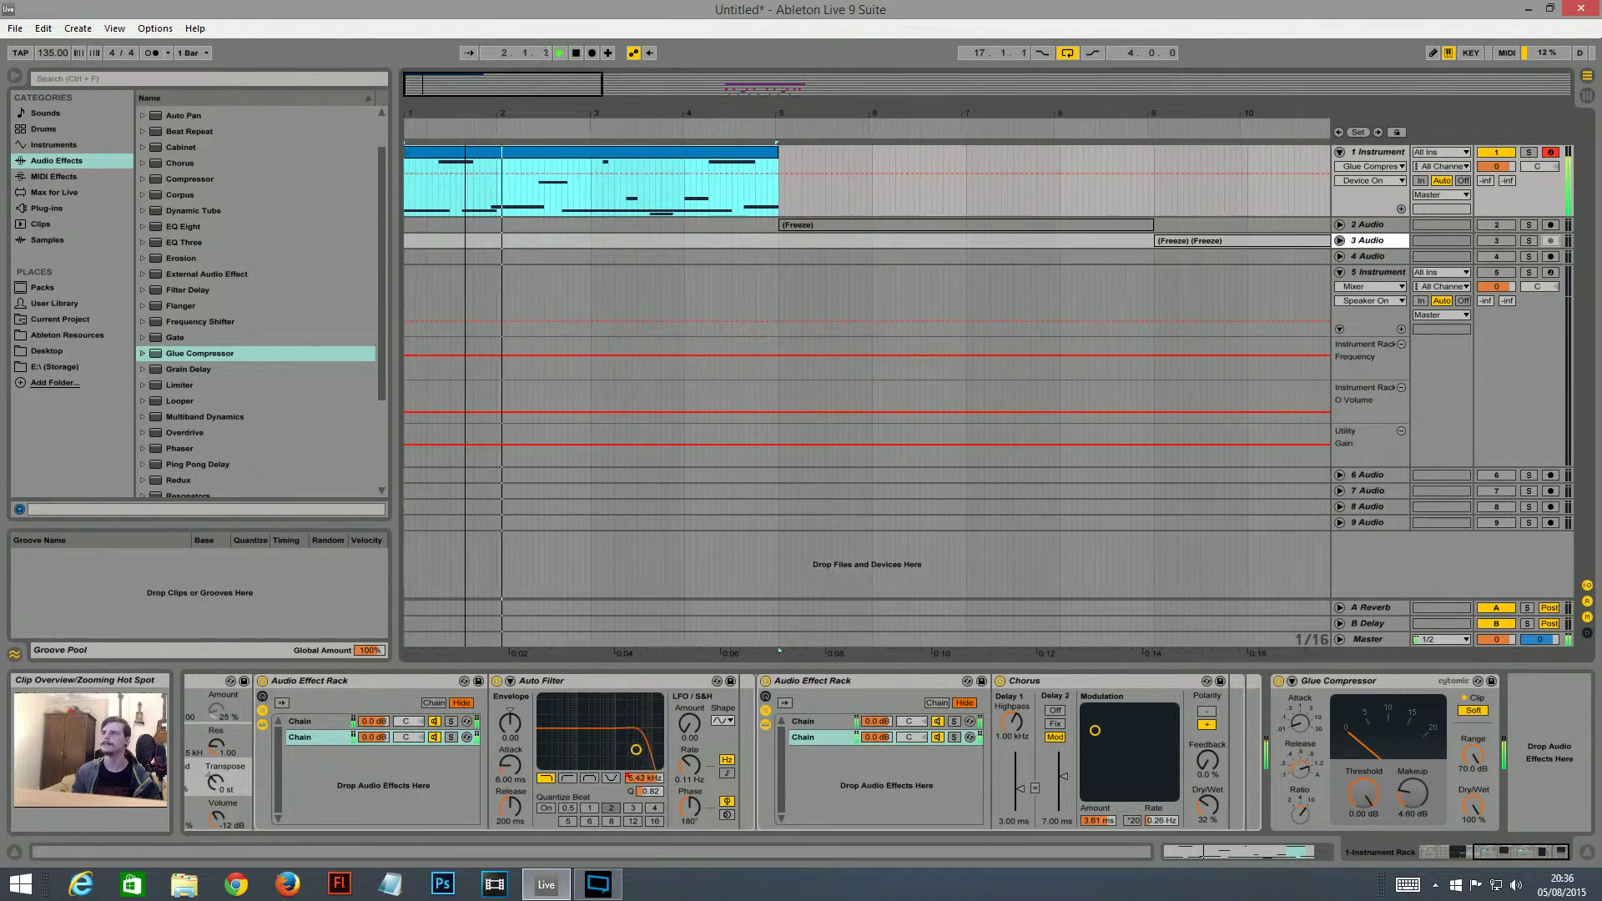
left_click(1278, 682)
left_click(1279, 681)
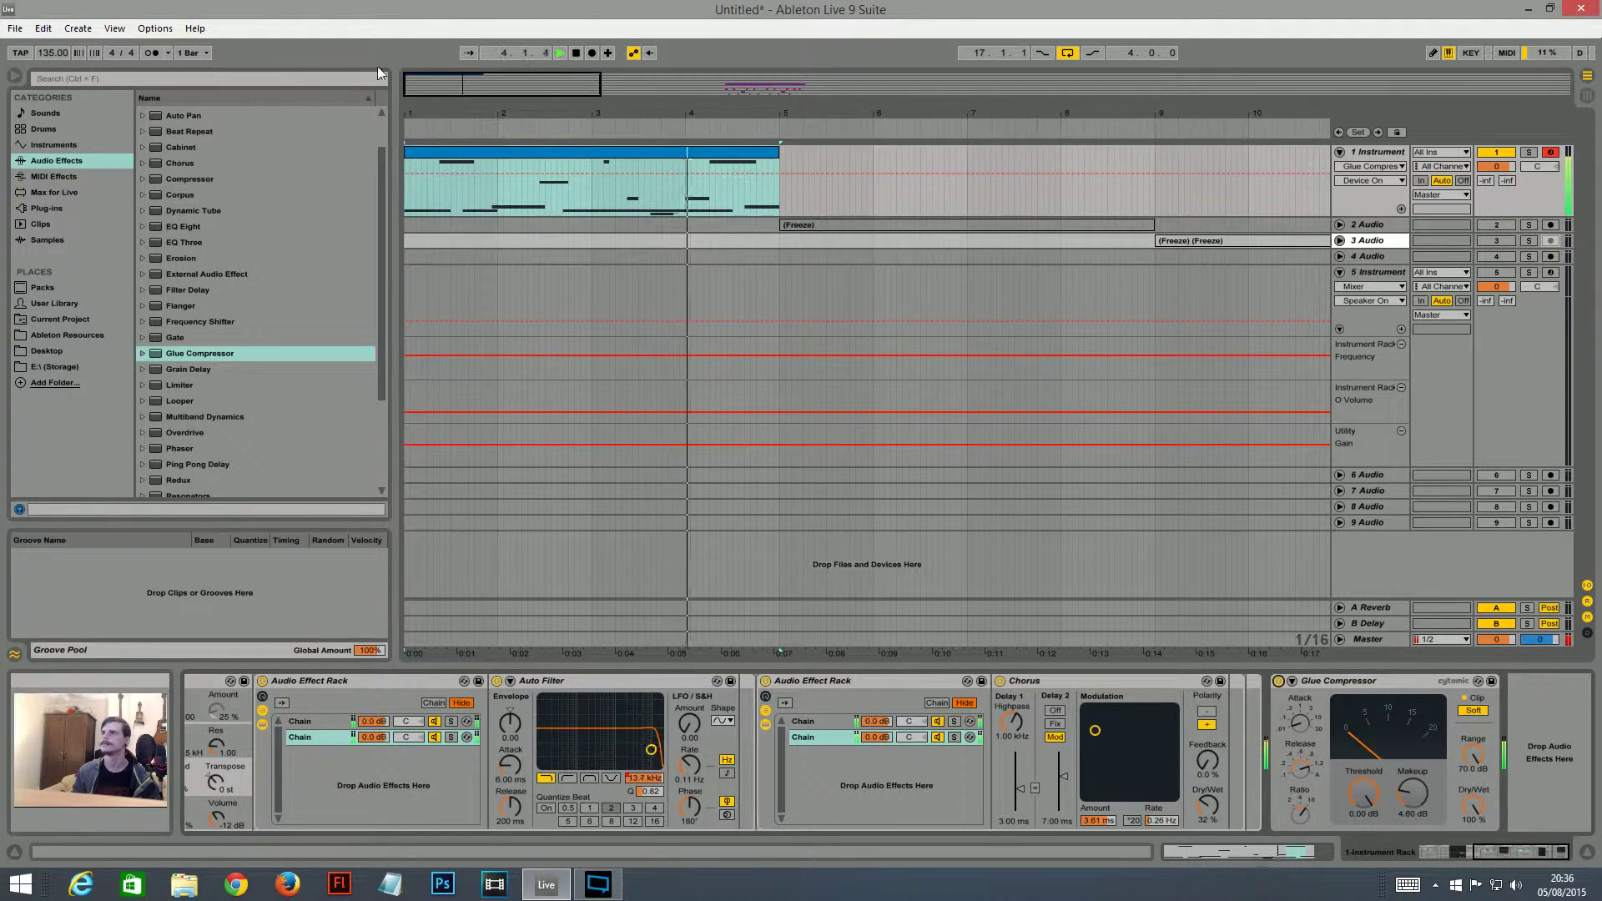
left_click_drag(718, 140, 716, 122)
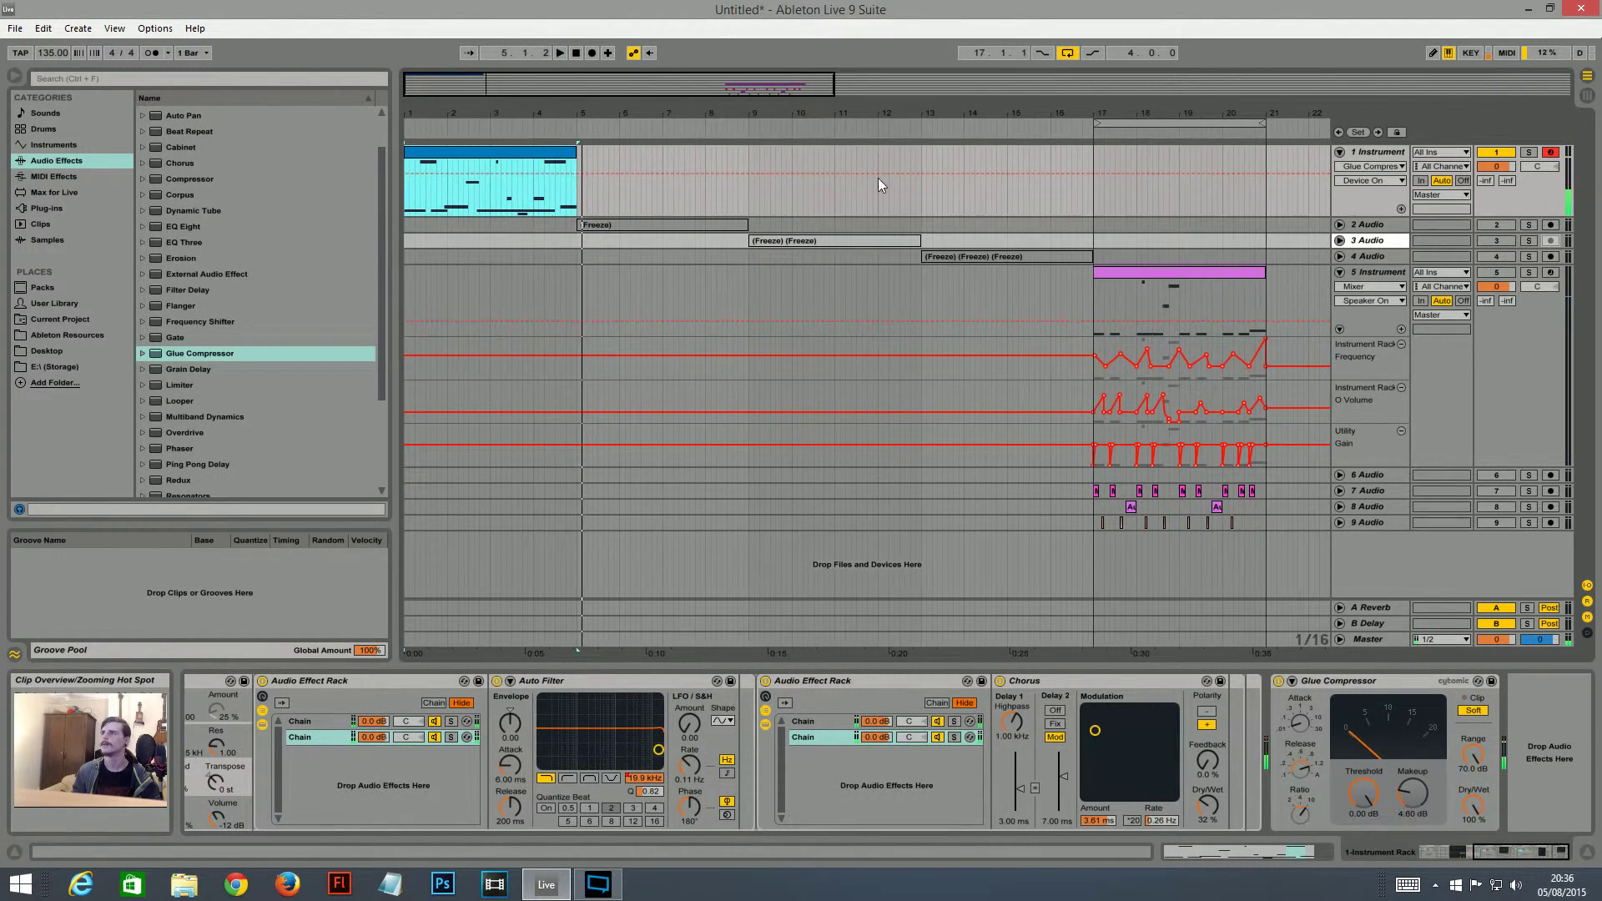
- Turn off the 1 Instrument track, deactivate its MIDI clip and fold the track
left_click(1370, 227)
left_click(1339, 152)
left_click(1339, 152)
left_click(1498, 151)
right_click(533, 152)
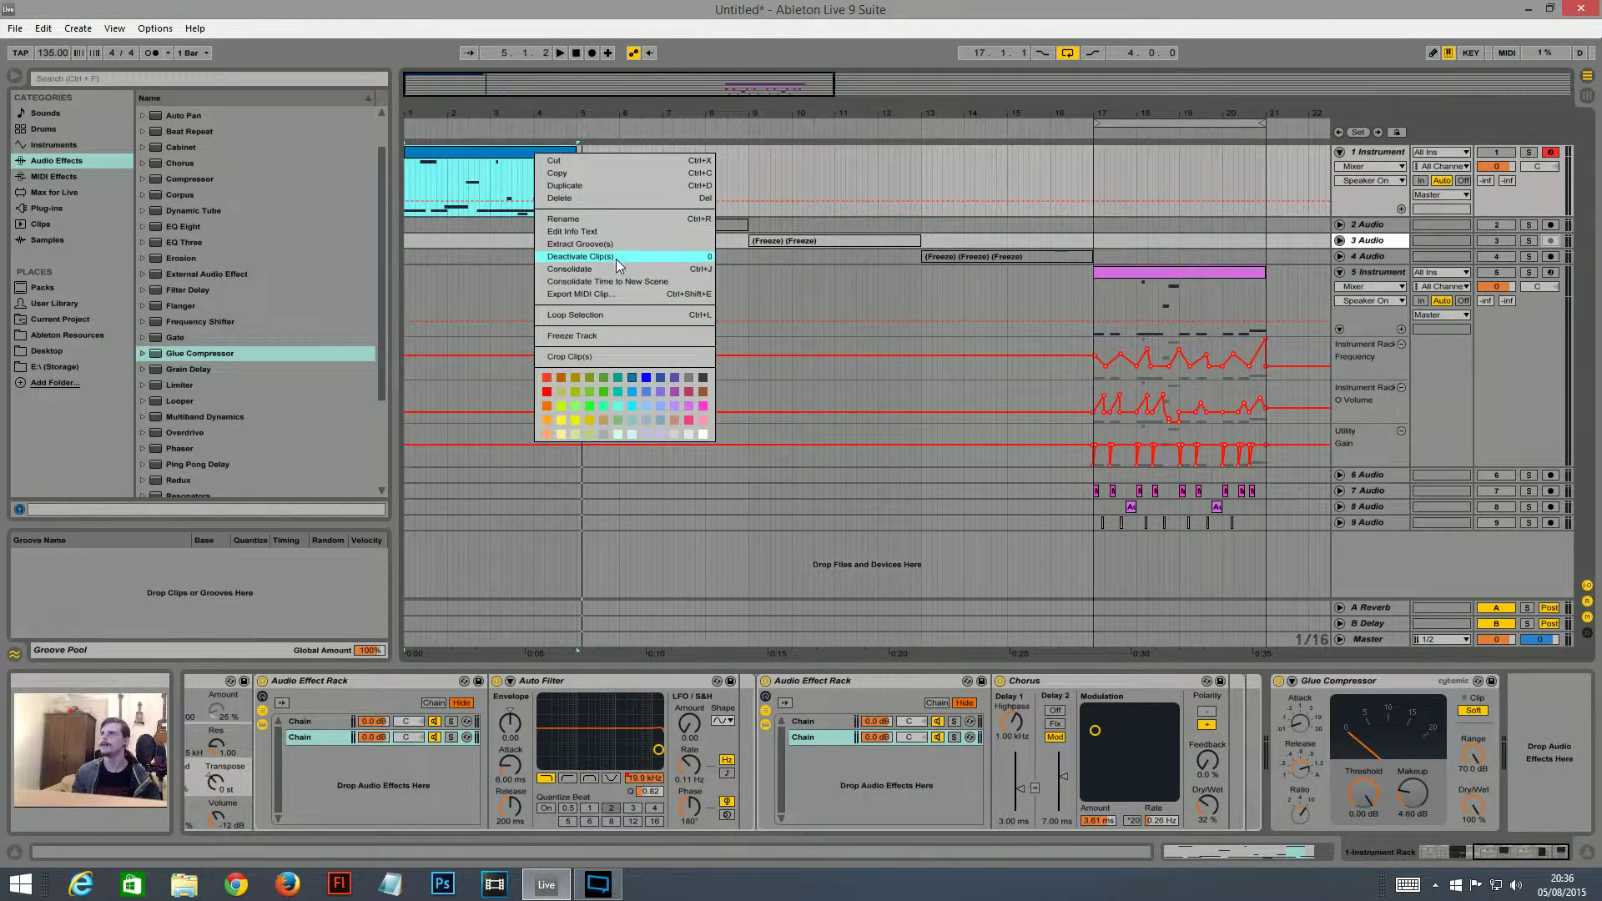
left_click(614, 257)
left_click(1339, 152)
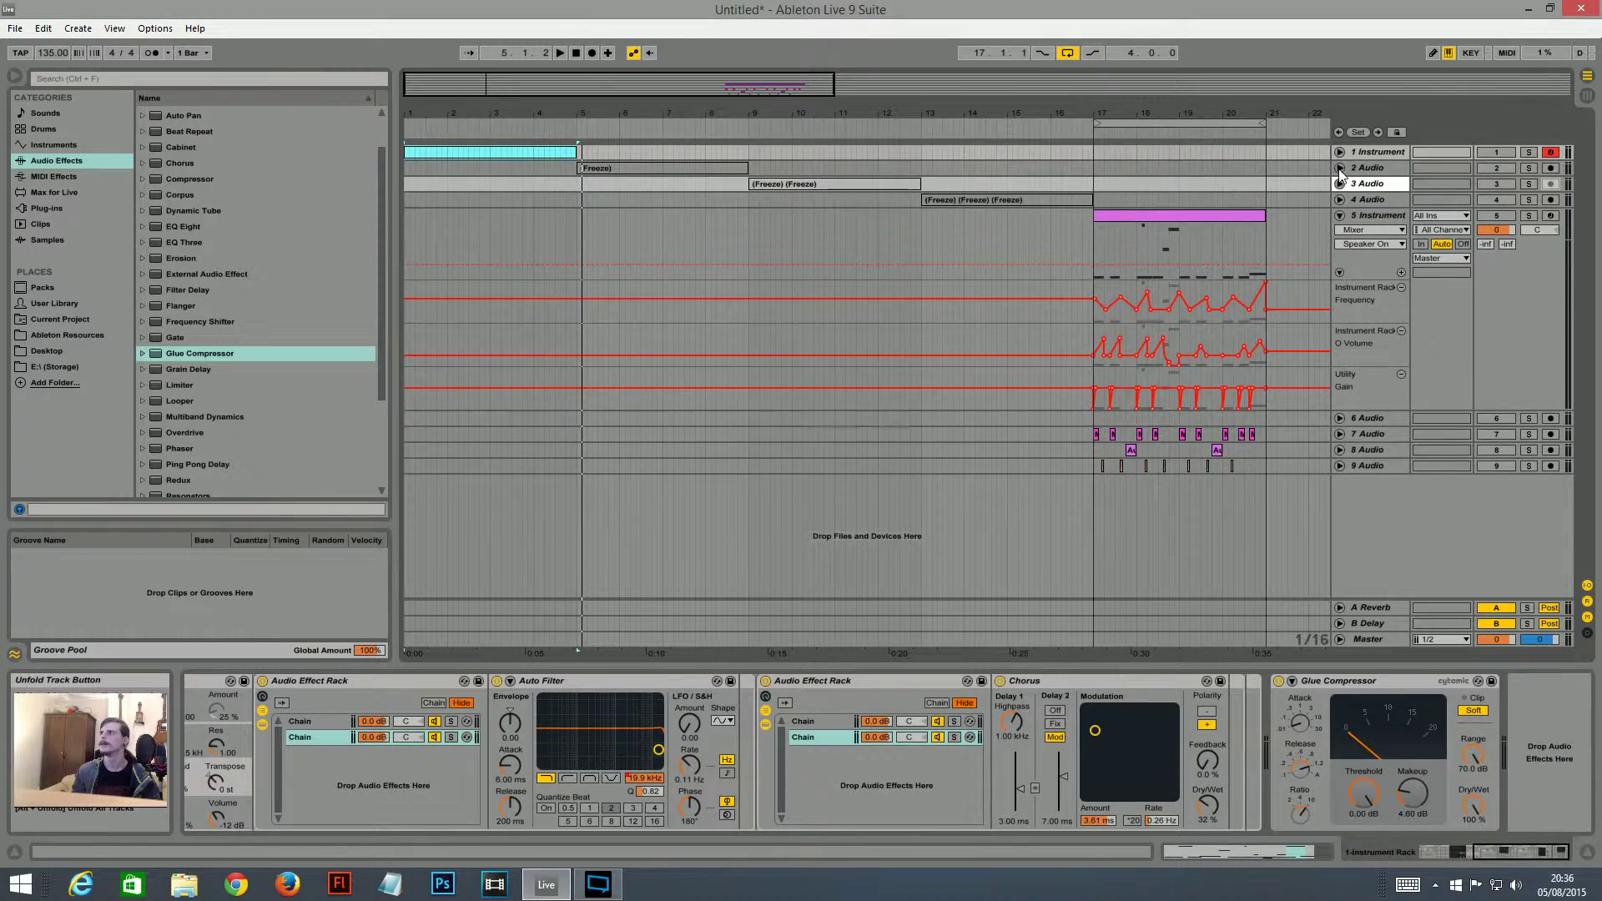
- Unfold the 2 Audio track and activate its (Freeze) clip
left_click(1339, 168)
left_click(712, 173)
key("0")
right_click(693, 171)
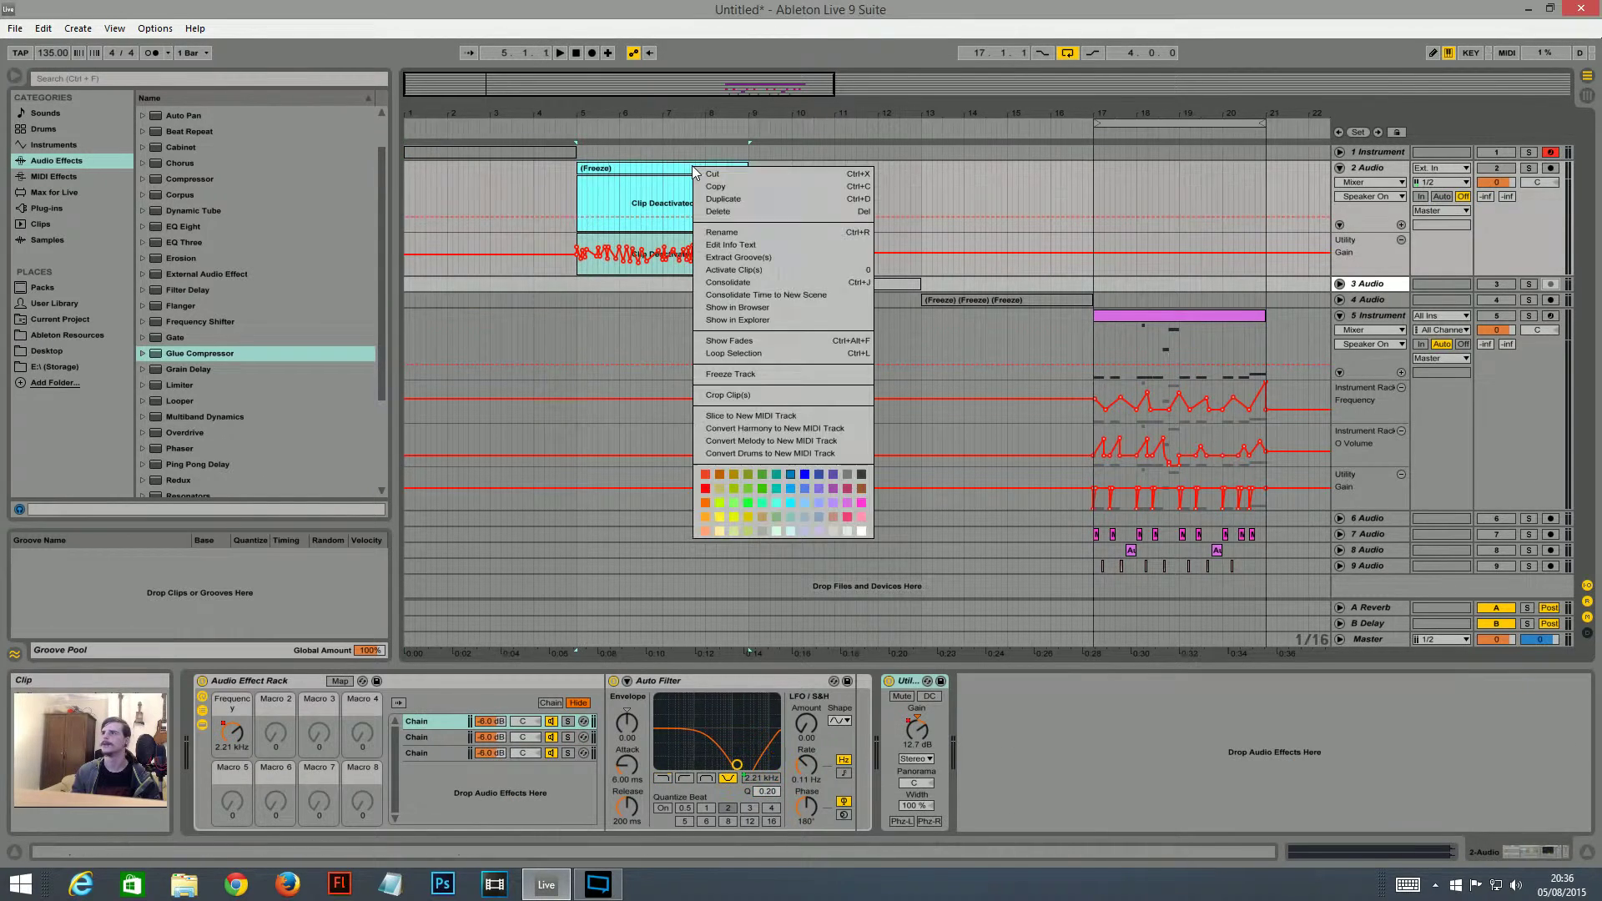
left_click(754, 272)
left_click_drag(570, 75, 569, 124)
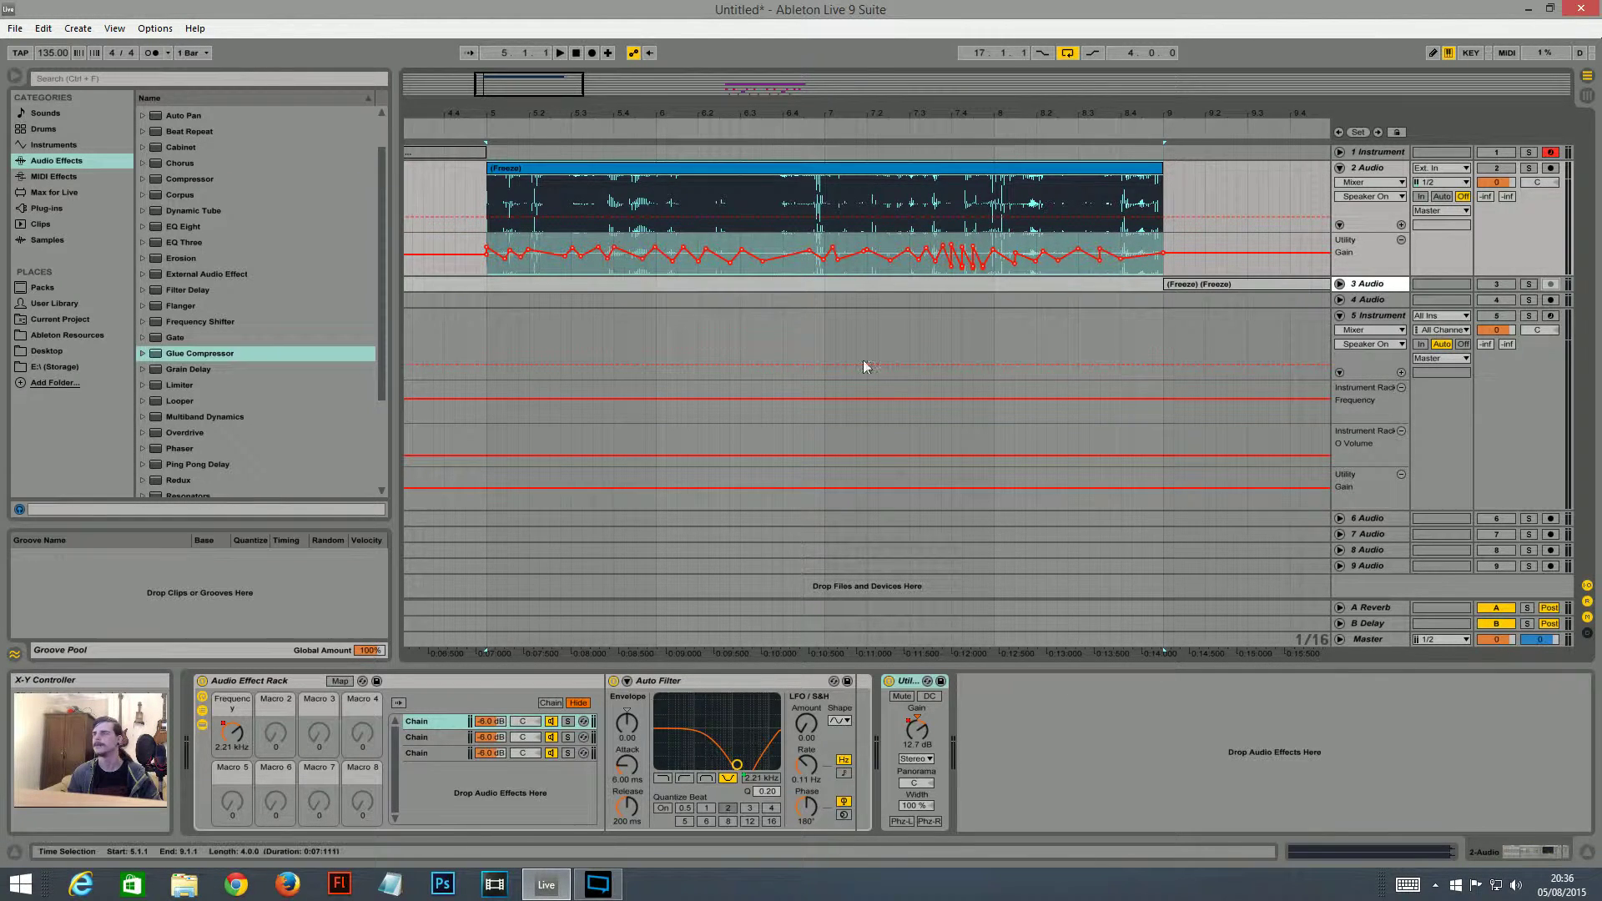
- Examine the 2 Audio device chain: the Audio Effect Rack with its three chains and the Utility after it
left_click(1233, 287)
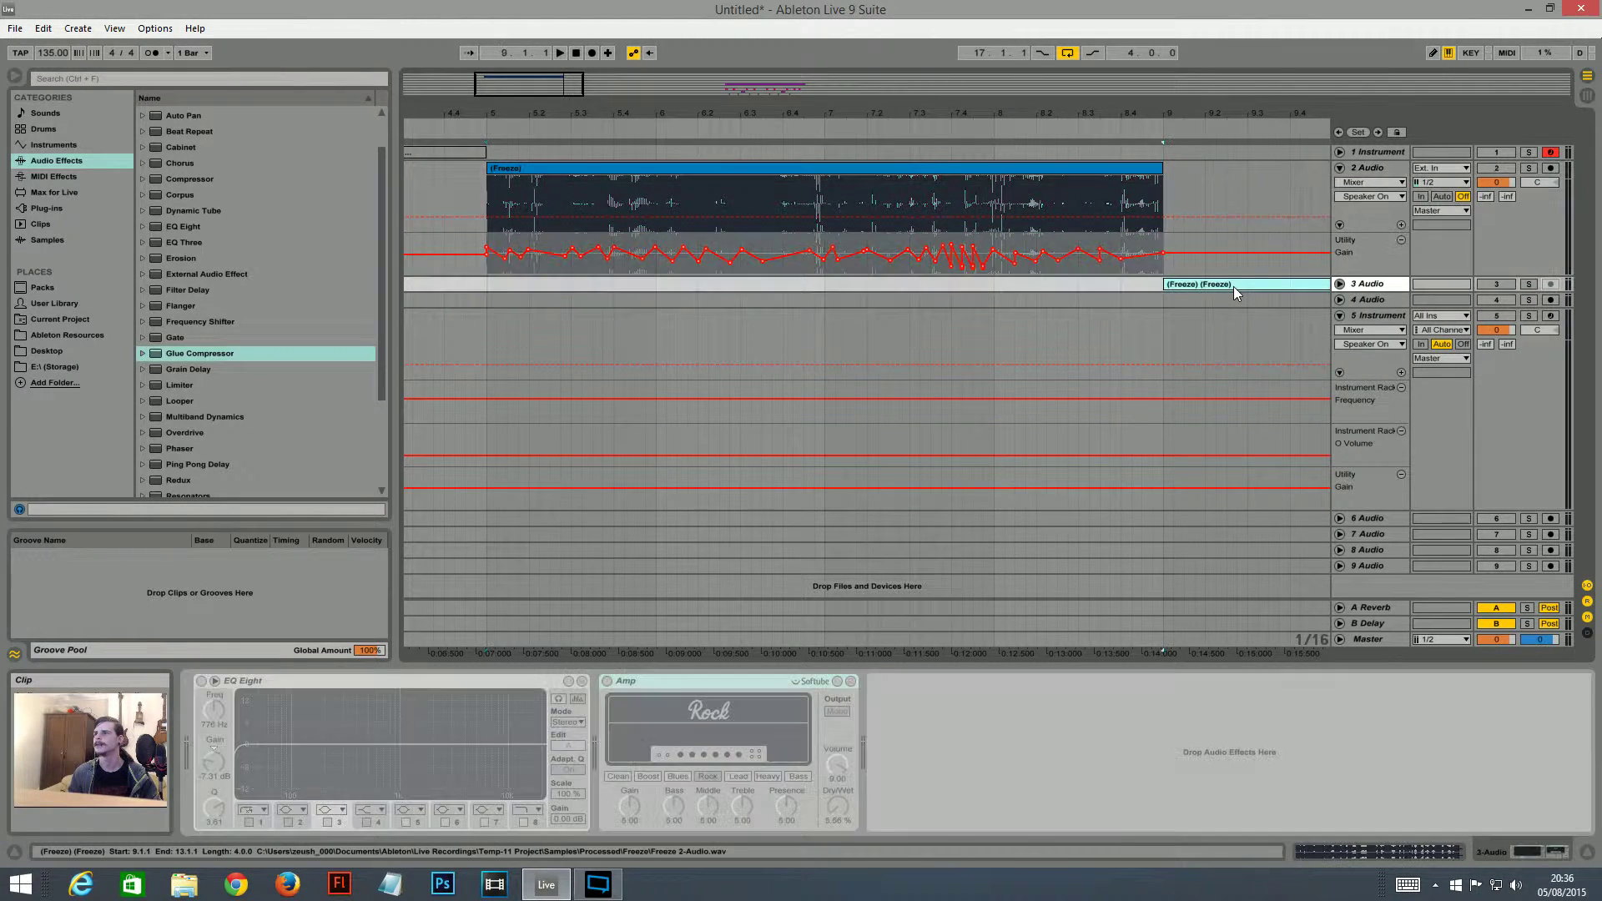
left_click(899, 166)
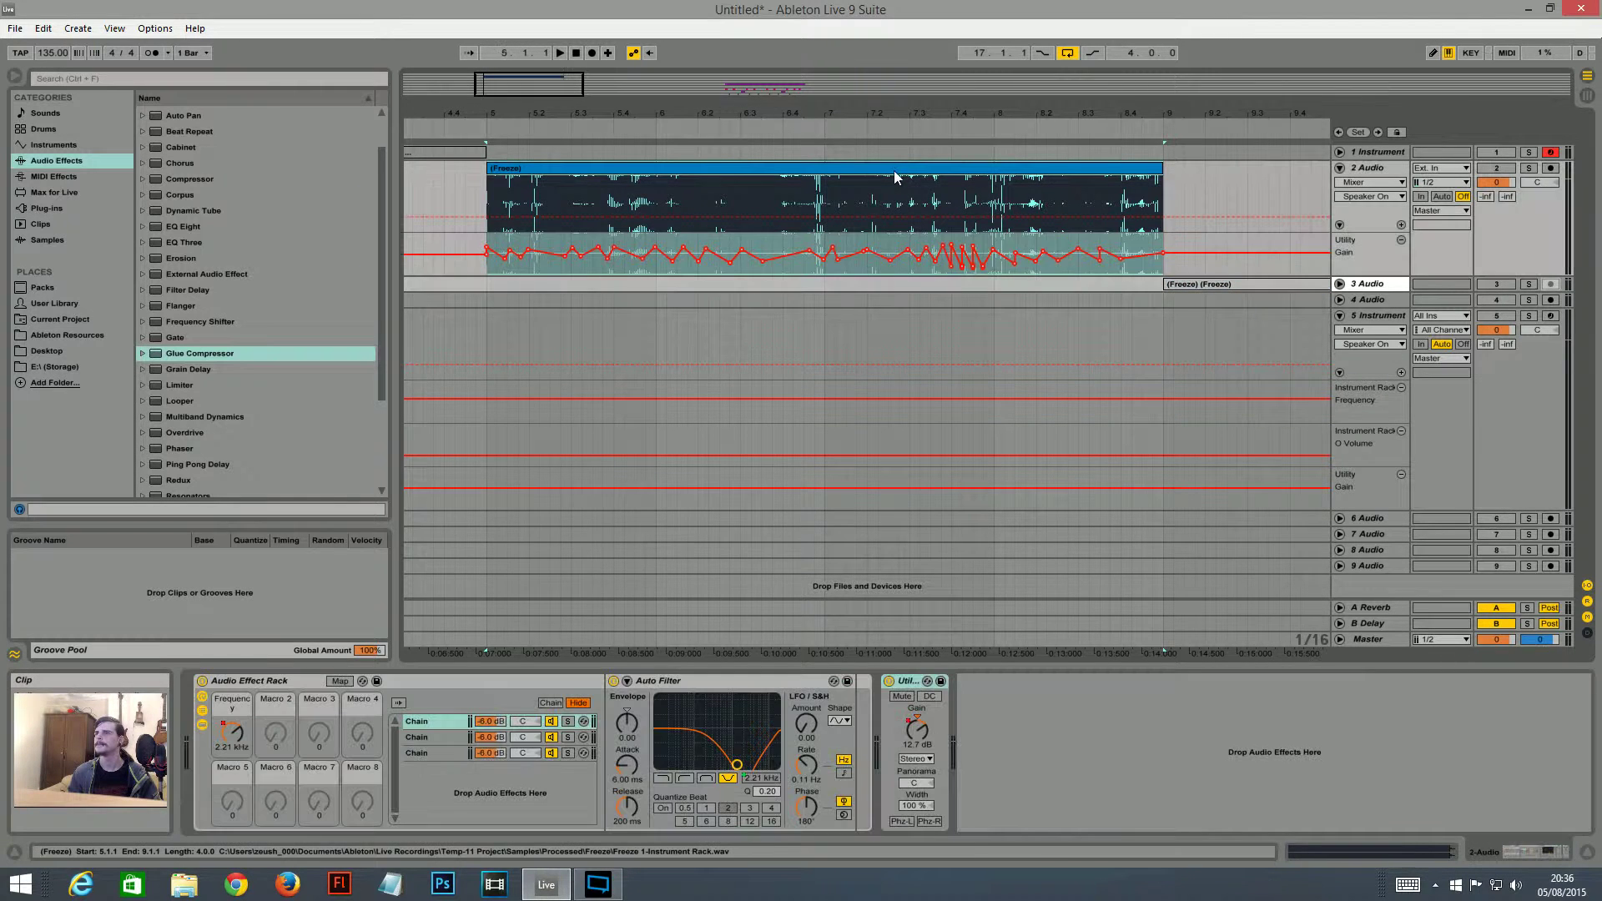
left_click(425, 755)
left_click(428, 723)
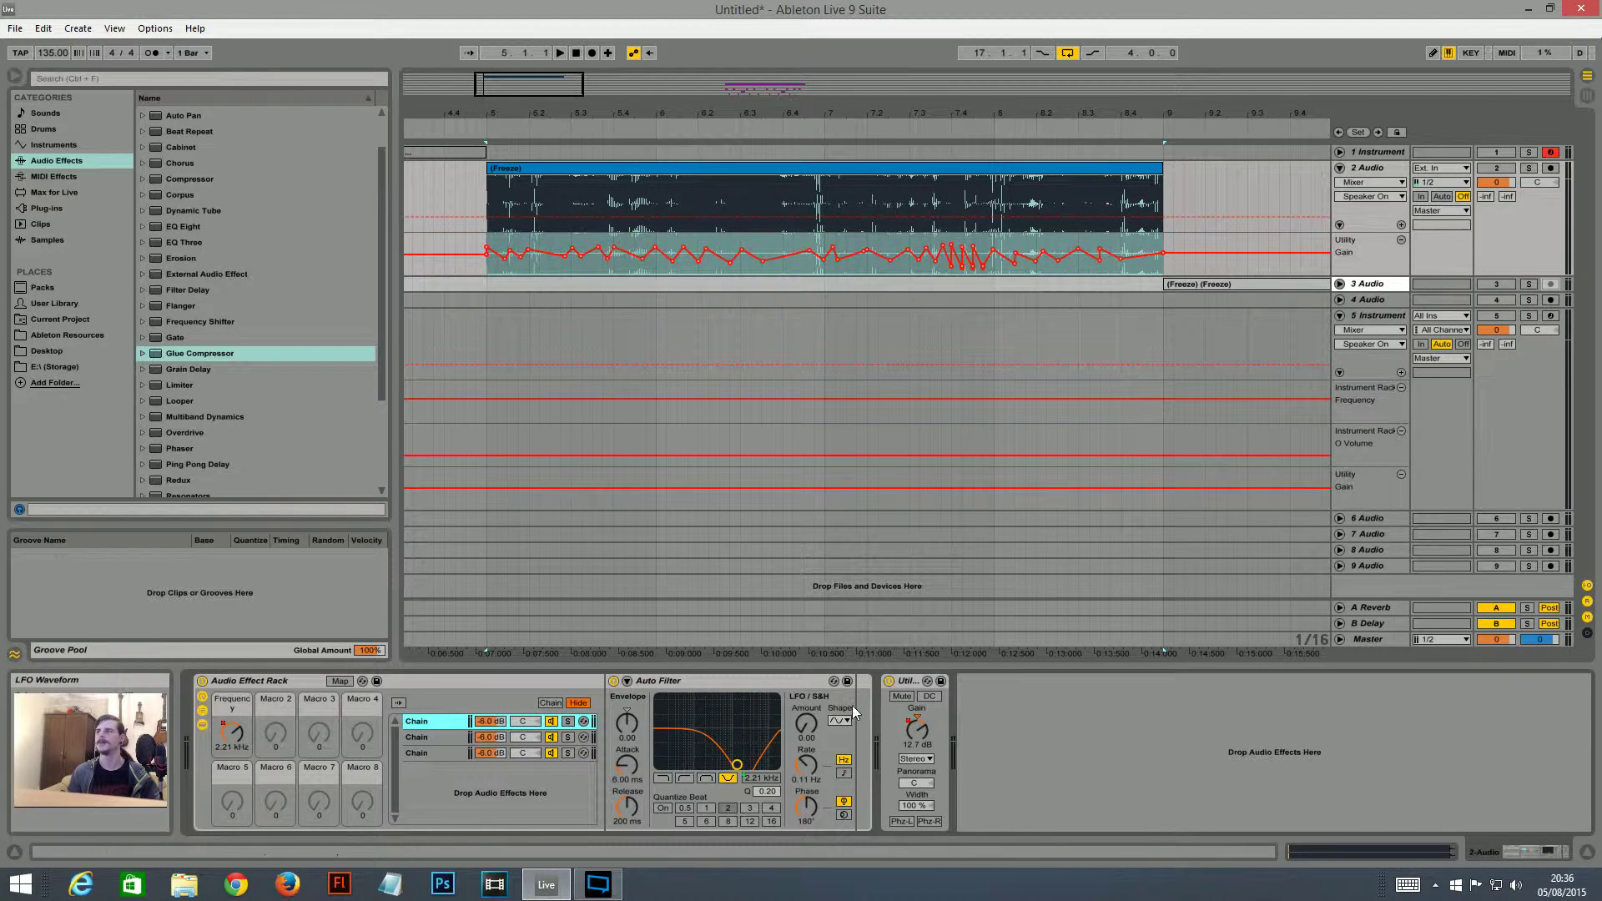
left_click(913, 684)
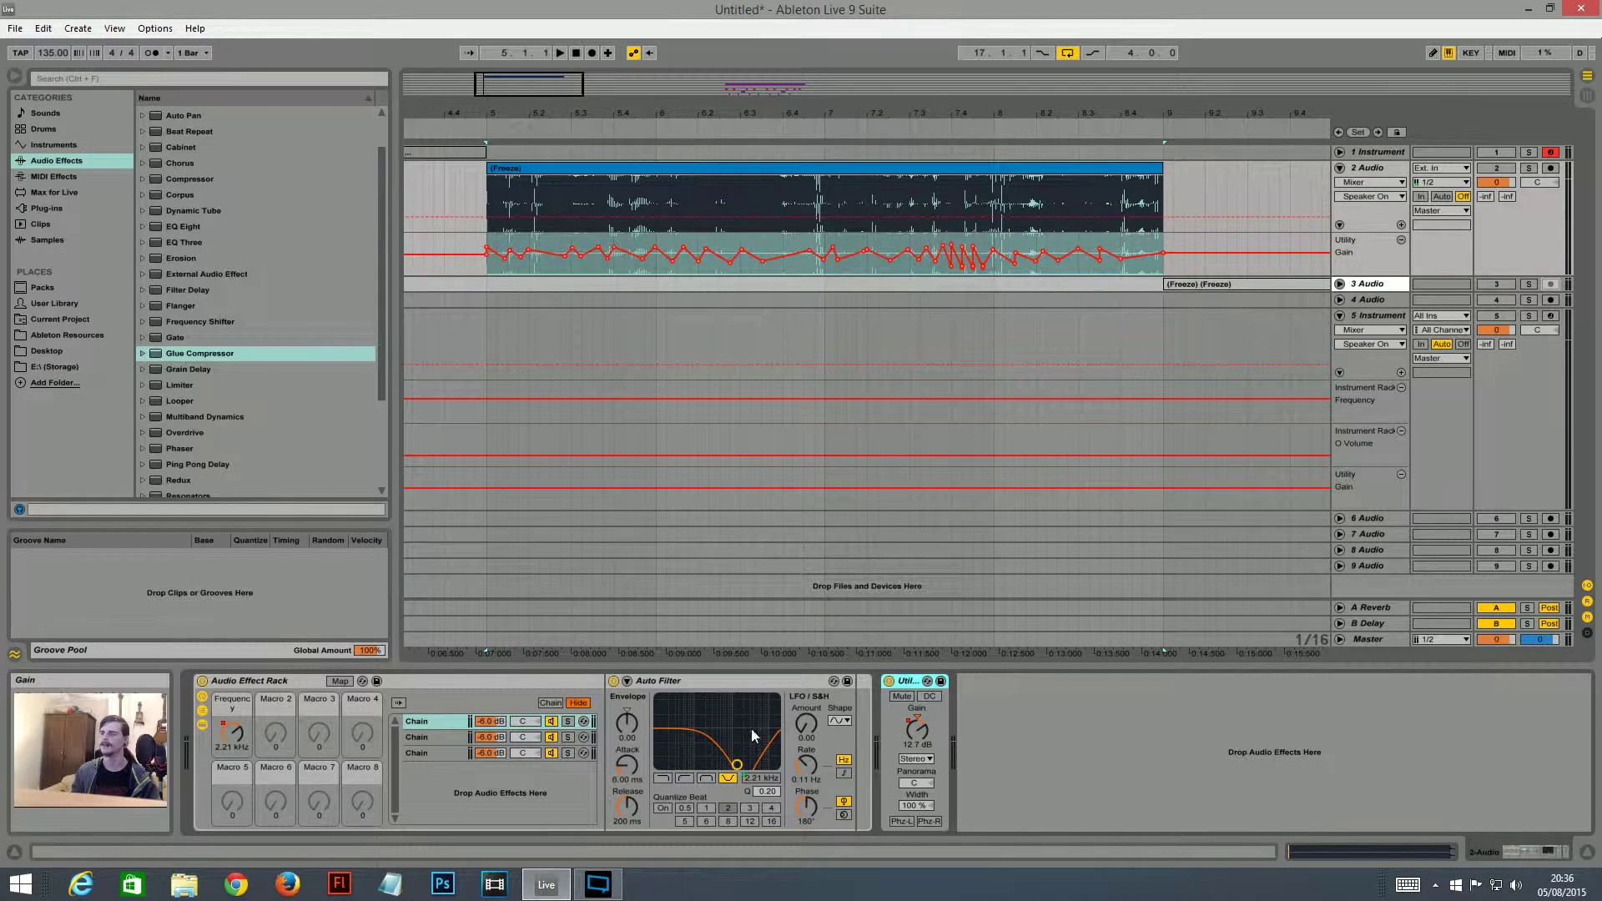
left_click(361, 677)
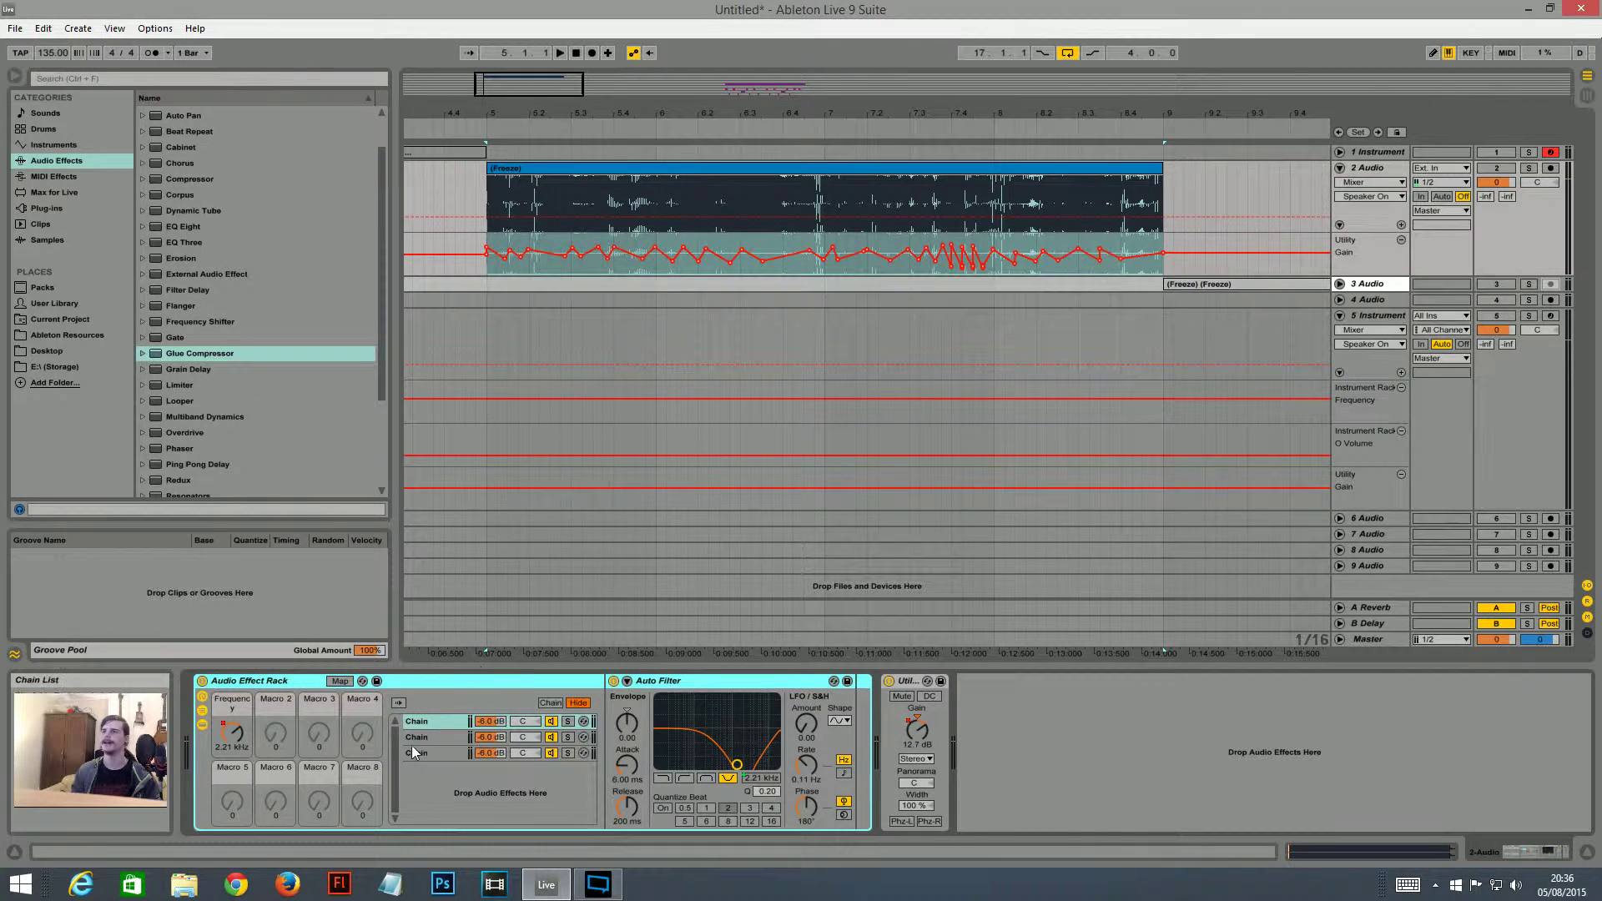
left_click(911, 685)
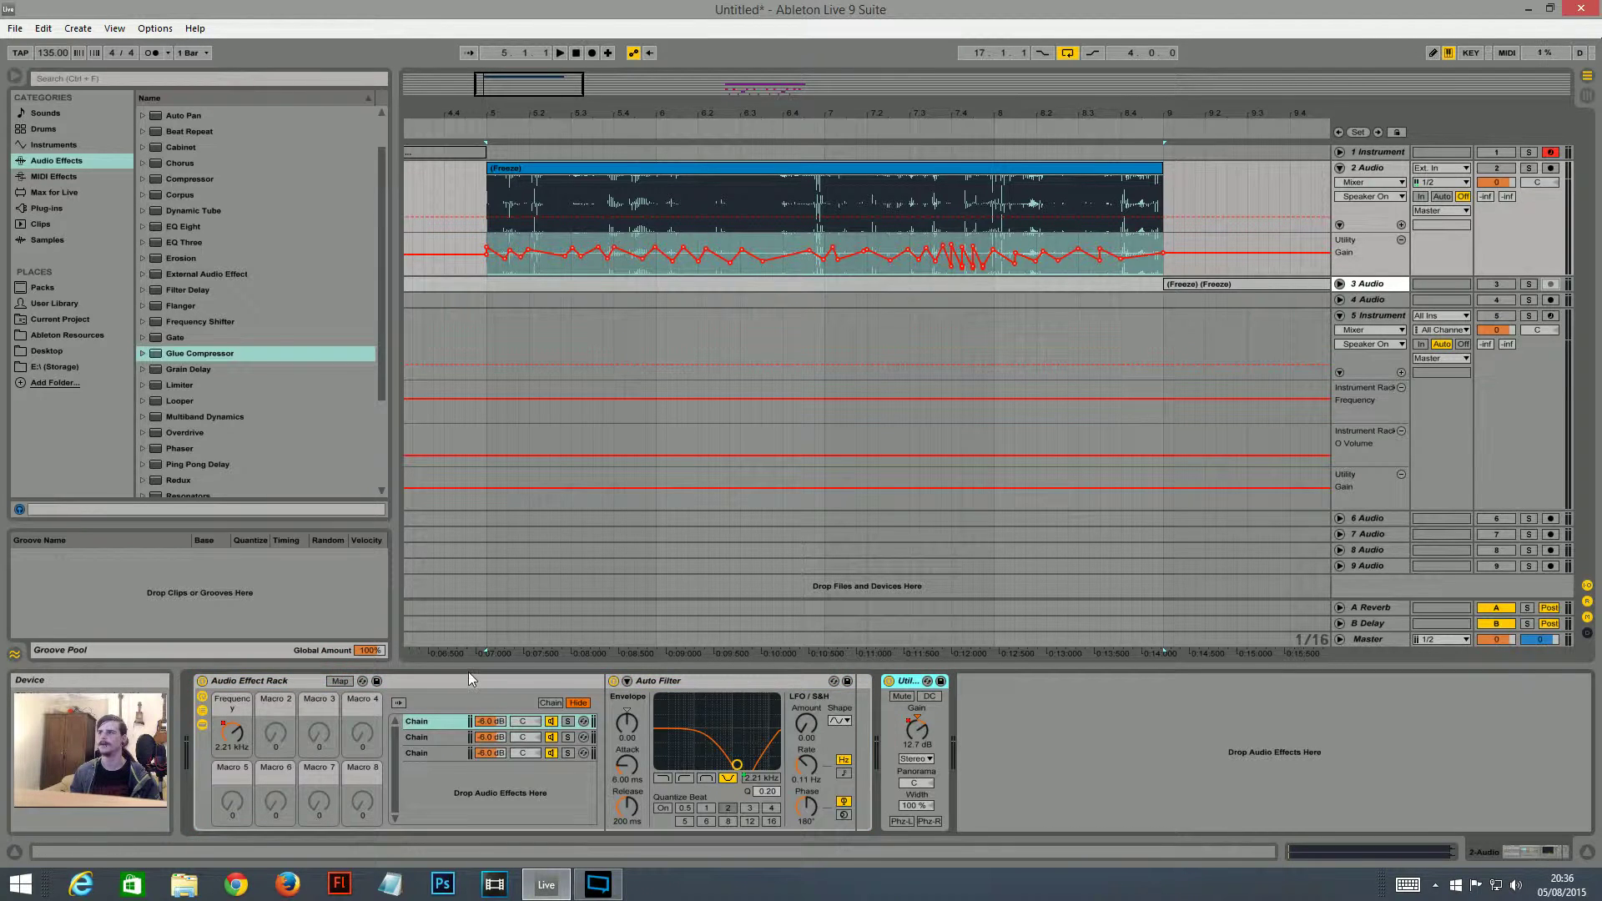
left_click(430, 683)
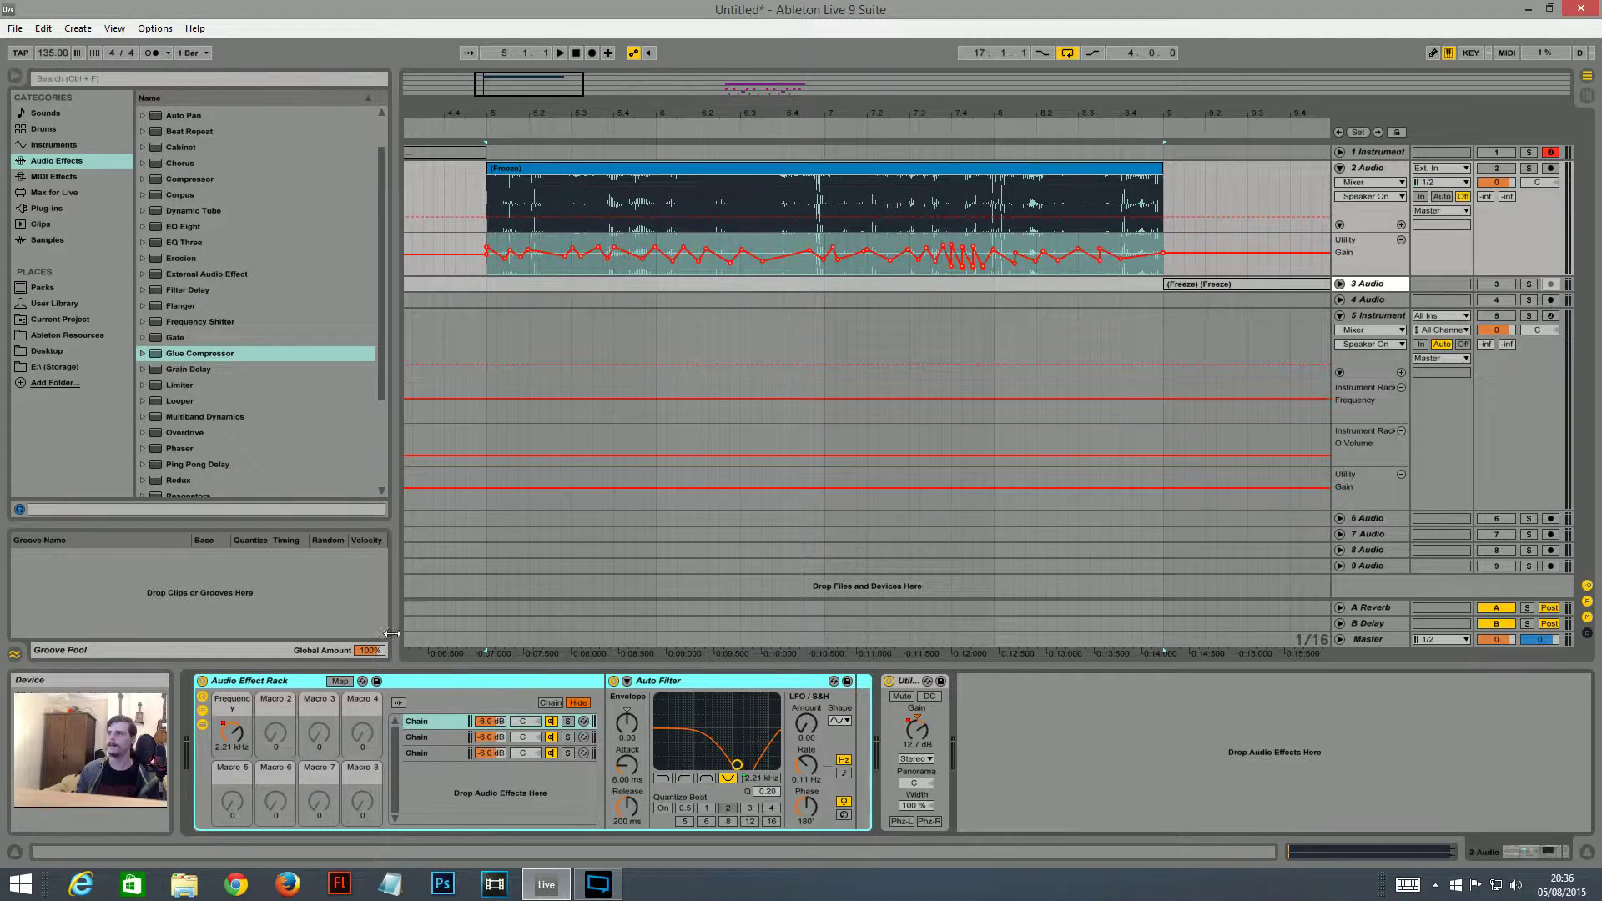
- Compare the Auto Filter types in the rack's three chains and how they relate to the Frequency macro
left_click(423, 737)
left_click(434, 720)
left_click(429, 753)
left_click(429, 737)
left_click(429, 724)
left_click(429, 734)
left_click(432, 721)
left_click(432, 732)
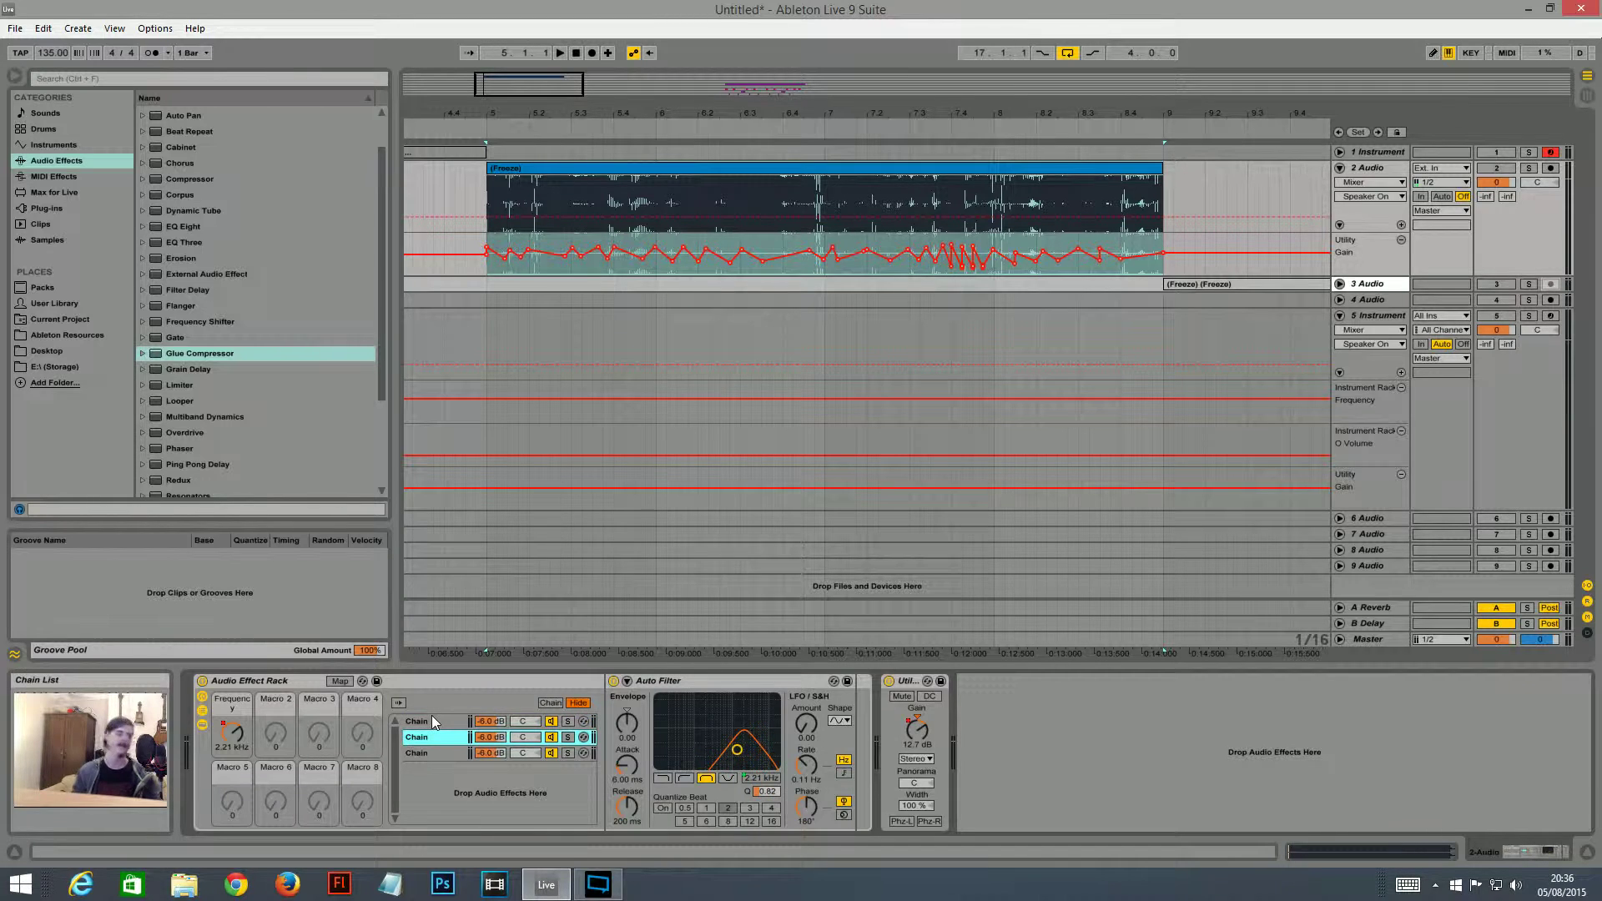
left_click(433, 721)
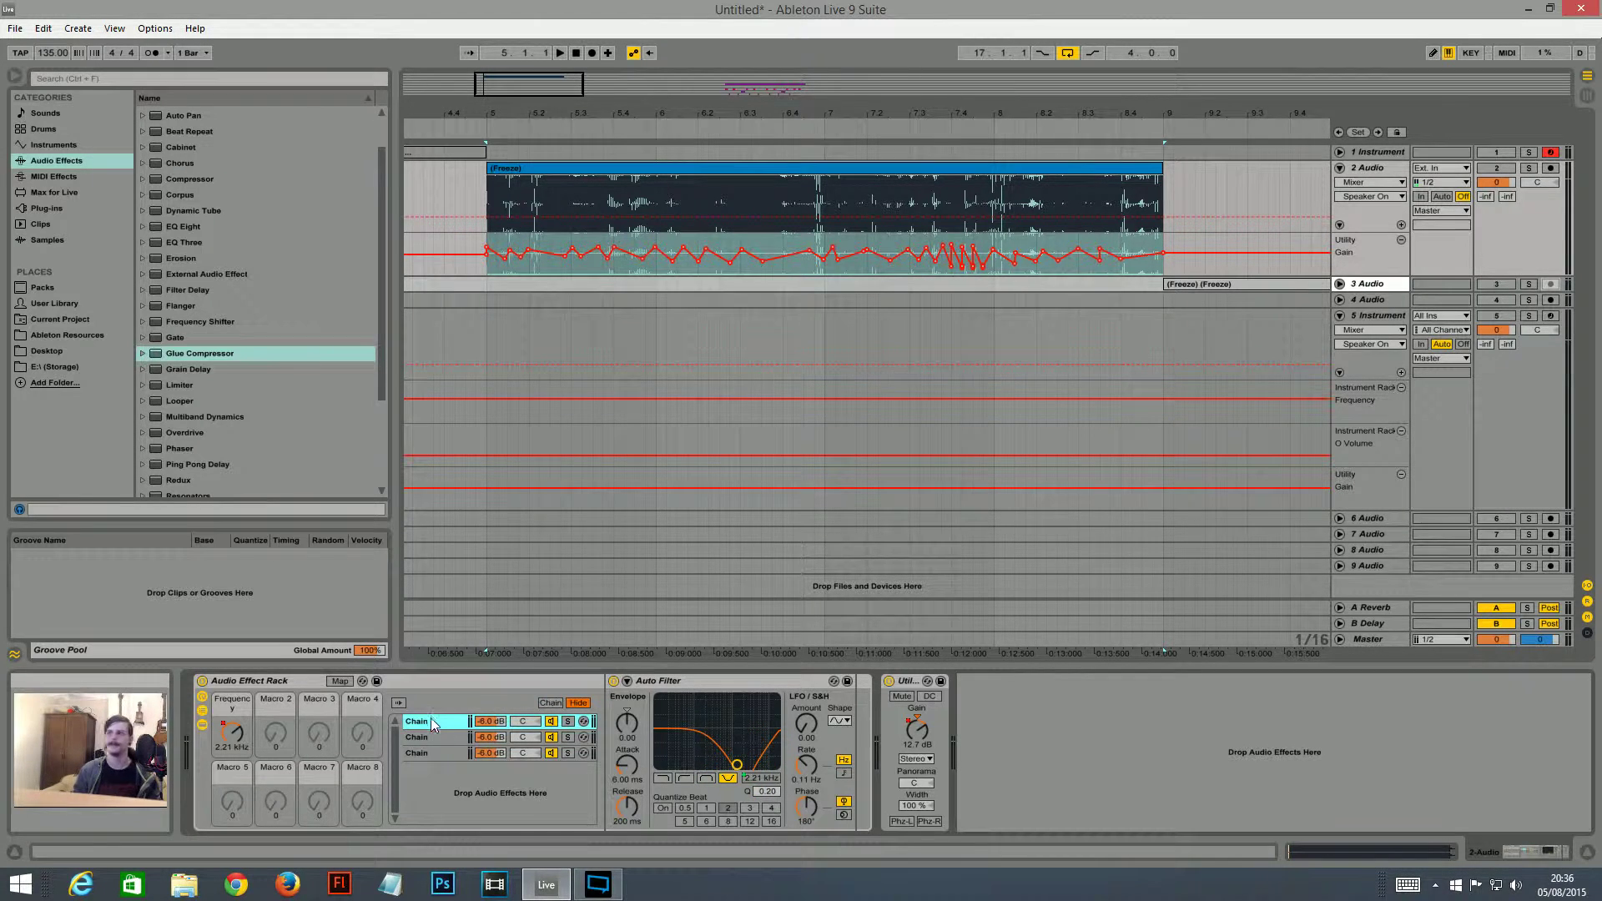
left_click(440, 737)
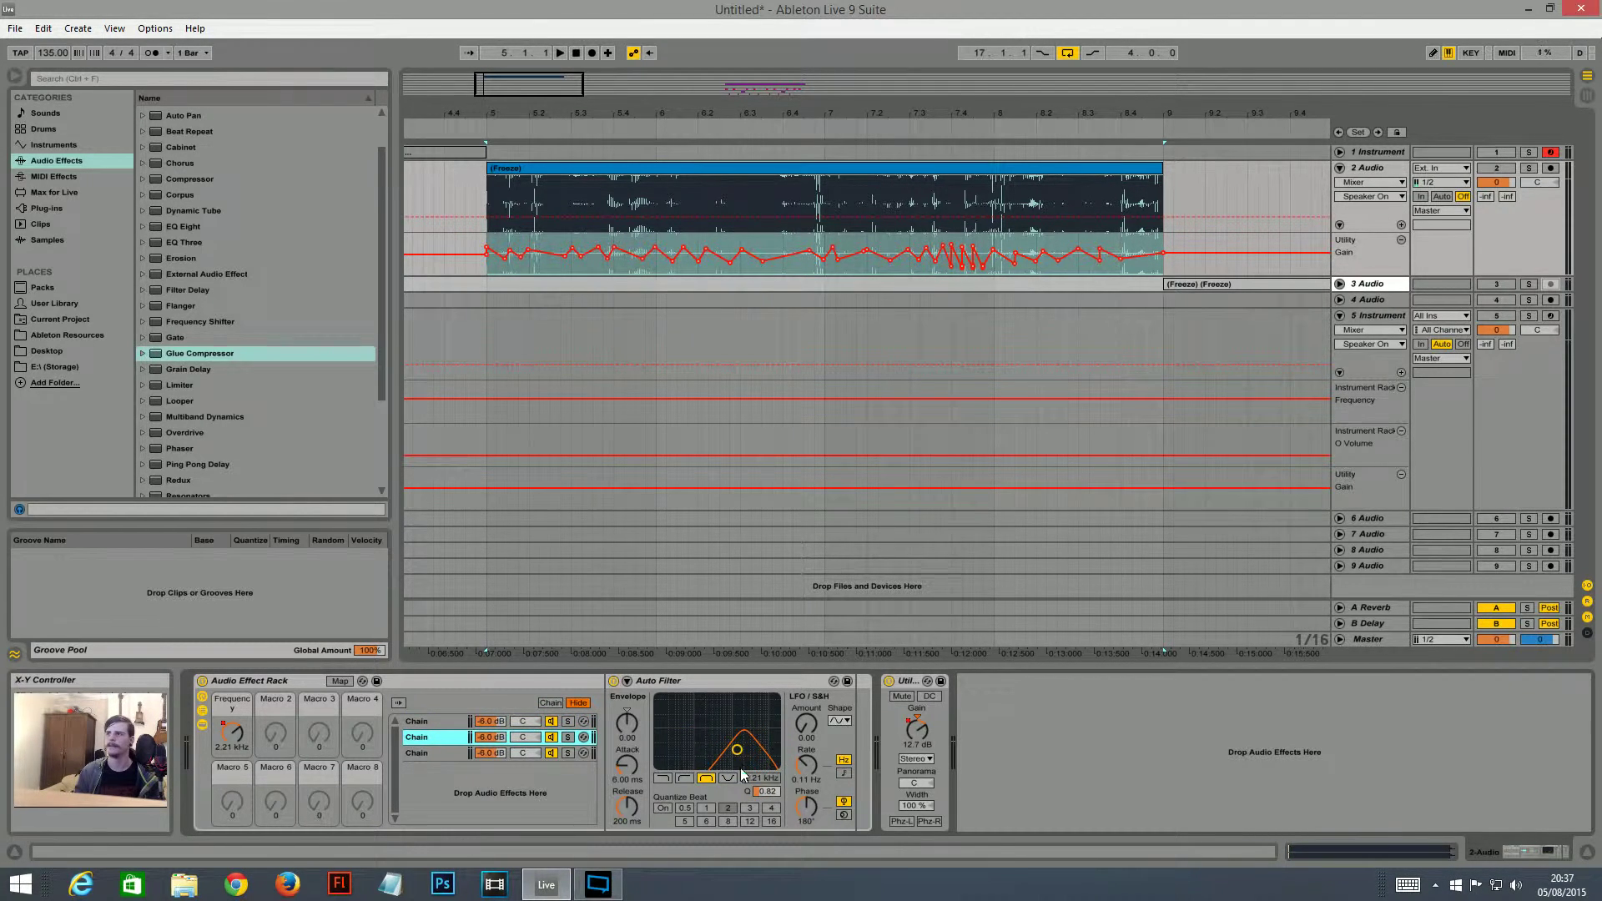
left_click(462, 723)
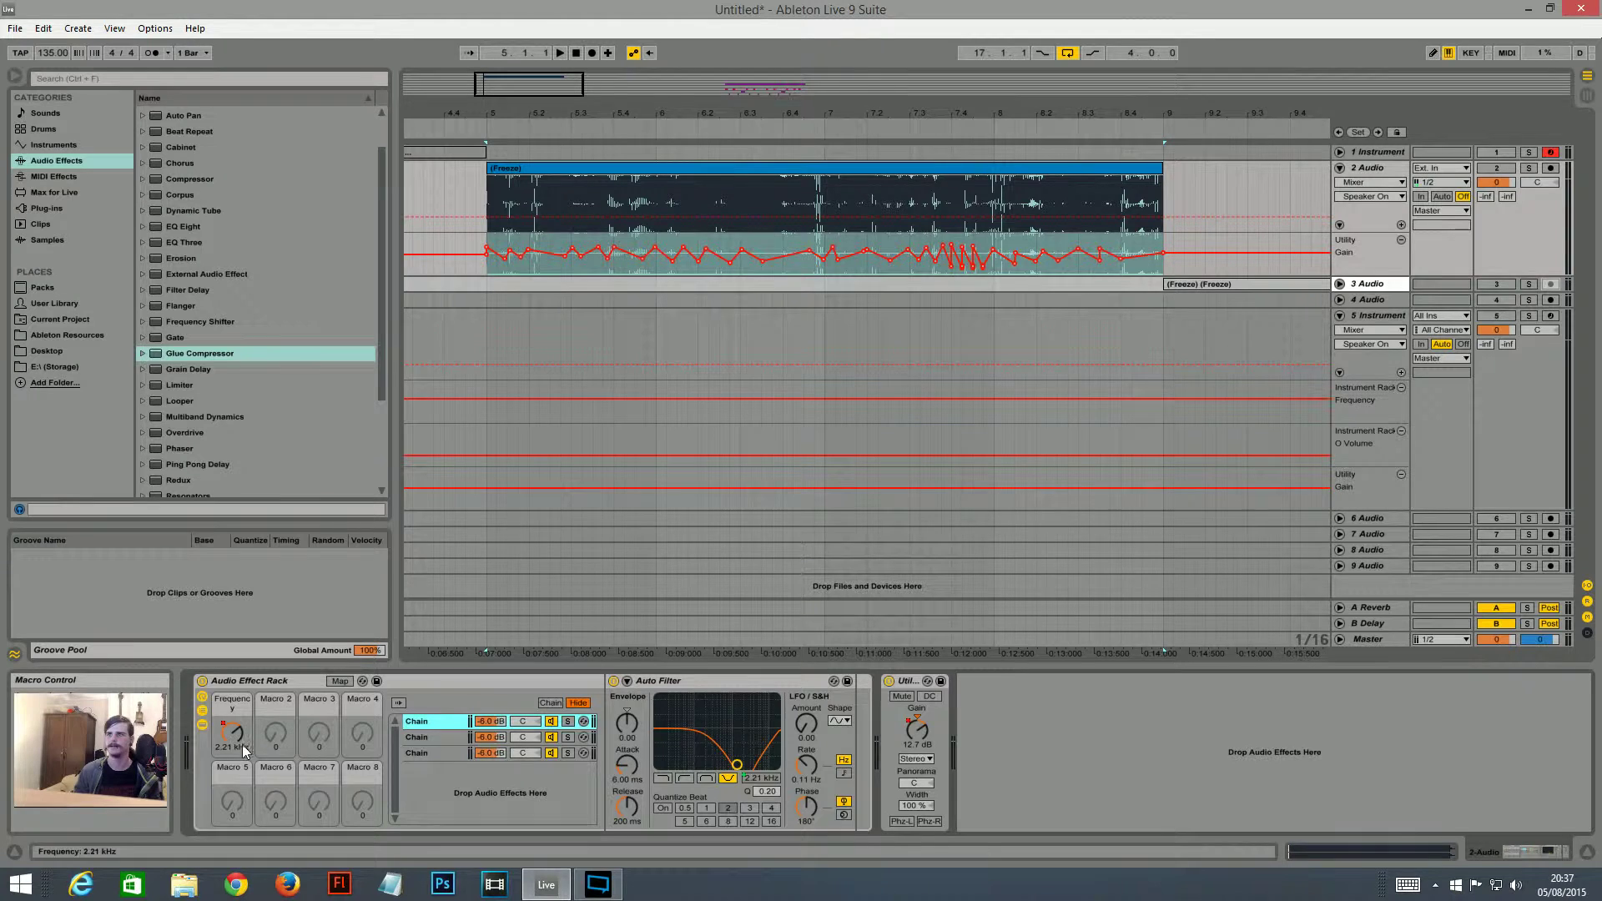
left_click(439, 734)
left_click(439, 725)
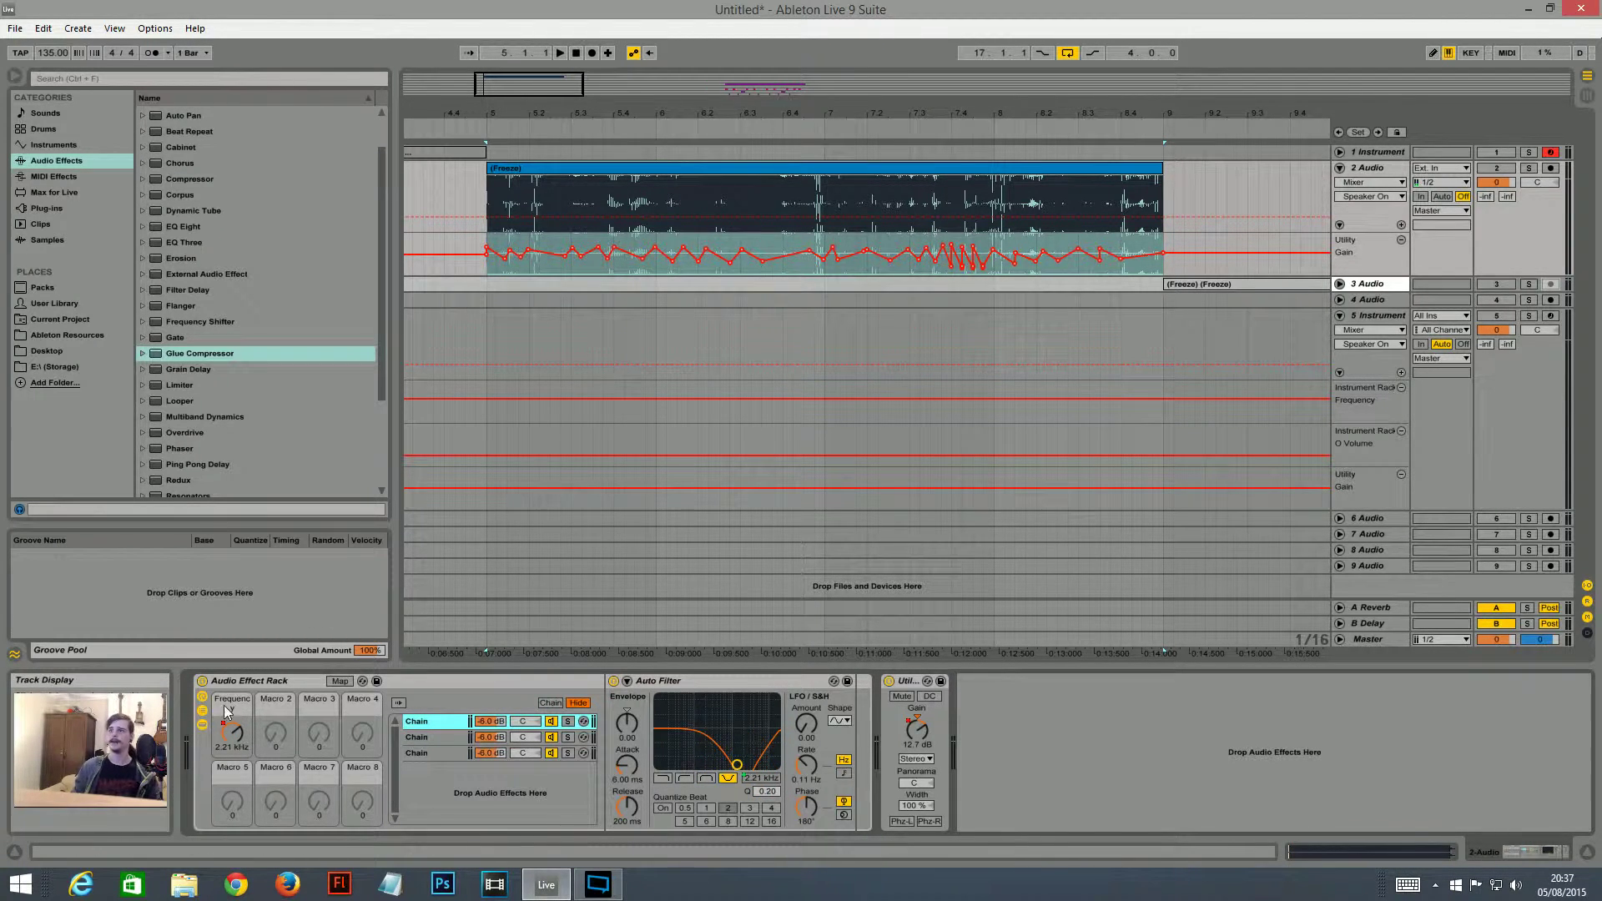
- Show the rack's Frequency macro automation on 2 Audio and move it into its own automation lane
left_click(228, 751)
left_click(798, 215)
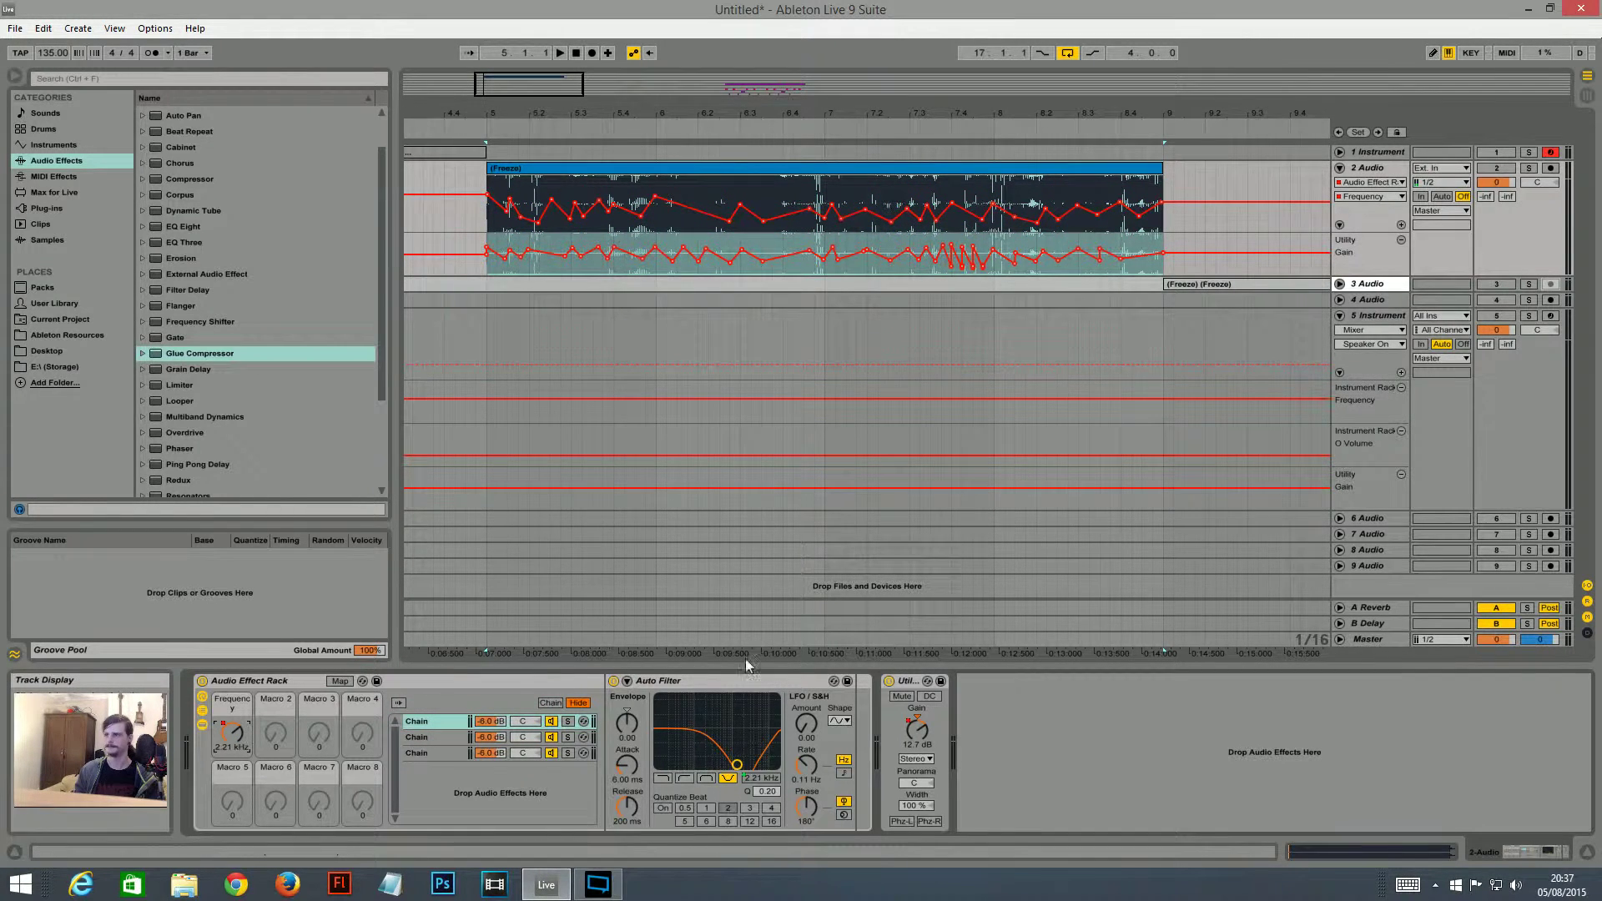
left_click(1400, 225)
left_click(487, 265)
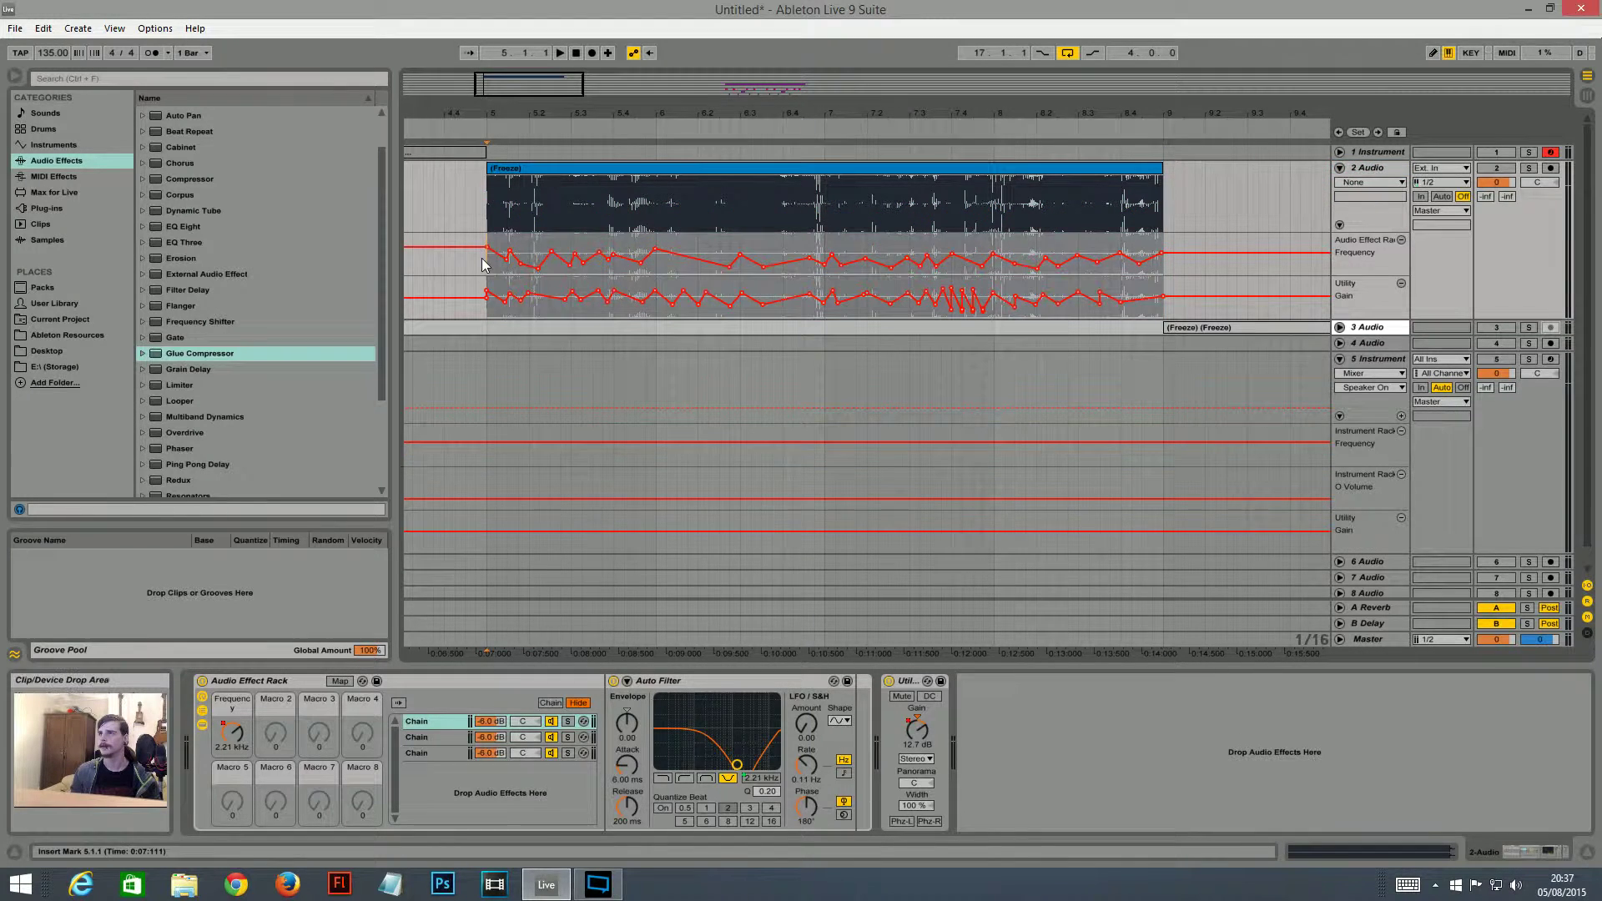
- Unfold the 1 Instrument track and select the Utility device on 2 Audio
mouse_move(510, 93)
left_mouse_down()
mouse_move(506, 52)
mouse_move(499, 97)
left_mouse_up()
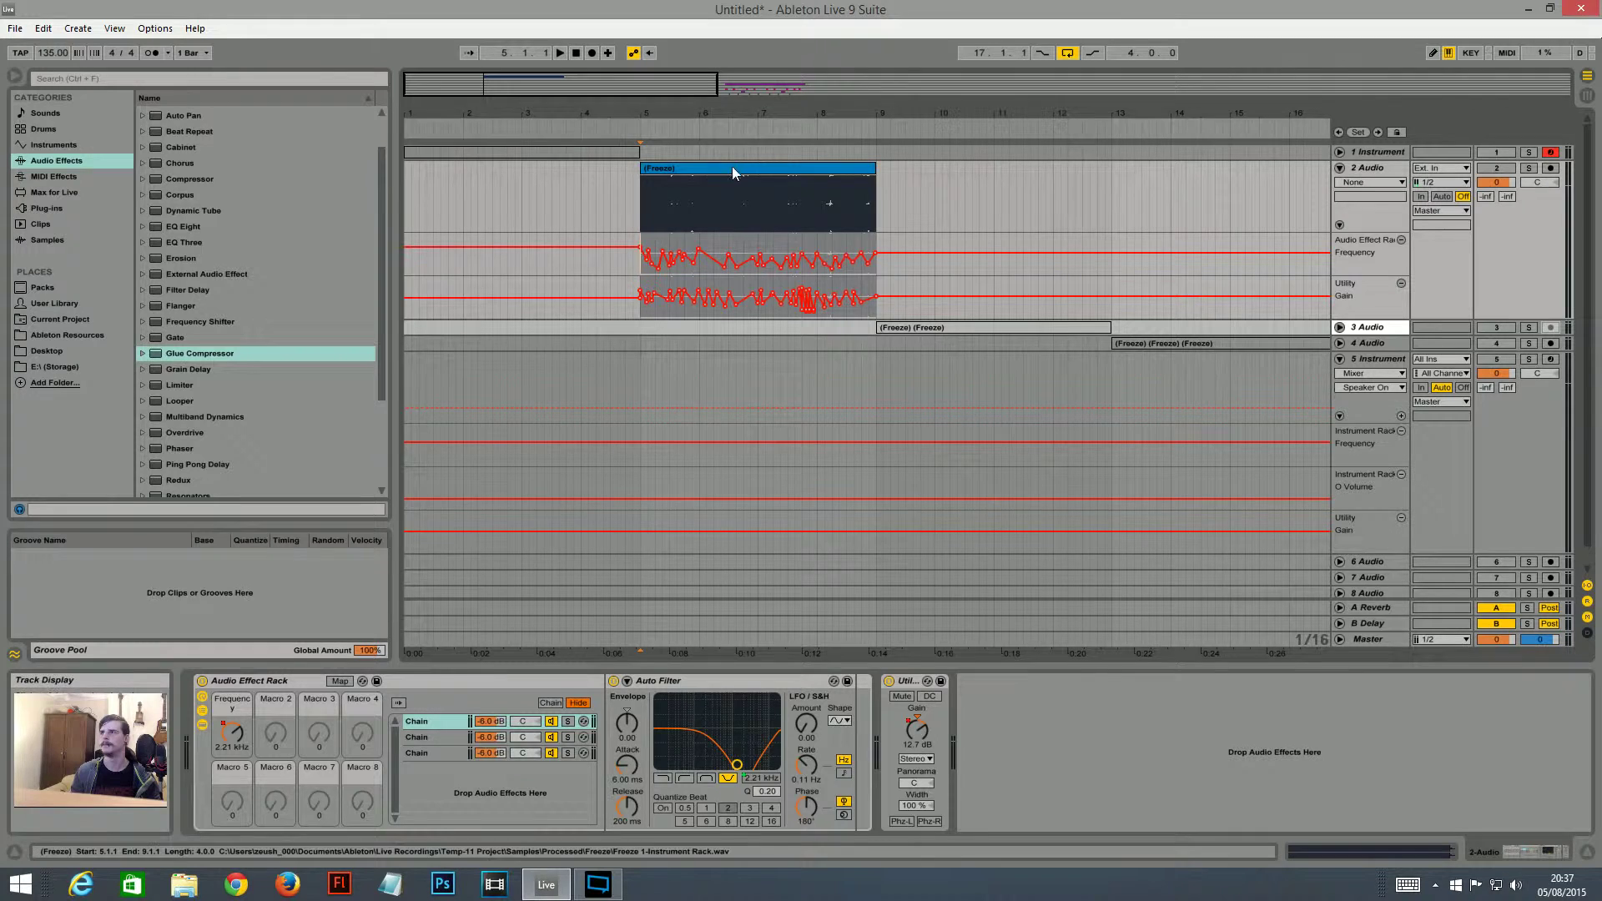
left_click(1340, 151)
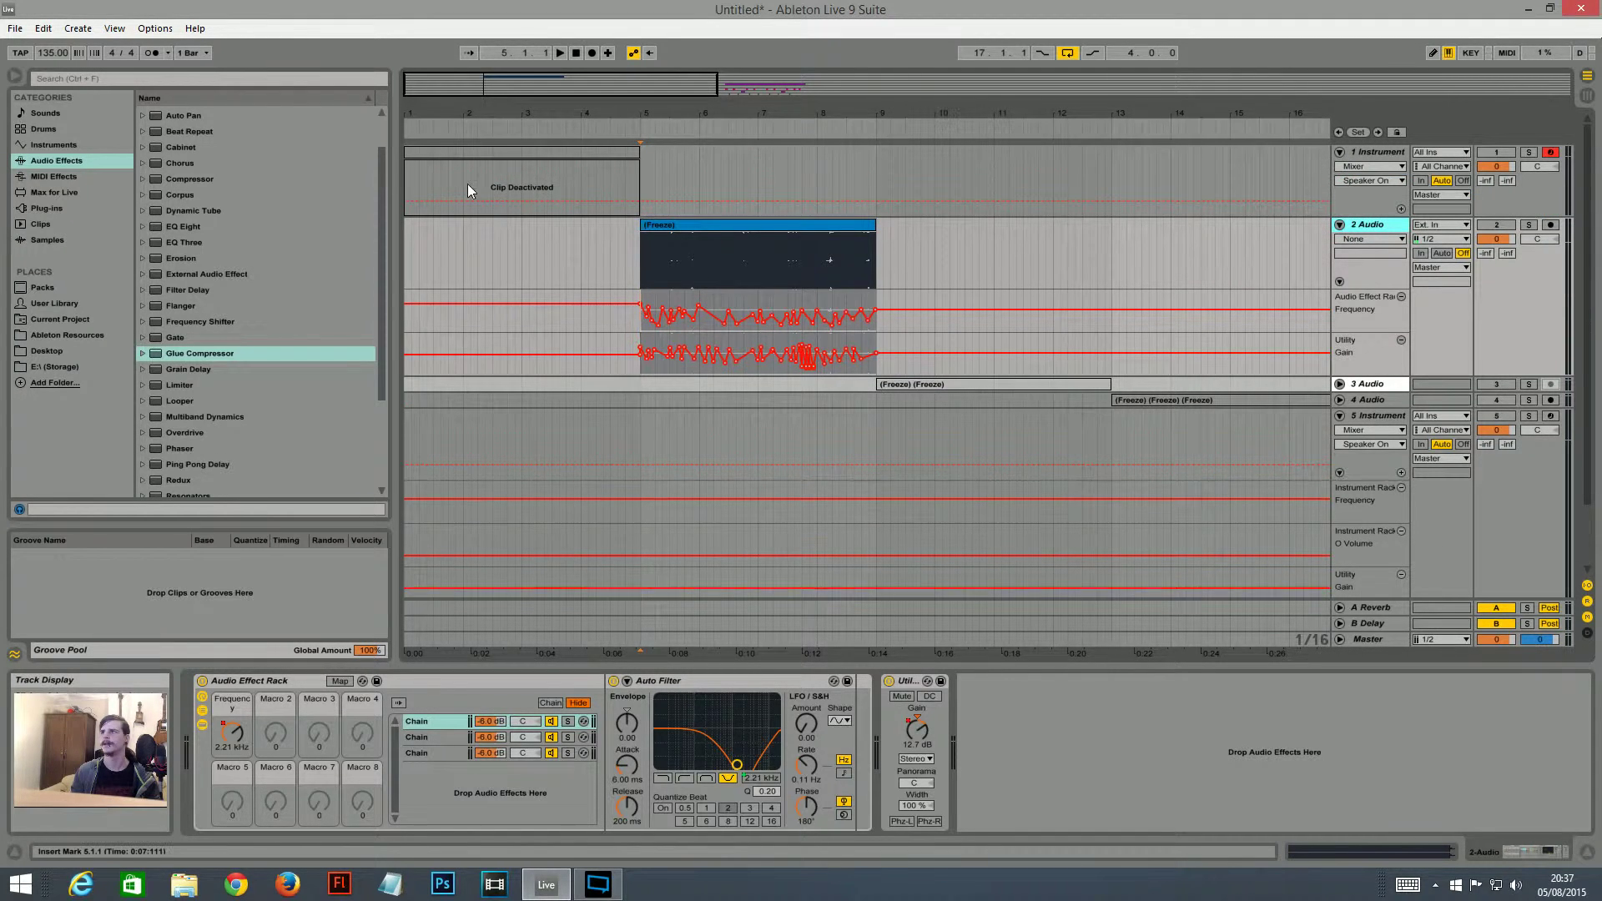
left_click_drag(454, 88, 498, 86)
left_click(910, 683)
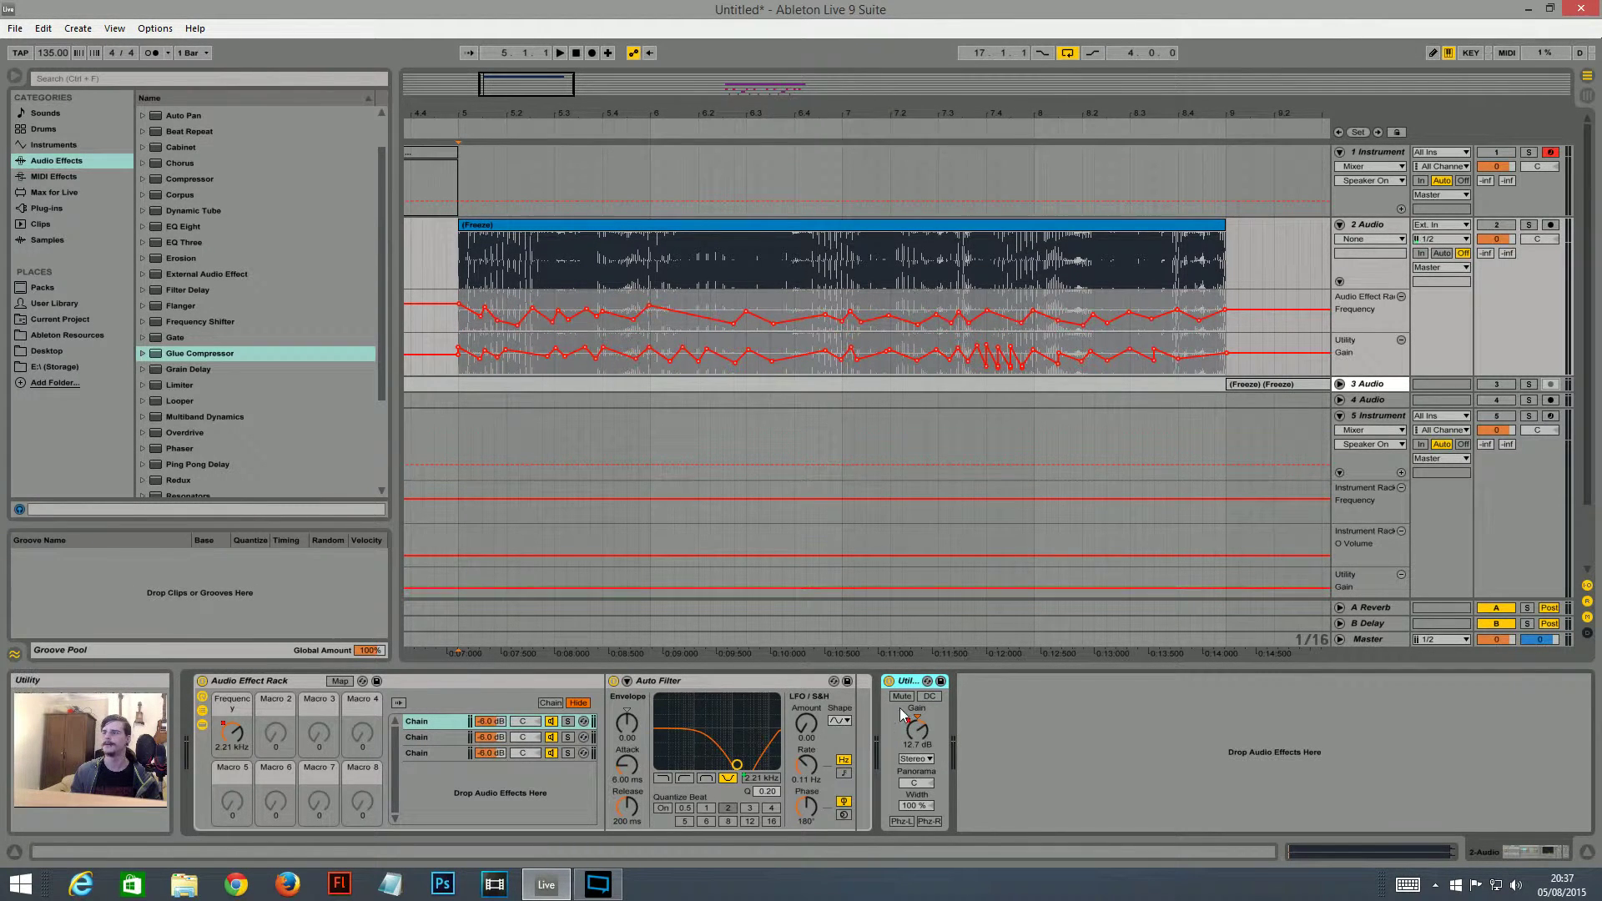
- Turn off the Audio Effect Rack, turn on the 2 Audio track and audition its (Freeze) clip with only Utility active
left_click(202, 681)
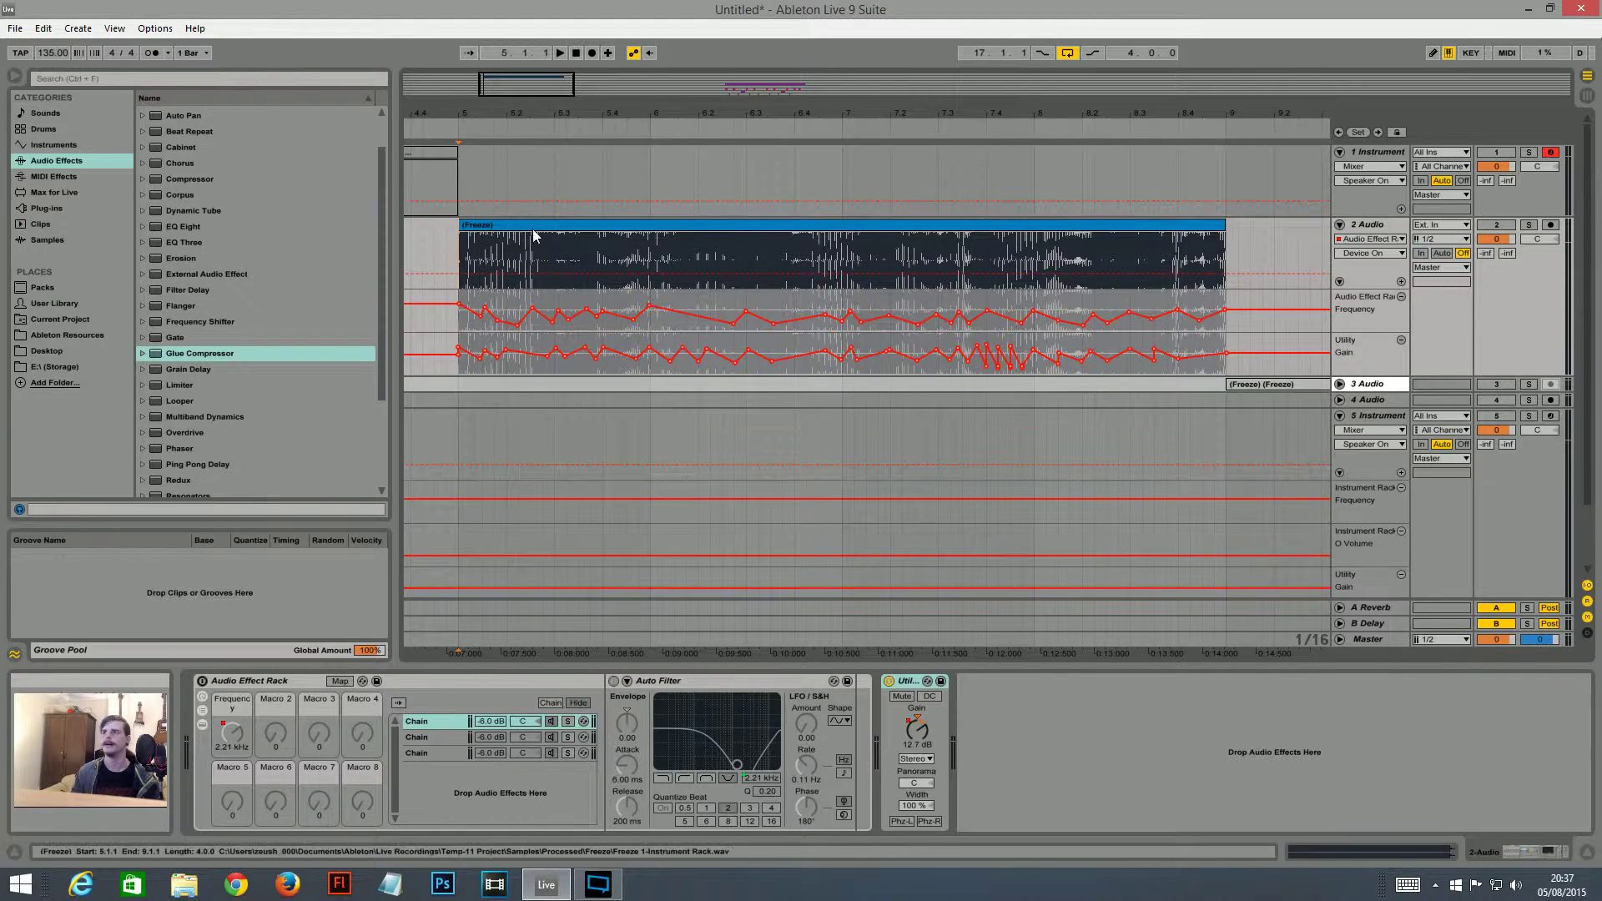
left_click(493, 224)
left_click_drag(510, 89, 509, 81)
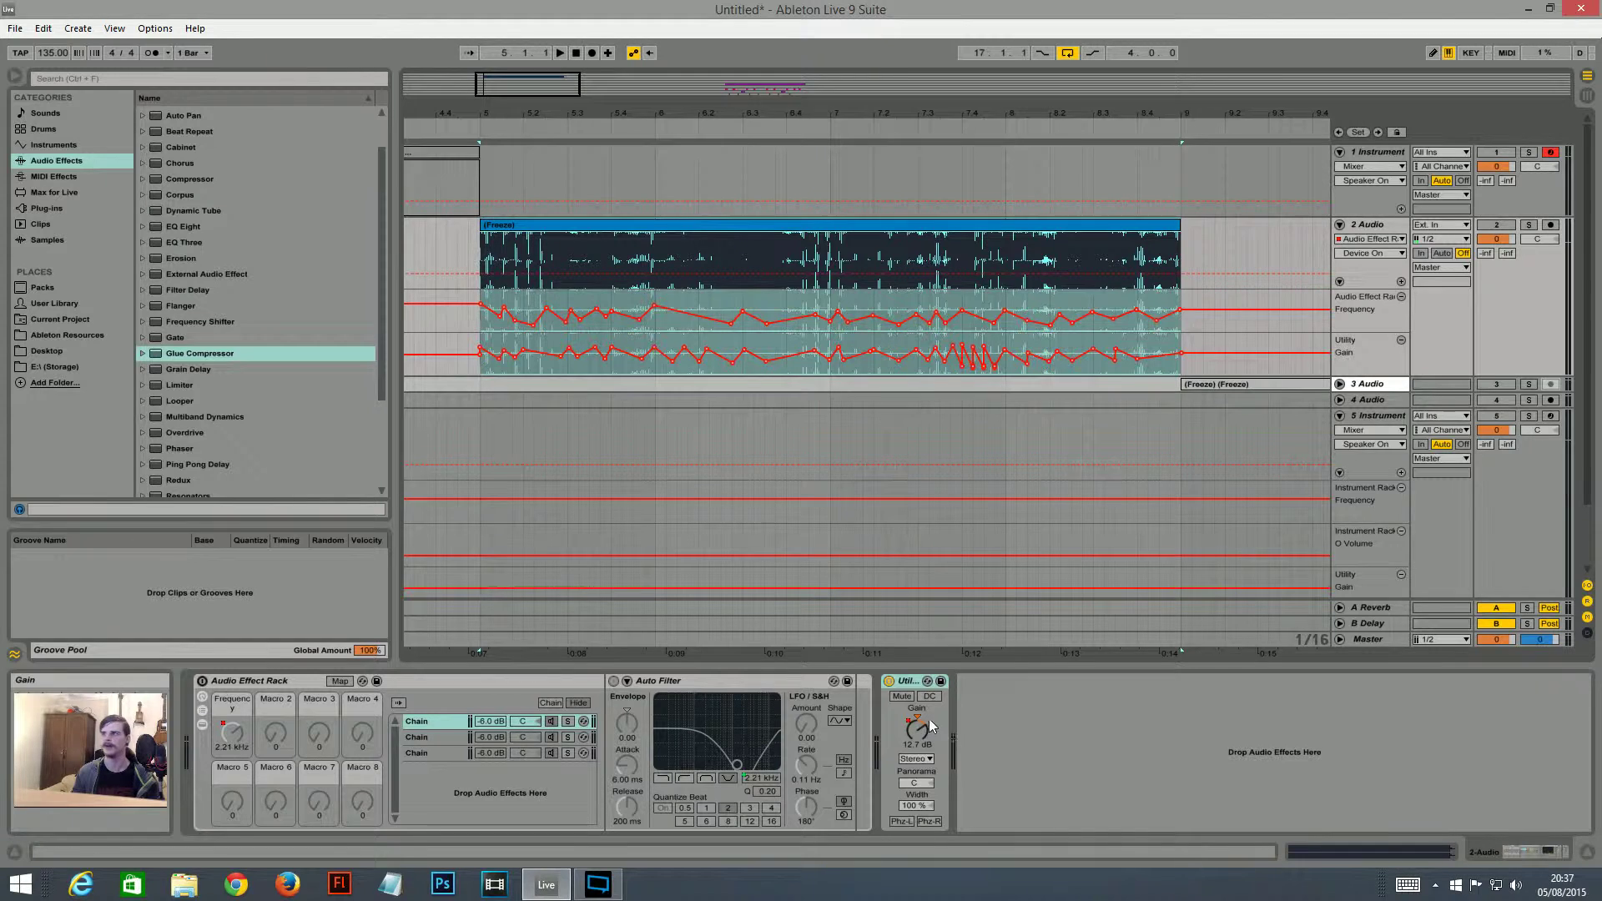
left_click_drag(521, 88, 535, 85)
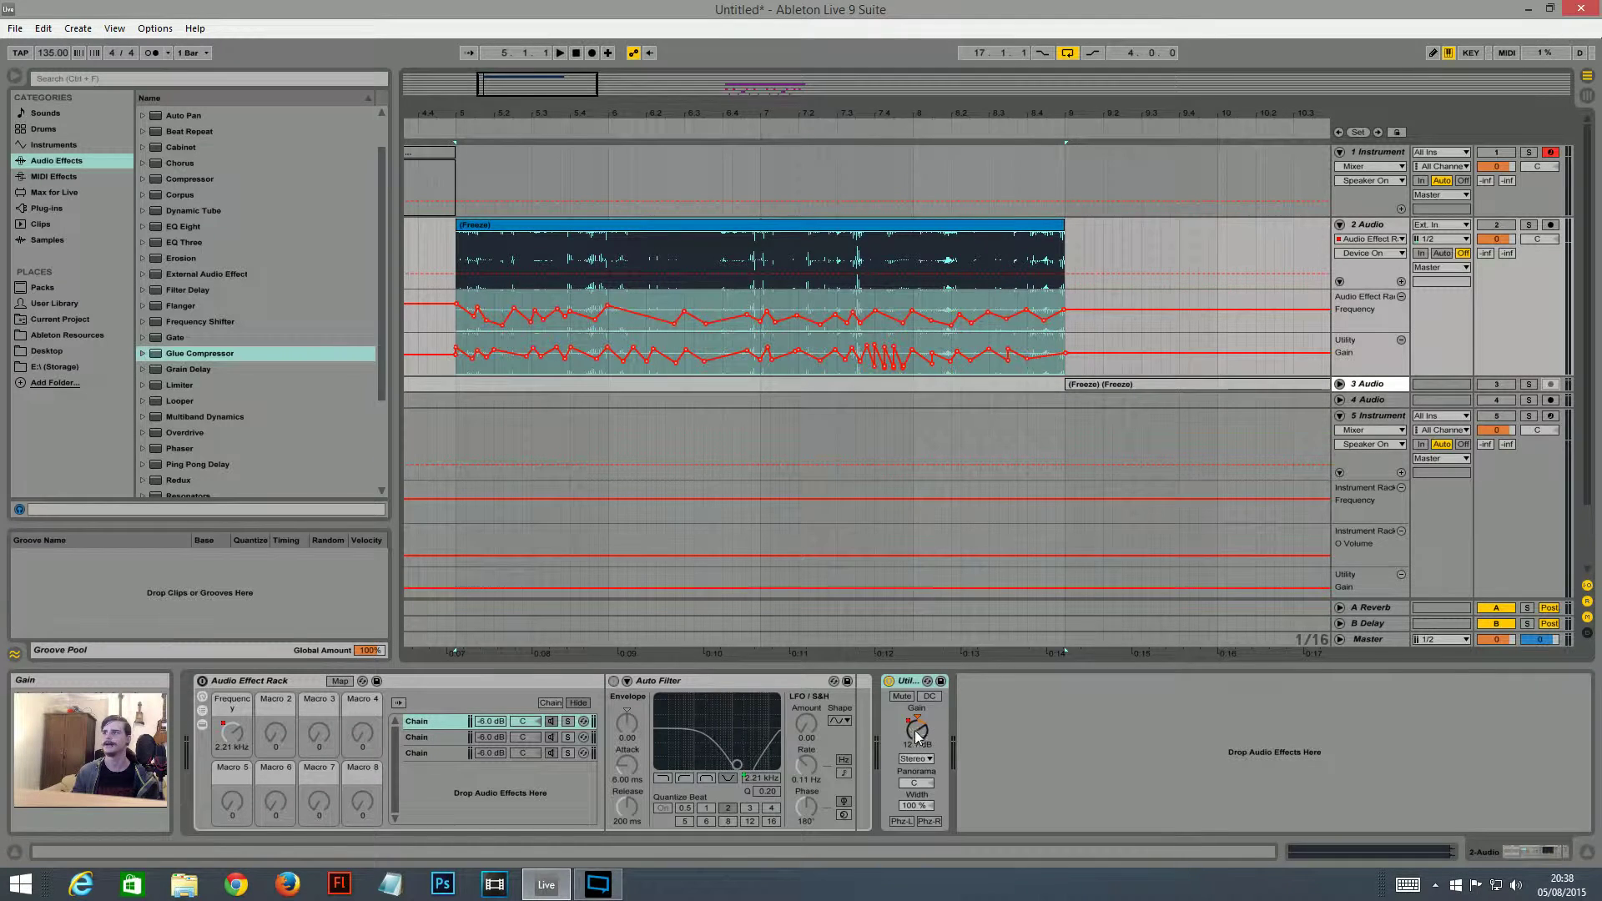
key("space")
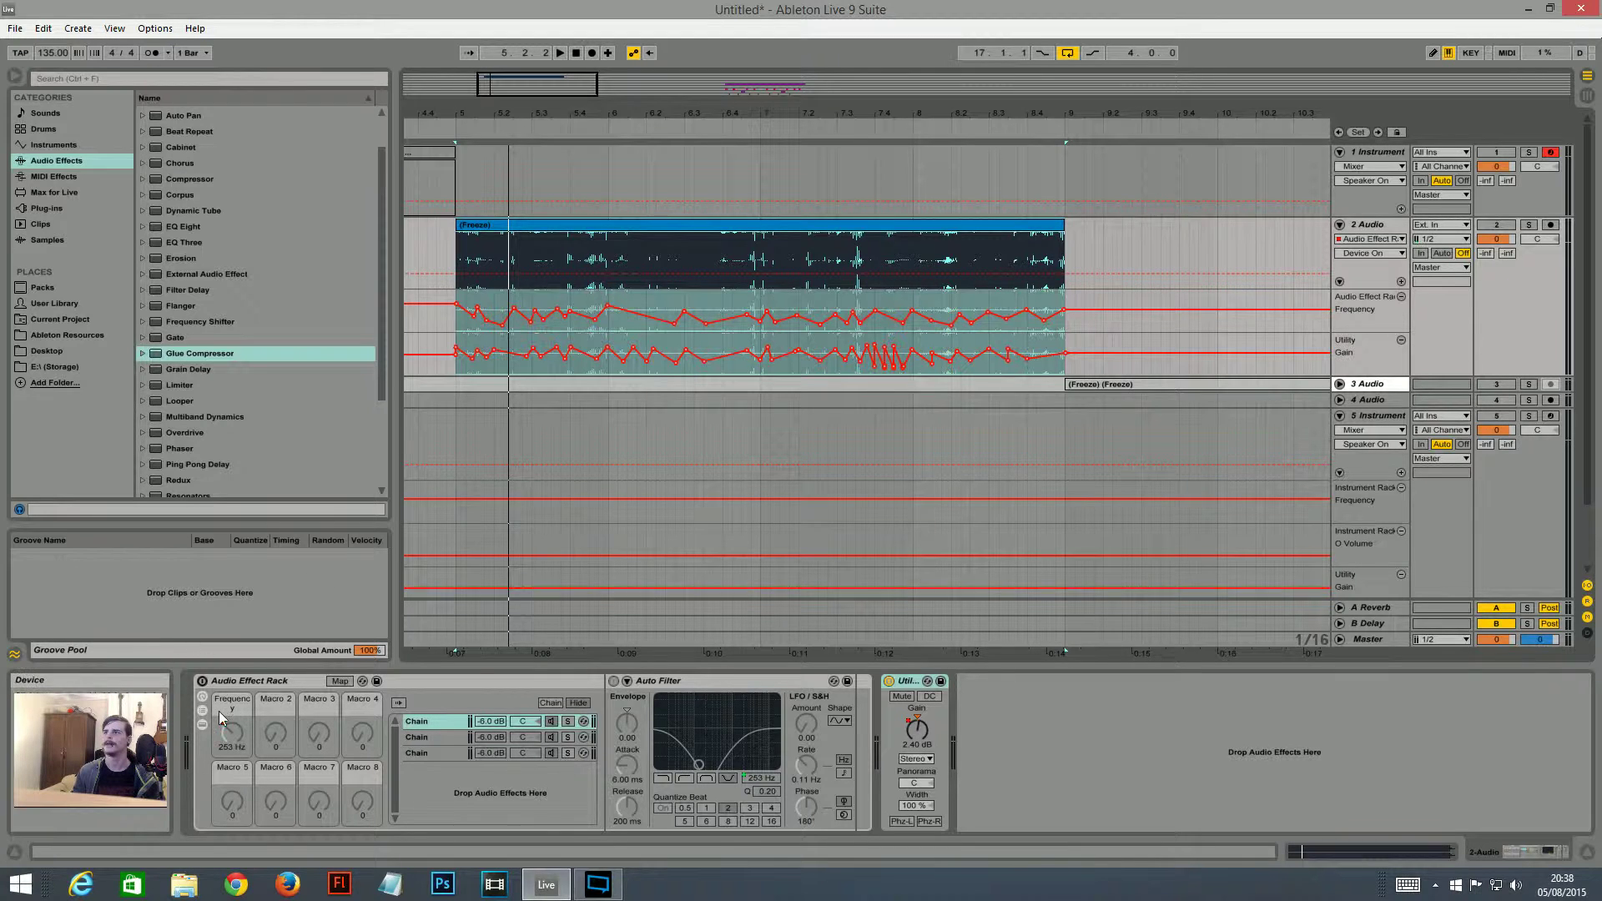
left_click(1501, 225)
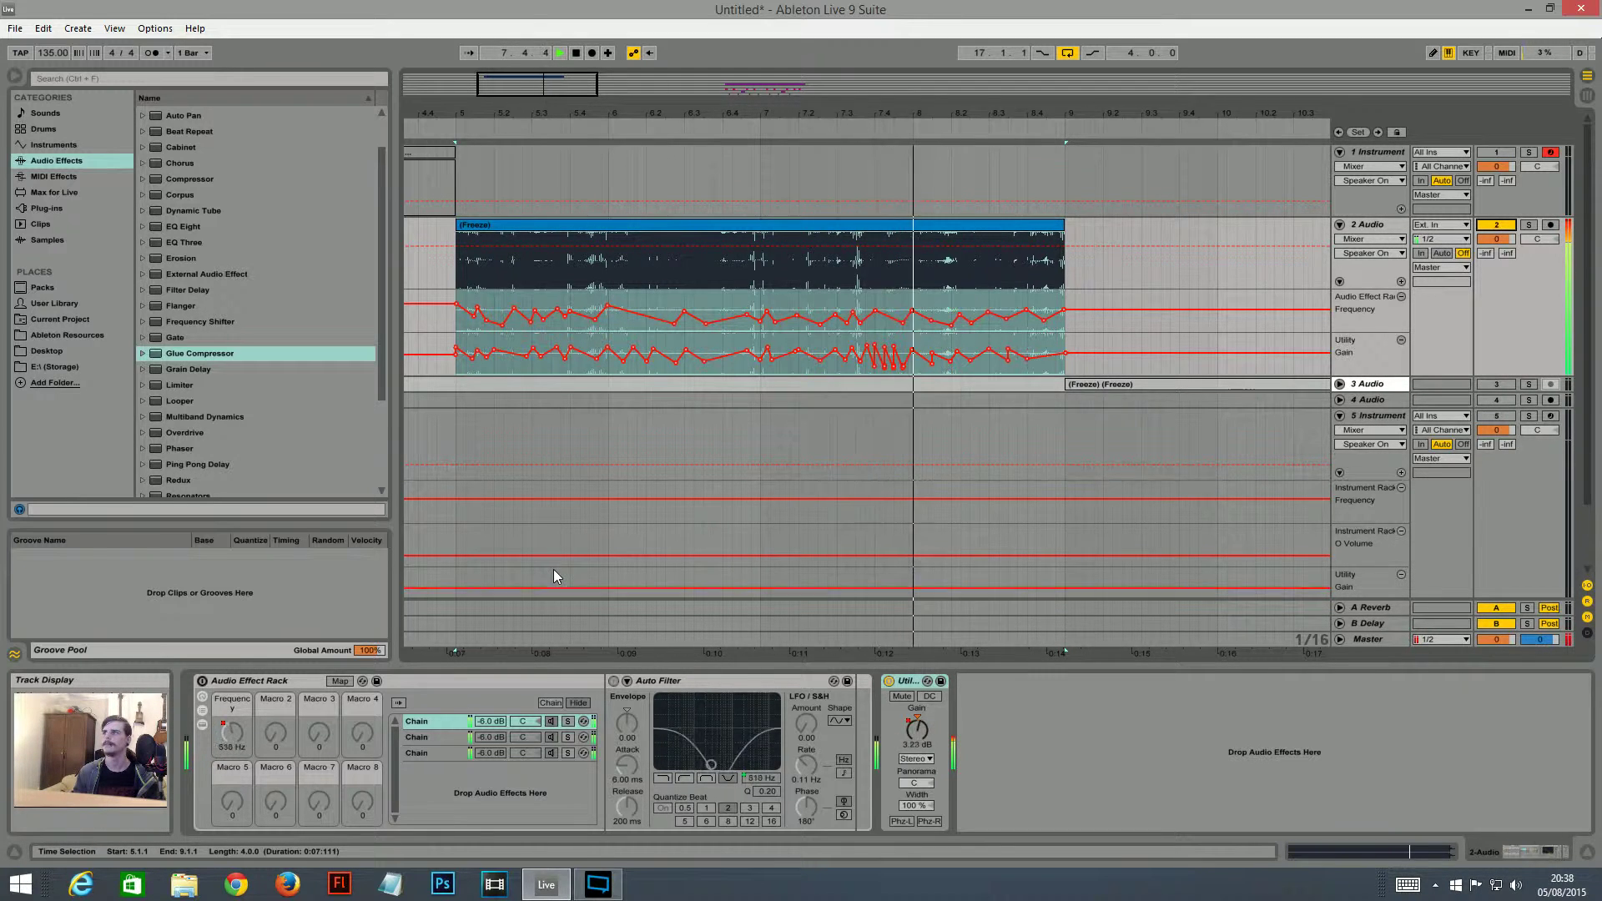
- Stop playback and examine the Utility Gain automation across the whole (Freeze) clip on 2 Audio
key("space")
left_click_drag(455, 372, 1069, 381)
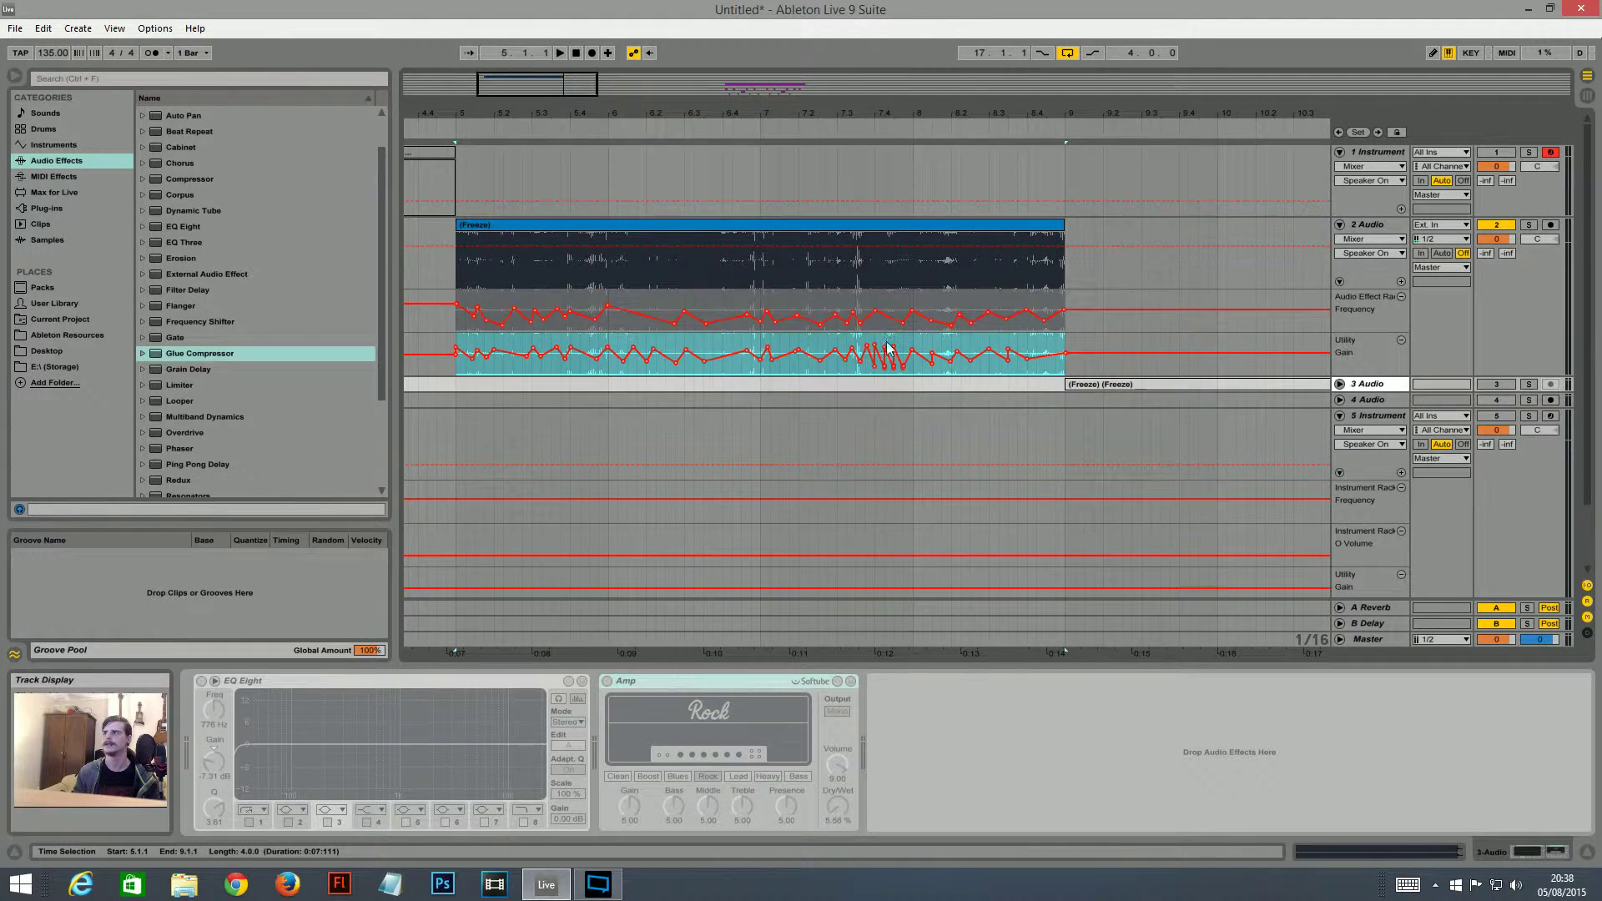
left_click_drag(495, 88, 476, 118)
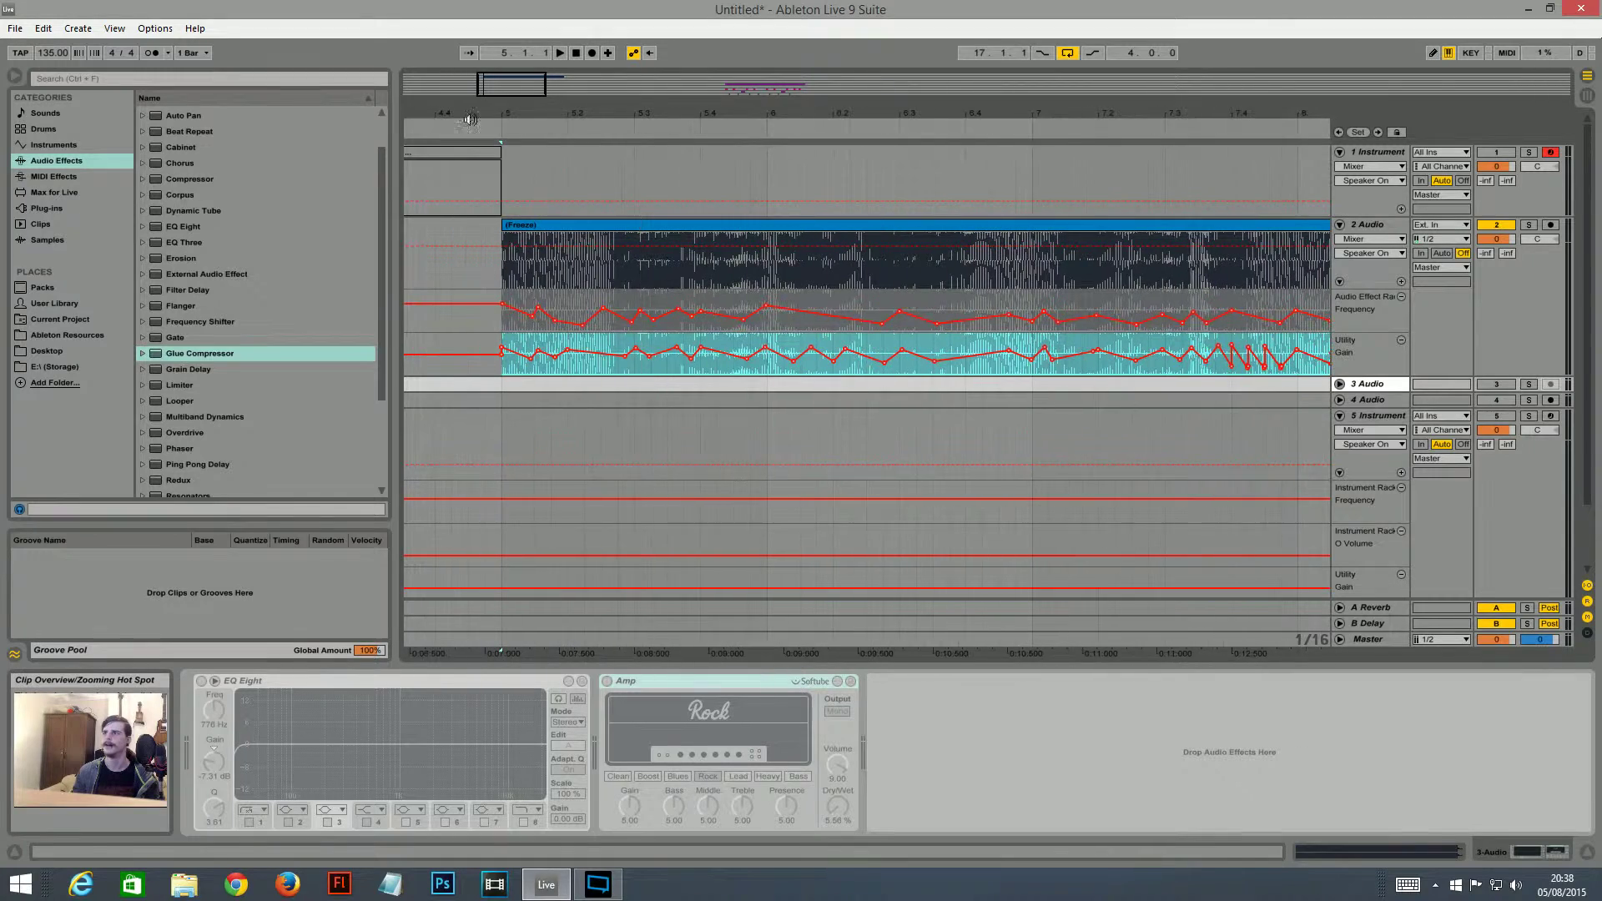
- Compare playback of the (Freeze) clip from bar 5 with the Utility device turned off and turned back on
left_click(503, 368)
left_click(888, 680)
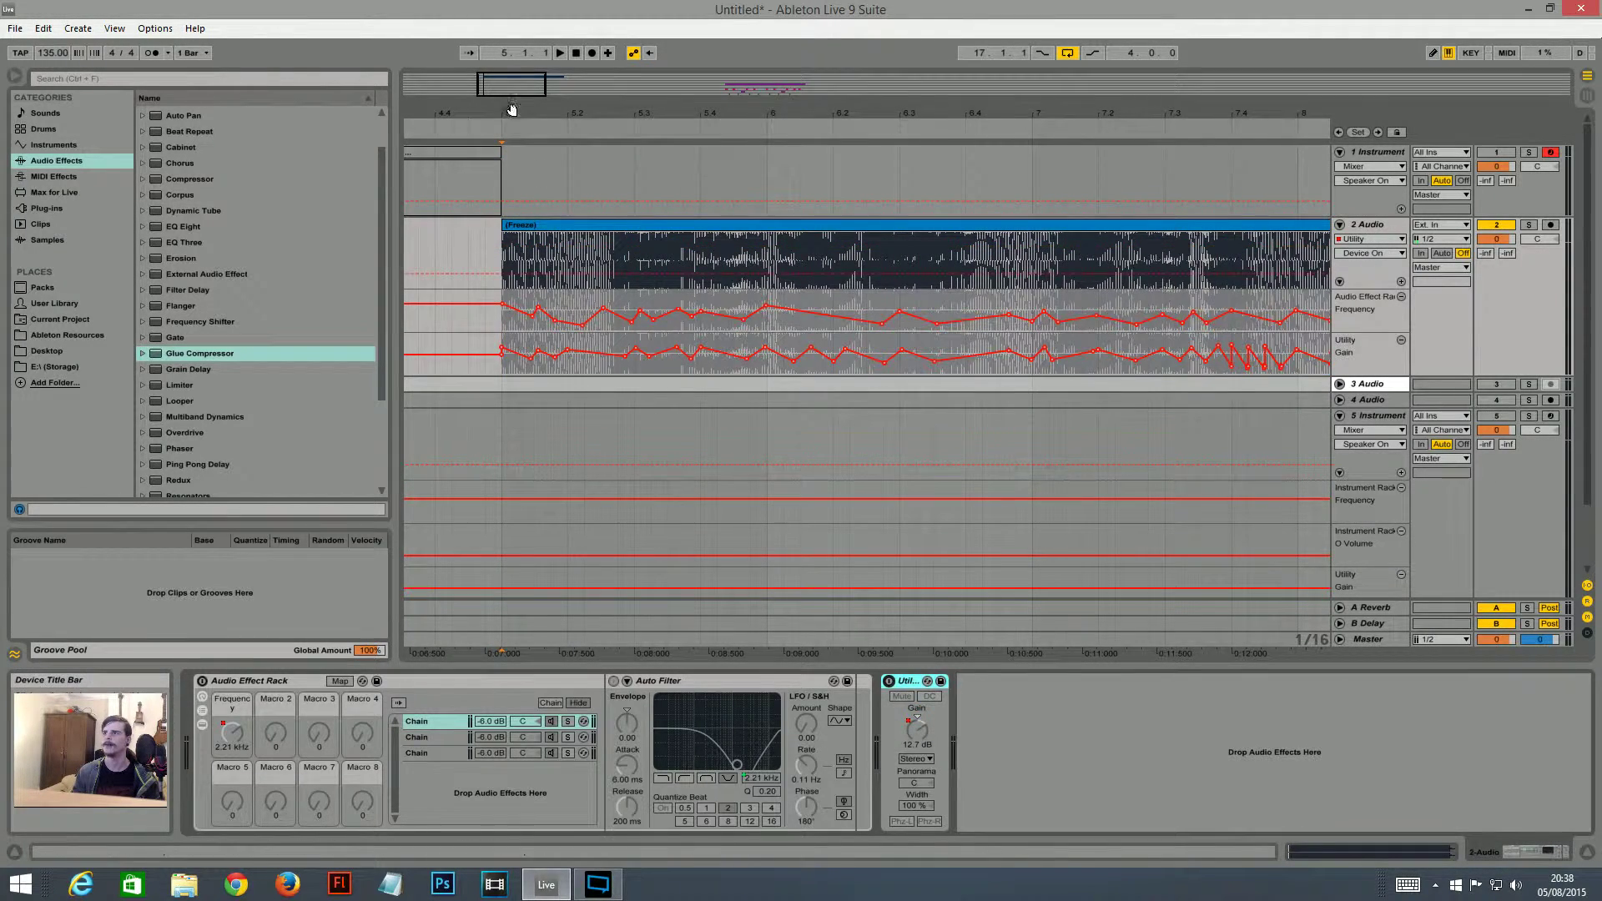
left_click_drag(514, 89, 512, 75)
key("space")
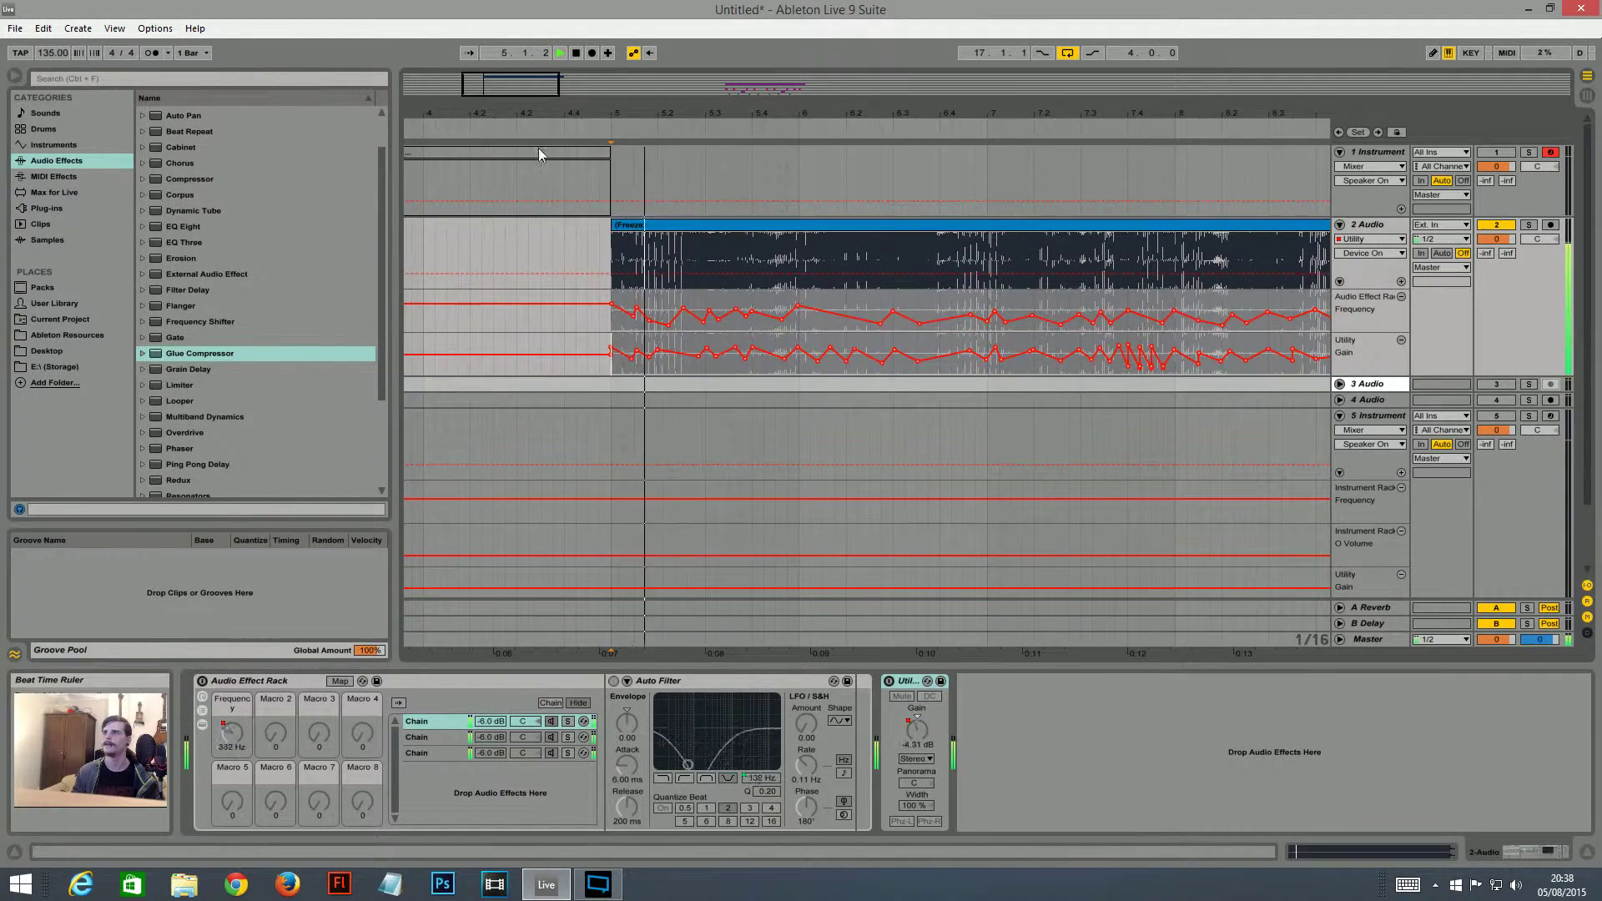
key("space")
left_click(889, 681)
key("space")
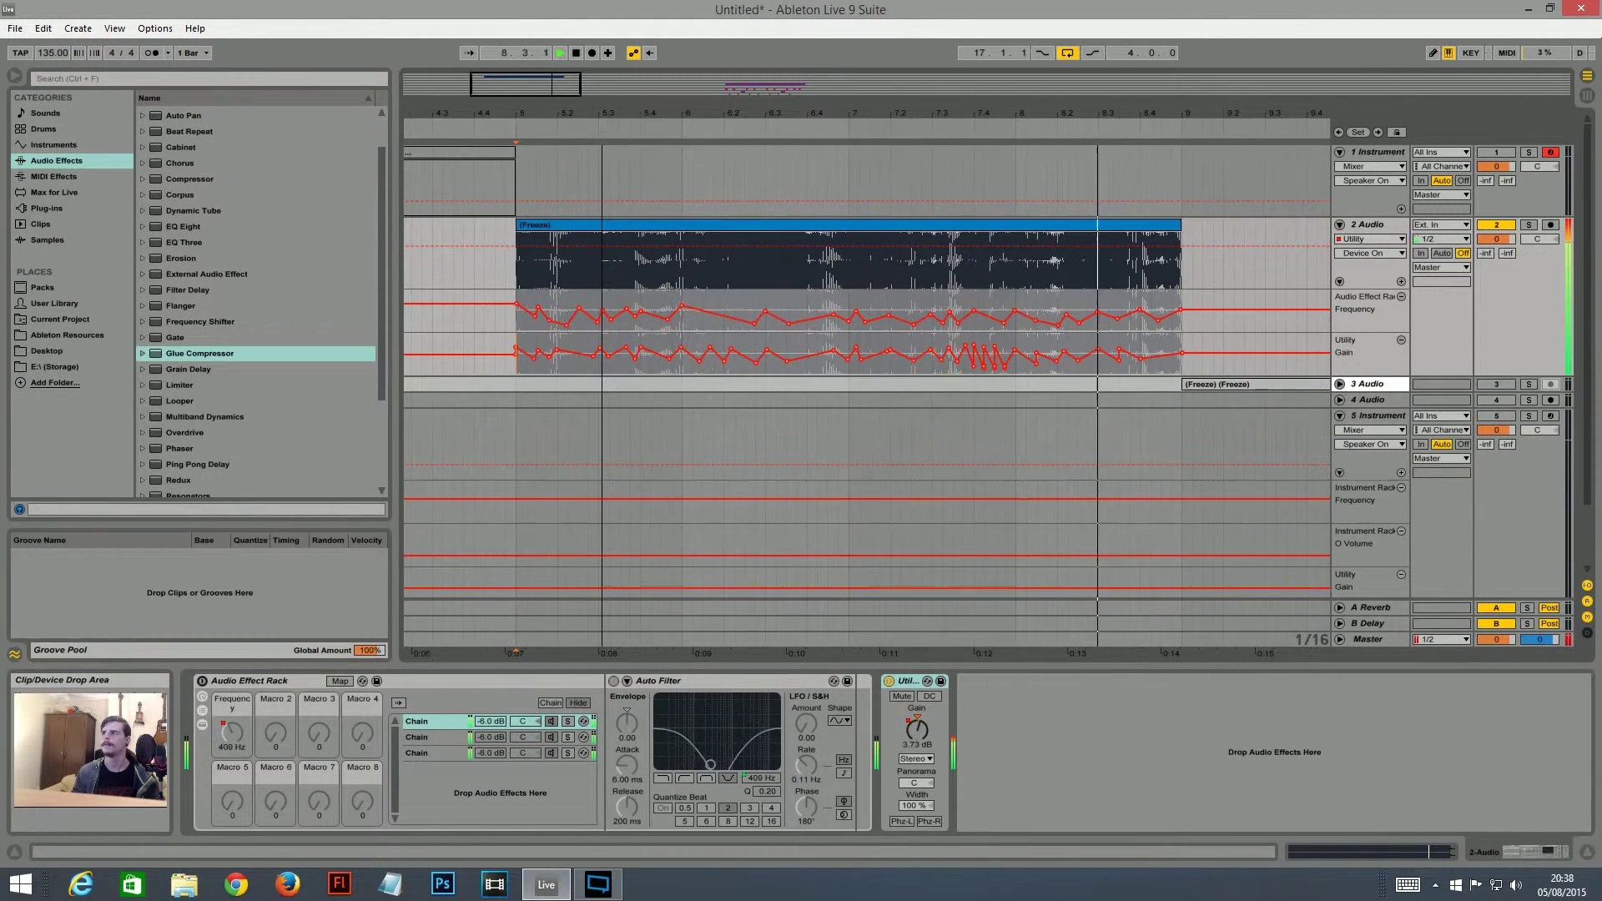
key("space")
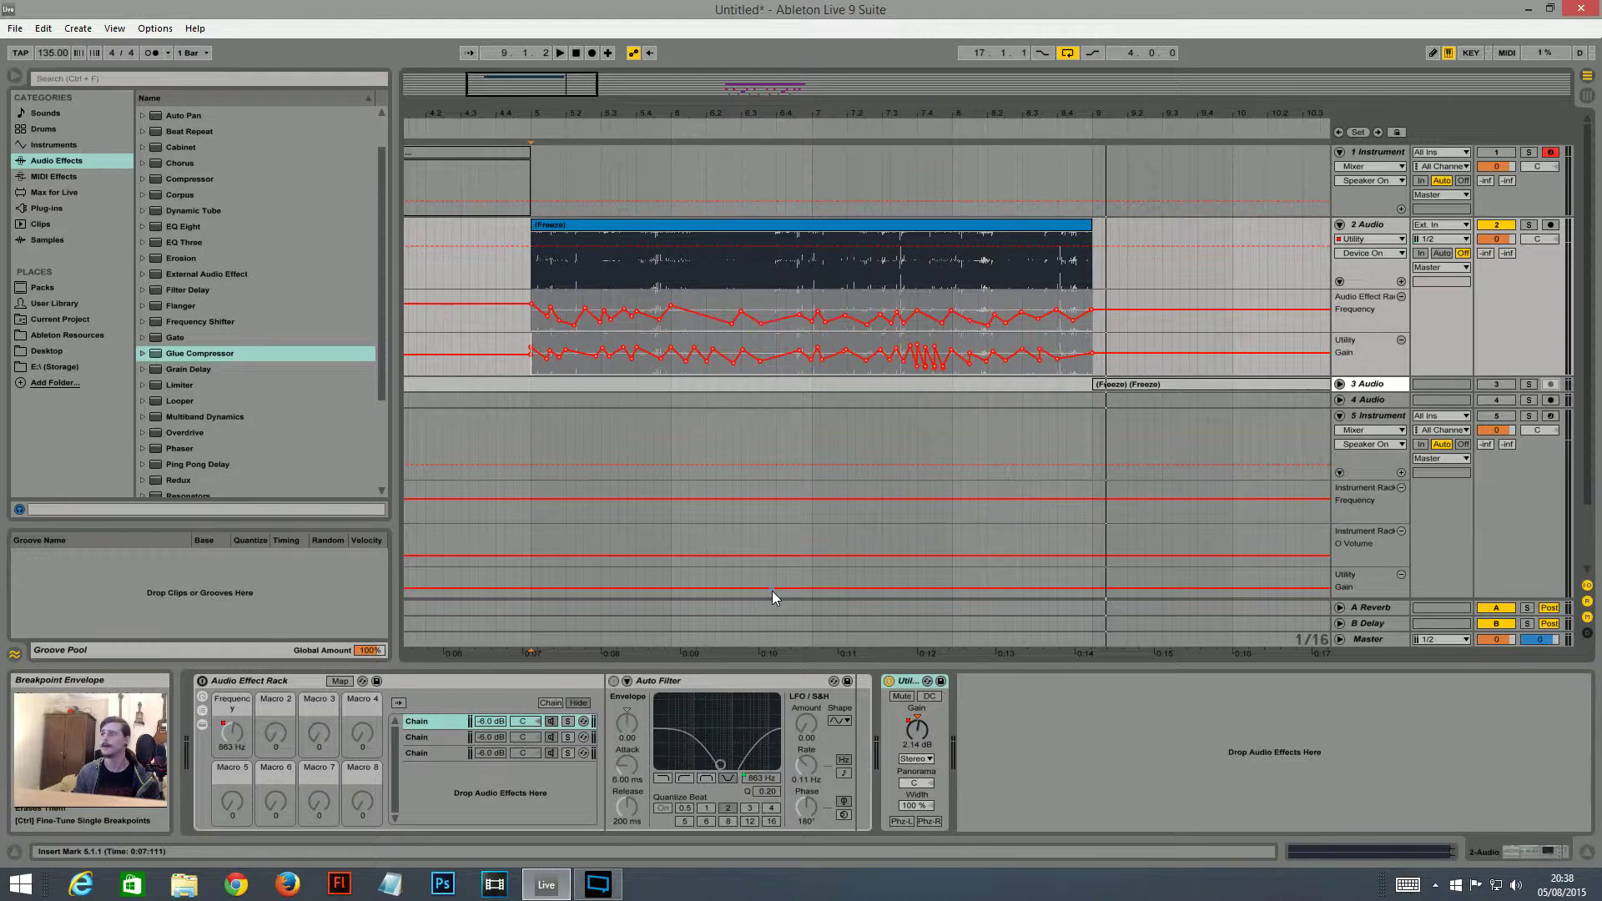
- Inspect the Utility Gain automation at the clip's start and select the rack's Frequency automation across the clip
left_click(519, 345)
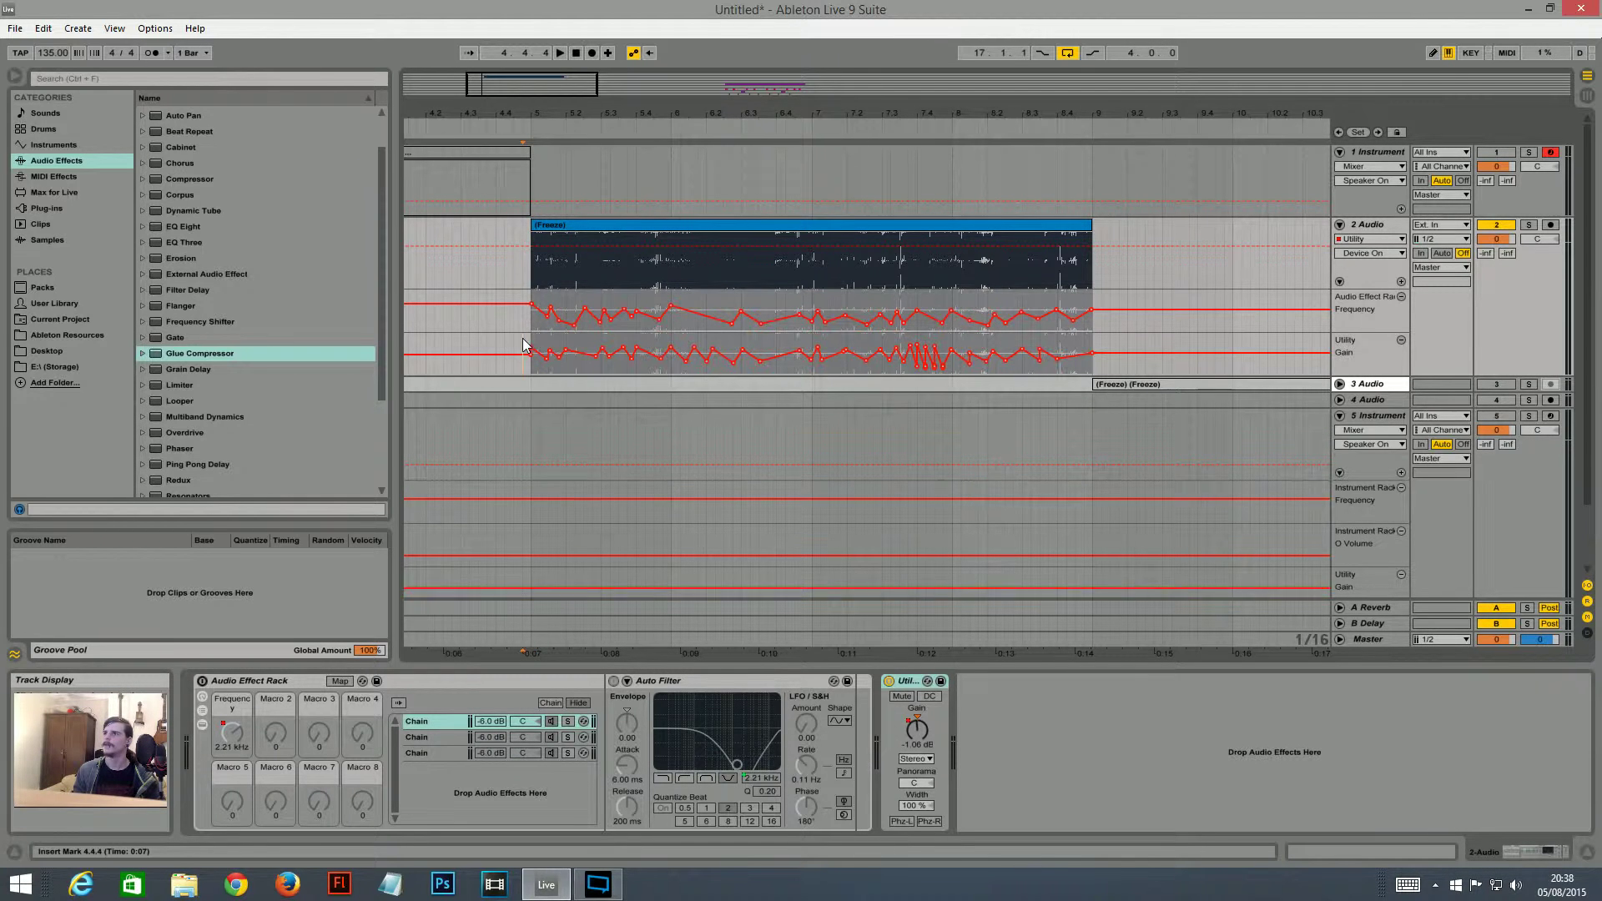
left_click(532, 341)
mouse_move(503, 85)
left_mouse_down()
mouse_move(503, 103)
mouse_move(503, 84)
left_mouse_up()
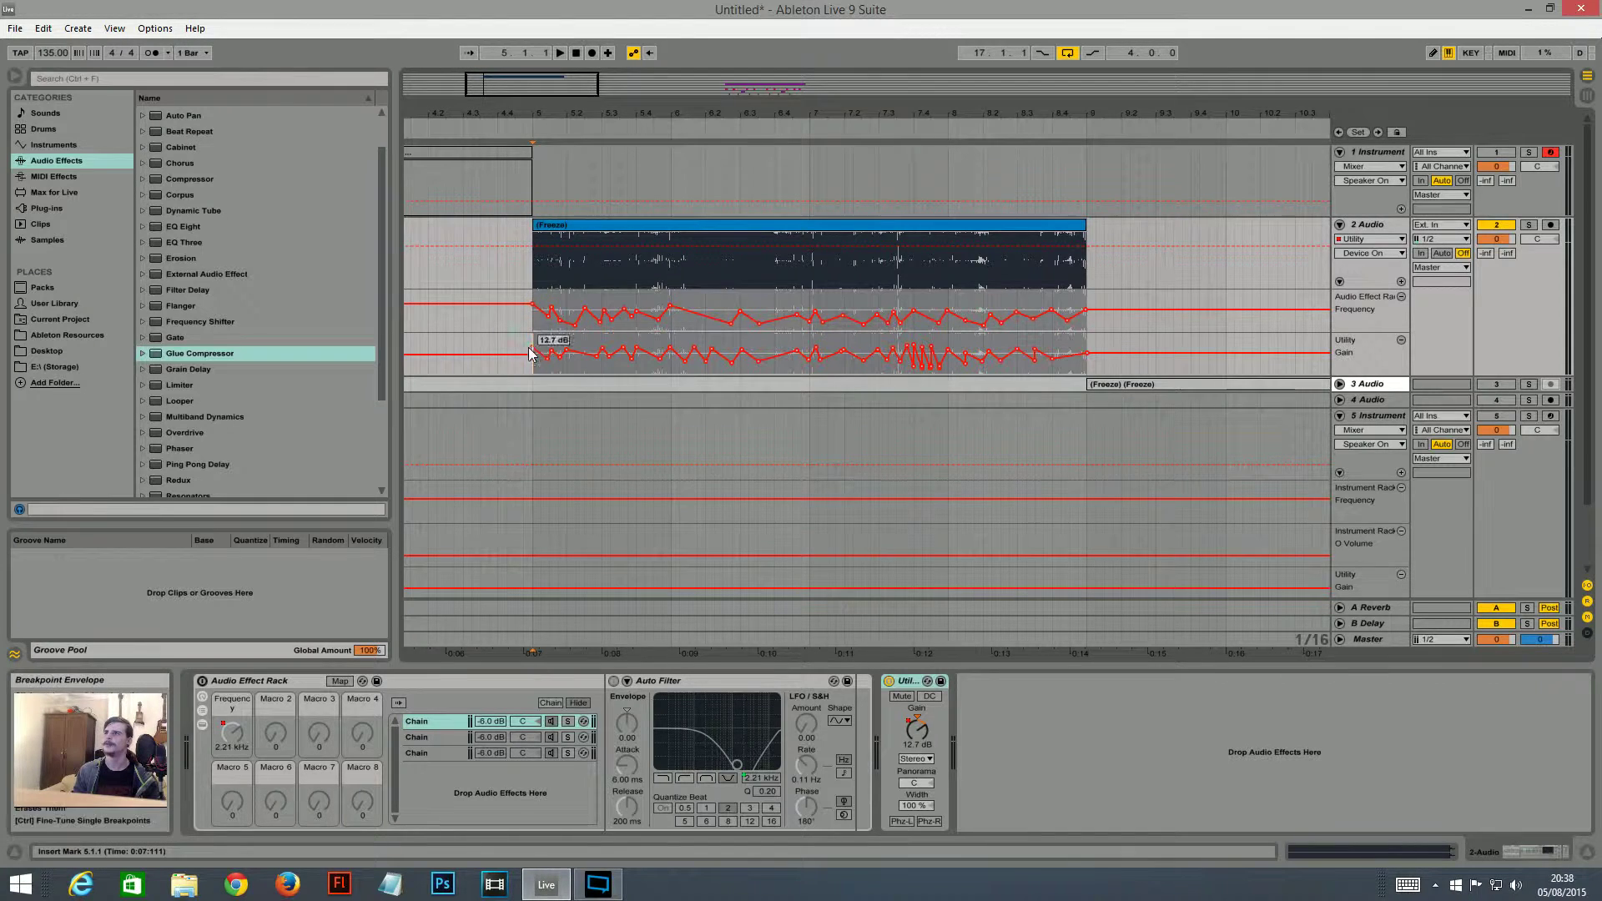
mouse_move(545, 340)
left_mouse_down()
mouse_move(1093, 338)
mouse_move(492, 330)
mouse_move(534, 328)
left_mouse_up()
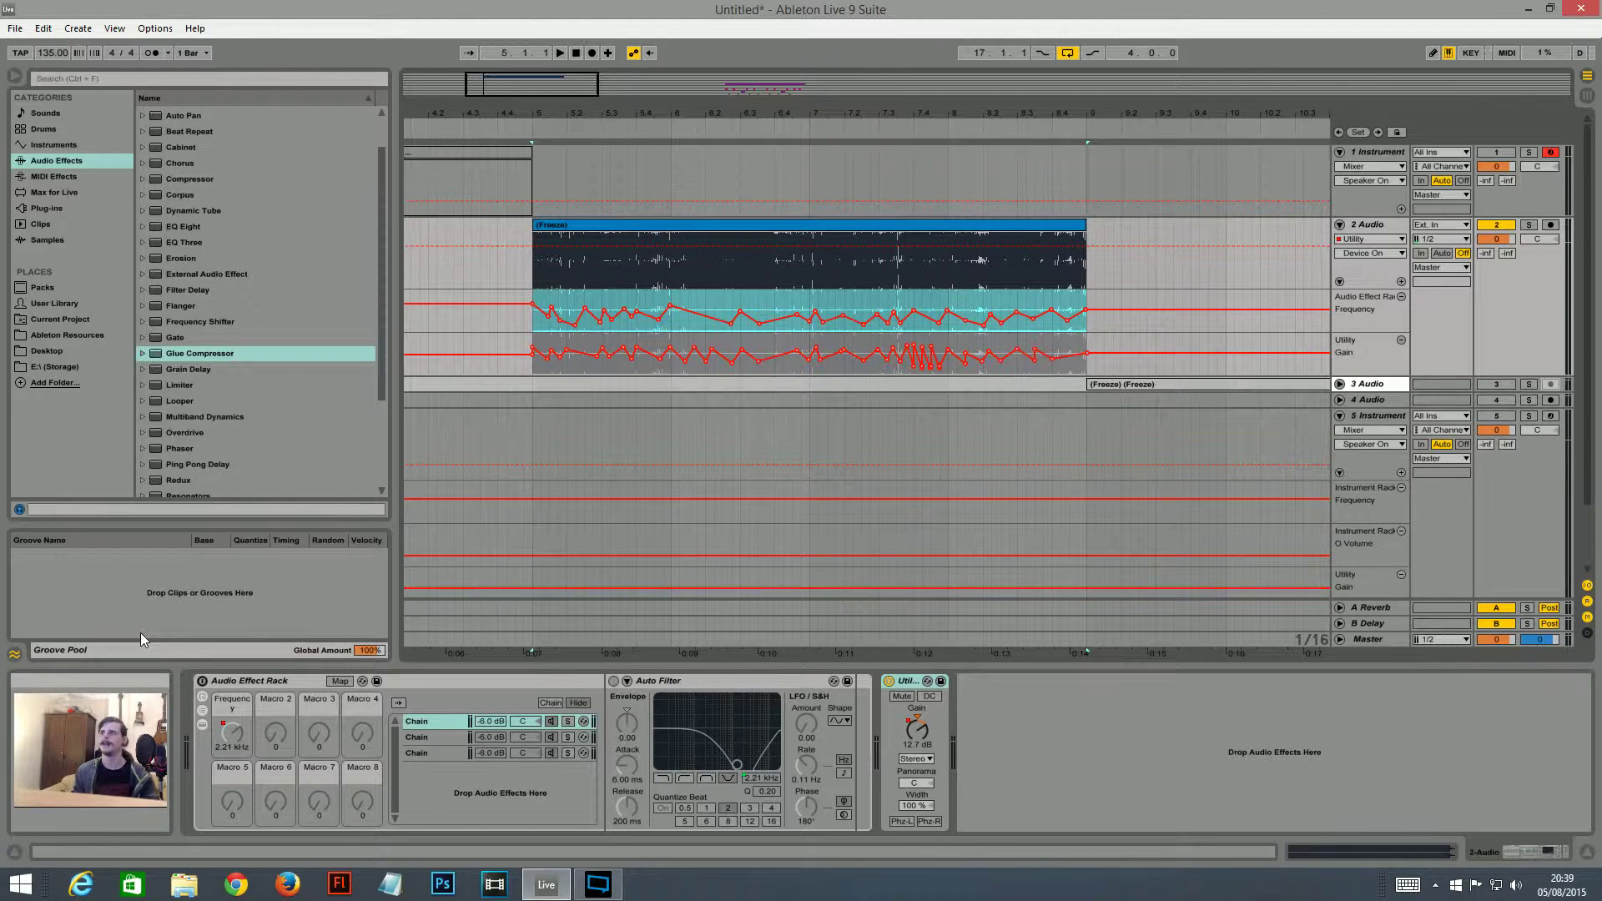
left_click_drag(803, 114, 791, 41)
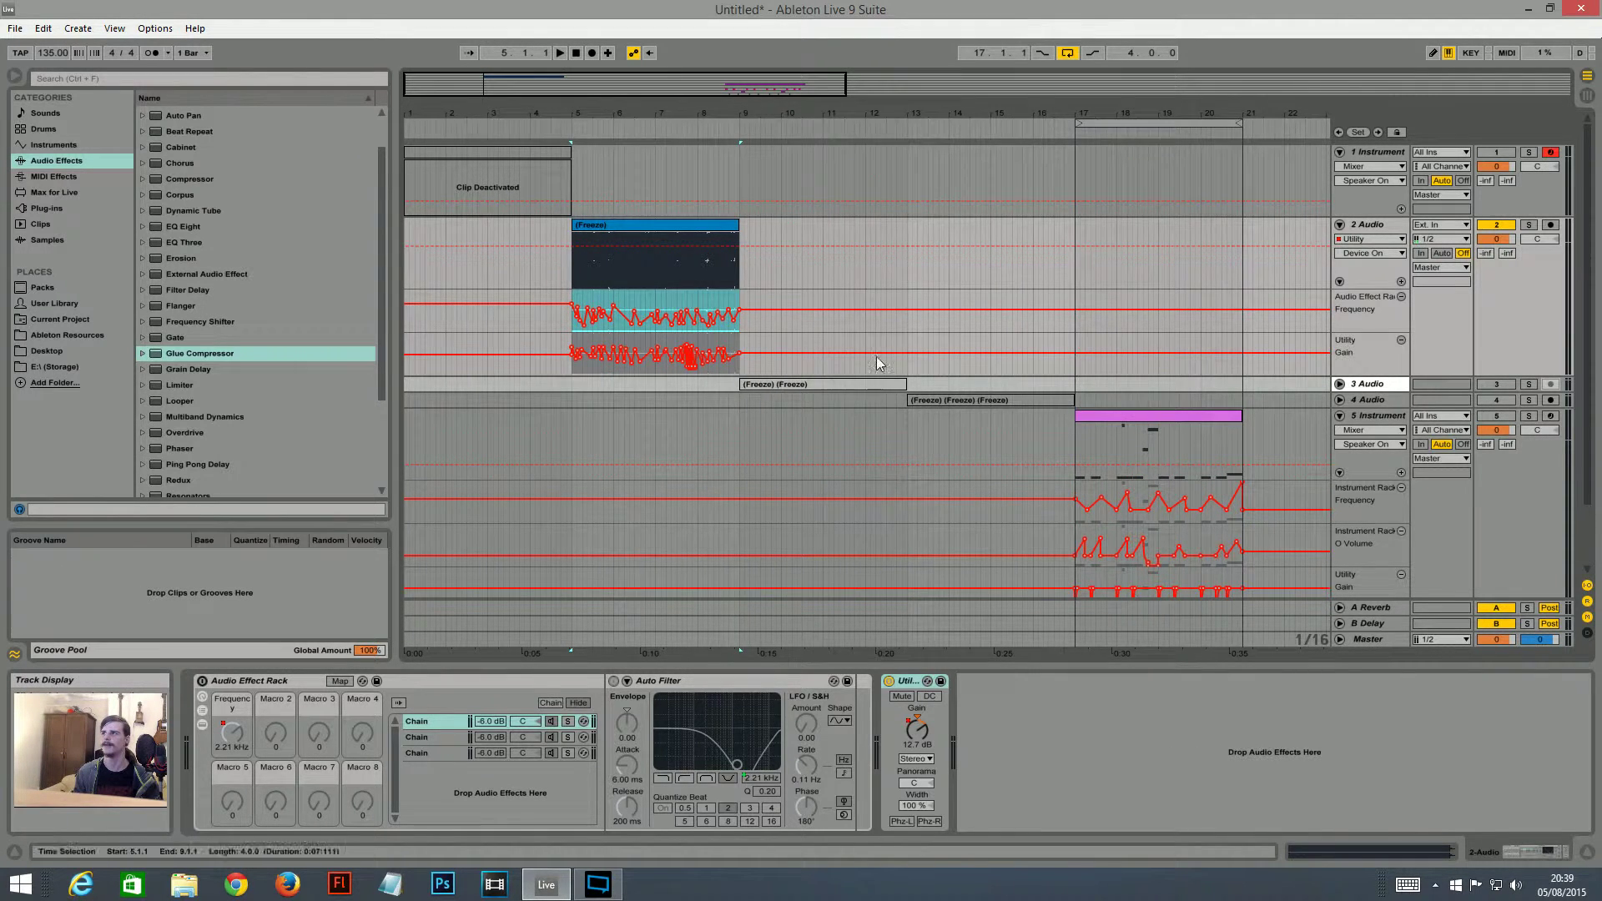
left_click_drag(513, 92, 506, 178)
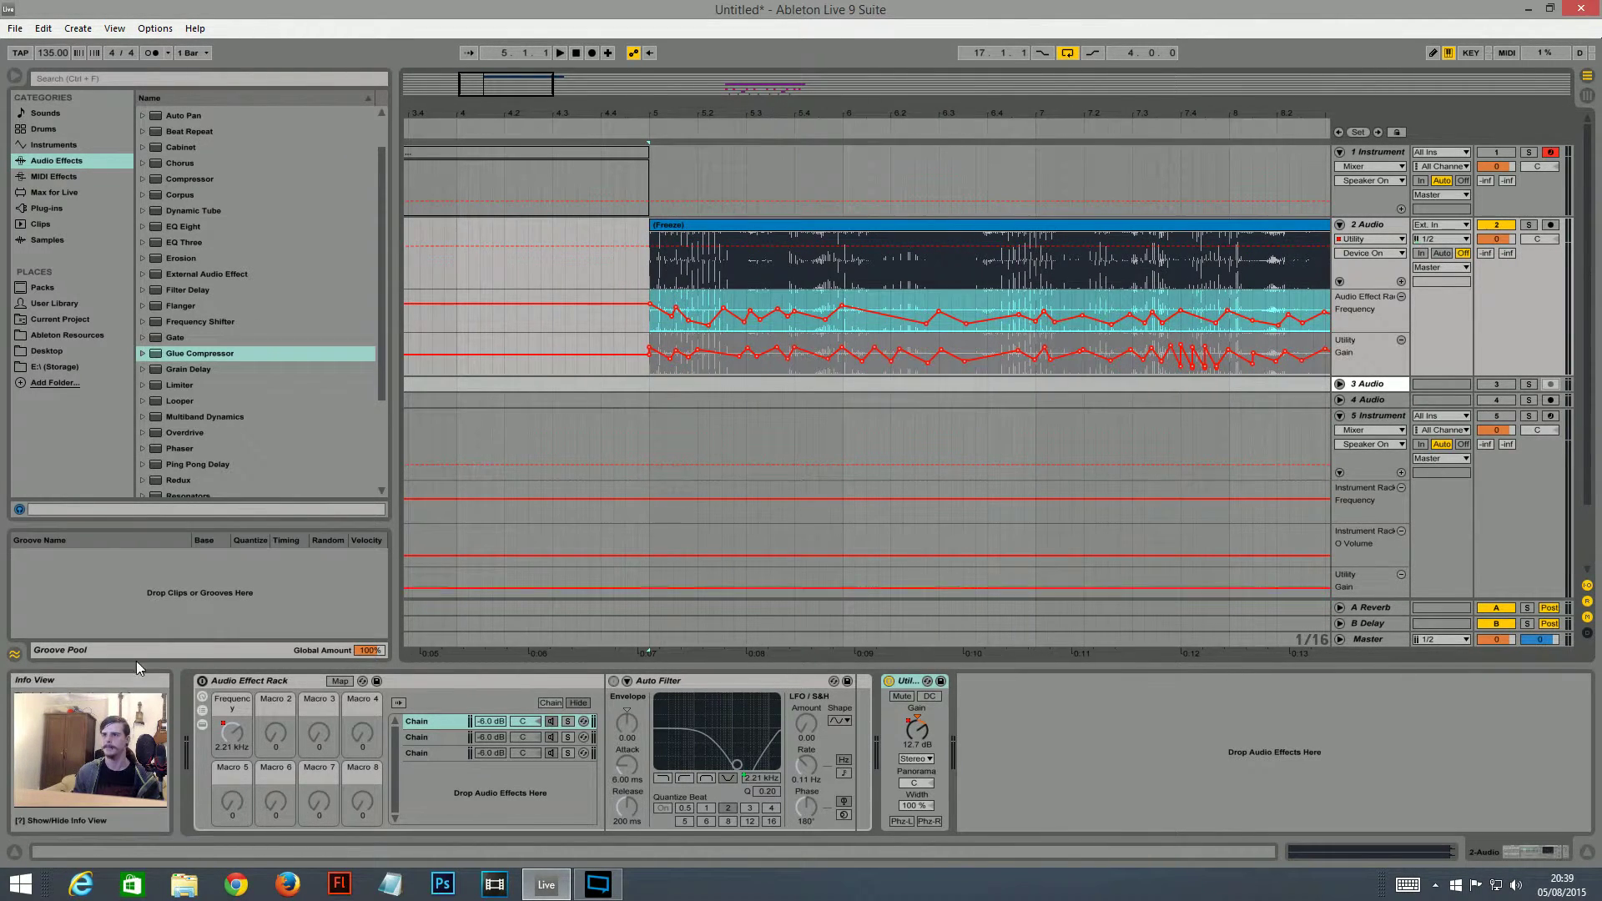
- Turn the Audio Effect Rack on 2 Audio back on and compare the devices in its three chains
left_click(203, 682)
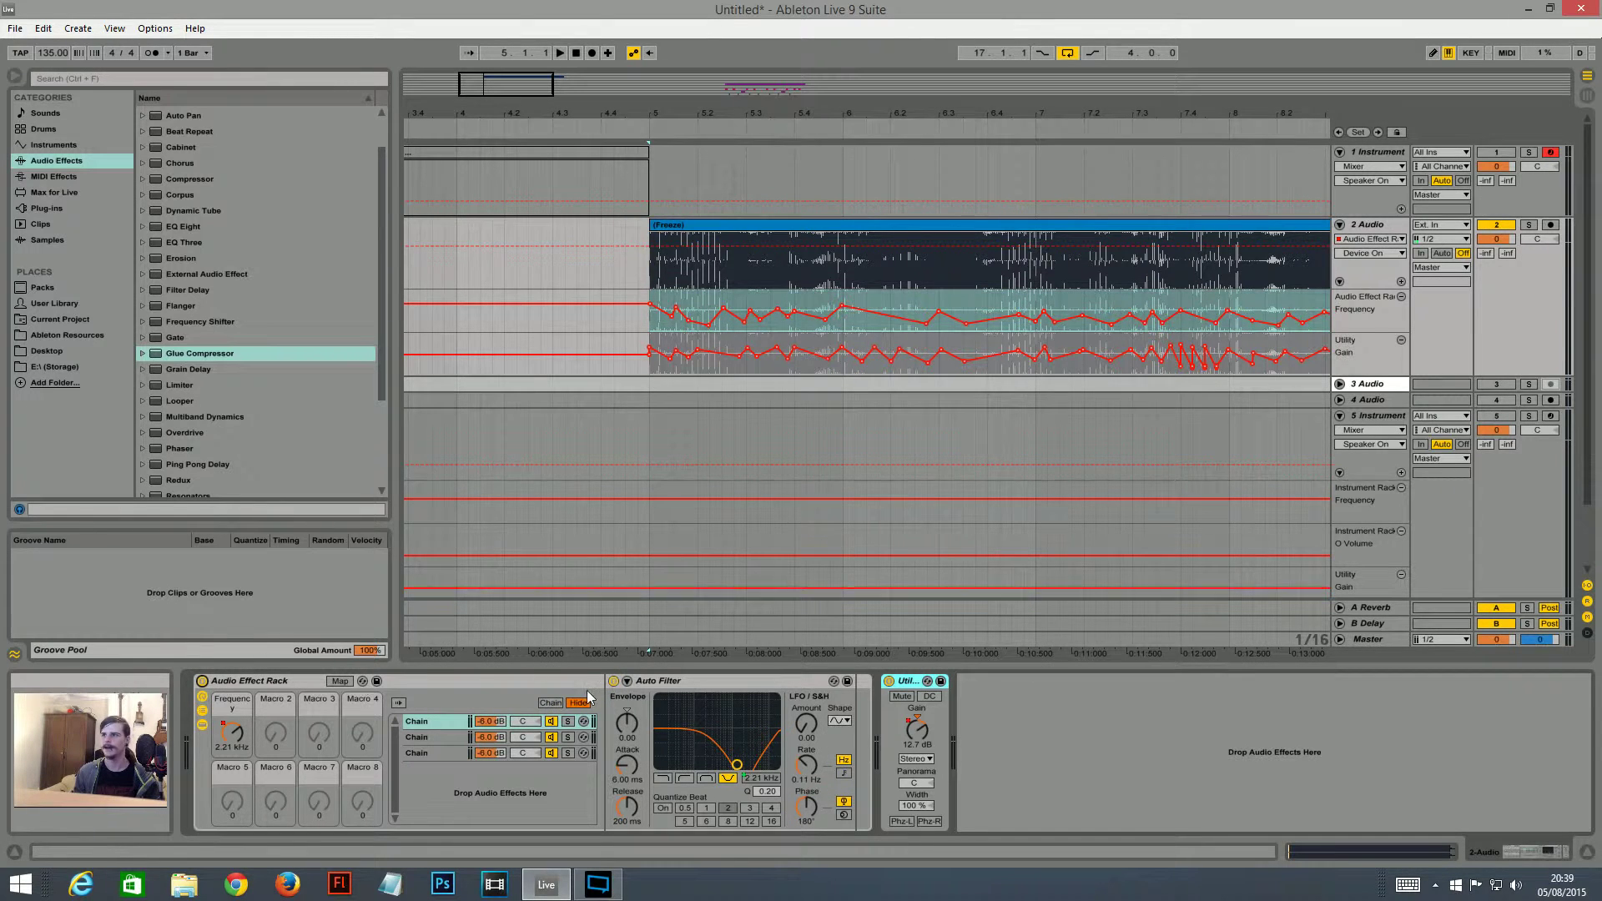
left_click(423, 755)
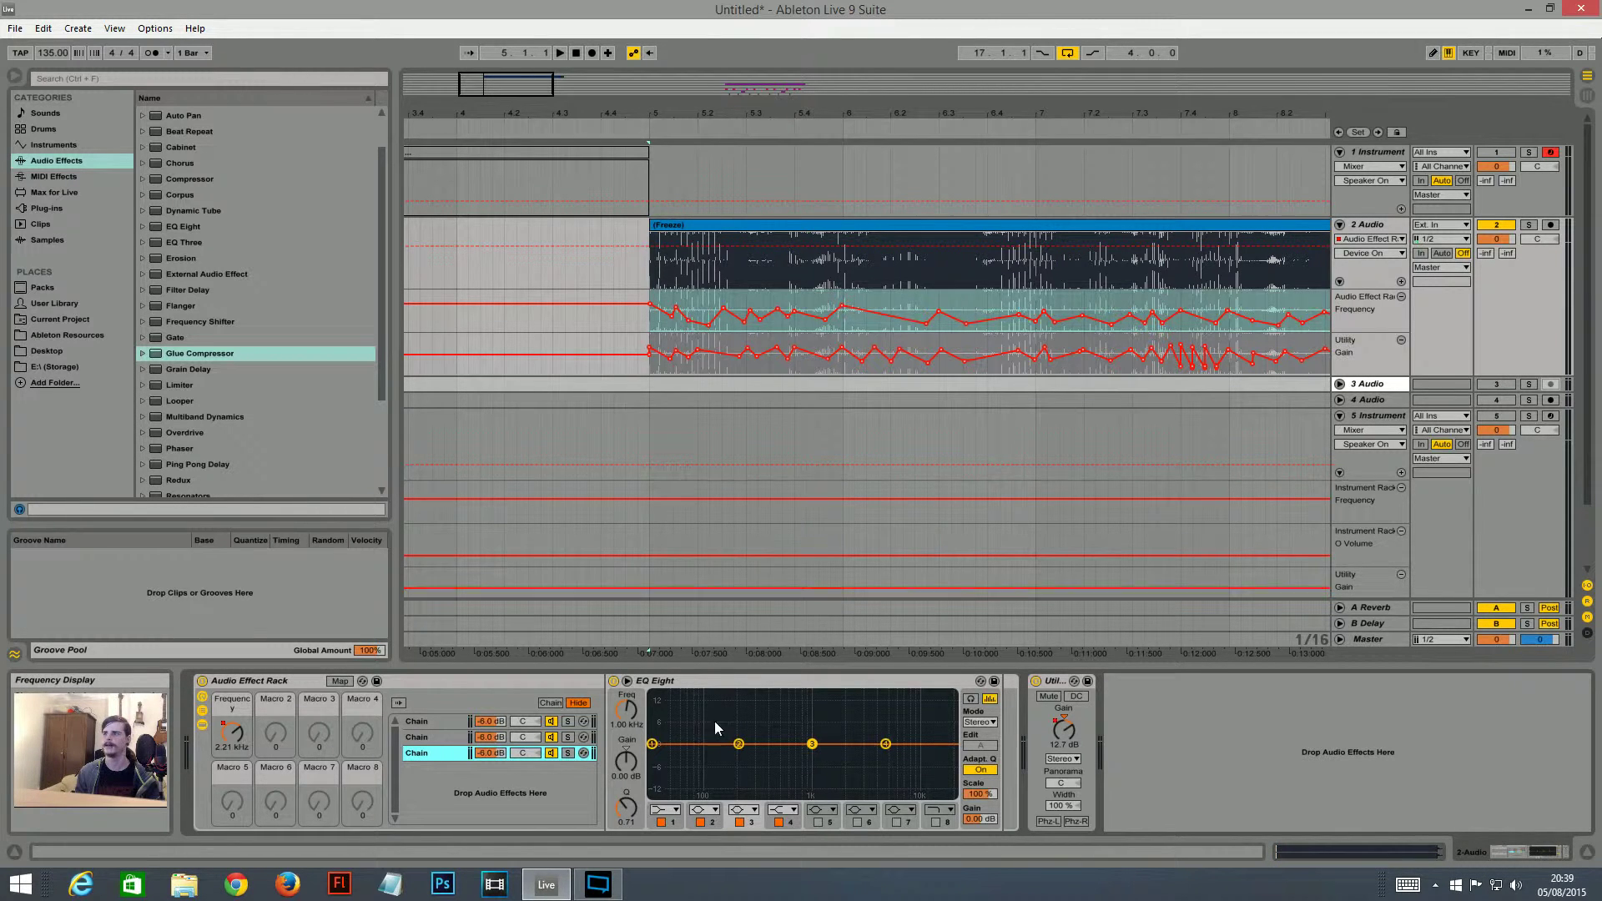
left_click(425, 721)
left_click(439, 738)
left_click(439, 752)
left_click(439, 724)
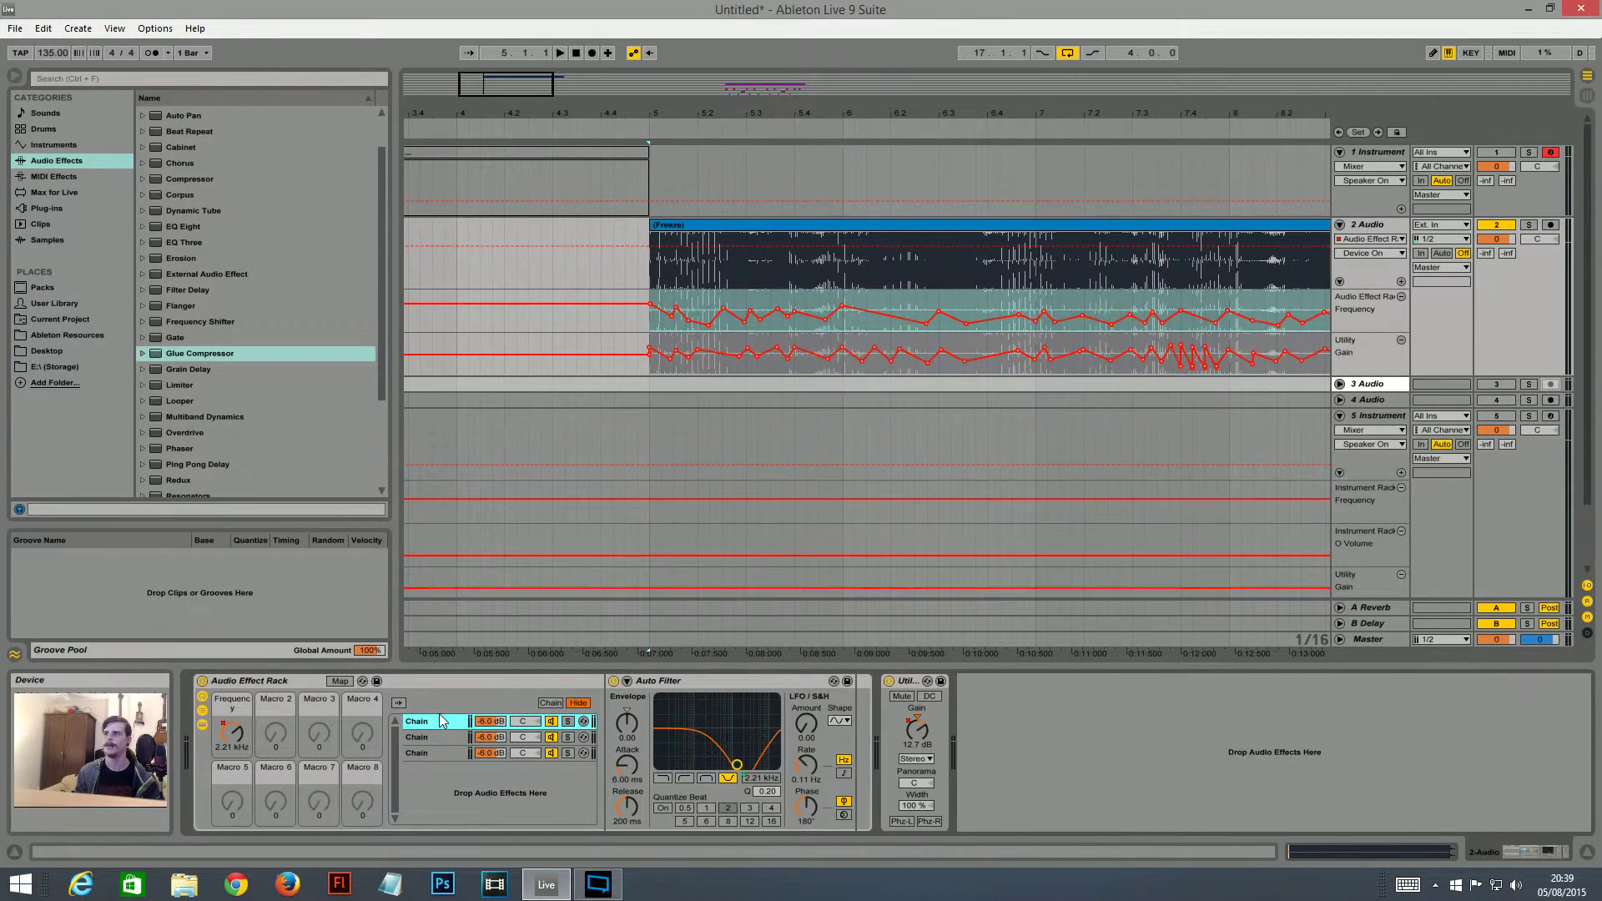
left_click(431, 737)
left_click(437, 751)
left_click(440, 737)
left_click(434, 724)
left_click(433, 734)
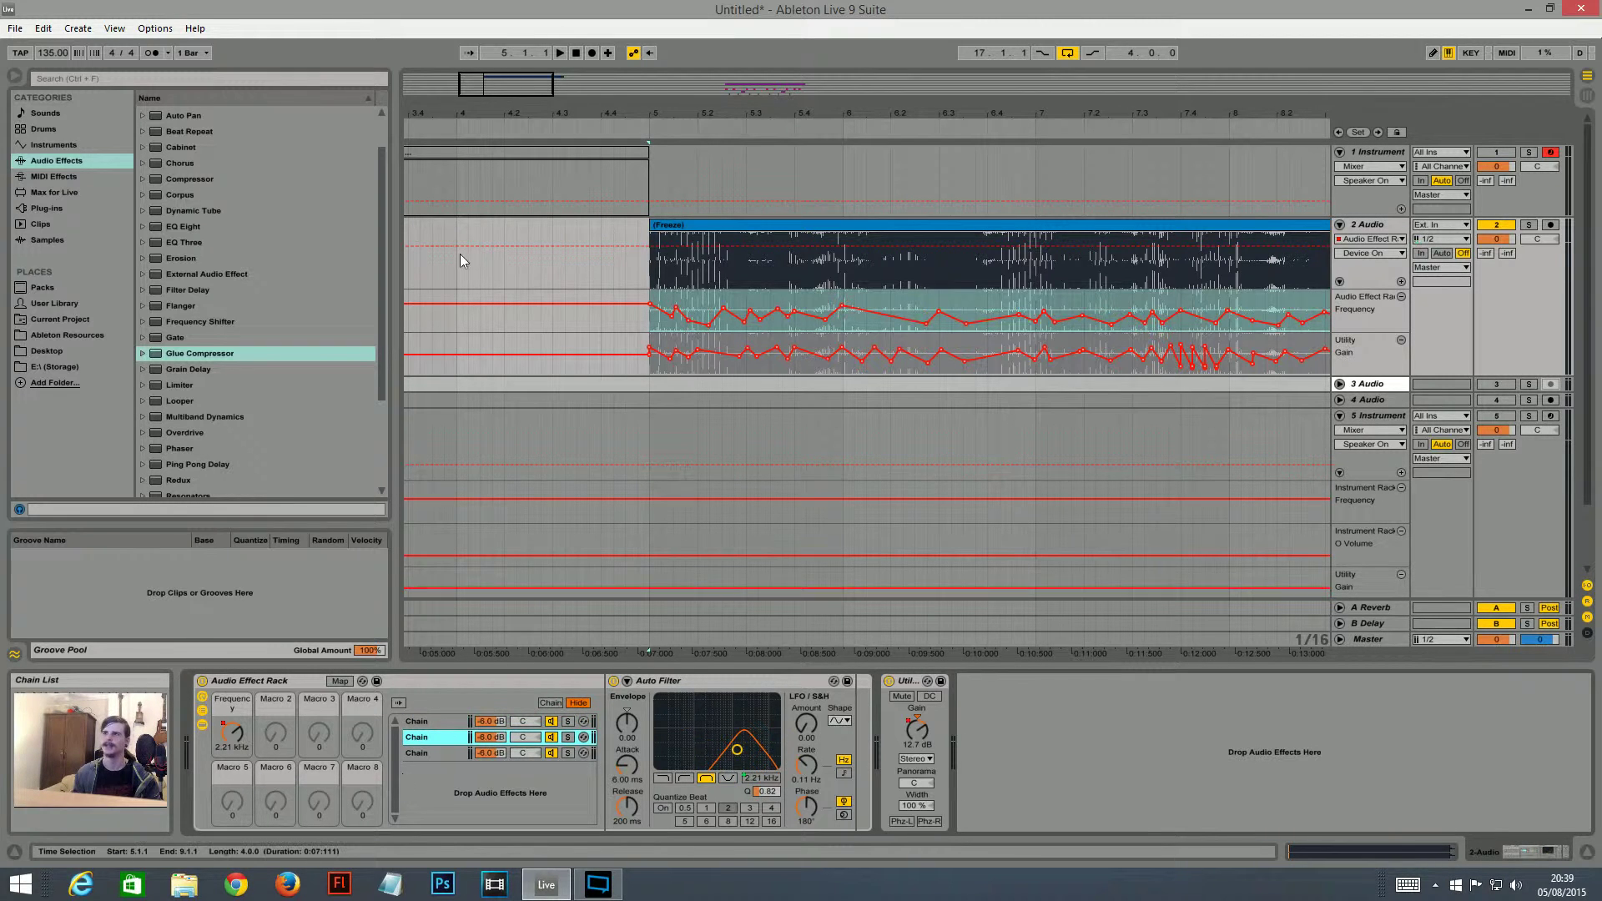
- Review the Auto Filters in the rack's first two chains and the EQ Eight in the third chain
left_click_drag(511, 82, 526, 87)
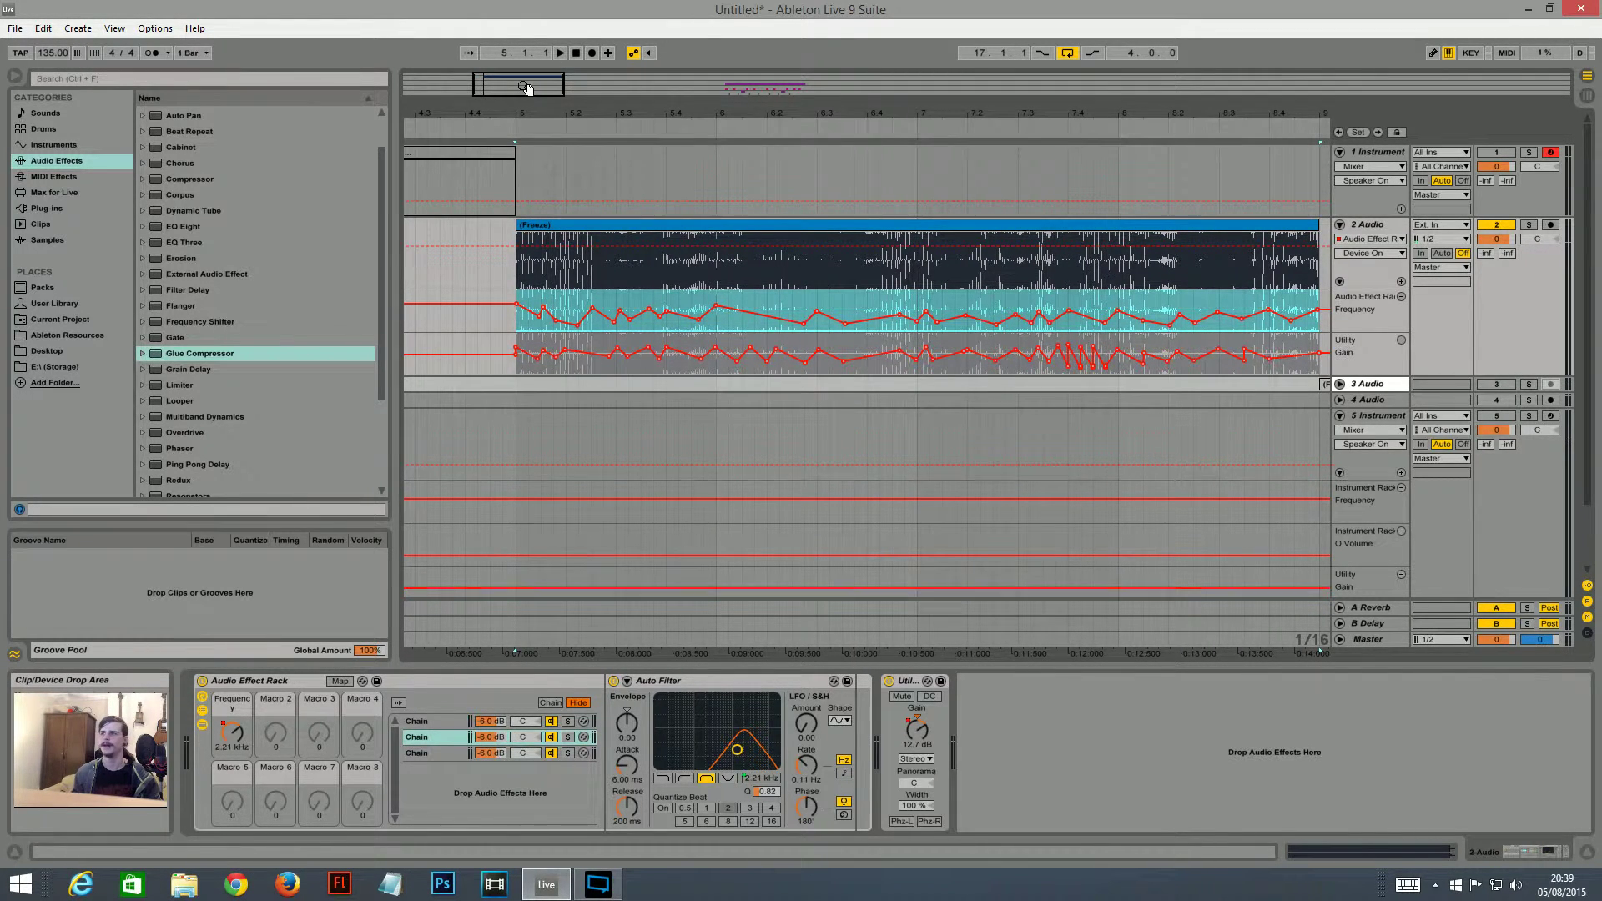
left_click(429, 736)
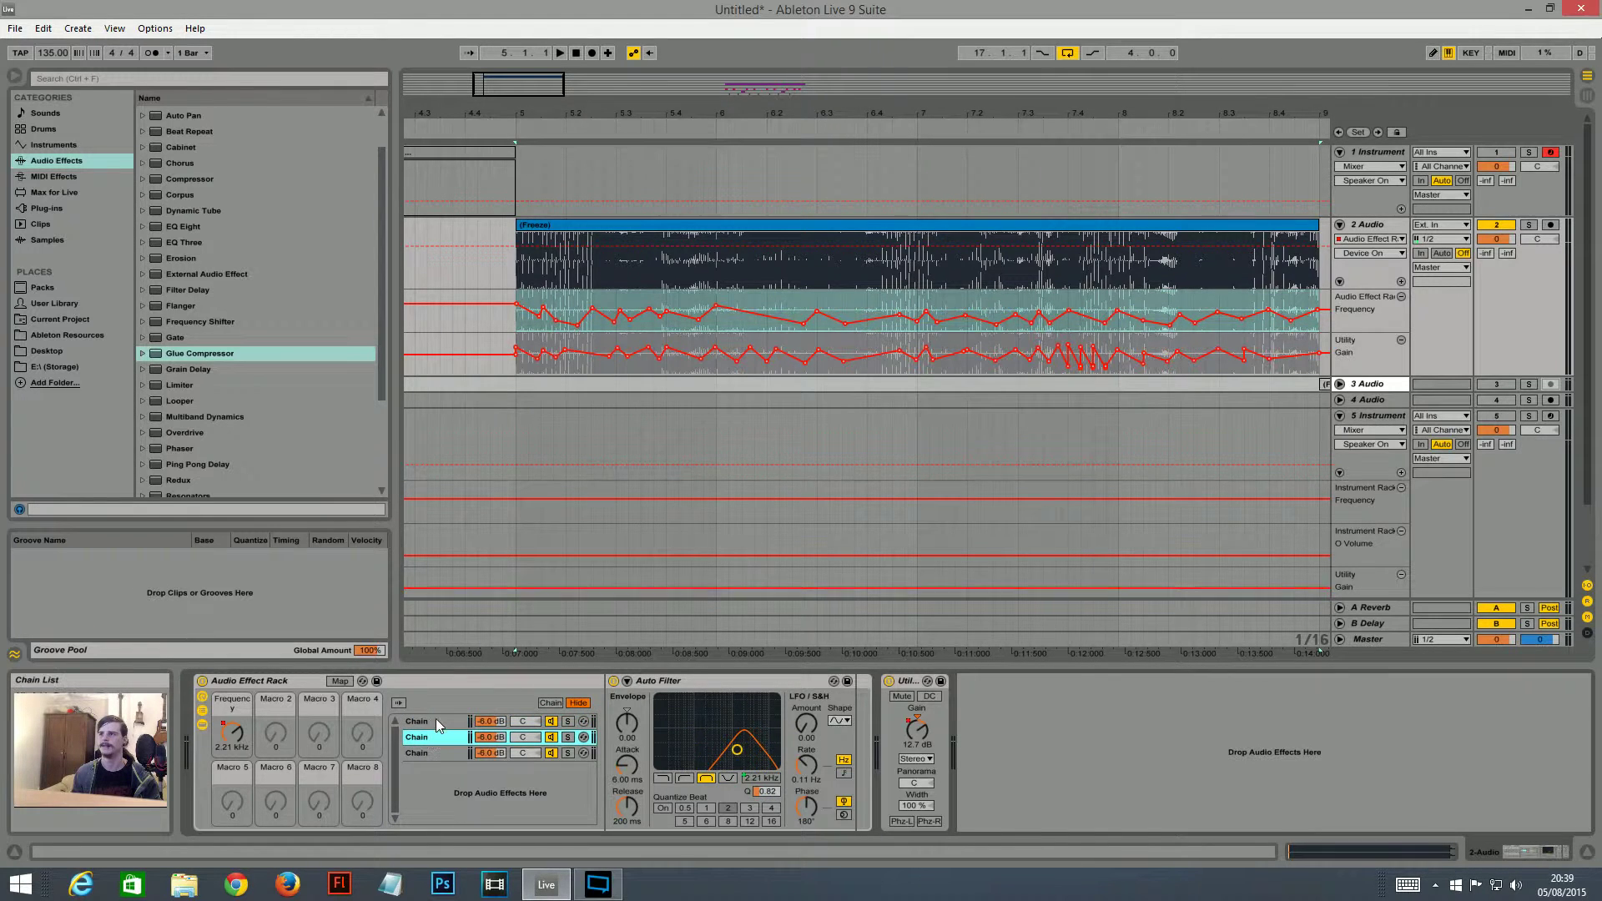
left_click(436, 719)
left_click(428, 737)
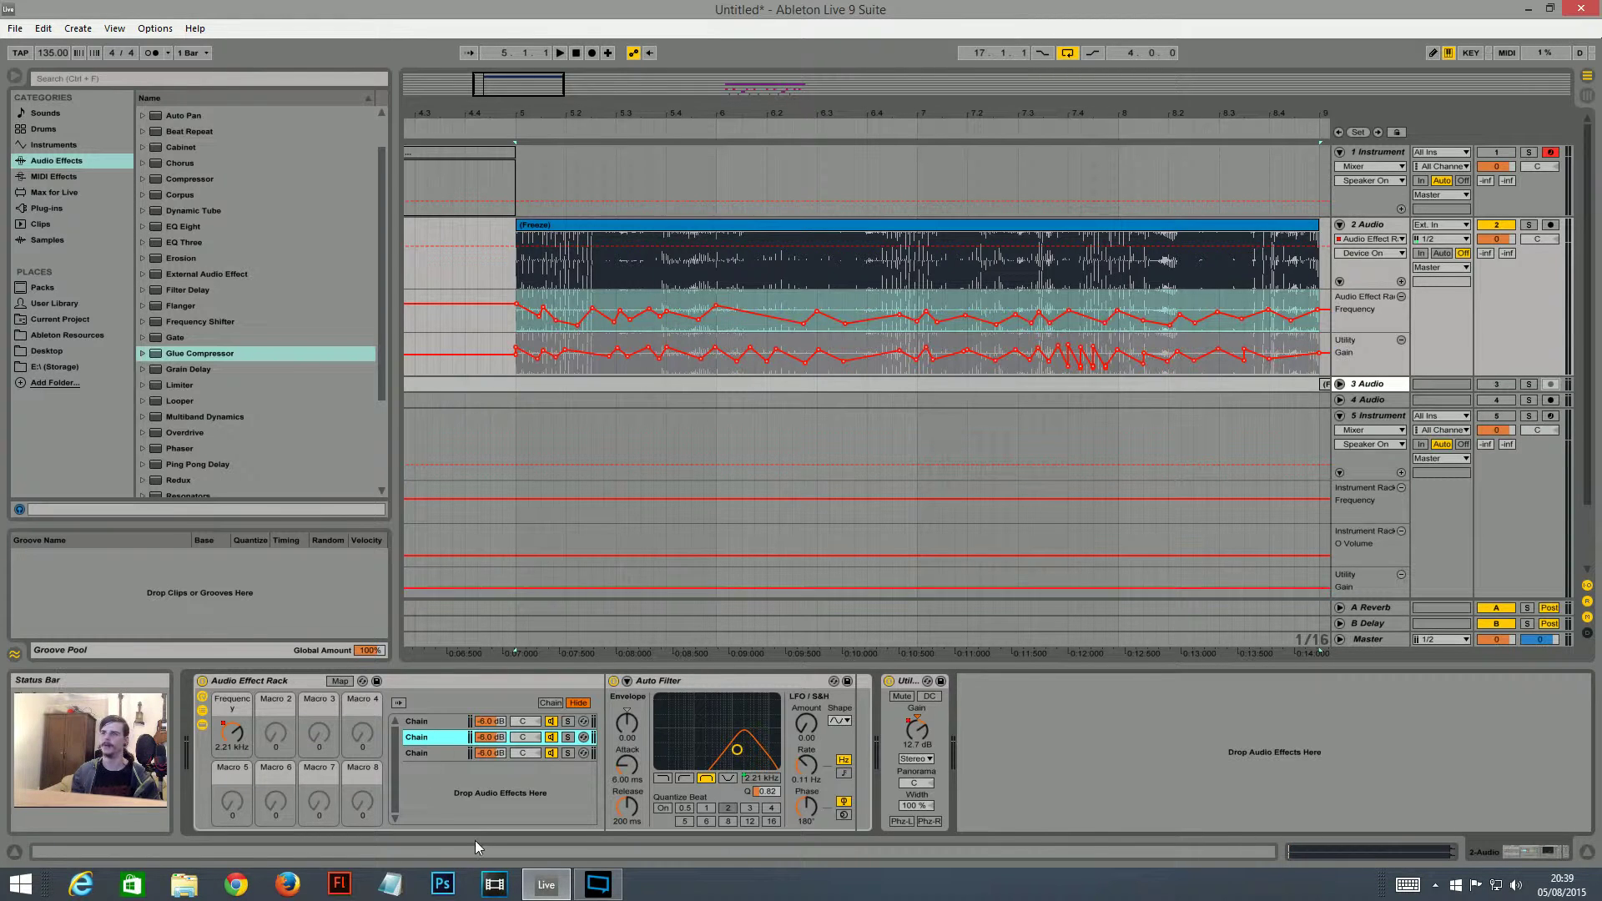
left_click(424, 754)
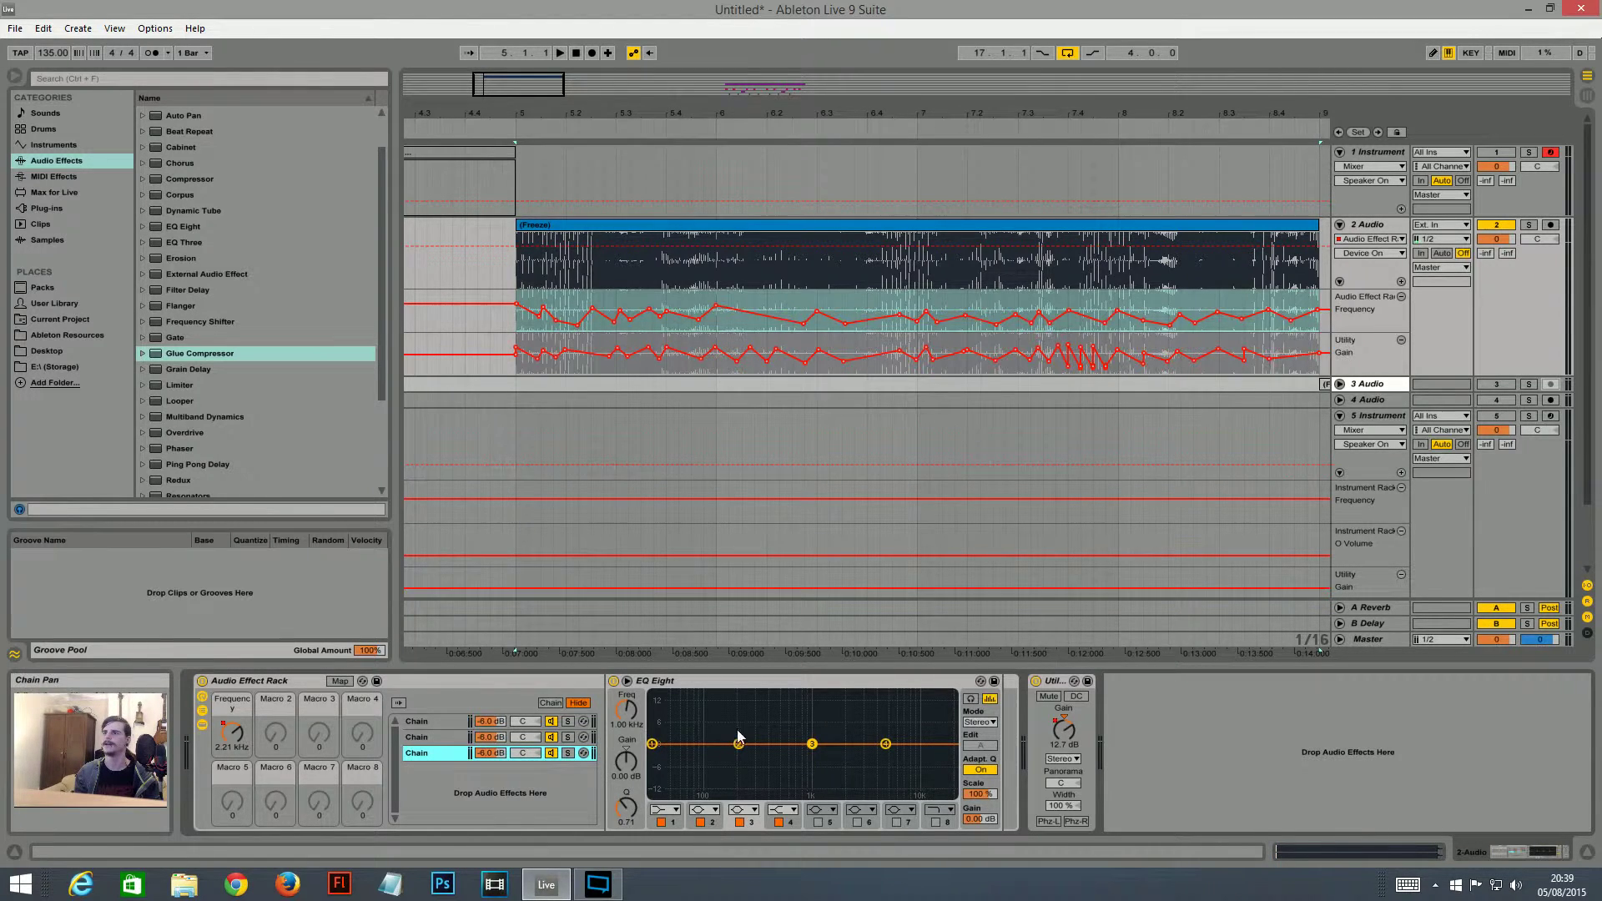
left_click(686, 683)
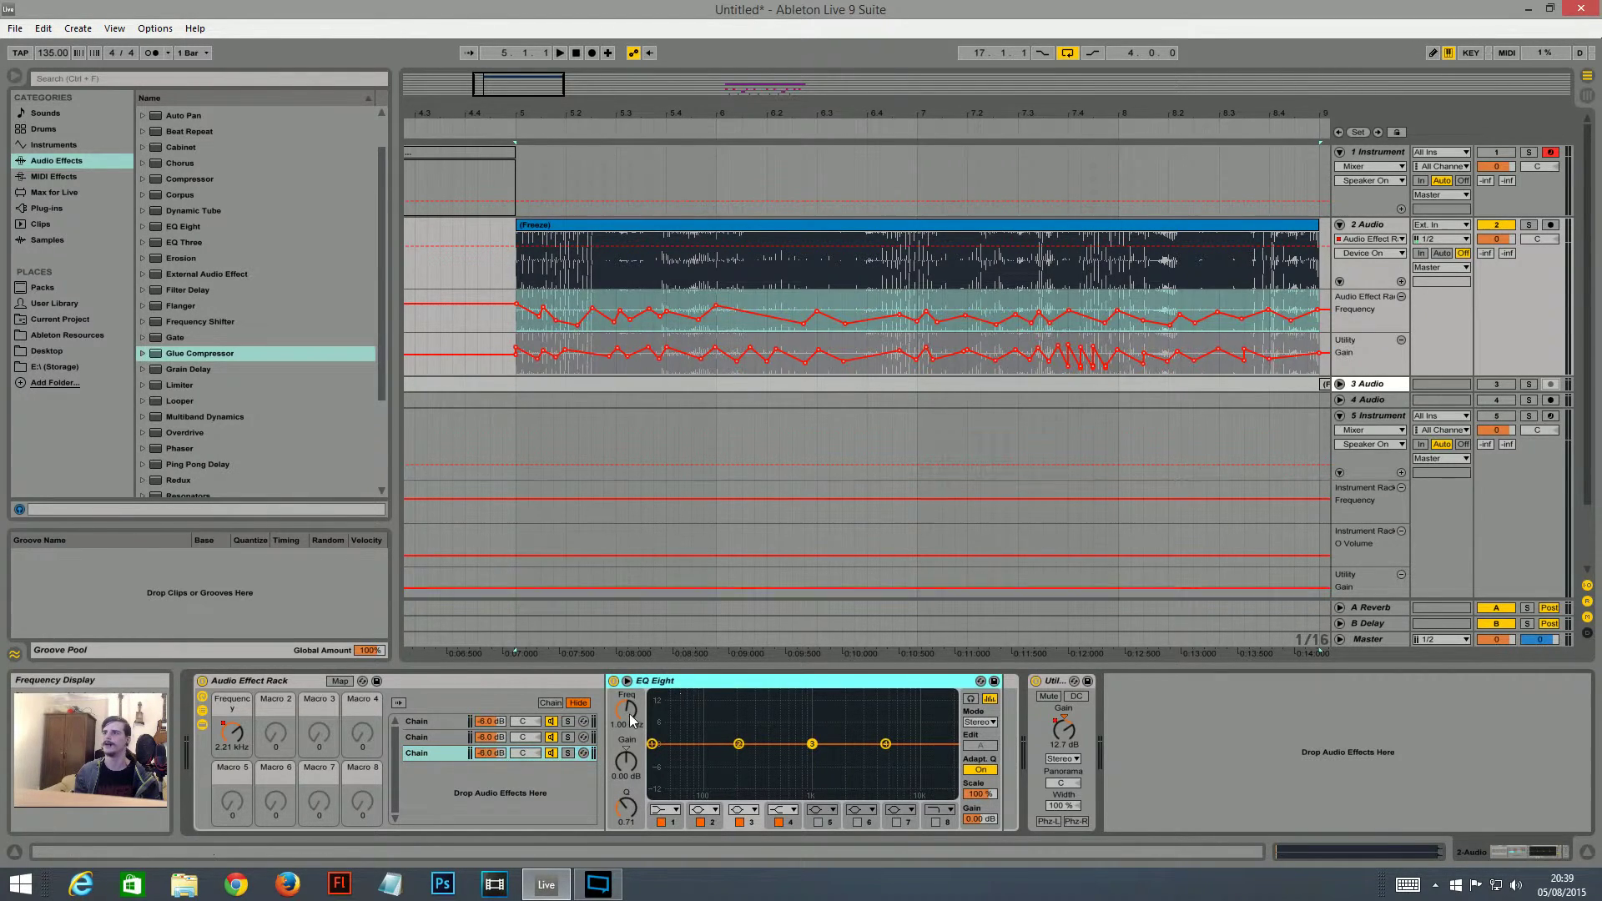
left_click(526, 276)
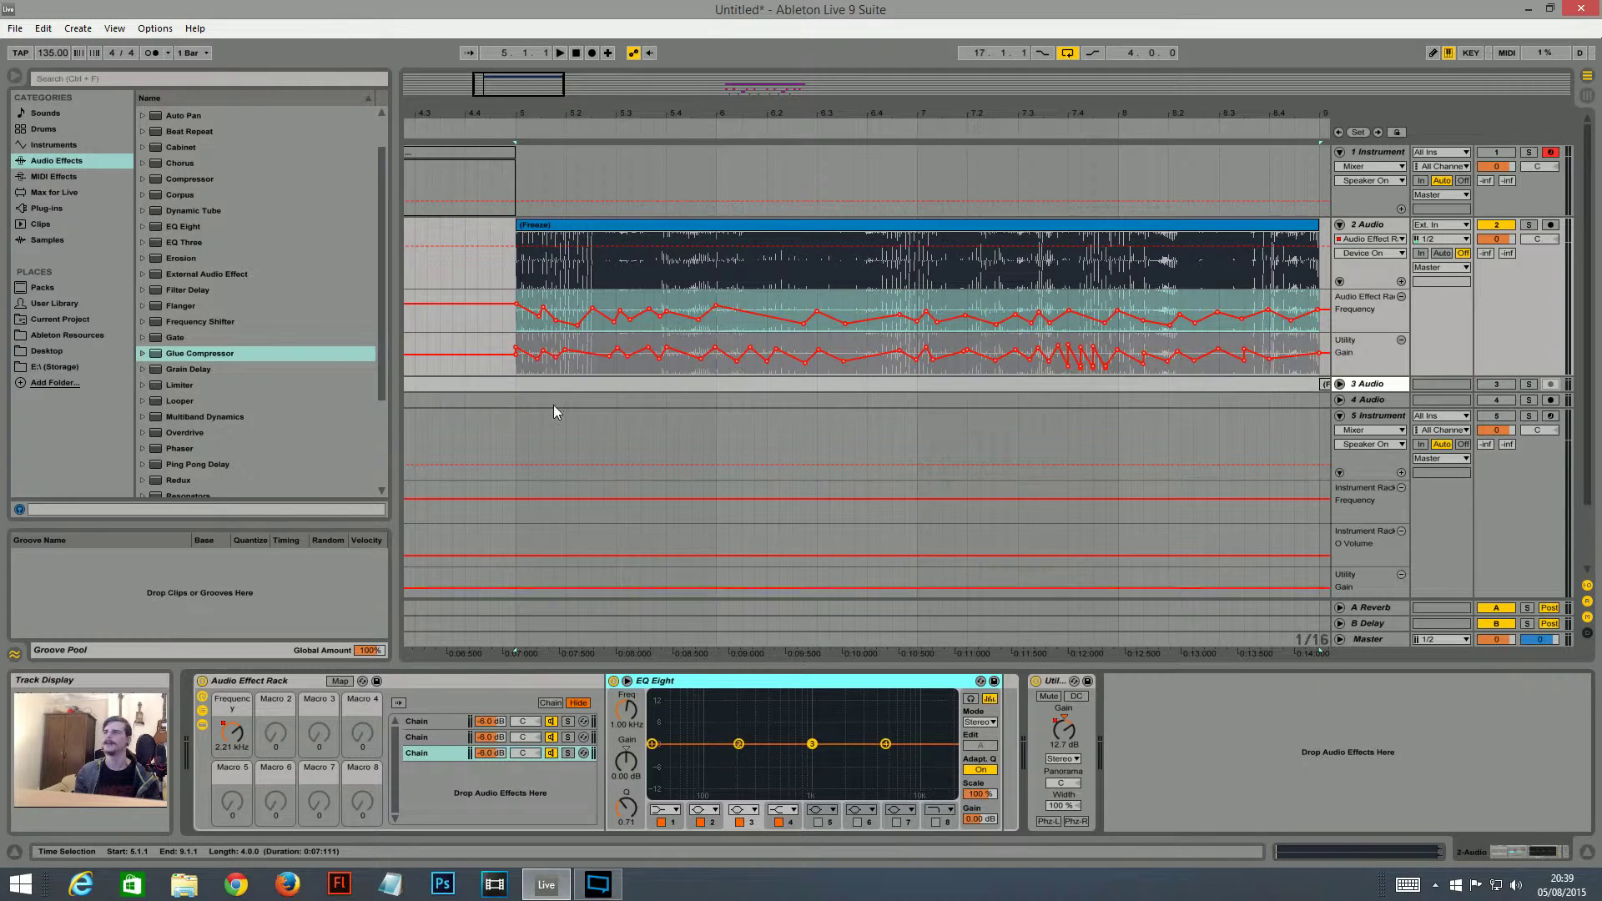
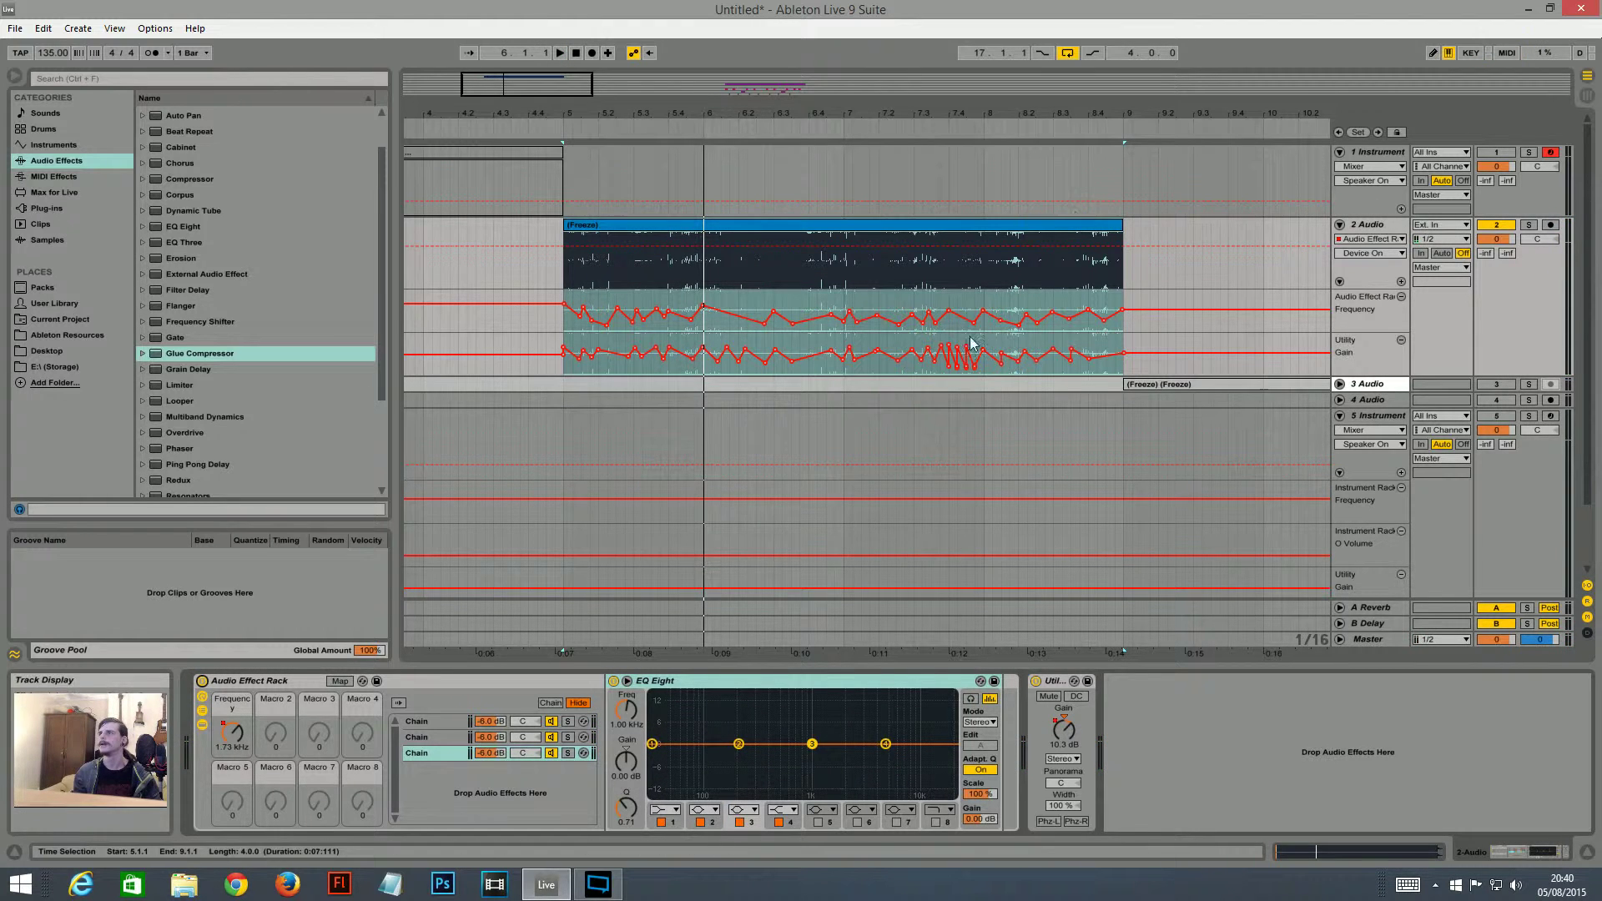
- Deactivate the (Freeze) clip on 2 Audio and turn off that track
right_click(904, 225)
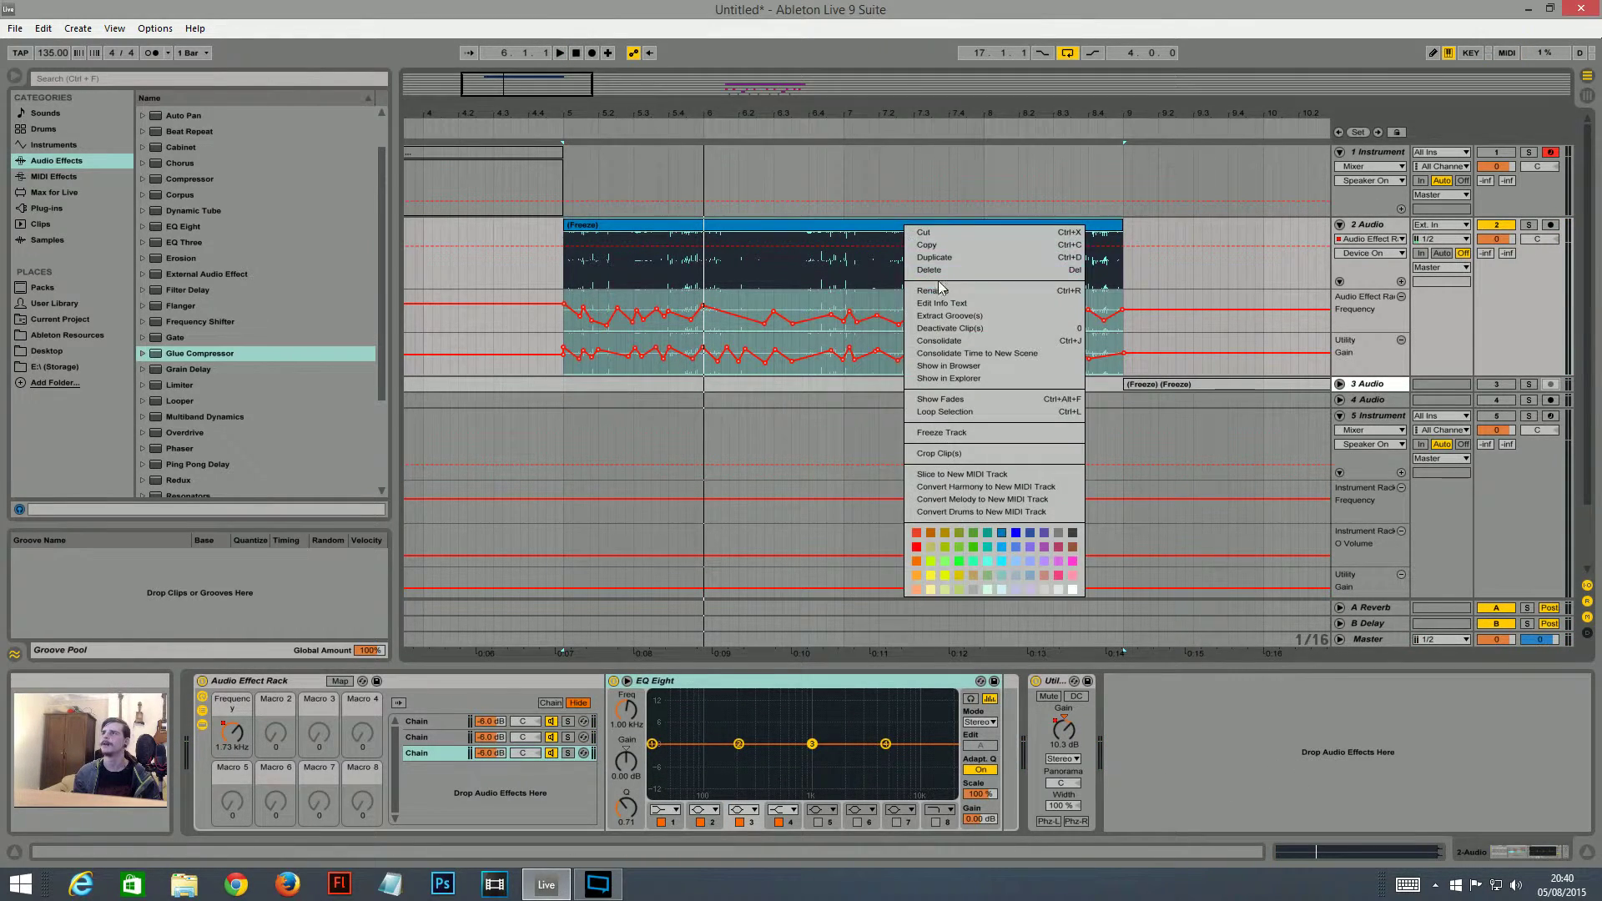
left_click(973, 339)
left_click(1497, 225)
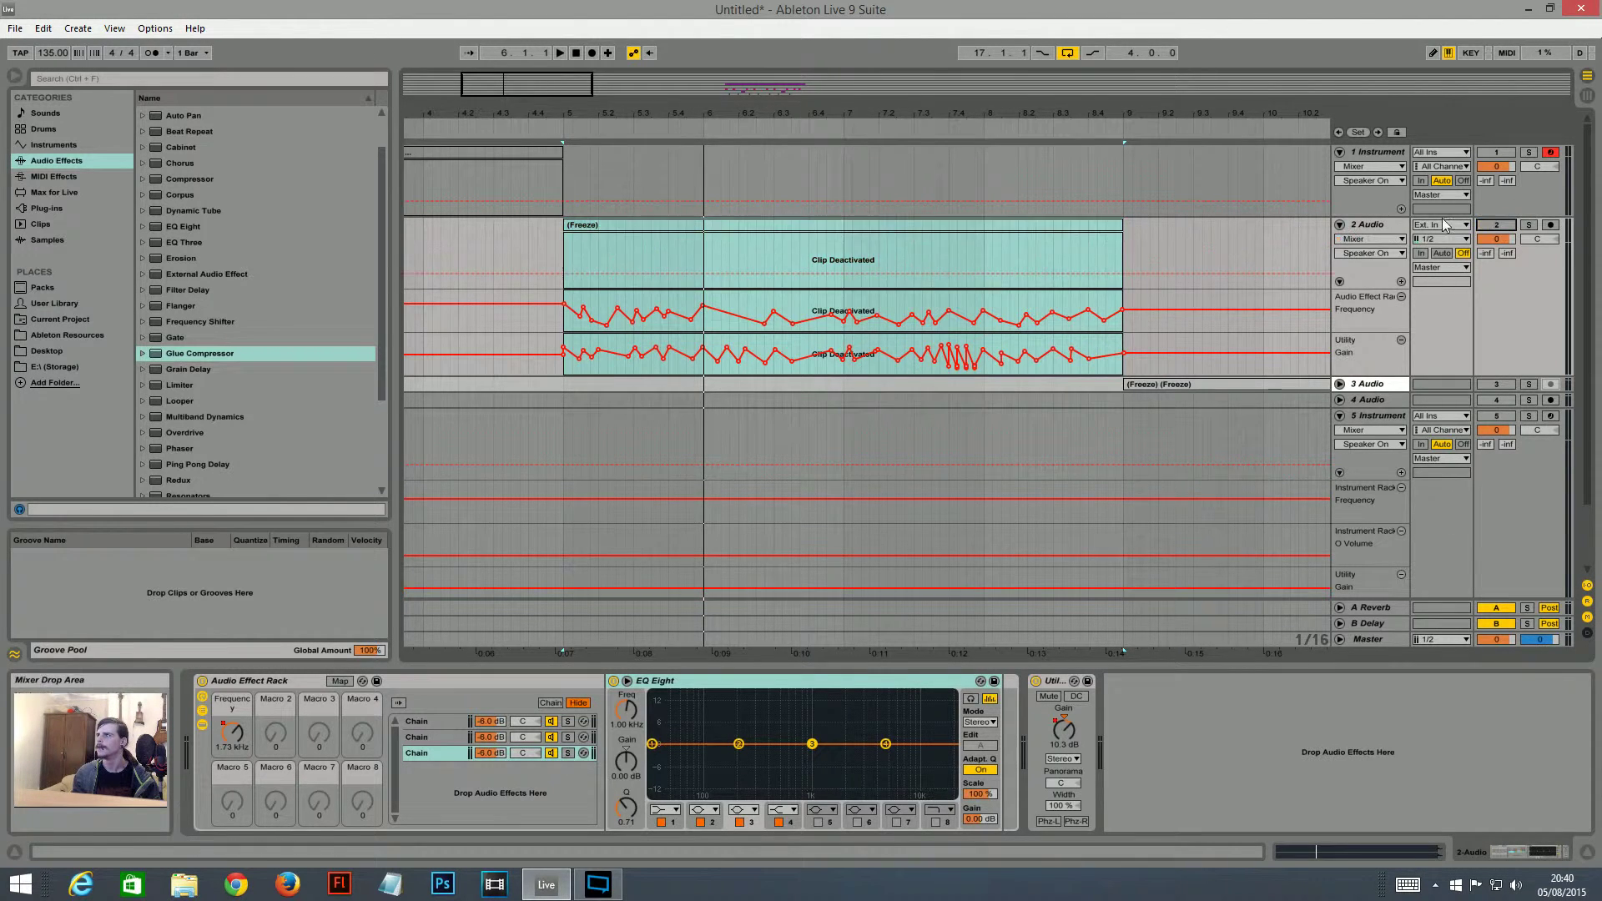
- Fold the 2 Audio and 1 Instrument tracks and unfold the 3 Audio track
left_click_drag(571, 84, 571, 38)
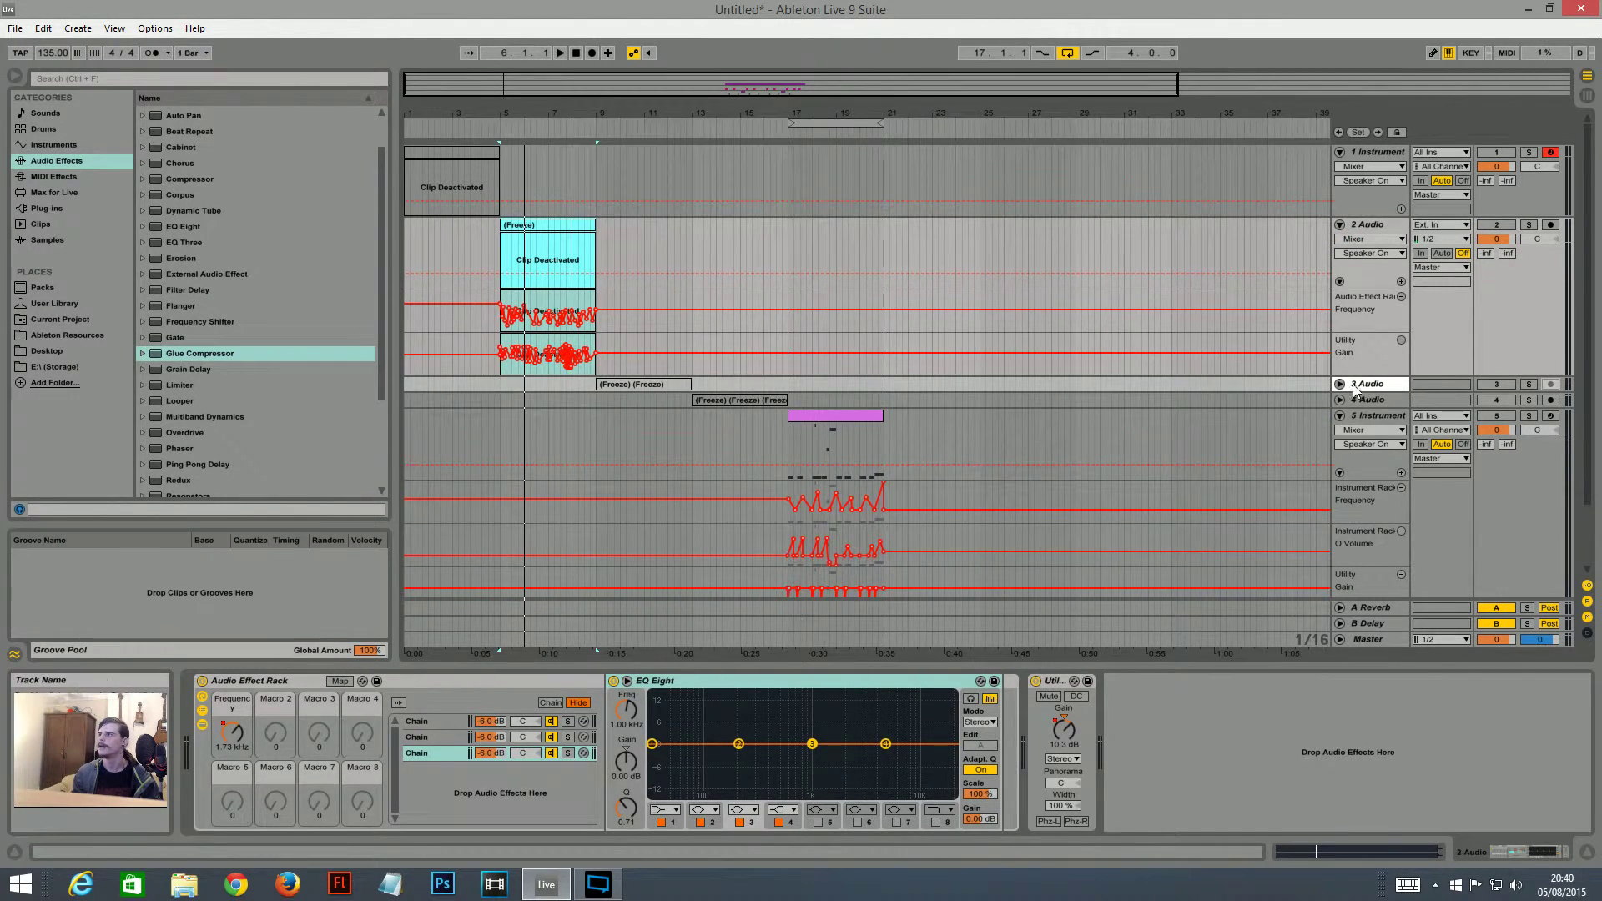
left_click(1339, 225)
left_click(1339, 151)
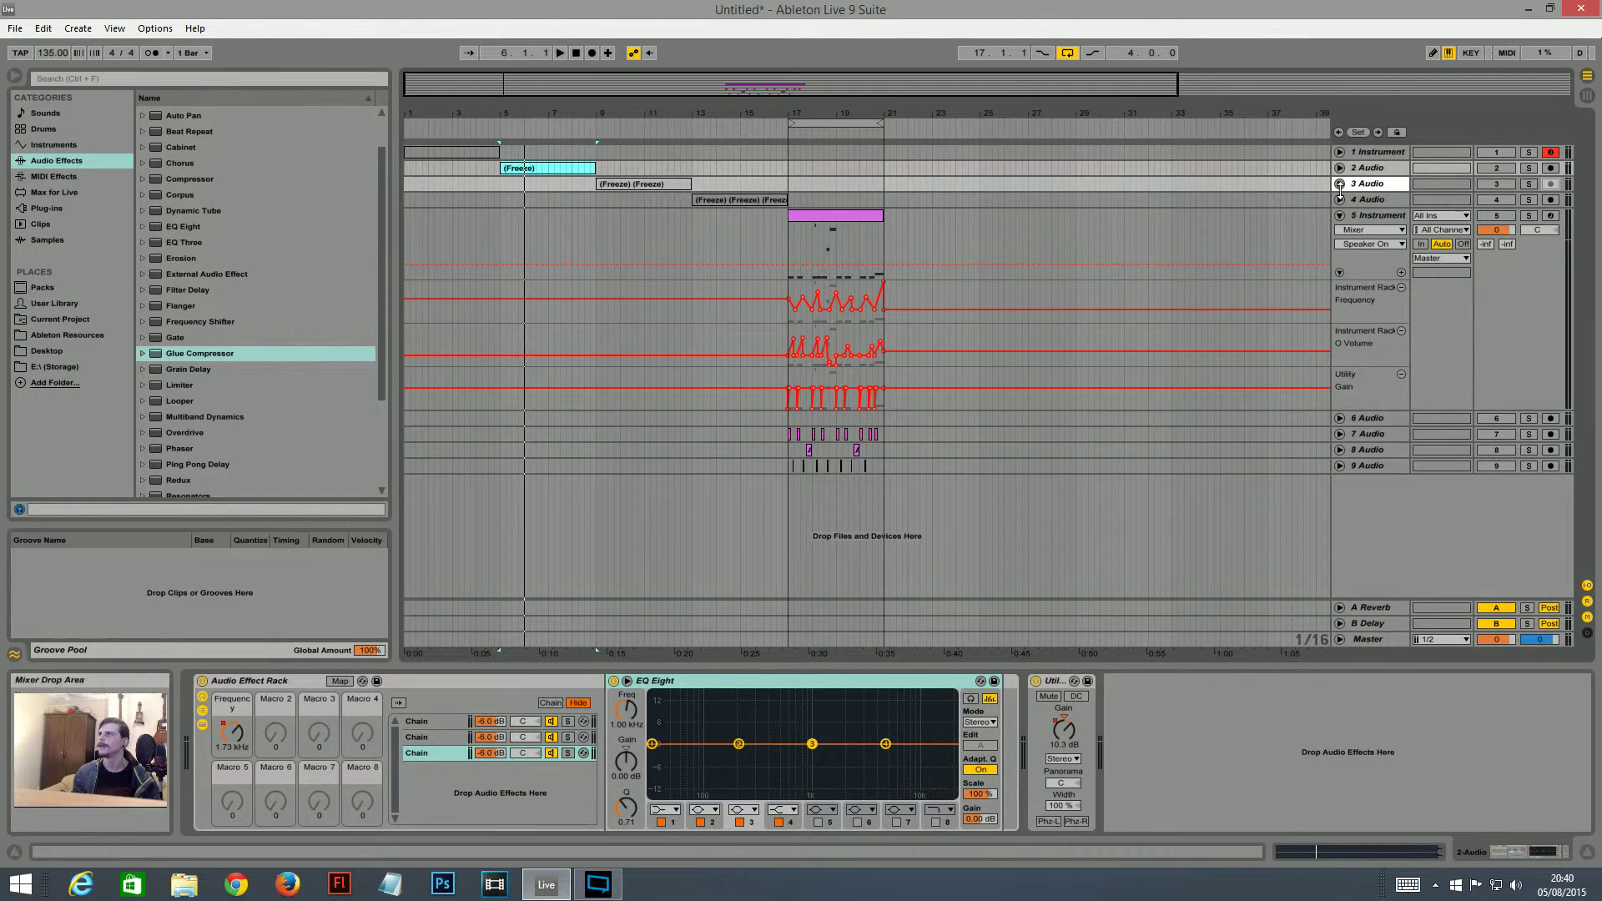
left_click(1340, 199)
left_click(1340, 199)
left_click(1339, 183)
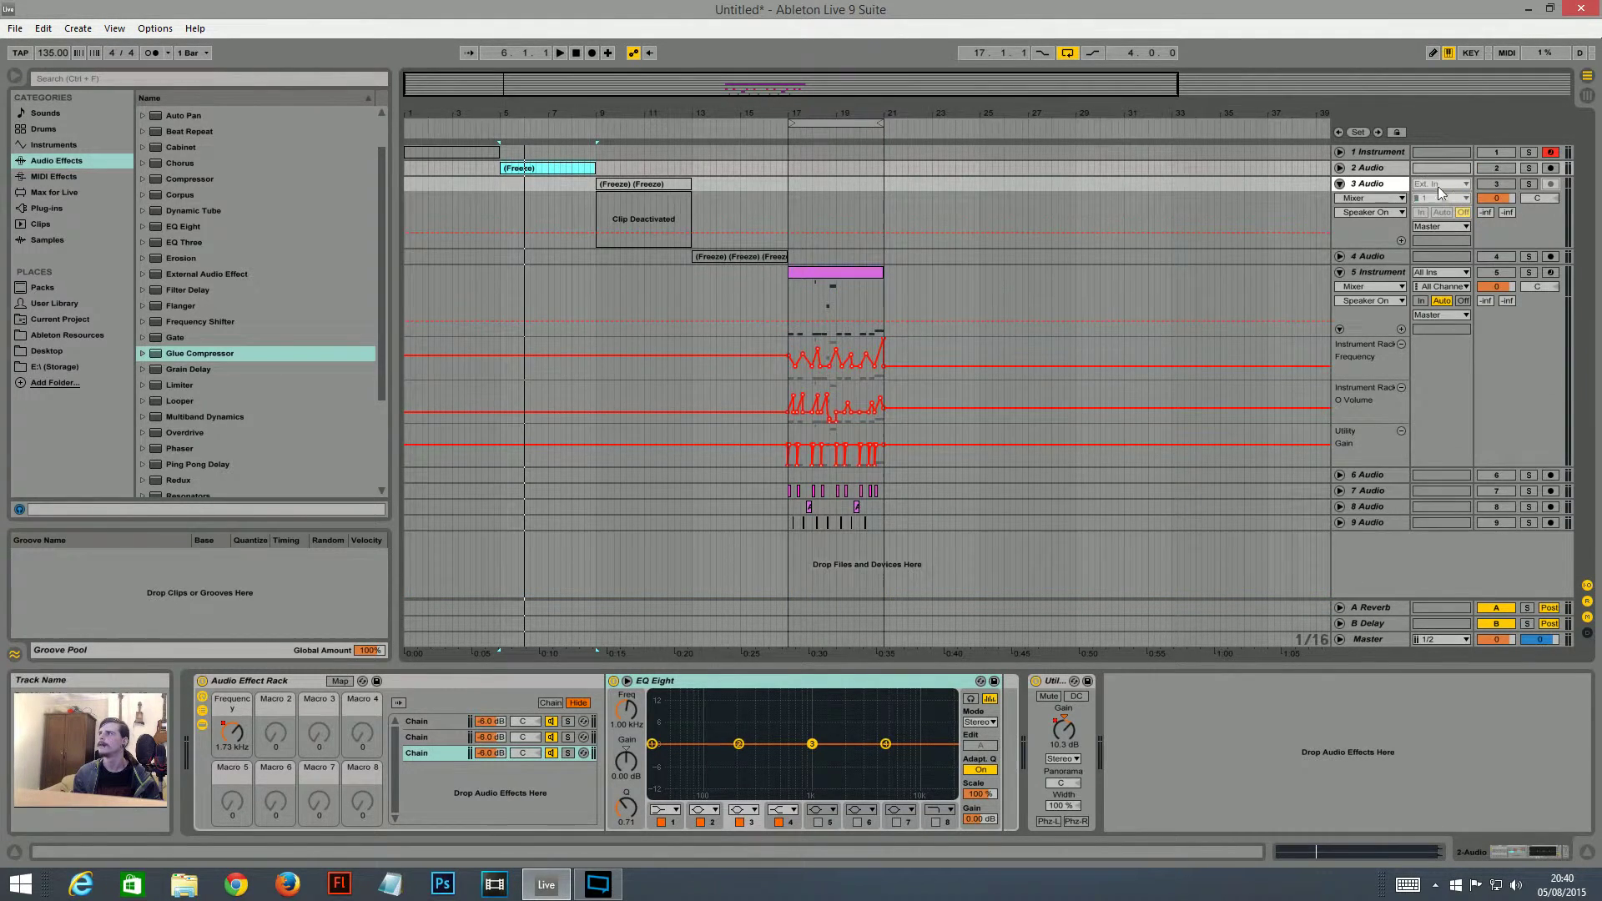
- Turn on the 3 Audio track with its (Freeze) (Freeze) clip activated, and unfreeze the track
right_click(638, 179)
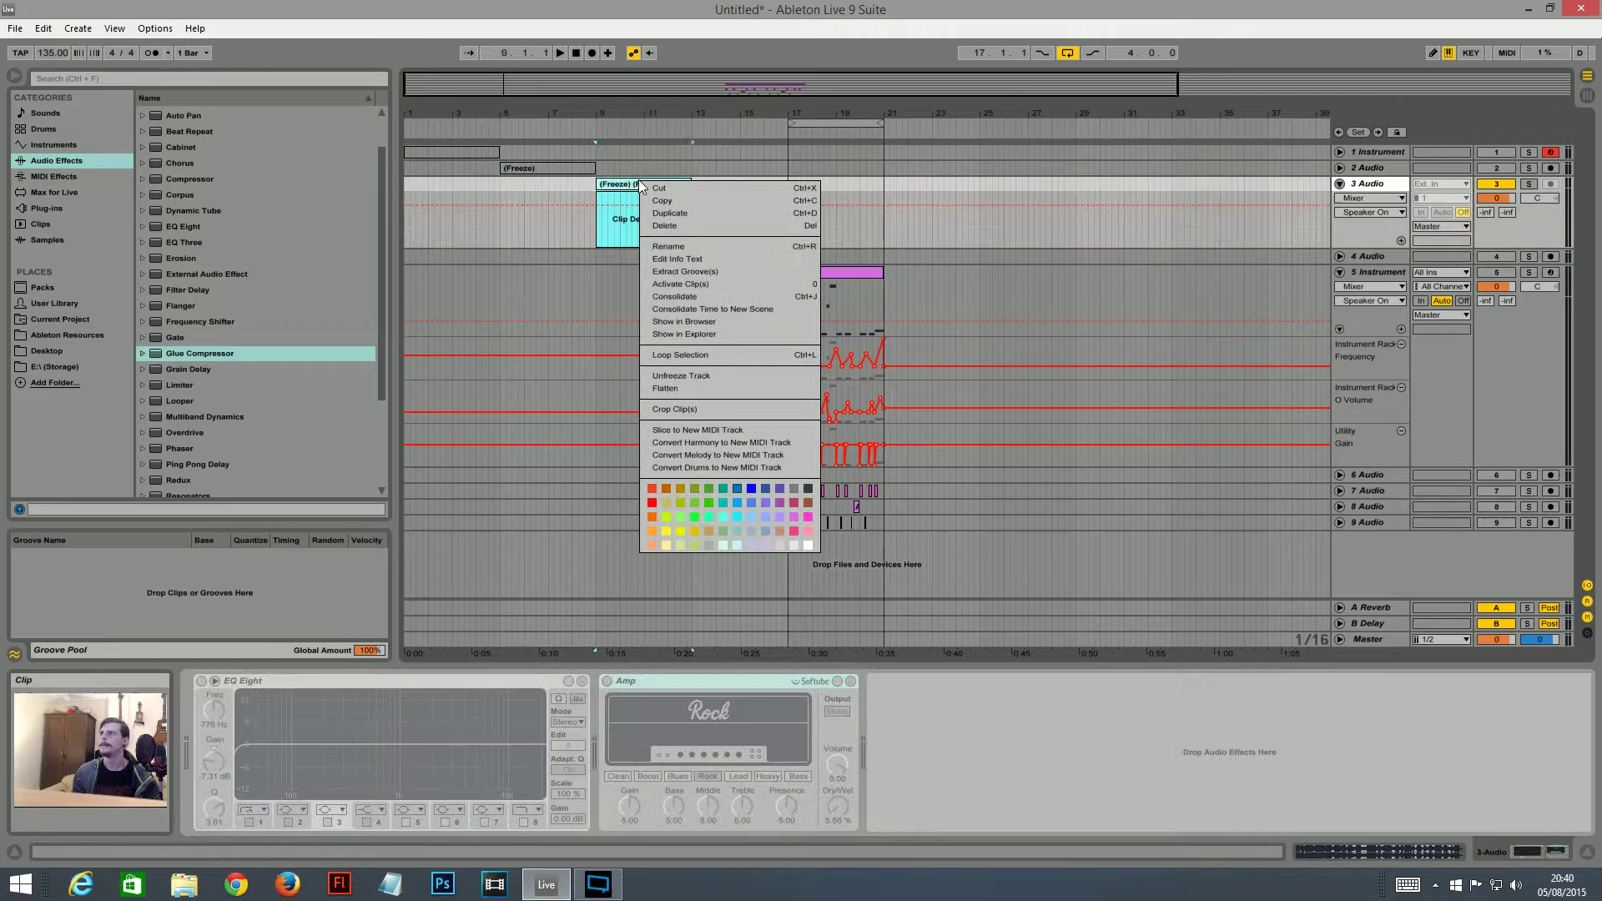
left_click(704, 287)
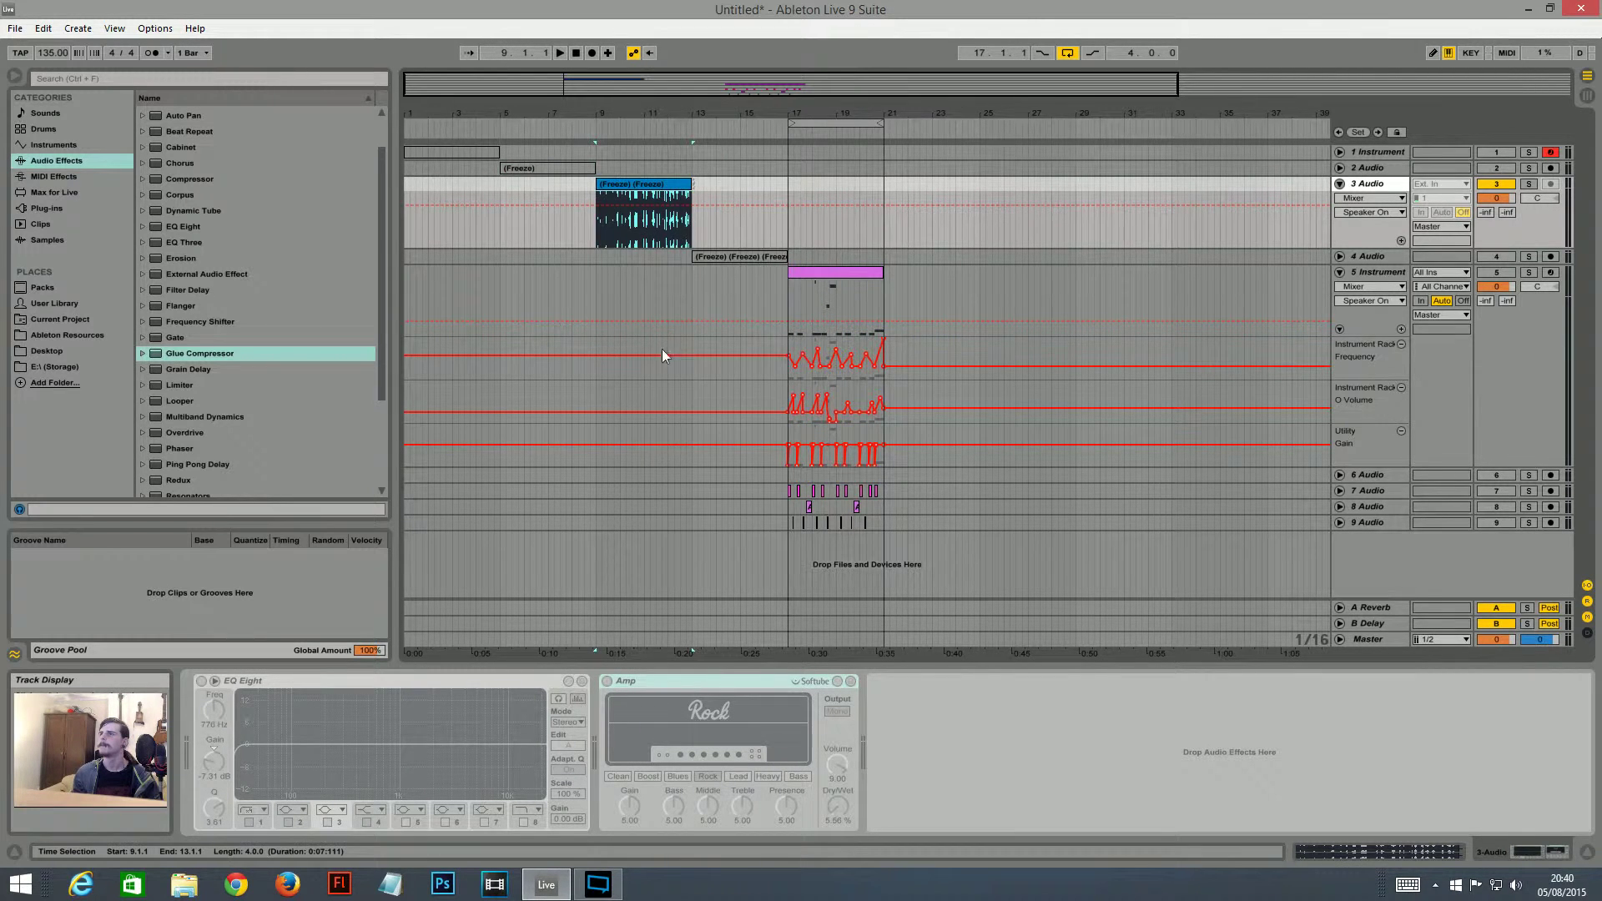
right_click(1377, 187)
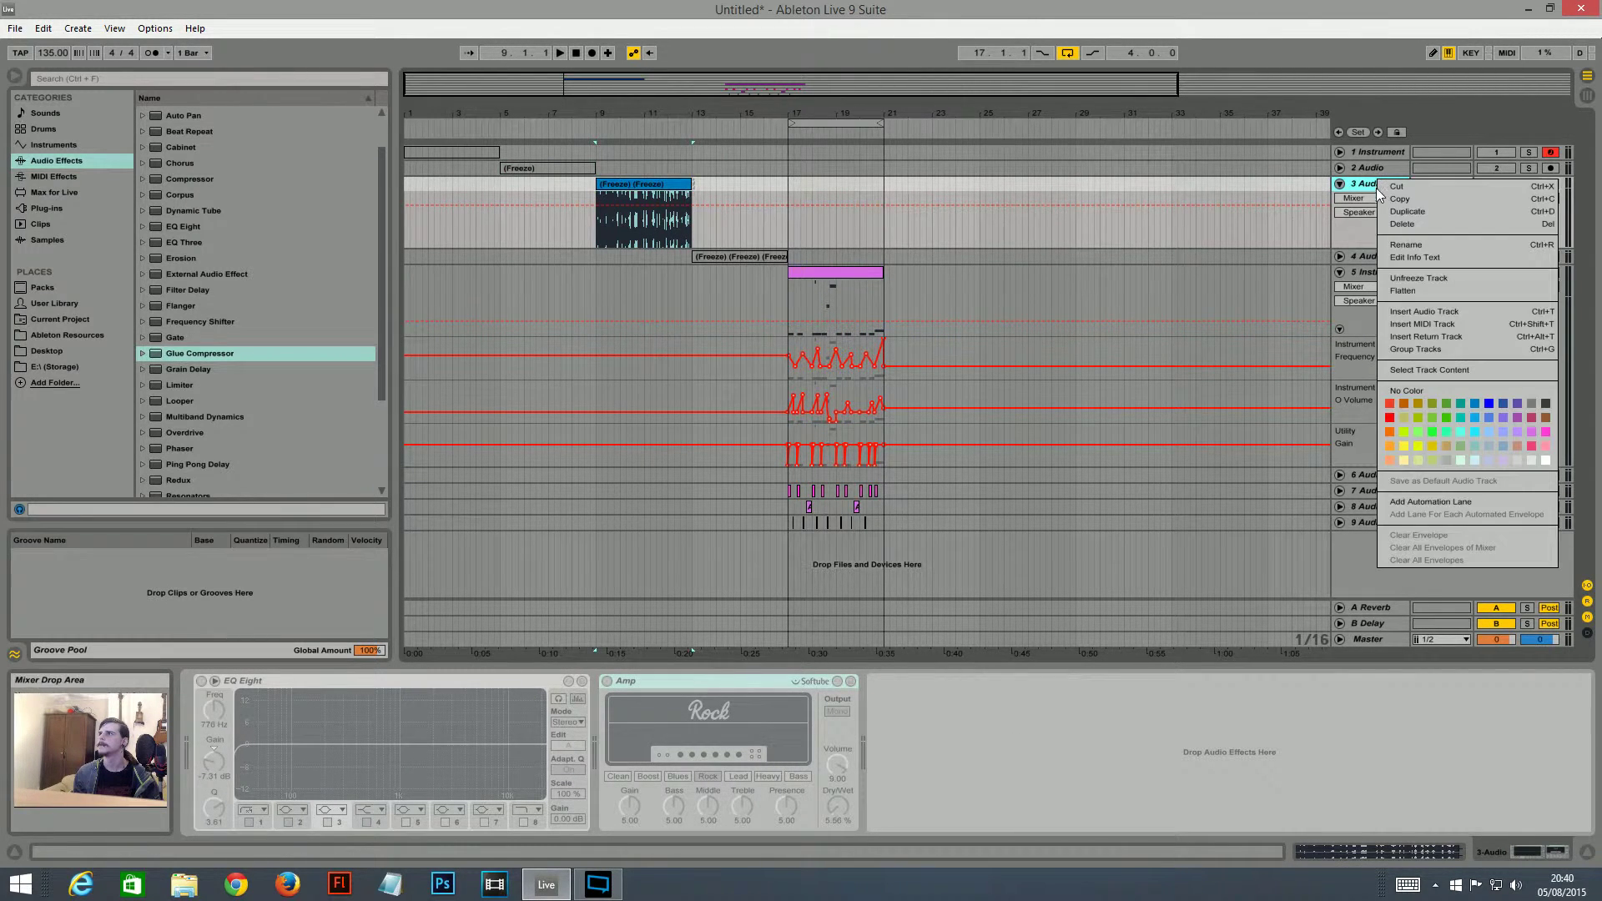
left_click(1438, 278)
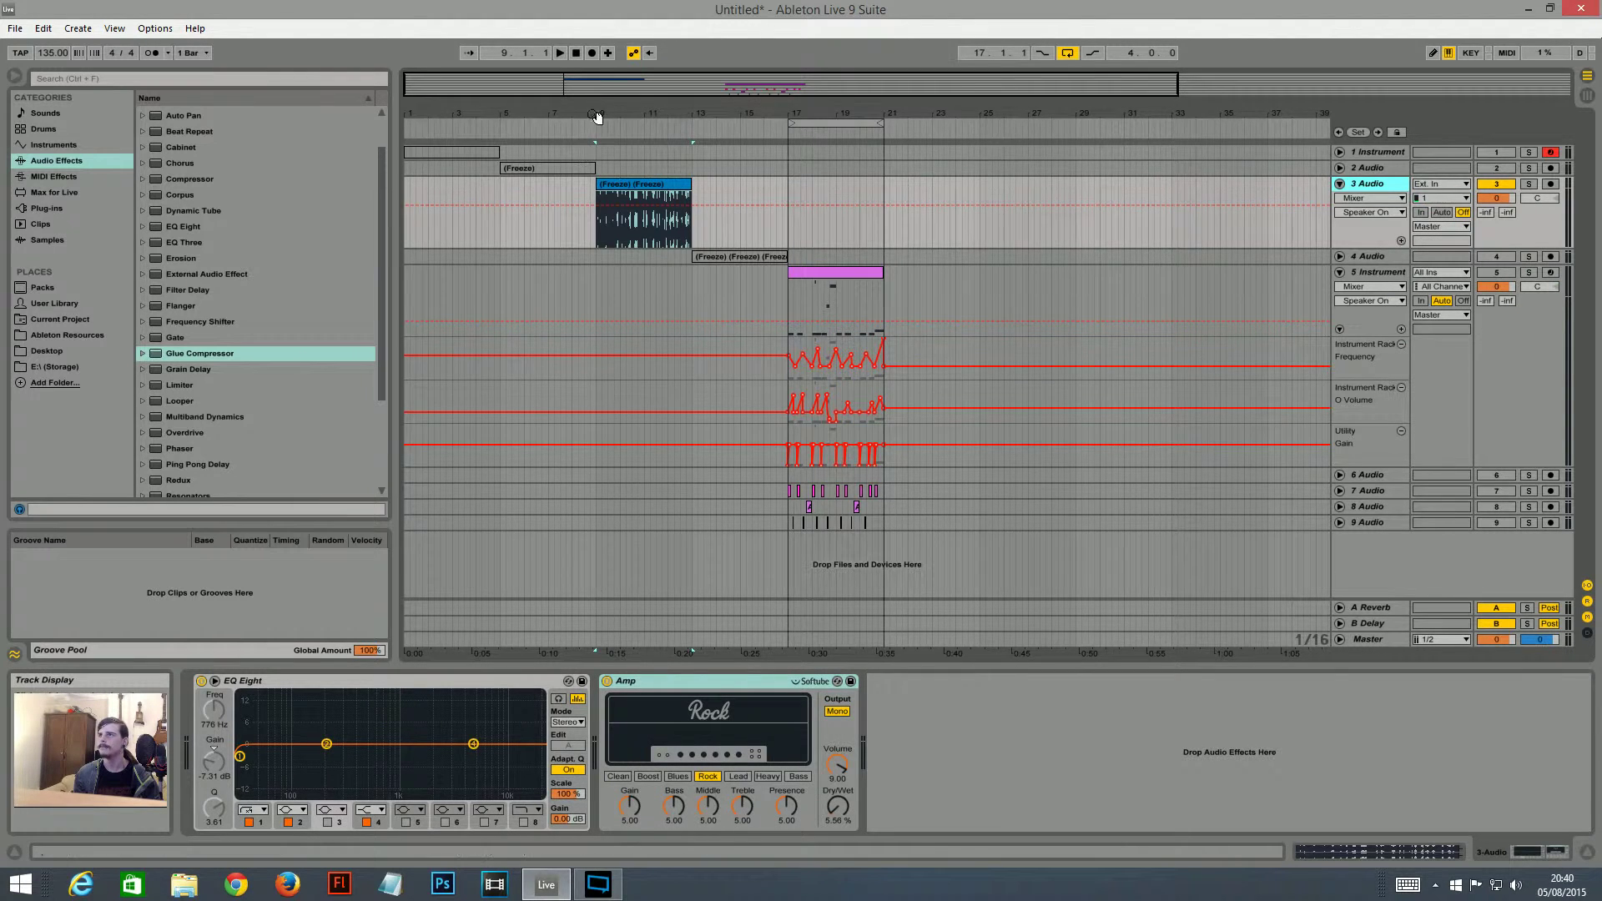
- Select the whole clip on 3 Audio and examine the band 1 settings of the track's EQ Eight
left_click_drag(595, 91, 664, 569)
left_click_drag(479, 221, 1114, 231)
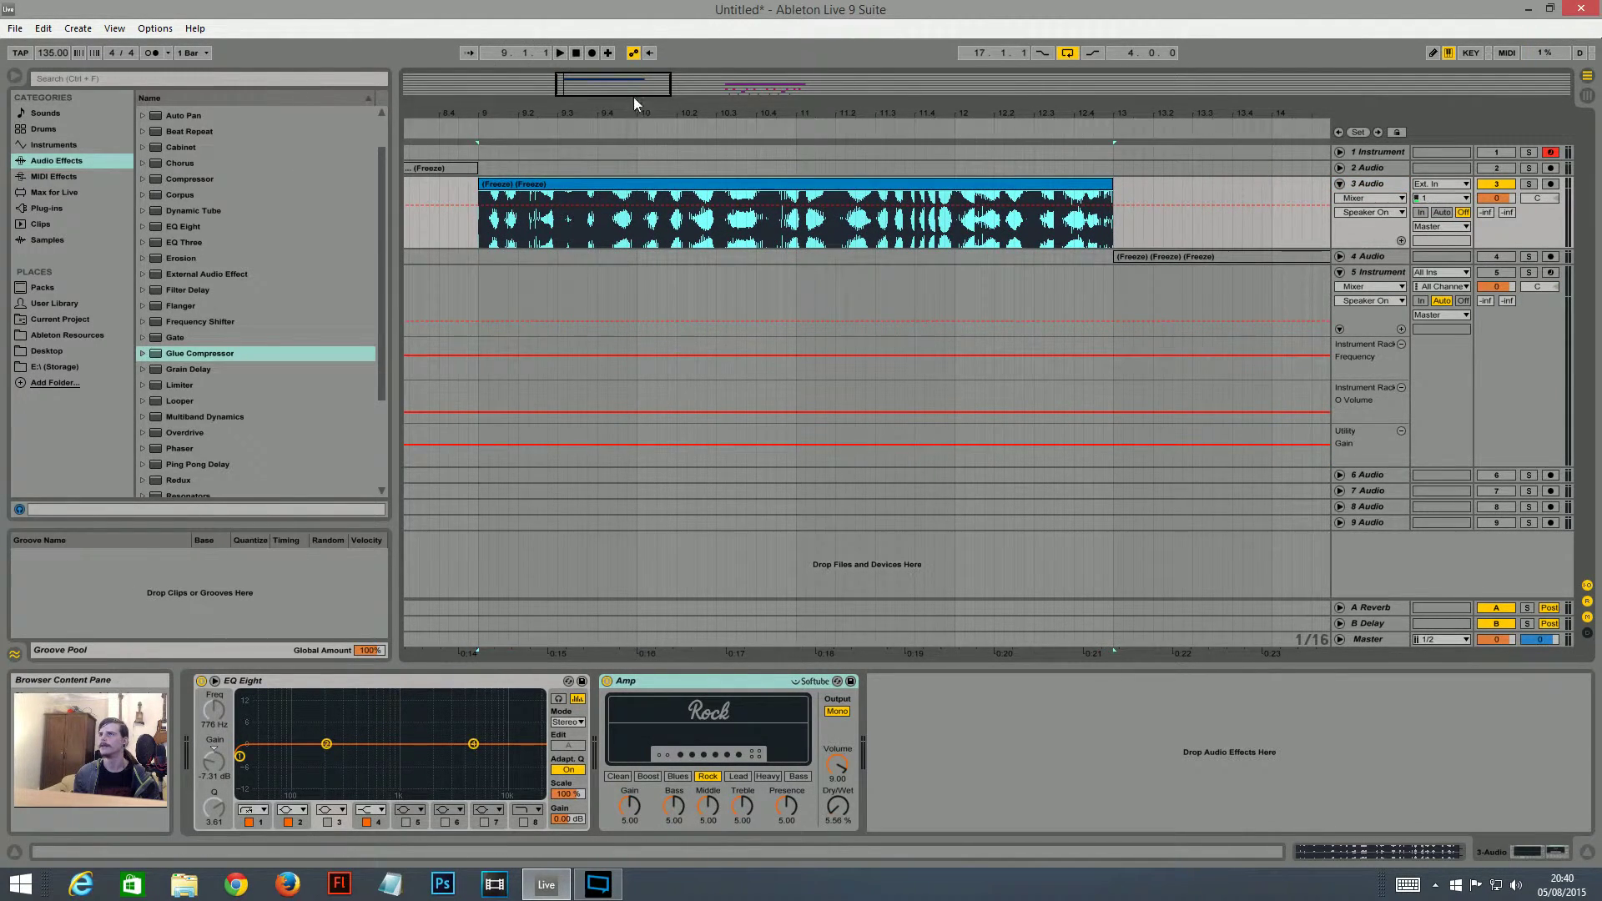
left_click_drag(622, 90, 726, 115)
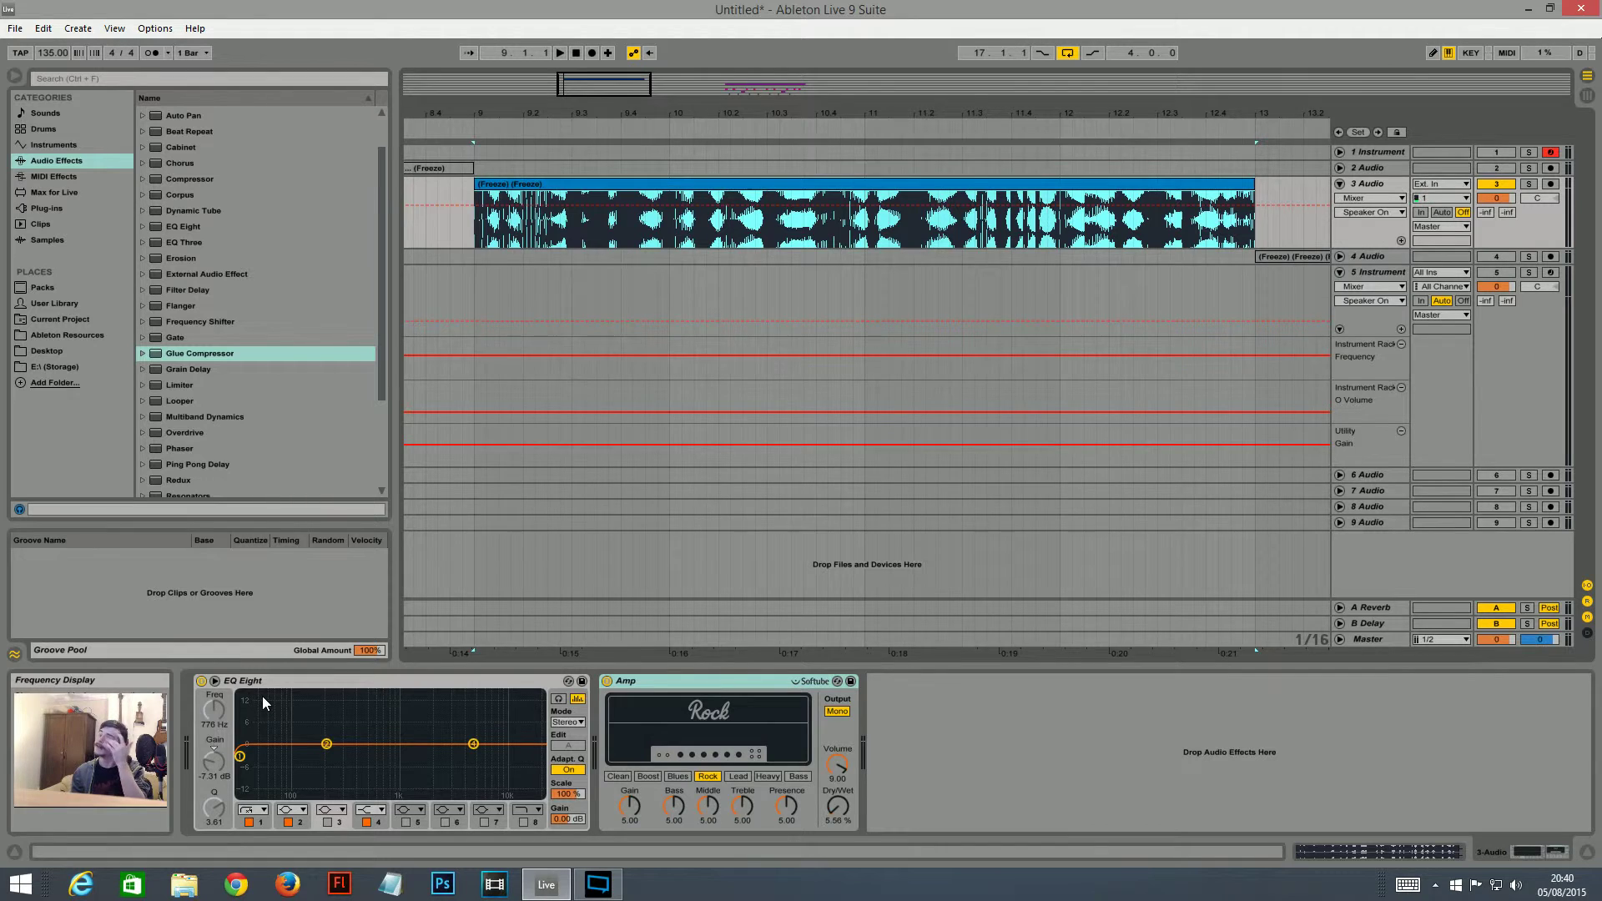
left_click(240, 756)
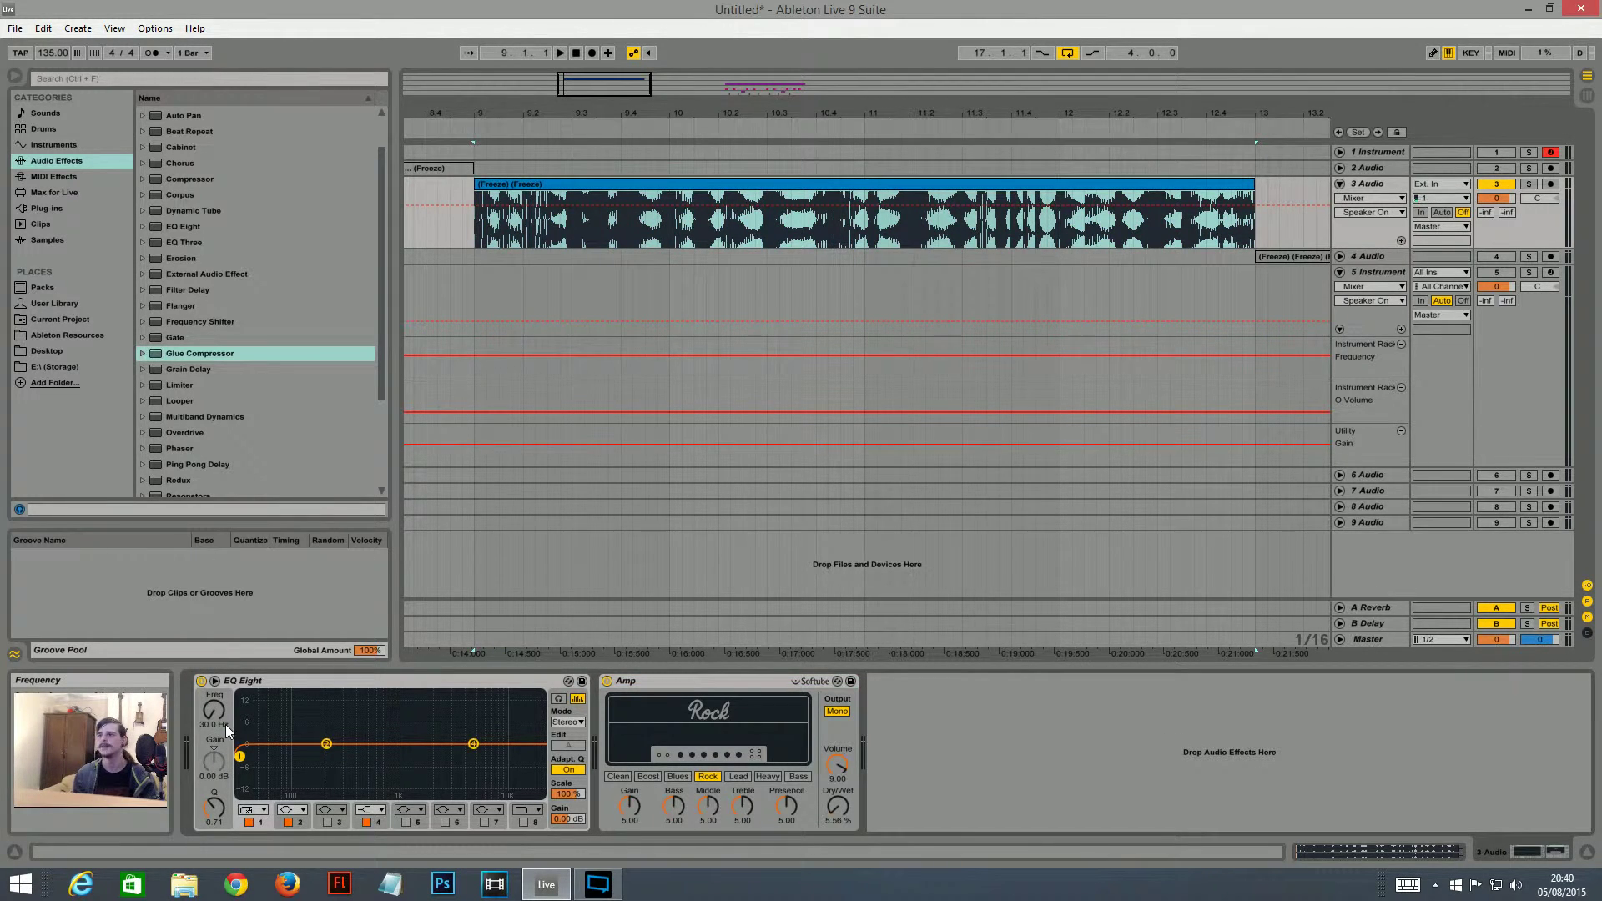
left_click_drag(467, 115, 655, 123)
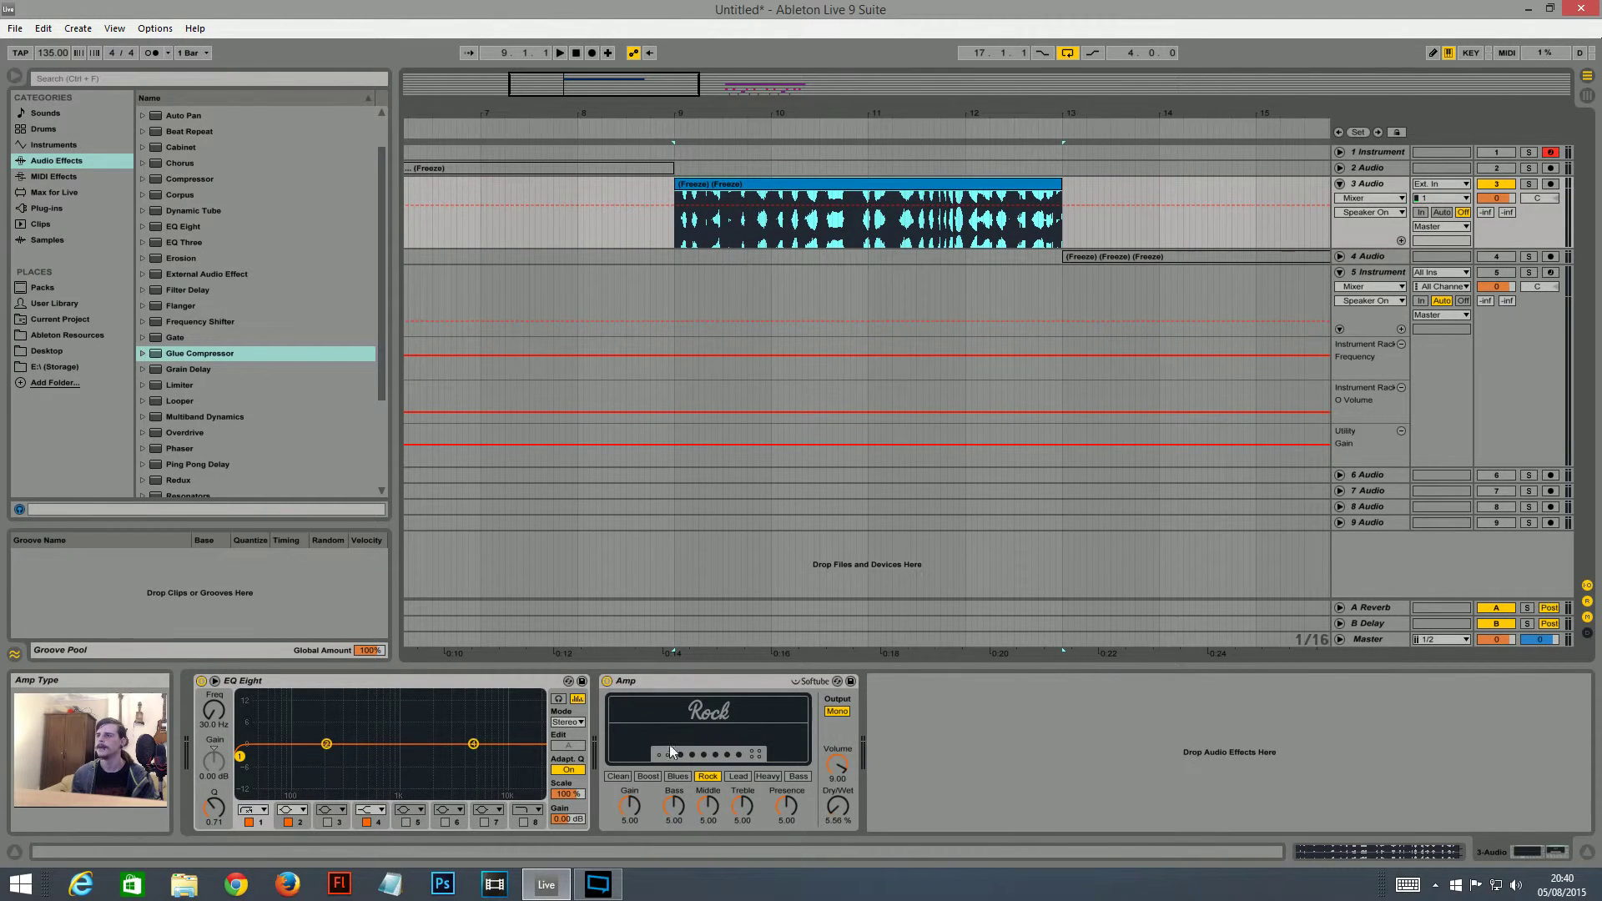
- Play the clip on 3 Audio and compare its sound with the Amp bypassed and active
left_click(627, 719)
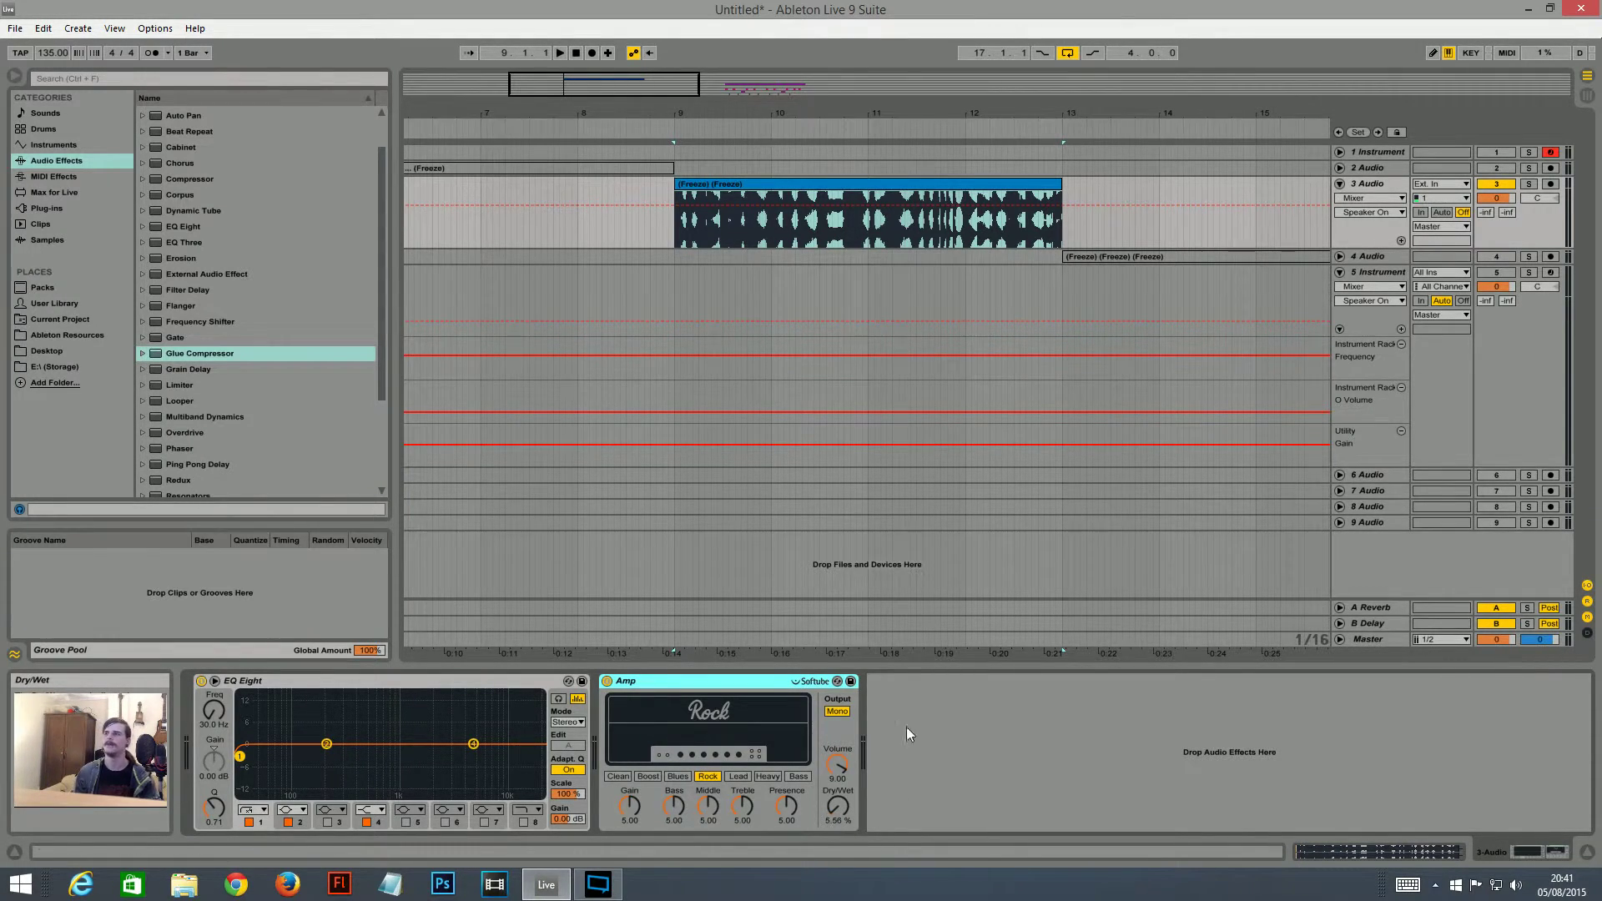
left_click_drag(862, 114, 861, 42)
left_click_drag(599, 54, 607, 175)
left_click(614, 697)
key("space")
left_click(607, 682)
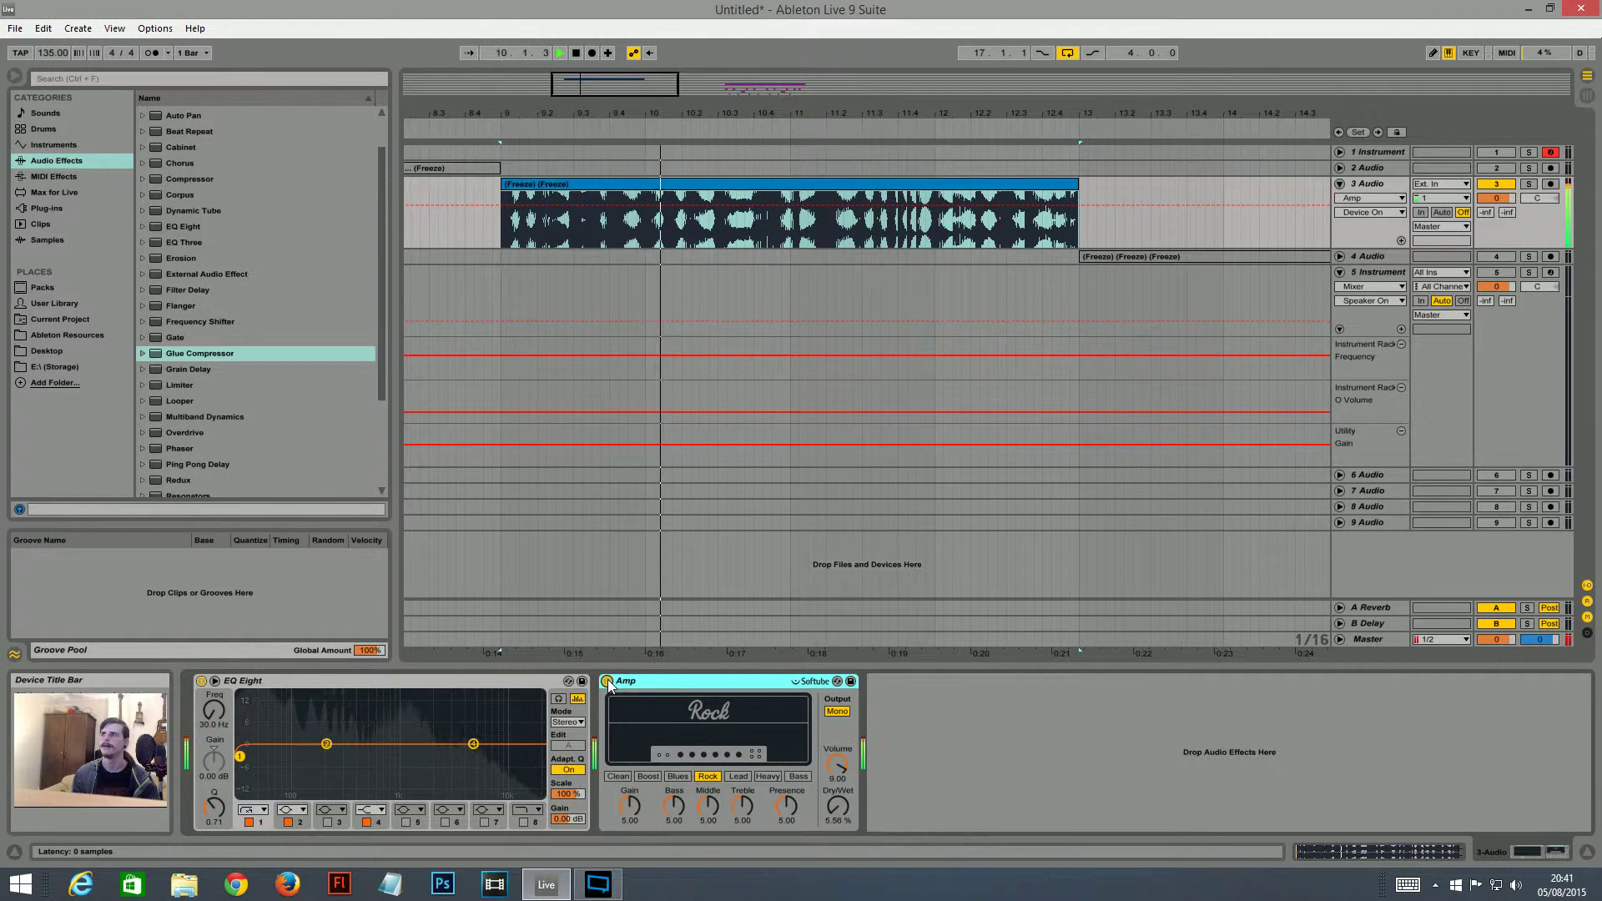
left_click(607, 681)
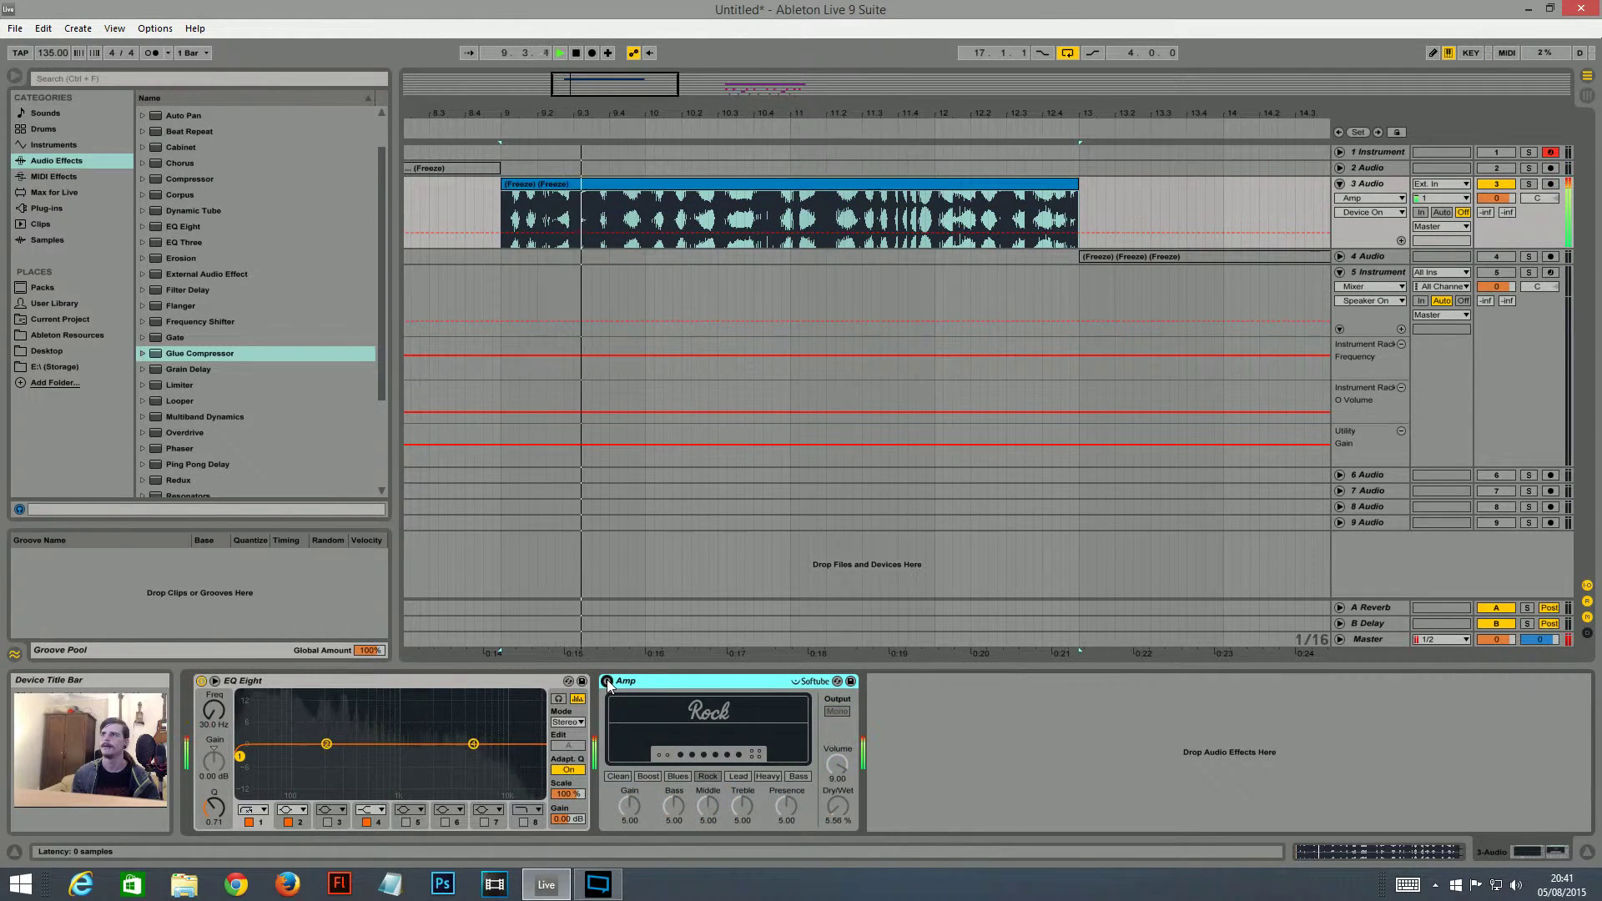
left_click(607, 682)
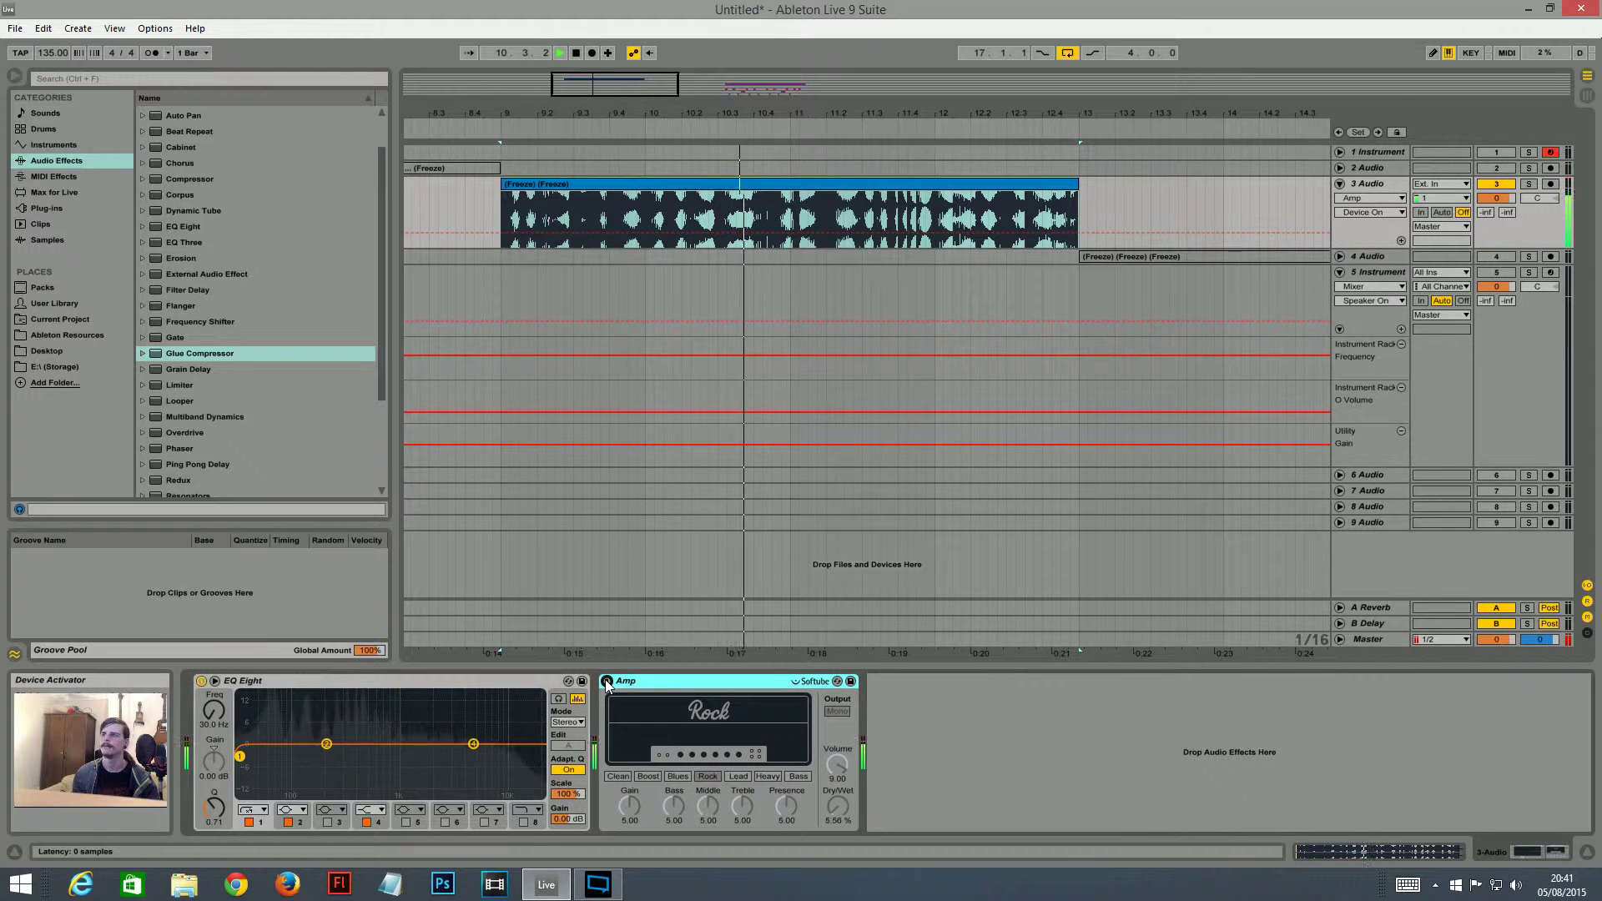
- Deactivate the (Freeze) (Freeze) clip on 3 Audio, and turn off and fold that track
left_click_drag(878, 84, 877, 42)
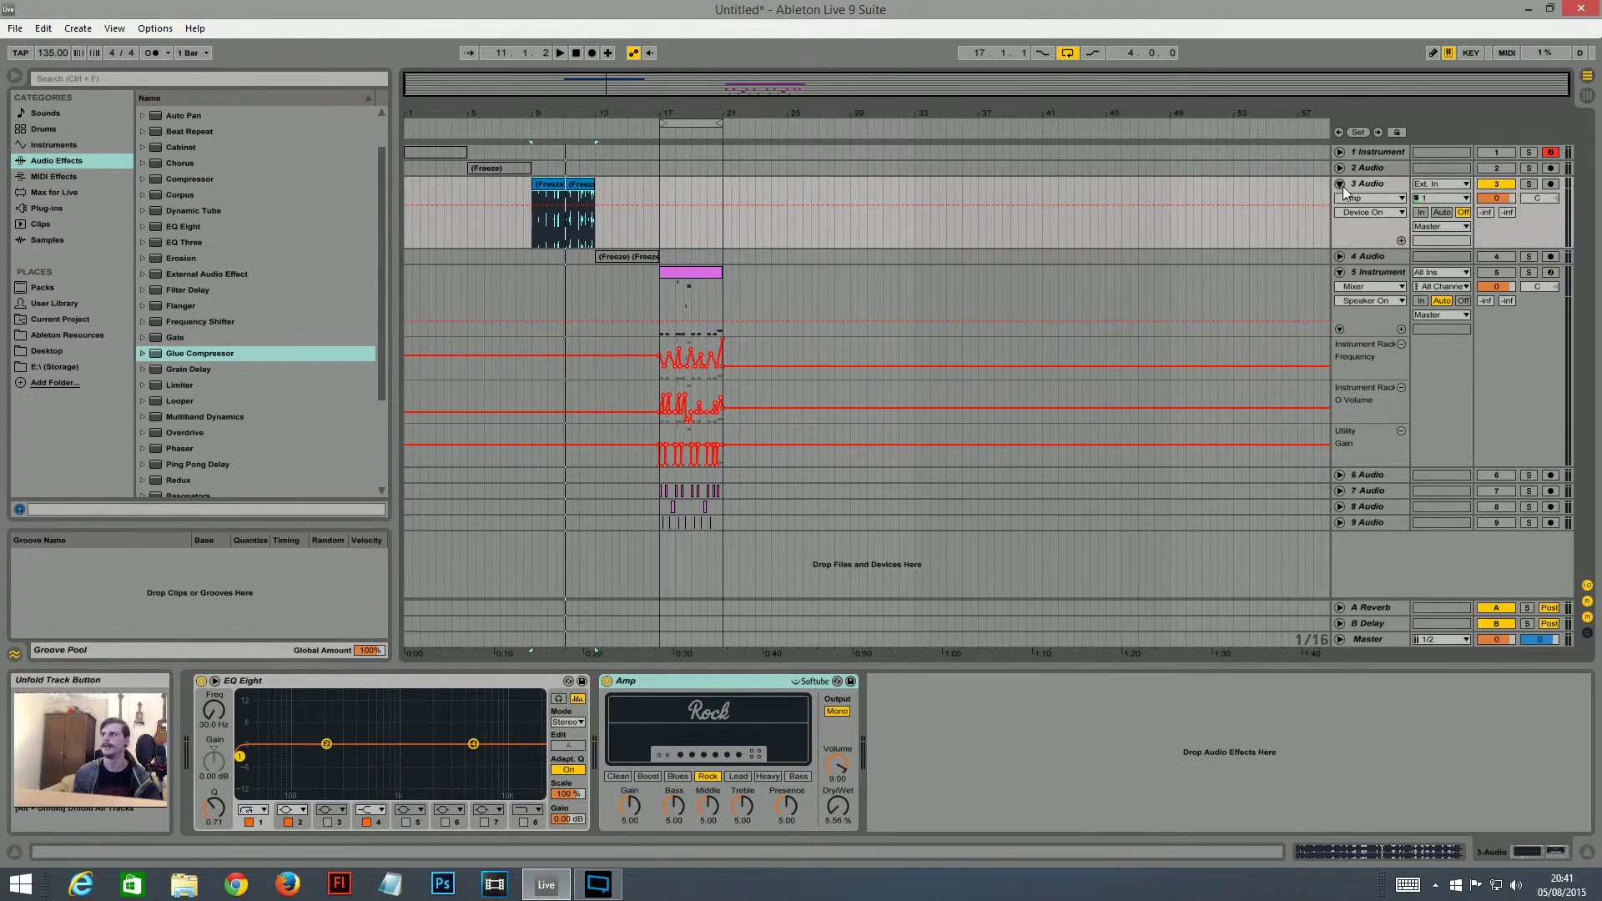
right_click(575, 184)
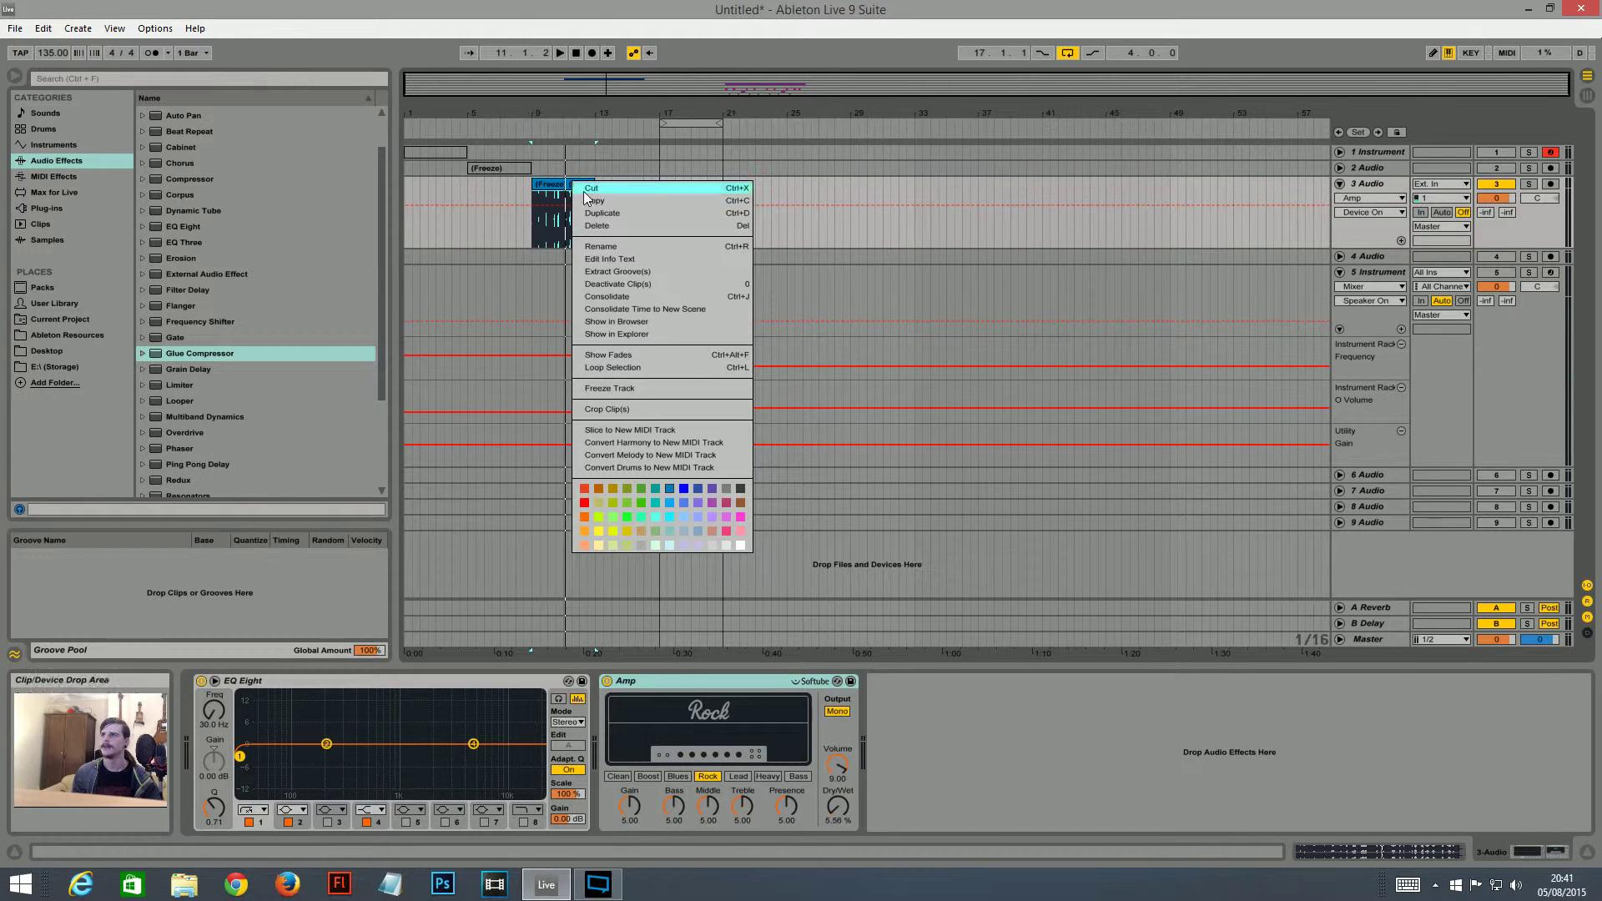
left_click(634, 284)
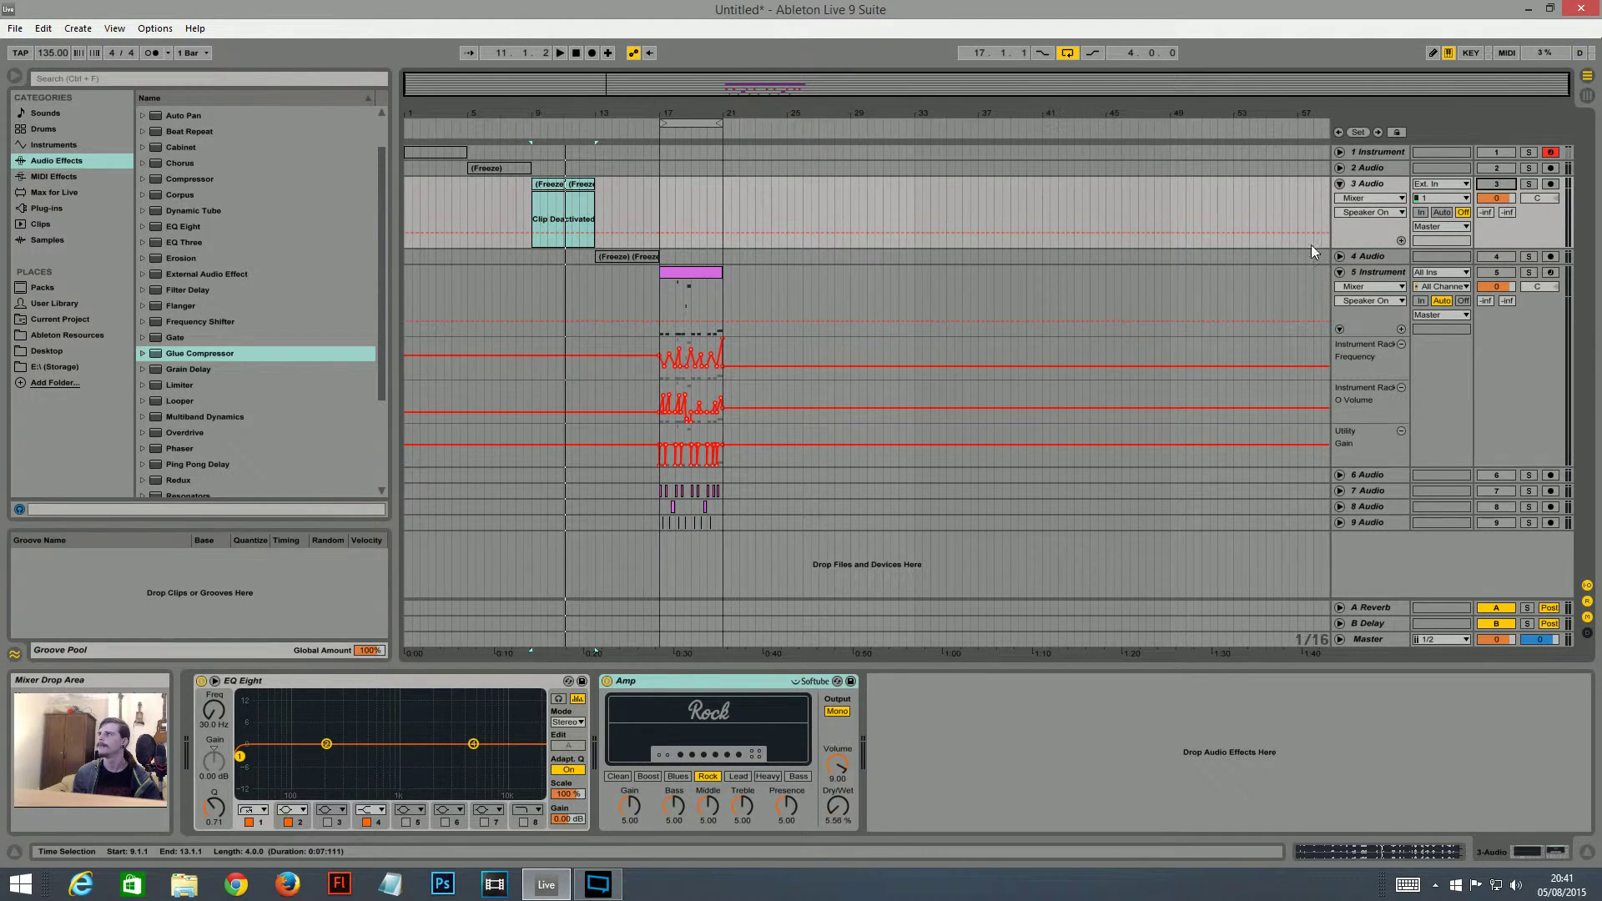
left_click(1368, 183)
left_click(1339, 184)
- Unfold 4 Audio, inspect its (Freeze) (Freeze) (Freeze) clip and device chain with the track turned on, and fold the track again
left_click(1340, 200)
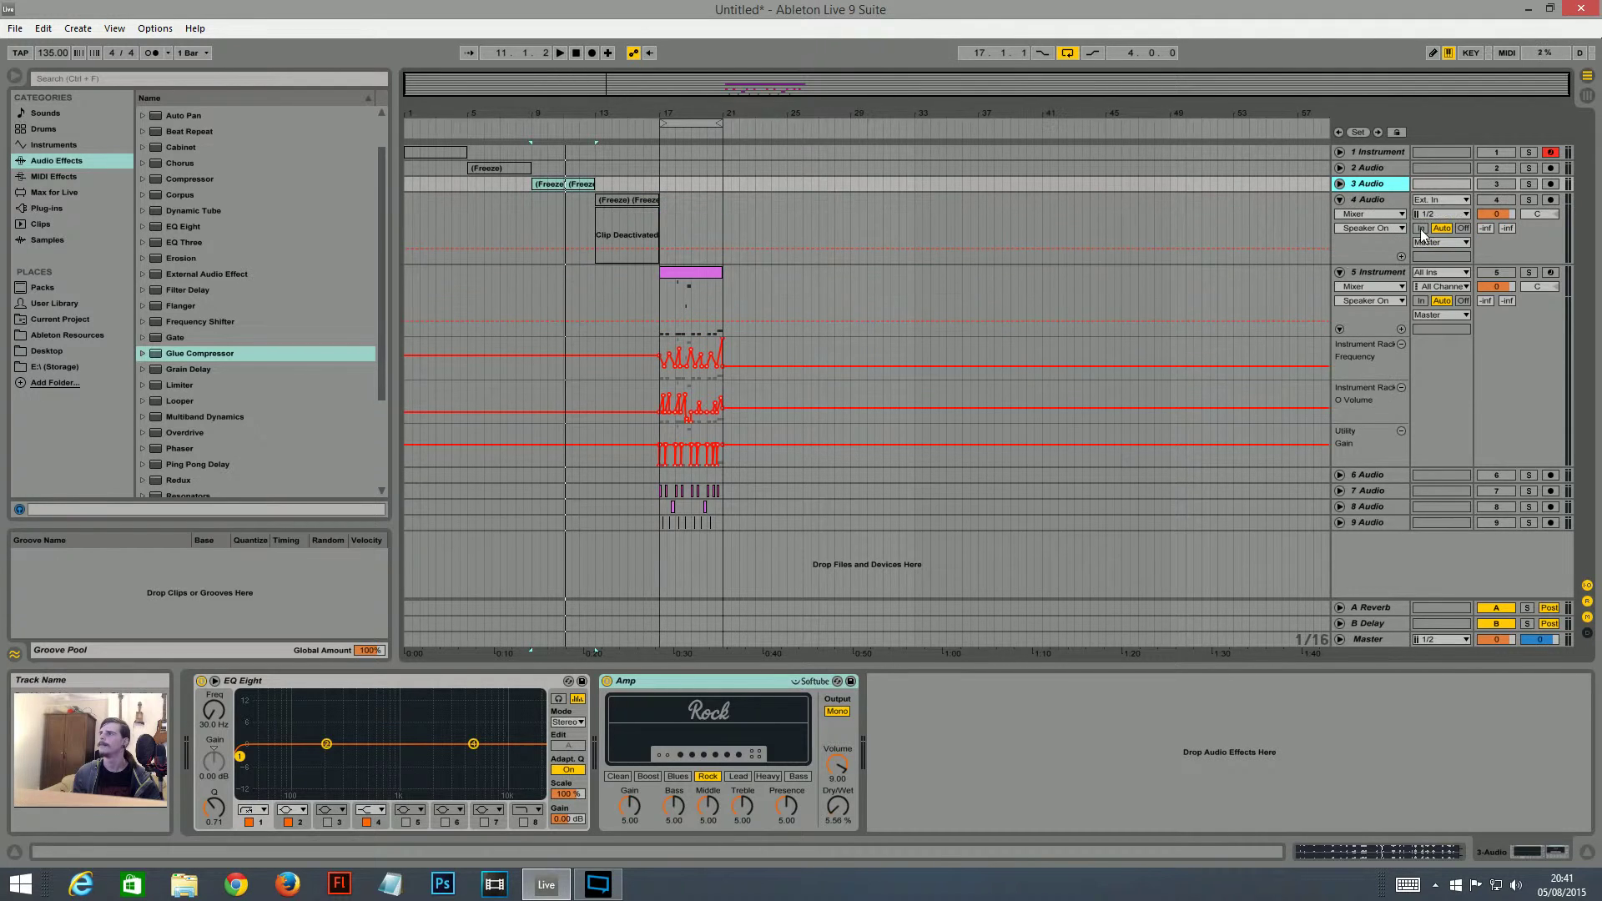
left_click(1498, 201)
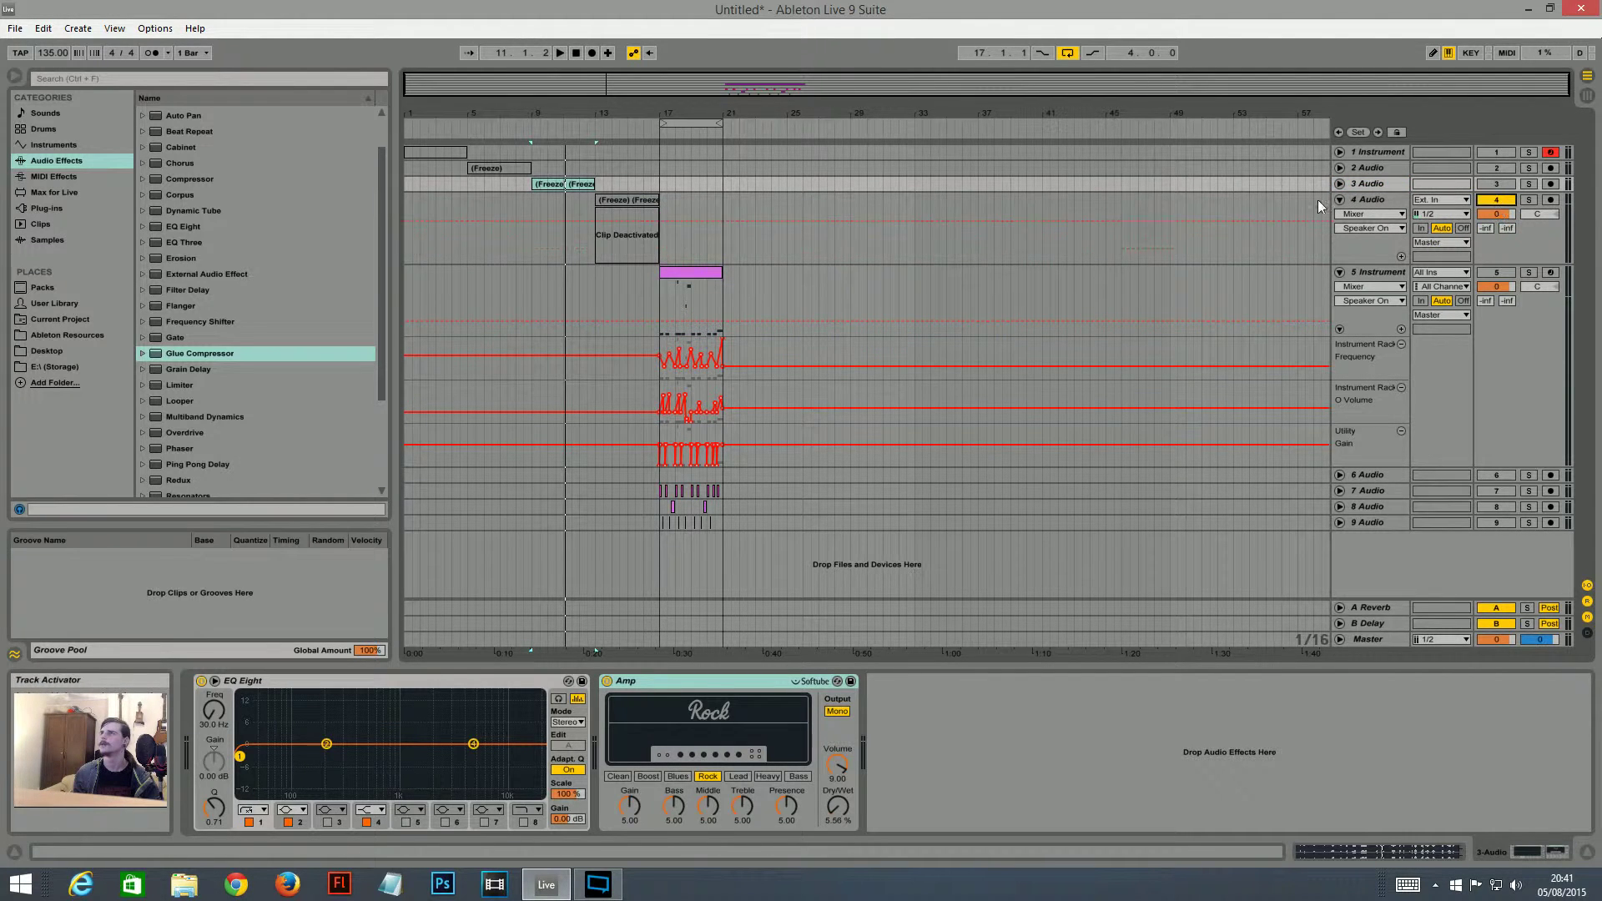
left_click(620, 202)
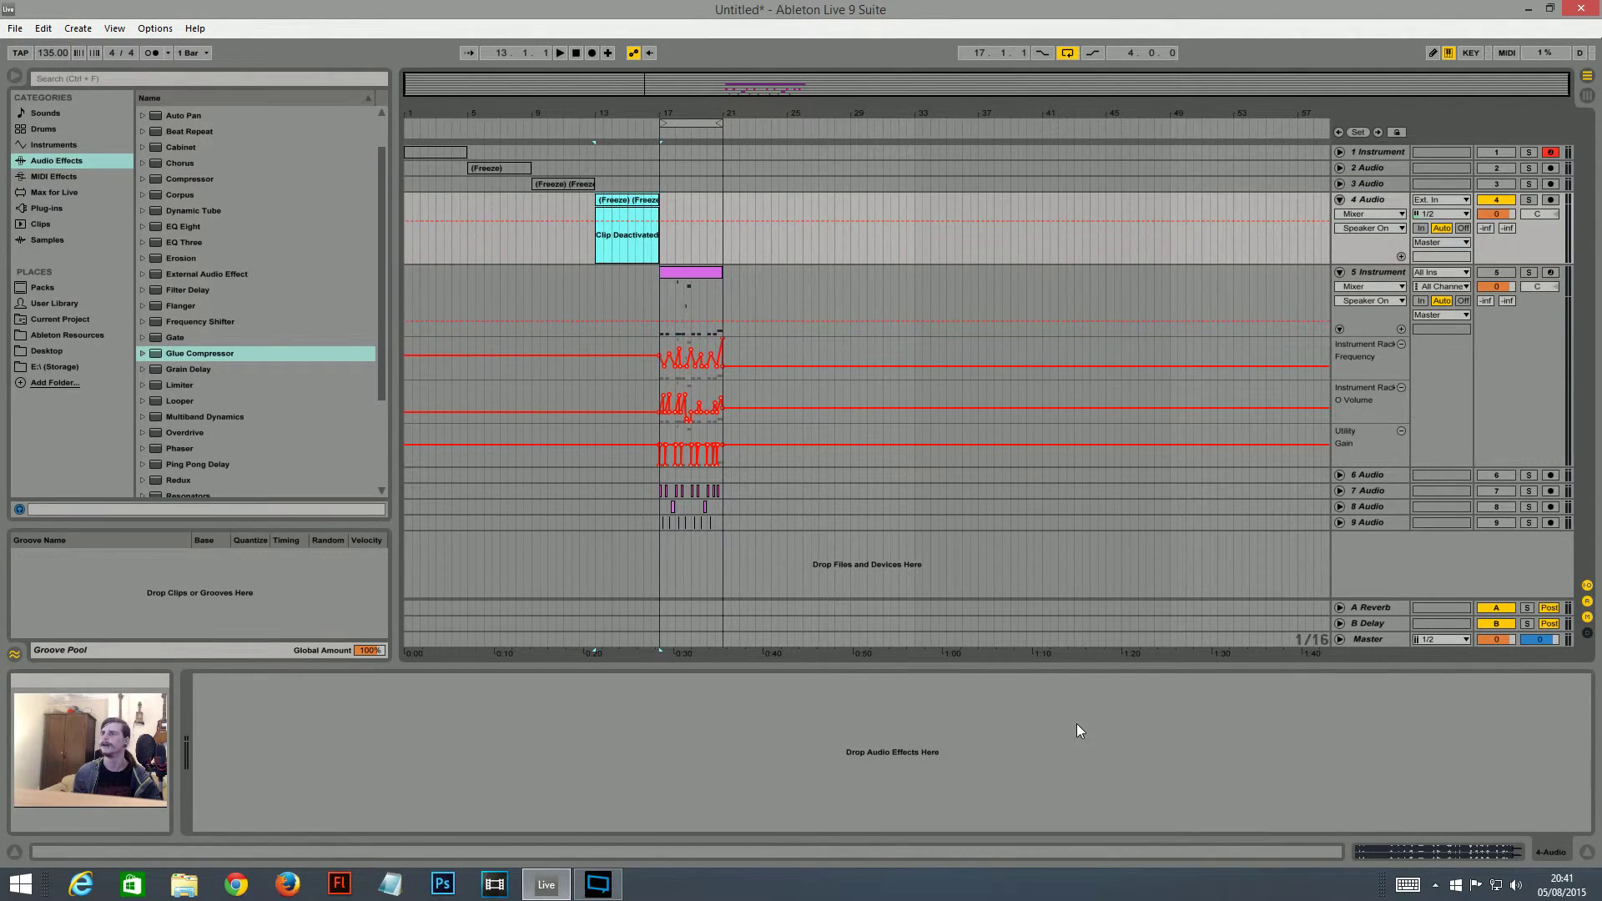
left_click(544, 183)
left_click(613, 207)
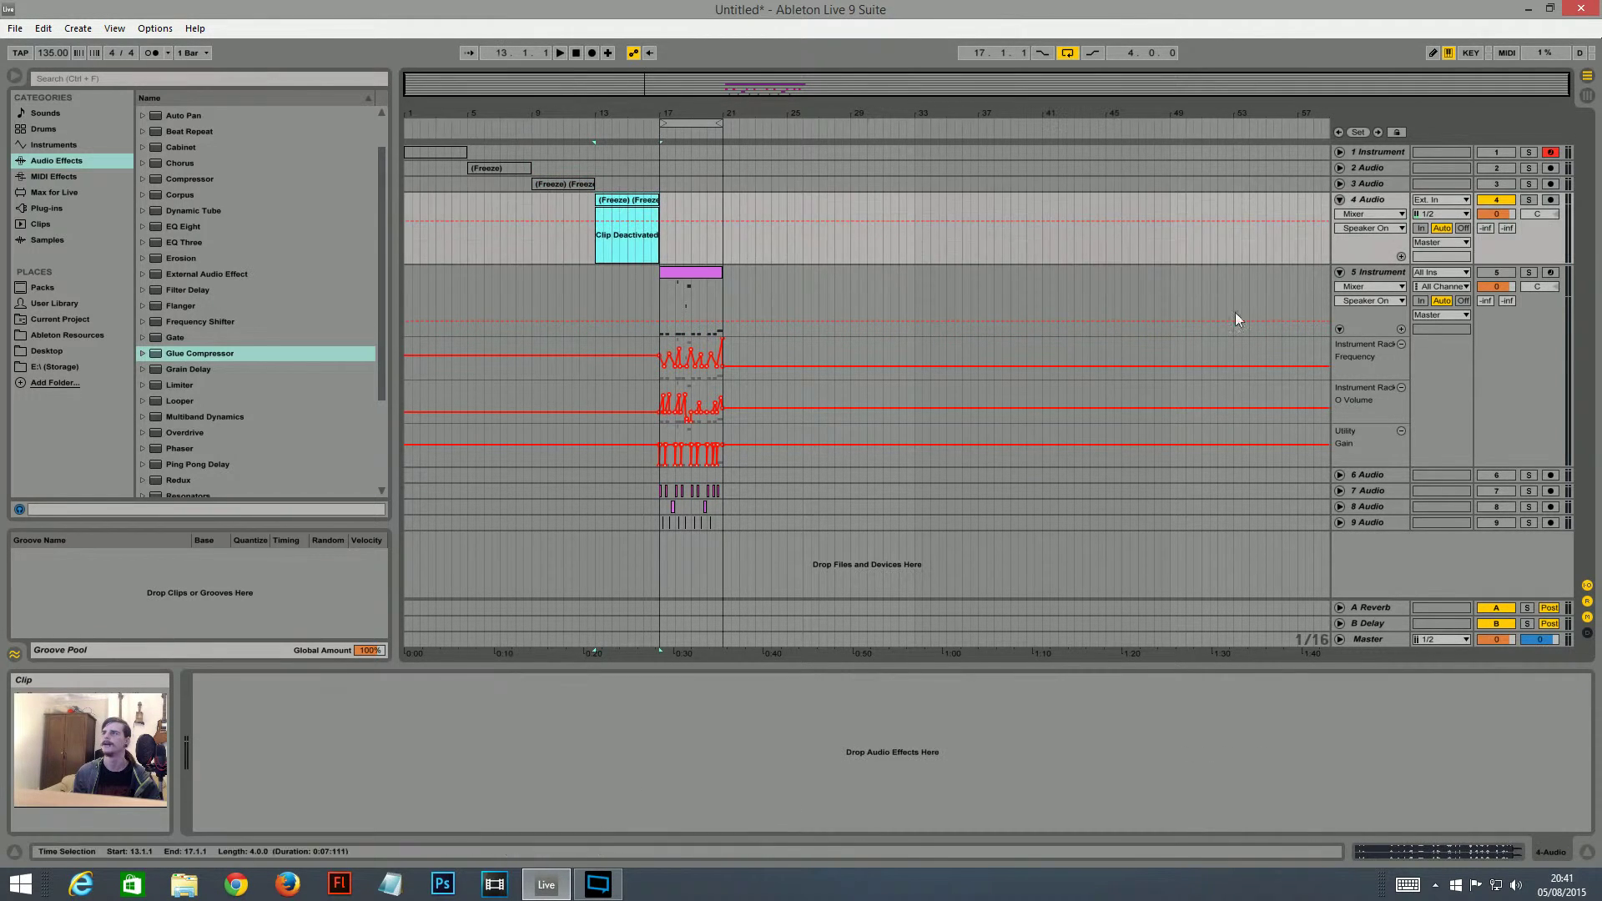
left_click(1339, 199)
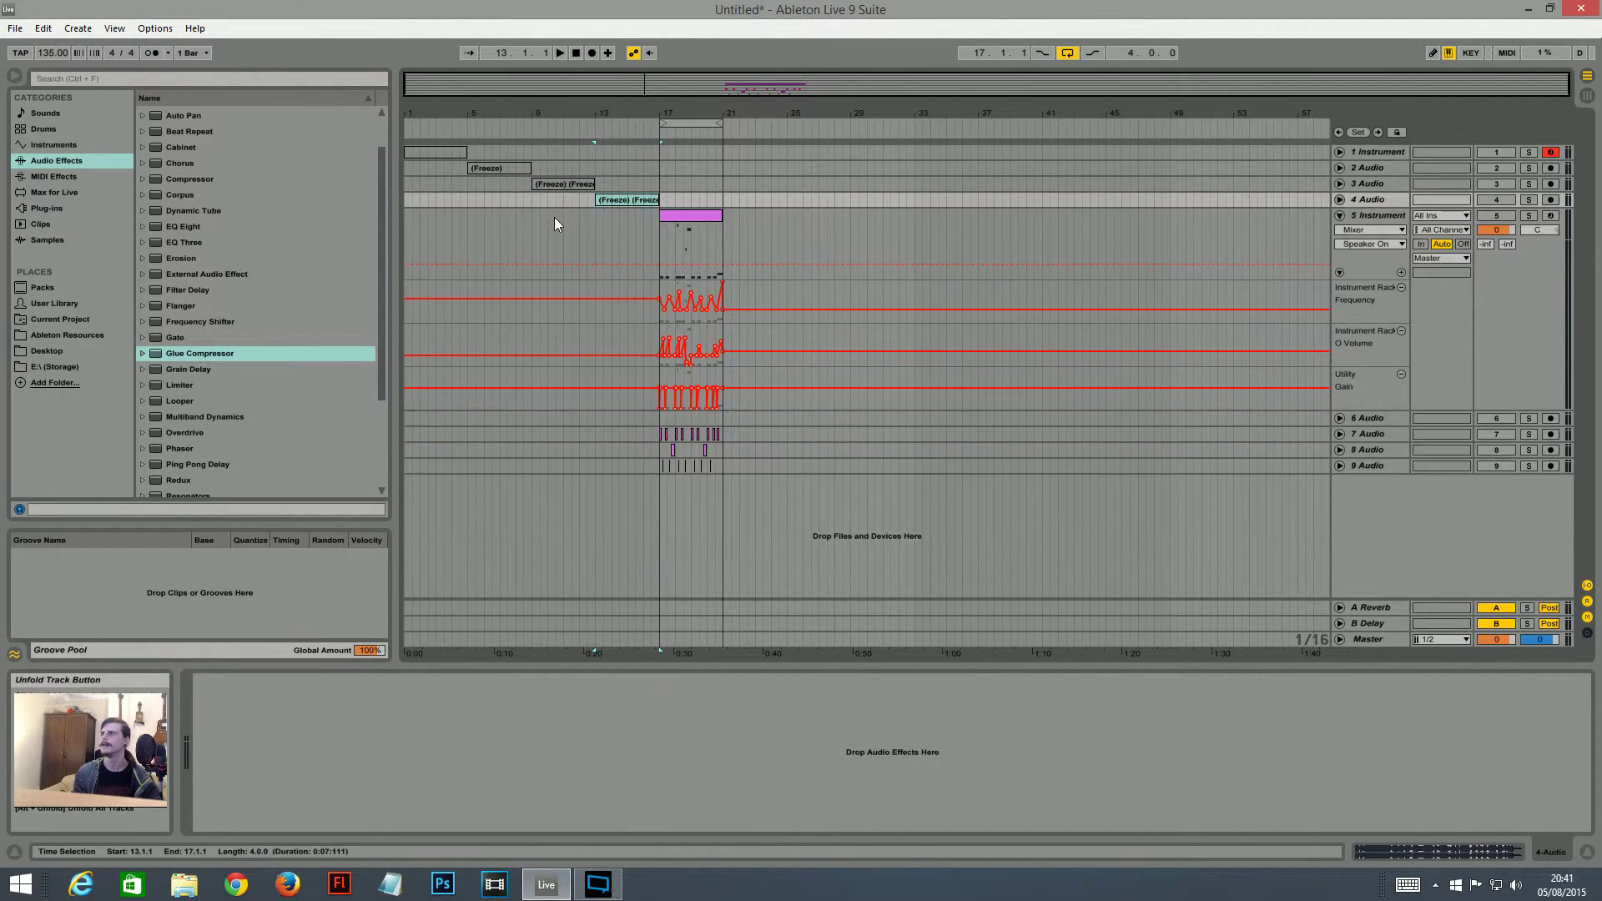
- Zoom the arrangement to bars 17–21, show the 5 Instrument device chain, and examine the sample loaded in its Sampler
left_click_drag(708, 81, 809, 160)
left_click(1365, 217)
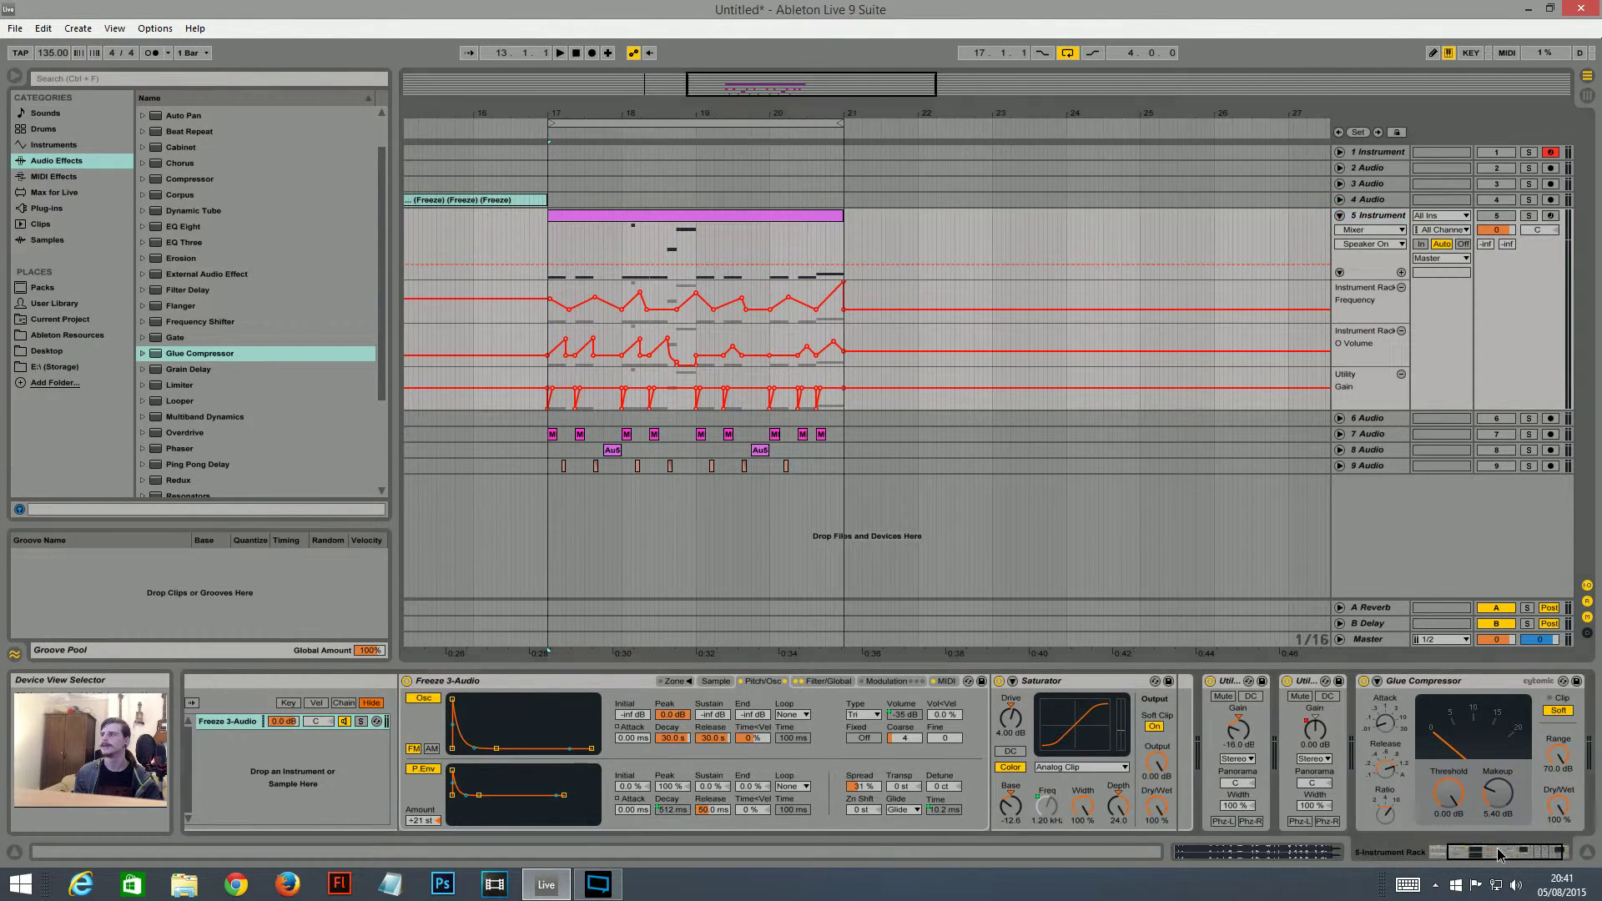
left_click_drag(1492, 855, 1460, 854)
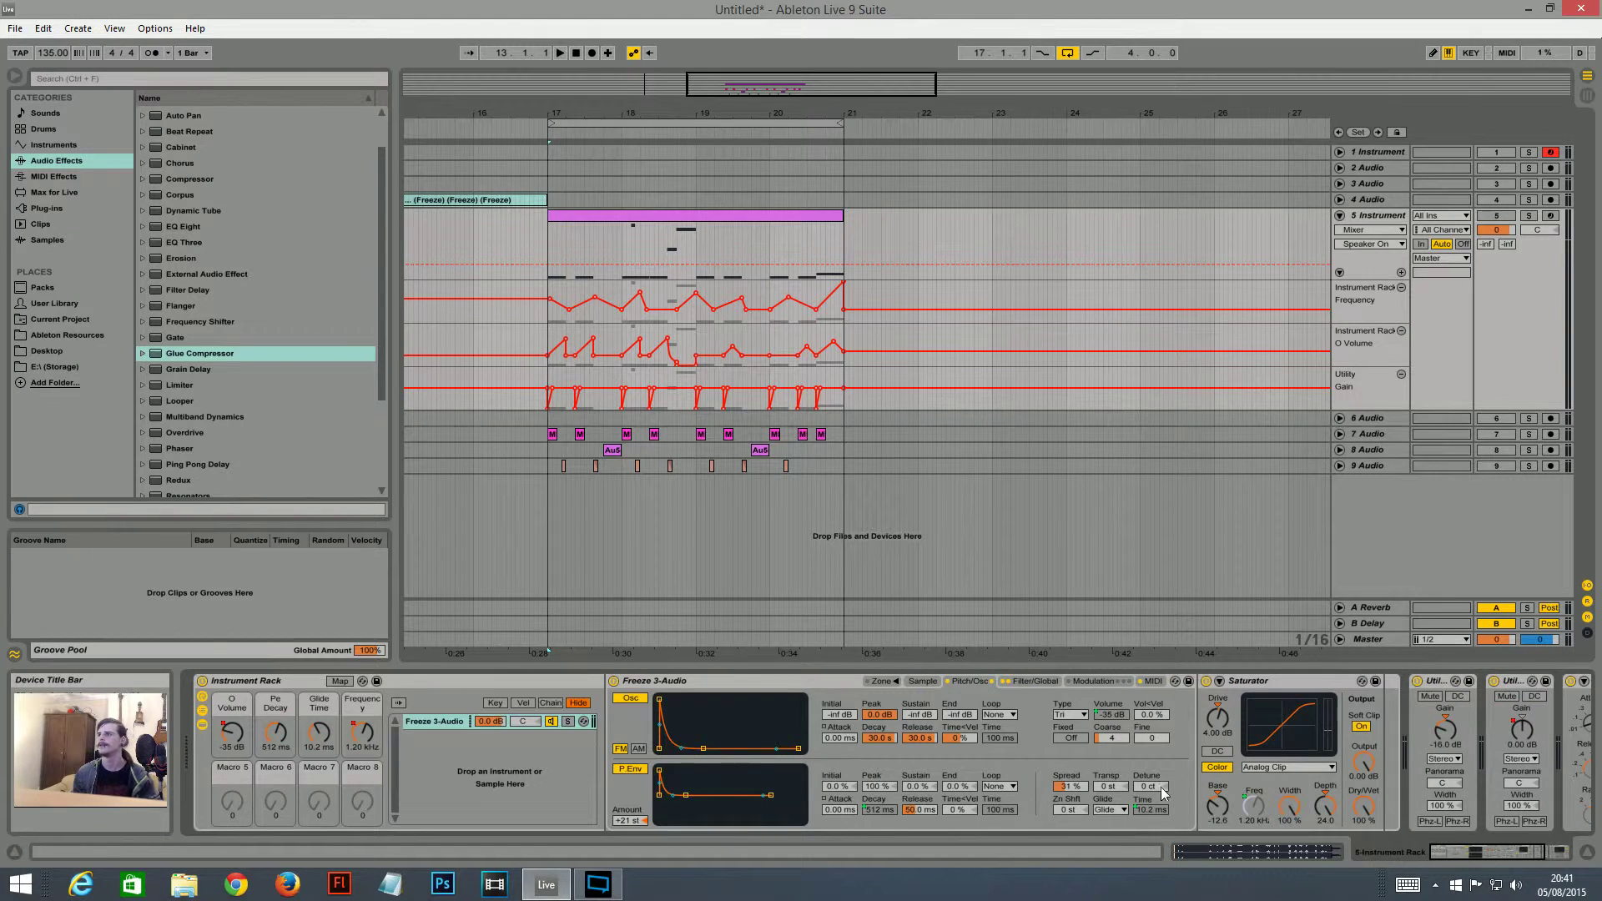
left_click(923, 680)
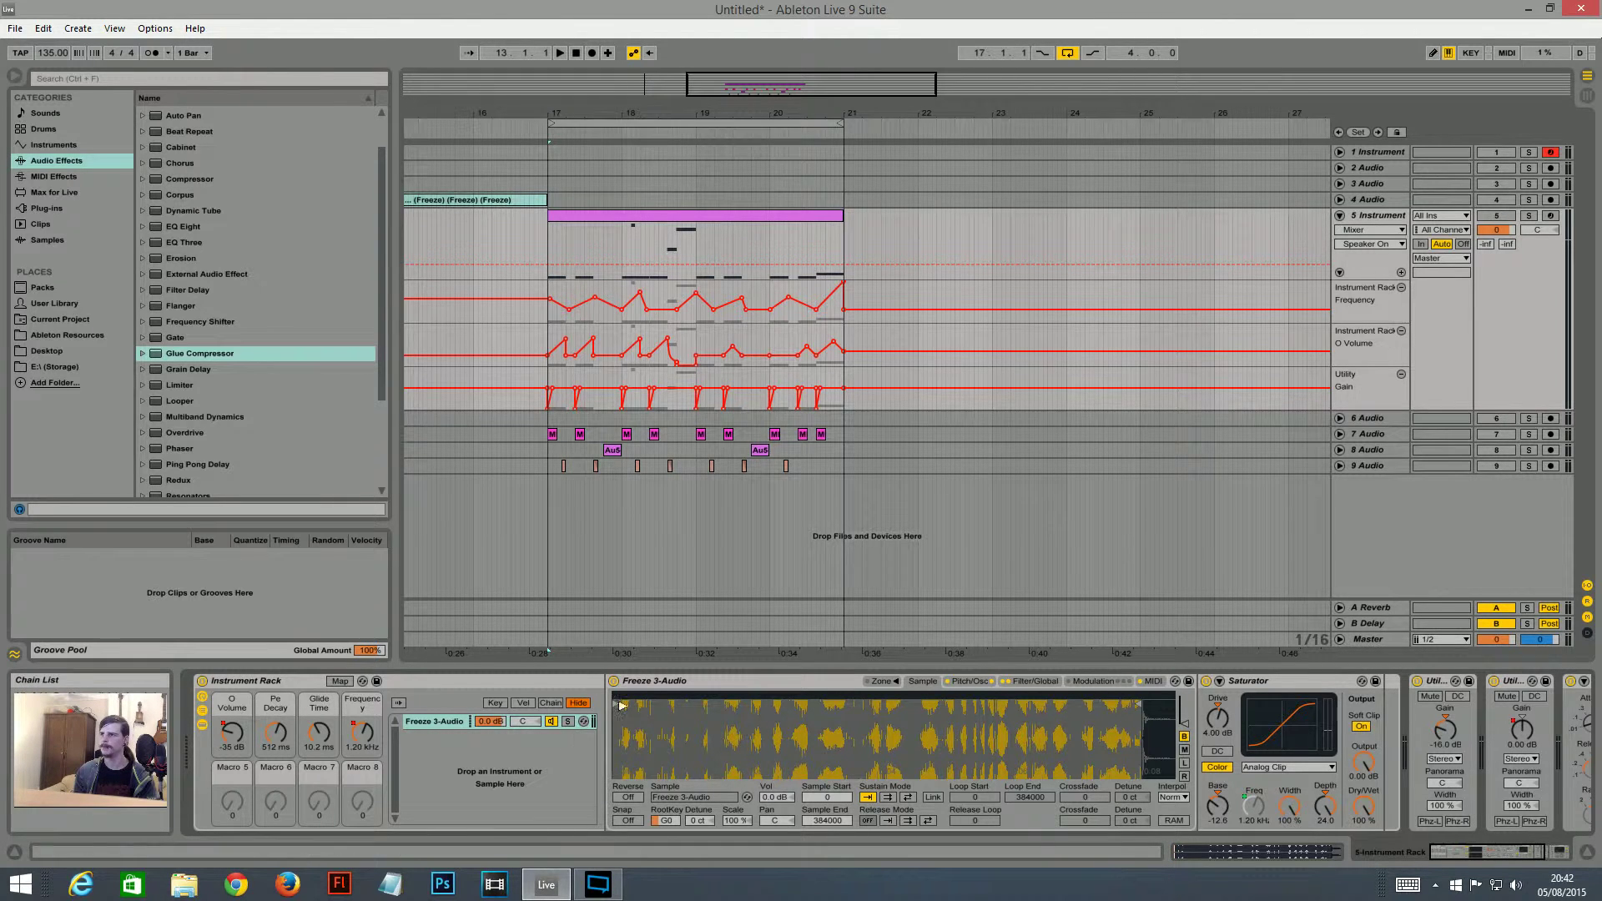
- Examine the Sampler's MIDI routing of Velocity to Sample Offset and select the MIDI clip on 5 Instrument
left_click(1153, 681)
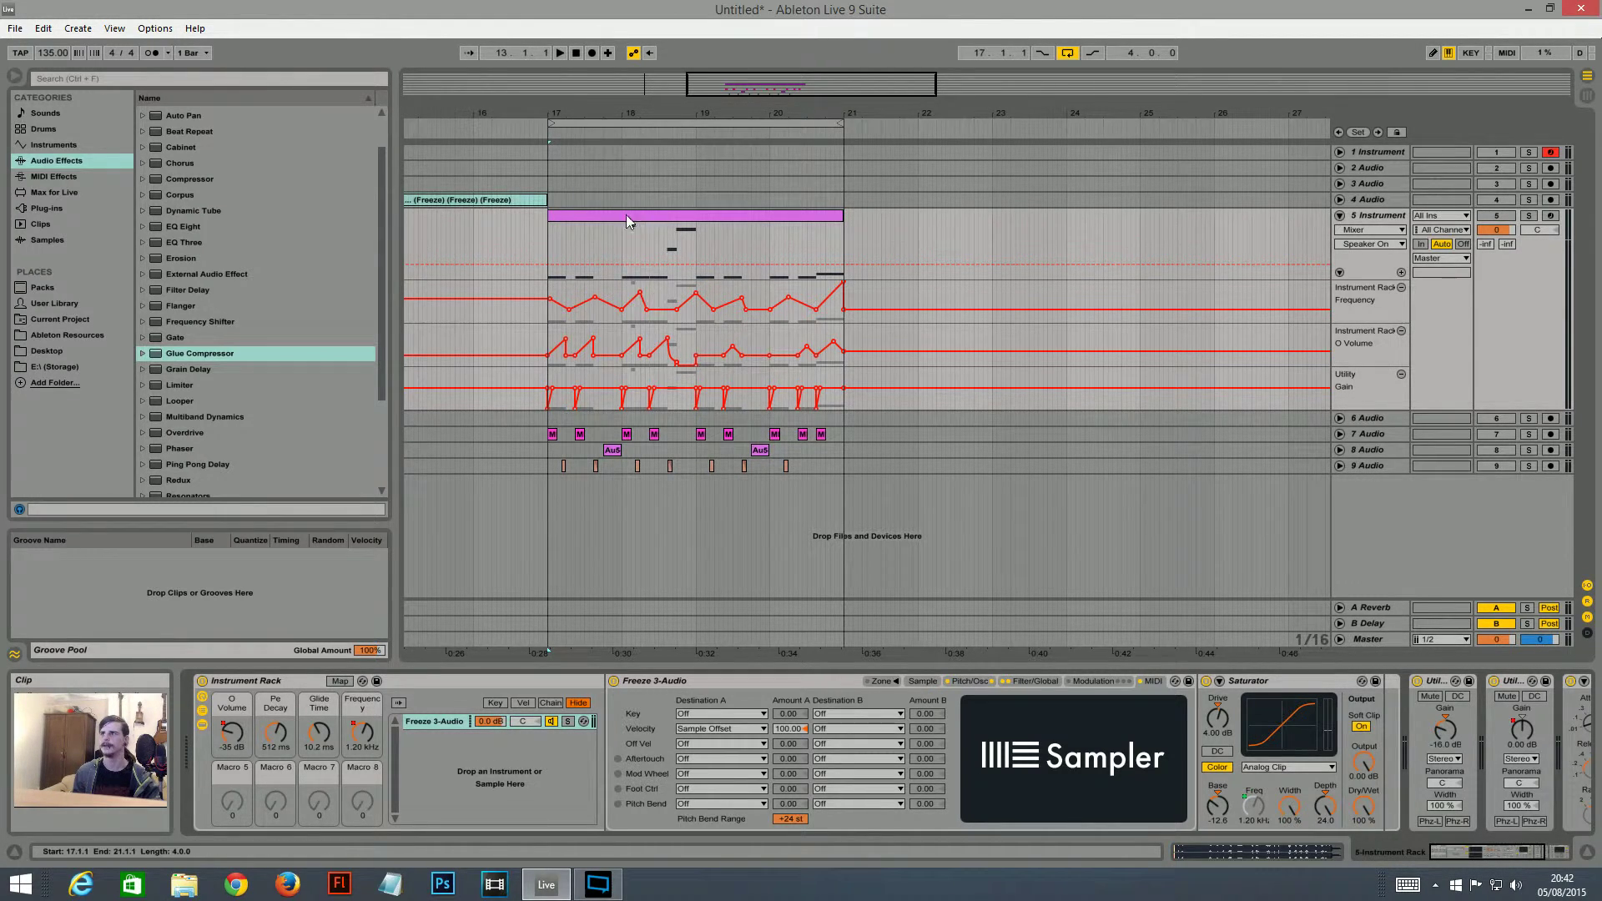
left_click_drag(538, 237, 857, 261)
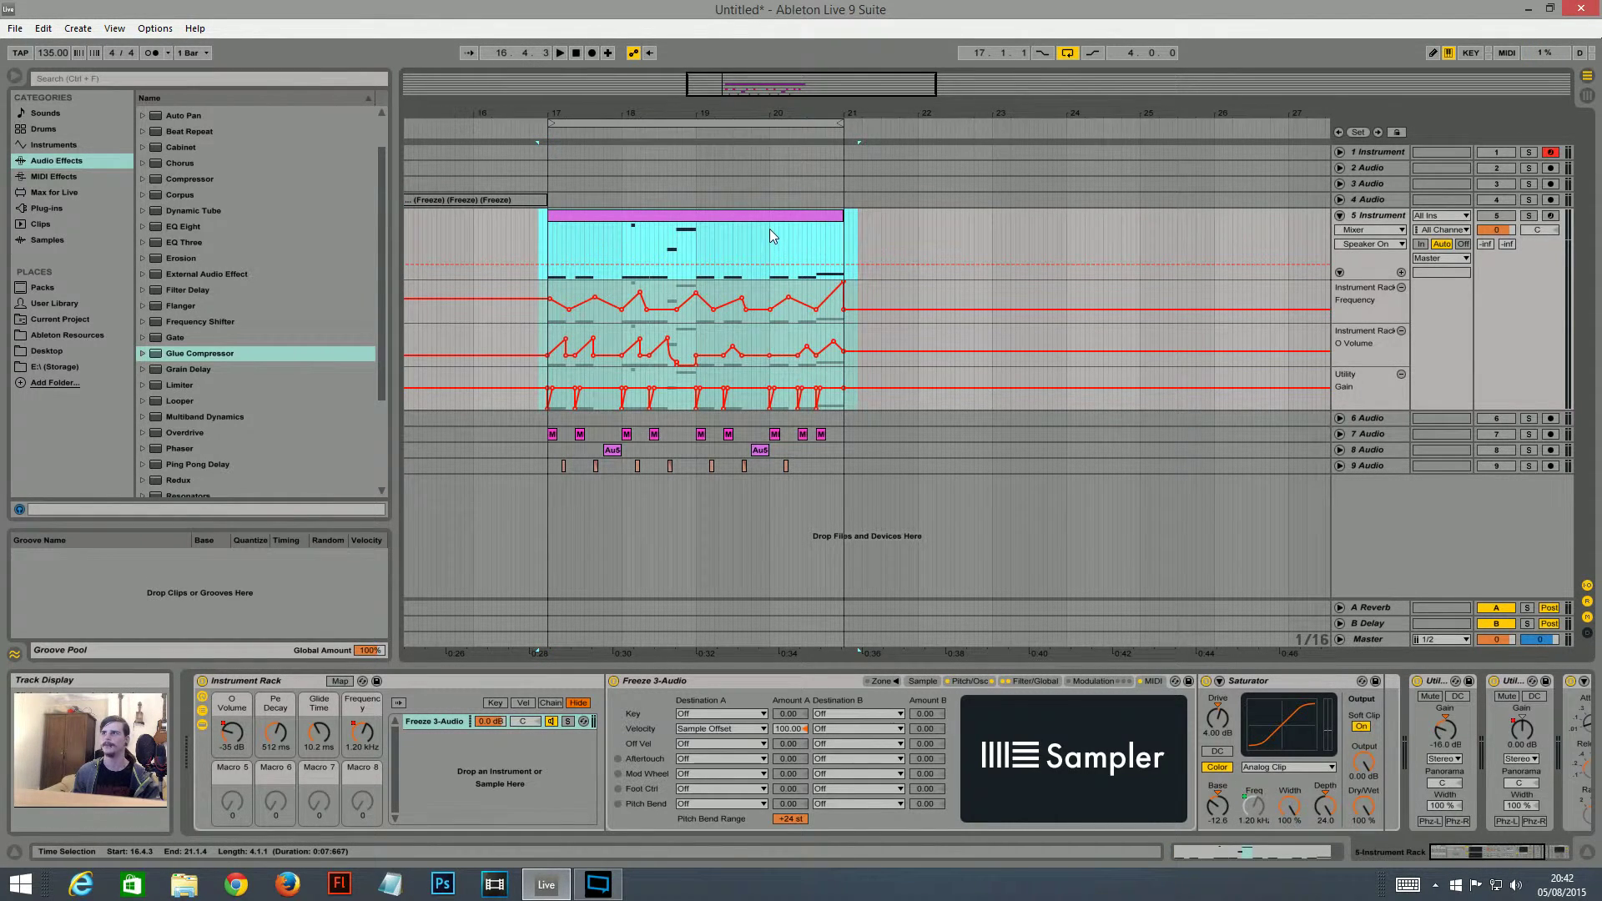
left_click(627, 215)
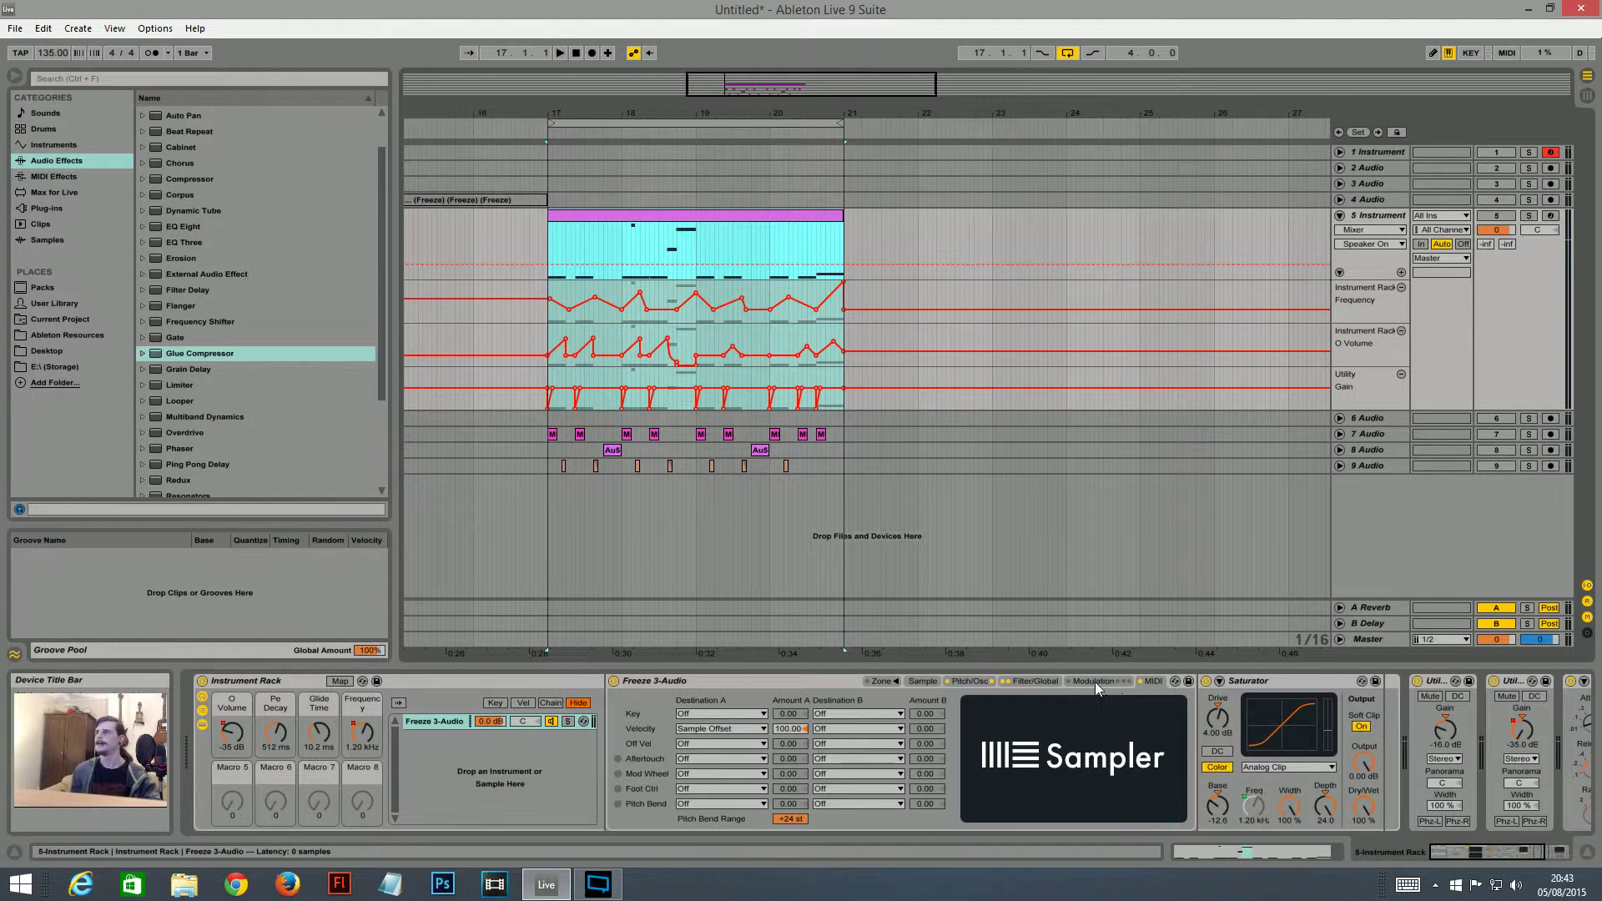
- Examine the Sampler's Filter/Global volume setting, and its pitch envelope decay and modulation oscillator volume
left_click(1030, 680)
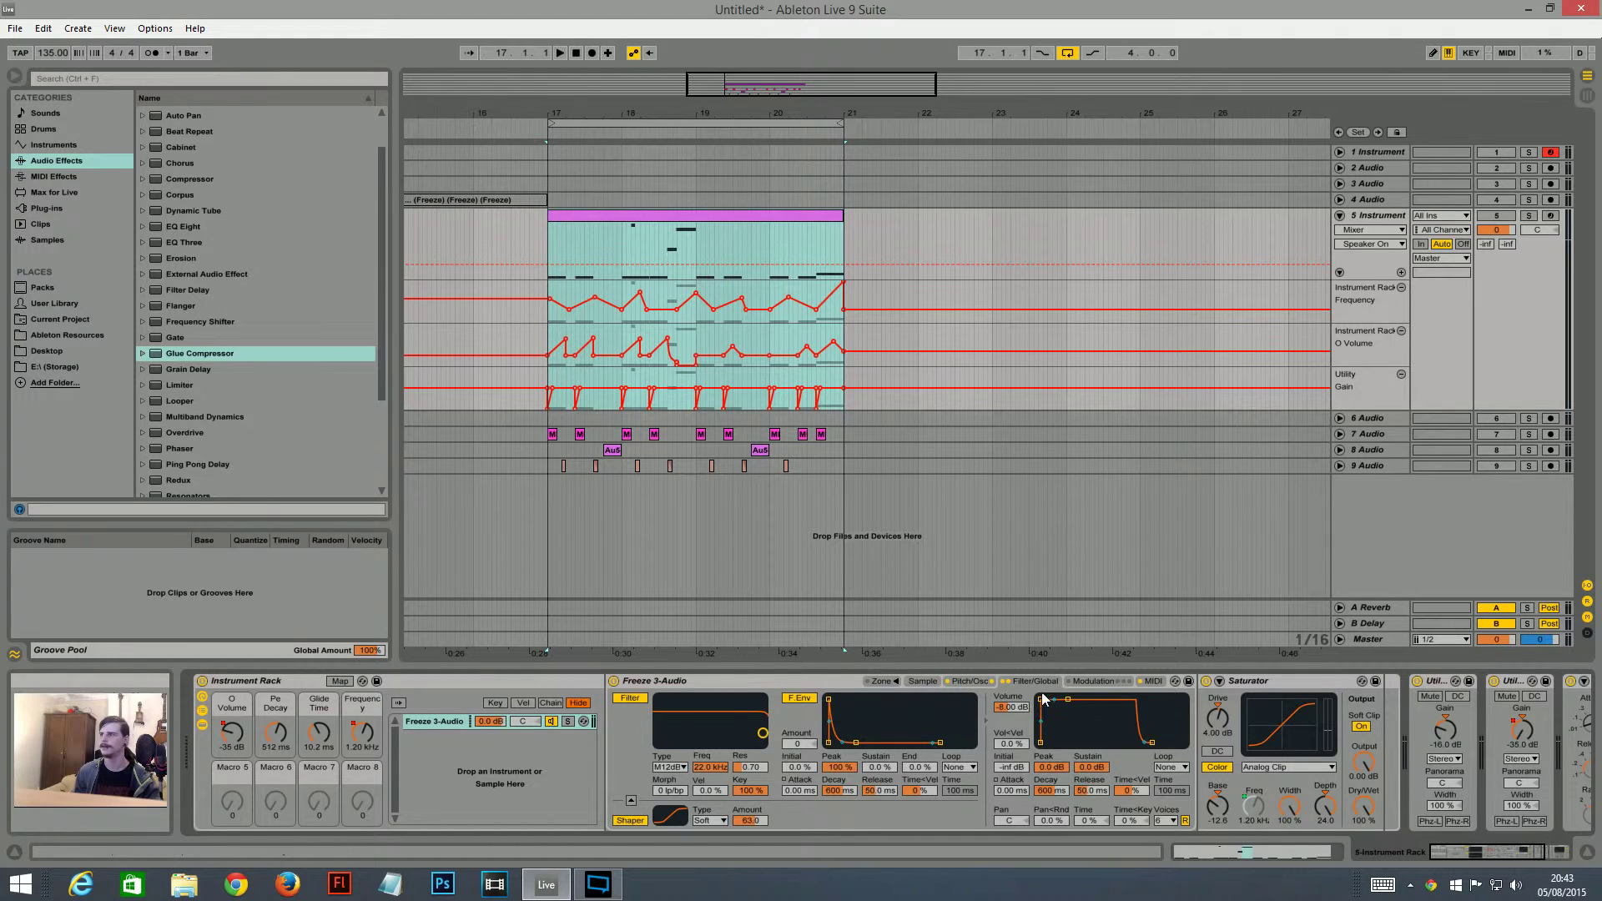
left_click_drag(1004, 711, 1007, 715)
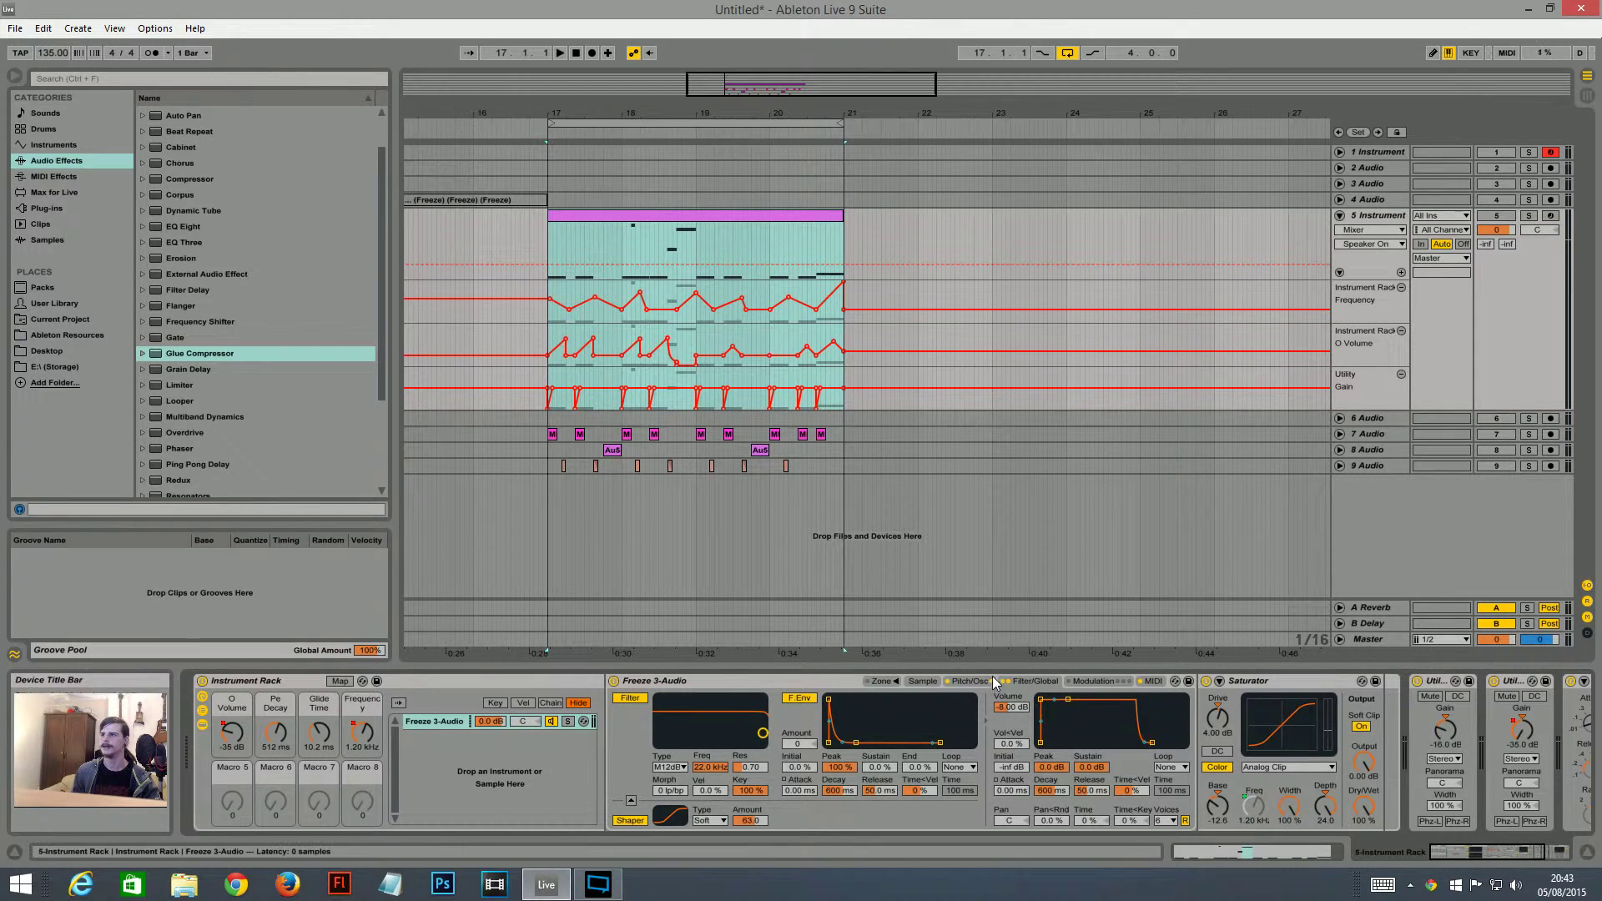
left_click(962, 682)
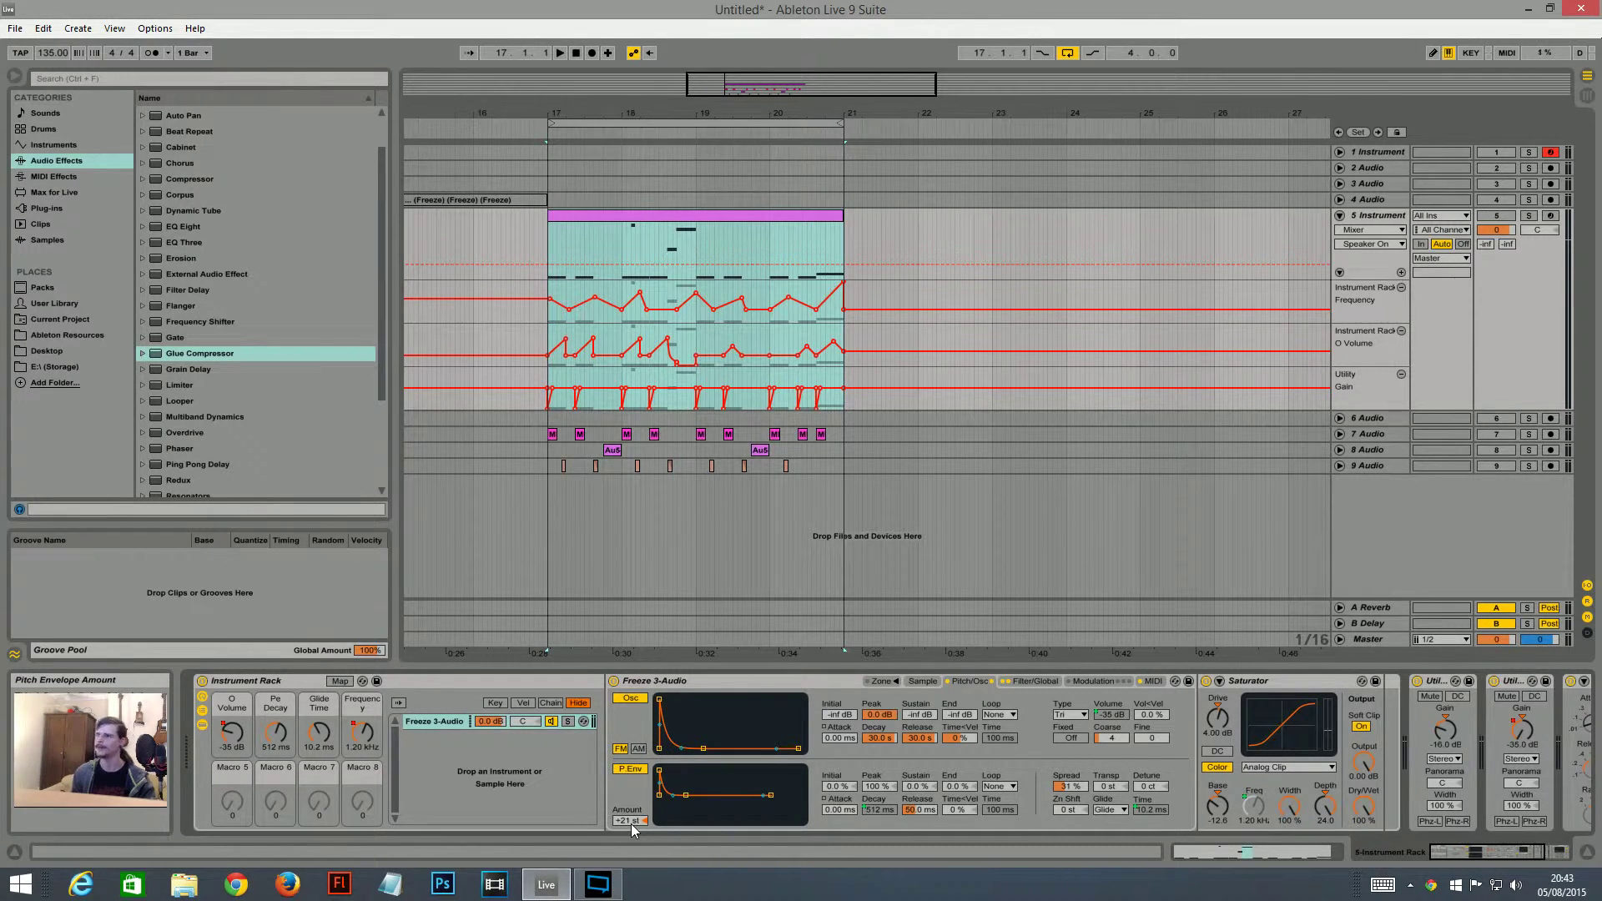
left_click(878, 811)
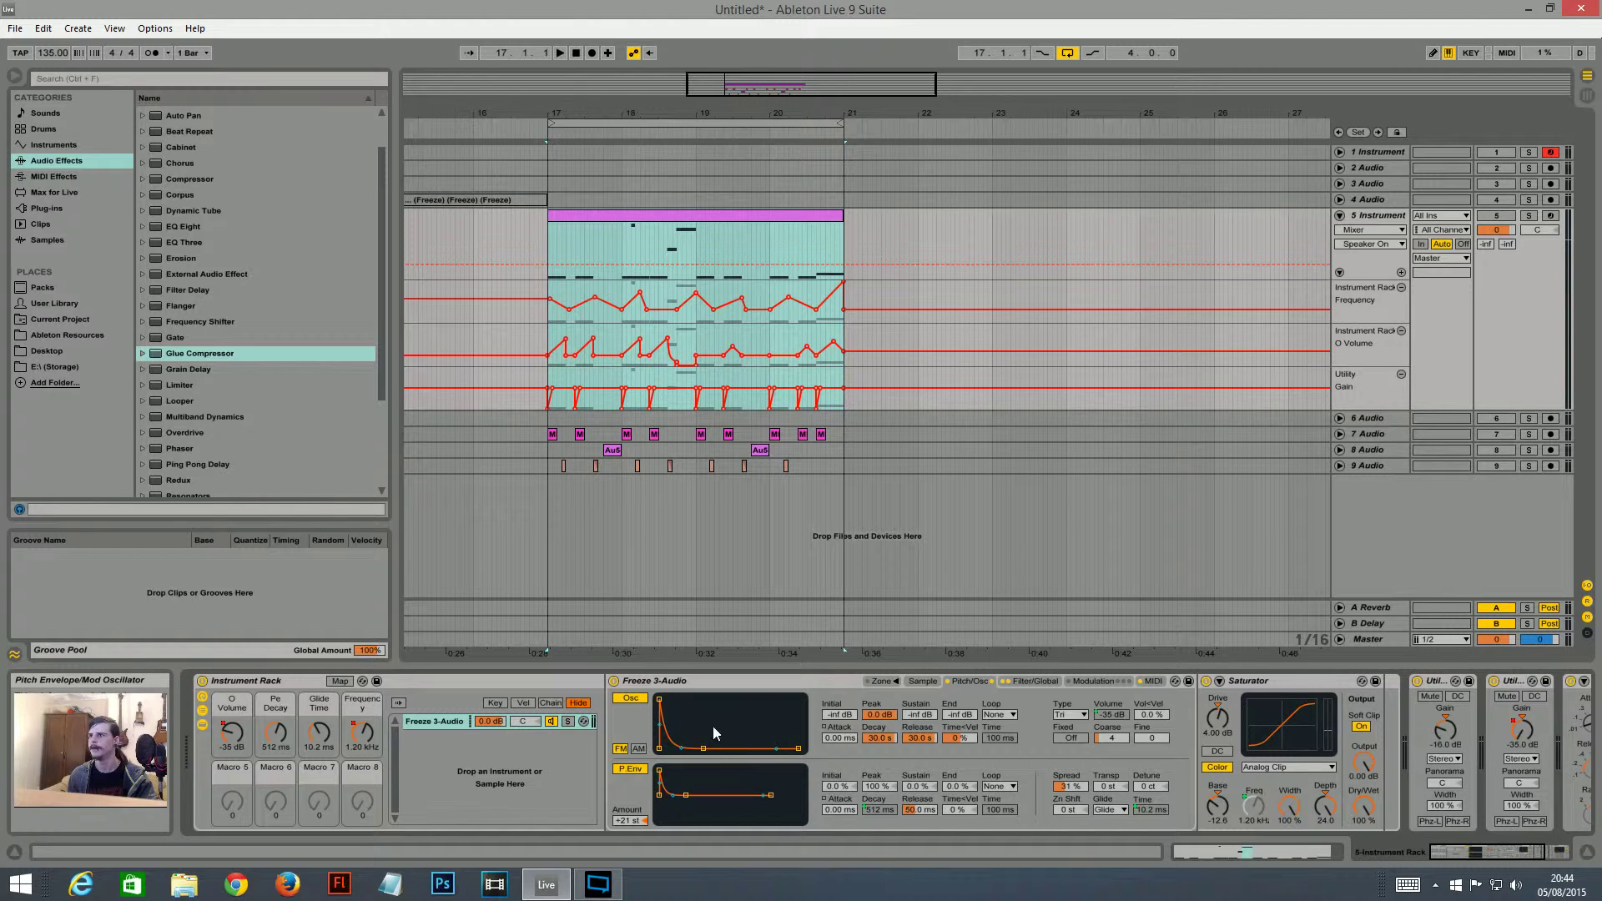
left_click(1118, 717)
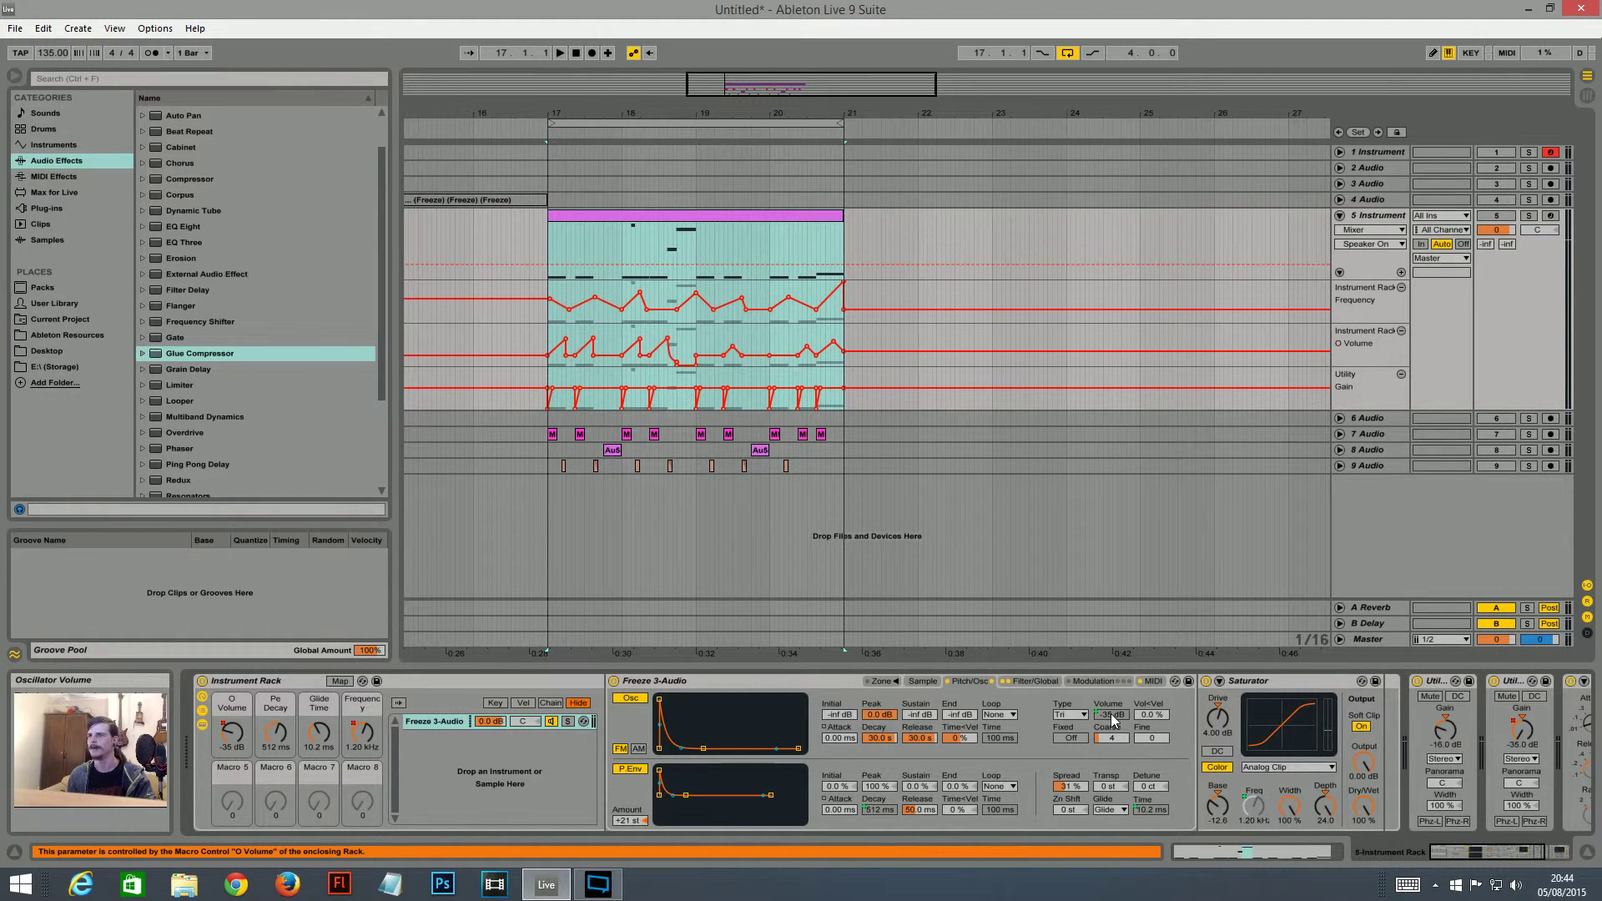
left_click(1108, 715)
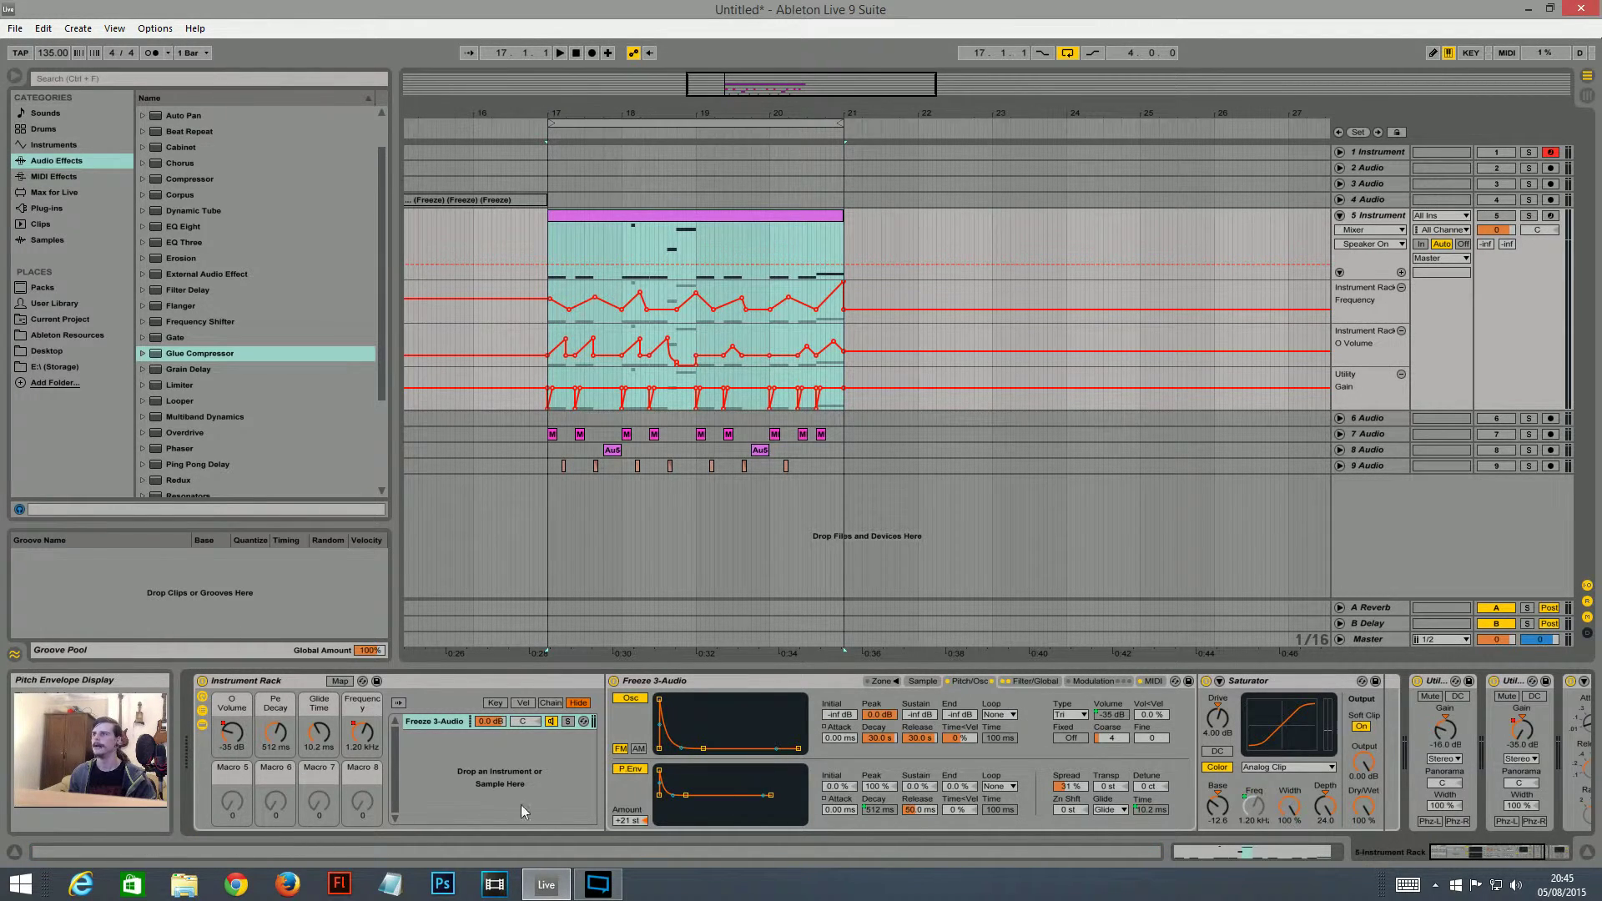
- Review the Sampler's Sample, Pitch/Osc, Filter/Global, Modulation and MIDI settings one after another
left_click(921, 682)
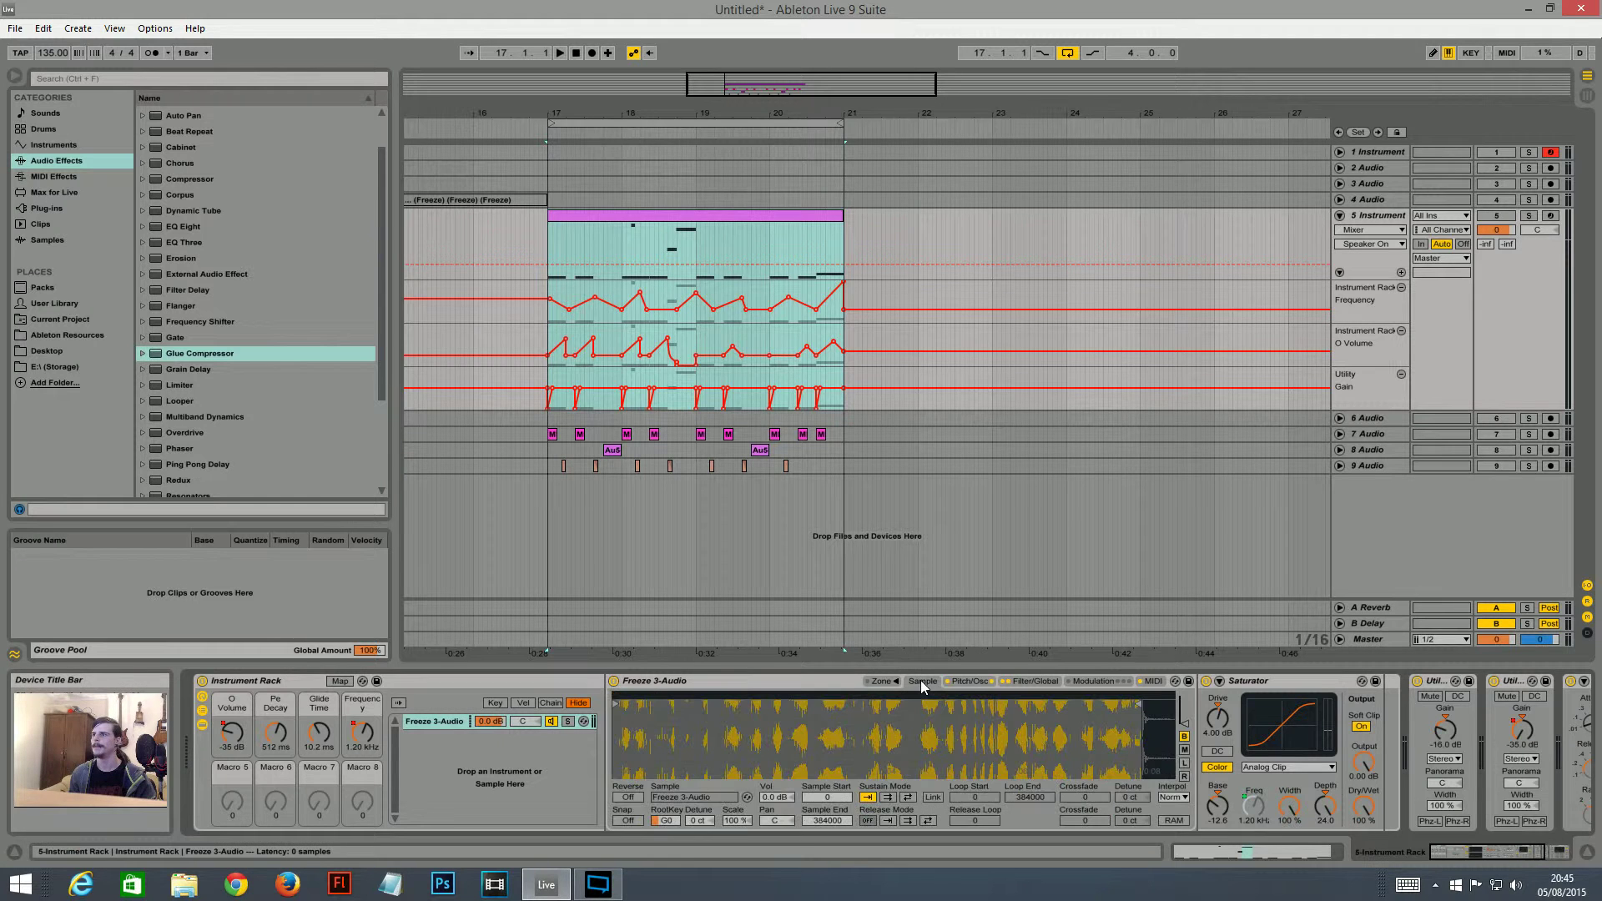
left_click(966, 681)
left_click(1034, 681)
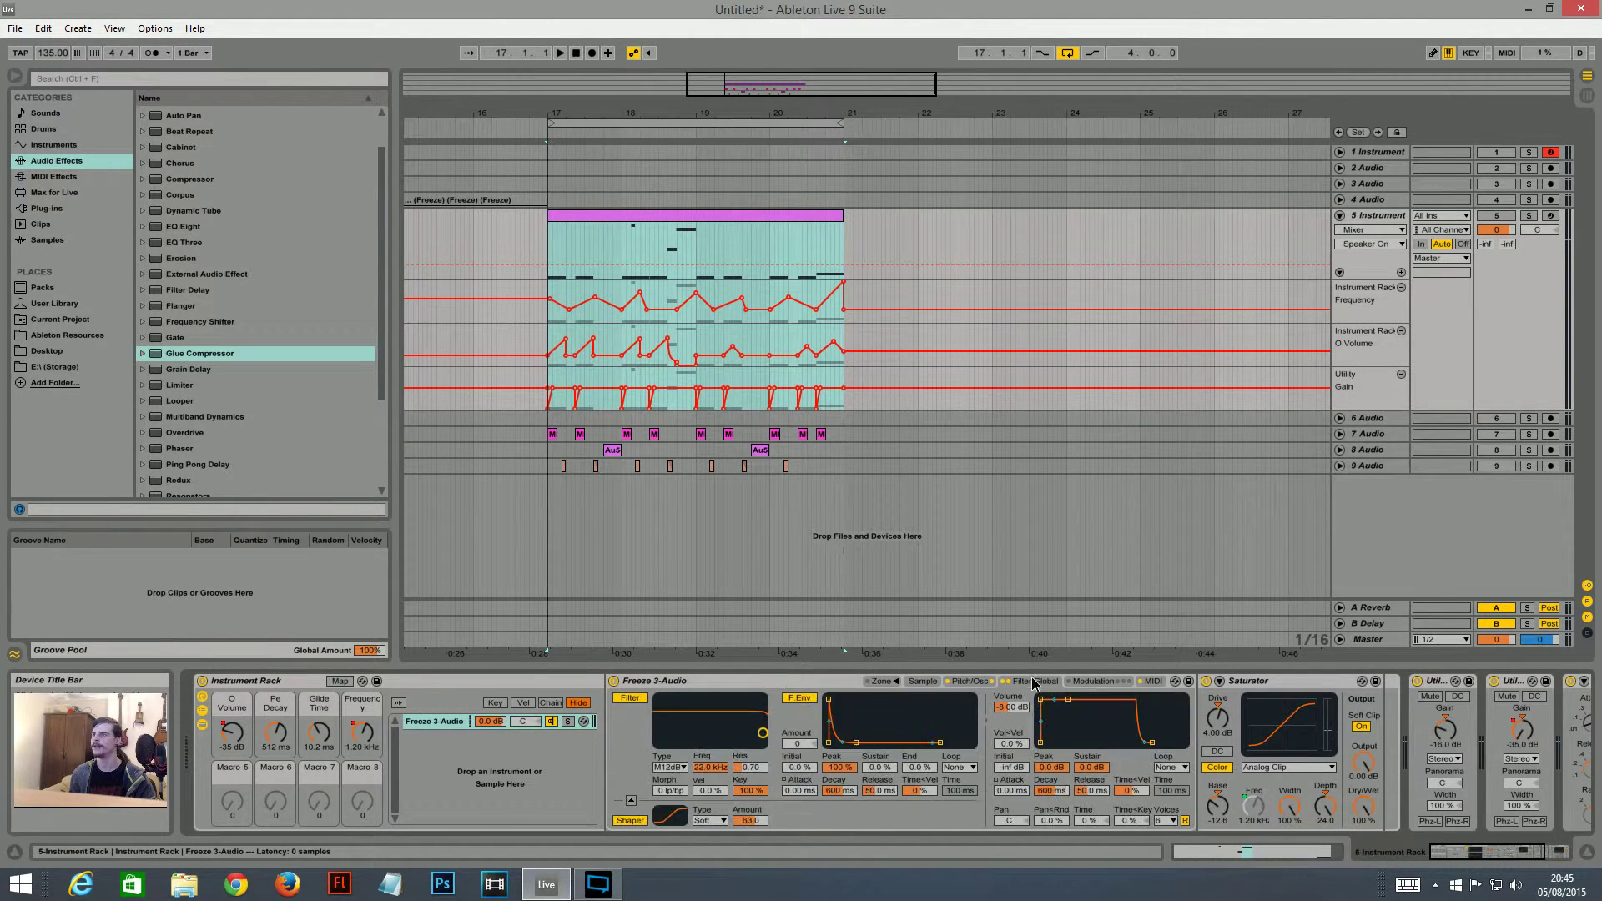
left_click(1089, 681)
left_click(1159, 682)
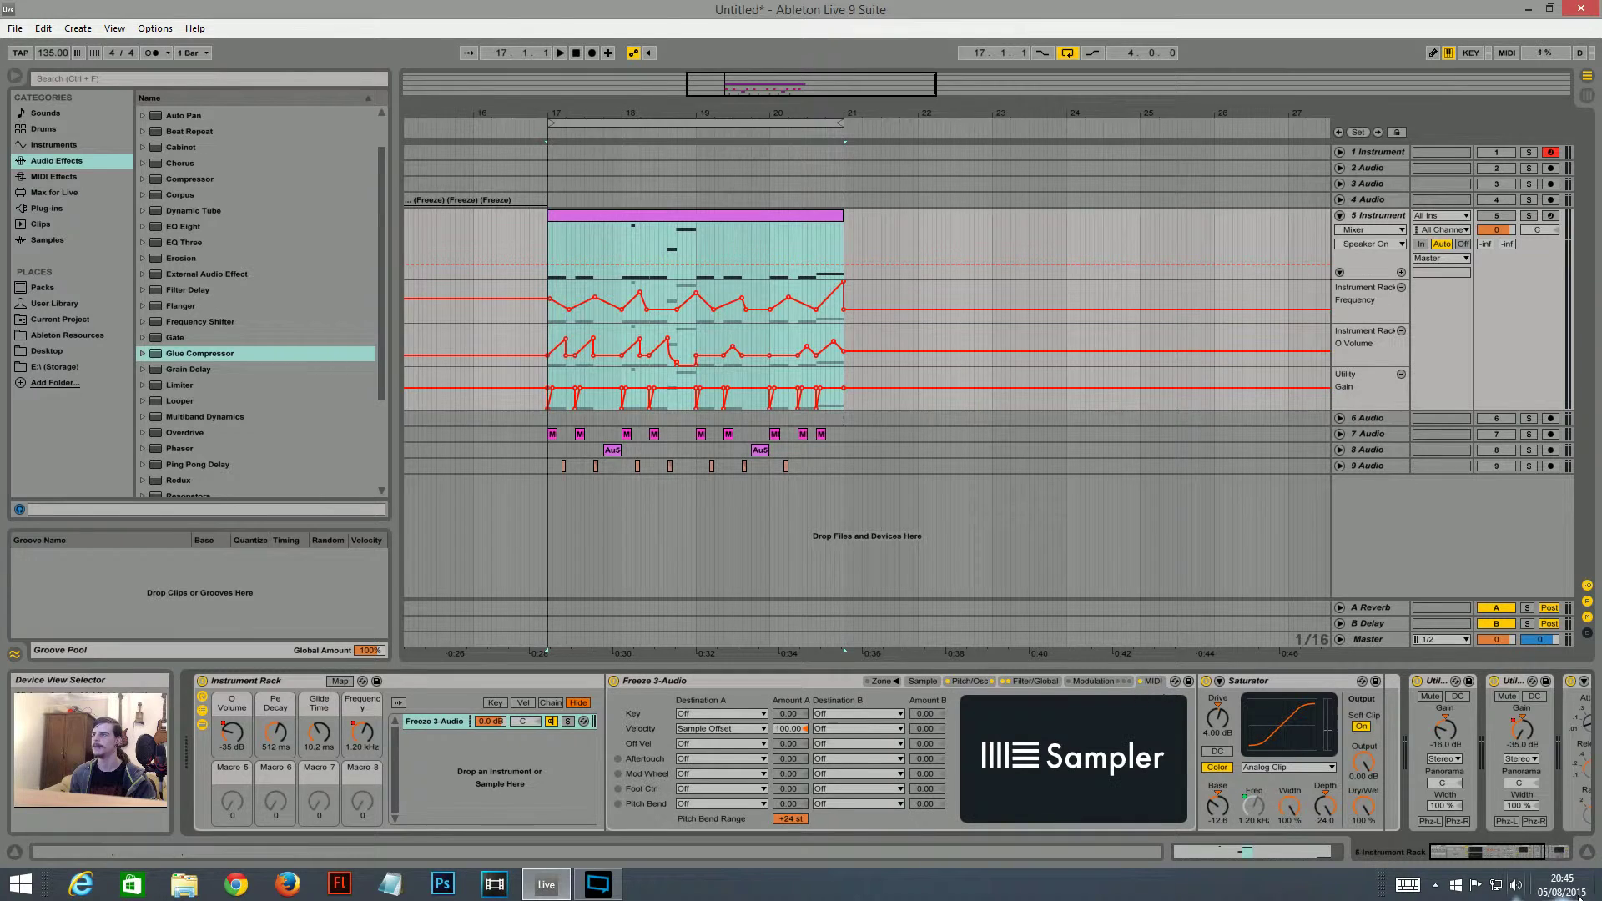
- Examine the Saturator after the Sampler, including its color Freq control, and return to the Instrument Rack macros
left_click_drag(1493, 852, 1531, 852)
left_click(987, 681)
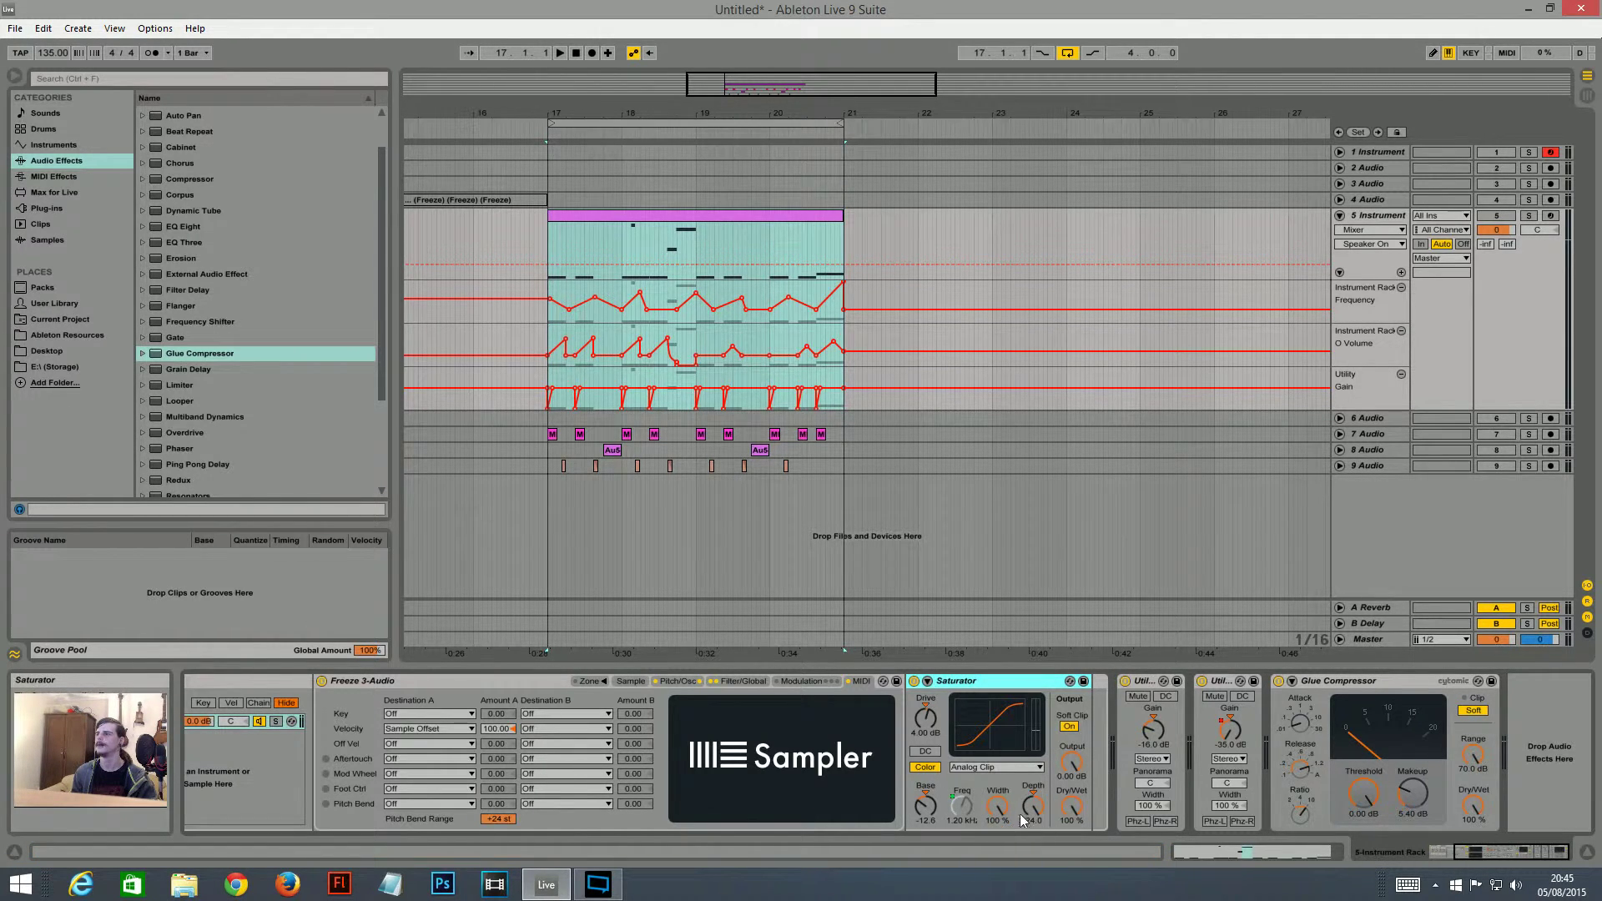
left_click(962, 807)
left_click_drag(1482, 852, 1366, 851)
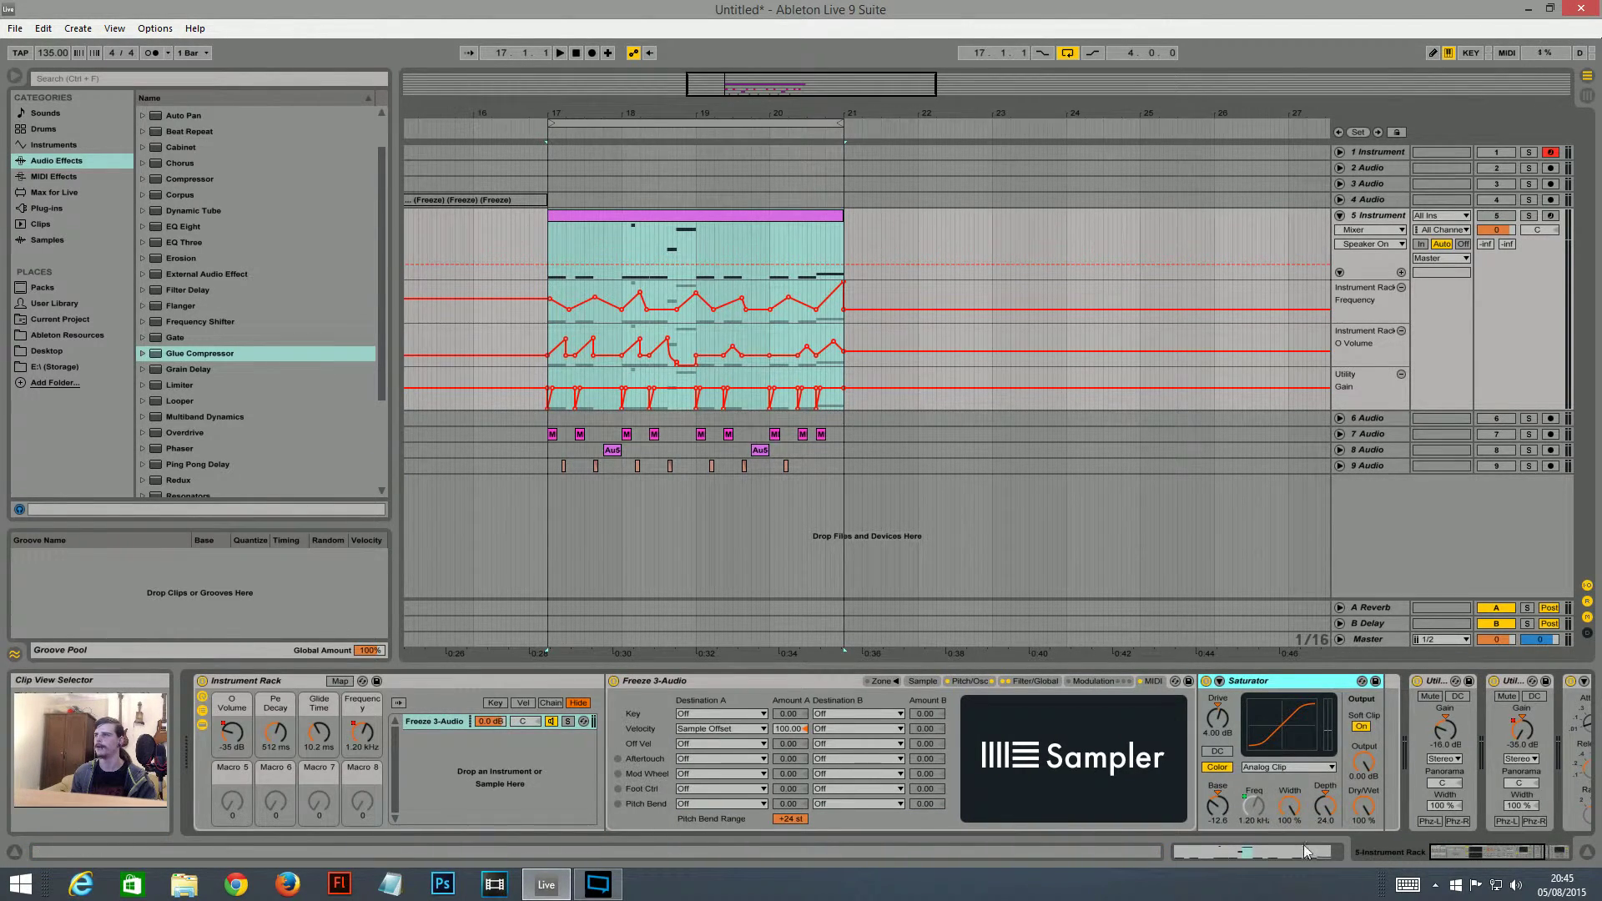
- Inspect the two Utility devices that follow the Saturator in the 5 Instrument chain
left_click(1492, 857)
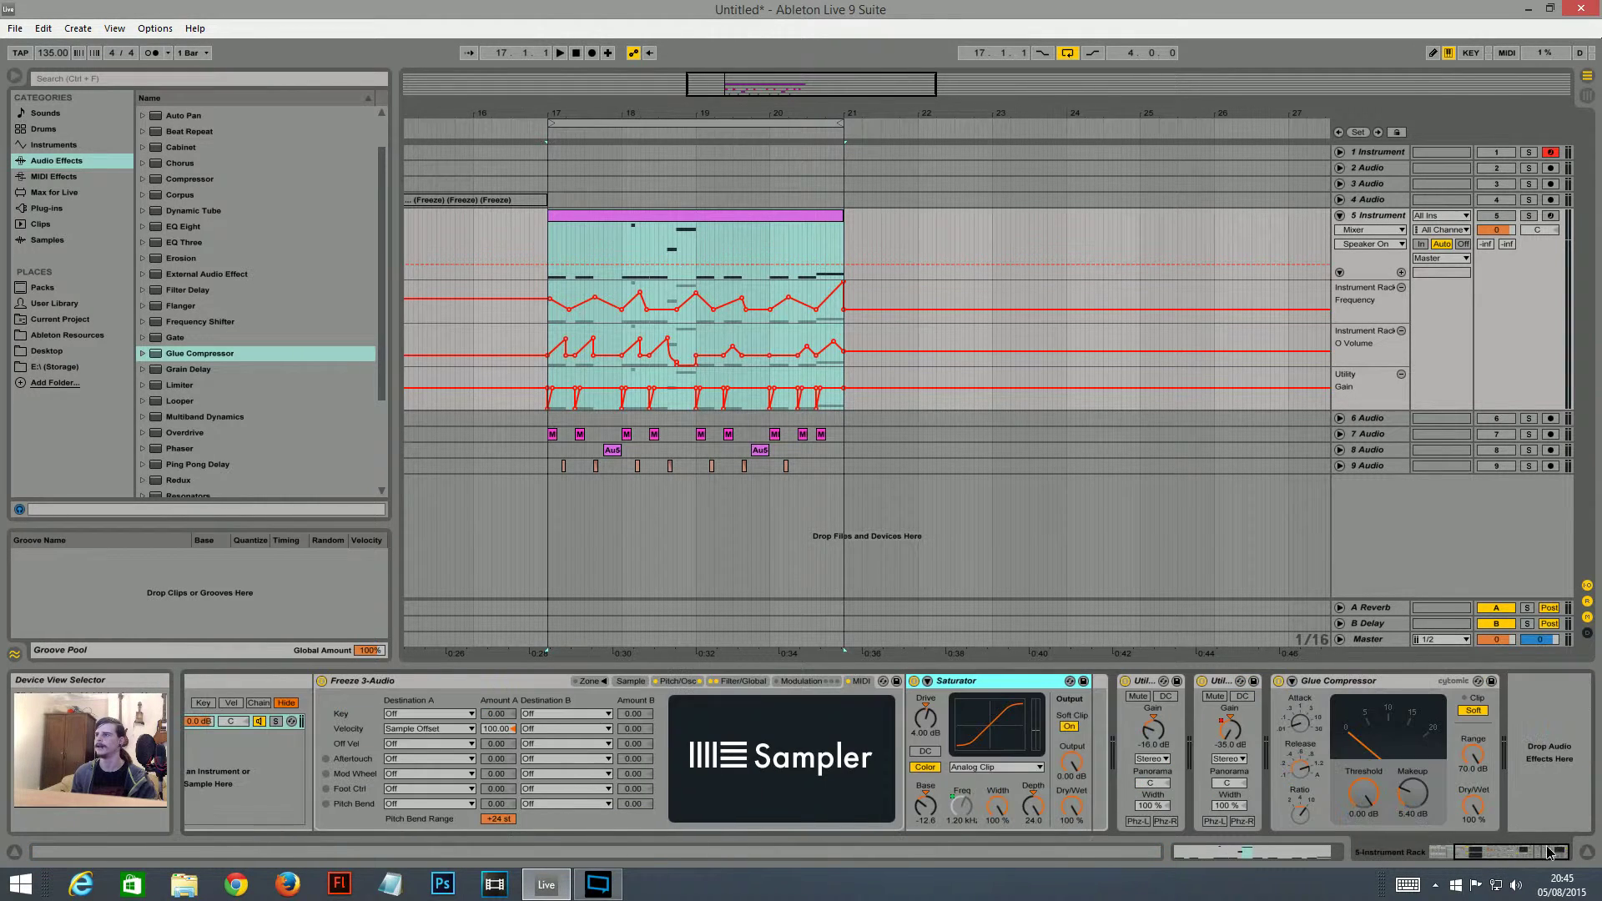
left_click(1145, 683)
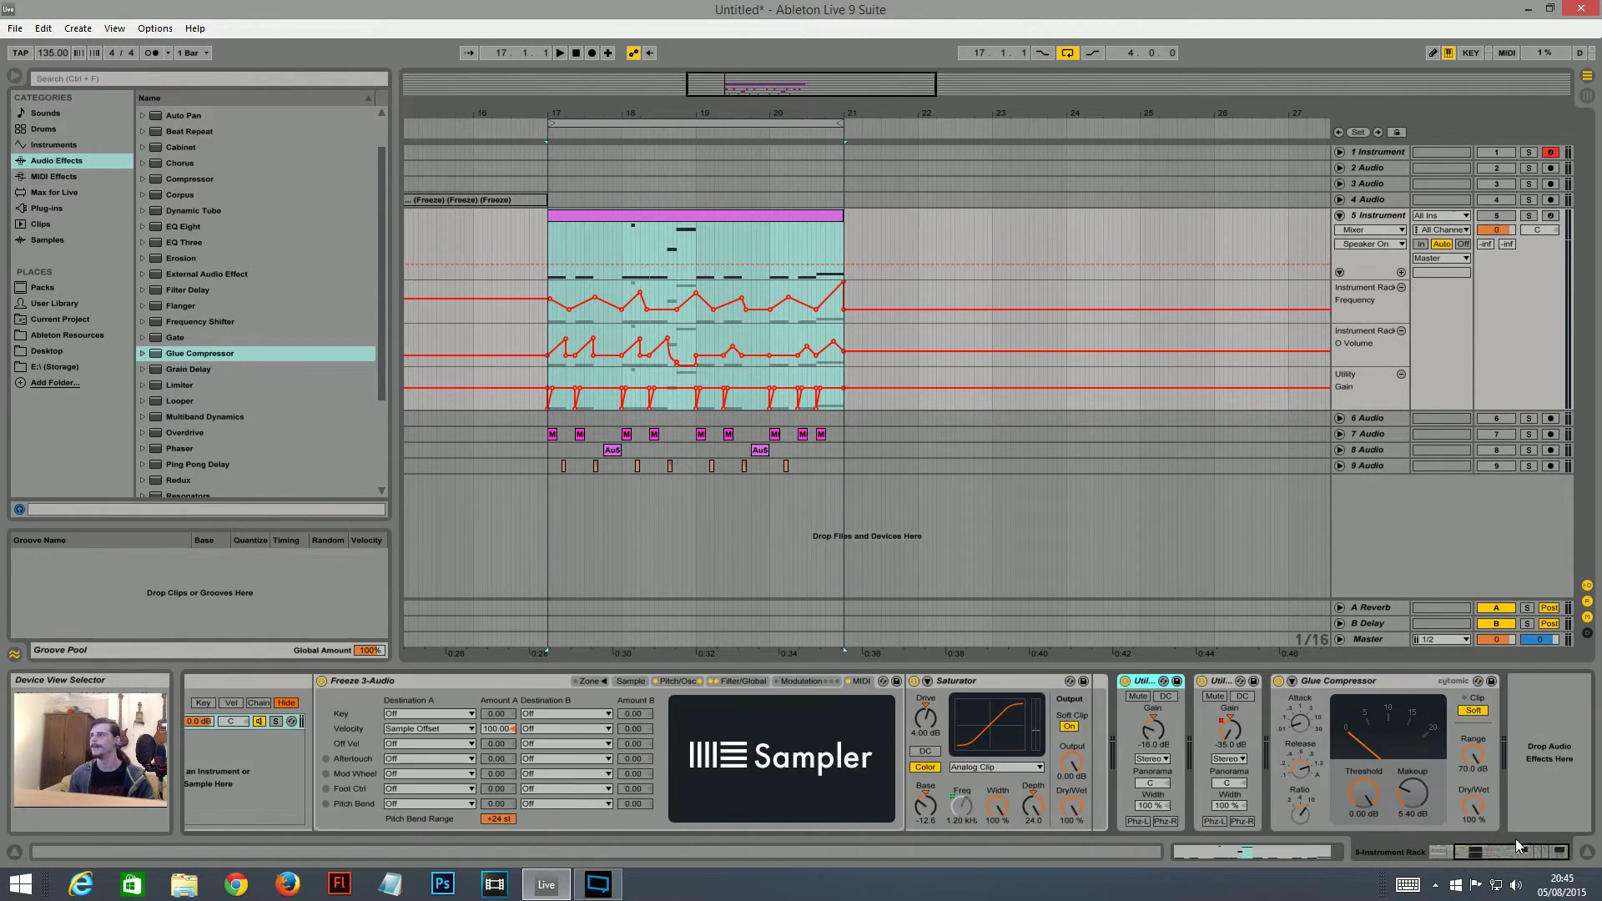
left_click(1223, 682)
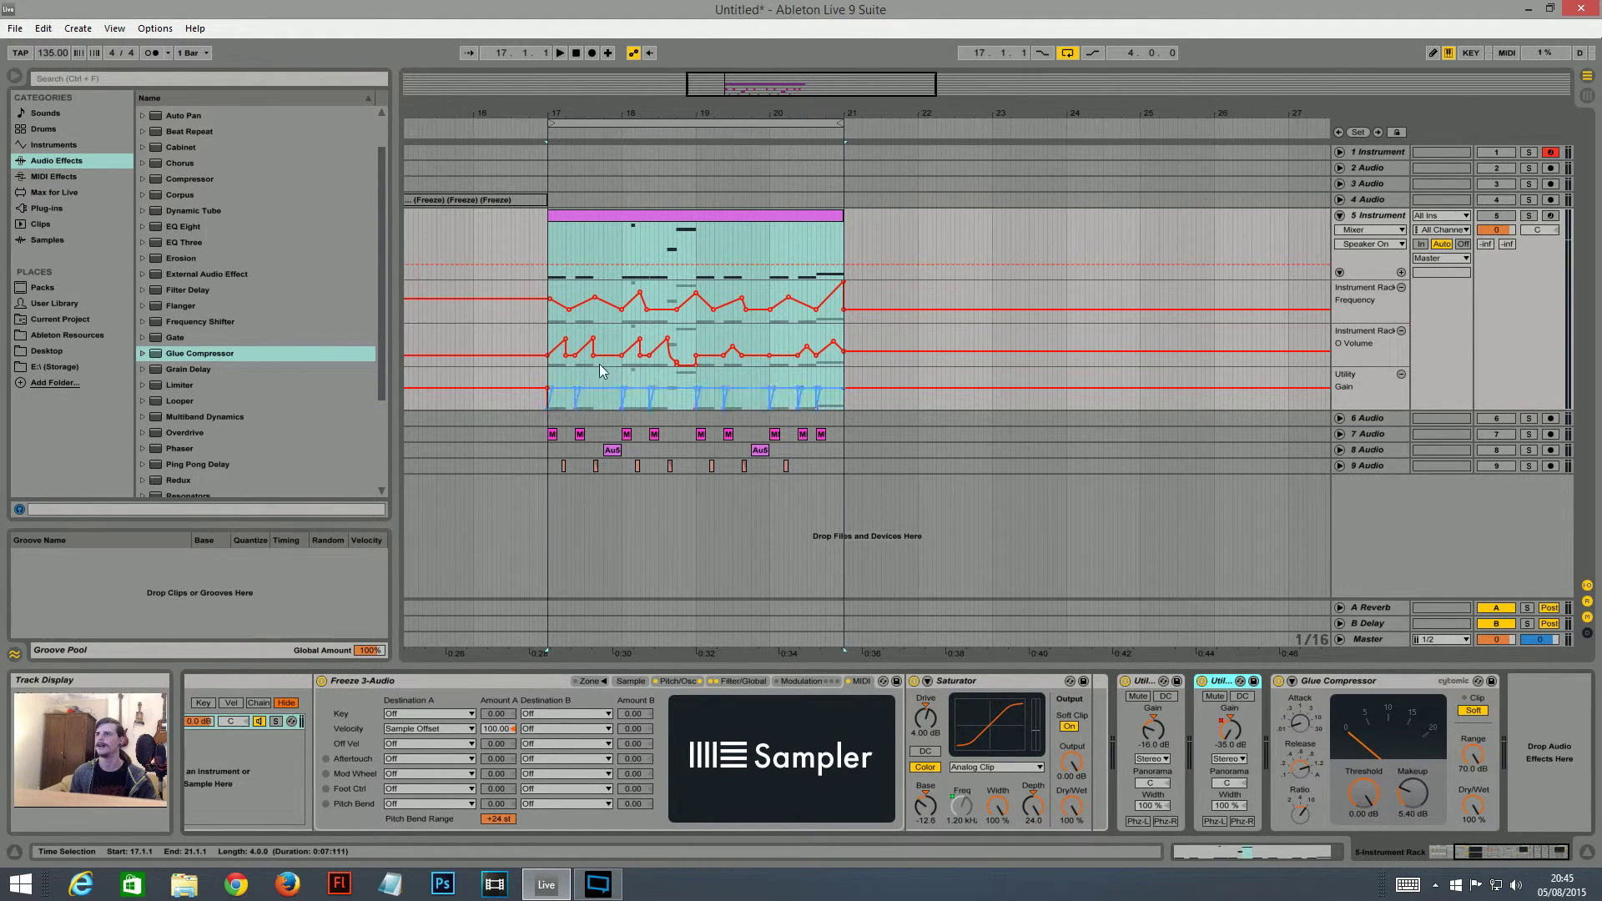
- Zoom in on bar 17 and examine the first Utility Gain automation ramp above the kick, selecting it and clearing the selection
double_click(732, 216)
left_click_drag(732, 84, 732, 173)
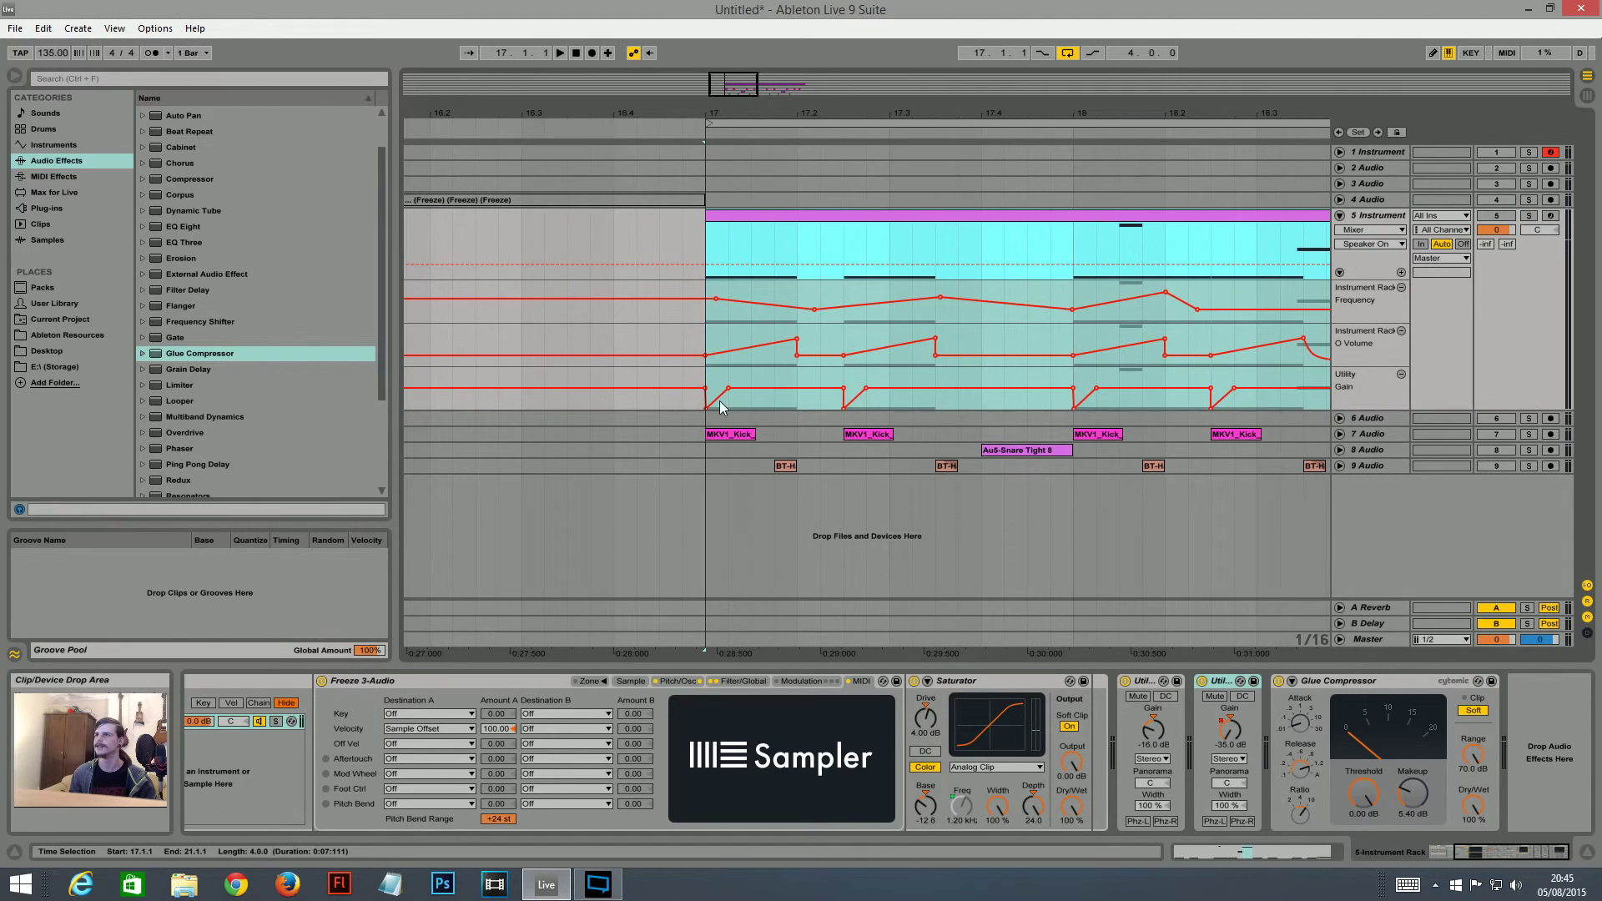
left_click(679, 407)
mouse_move(706, 406)
left_mouse_down()
mouse_move(817, 408)
mouse_move(697, 406)
left_mouse_up()
left_click(797, 407)
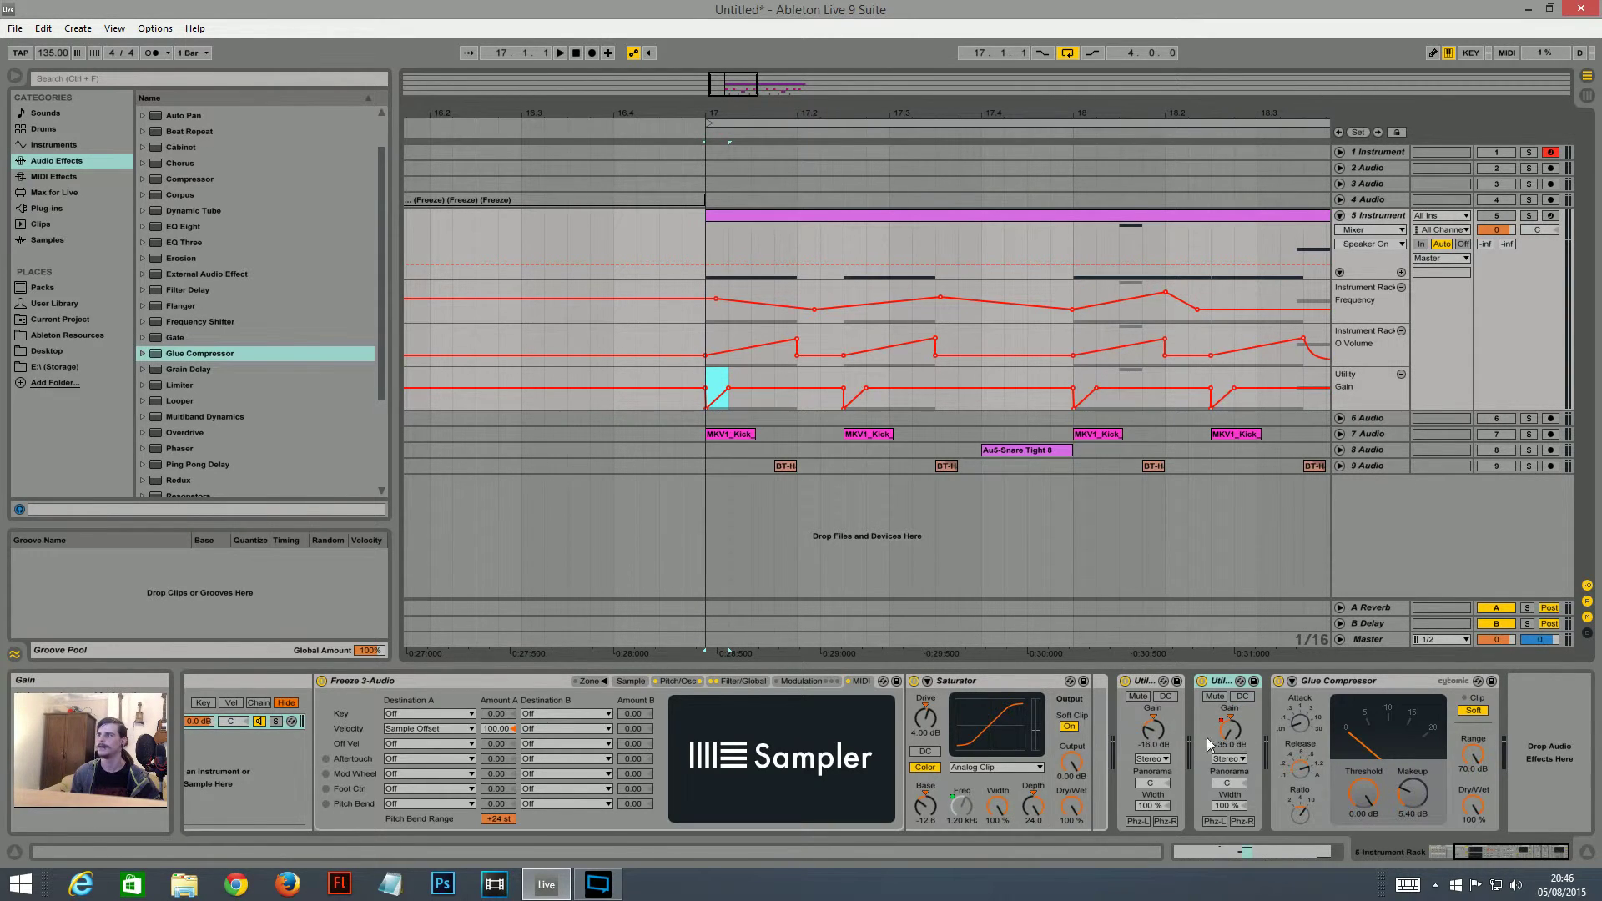
left_click(723, 380)
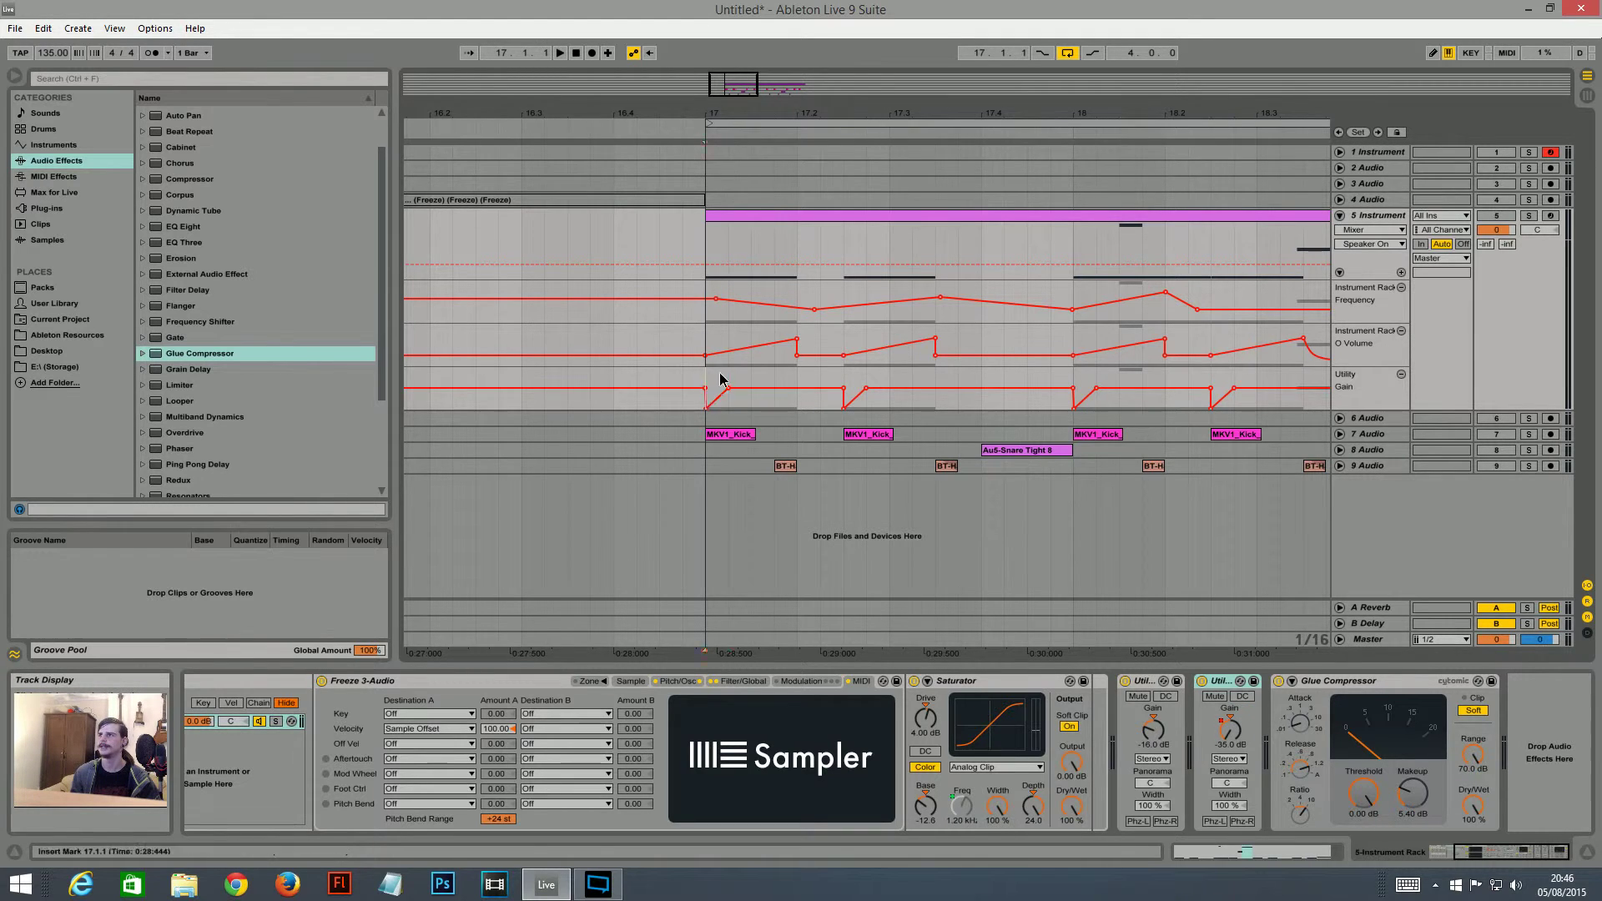
- Compare the first Utility Gain ramp with the kick clip at bar 17, unfolding 7 Audio for its waveform and folding it again
left_click_drag(723, 379, 799, 377)
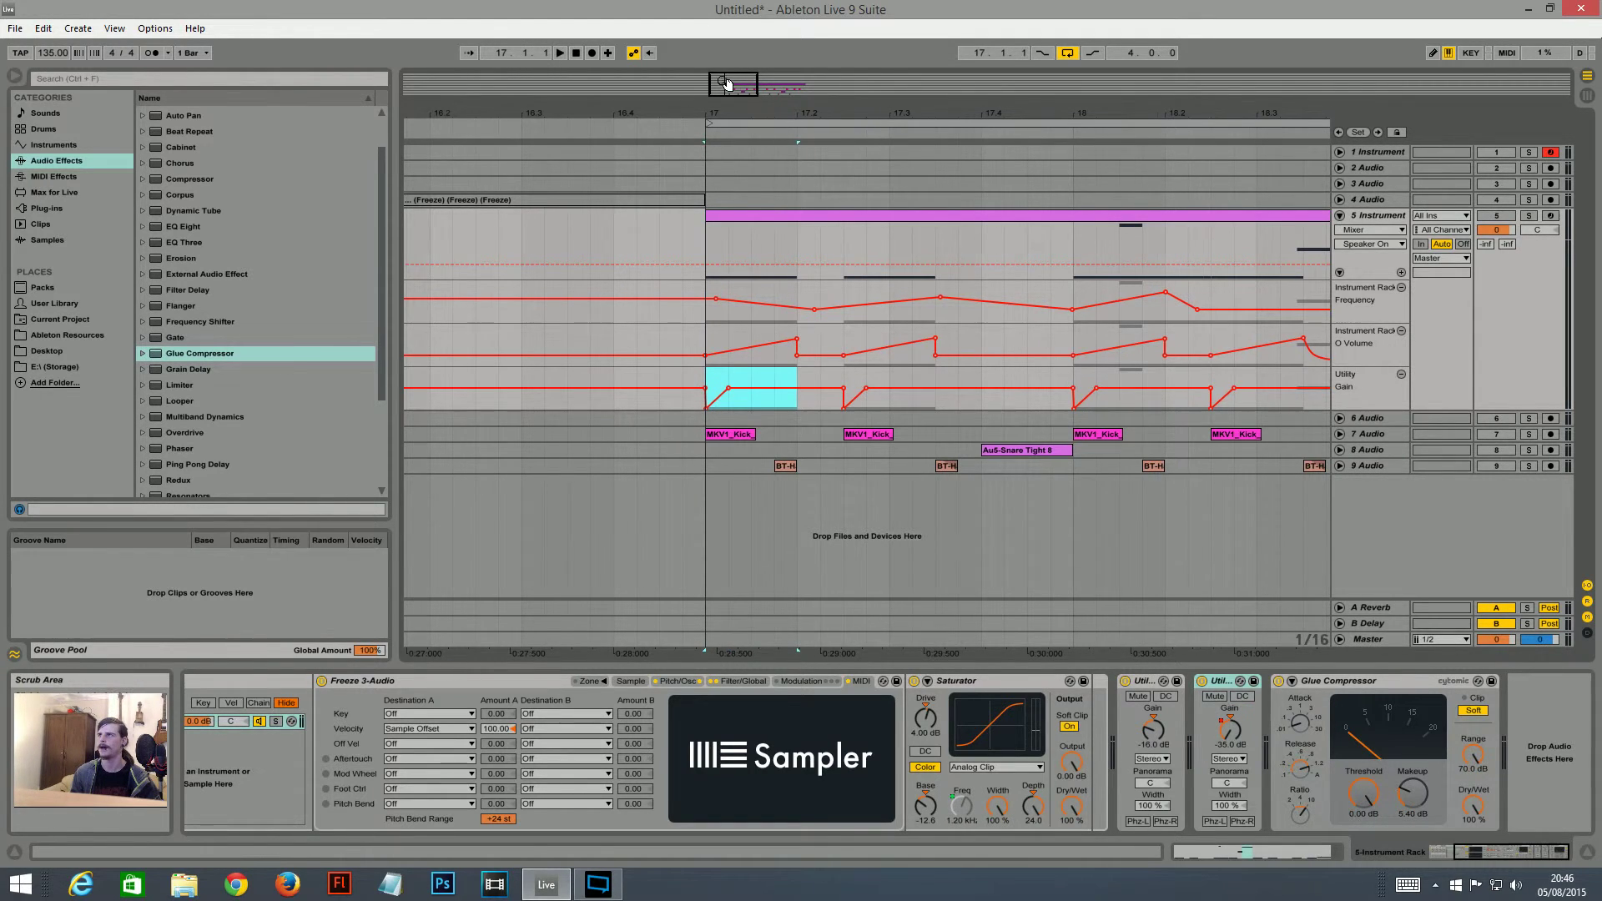
left_click_drag(727, 83, 734, 84)
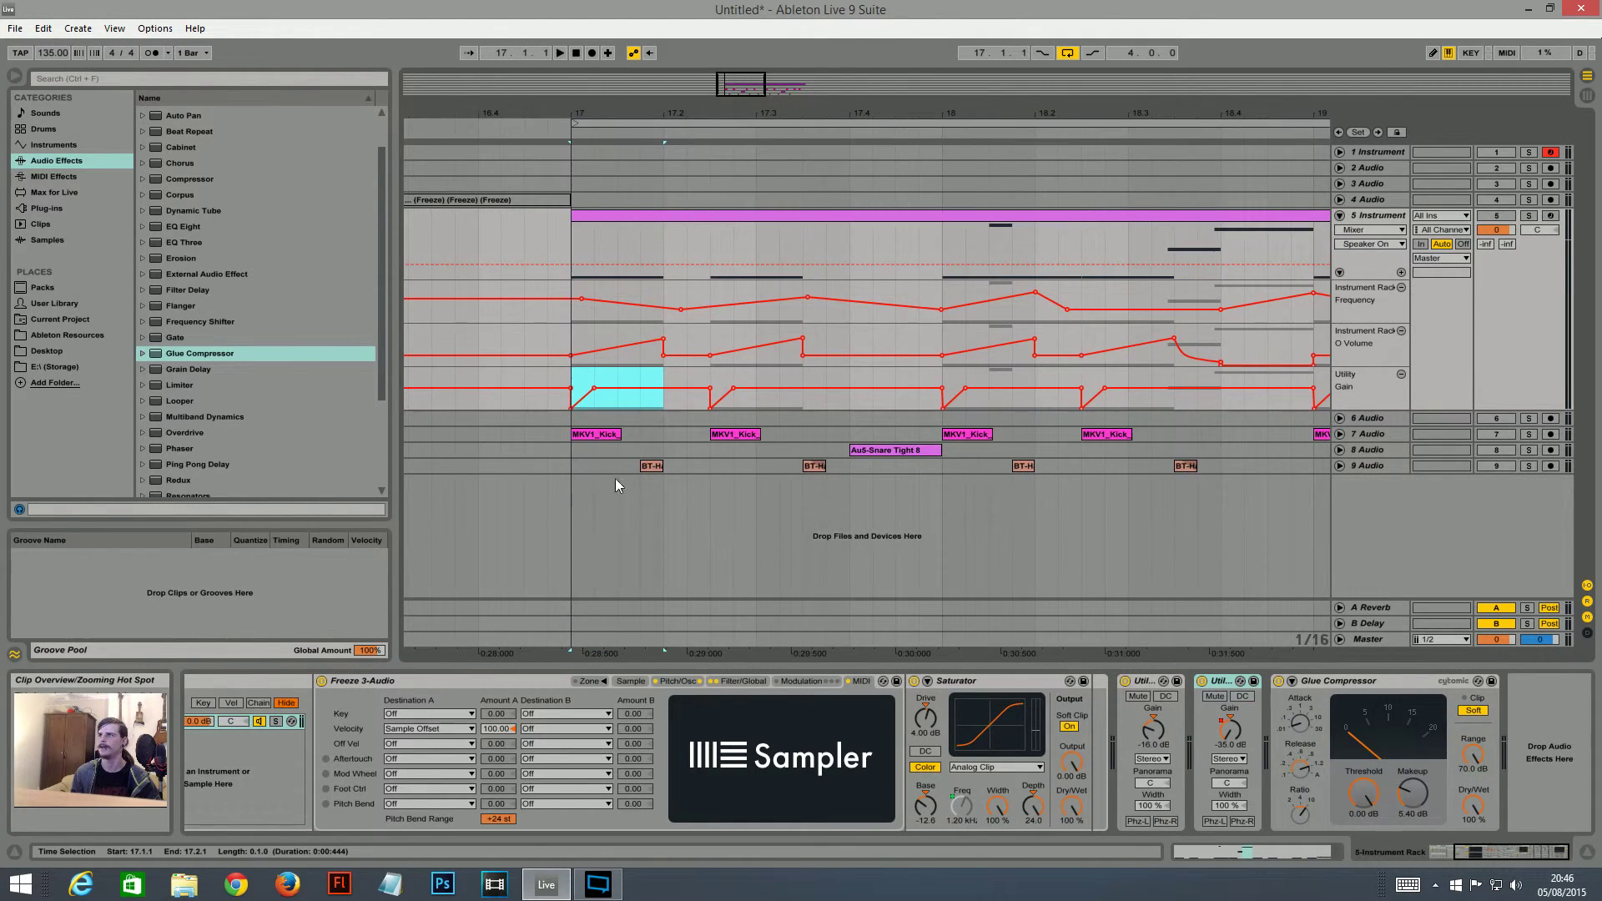
left_click(609, 433)
left_click(1339, 434)
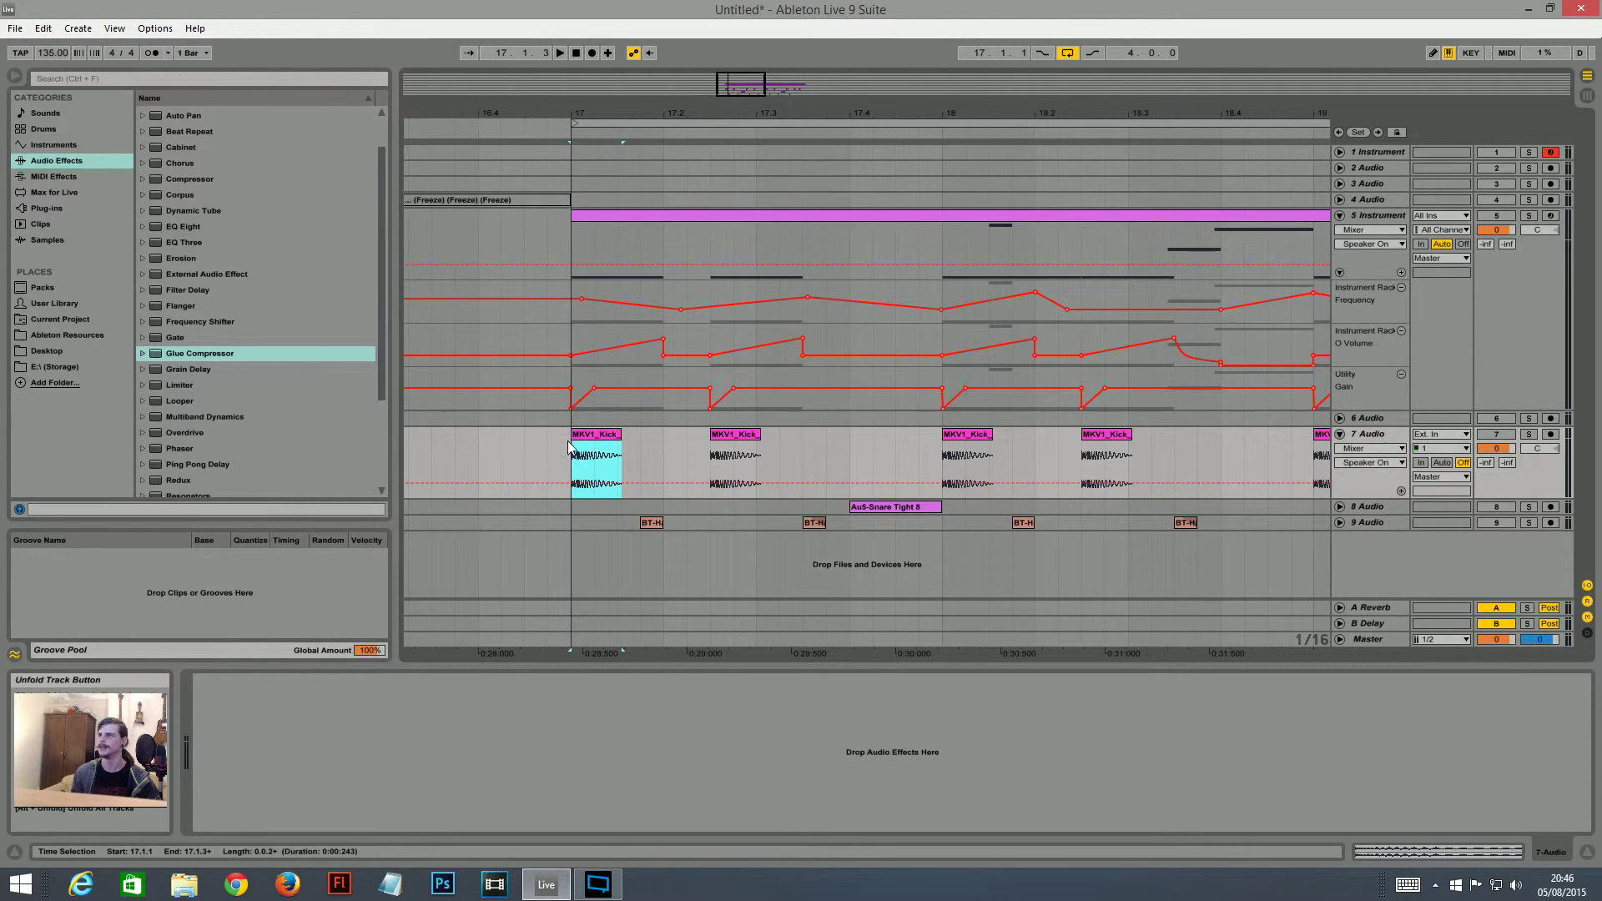
left_click(647, 218)
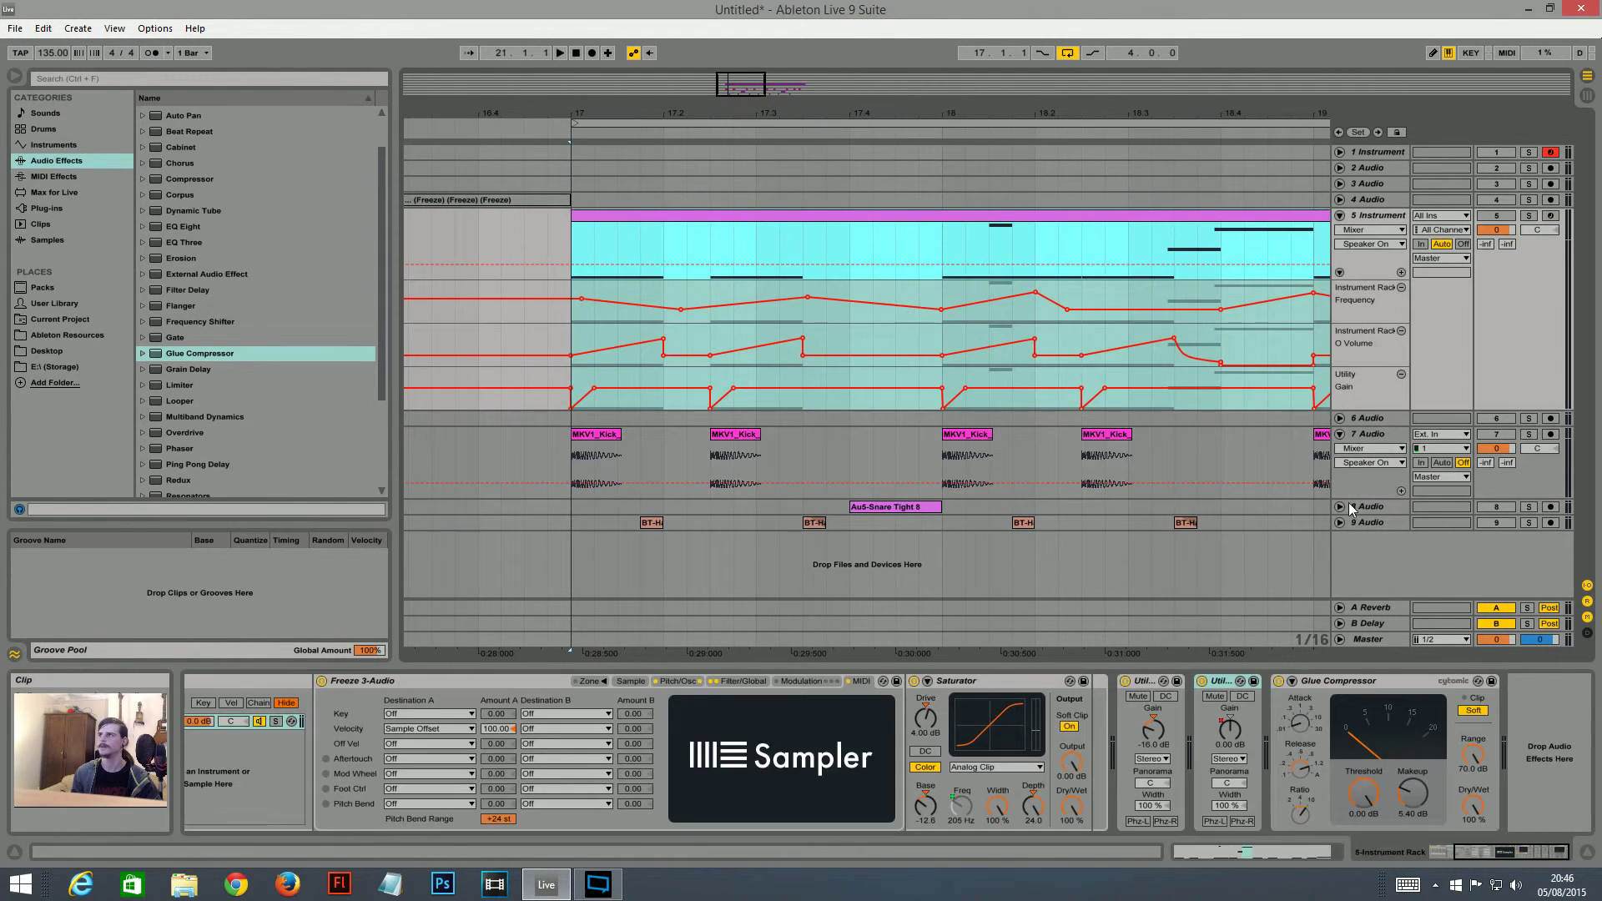
left_click(1340, 436)
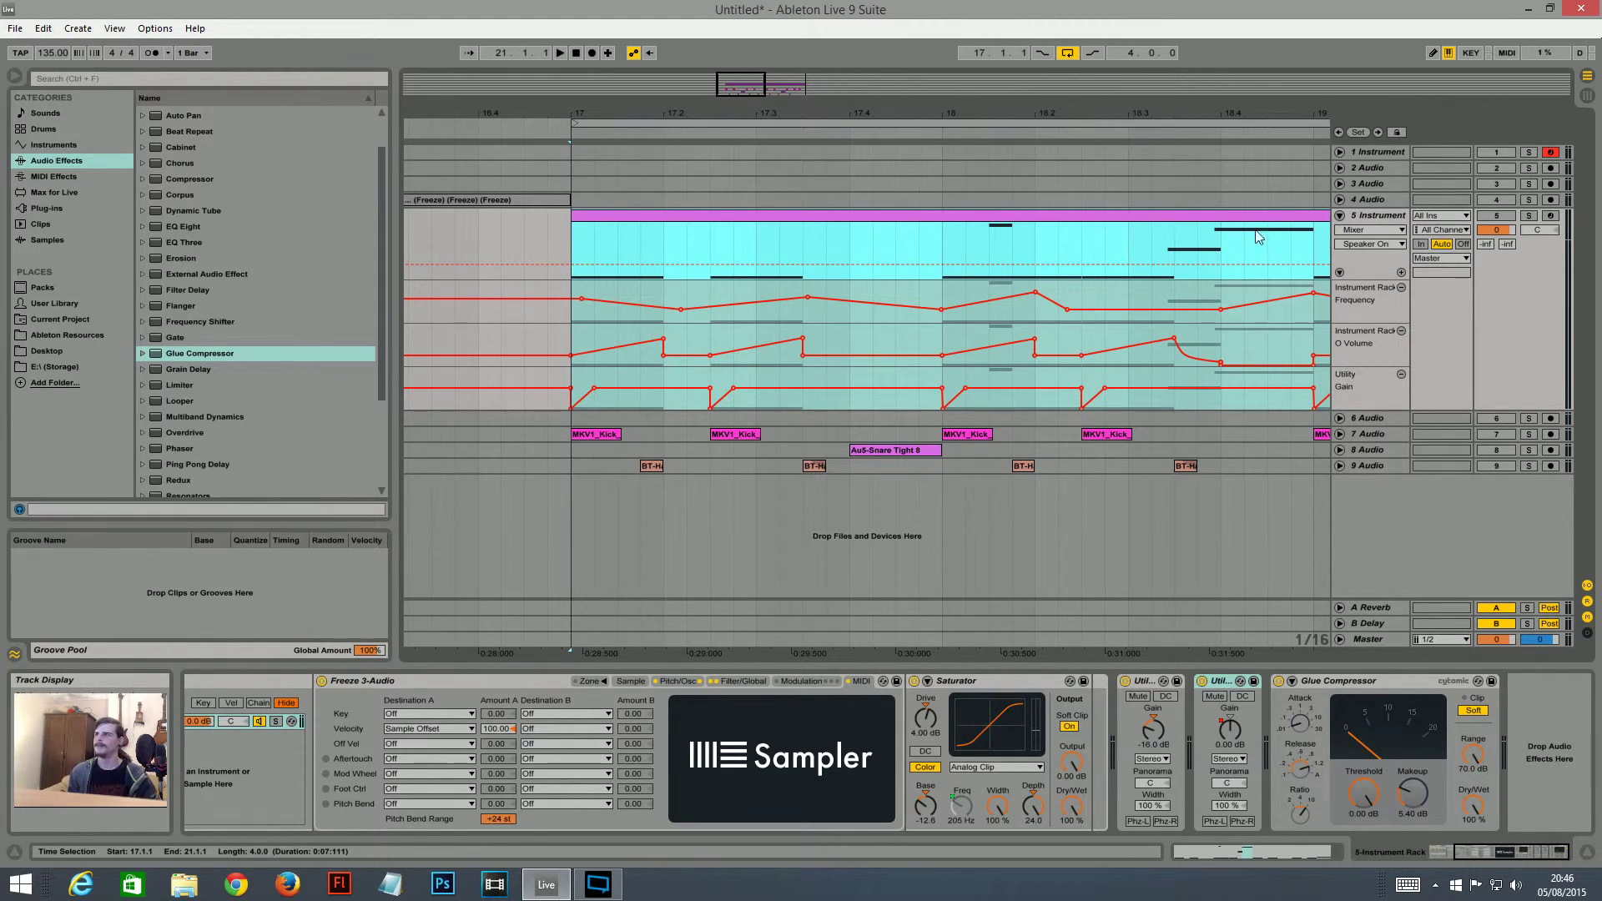
- Examine the first bass note at bar 17 and the Glue Compressor, then return to the Instrument Rack and the whole phrase
left_click(574, 255)
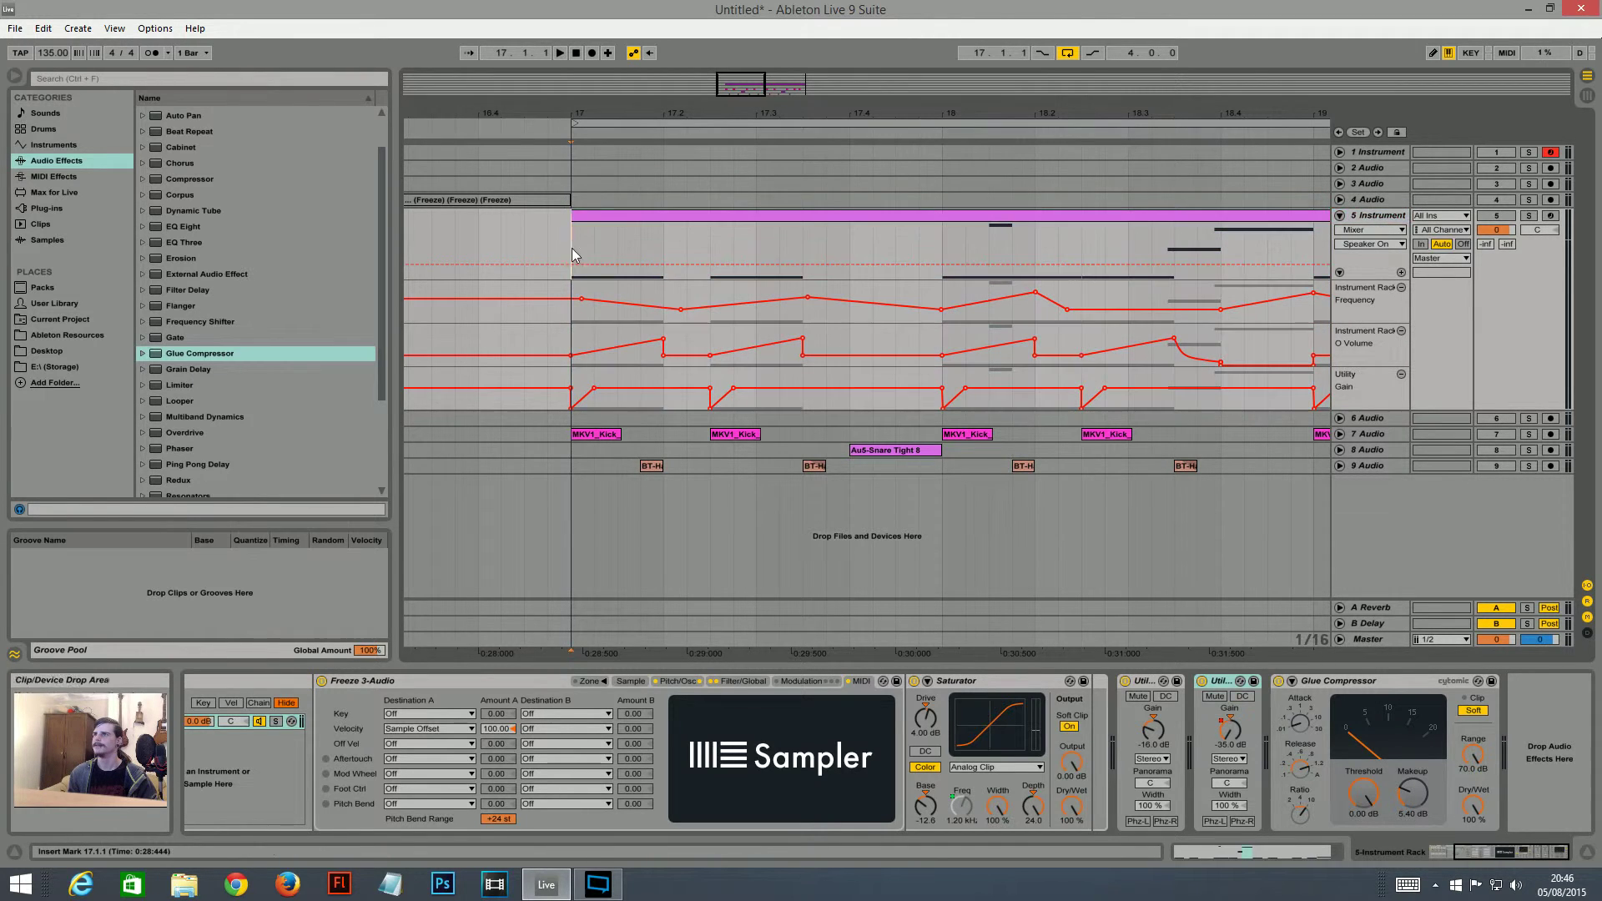
left_click_drag(573, 254, 663, 259)
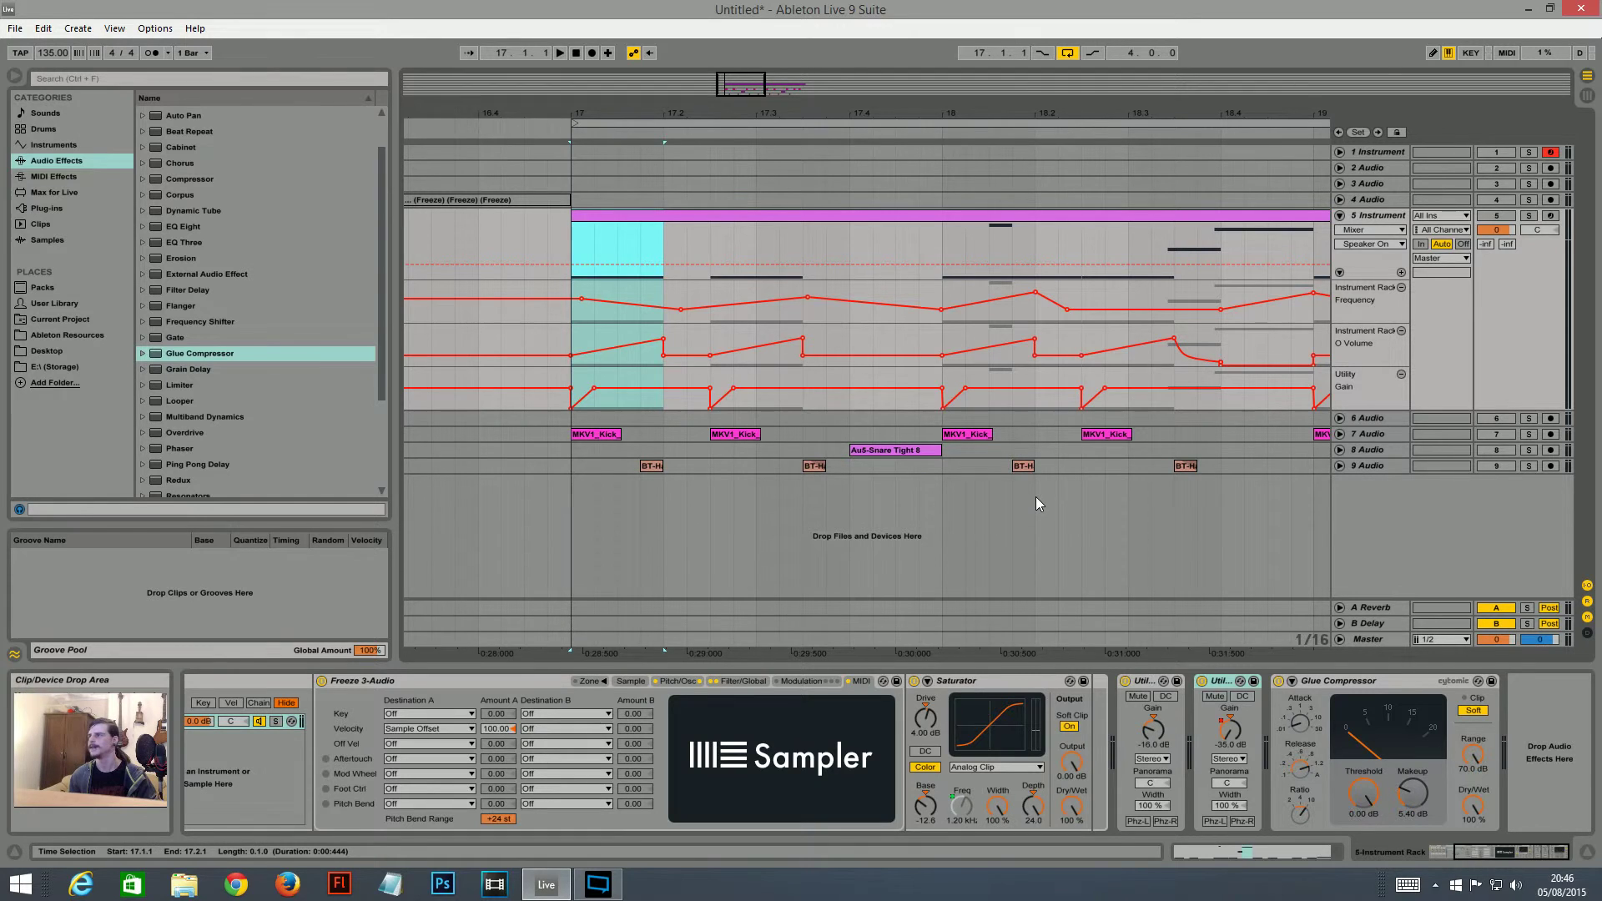
left_click(1394, 685)
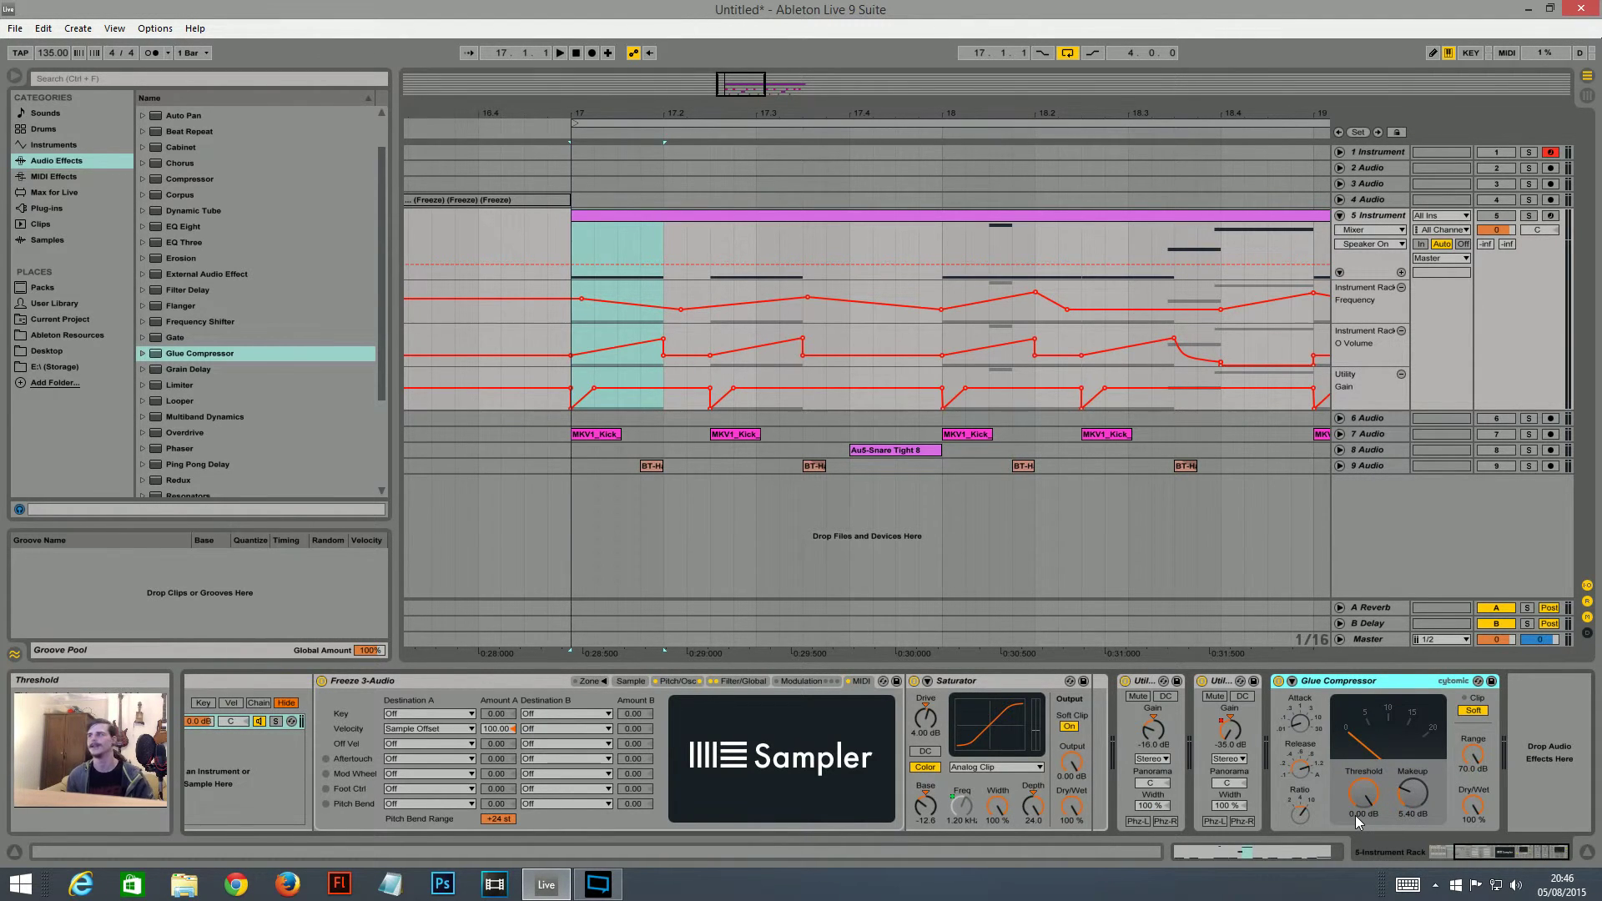
left_click_drag(1485, 852, 1292, 840)
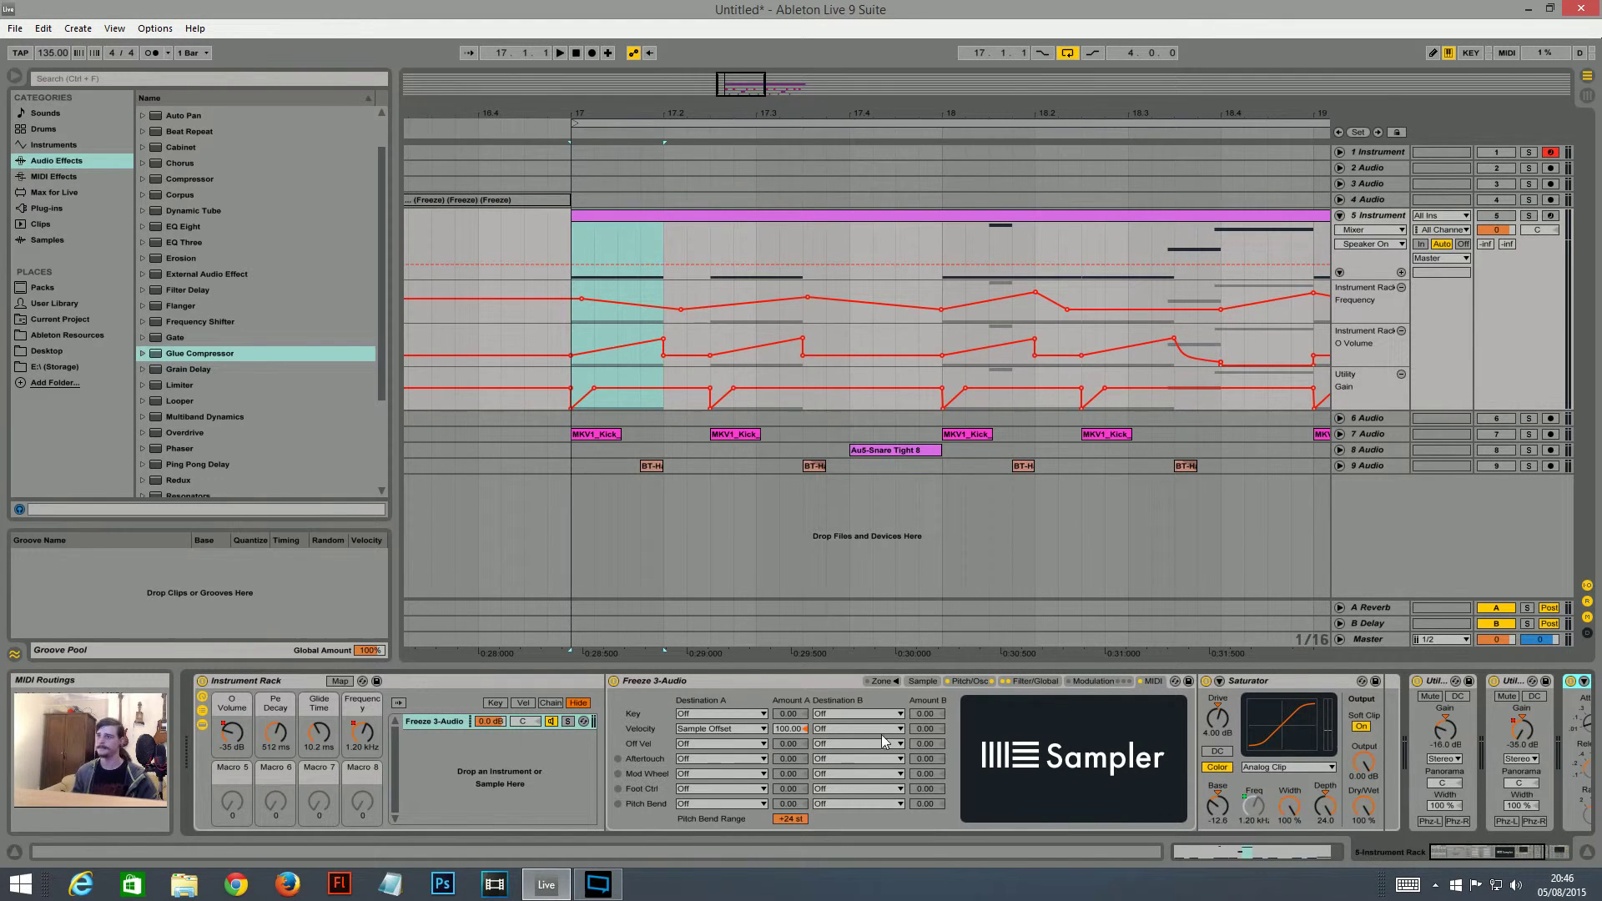
mouse_move(739, 97)
left_mouse_down()
mouse_move(739, 54)
mouse_move(728, 113)
mouse_move(758, 117)
mouse_move(760, 95)
left_mouse_up()
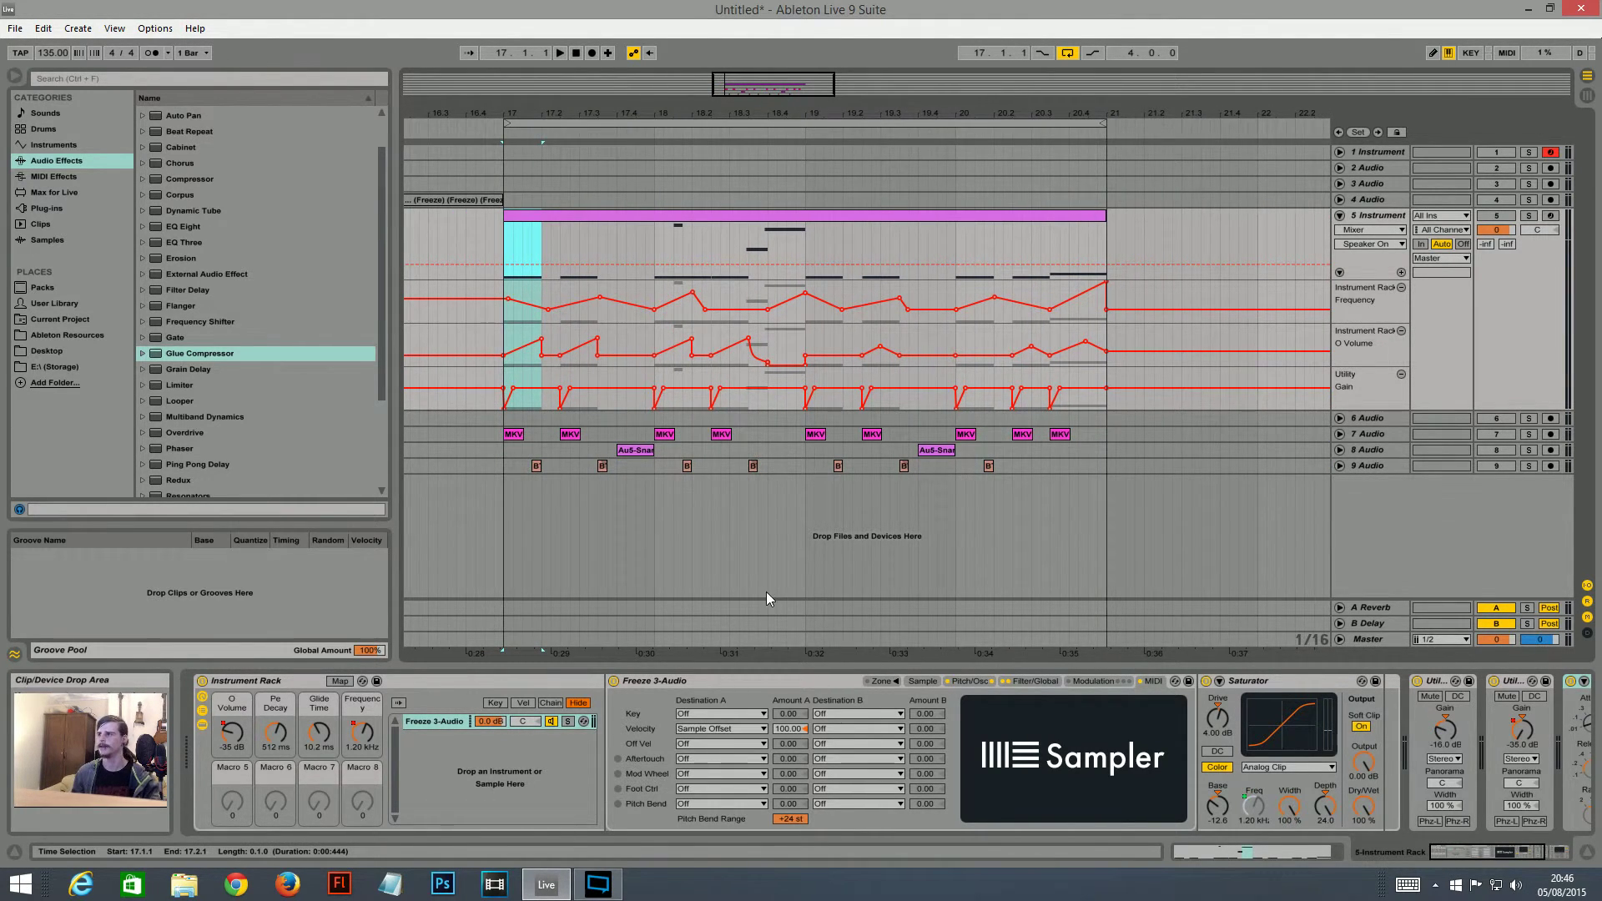
- Activate and arm the 5 Instrument track, and compare its sound with the first Utility switched off and on again
left_click(1499, 217)
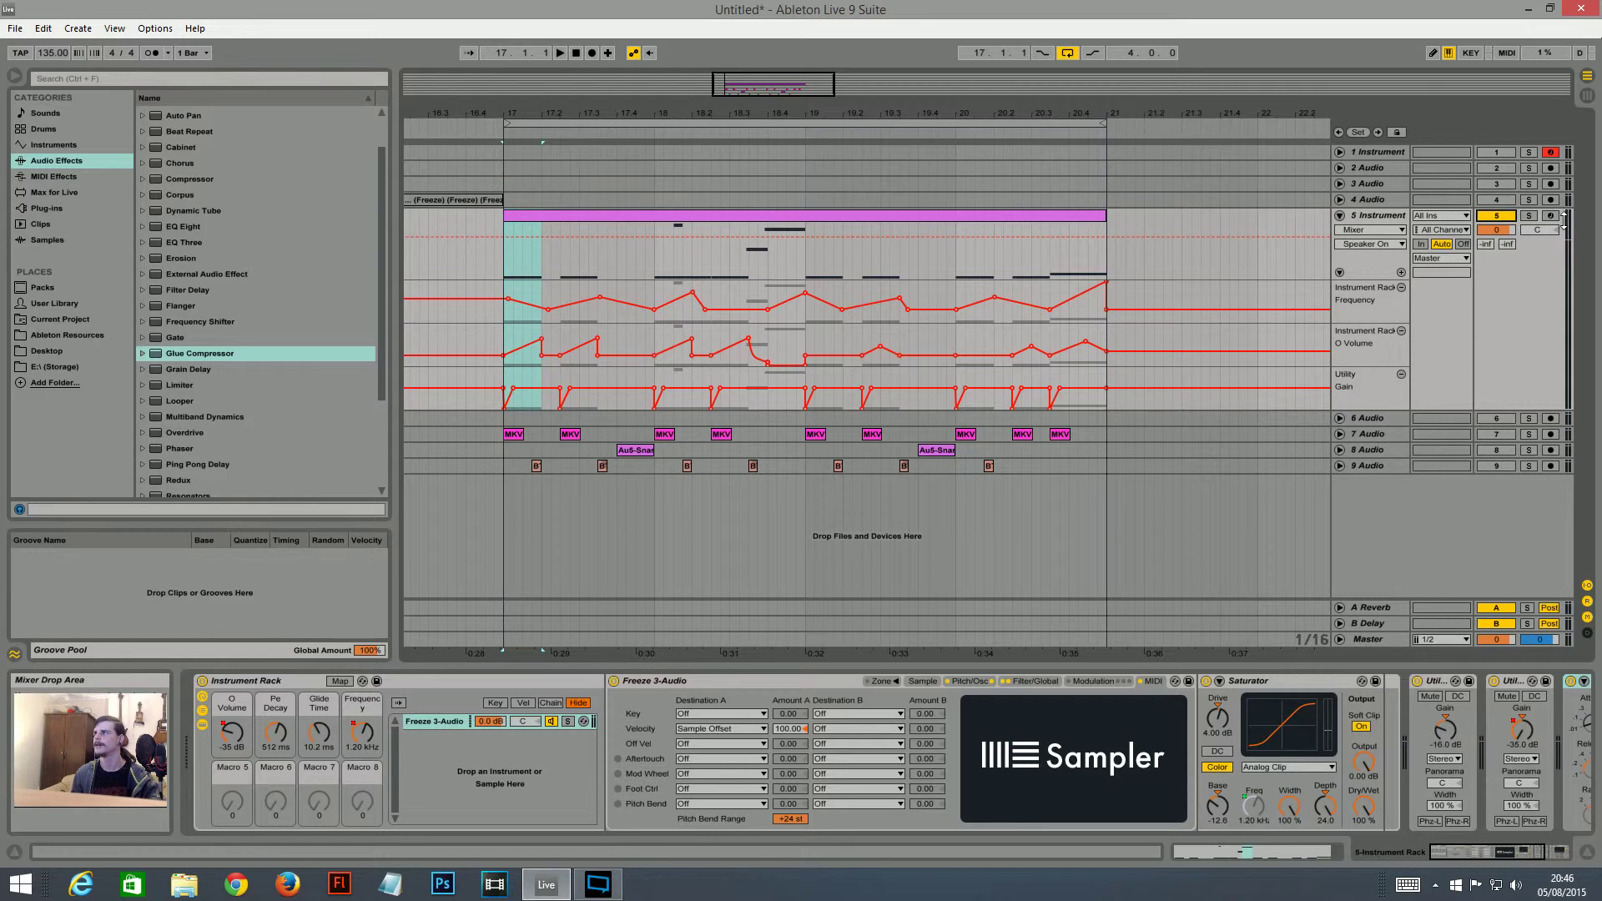
left_click(1550, 217)
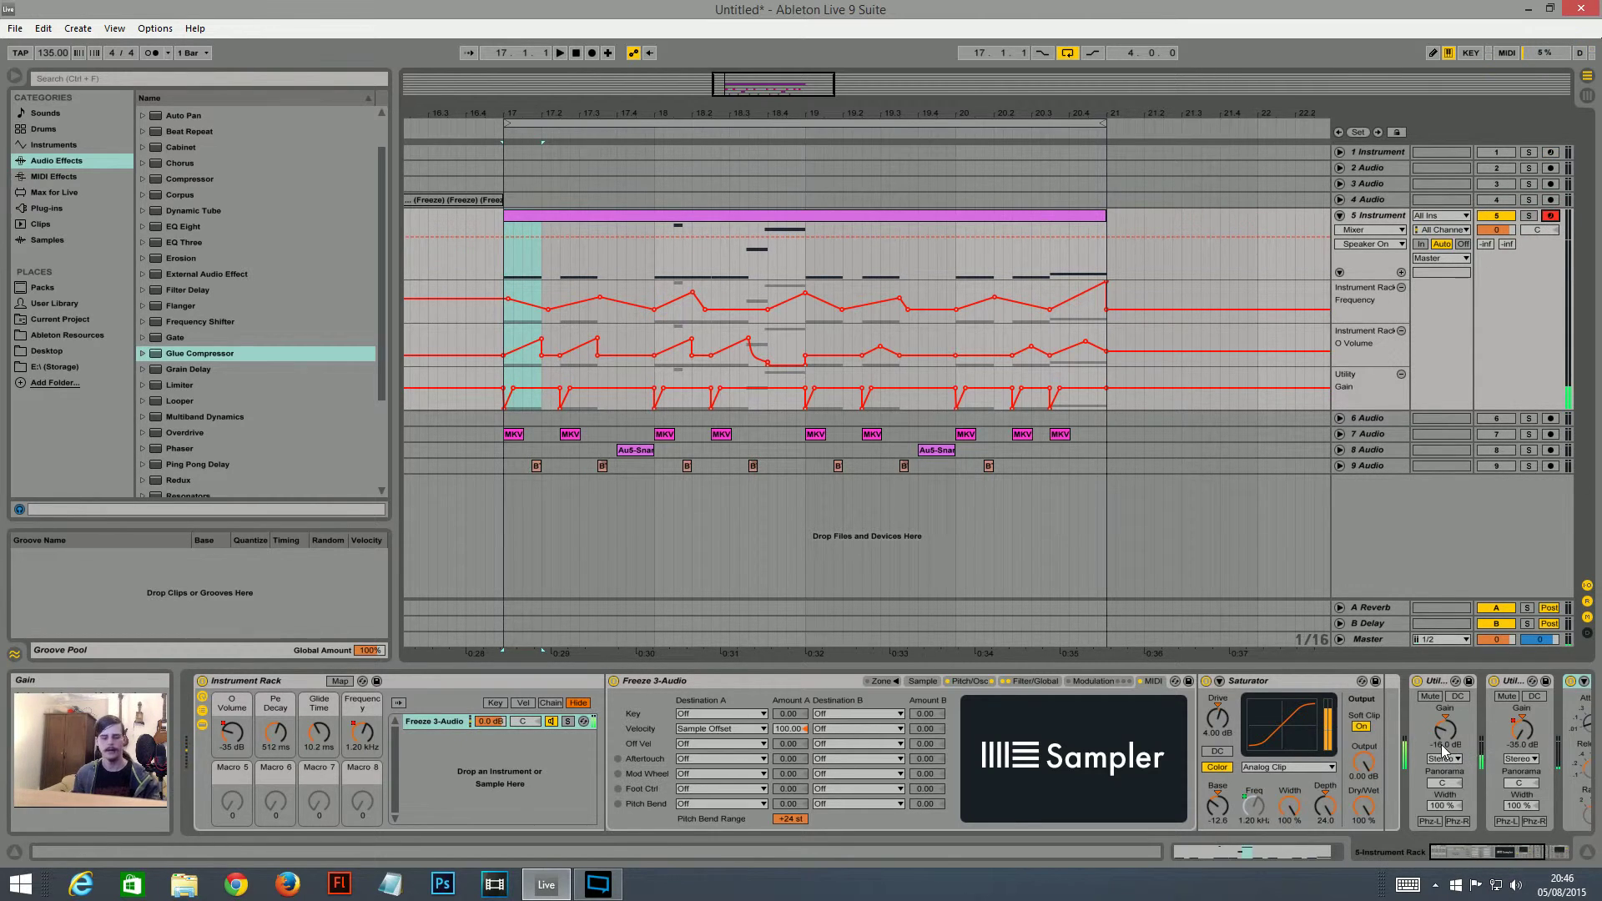
left_click_drag(1477, 853, 1502, 853)
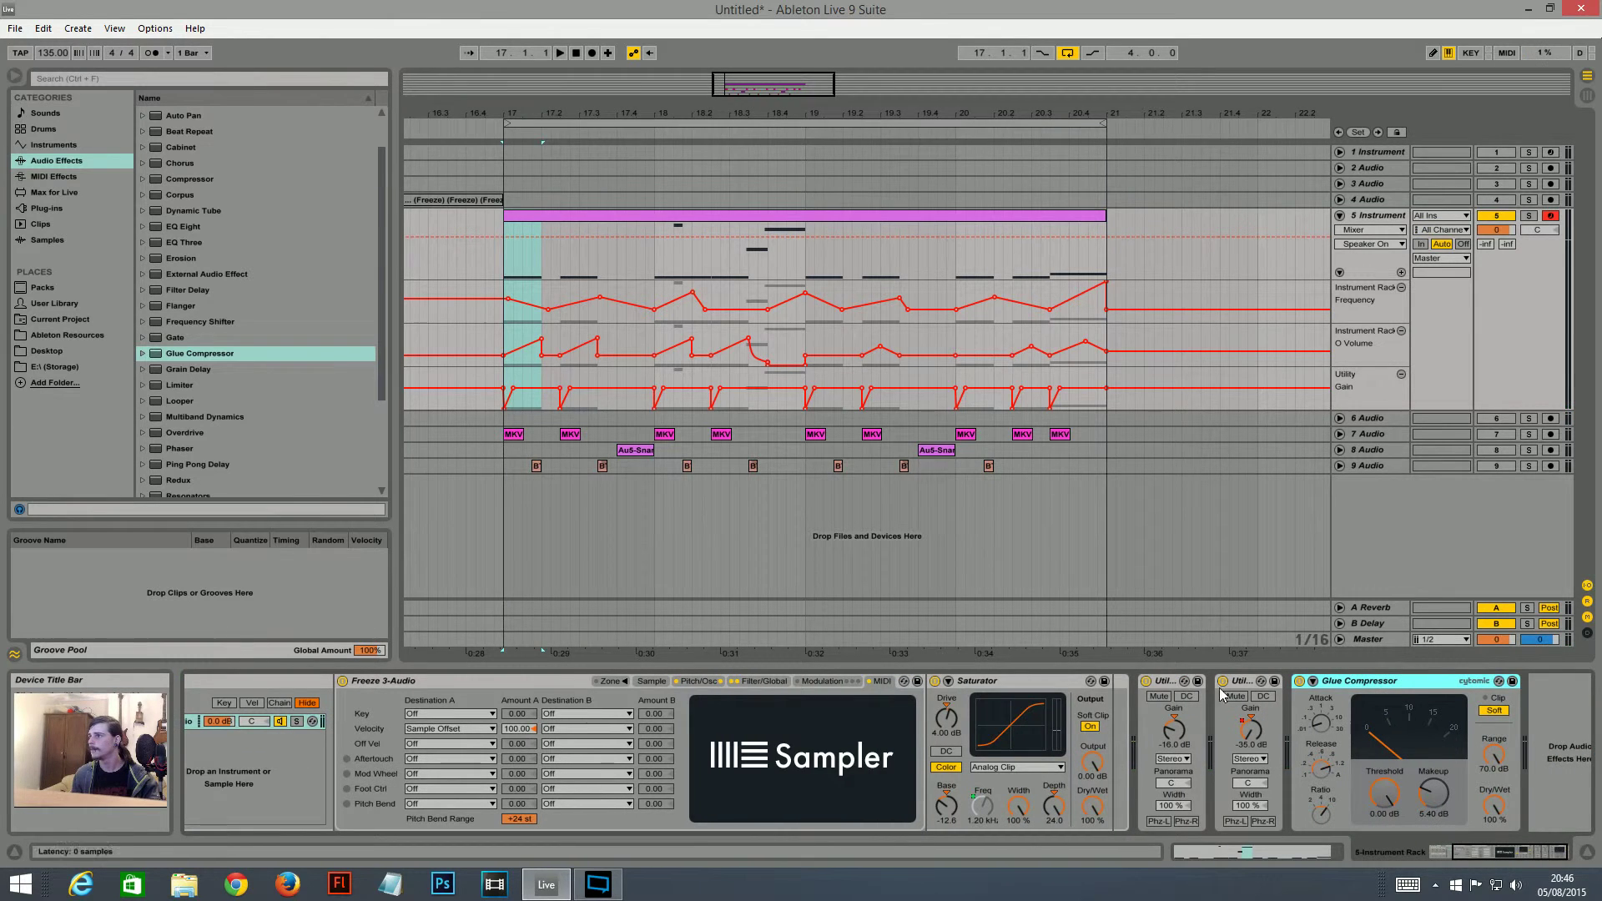
left_click(1146, 683)
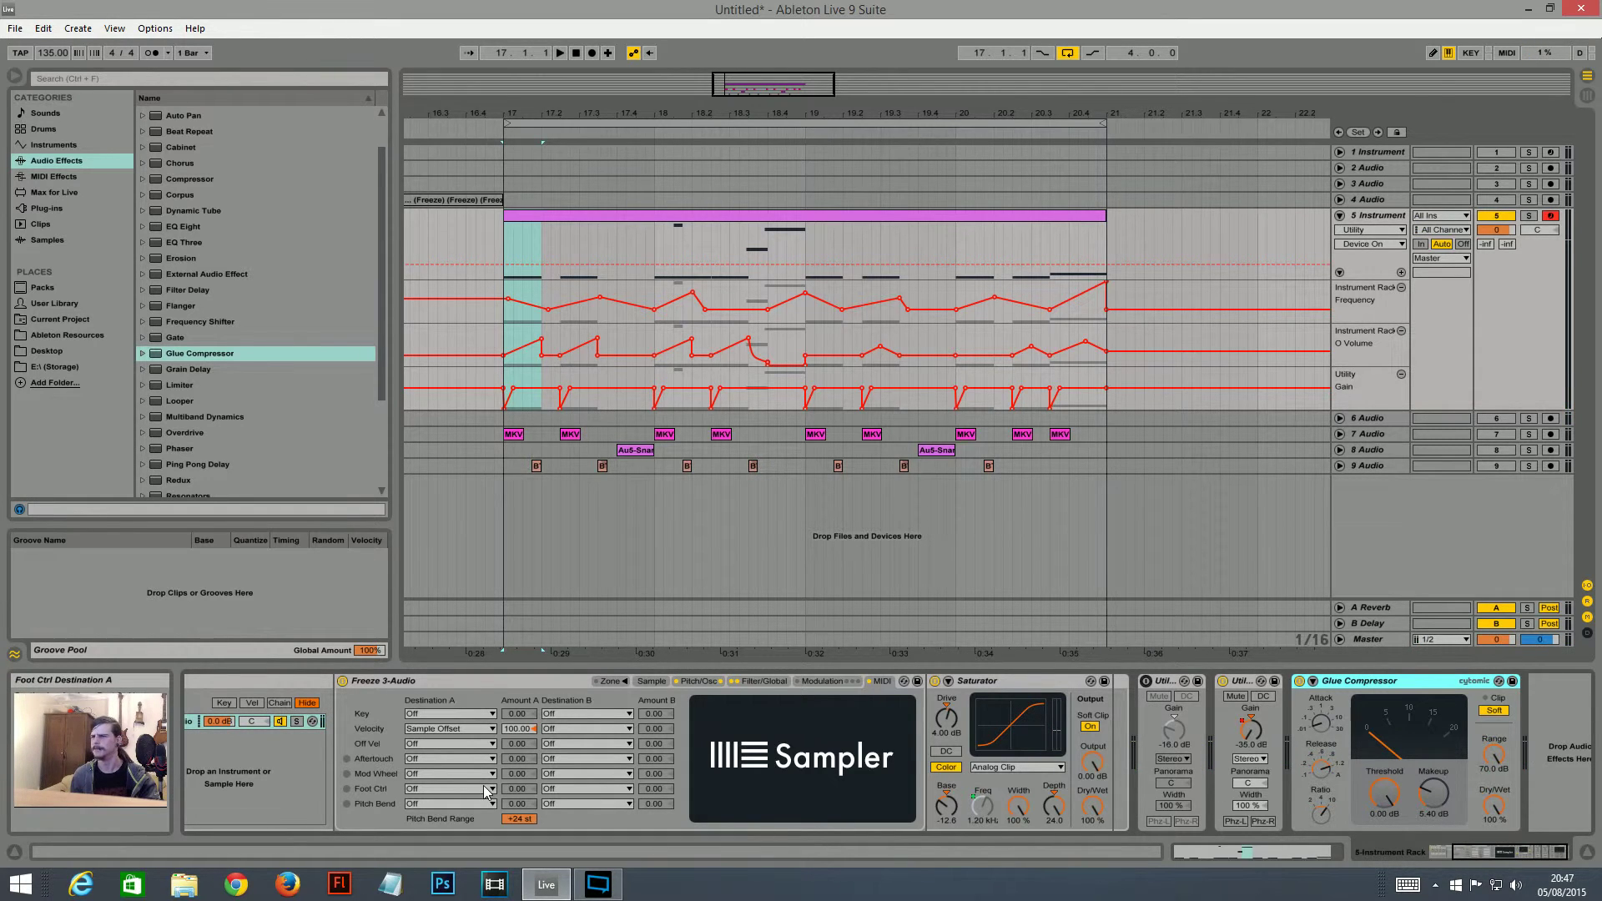
left_click(1145, 681)
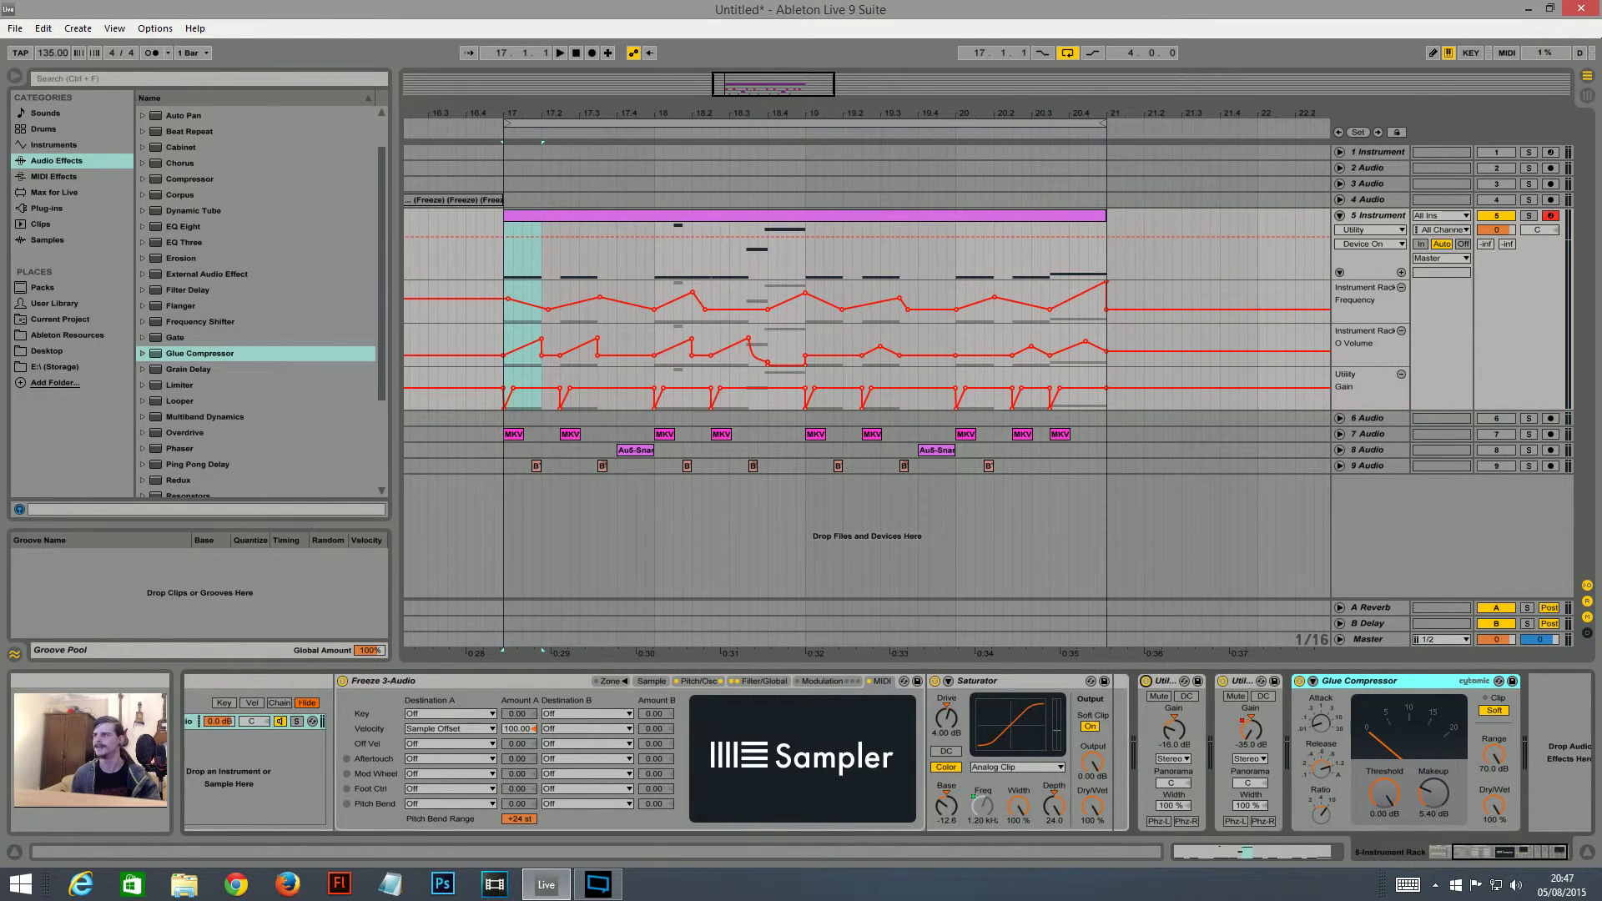
left_click_drag(1528, 856, 1410, 808)
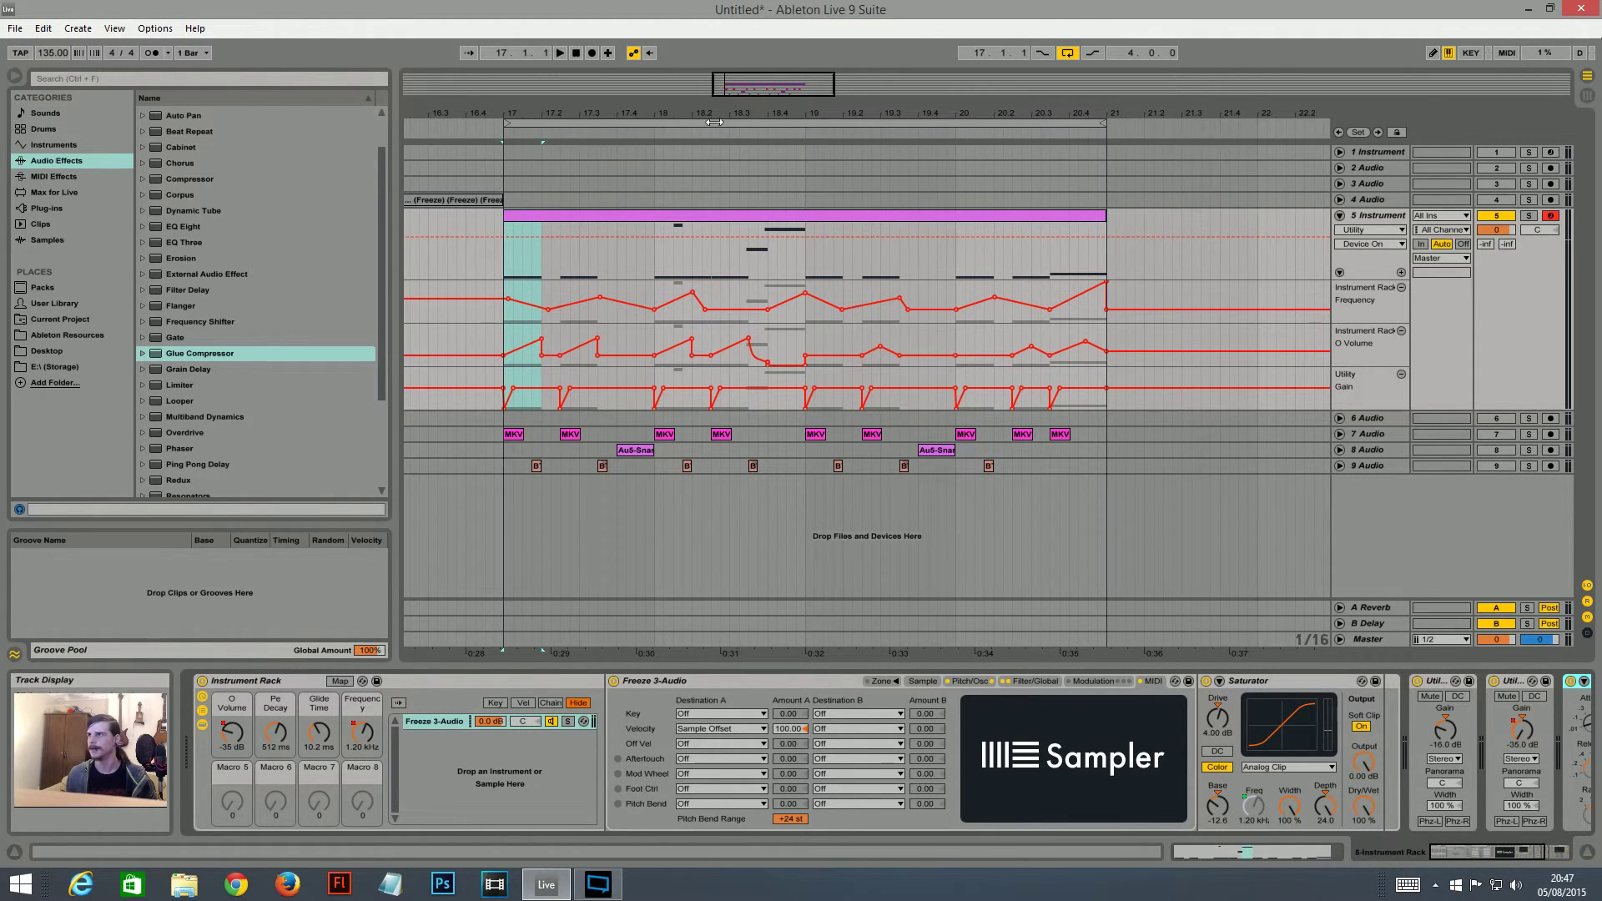
- Group the kick, snare and hat tracks 7 Audio, 8 Audio and 9 Audio
left_click_drag(742, 85, 737, 100)
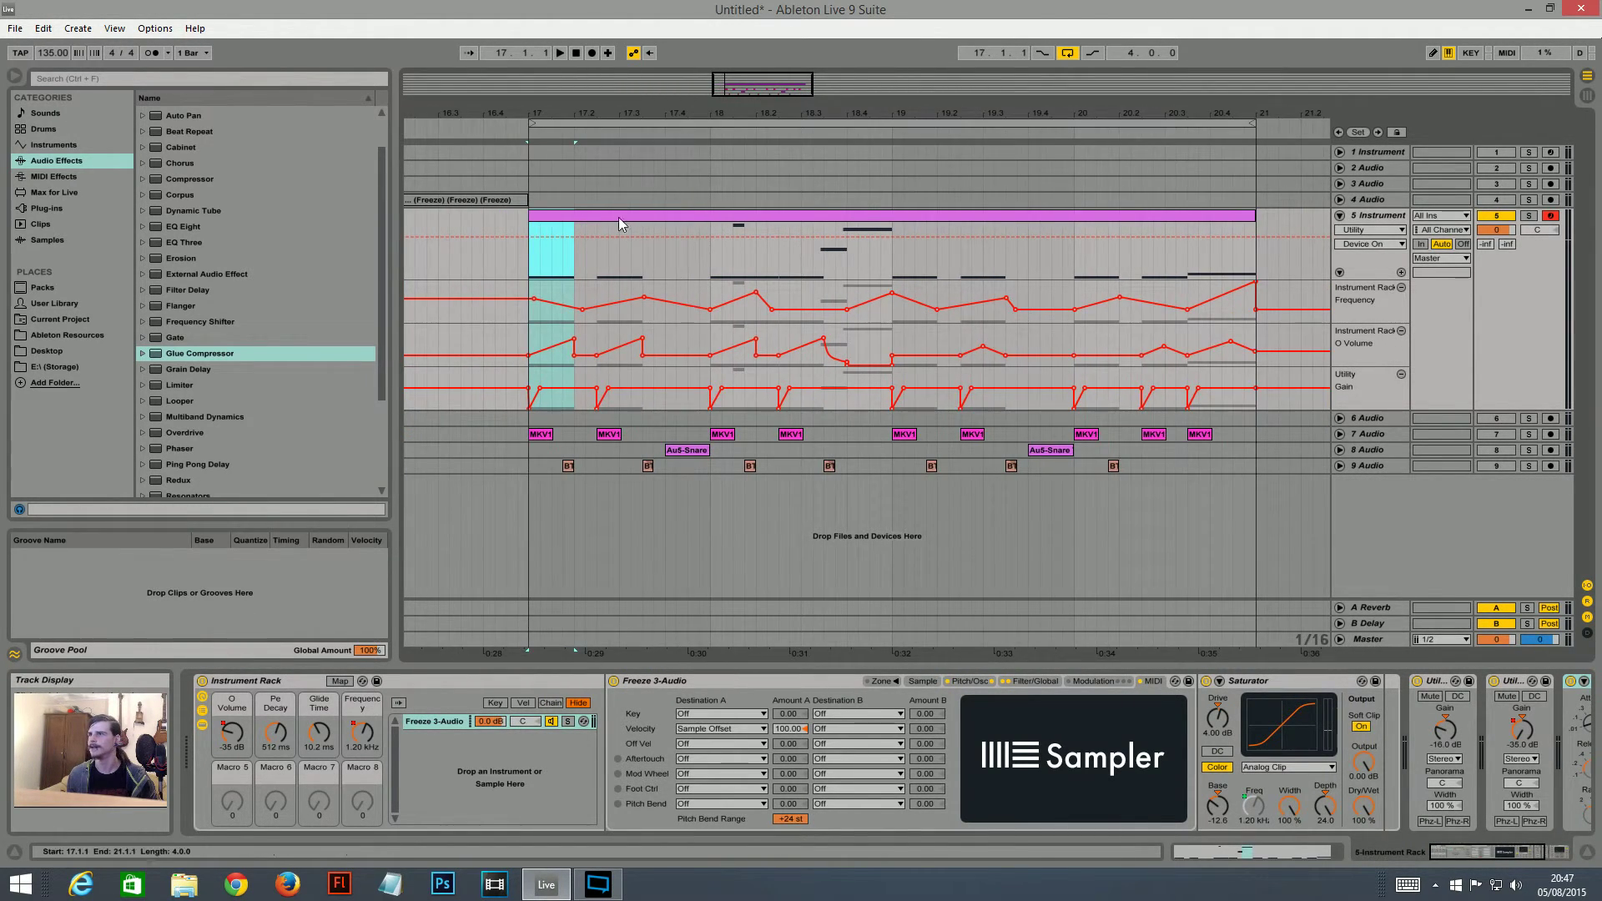
left_click_drag(519, 480, 1256, 430)
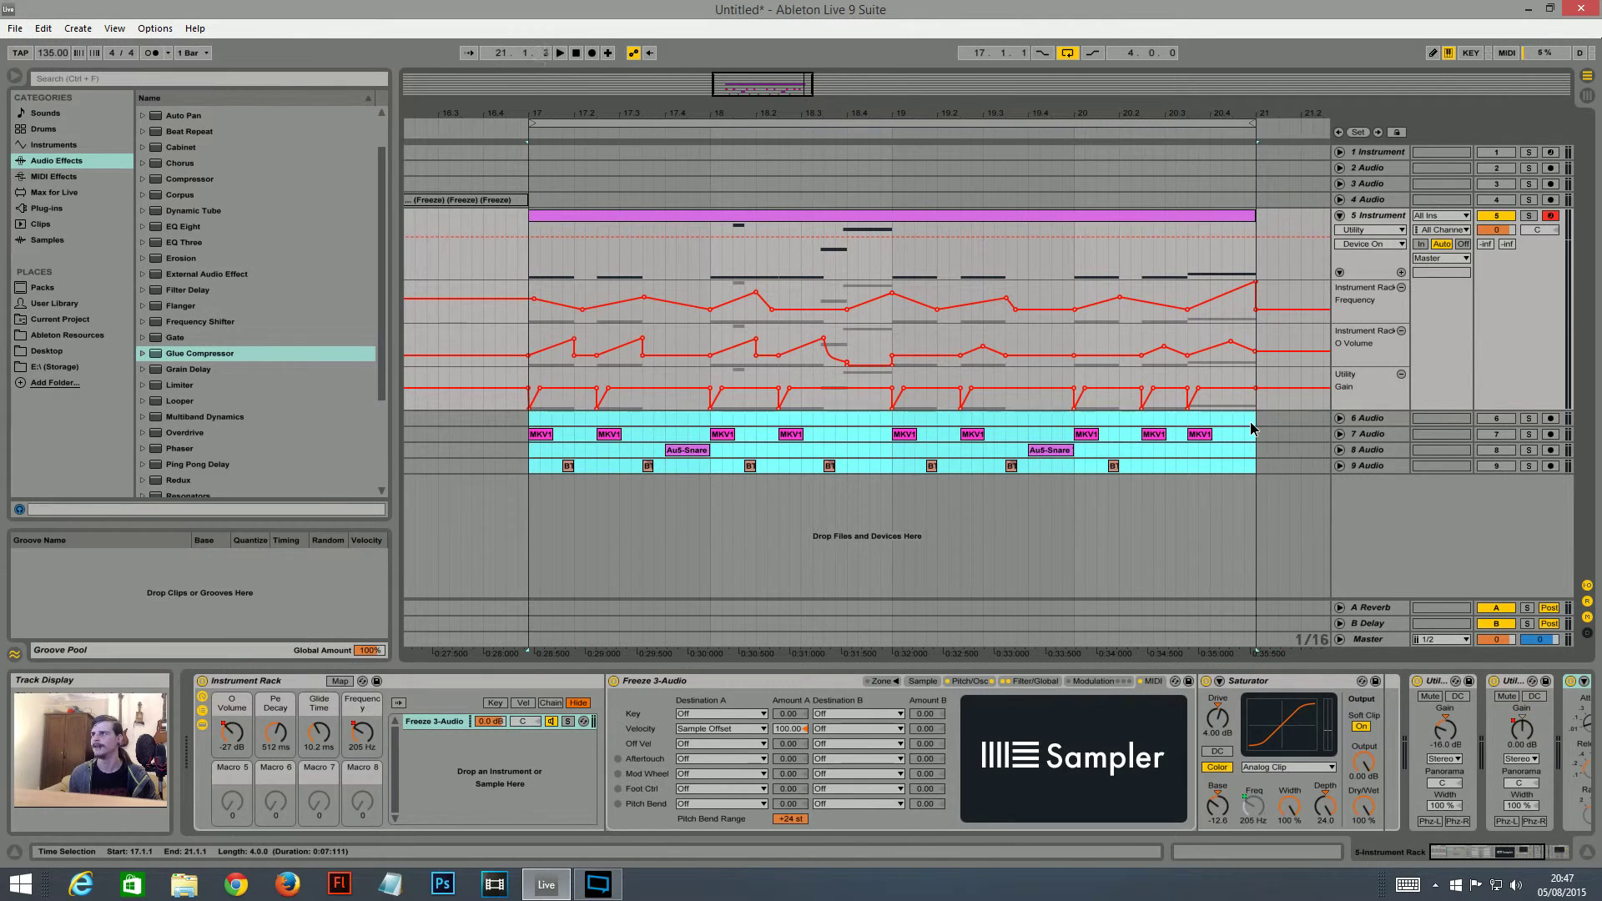
left_click(1362, 425)
left_click_drag(1362, 427, 1381, 469)
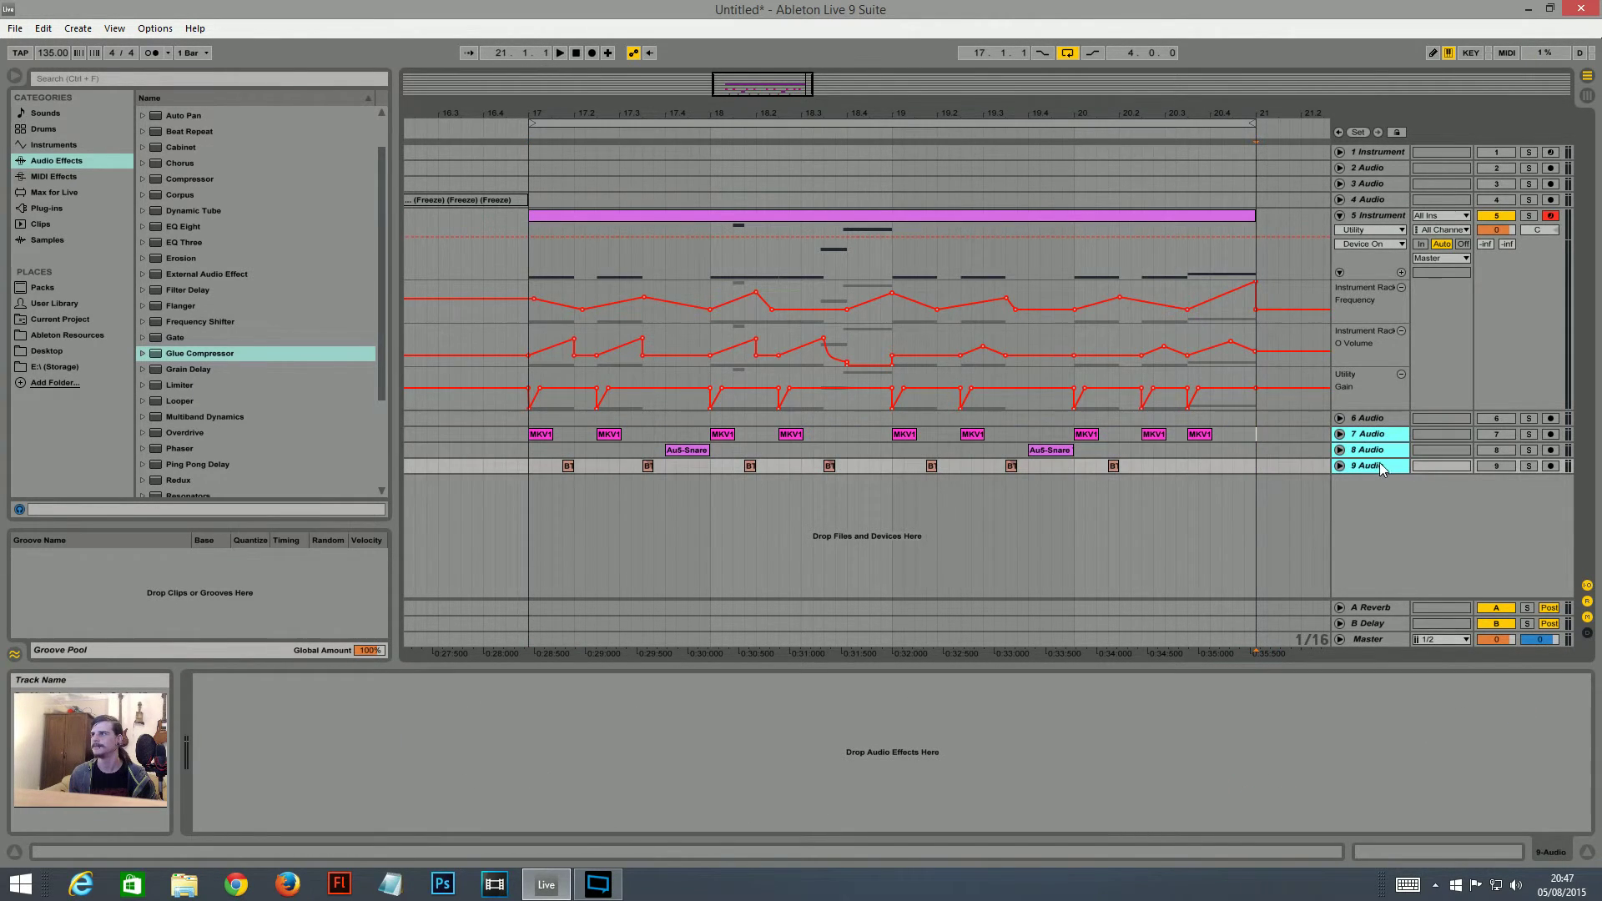
key("ctrl+g")
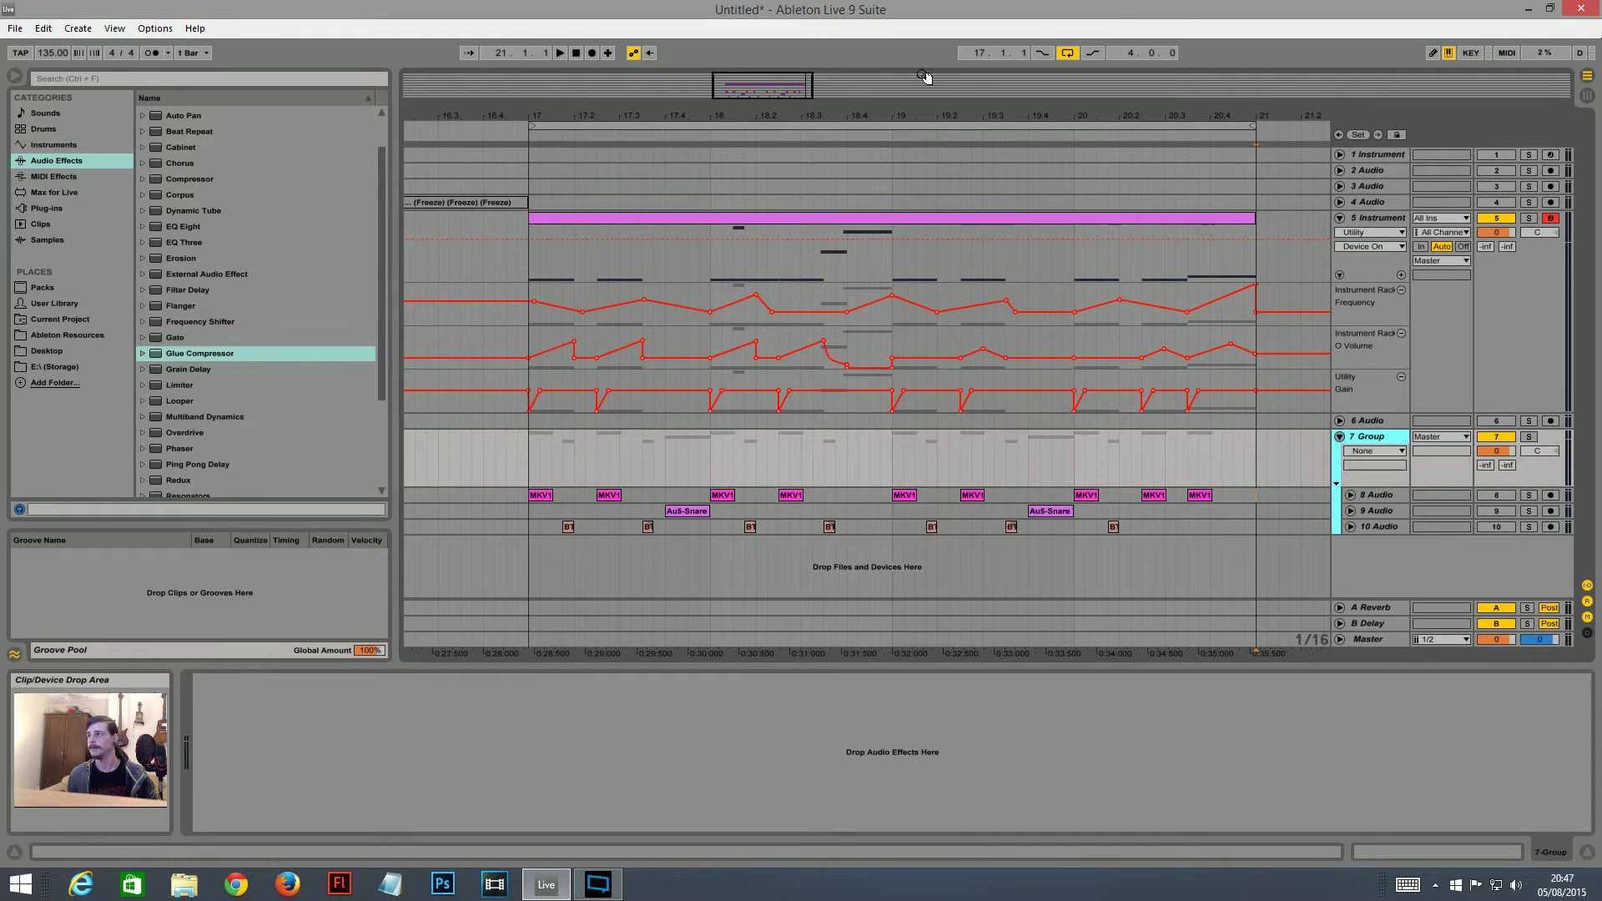
- Delete the empty 6 Audio track above the drum group
scroll(987, 551, "down", 8)
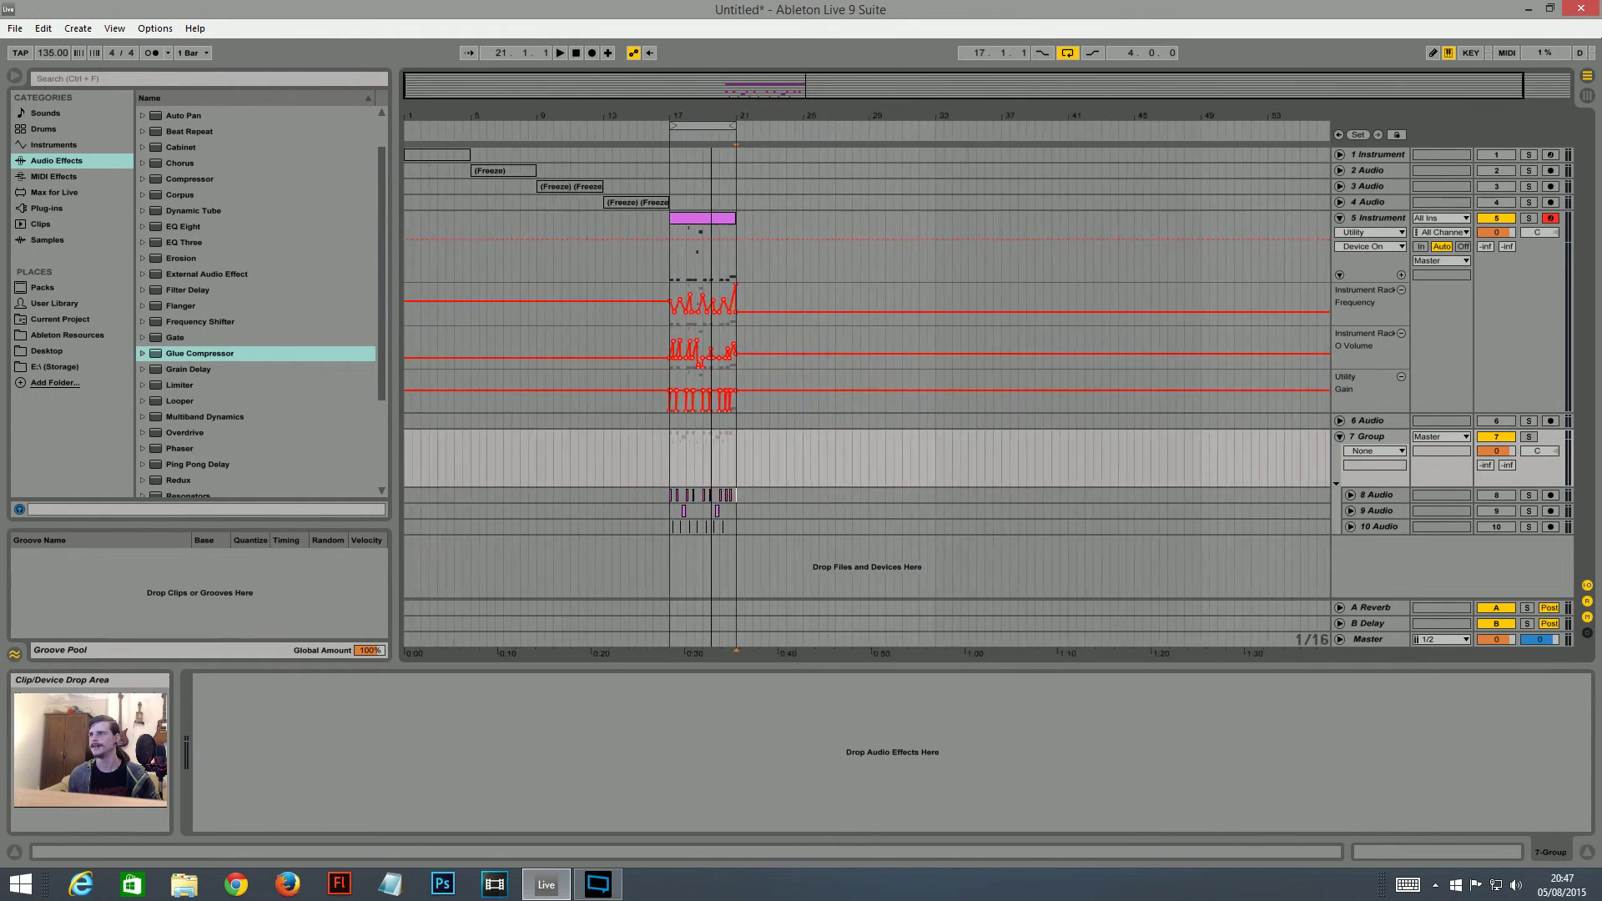
scroll(700, 500, "up", 9)
left_click(1390, 420)
key("Delete")
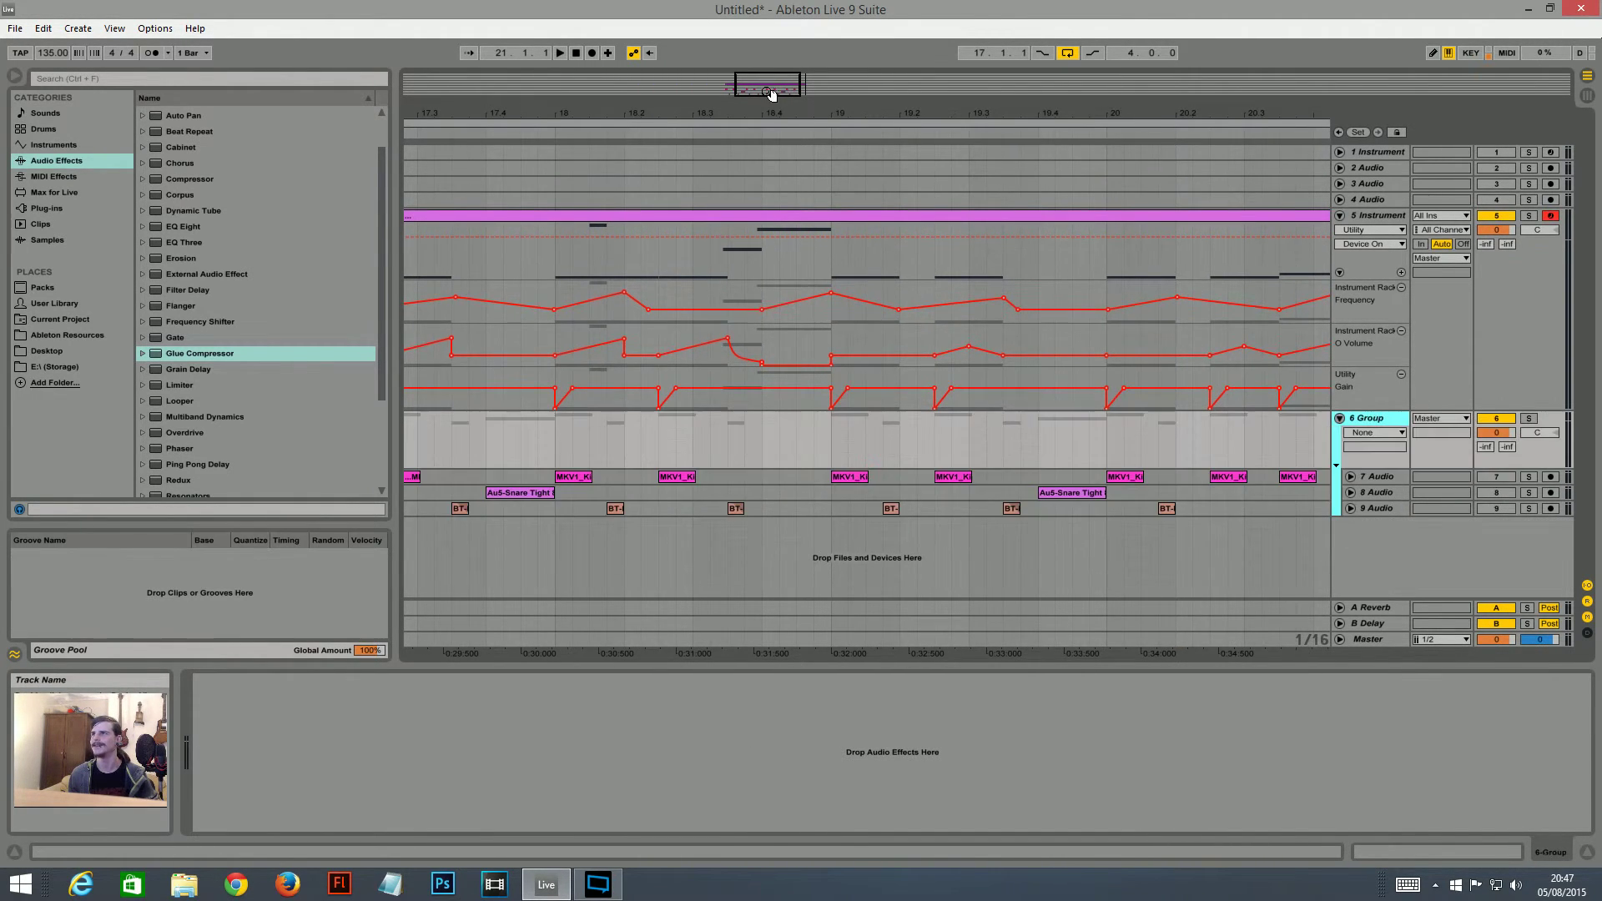
- Solo the drum group and play the loop from bar 17
mouse_move(769, 89)
left_mouse_down()
mouse_move(768, 54)
mouse_move(769, 88)
mouse_move(760, 74)
left_mouse_up()
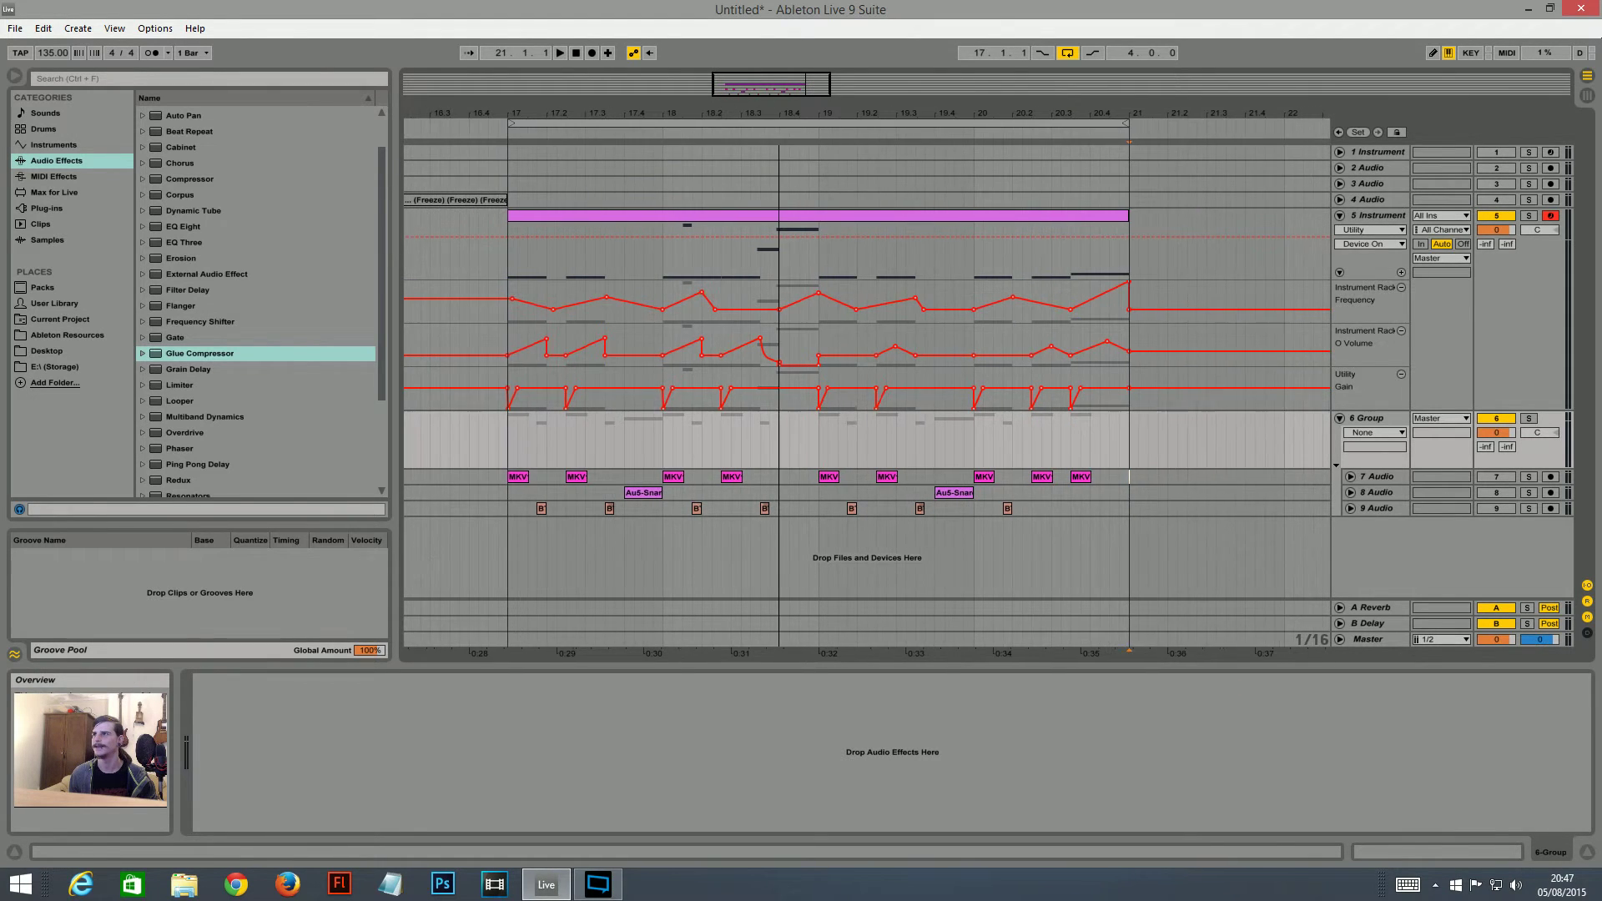
left_click(507, 499)
key("space")
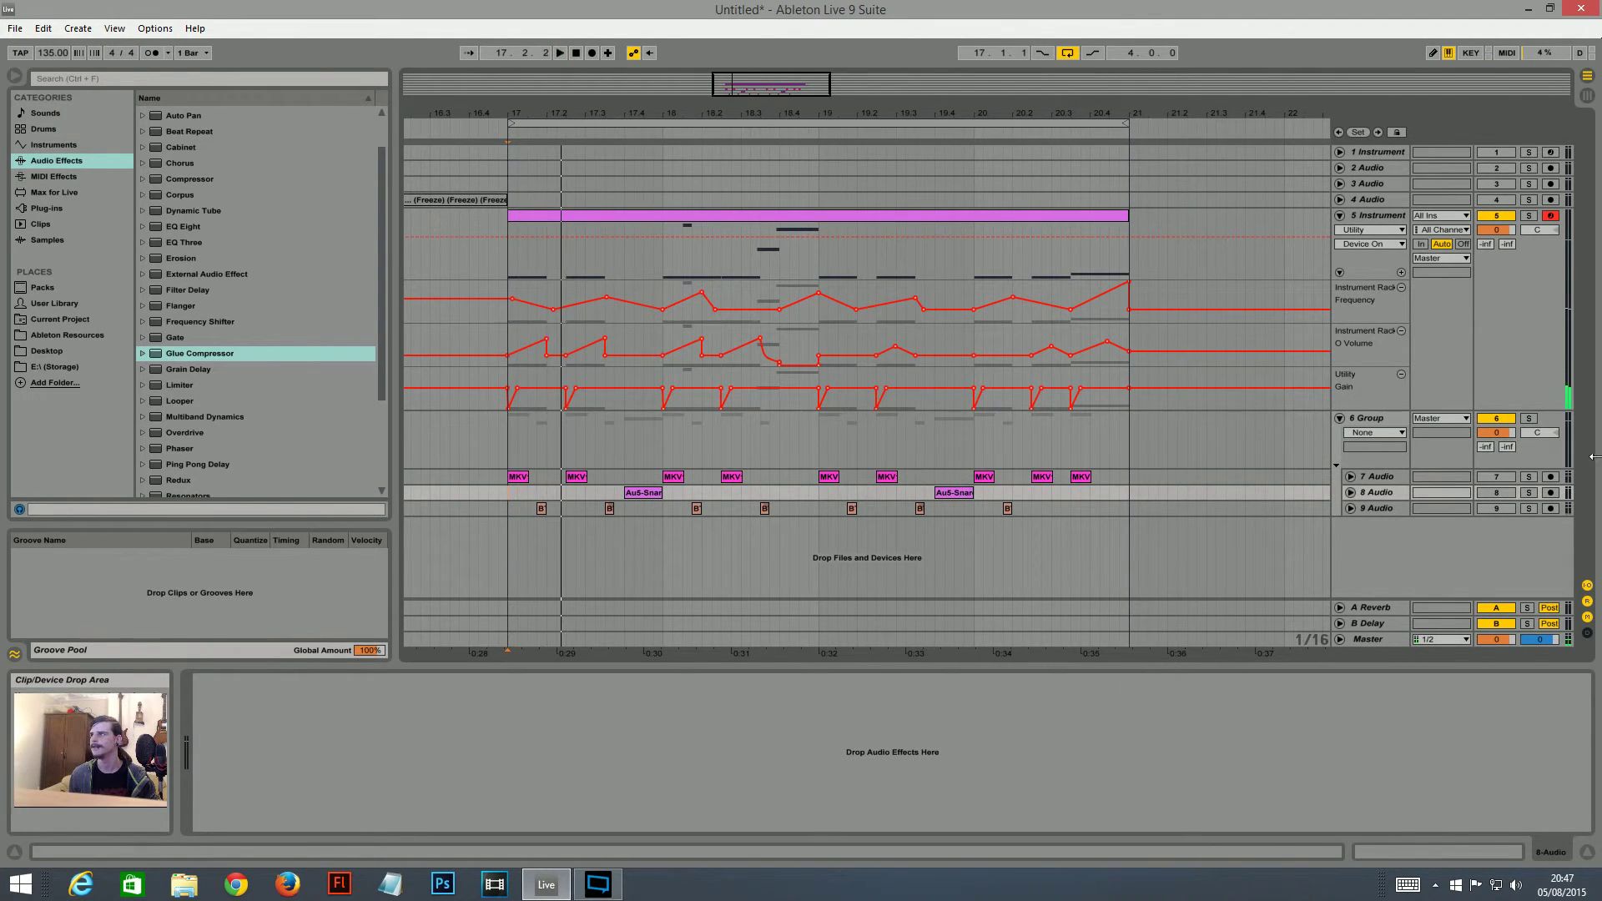
left_click(1528, 418)
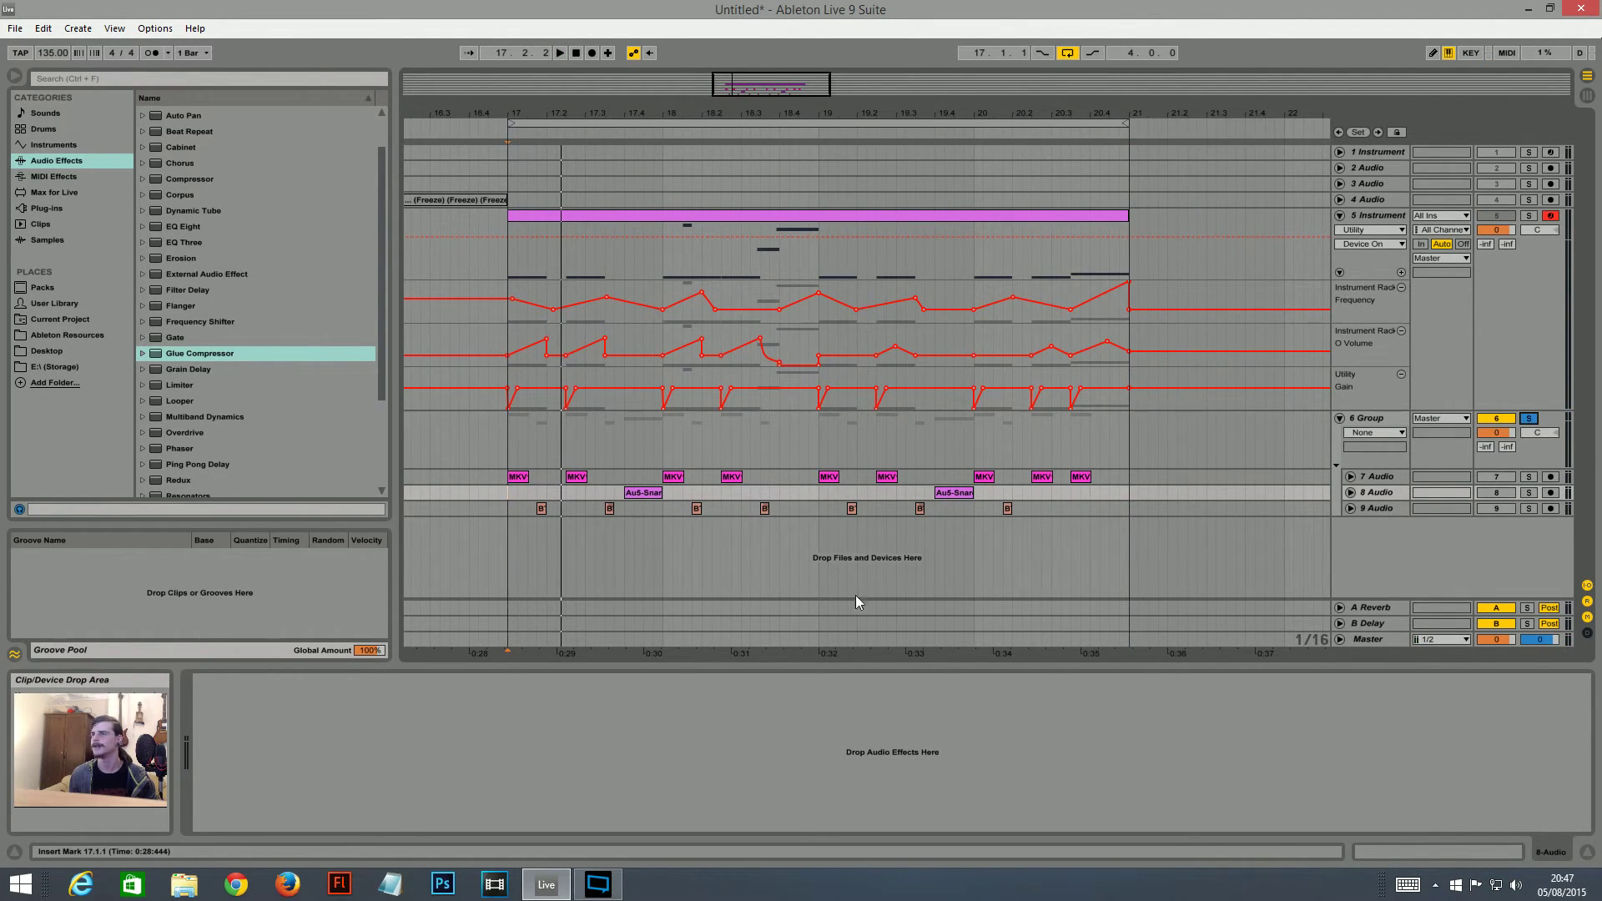
key("space")
key("space")
- Activate the 7 Audio, 8 Audio and 9 Audio tracks inside the drum group
left_click(1505, 476)
left_click(1496, 492)
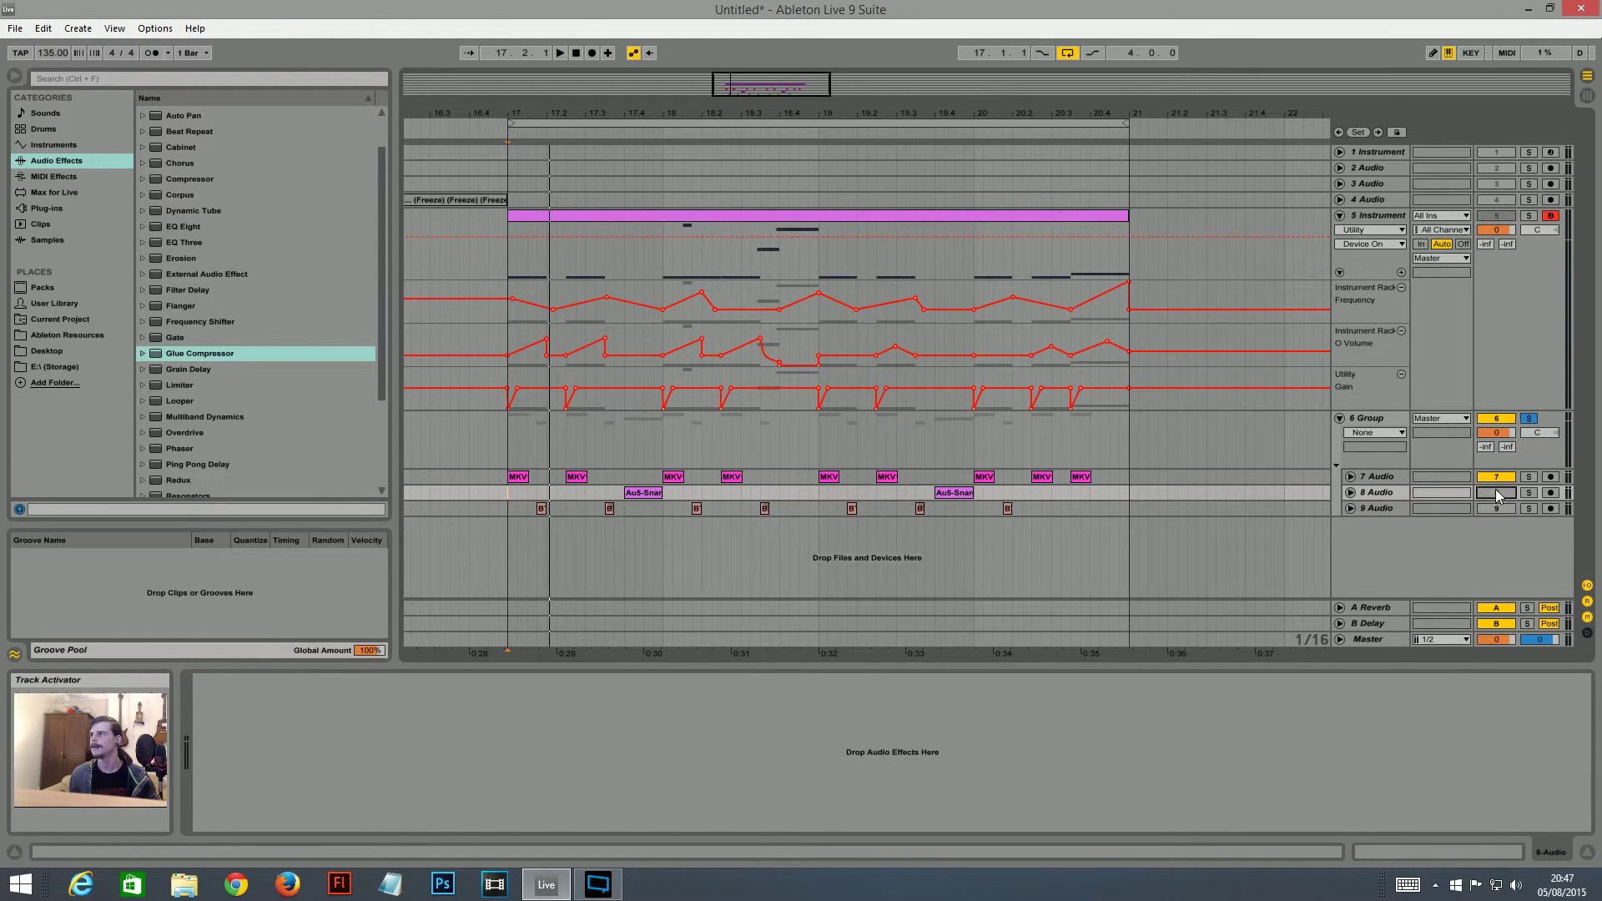
left_click(1497, 492)
left_click(1497, 508)
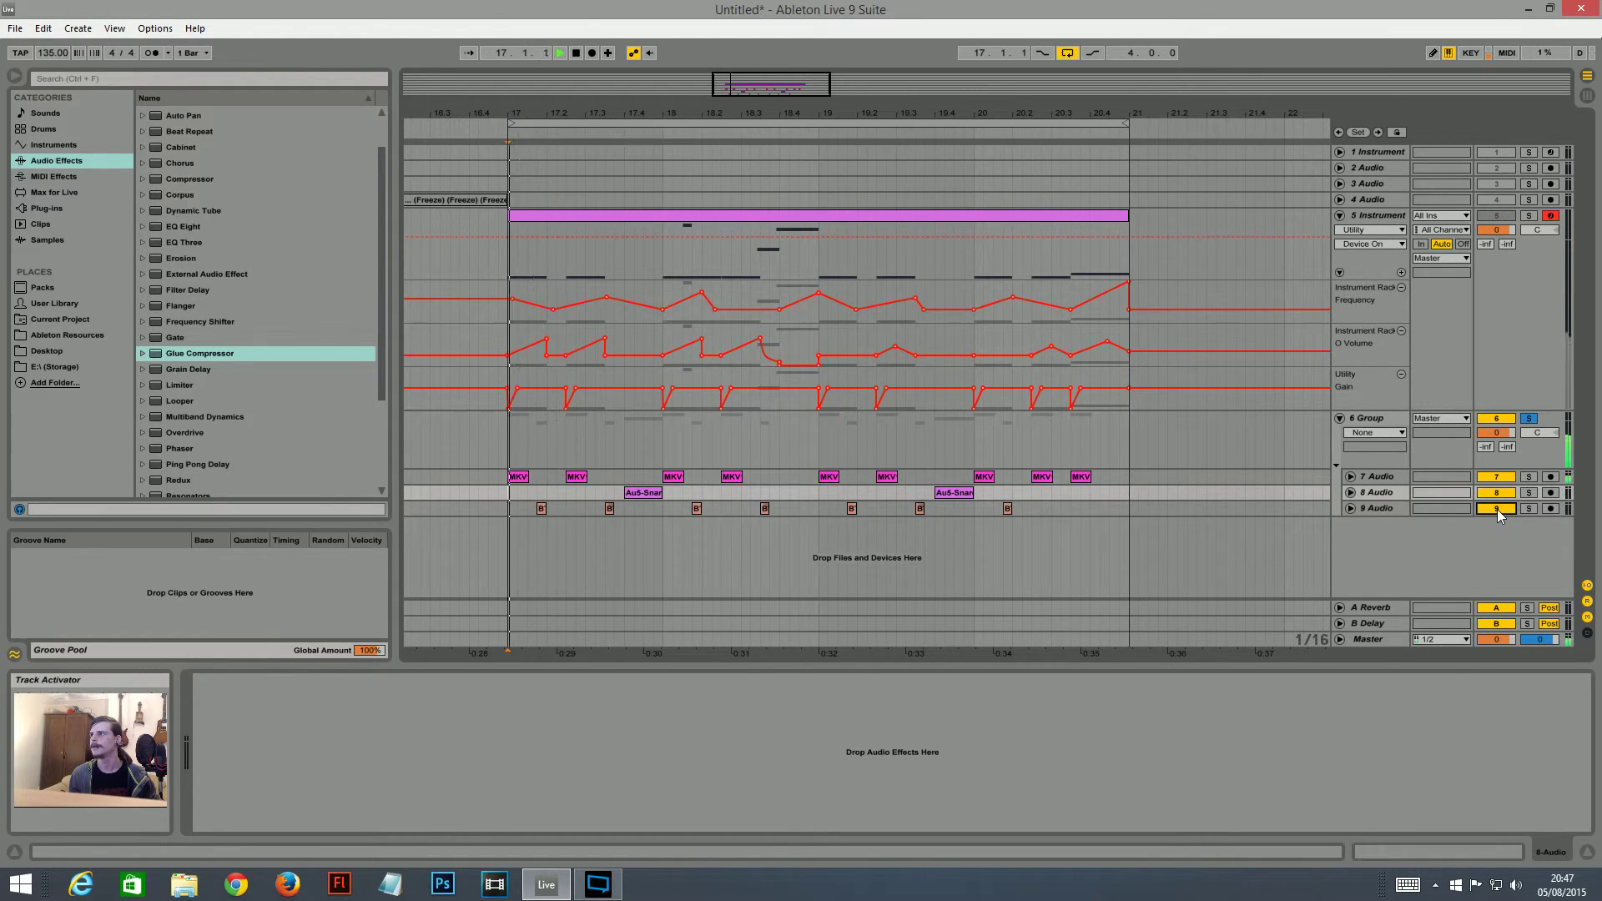
- Disarm 5 Instrument and, with playback stopped, unsolo the drum group and select the bass track to show its devices
left_click(1553, 217)
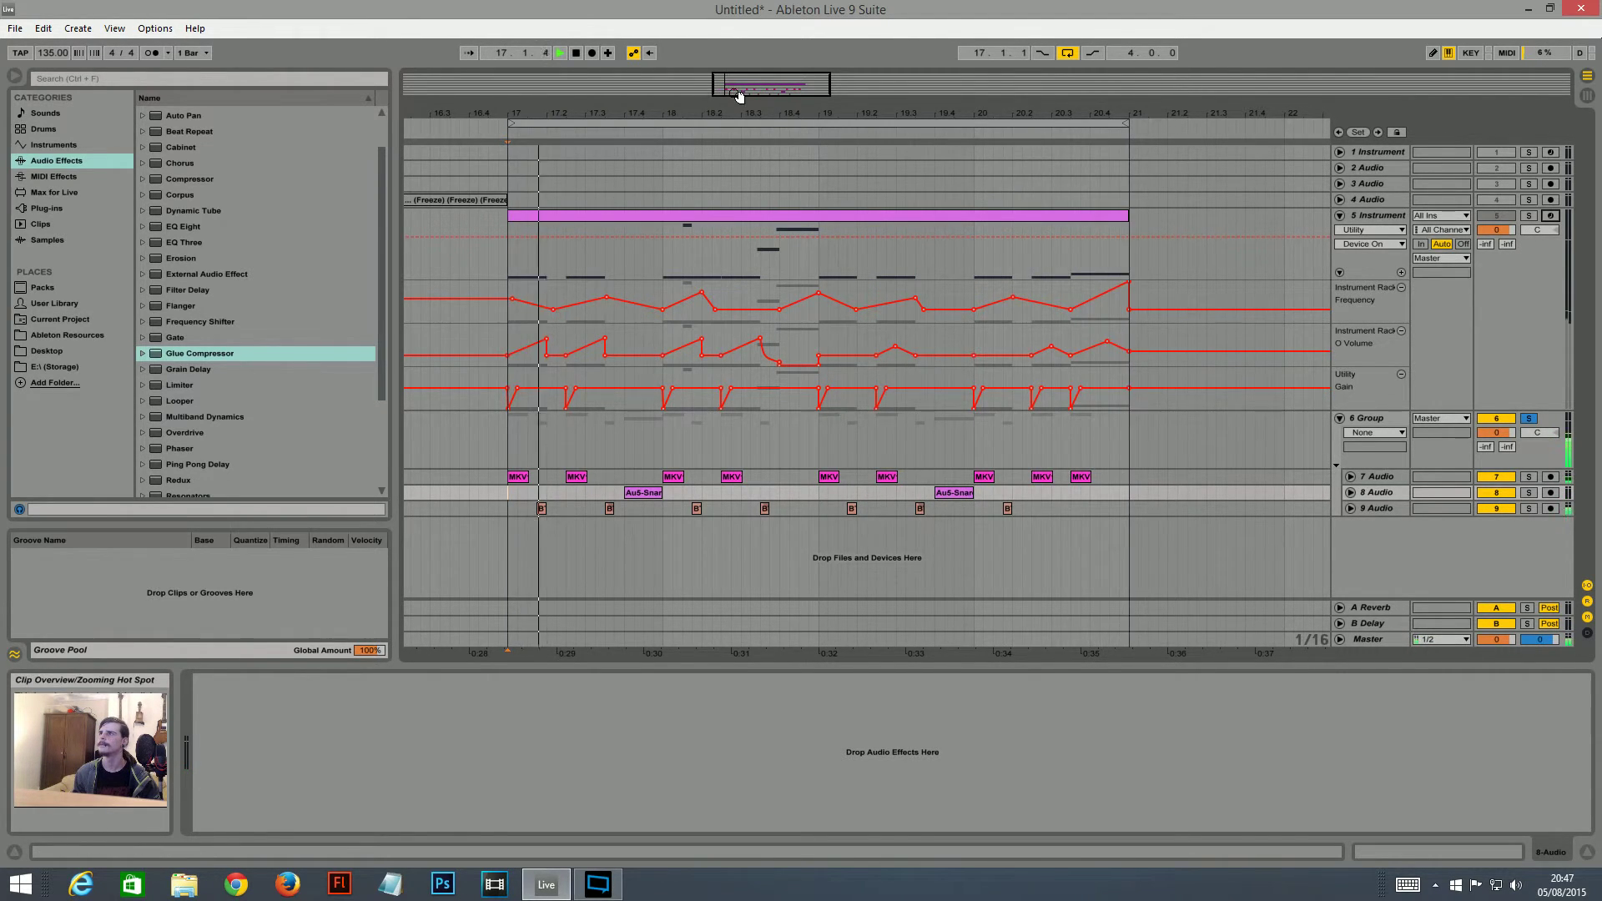
left_click_drag(735, 93, 734, 105)
key("space")
left_click(1534, 420)
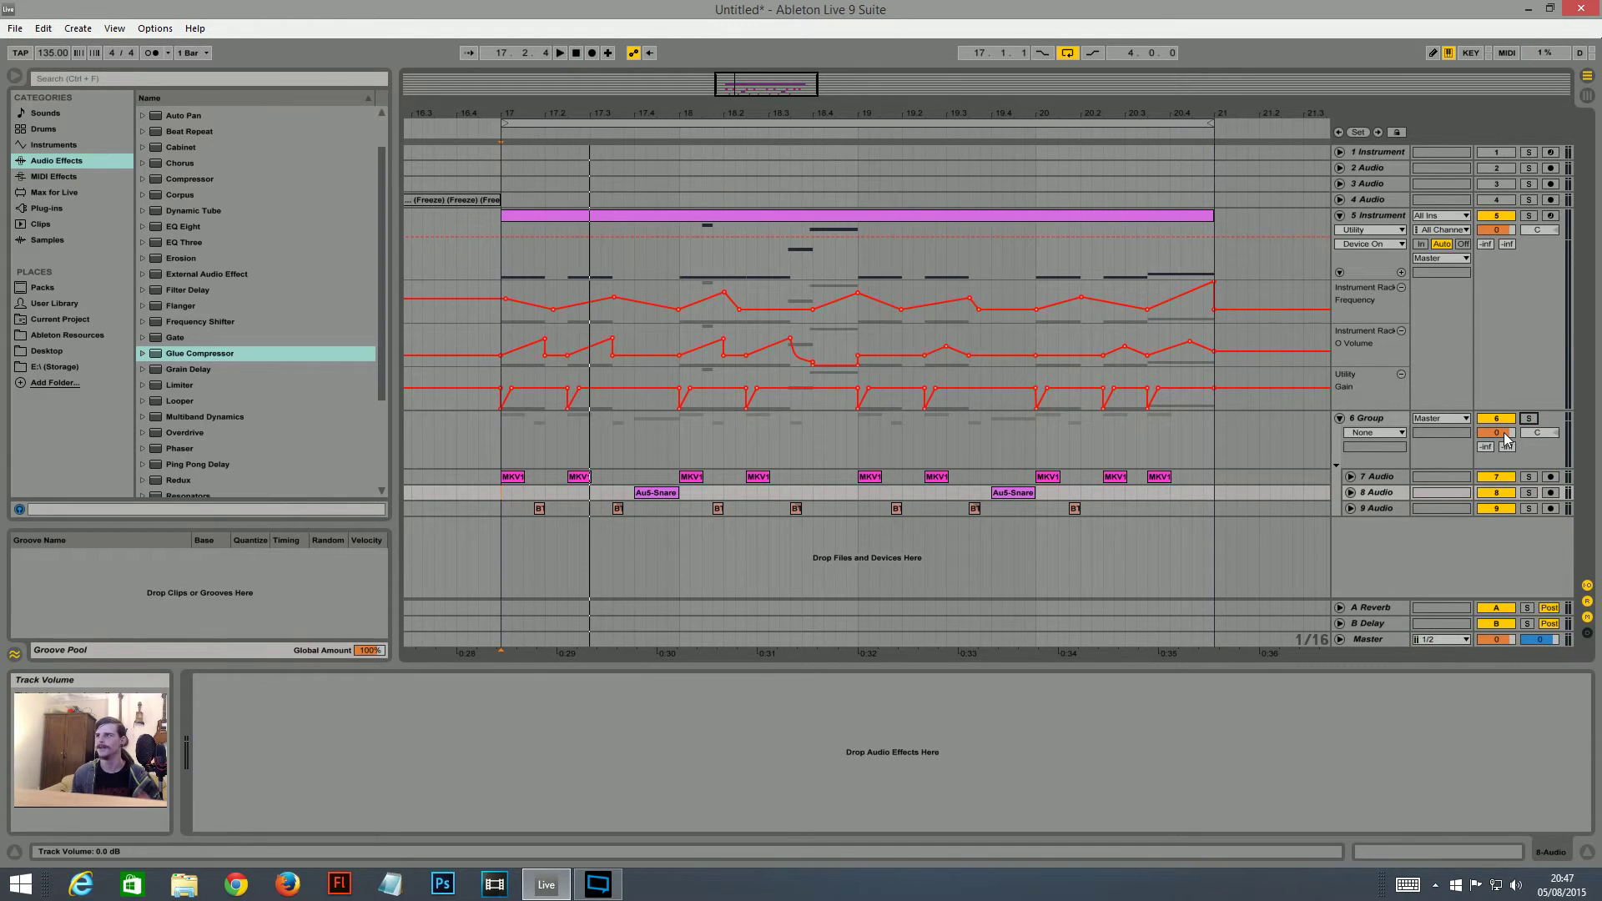
left_click(1487, 219)
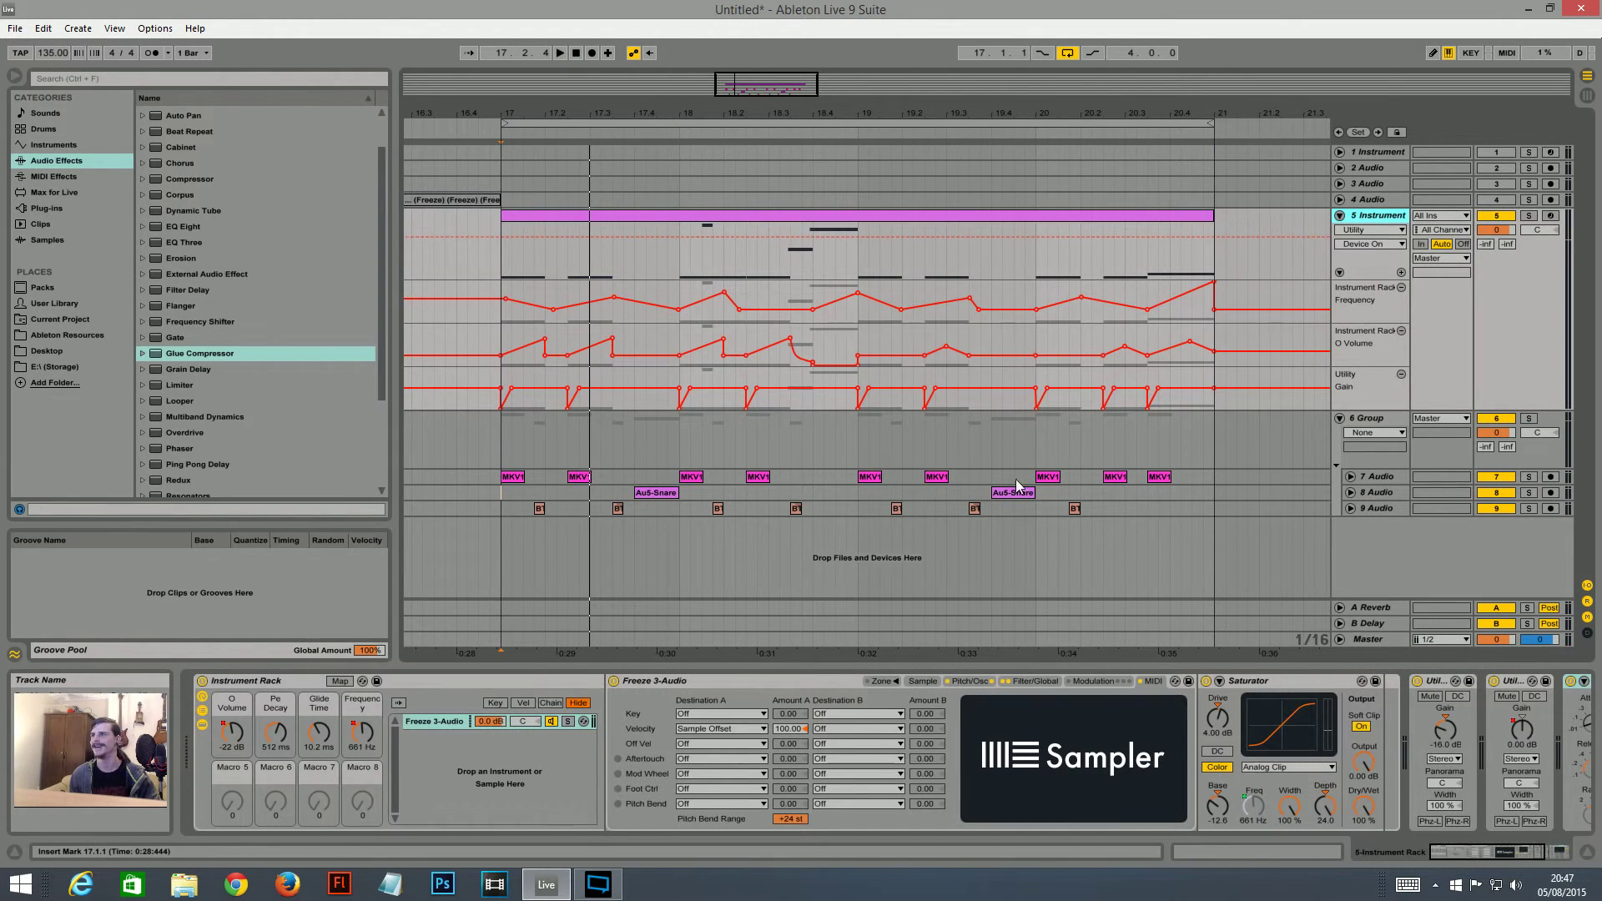
- Examine the bass clip over bars 17 to 21 and the Utility Gain ramps that follow each kick
mouse_move(751, 79)
left_mouse_down()
mouse_move(772, 96)
mouse_move(754, 94)
mouse_move(764, 82)
left_mouse_up()
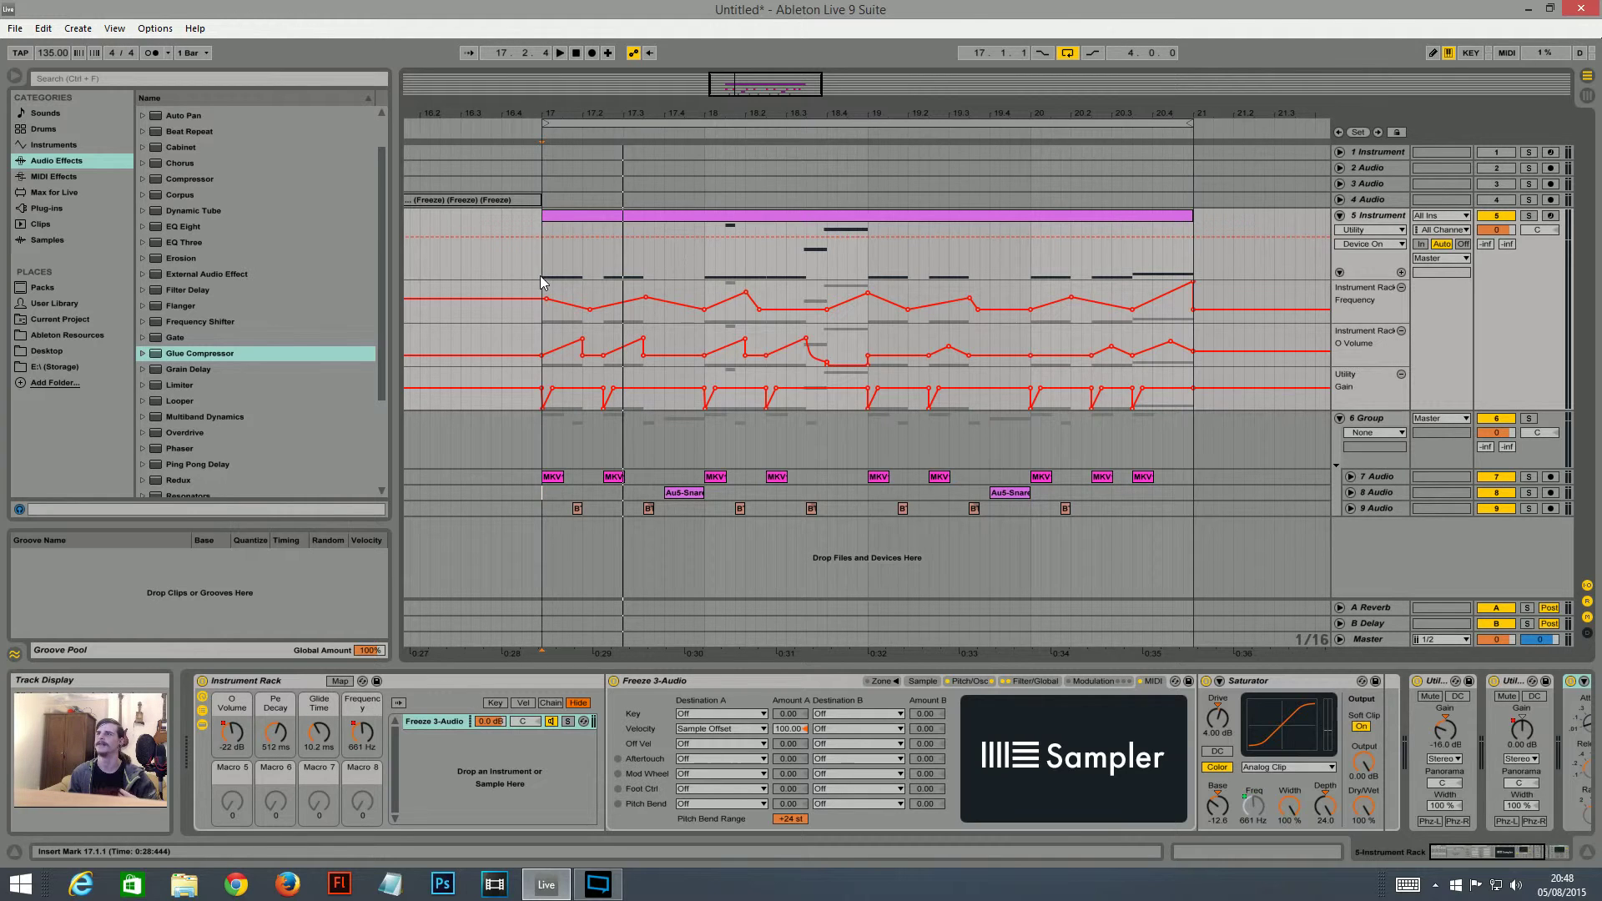
left_click_drag(541, 275, 1195, 276)
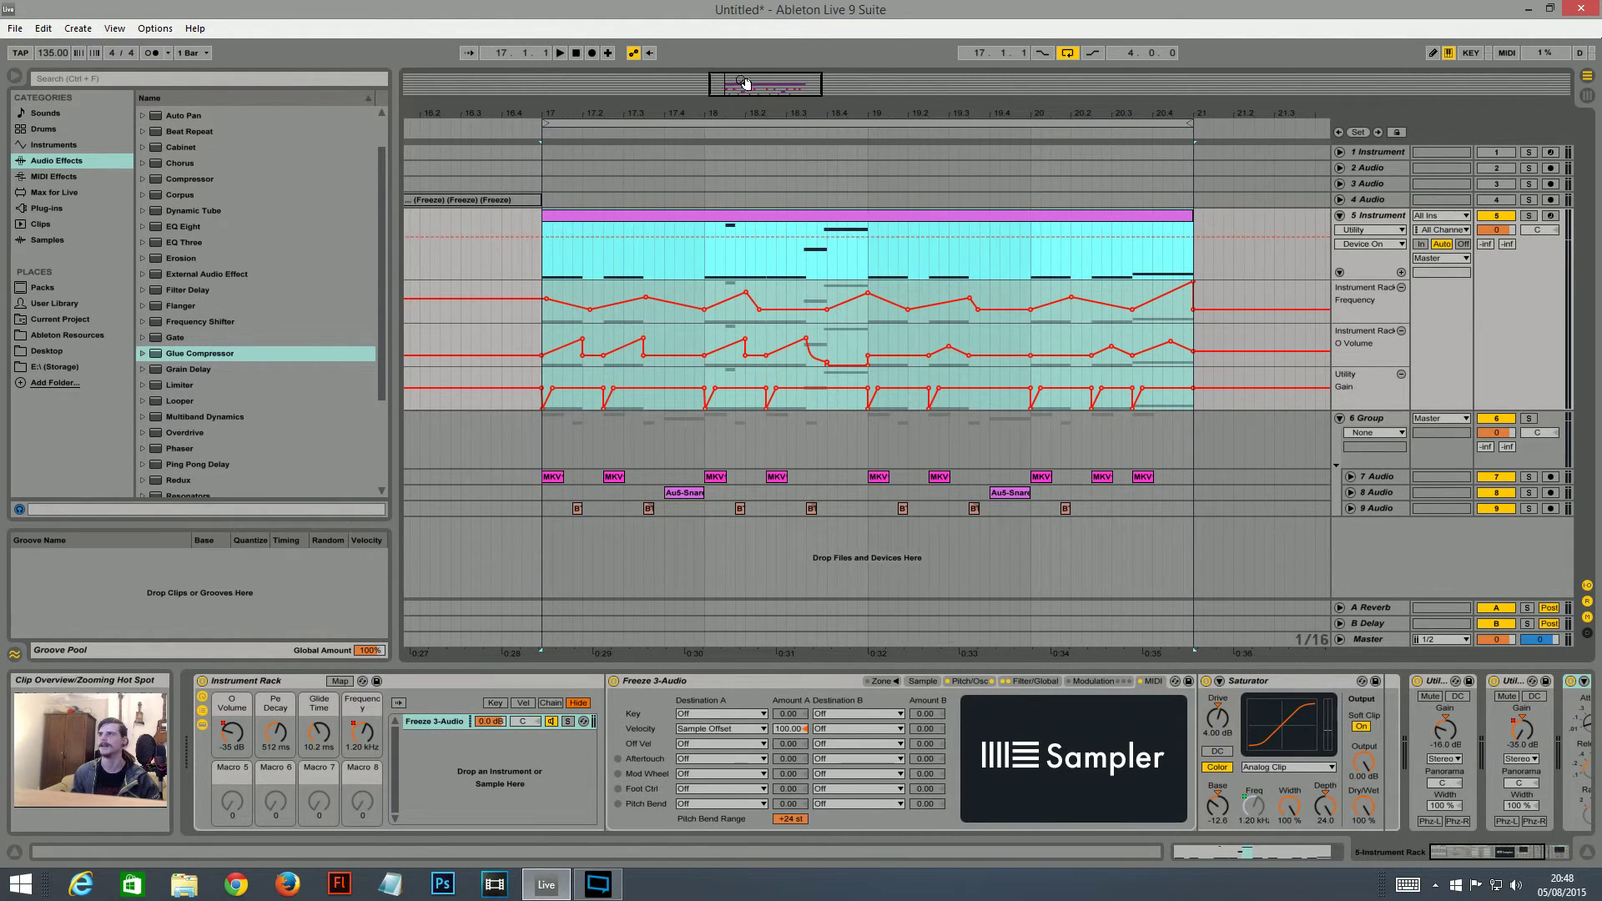
mouse_move(740, 82)
left_mouse_down()
mouse_move(741, 125)
mouse_move(748, 83)
mouse_move(750, 107)
left_mouse_up()
left_click(469, 347)
left_click_drag(443, 381, 1025, 391)
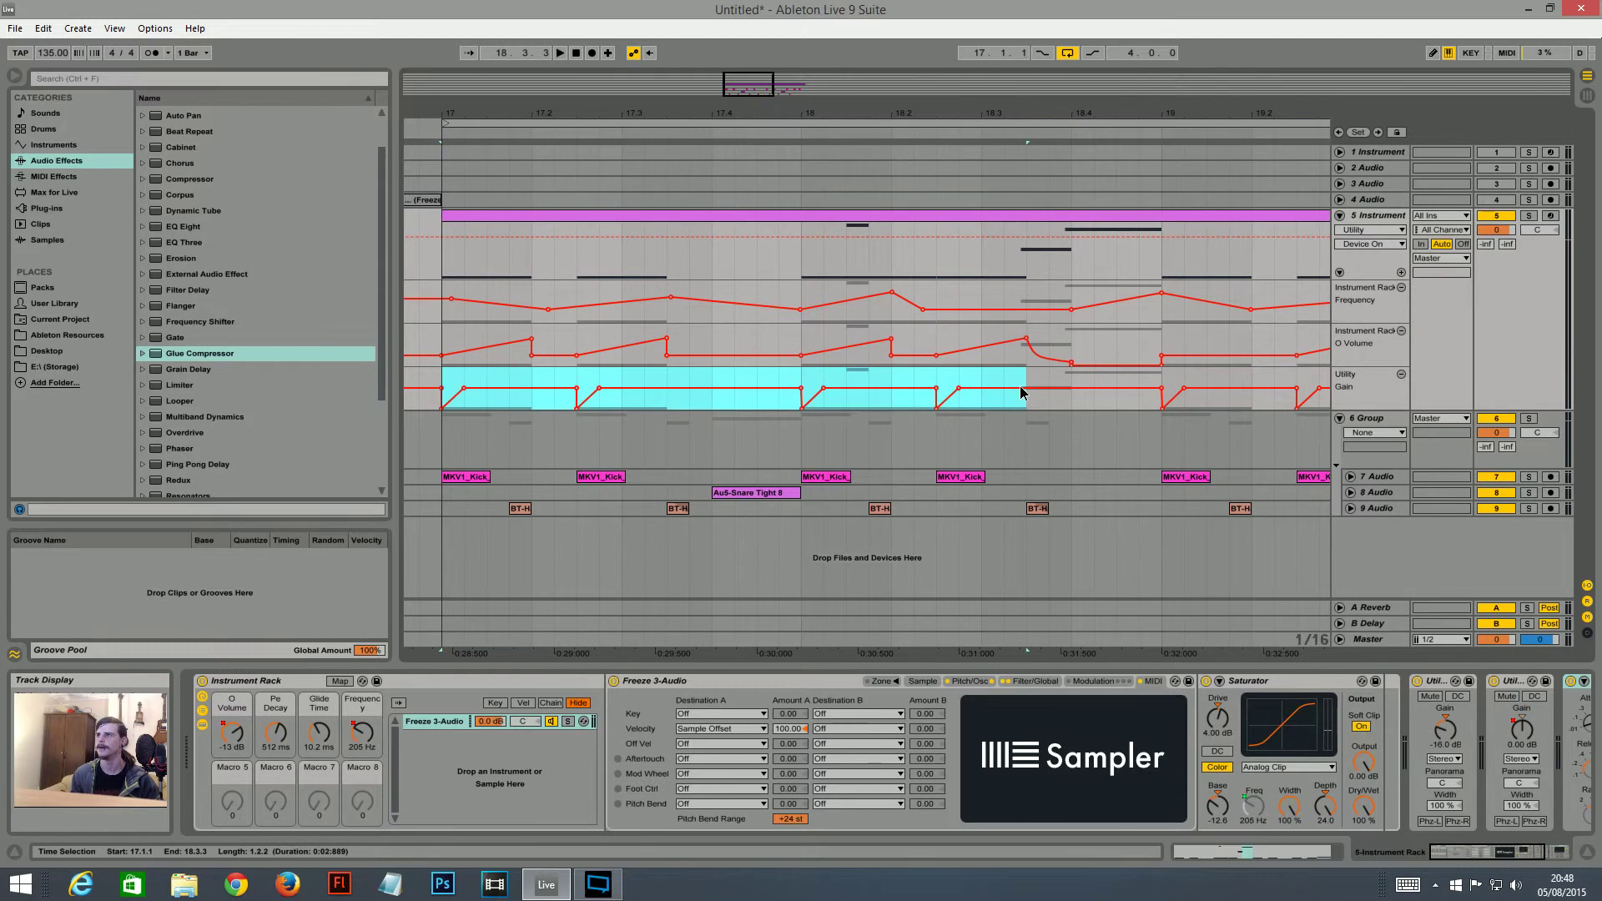
left_click(452, 384)
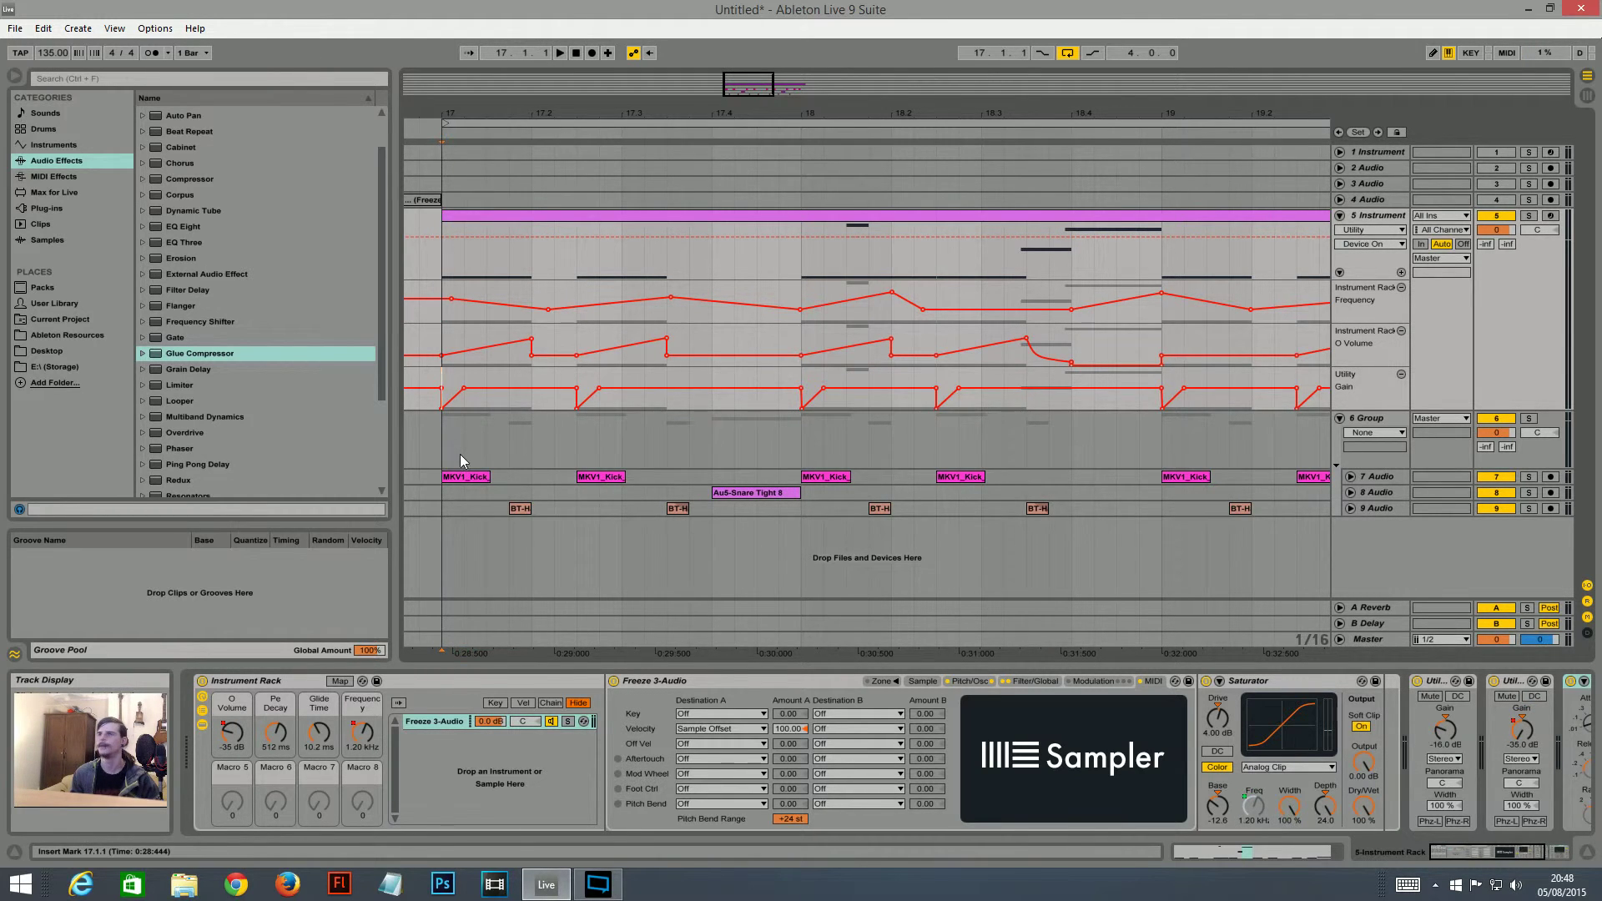
left_click_drag(736, 86, 734, 84)
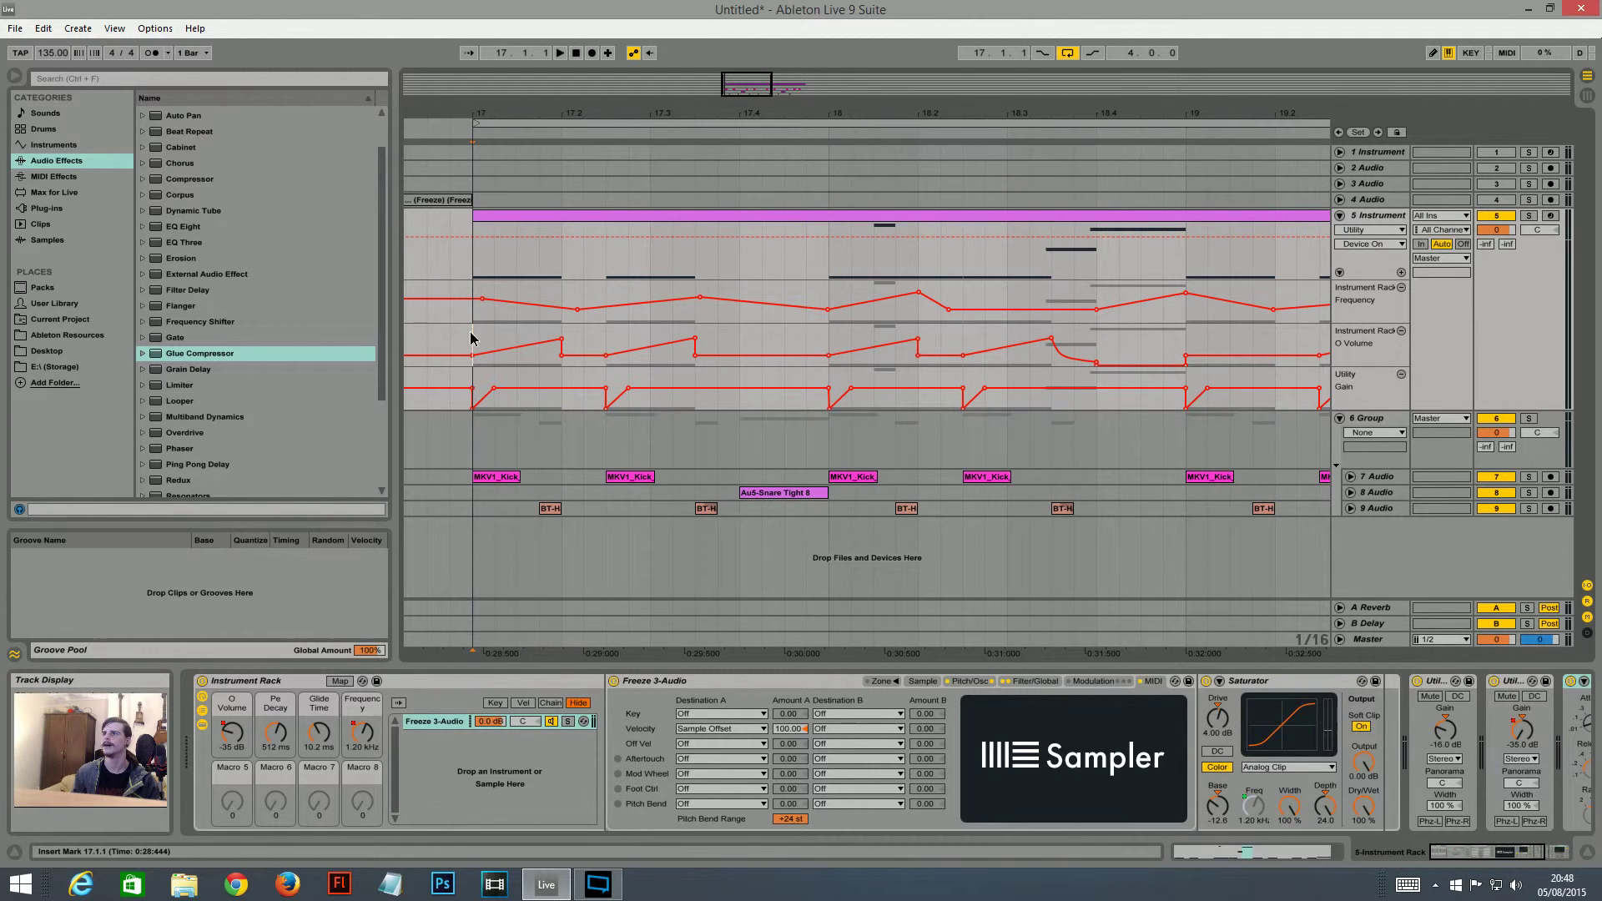
- Highlight the O Volume automation ramp from 17.1 to 17.2 and rename the O Volume macro as Fm
left_click_drag(472, 338, 561, 344)
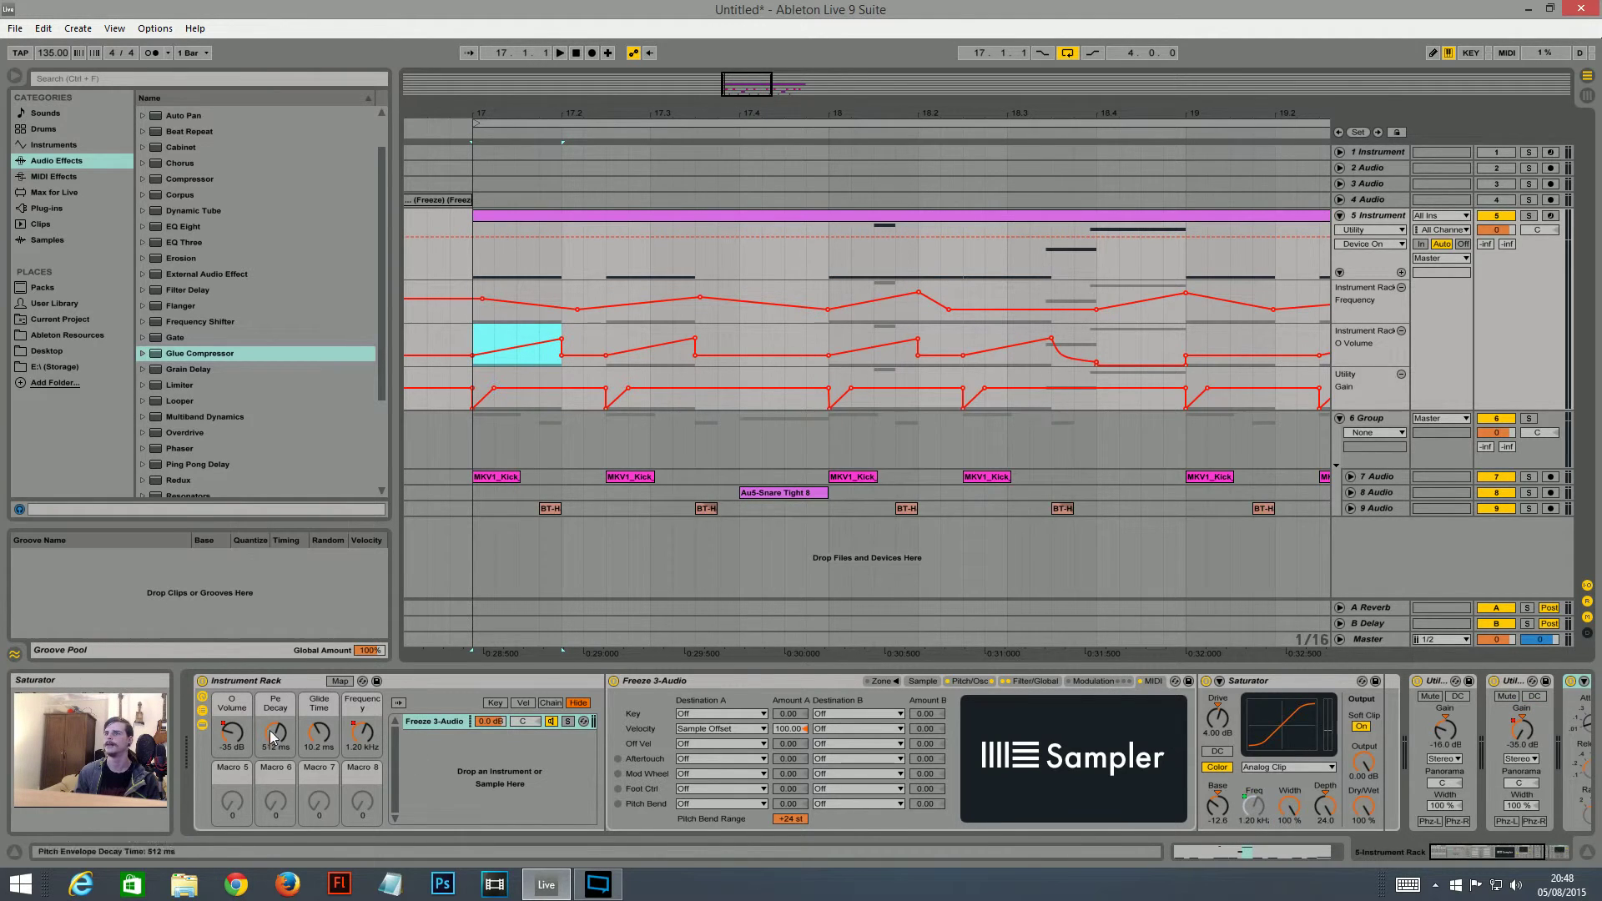
left_click(224, 707)
key("ctrl+r")
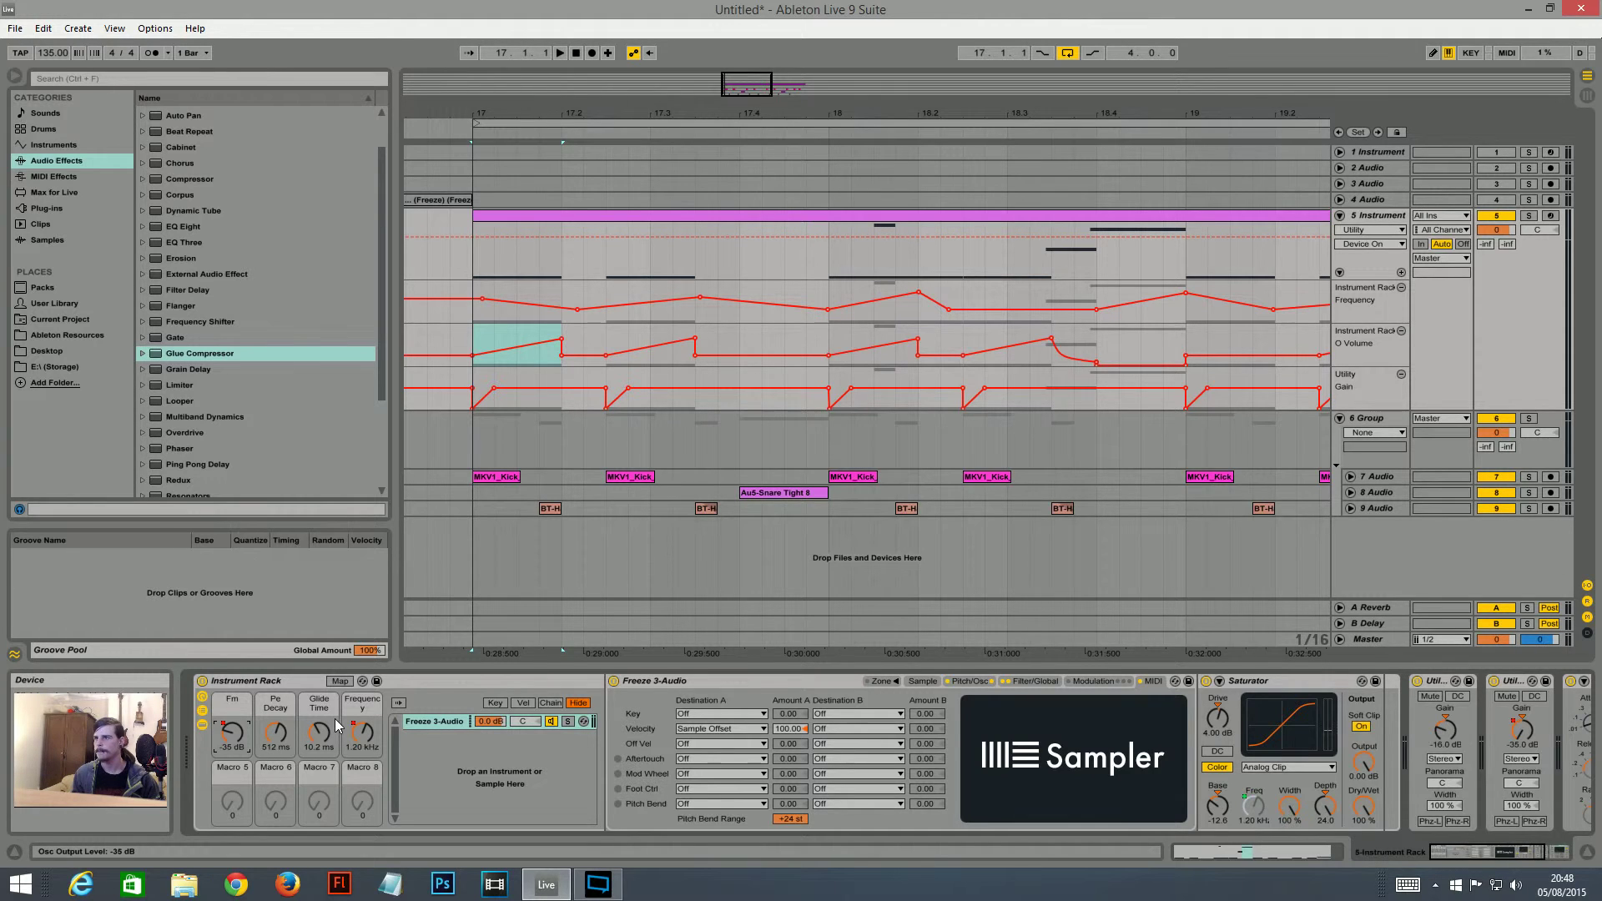
- Select the first Fm automation ramp, play from bar 17 with the bass track soloed, and stop the playback
left_click(473, 345)
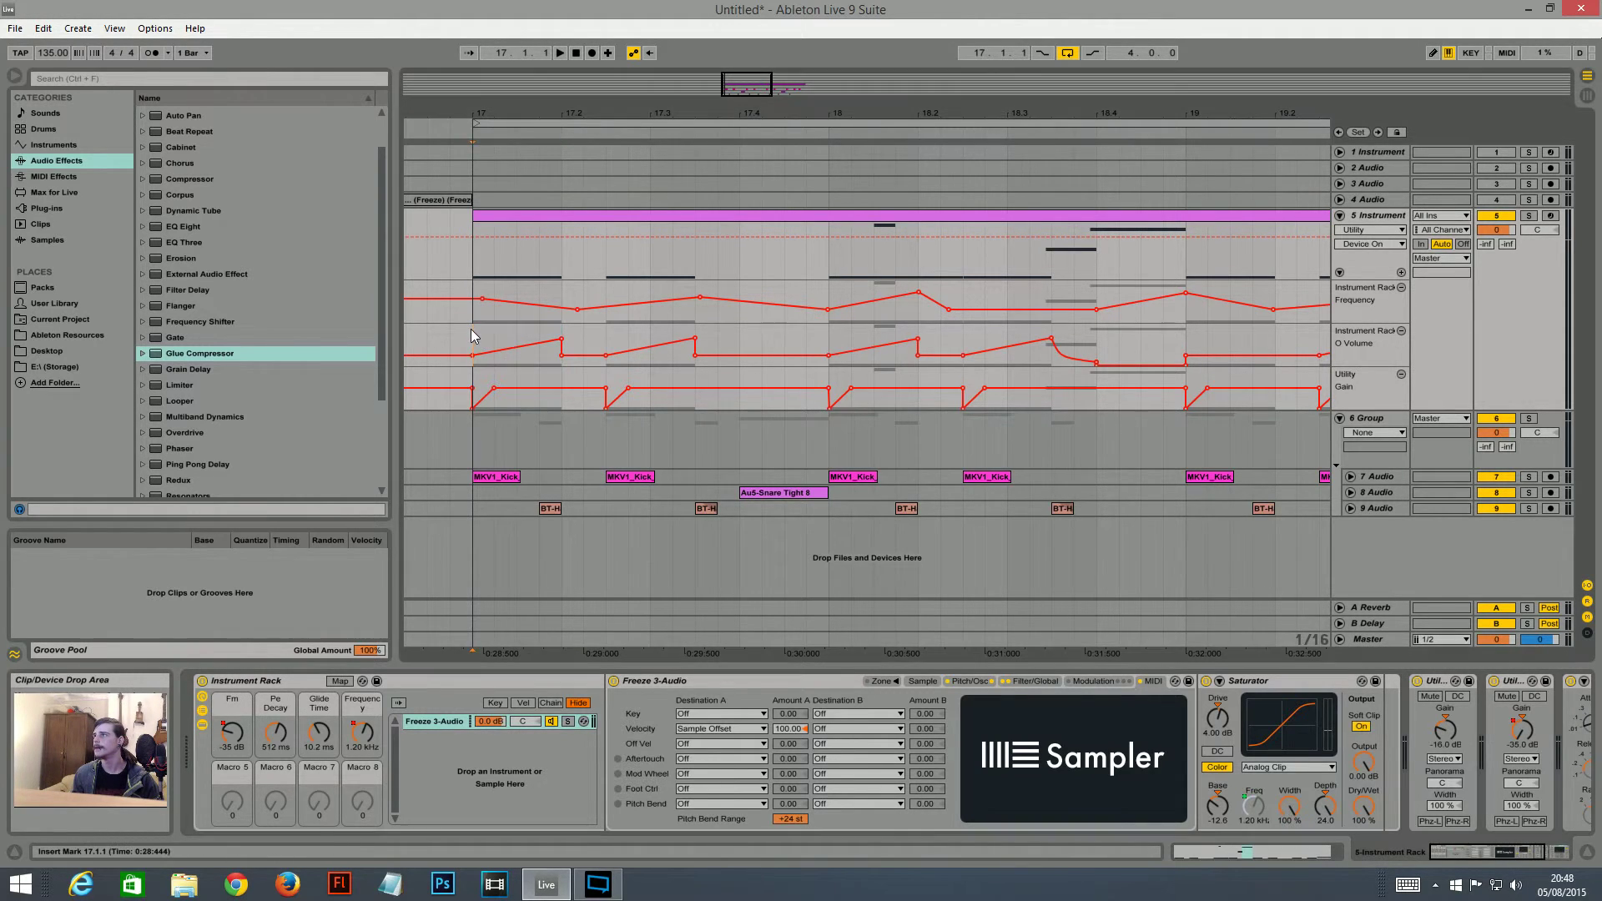
left_click_drag(473, 349, 561, 347)
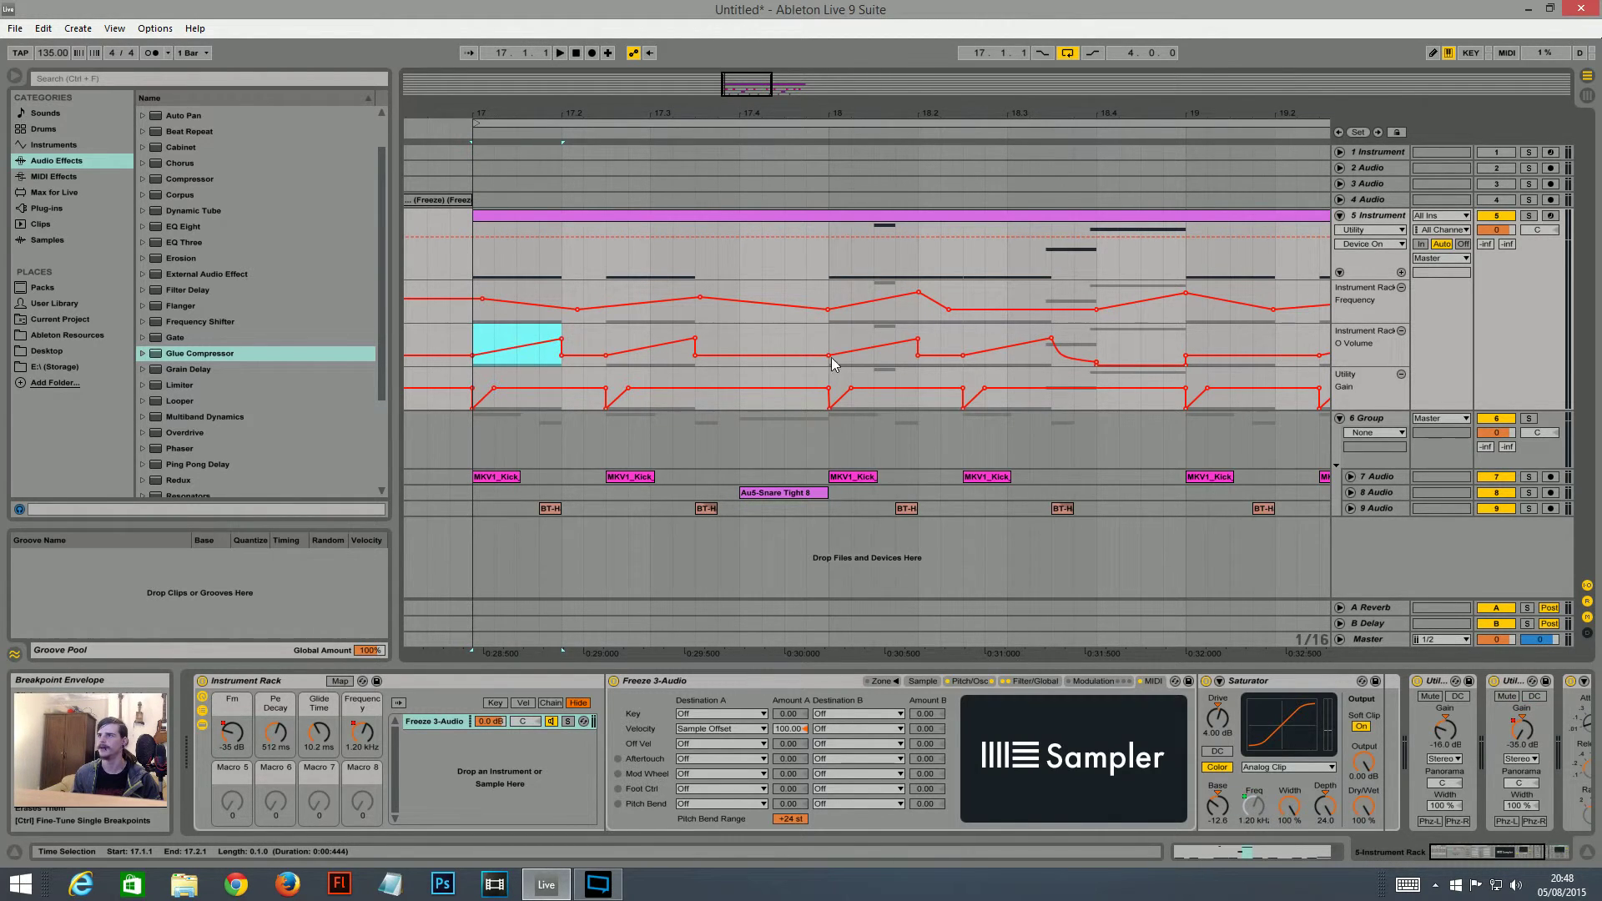
key("space")
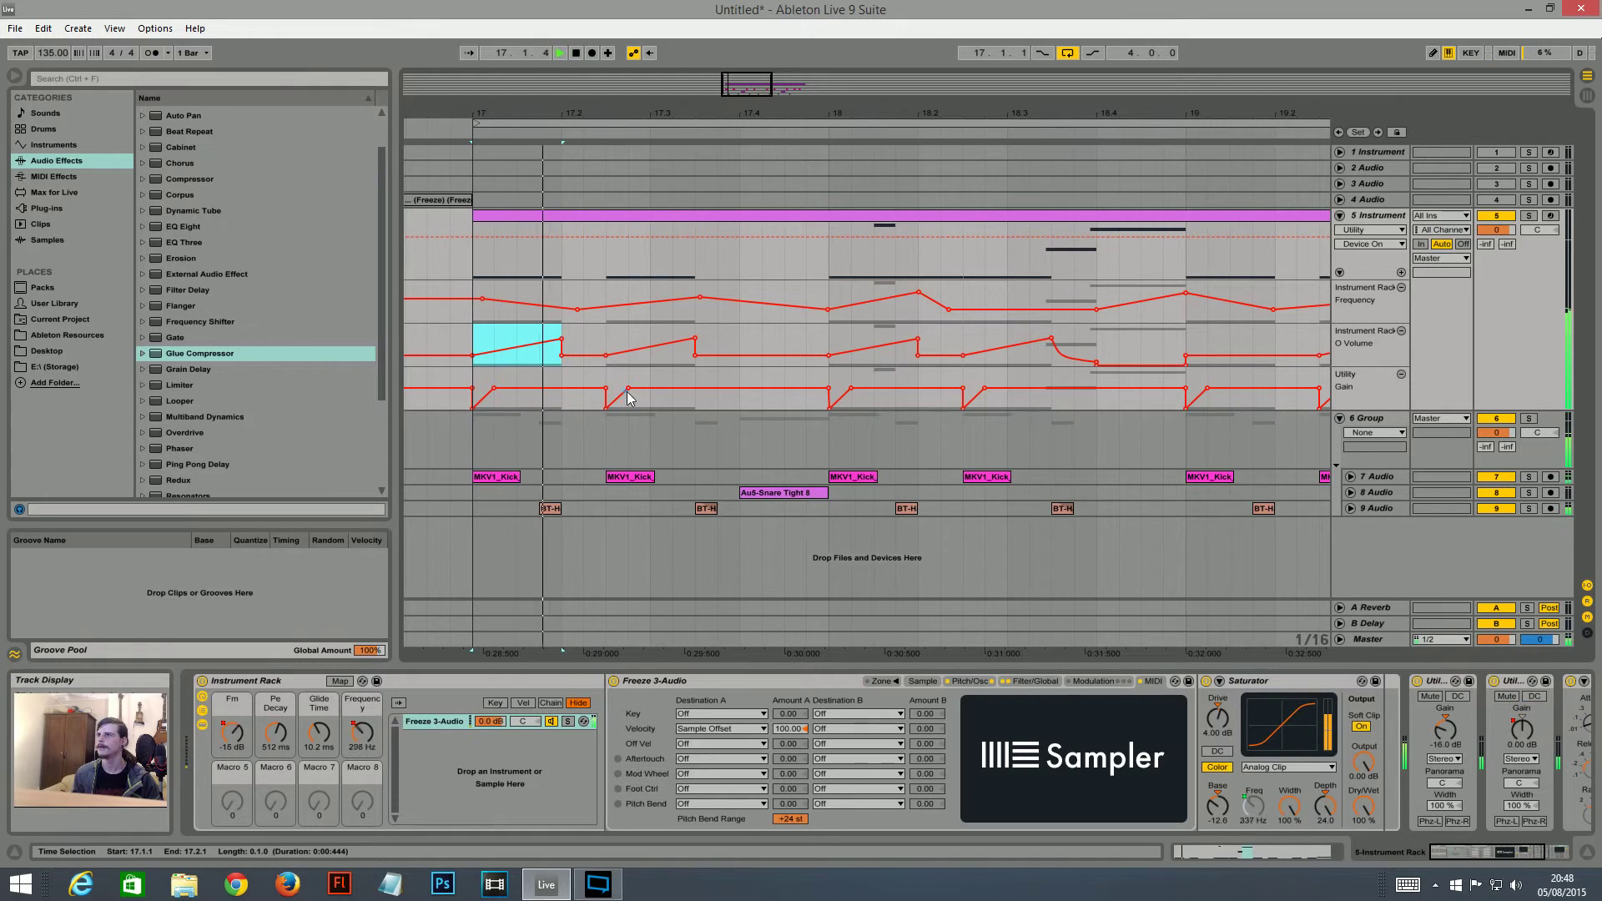
left_click(1530, 216)
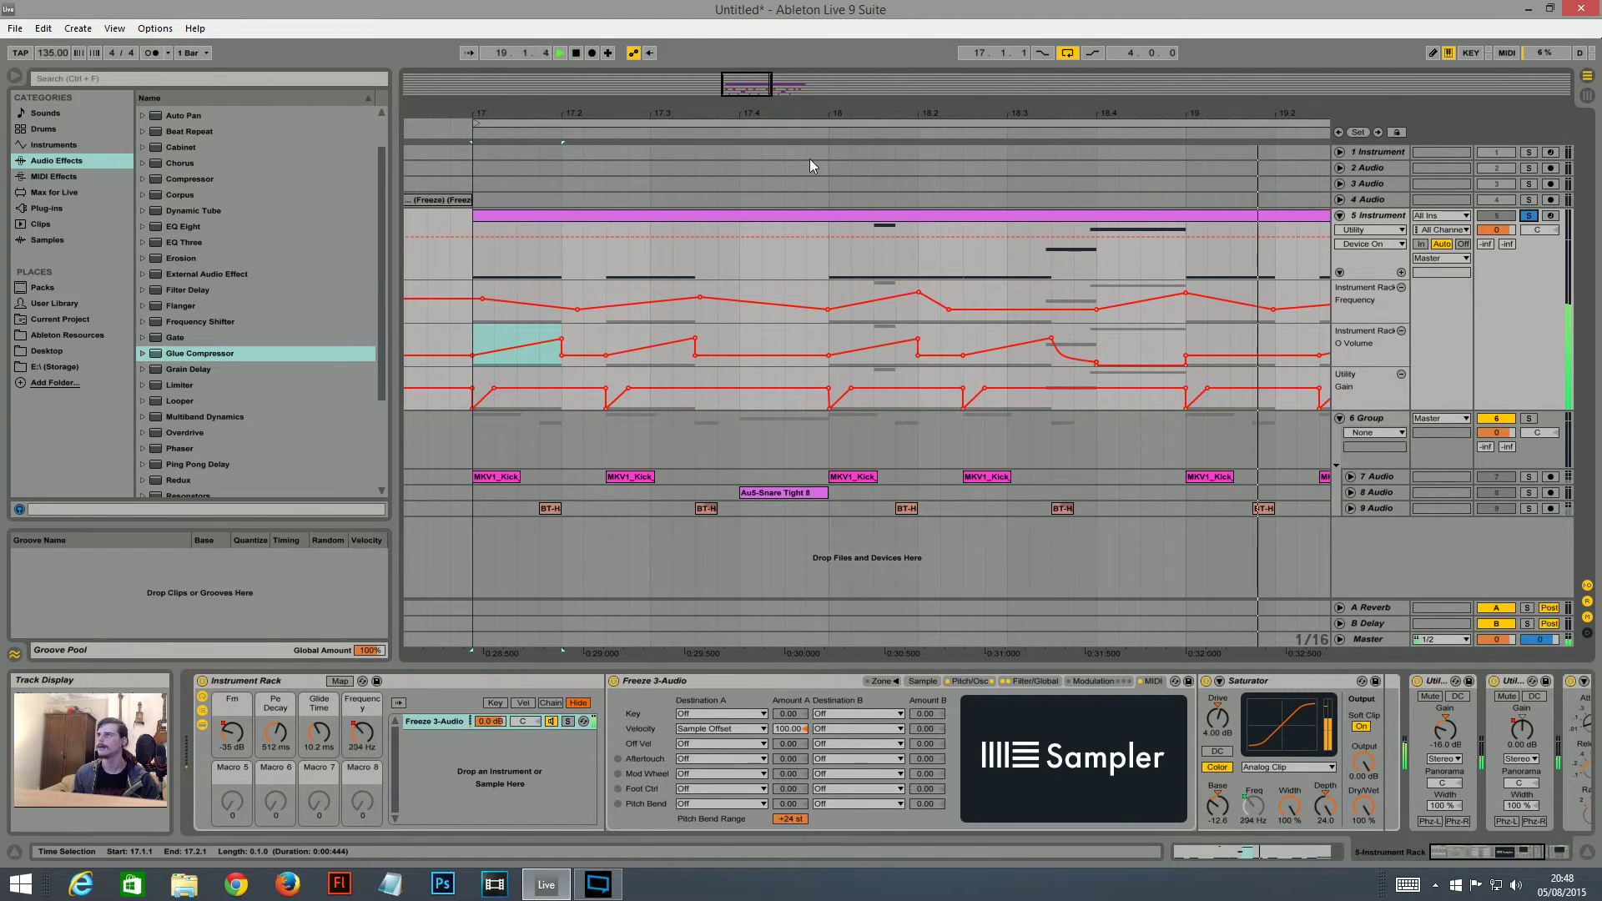
left_click_drag(778, 113, 697, 77)
key("space")
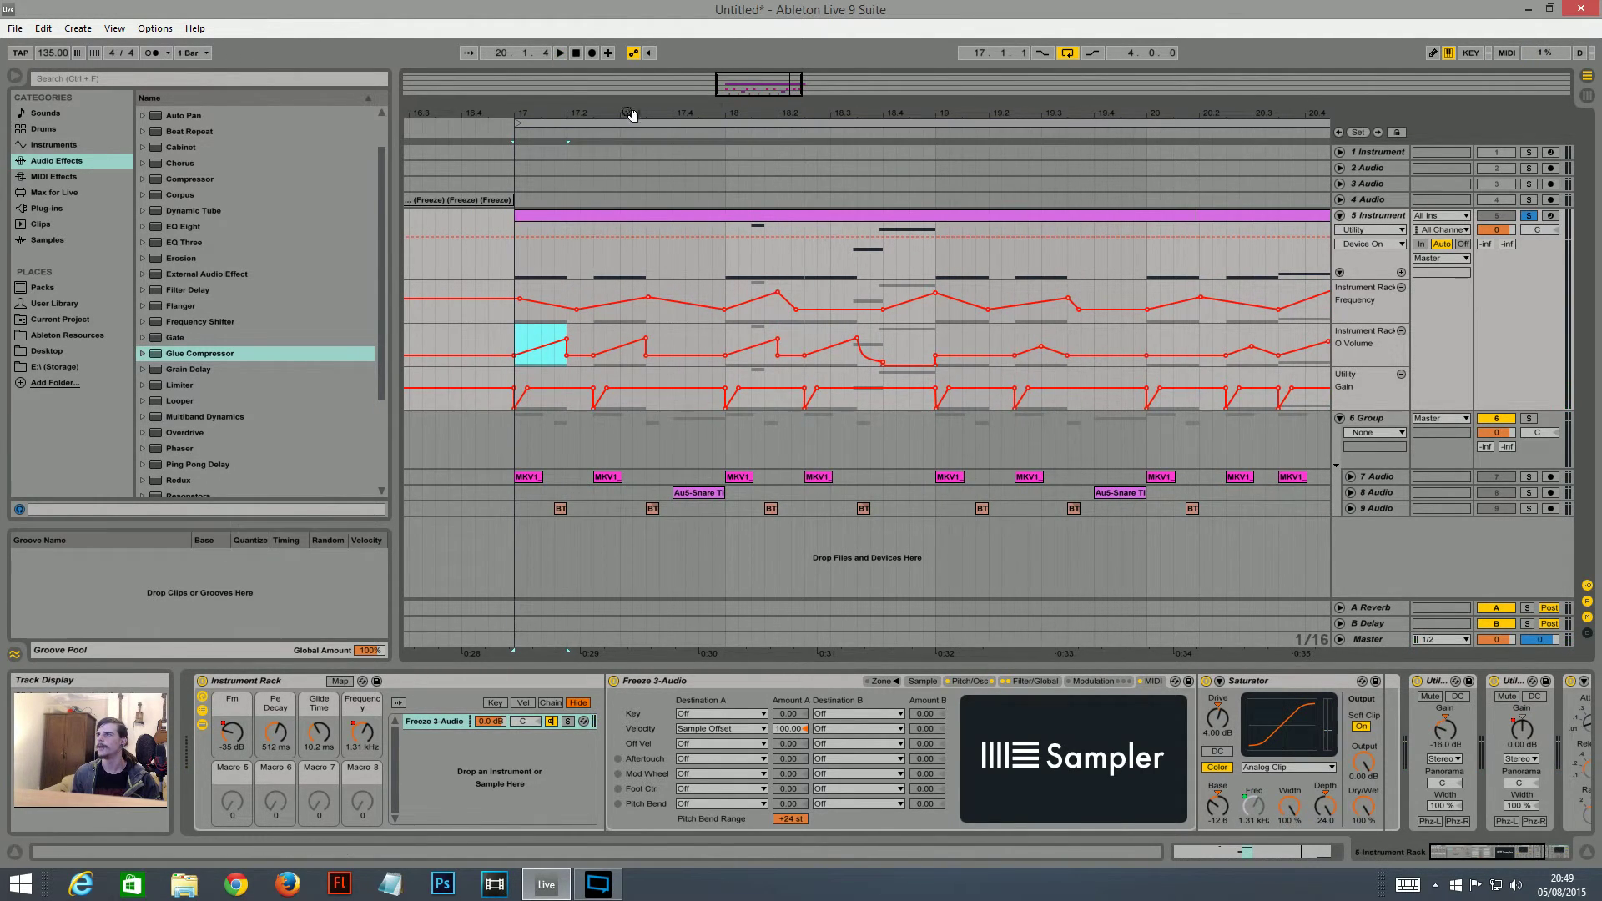
- Duplicate the bass clip to bars 21 to 25 and delete the copy's Frequency and O Volume automation
left_click_drag(630, 113, 1137, 236)
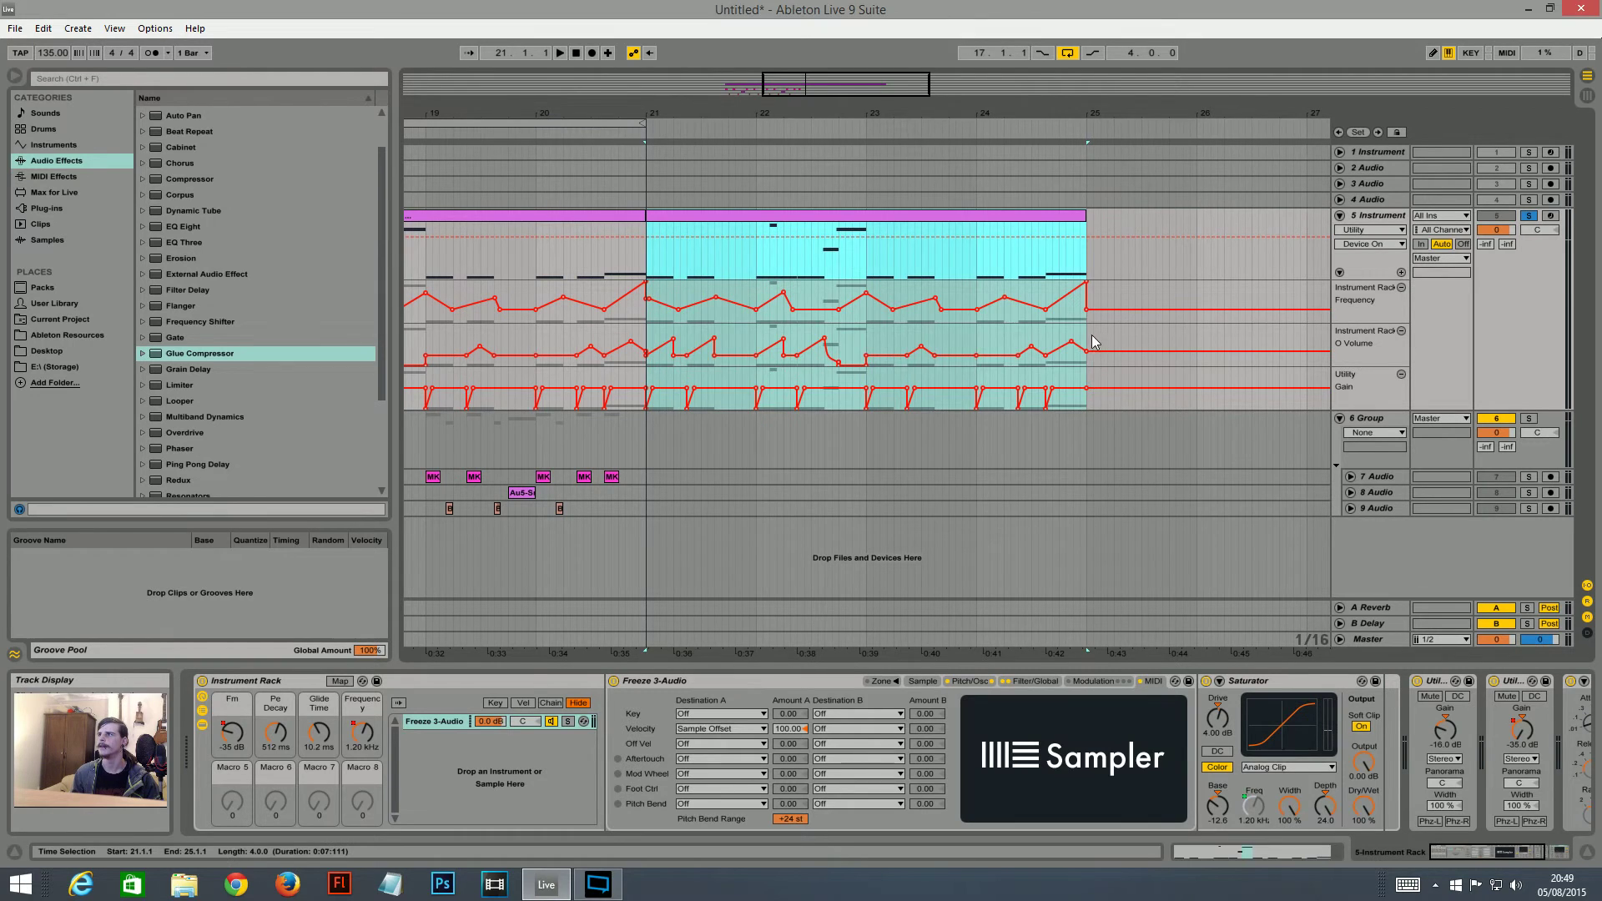
left_click_drag(1093, 346, 647, 288)
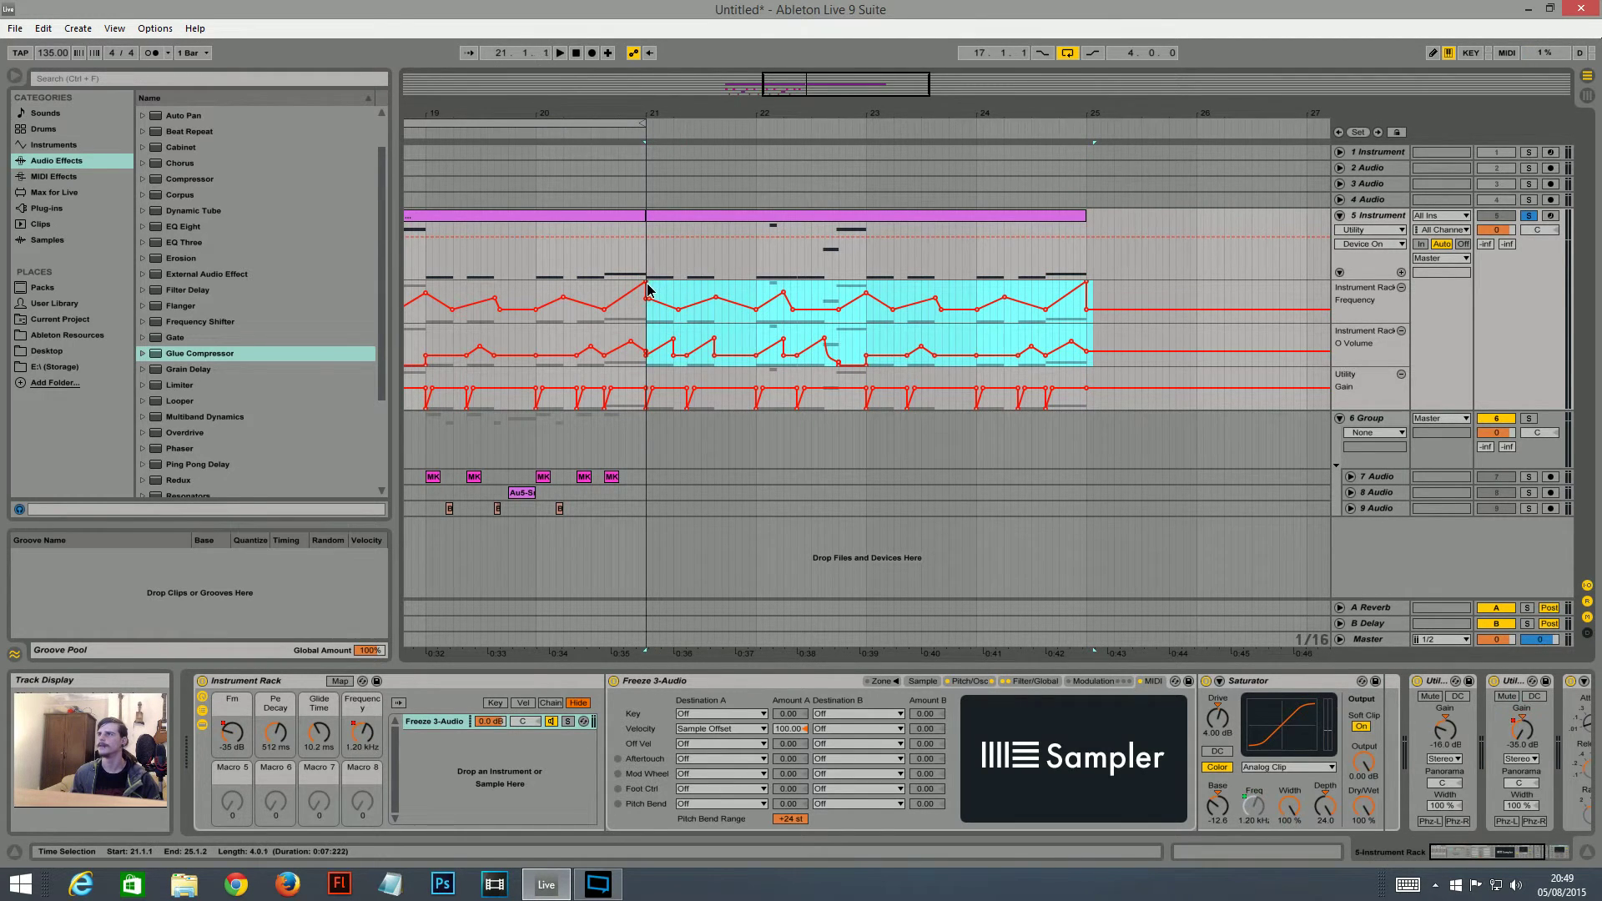
key("Delete")
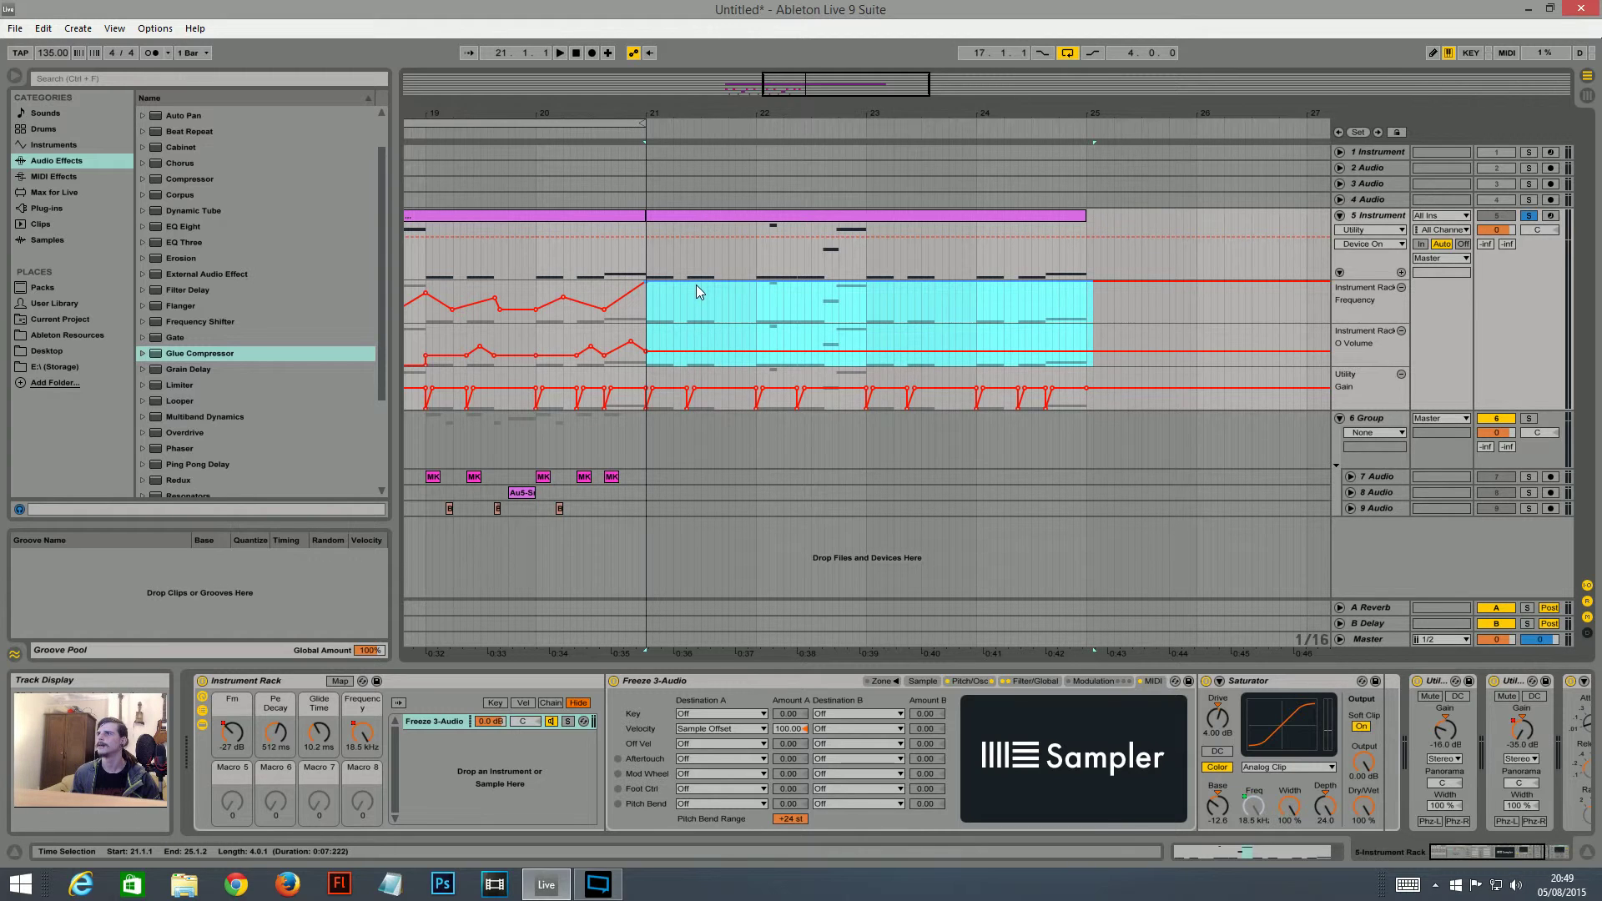
- Lower the Frequency automation from bar 21 onward to a flat 145 Hz and play the duplicated bass clip
left_click_drag(696, 283, 697, 318)
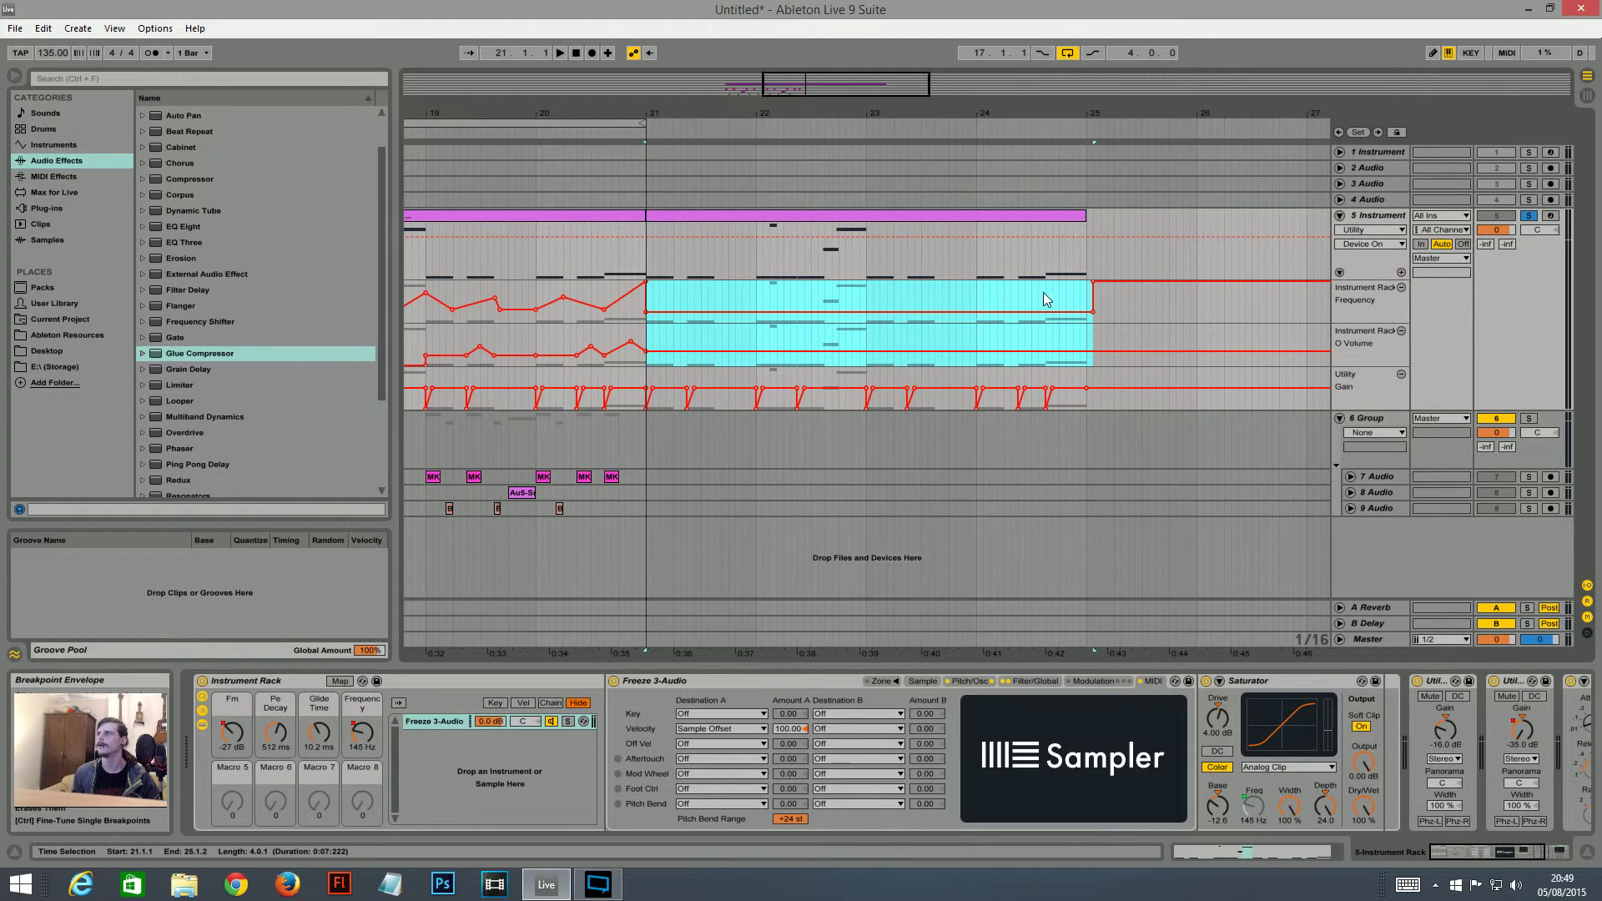
left_click(1094, 282)
left_click(648, 272)
key("space")
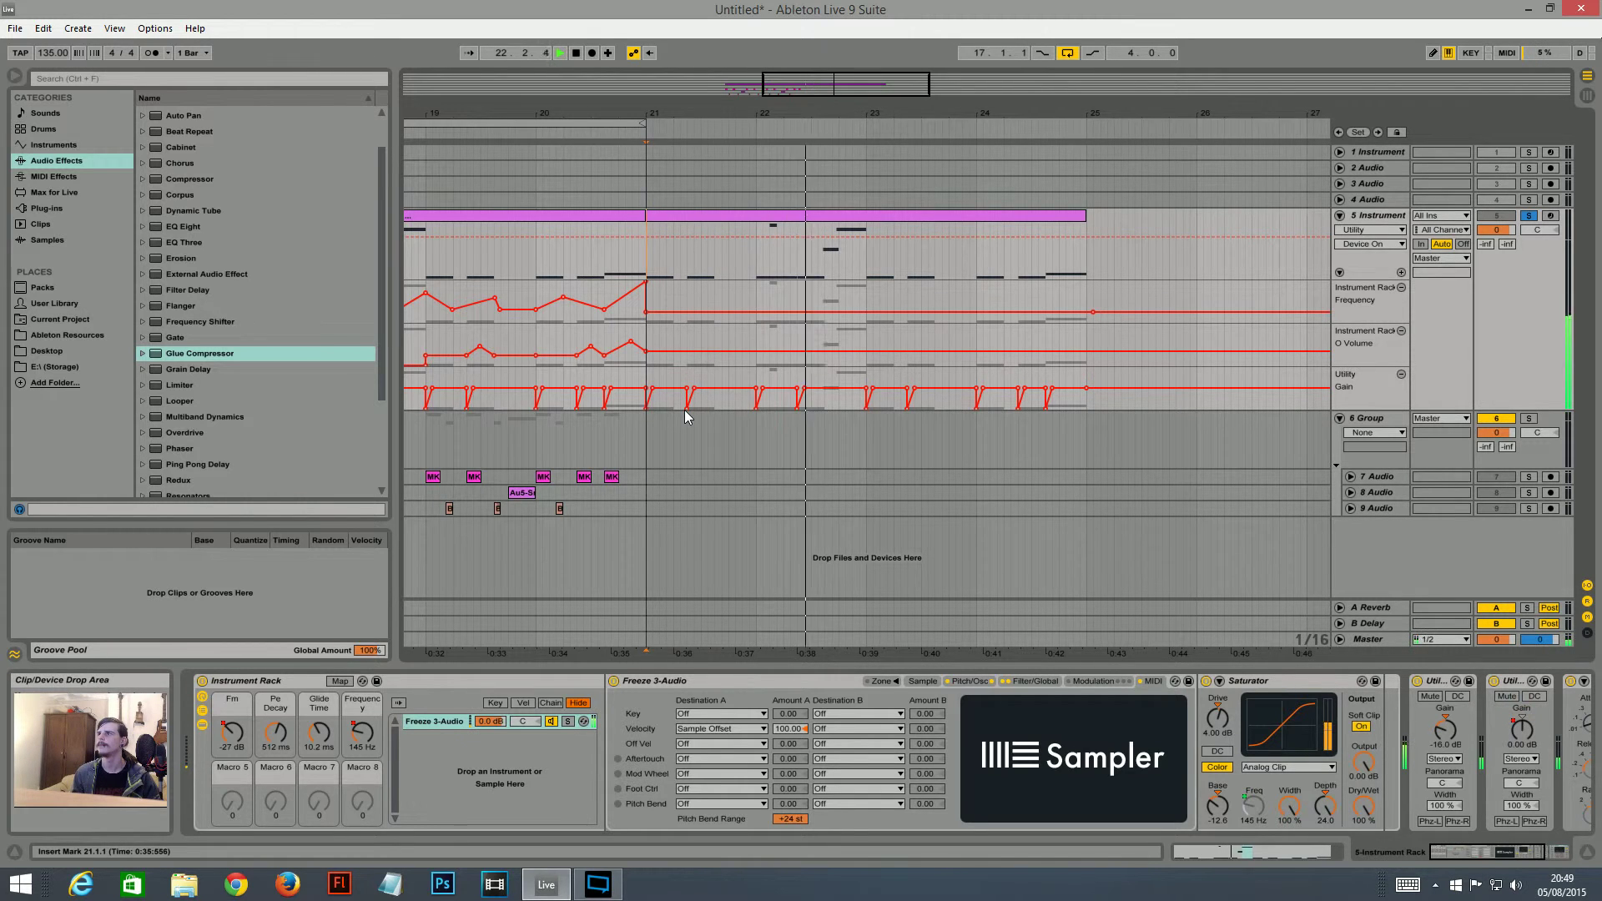
- Stop playback and delete the duplicated bass clip over bars 21 to 25
left_click_drag(850, 87, 851, 53)
key("space")
left_click(866, 217)
key("Delete")
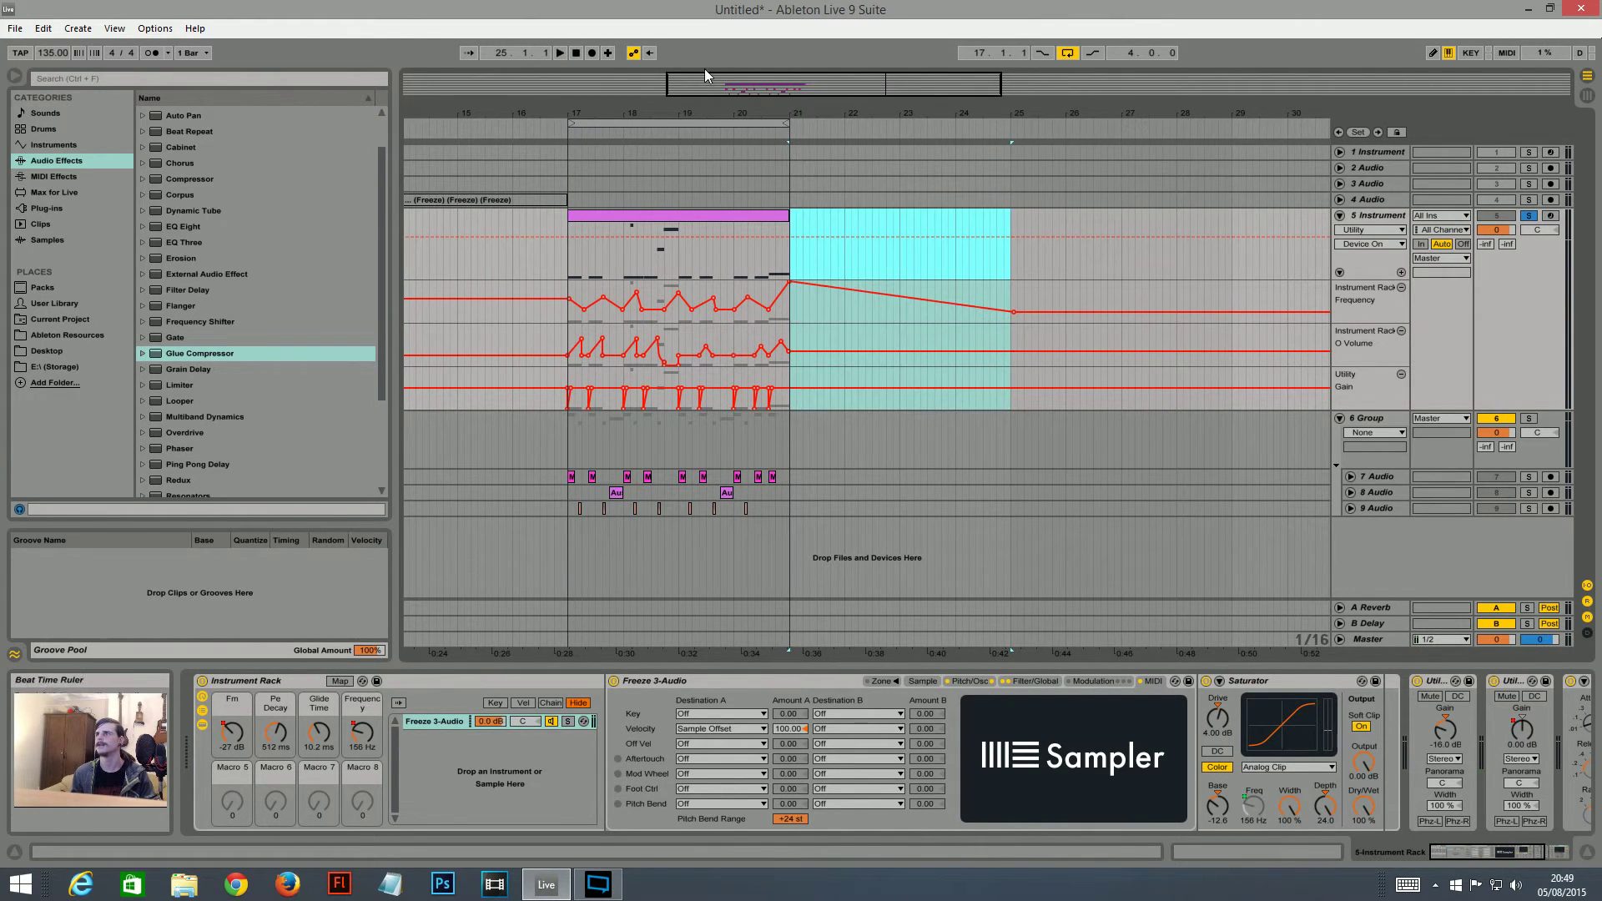
- Examine the O Volume automation ramps under the bass notes in bars 17 and 18, selecting each in turn
left_click_drag(715, 84, 665, 151)
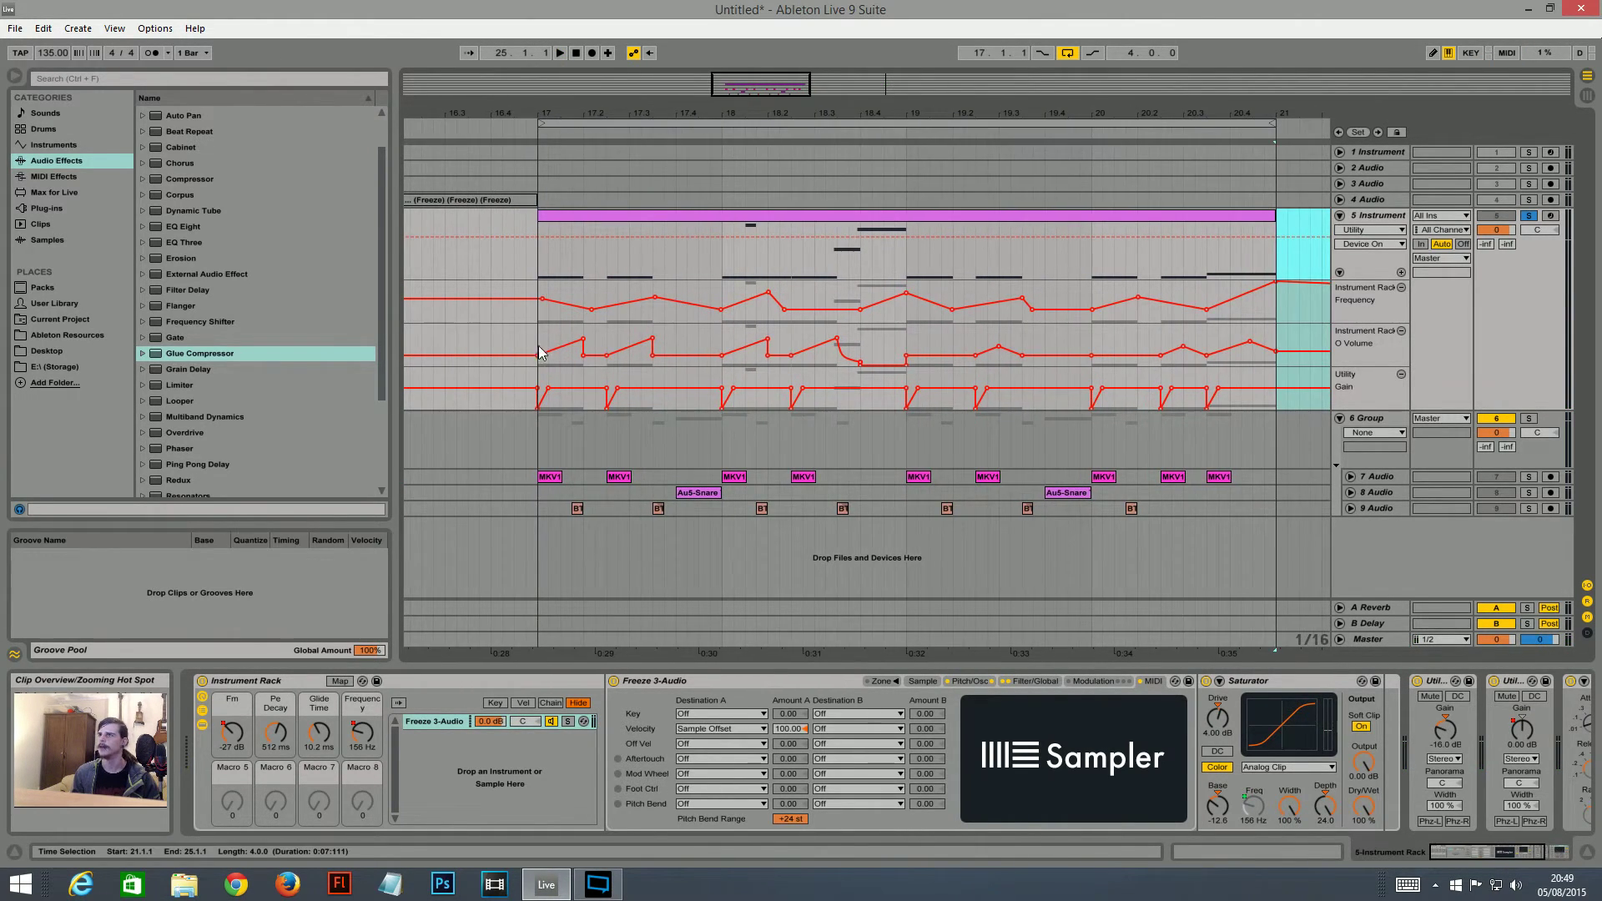
left_click_drag(547, 343, 583, 340)
left_click(581, 342)
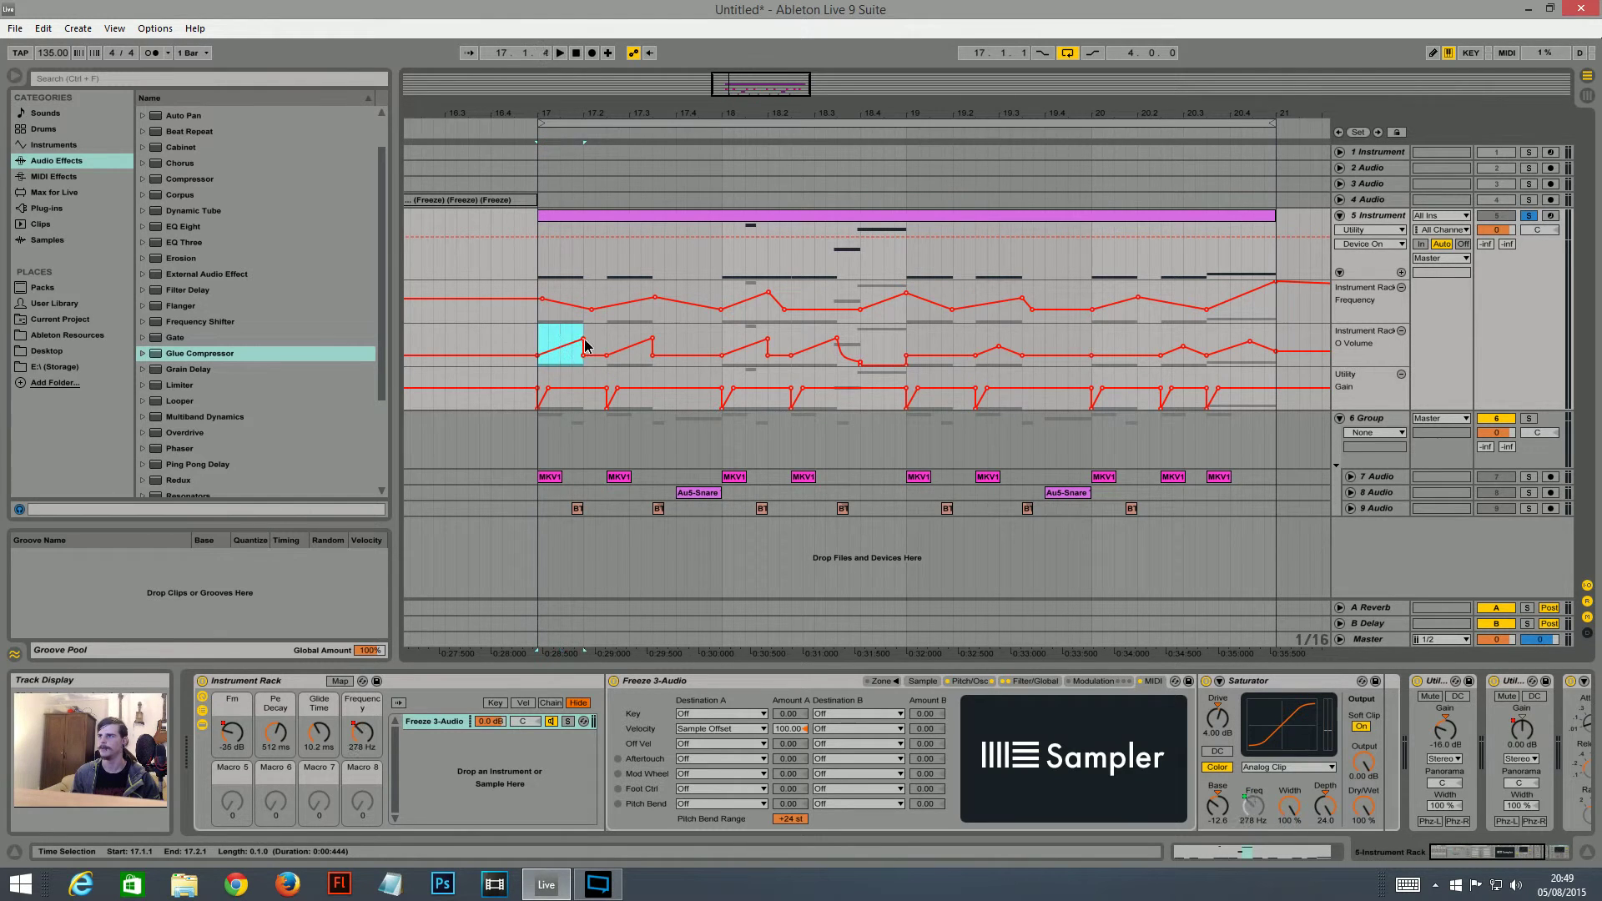
left_click(627, 346)
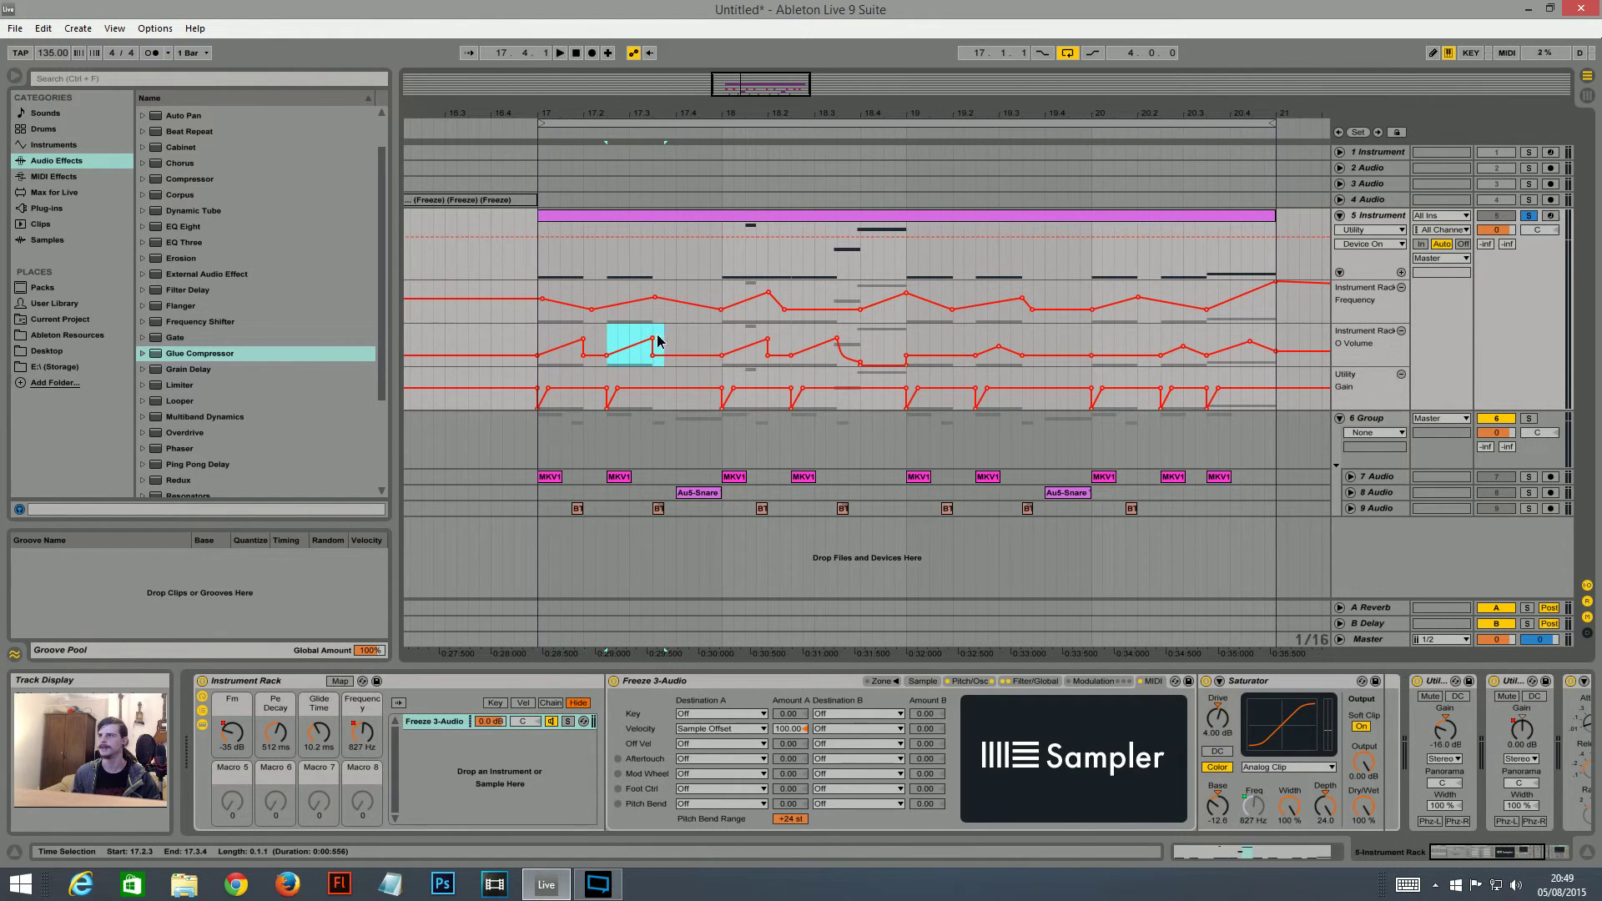
left_click(723, 347)
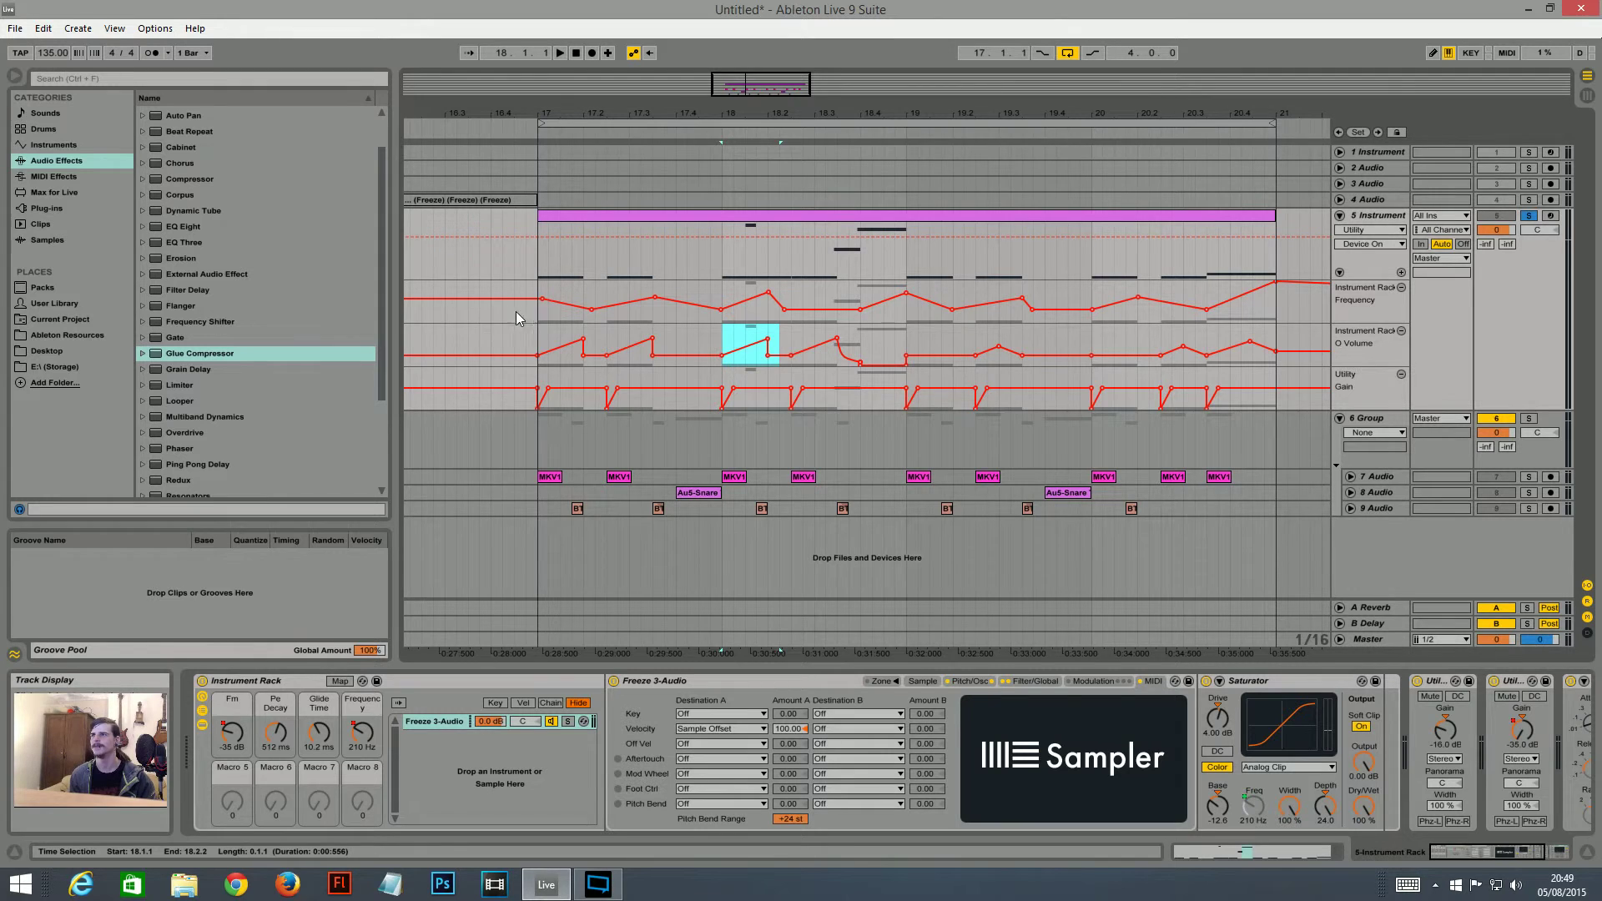
mouse_move(781, 91)
left_mouse_down()
mouse_move(777, 22)
mouse_move(756, 87)
left_mouse_up()
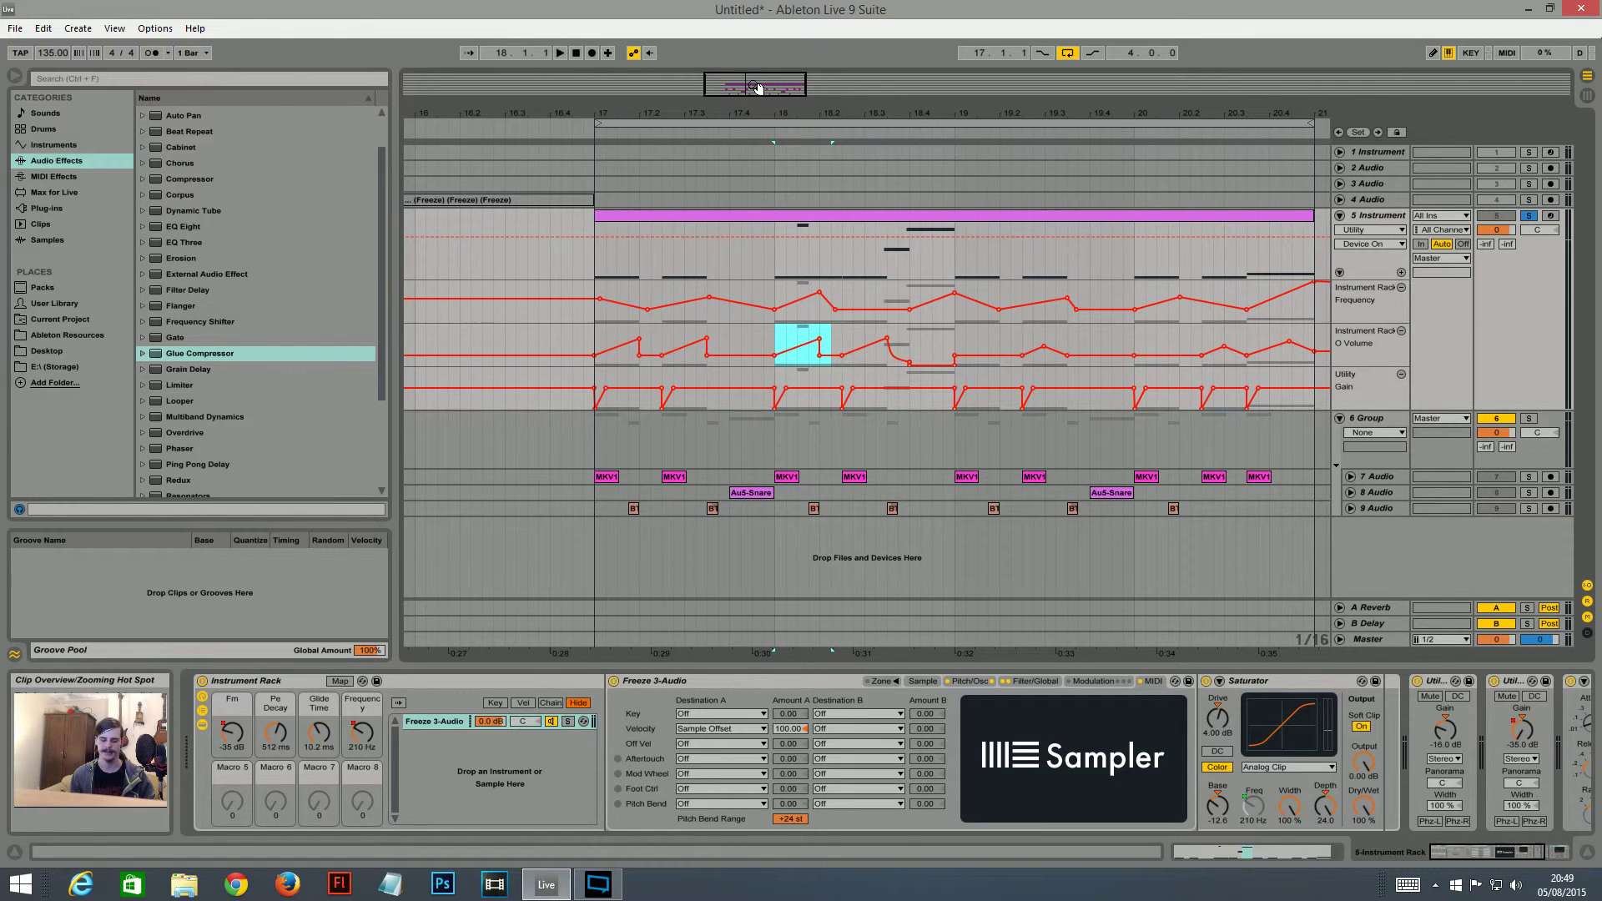
left_click_drag(729, 91, 728, 99)
- Select the Frequency automation over bar 17 and rename the Frequency macro as saturator
left_click(590, 318)
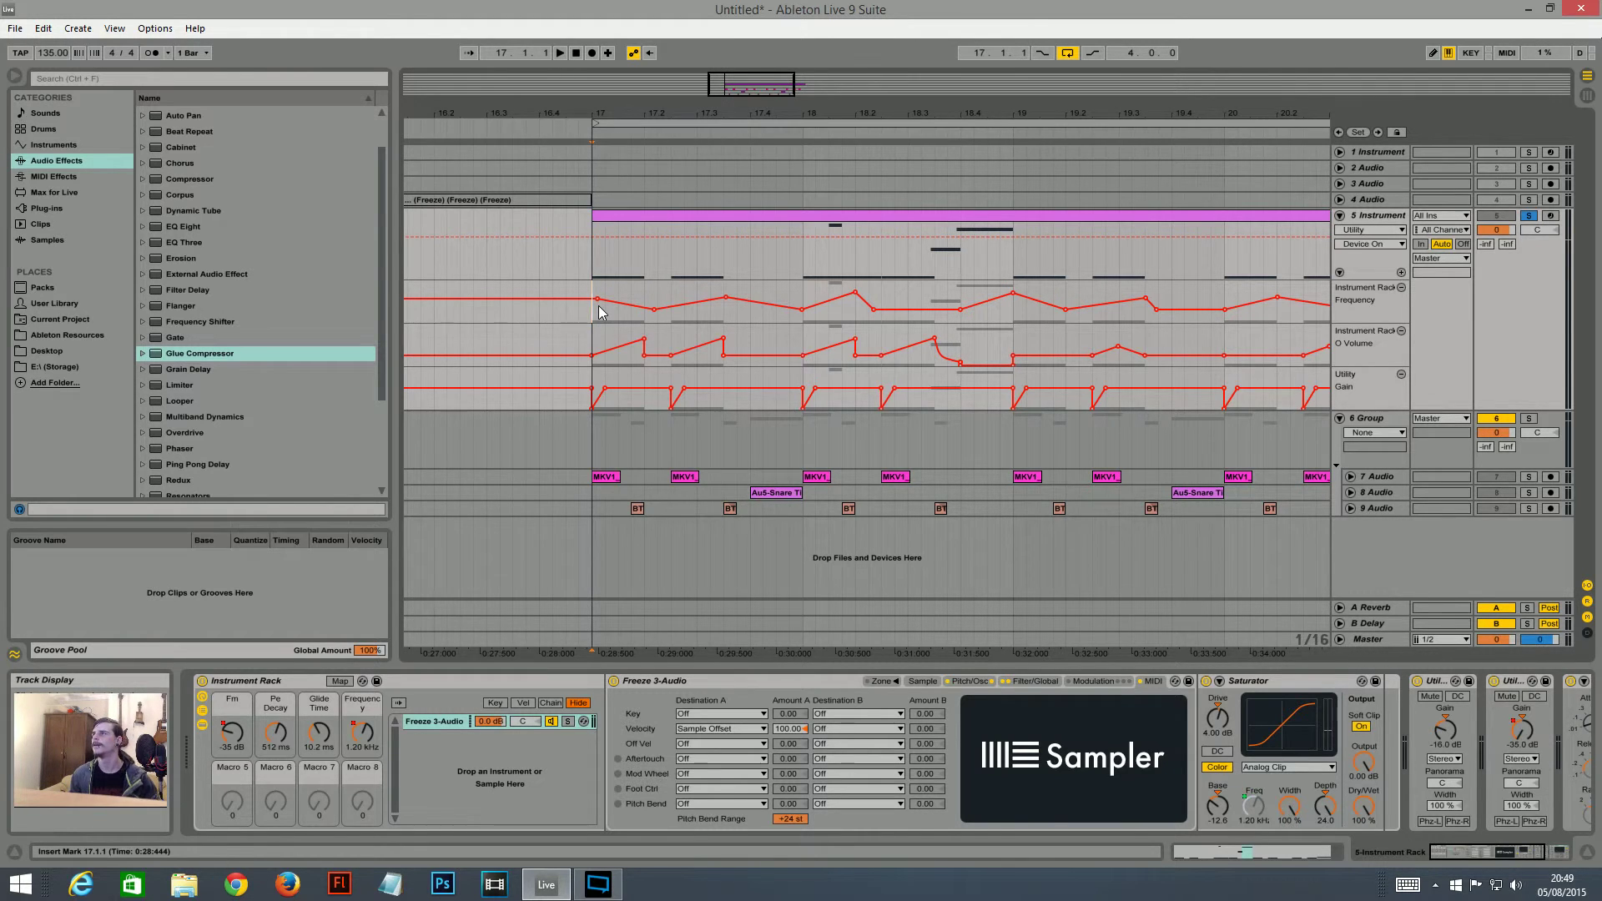
left_click_drag(587, 309, 801, 326)
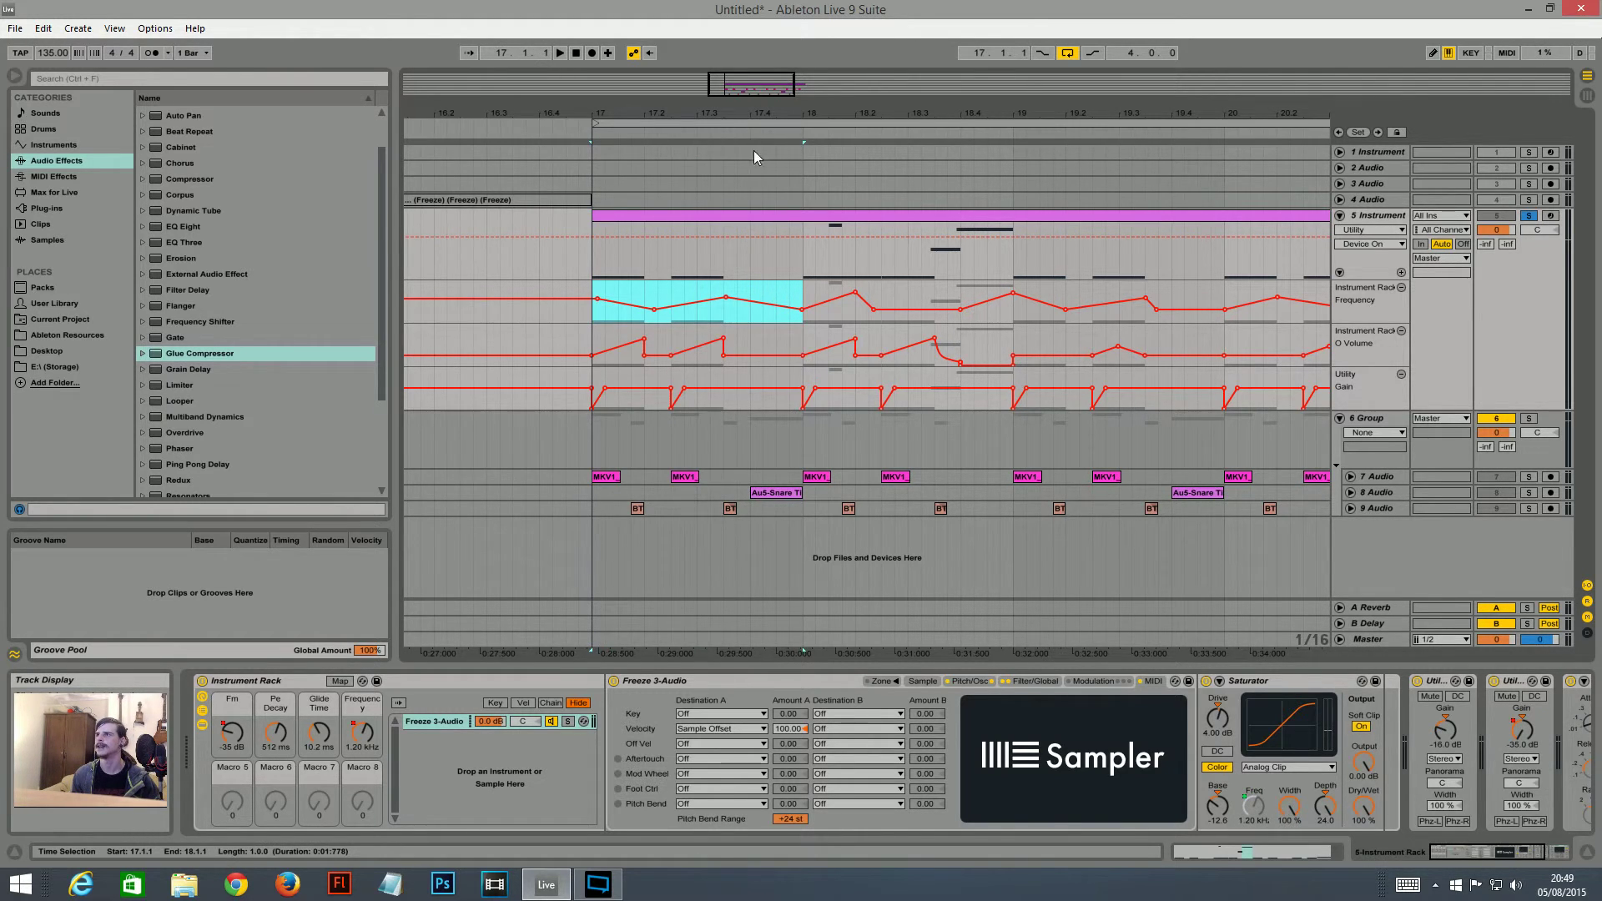
left_click_drag(752, 88, 757, 72)
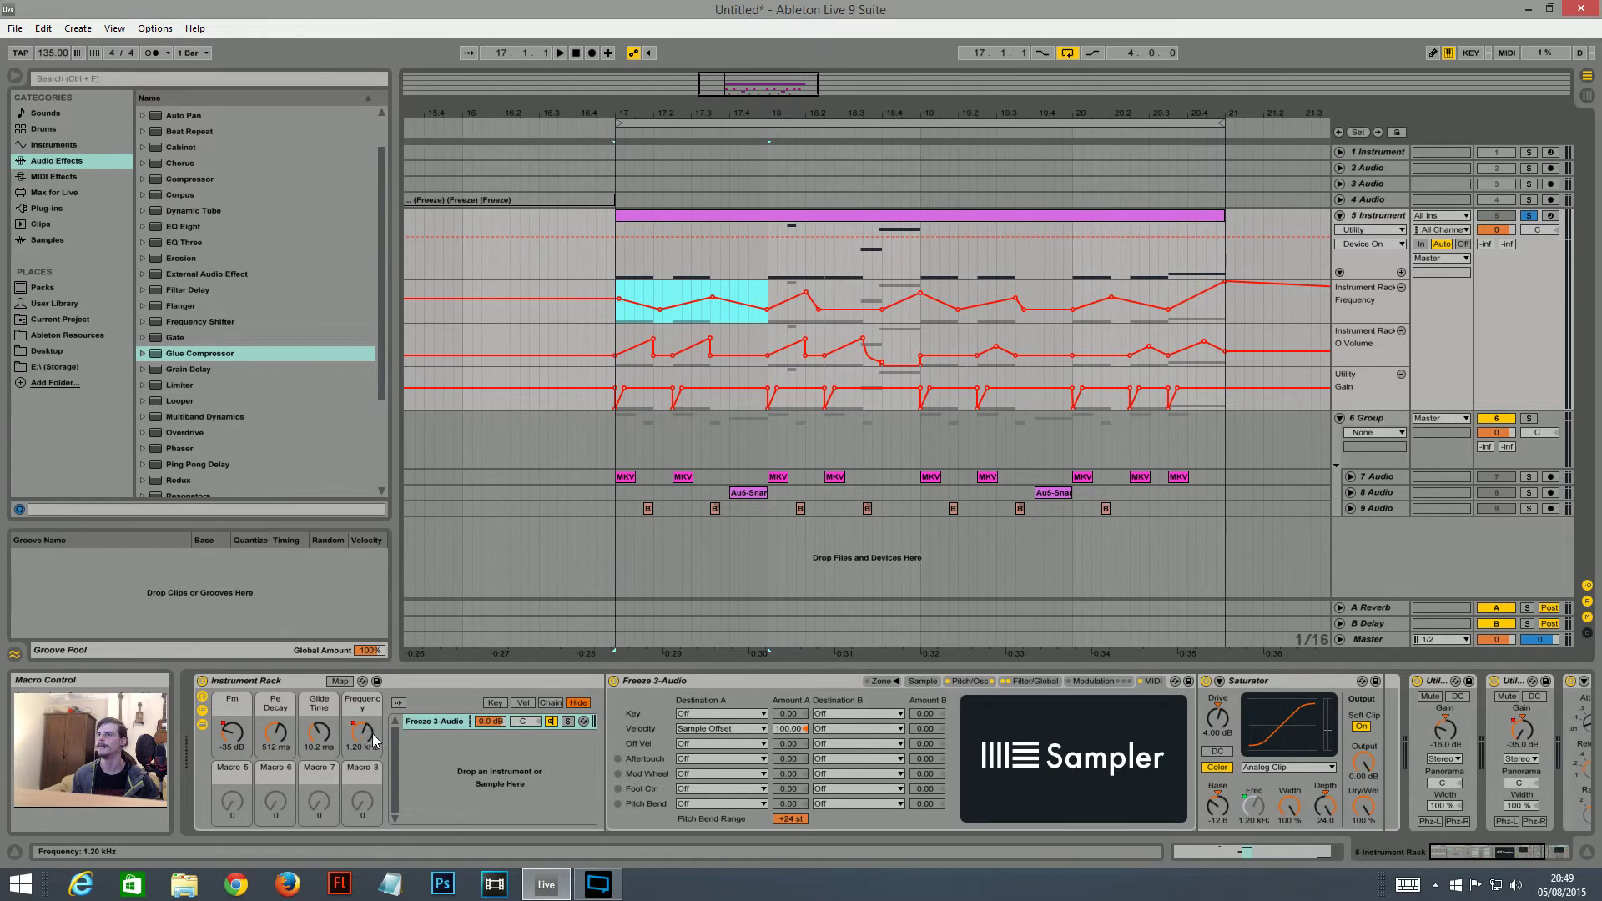
left_click(362, 708)
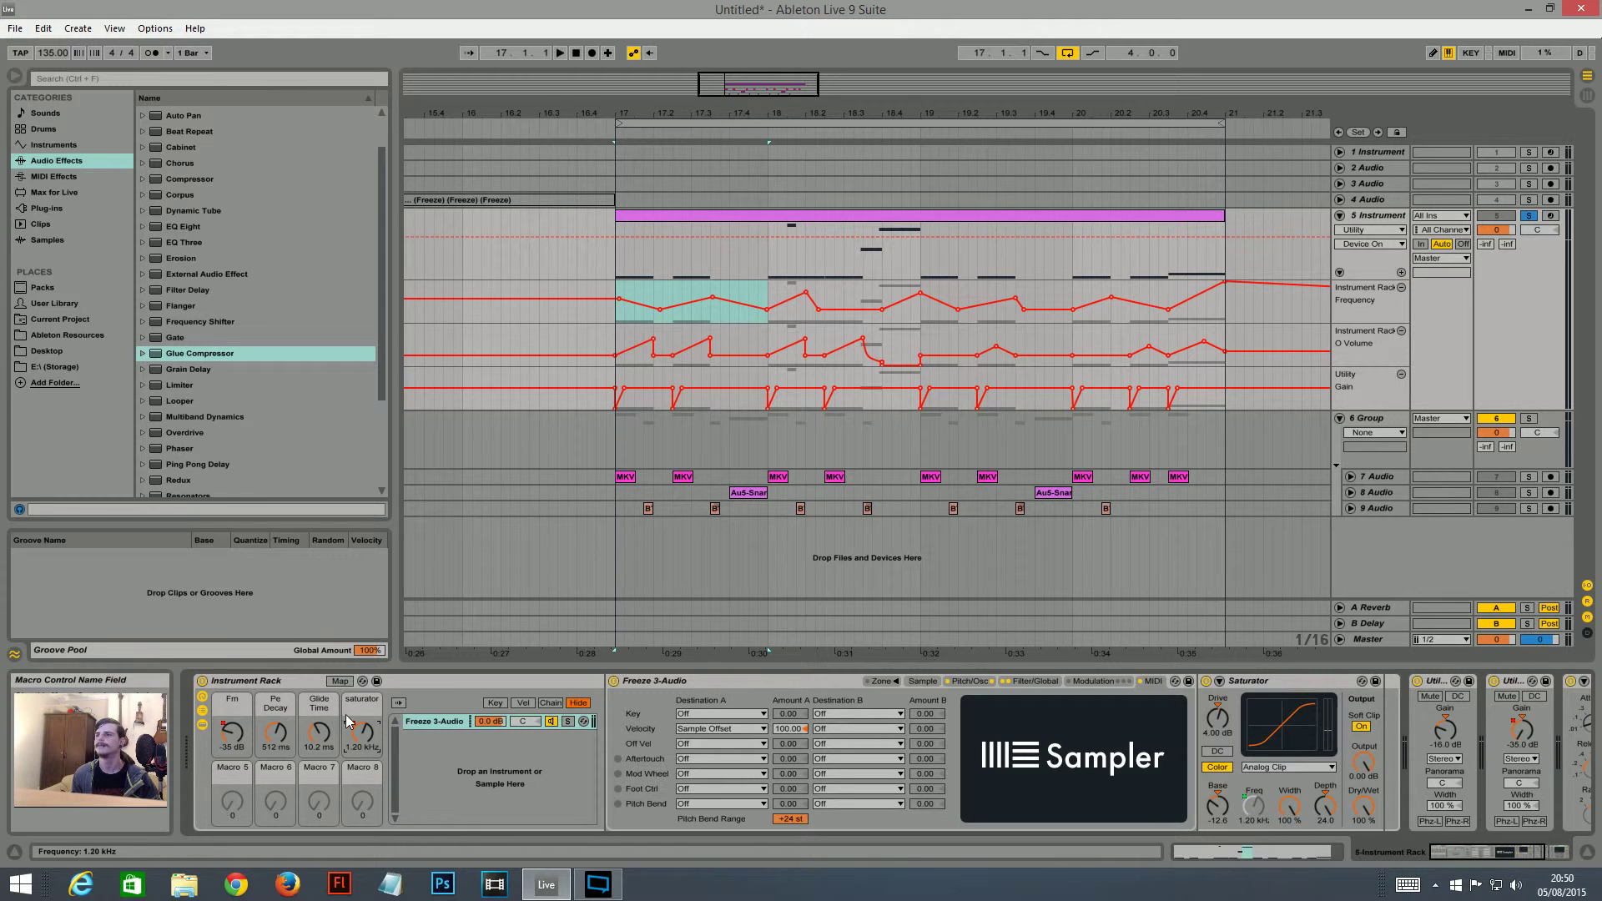
- Point out the Saturator's Freq control and play the soloed bass from bar 17 to hear its automation
left_click_drag(720, 89, 599, 256)
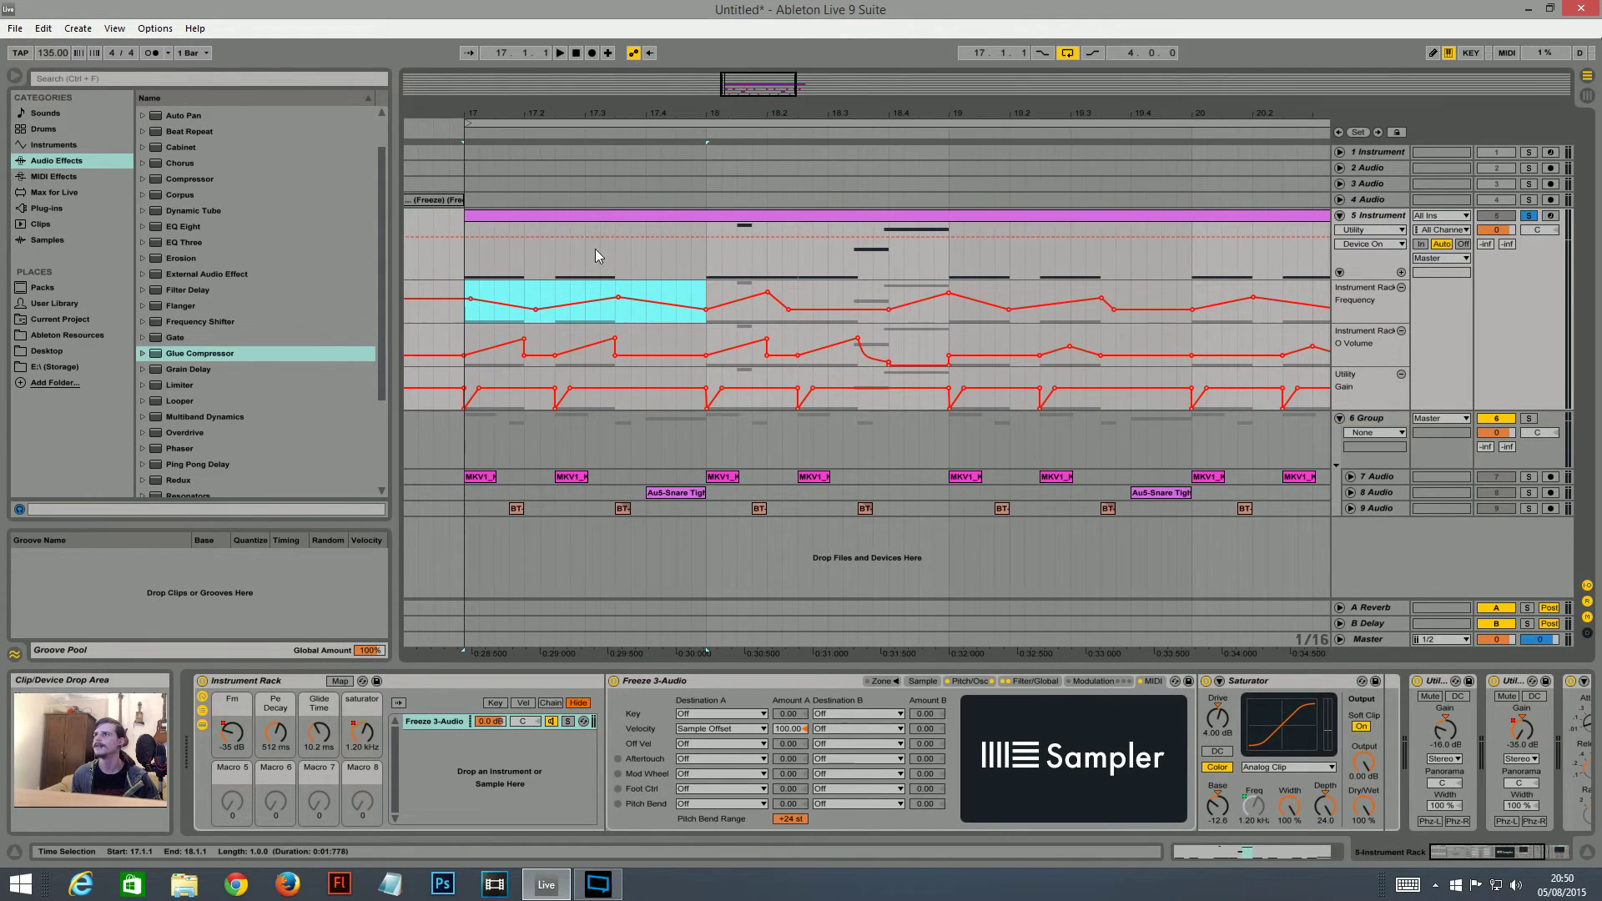
left_click(480, 294)
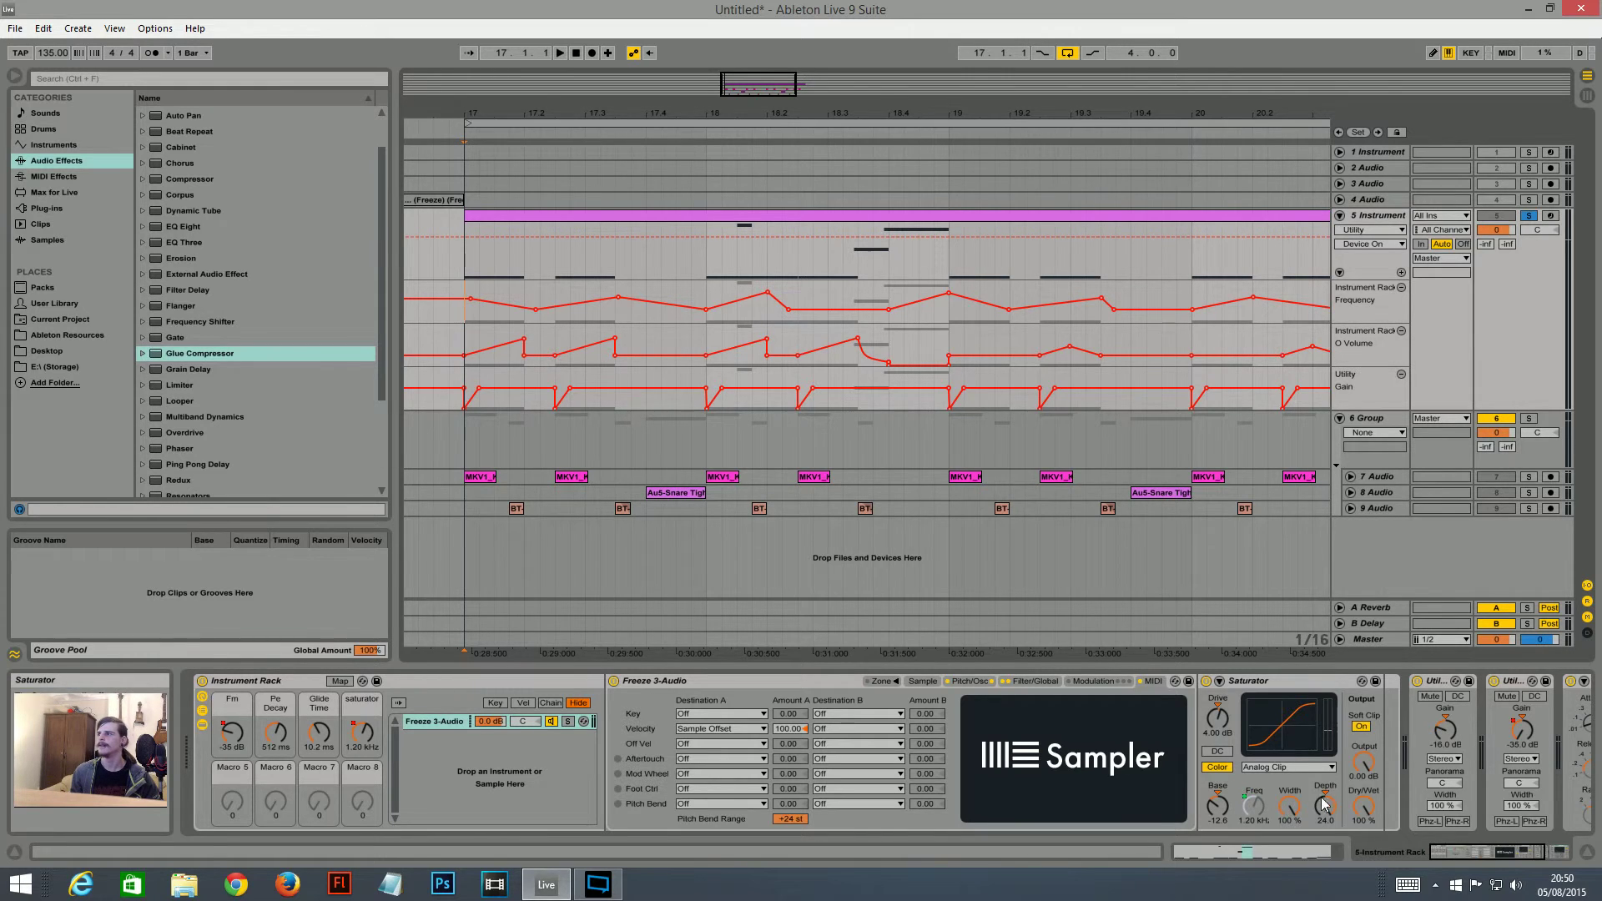
left_click(1254, 806)
left_click_drag(746, 80, 721, 121)
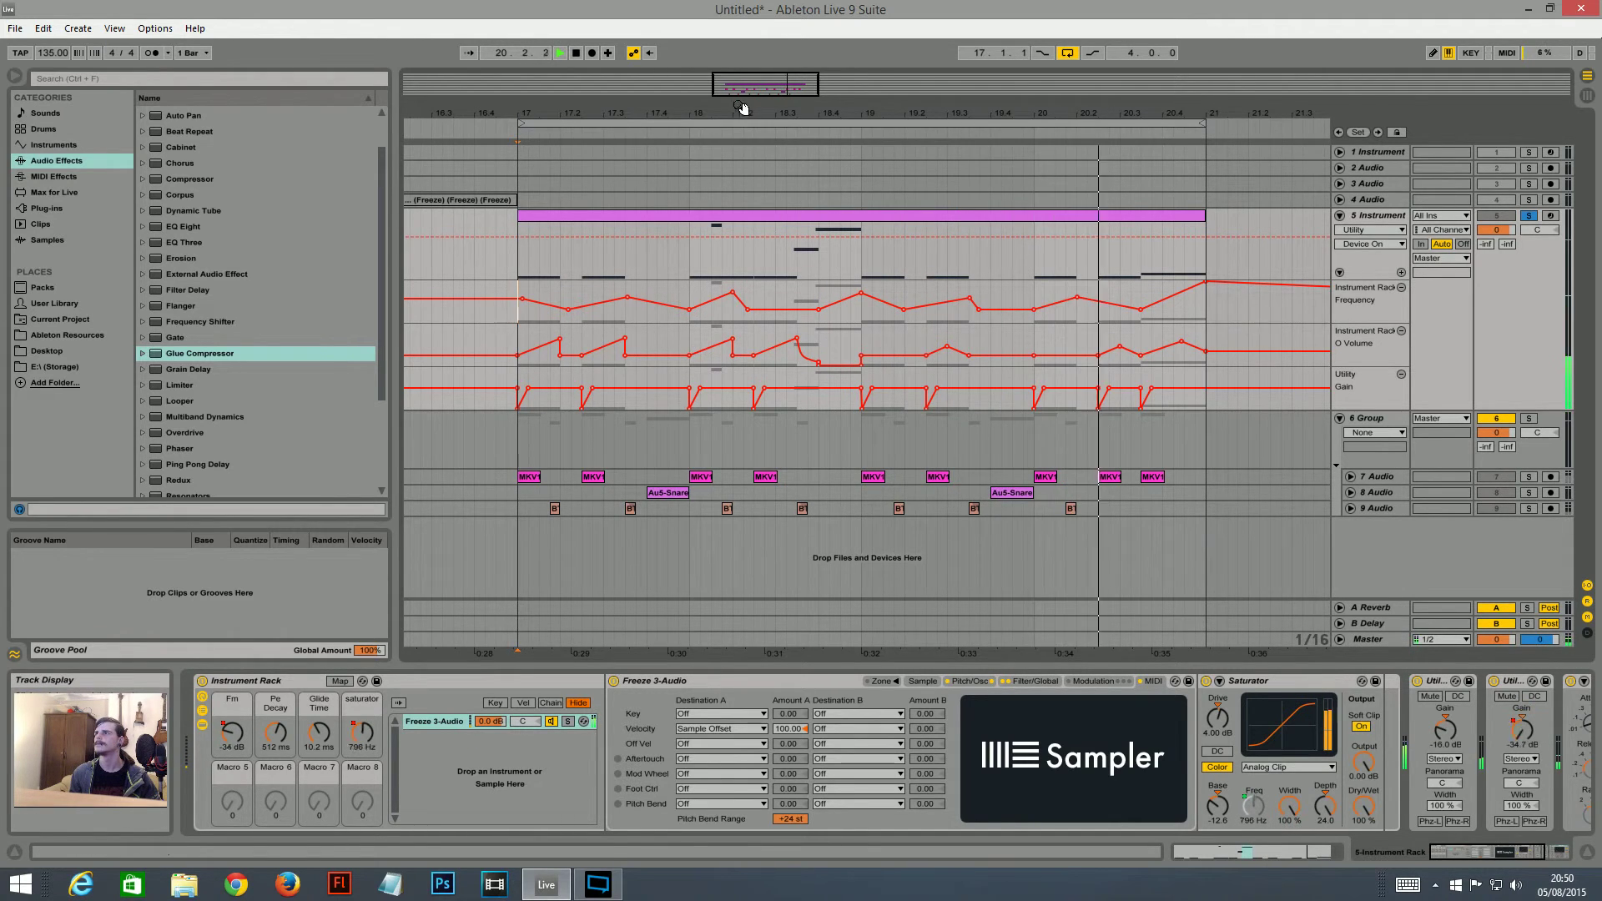
key("space")
- Unsolo the bass track and play its clip together with the drums from bar 17
left_click_drag(741, 109, 799, 92)
left_click(1528, 217)
left_click(648, 215)
key("space")
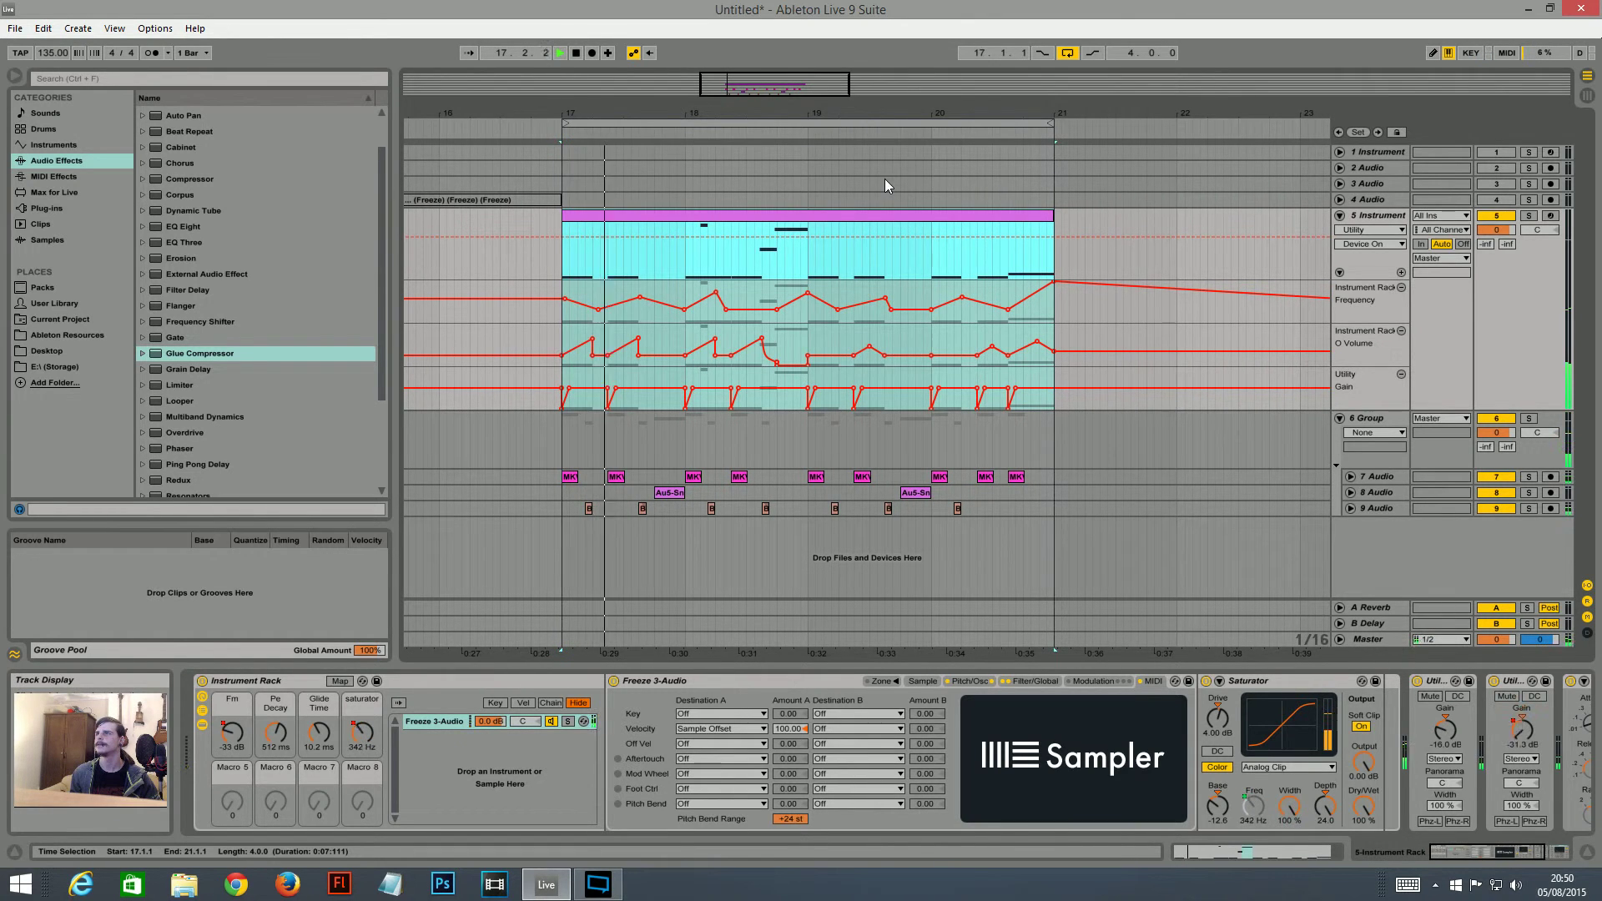
left_click_drag(785, 90, 997, 92)
key("space")
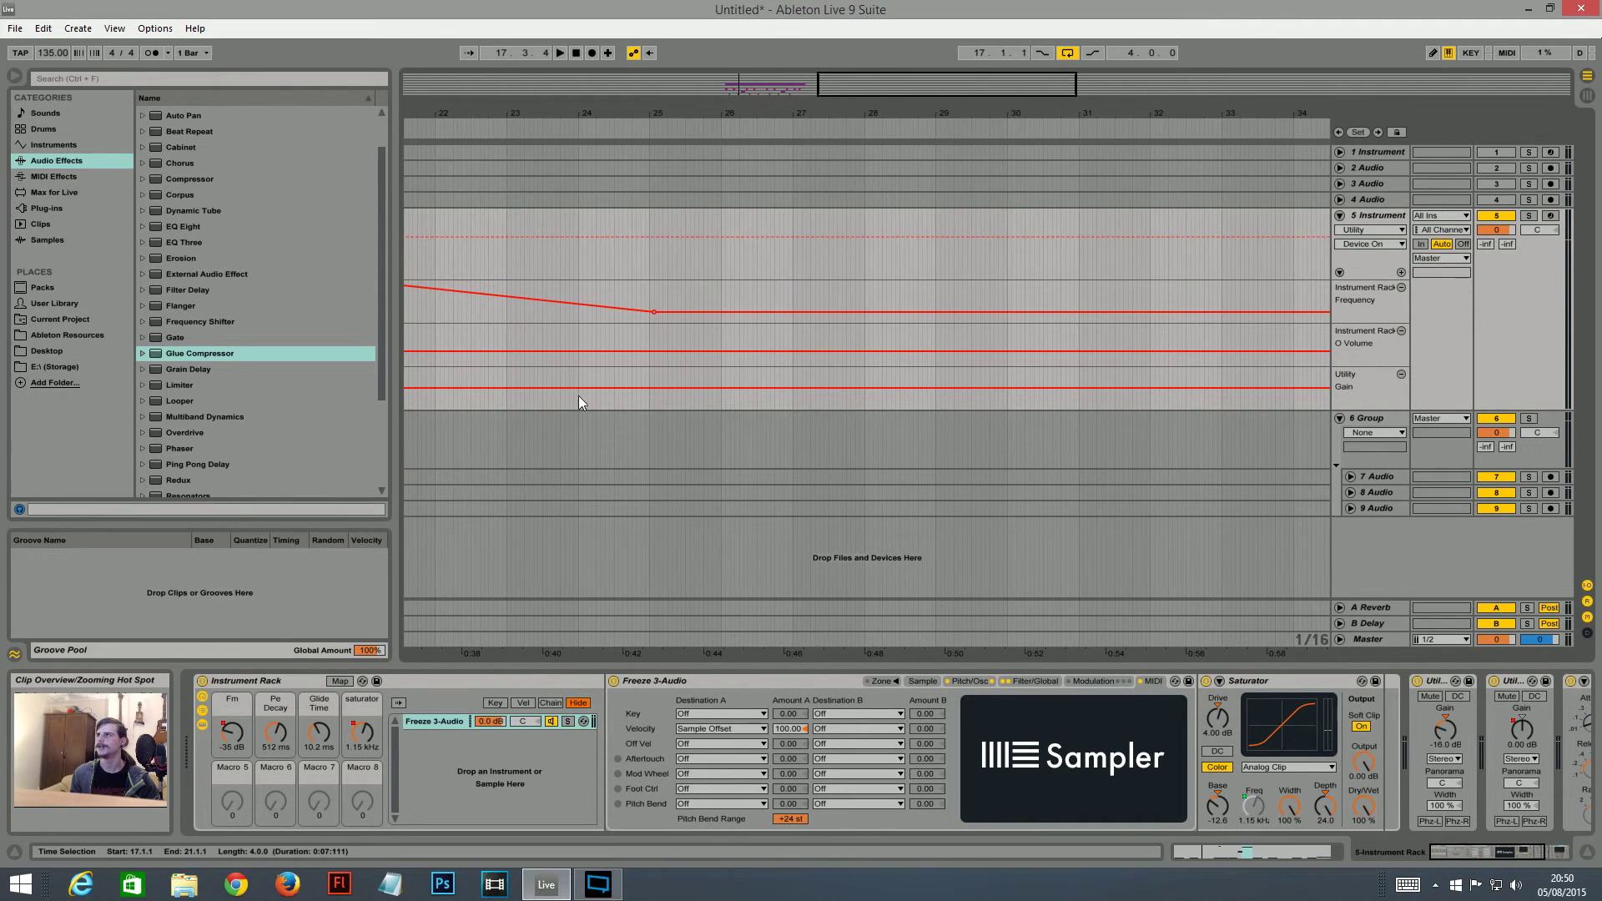
- Insert an empty two-bar MIDI clip on the 5 Instrument track over bars 25 to 27 and open its notes
left_click_drag(645, 273, 813, 268)
right_click(649, 261)
left_click(767, 505)
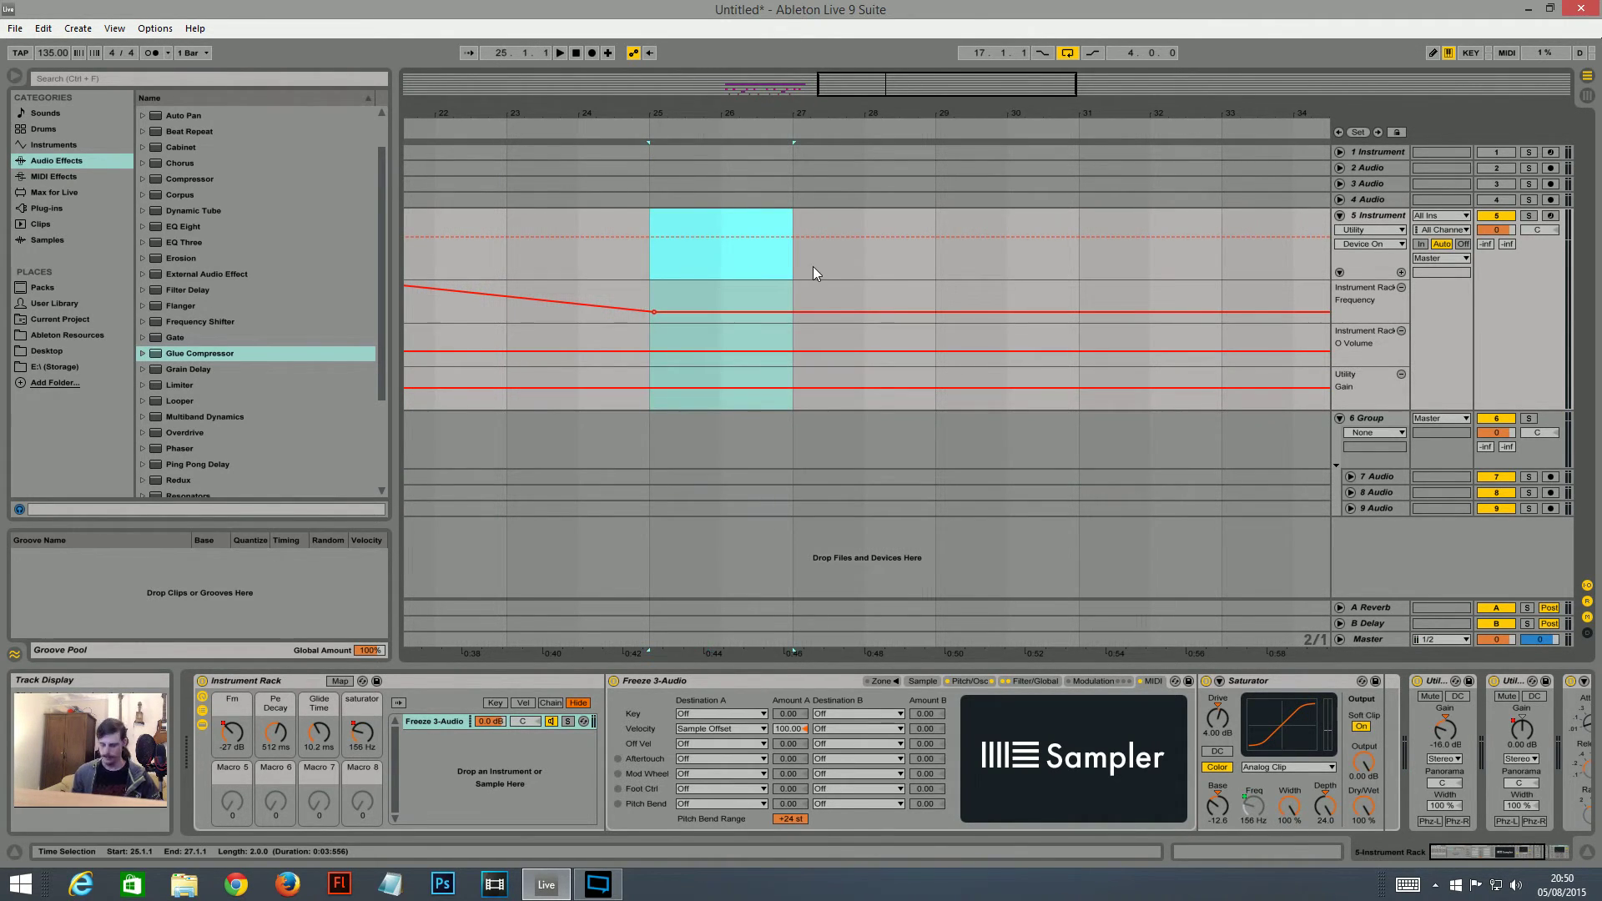
key("ctrl+shift+m")
double_click(724, 219)
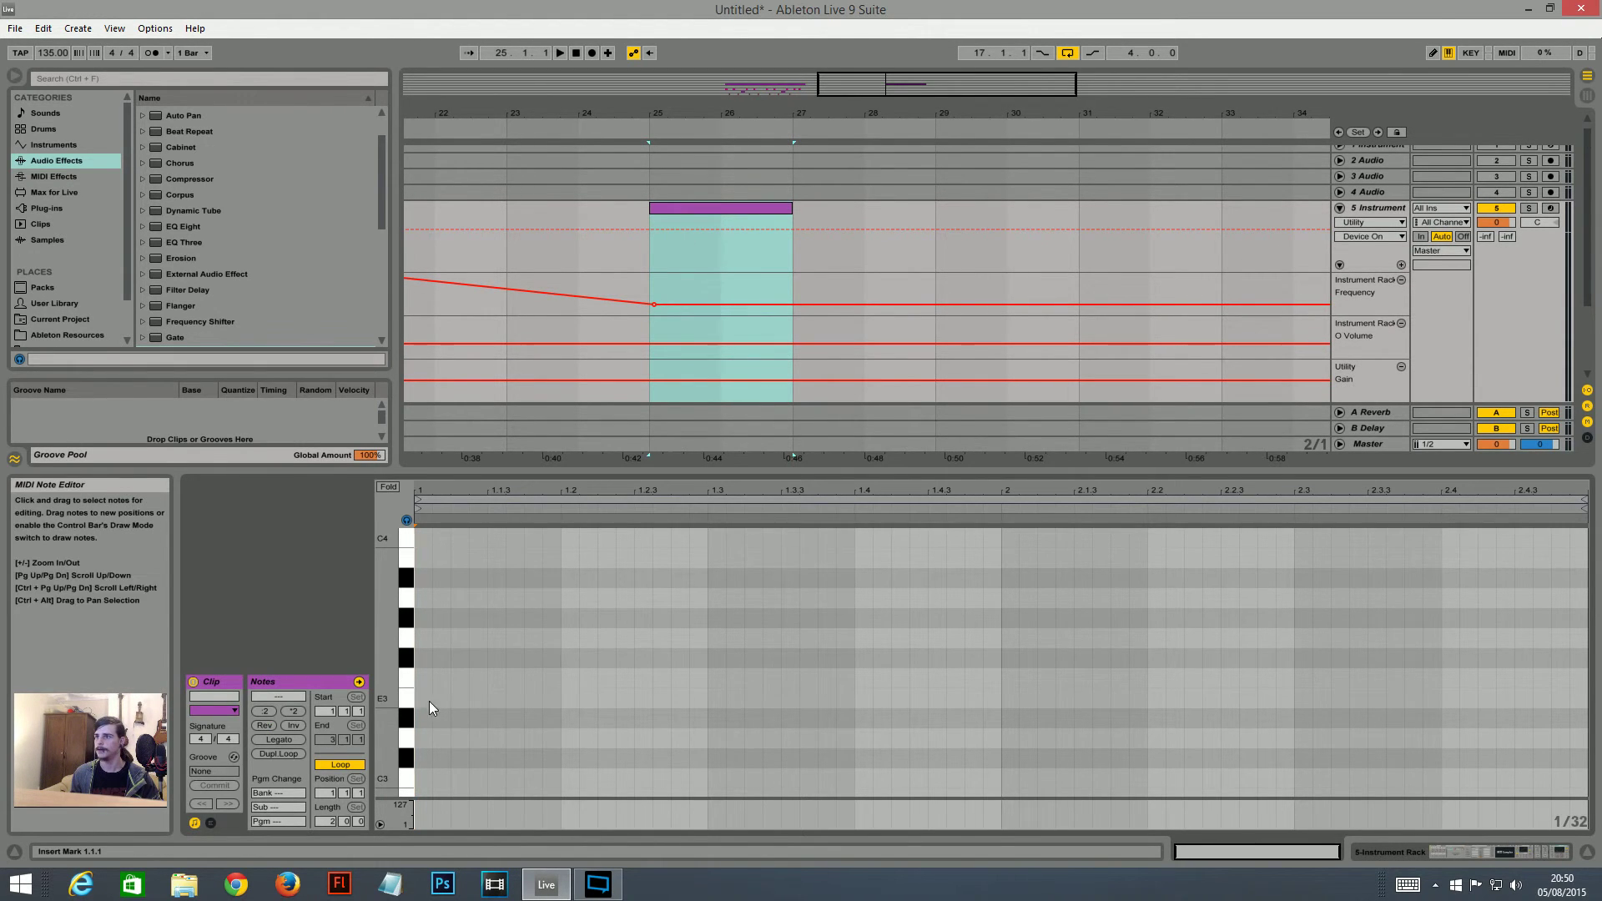
- Add a note spanning the clip's full two bars, transpose it down an octave to G0, and play it
left_click_drag(388, 758, 386, 449)
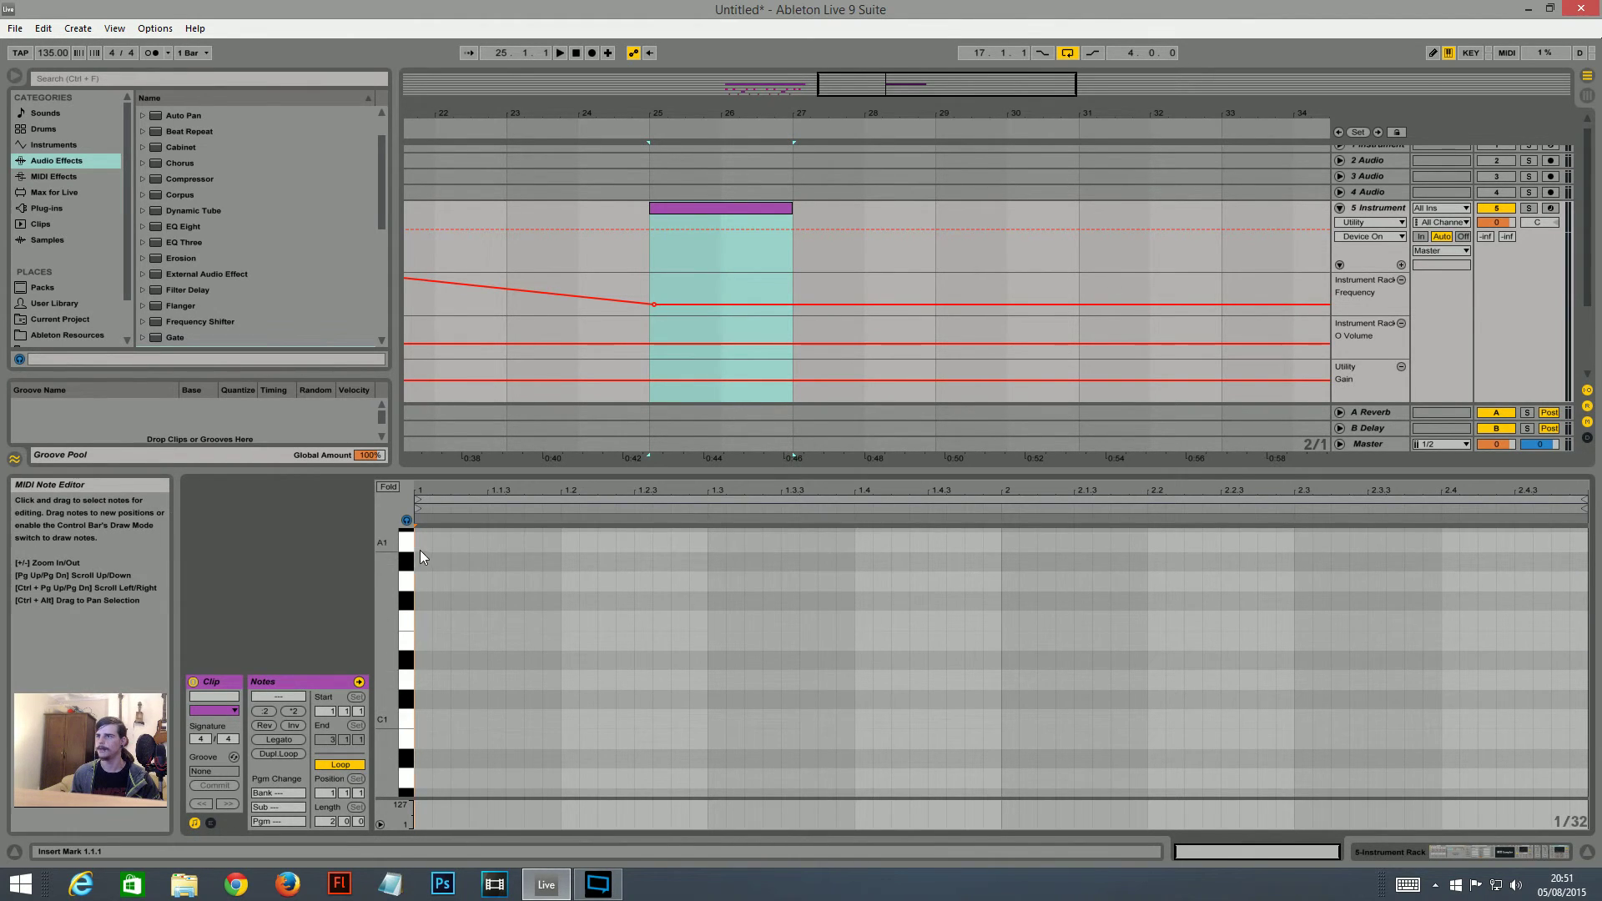
double_click(418, 586)
left_click_drag(429, 587, 1478, 587)
key("shift+Down")
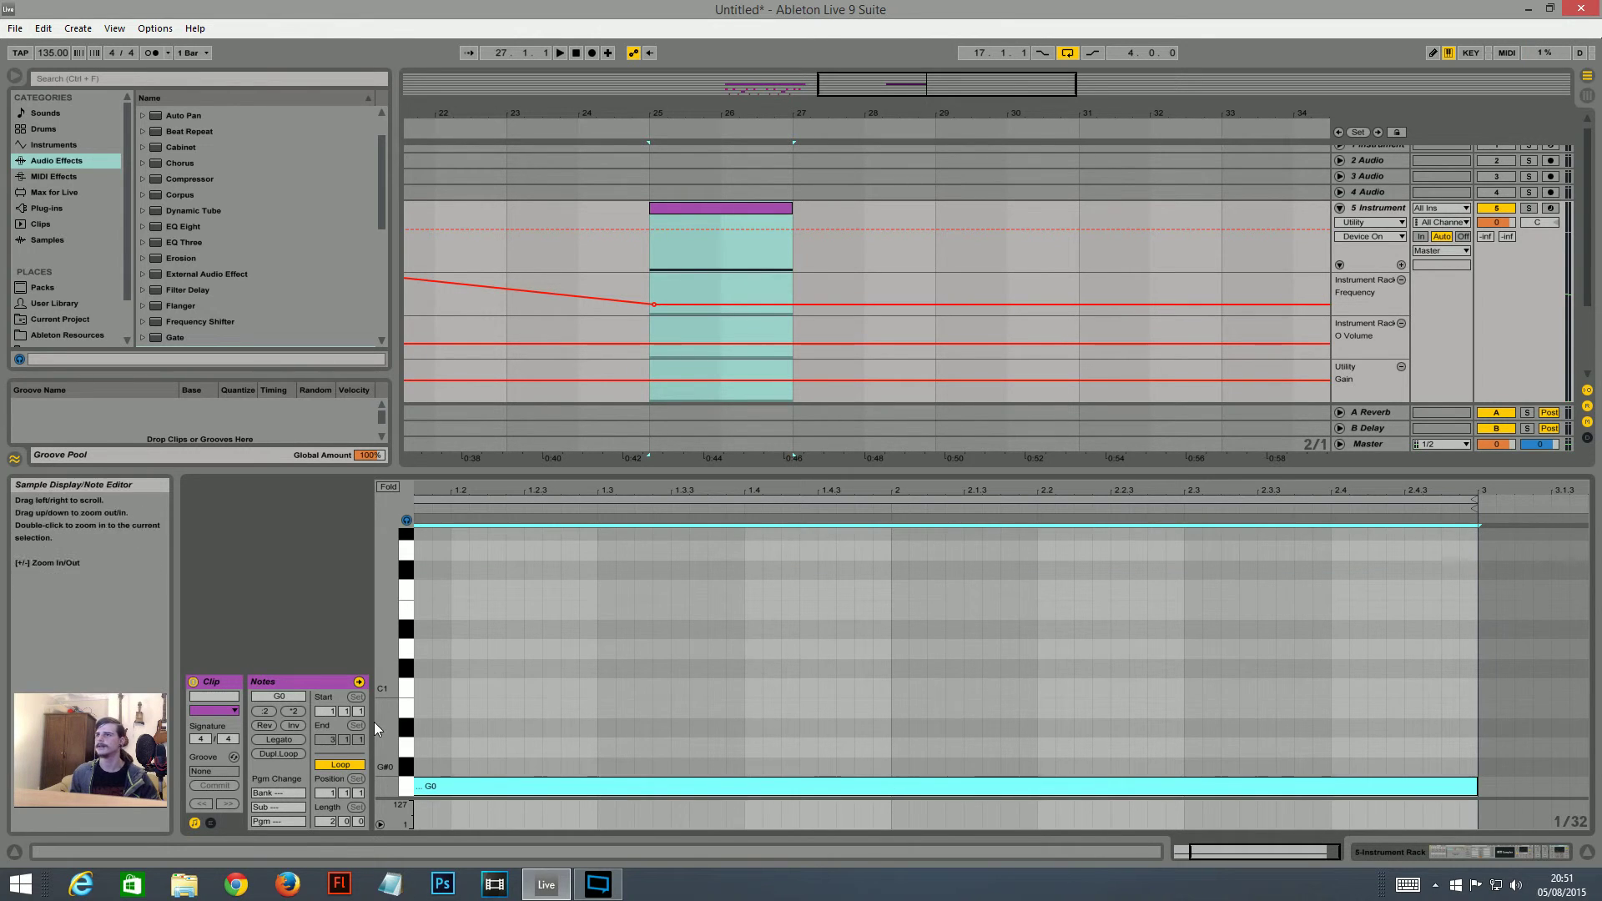
scroll(417, 723, "down", 3)
key("space")
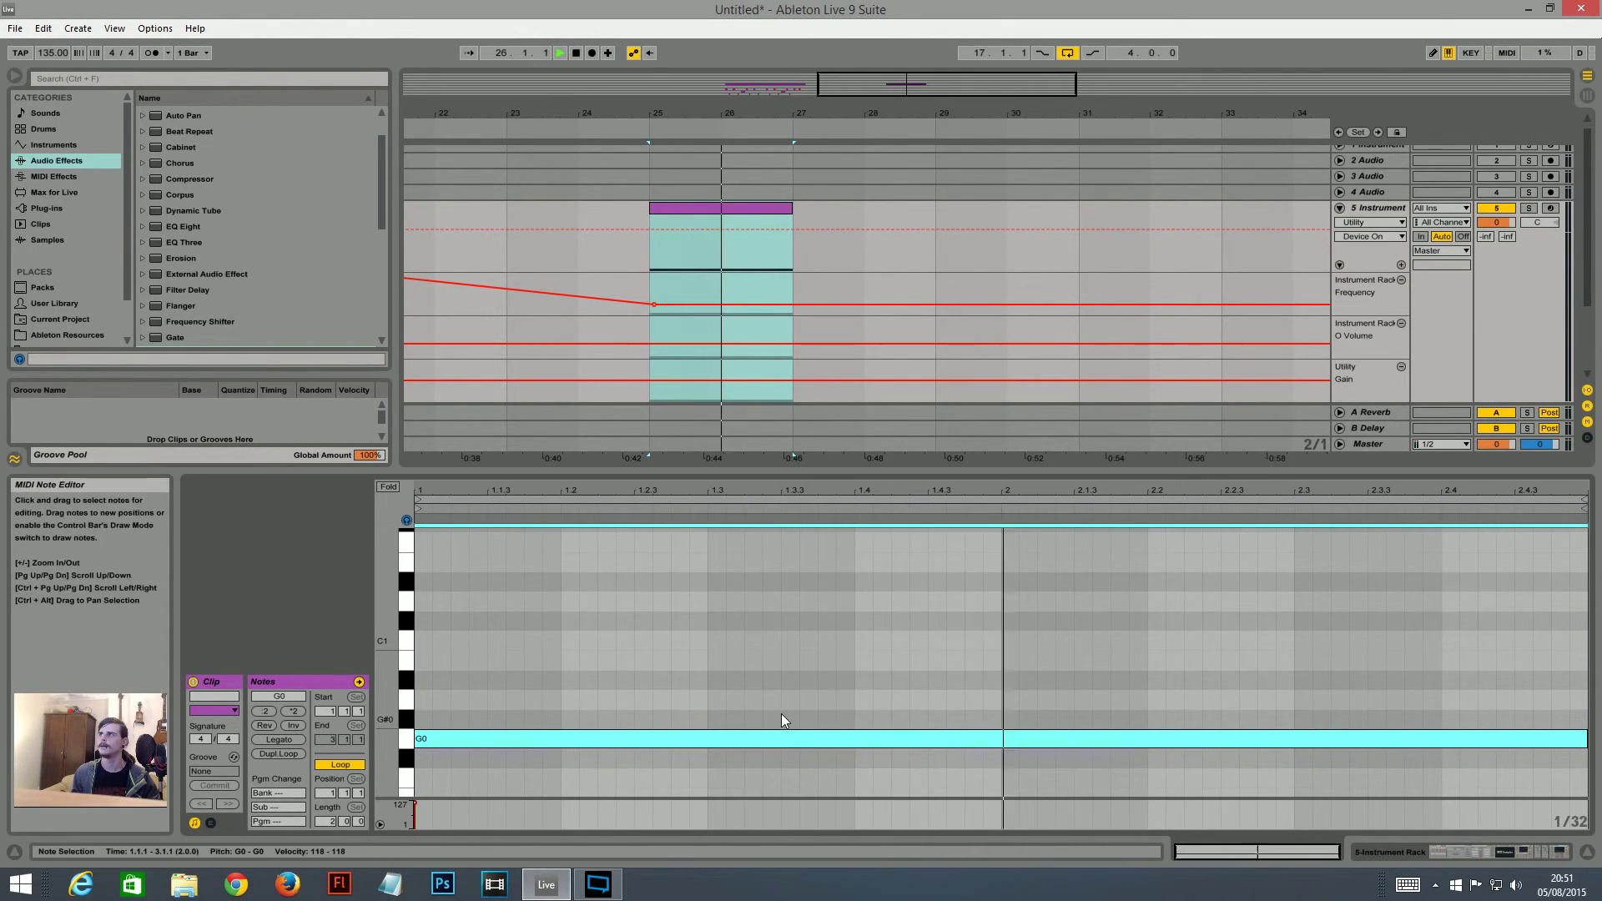
key("space")
- Set the G0 note's velocity to 1, replay the clip and show the bass track's devices
left_click(415, 804)
left_click_drag(416, 805, 415, 826)
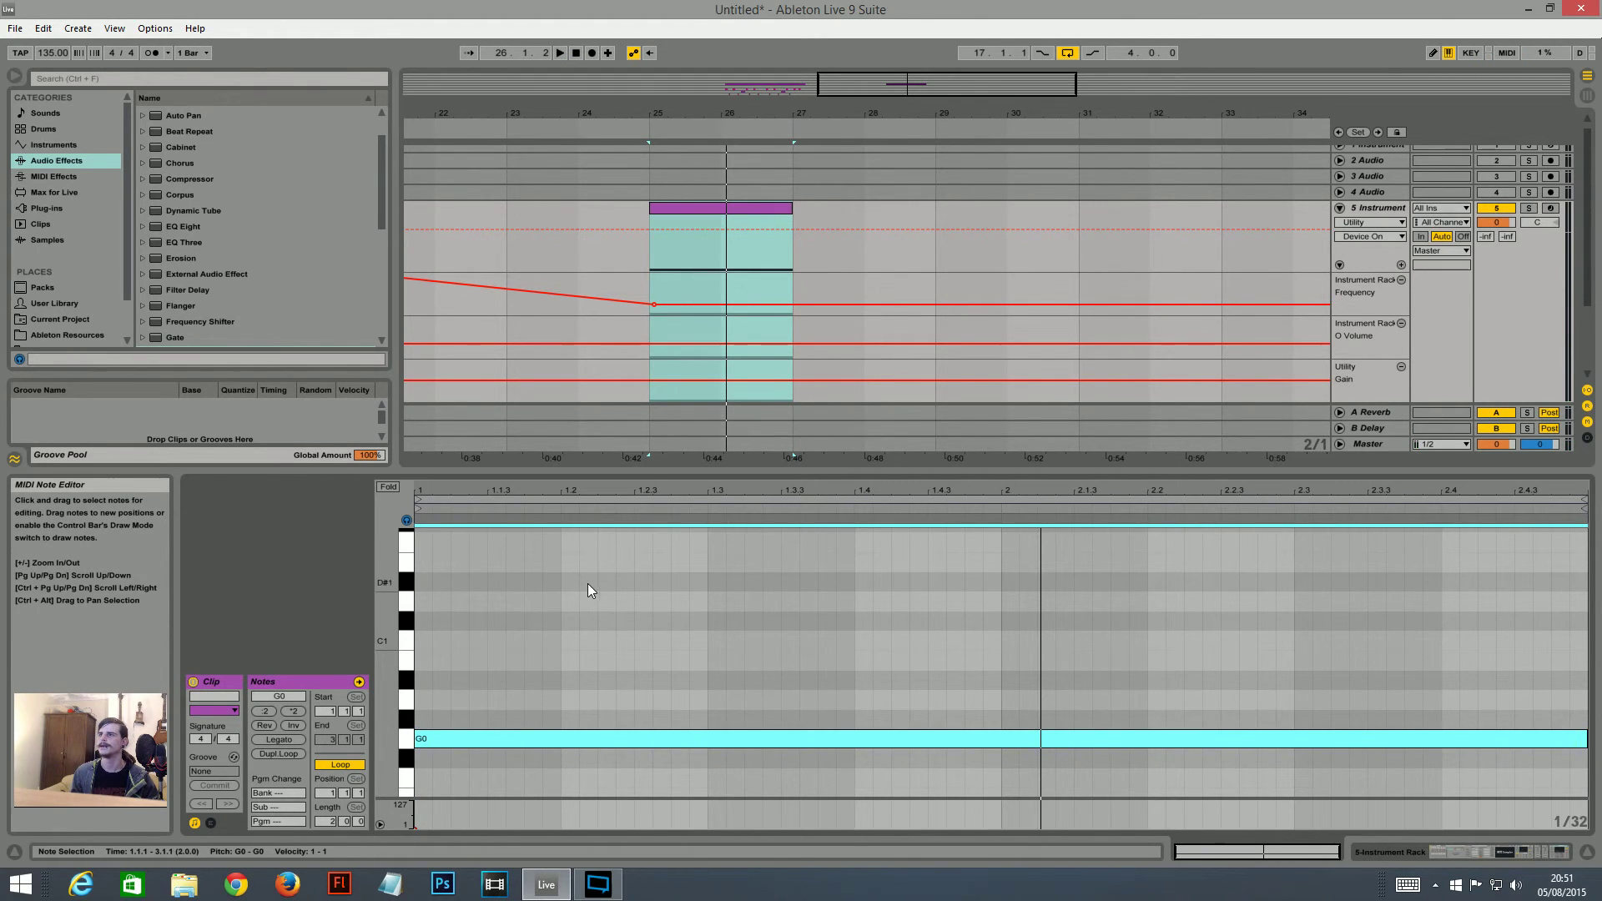
key("space")
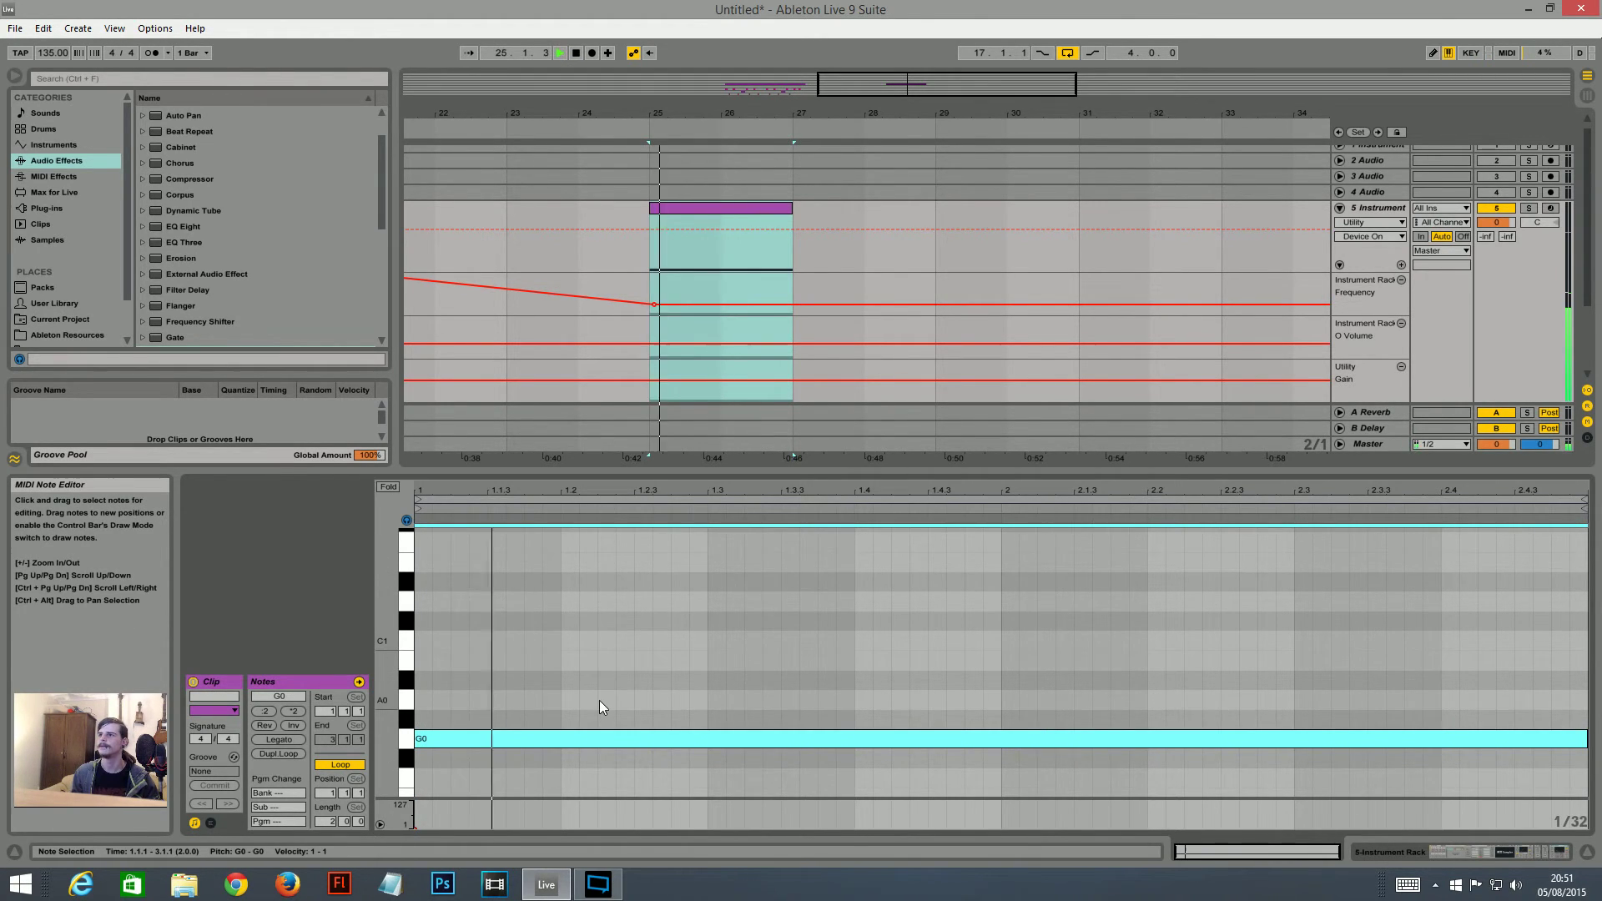
left_click(1473, 850)
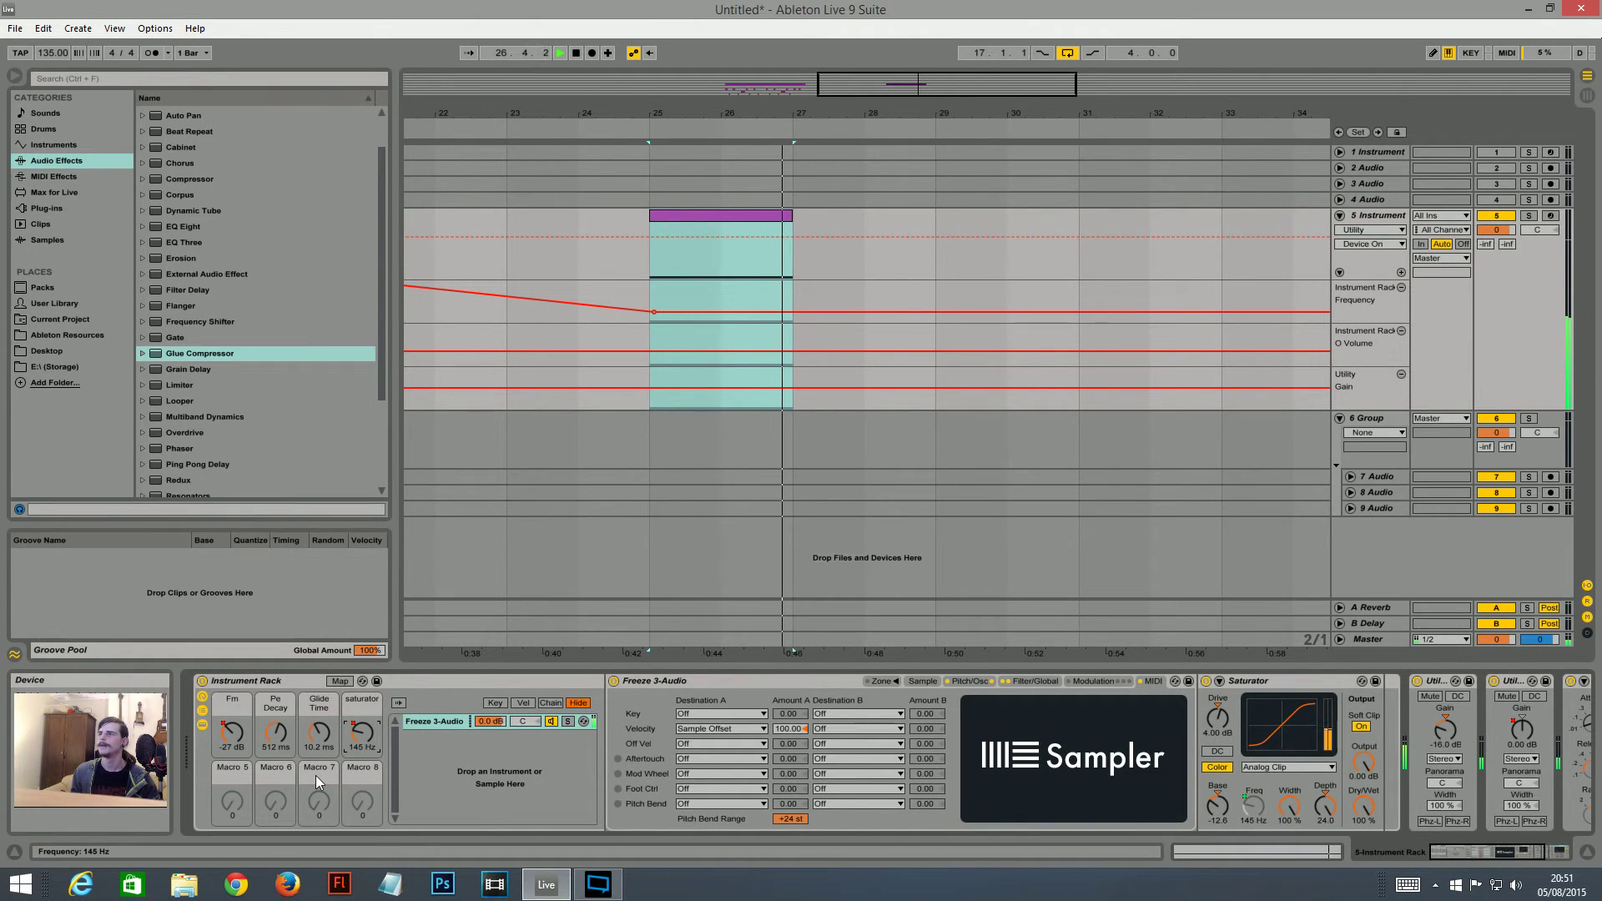
- Raise the saturator frequency automation to about 12.3 kHz across bars 25 to 27 and play the clip
key("space")
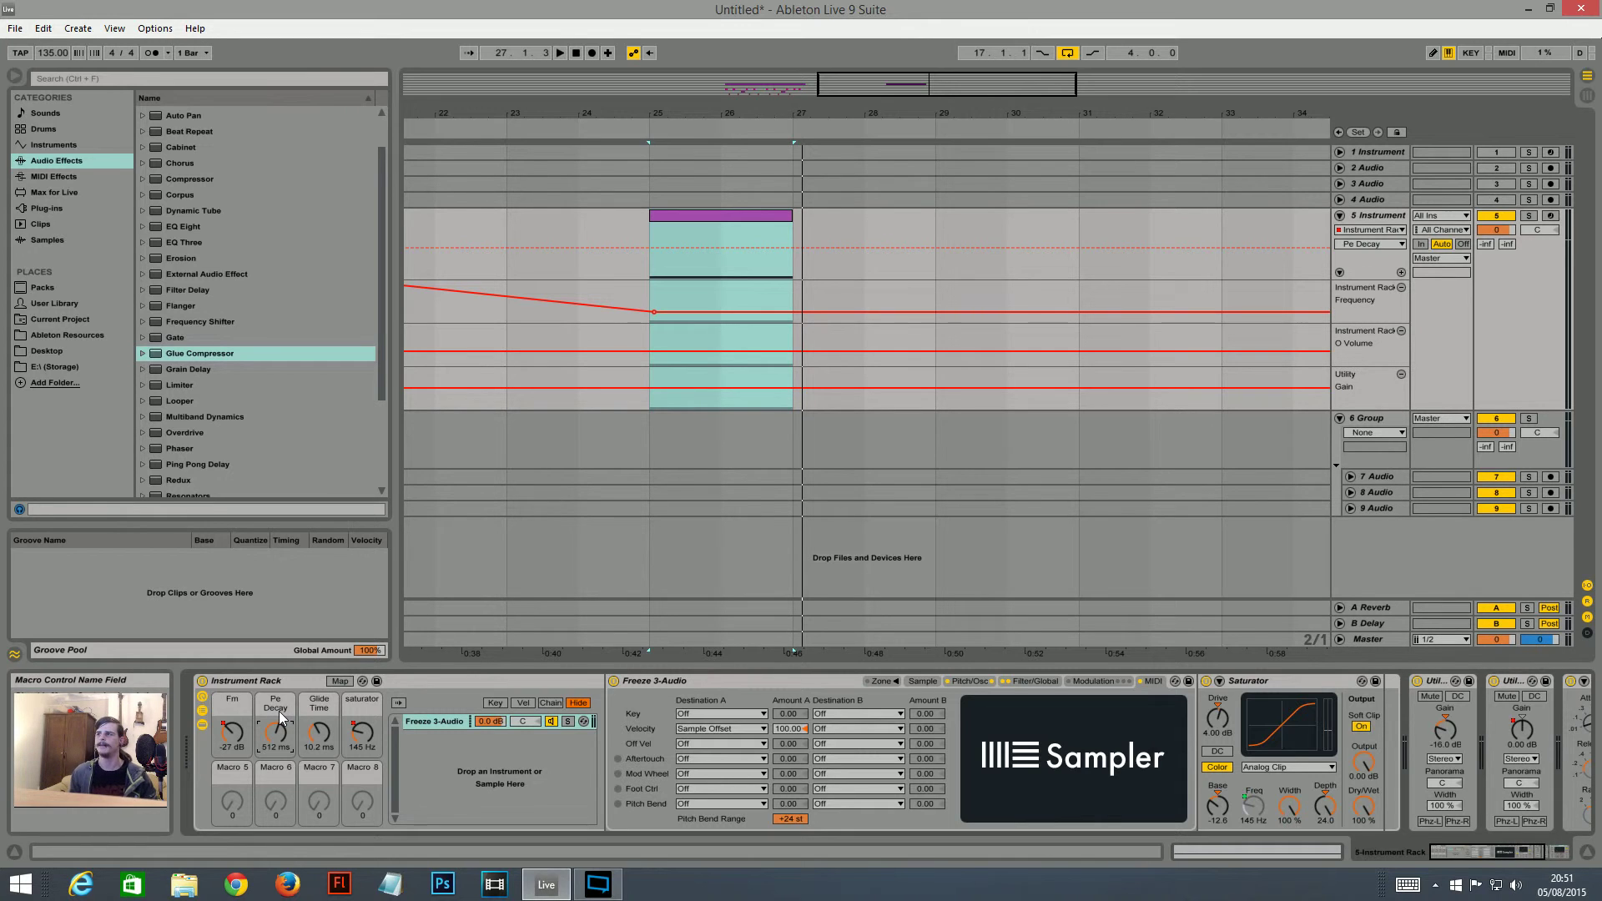
left_click(290, 751)
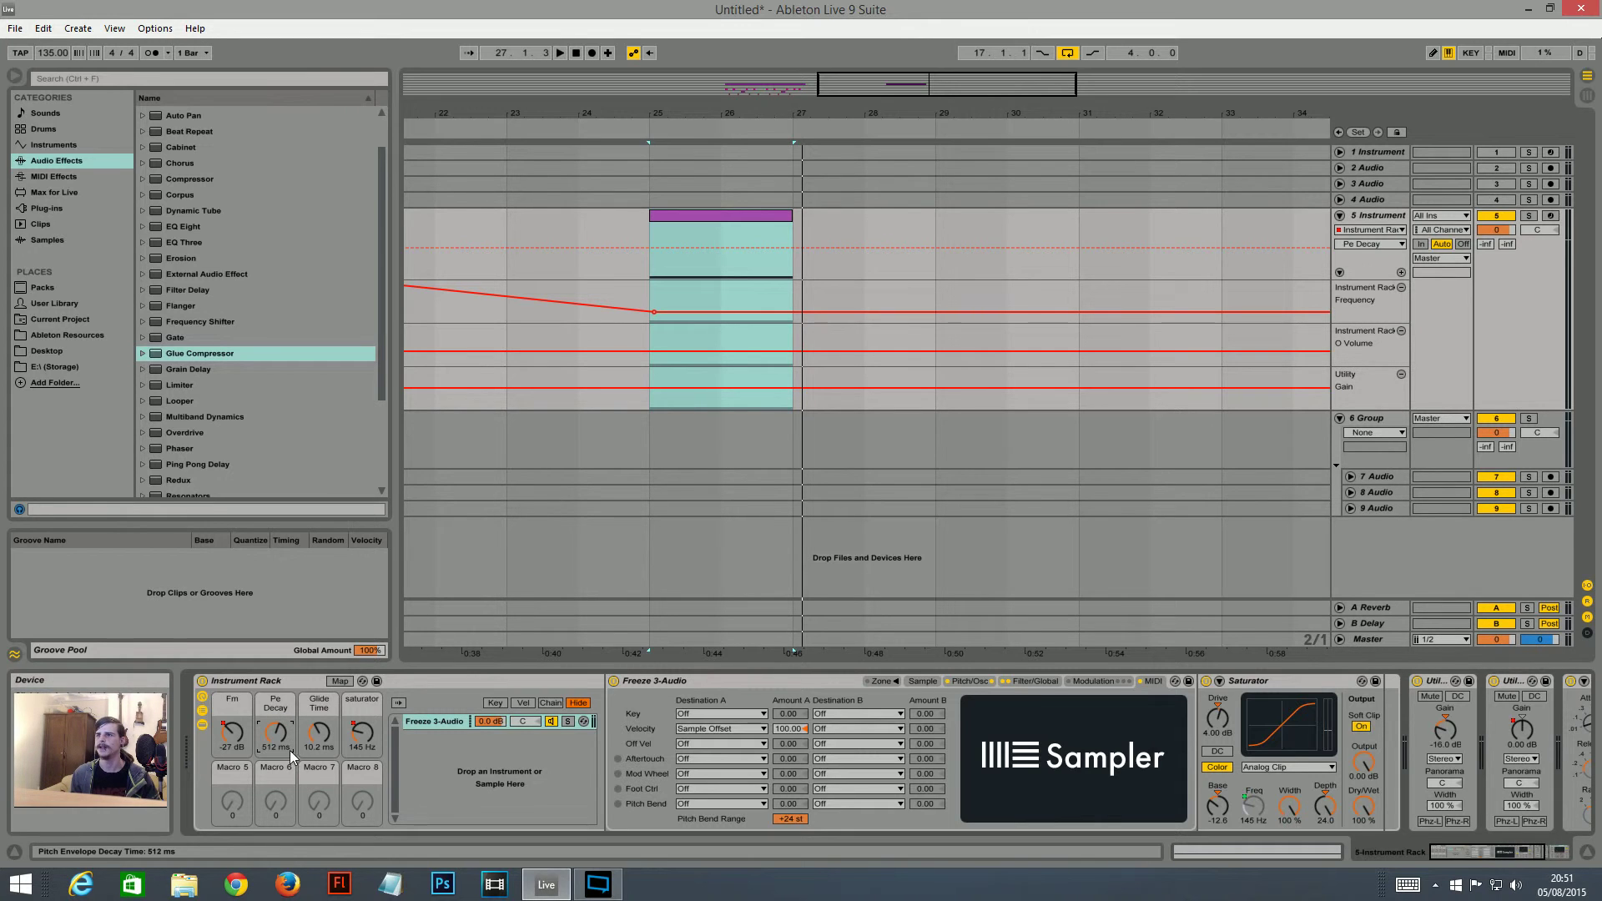
left_click(709, 313)
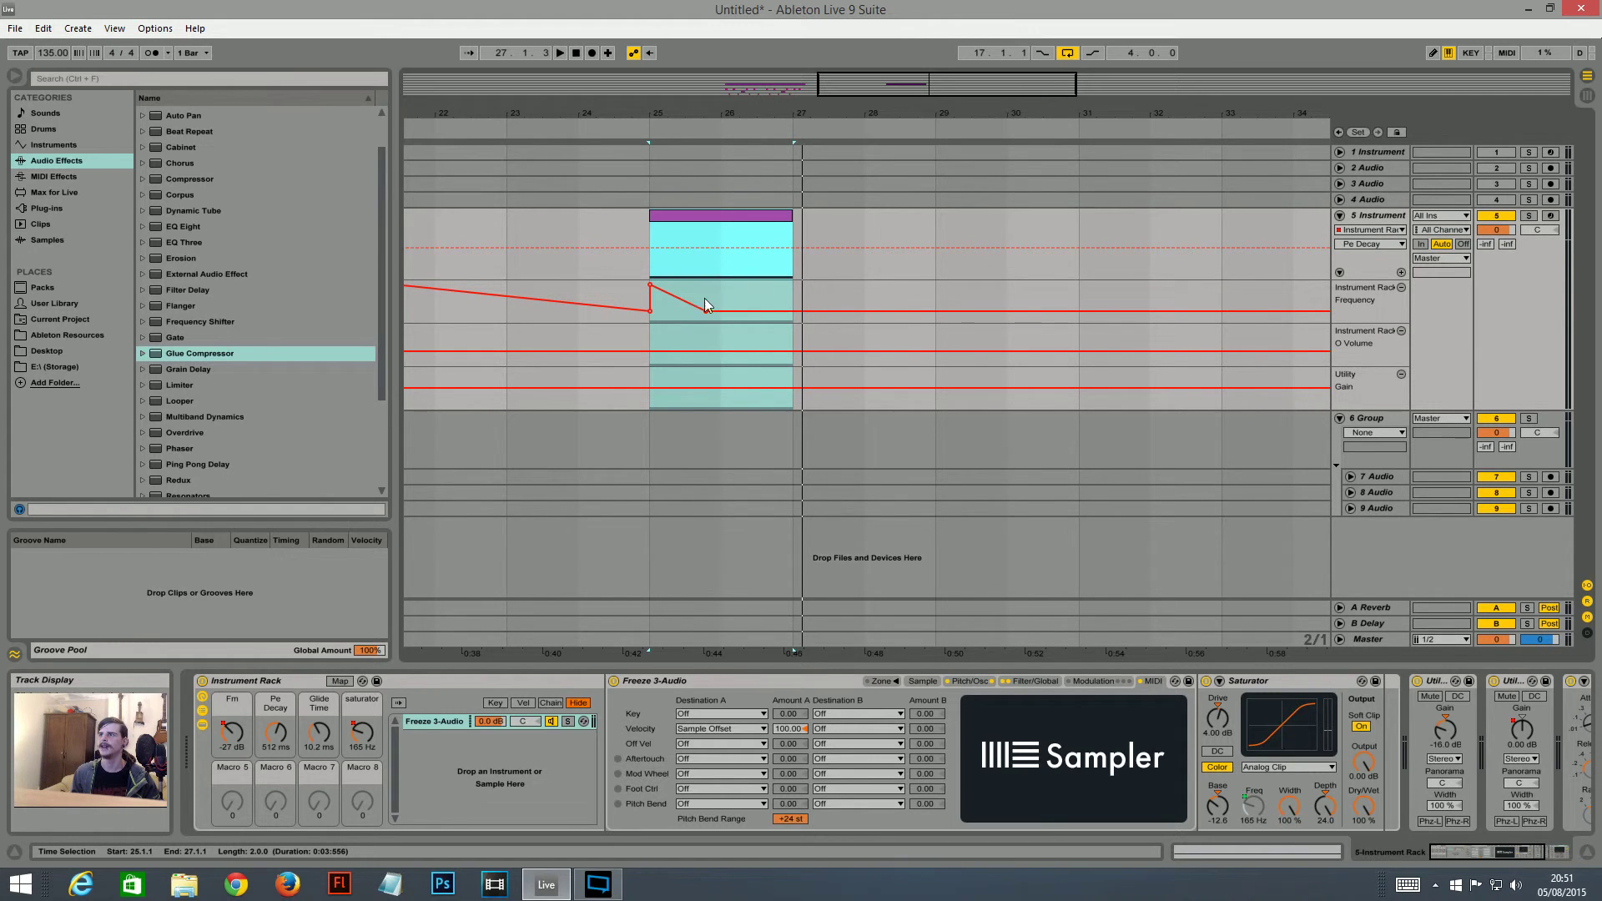
left_click_drag(703, 312, 794, 287)
left_click(712, 217)
key("space")
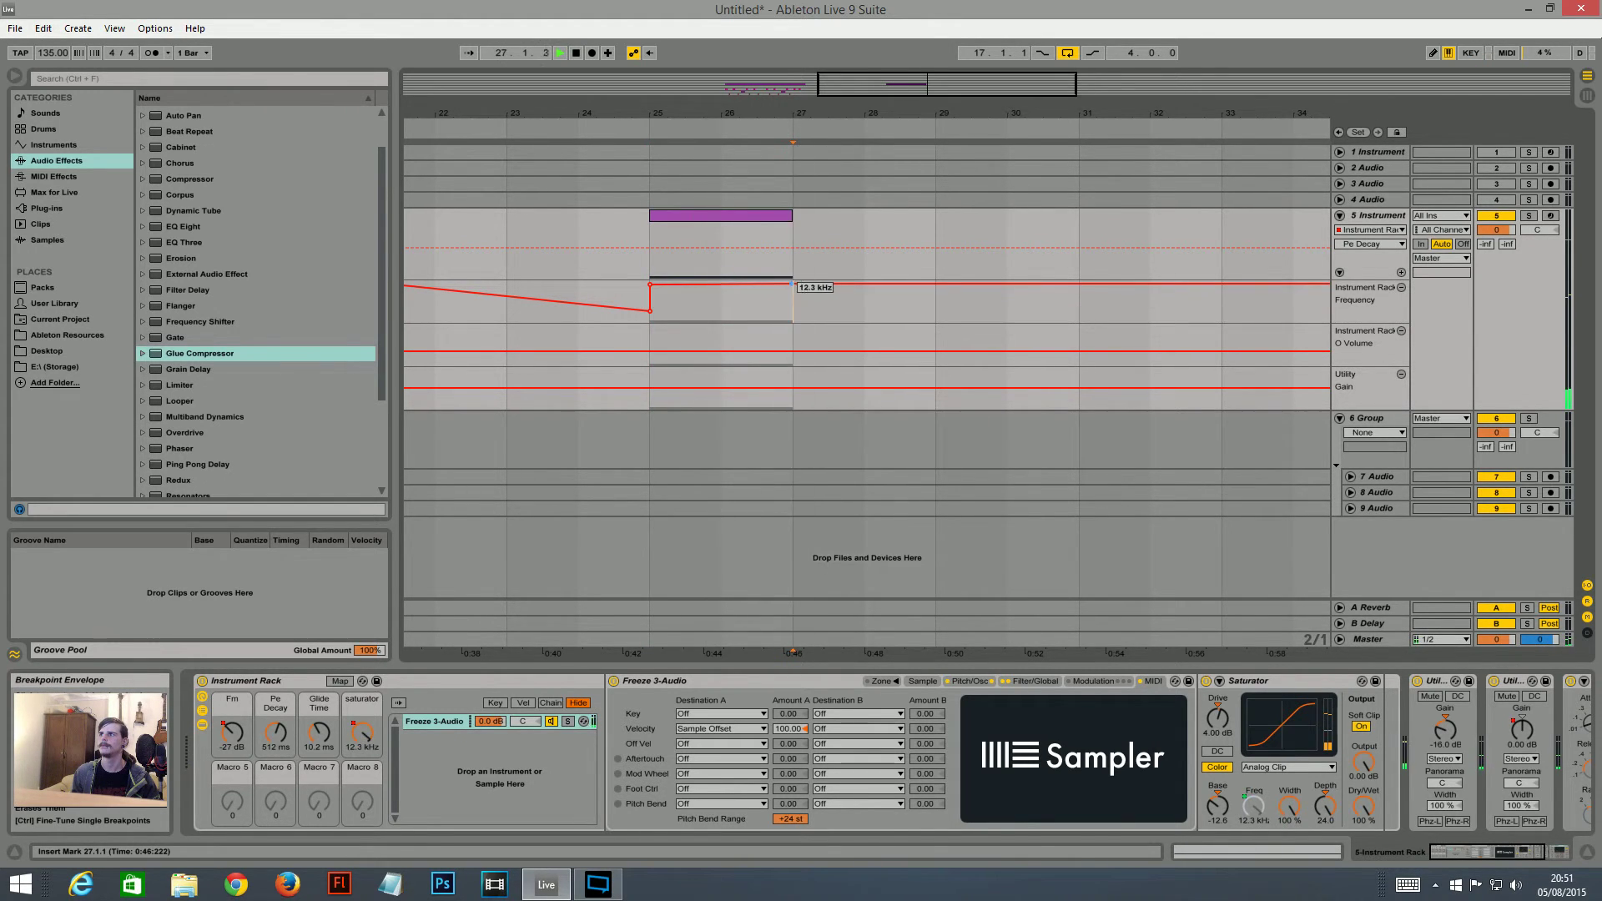
- Lower the frequency automation's end at bar 27 so it slopes down from bar 25, and replay the clip
left_click(694, 215)
left_click(686, 298)
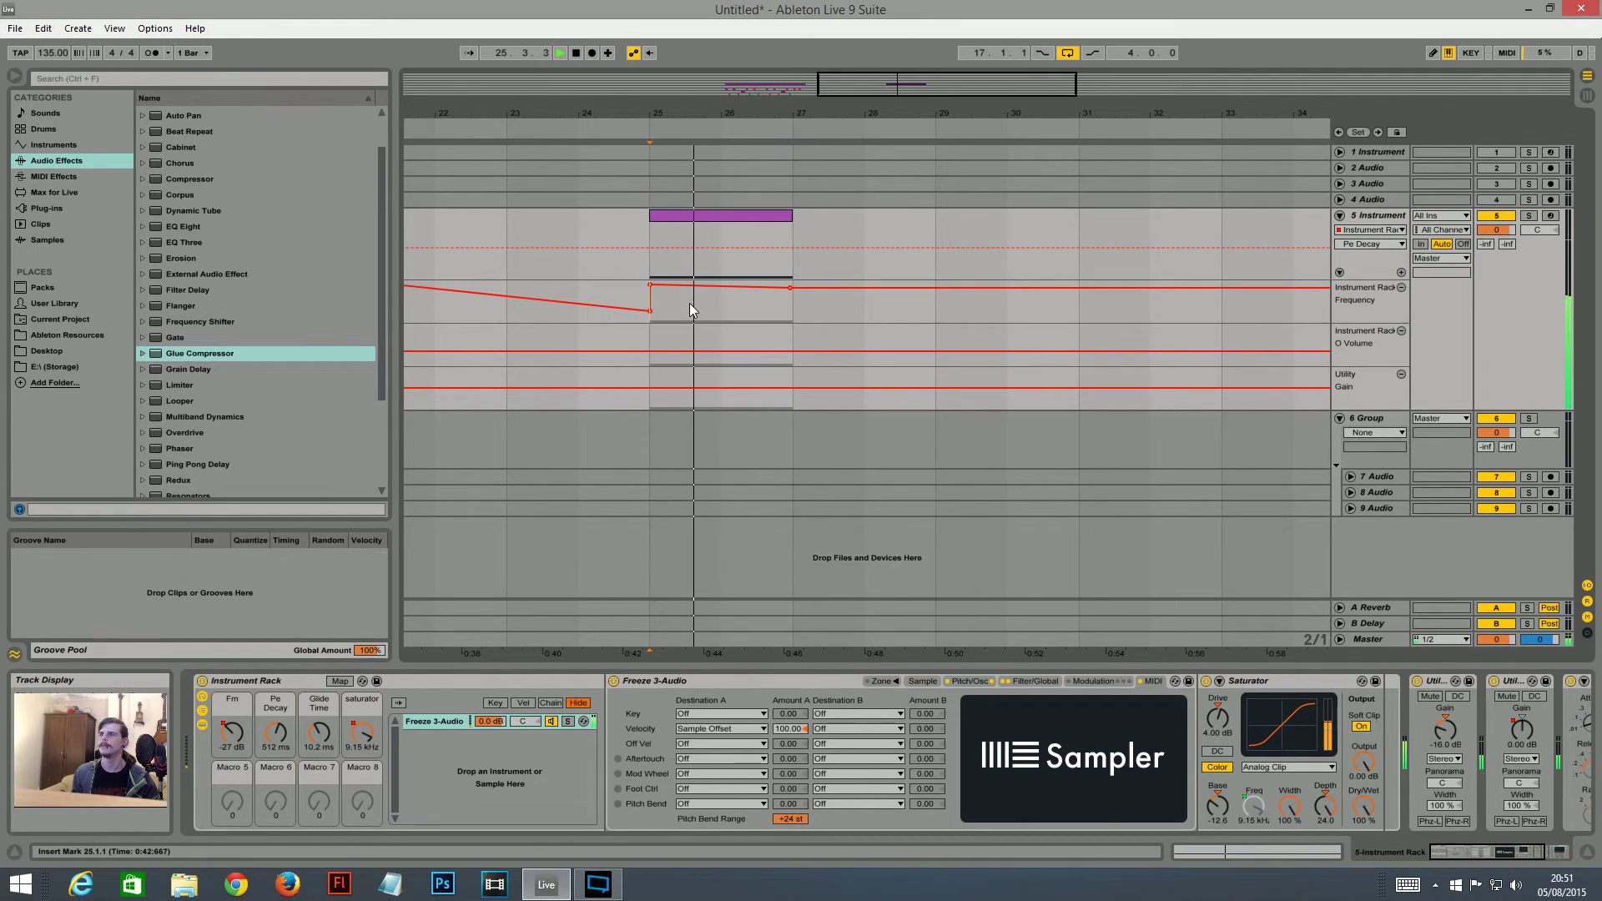
left_click_drag(703, 289, 790, 301)
key("space")
key("space")
key("space")
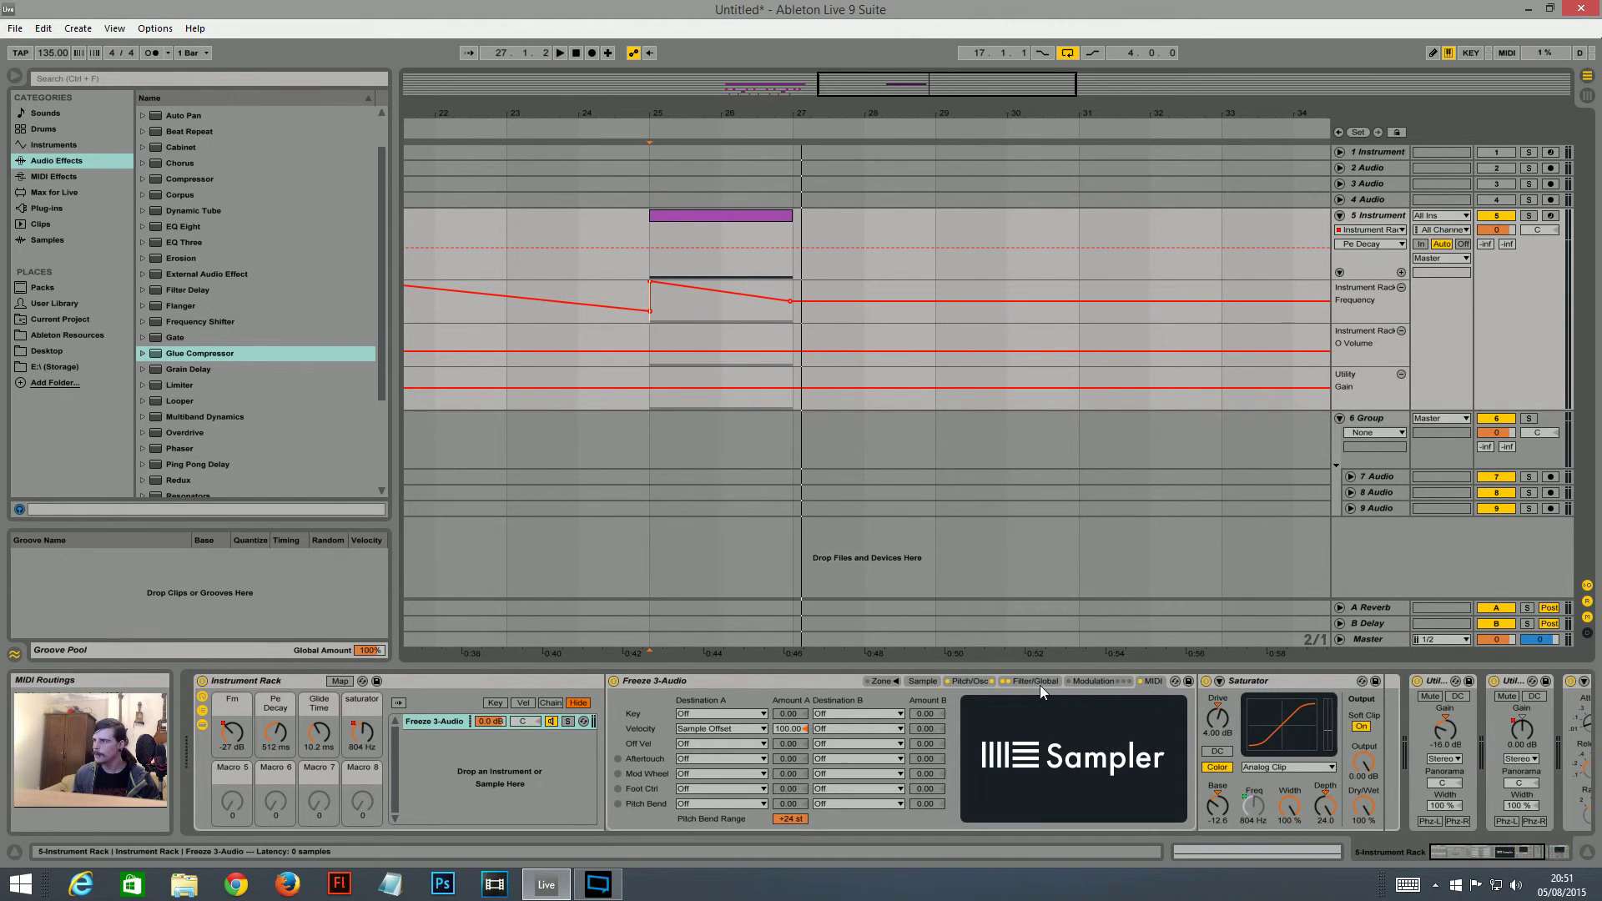
- Look through the Sampler's filter, pitch/oscillator and sample settings, and play the clip
left_click(1038, 683)
left_click(963, 684)
left_click(921, 683)
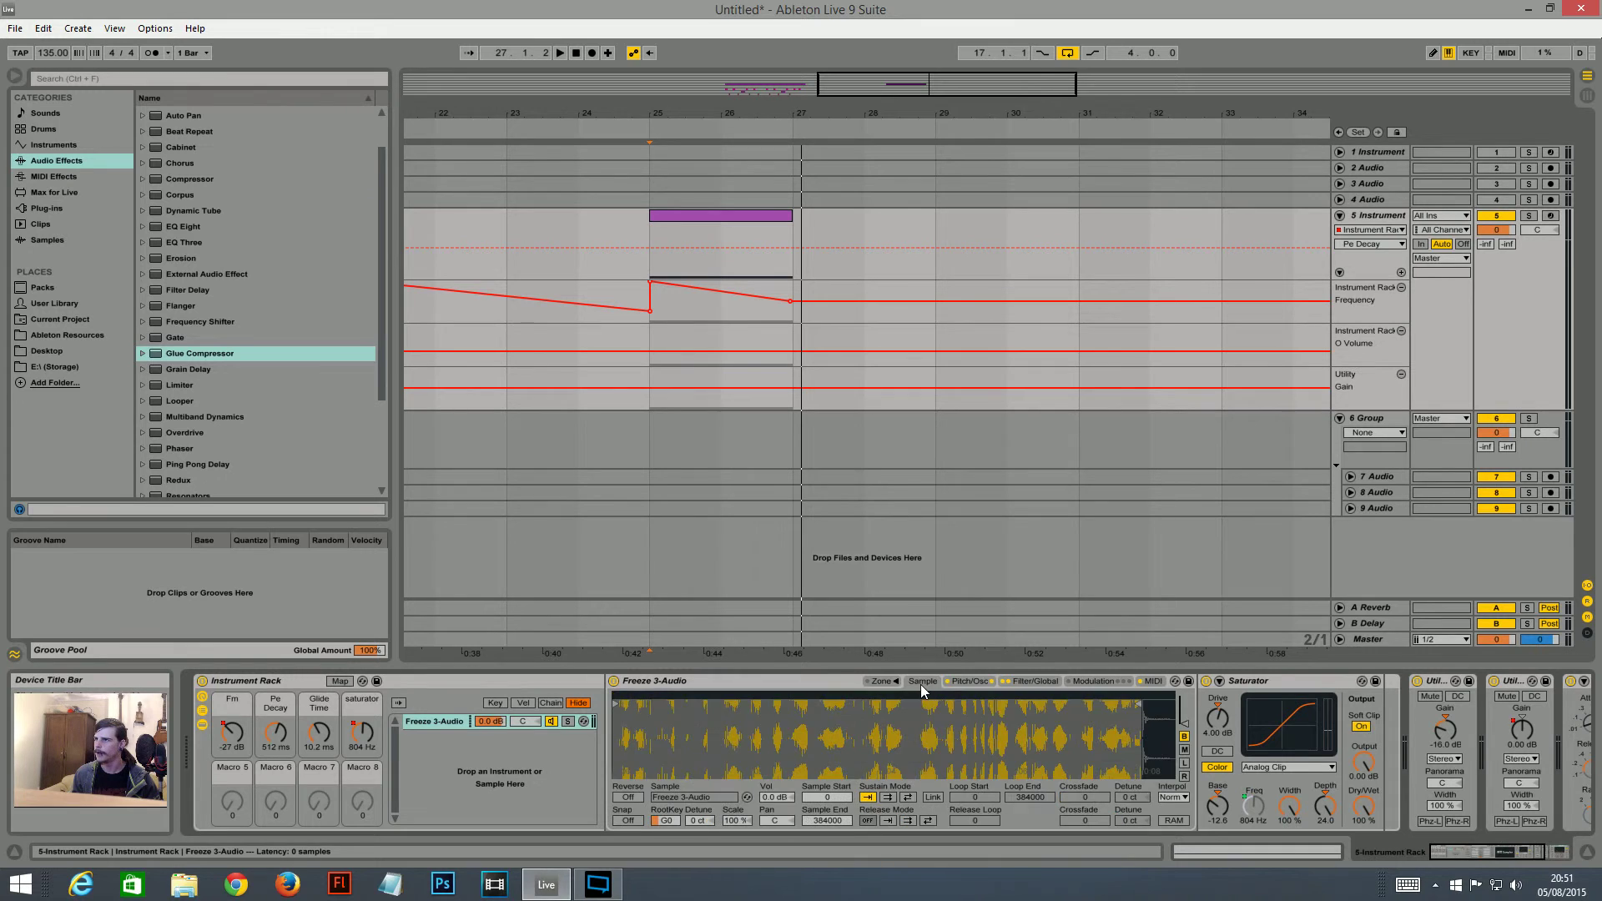
key("space")
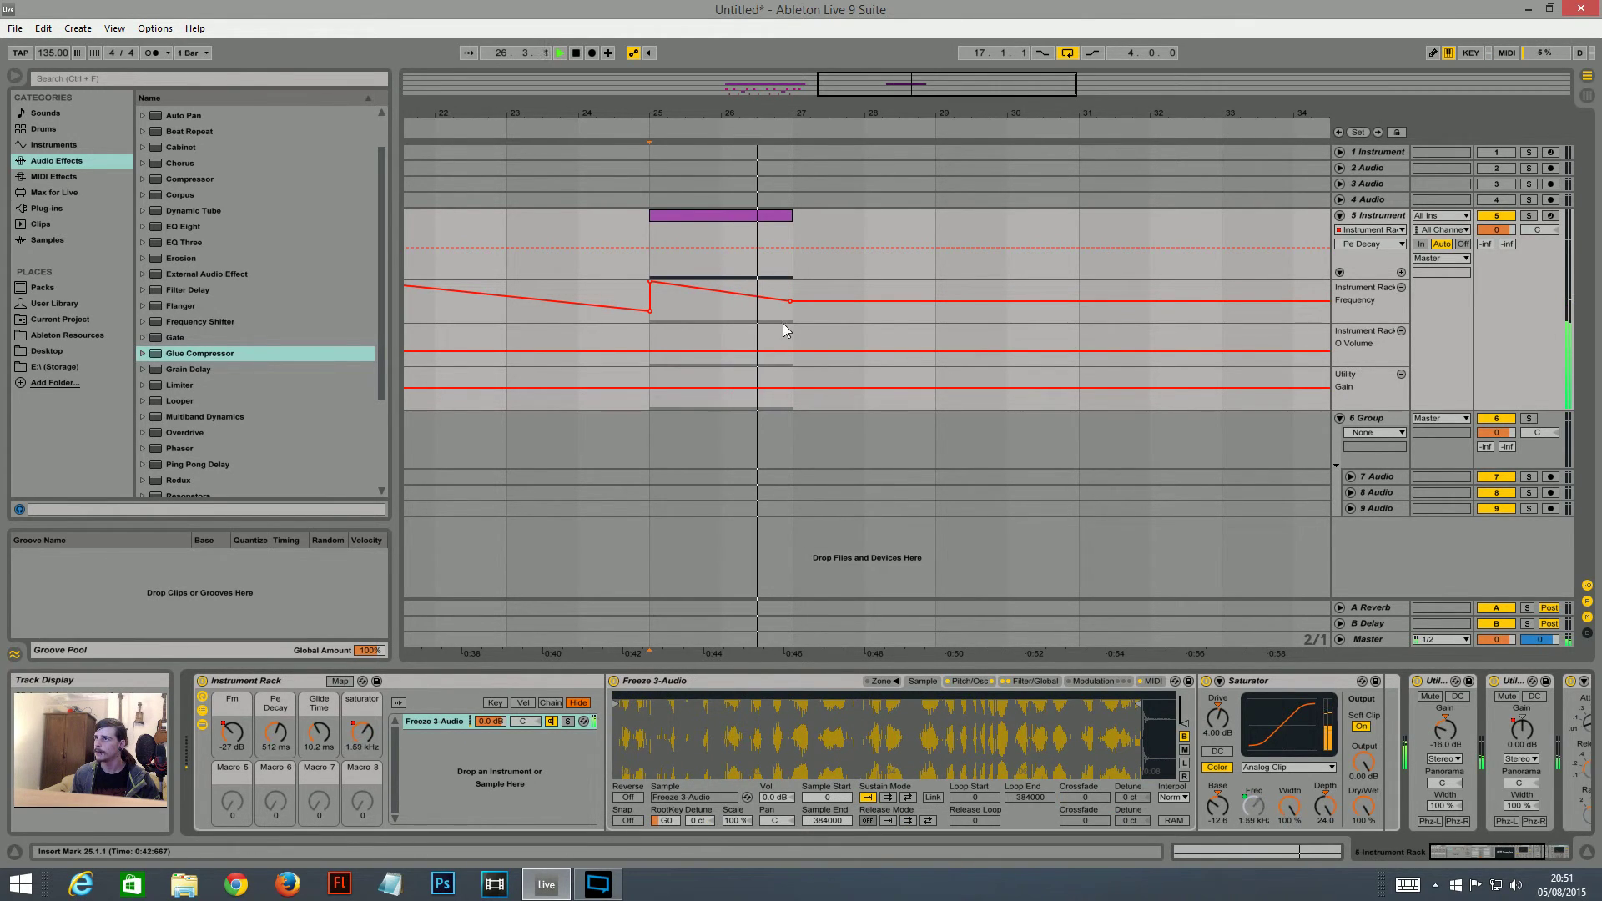
- Replay the clip with the frequency automation's bar 27 breakpoint removed, and delete the raised breakpoint at bar 25
left_click(790, 301)
left_click(1003, 683)
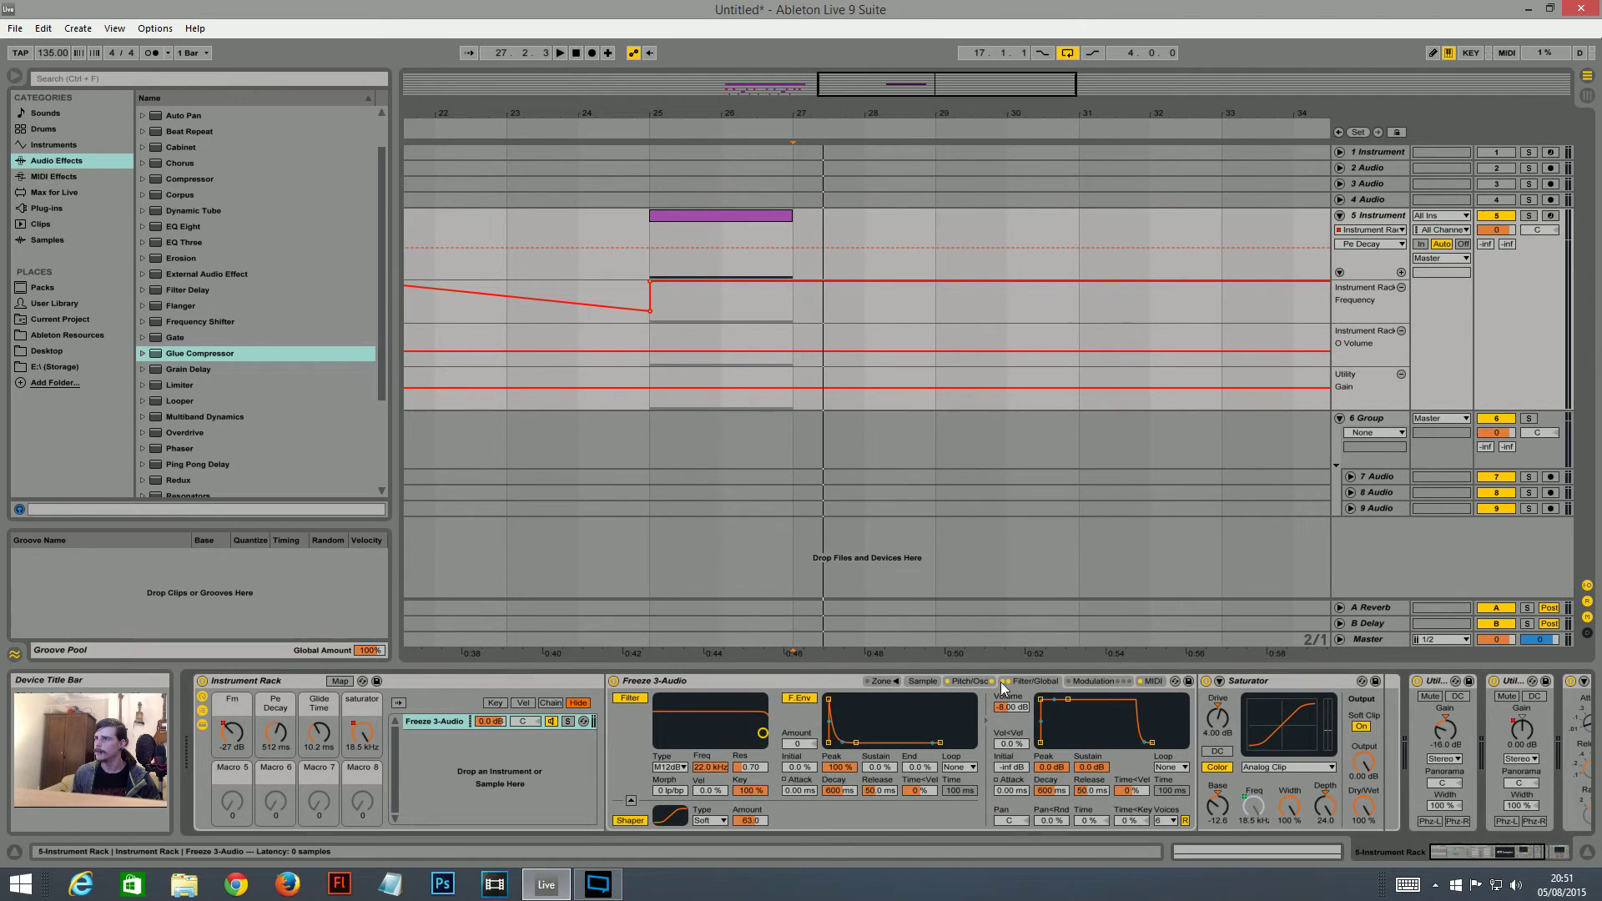
left_click(962, 683)
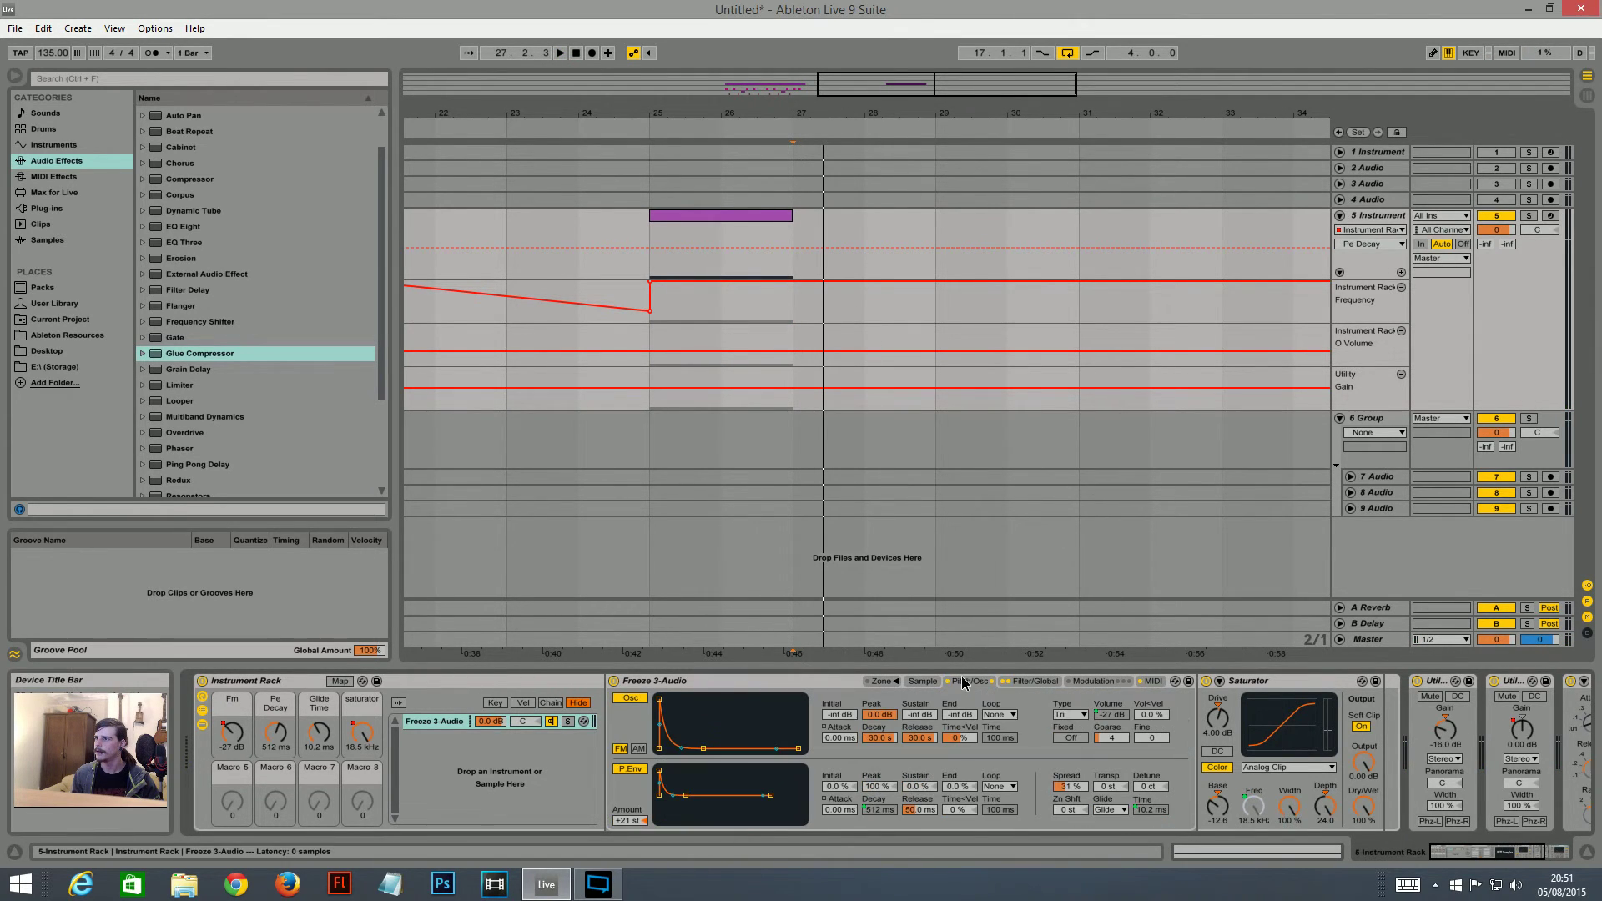
key("space")
key("space")
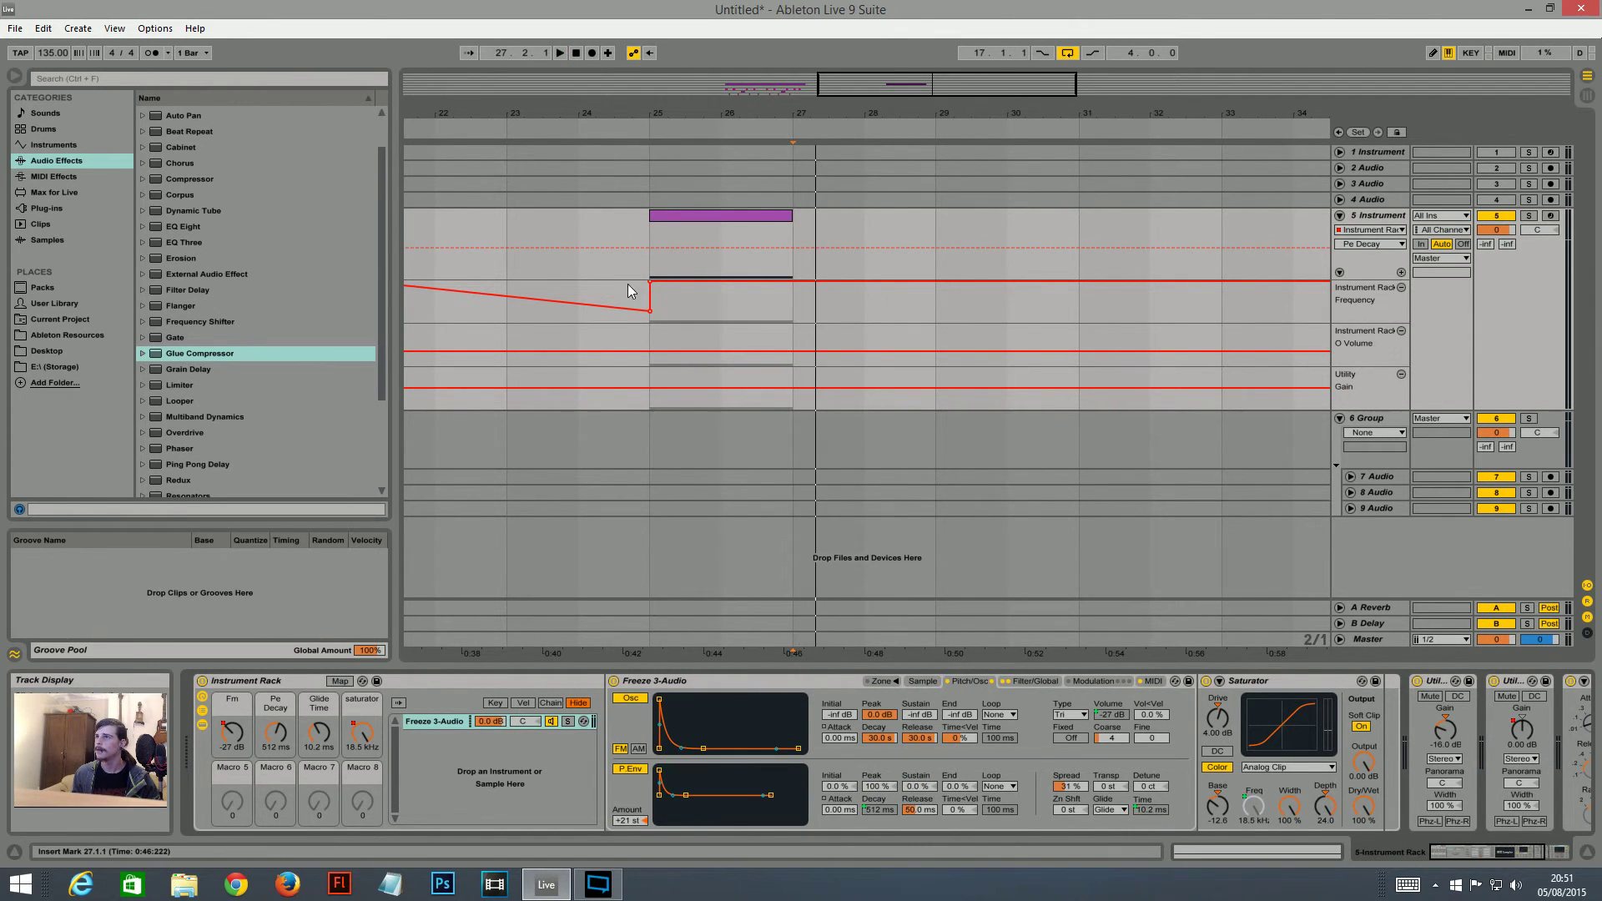
left_click(642, 324)
key("space")
key("space")
key("space")
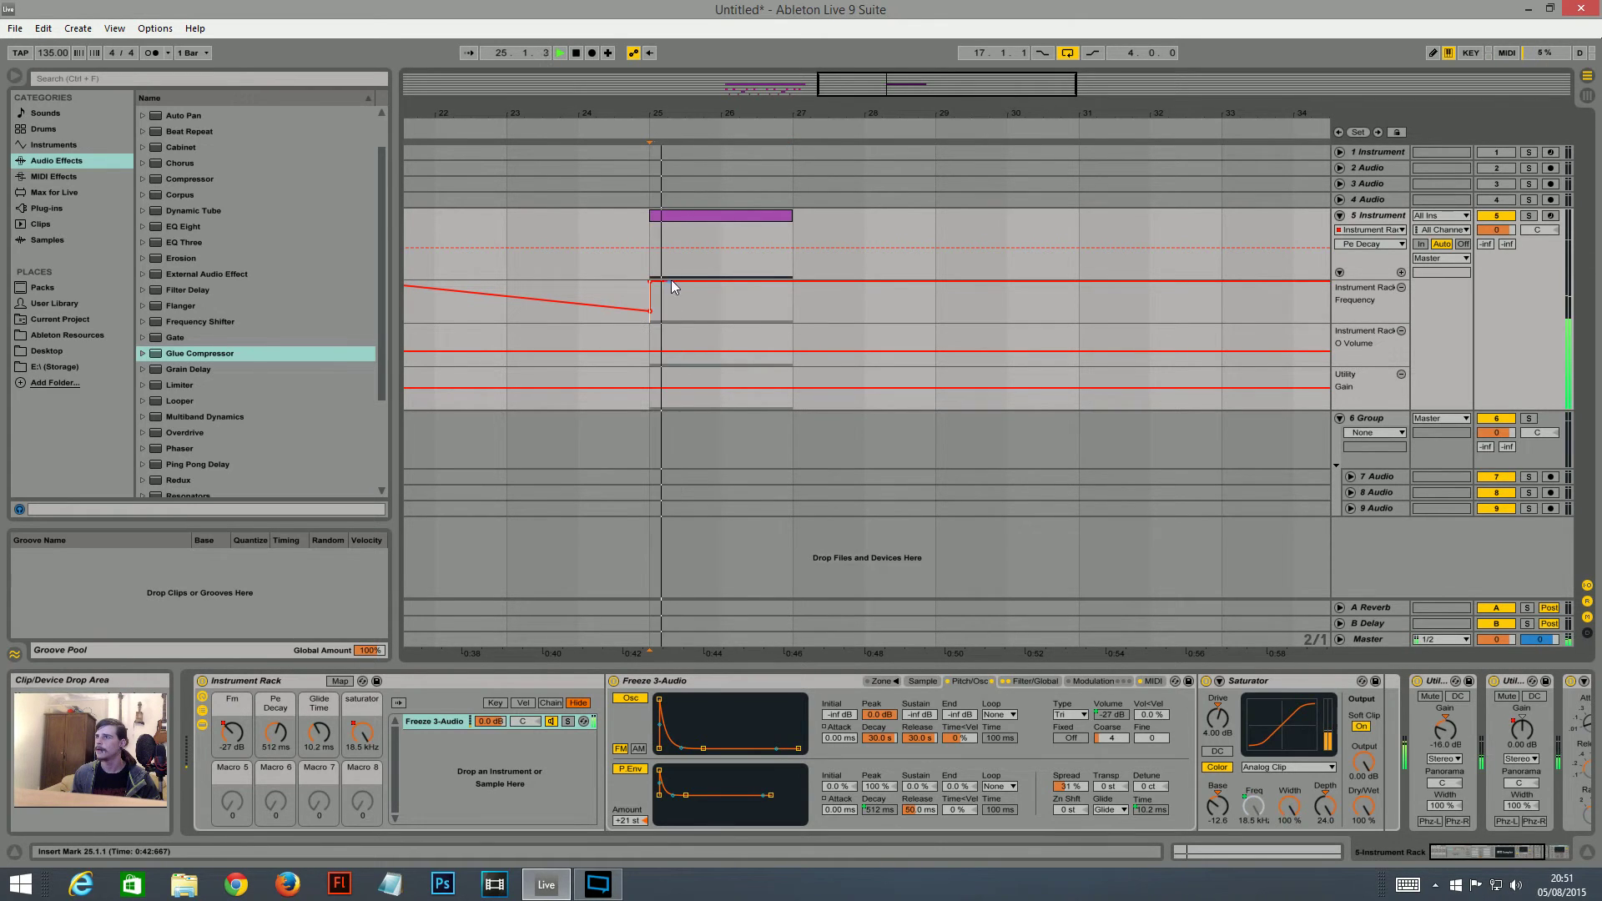
key("space")
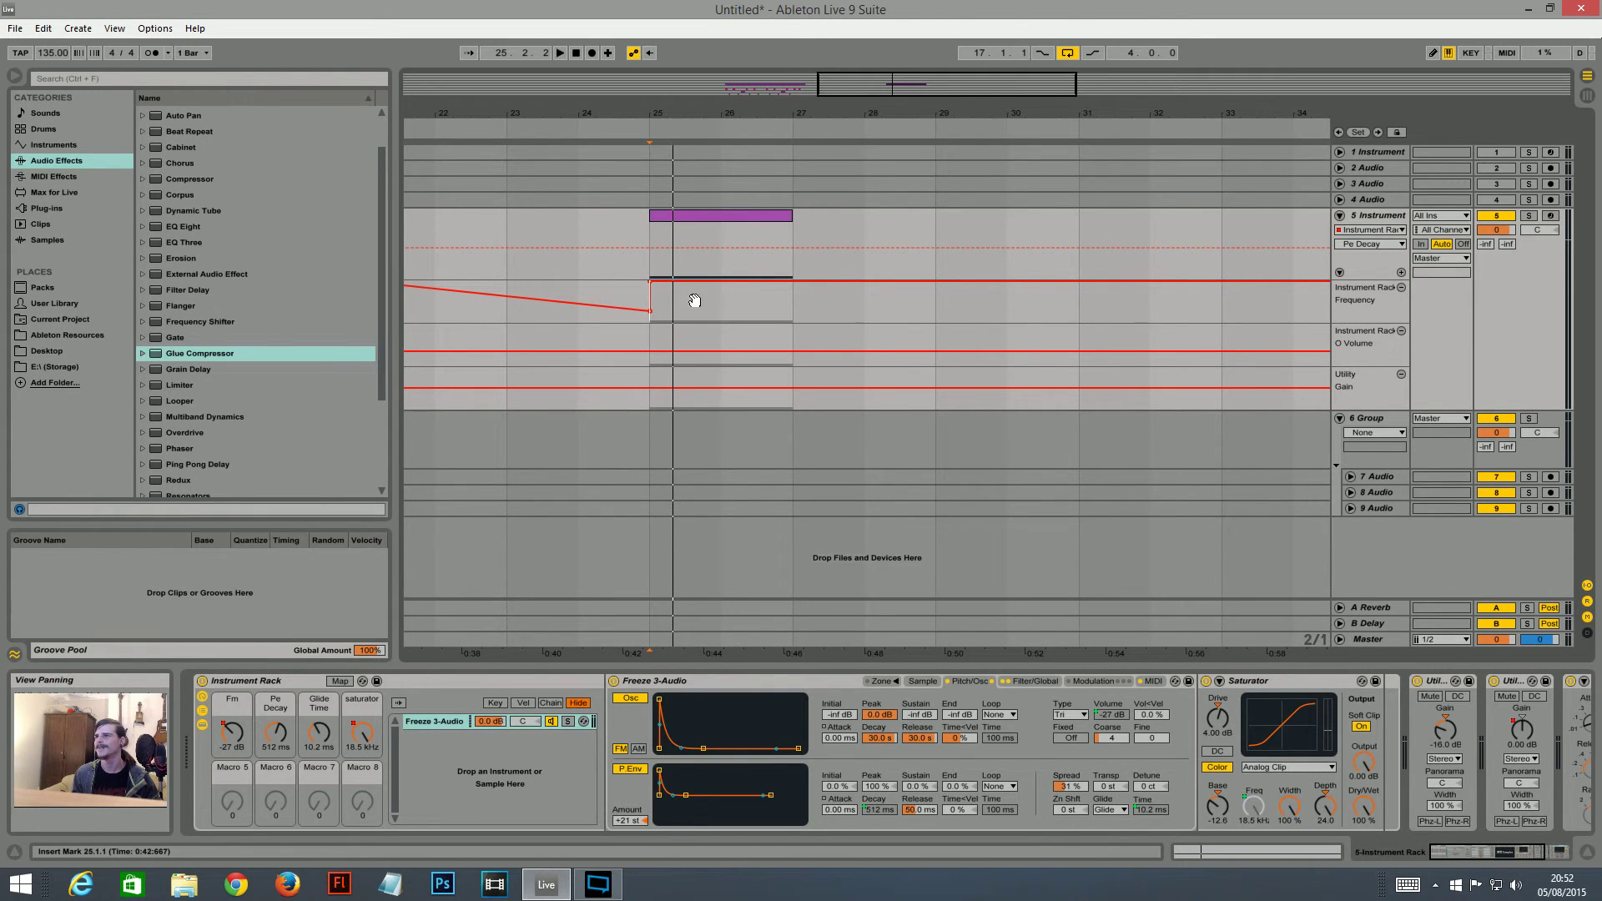
left_click(651, 288)
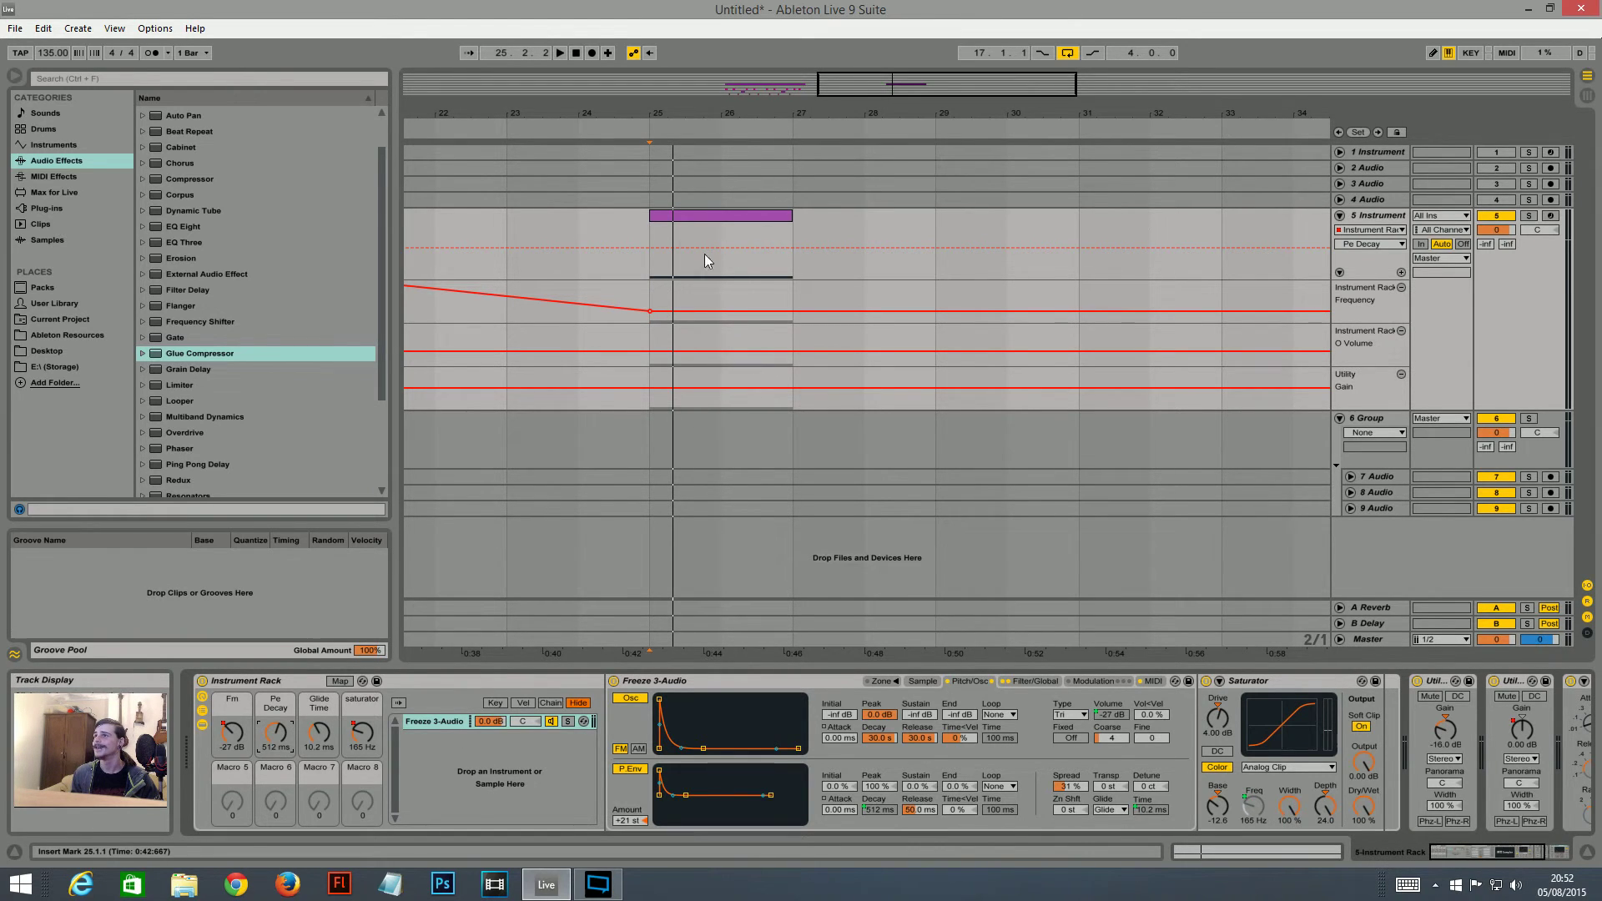
- Raise the Pe Decay automation to 60.0 s at bar 25, slope it down to bar 27, and play the clip
left_click_drag(683, 267, 755, 224)
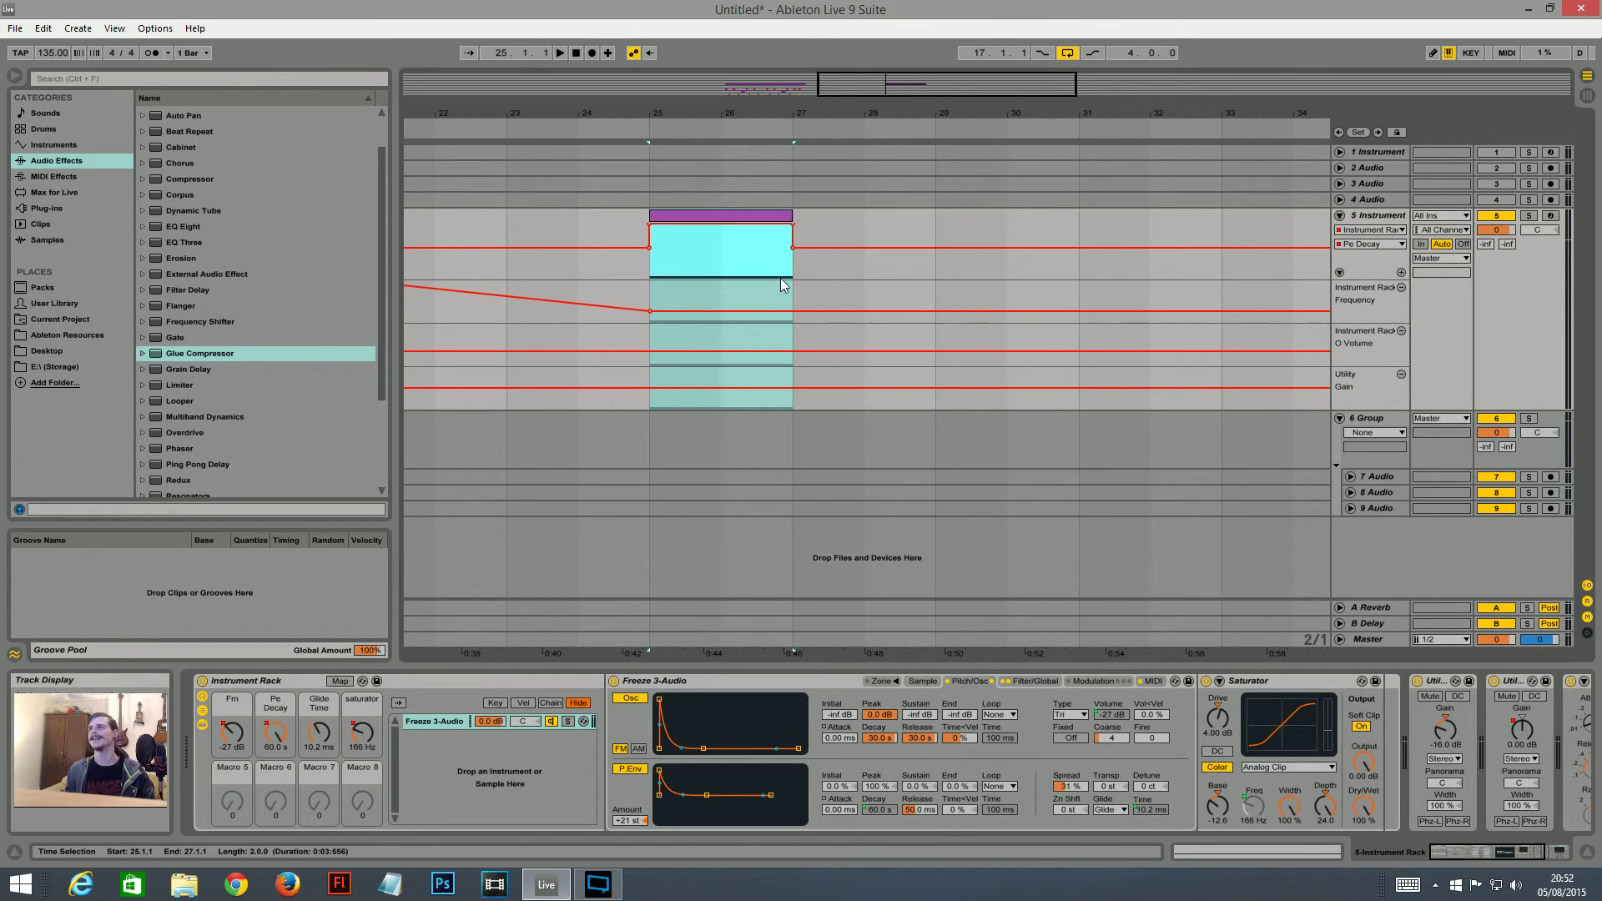
left_click(792, 227)
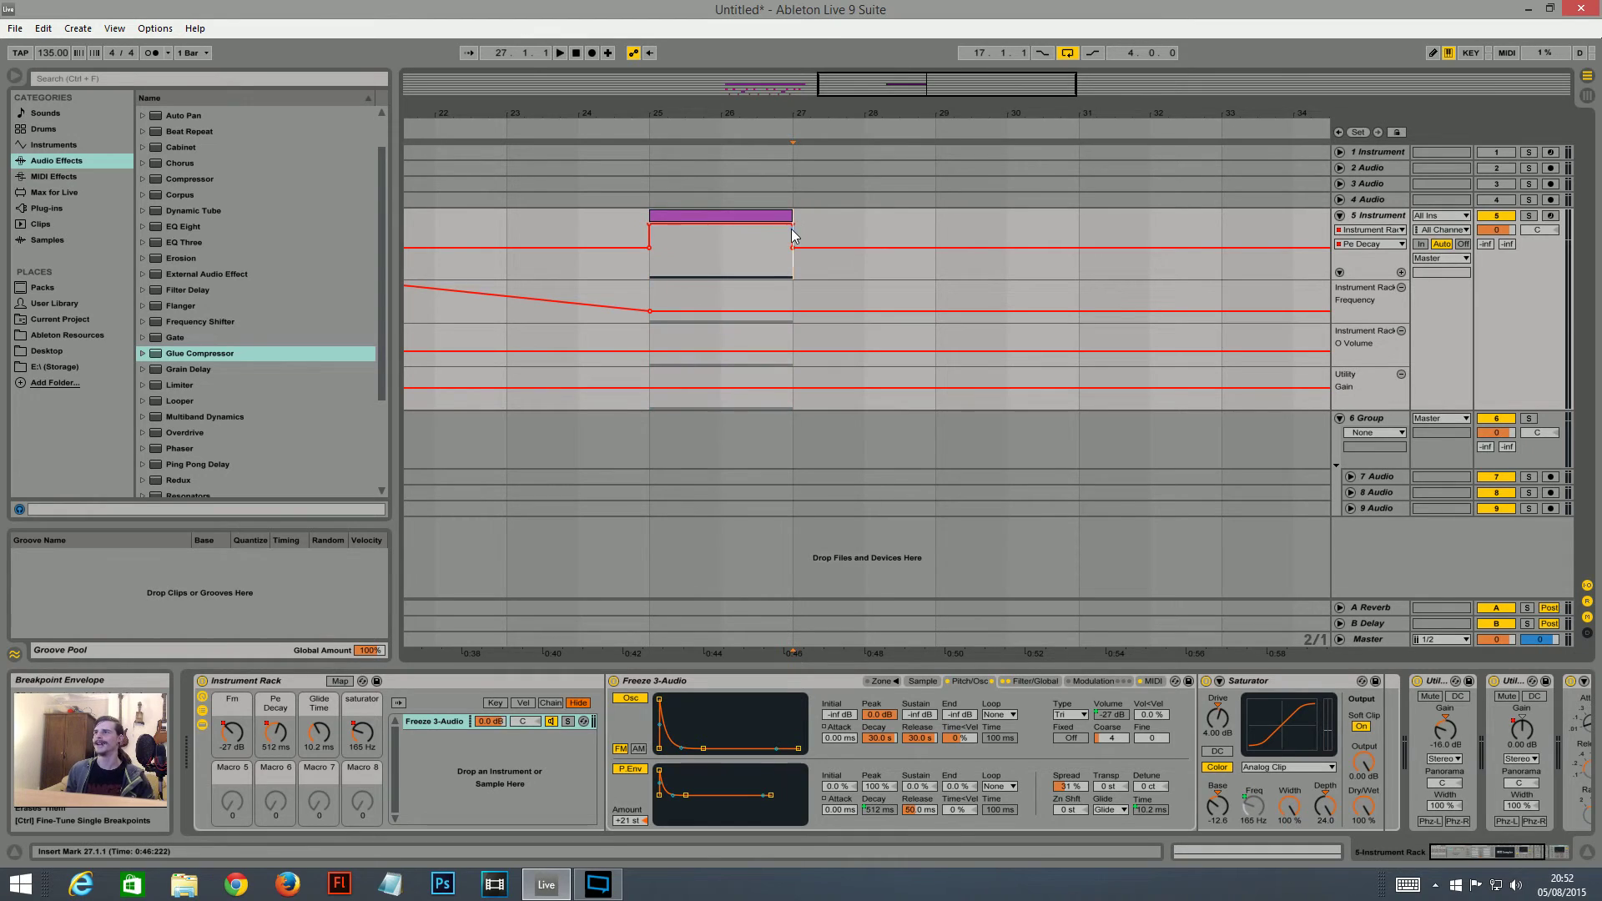
left_click(649, 259)
key("space")
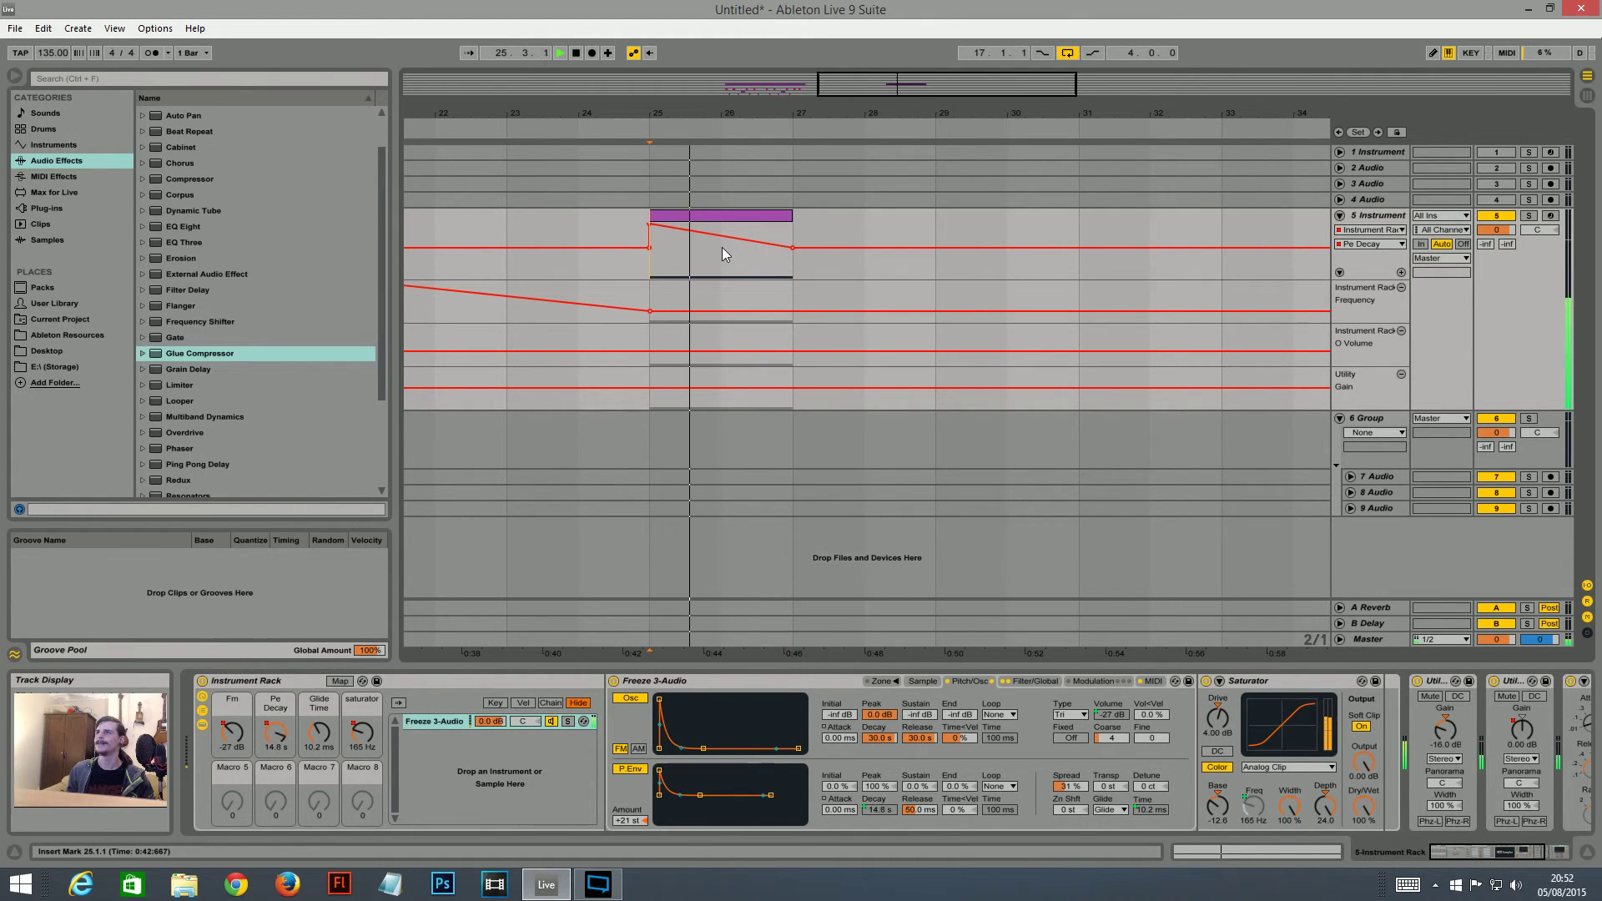
mouse_move(728, 244)
left_mouse_down()
mouse_move(712, 277)
mouse_move(713, 224)
left_mouse_up()
left_click(714, 224)
key("space")
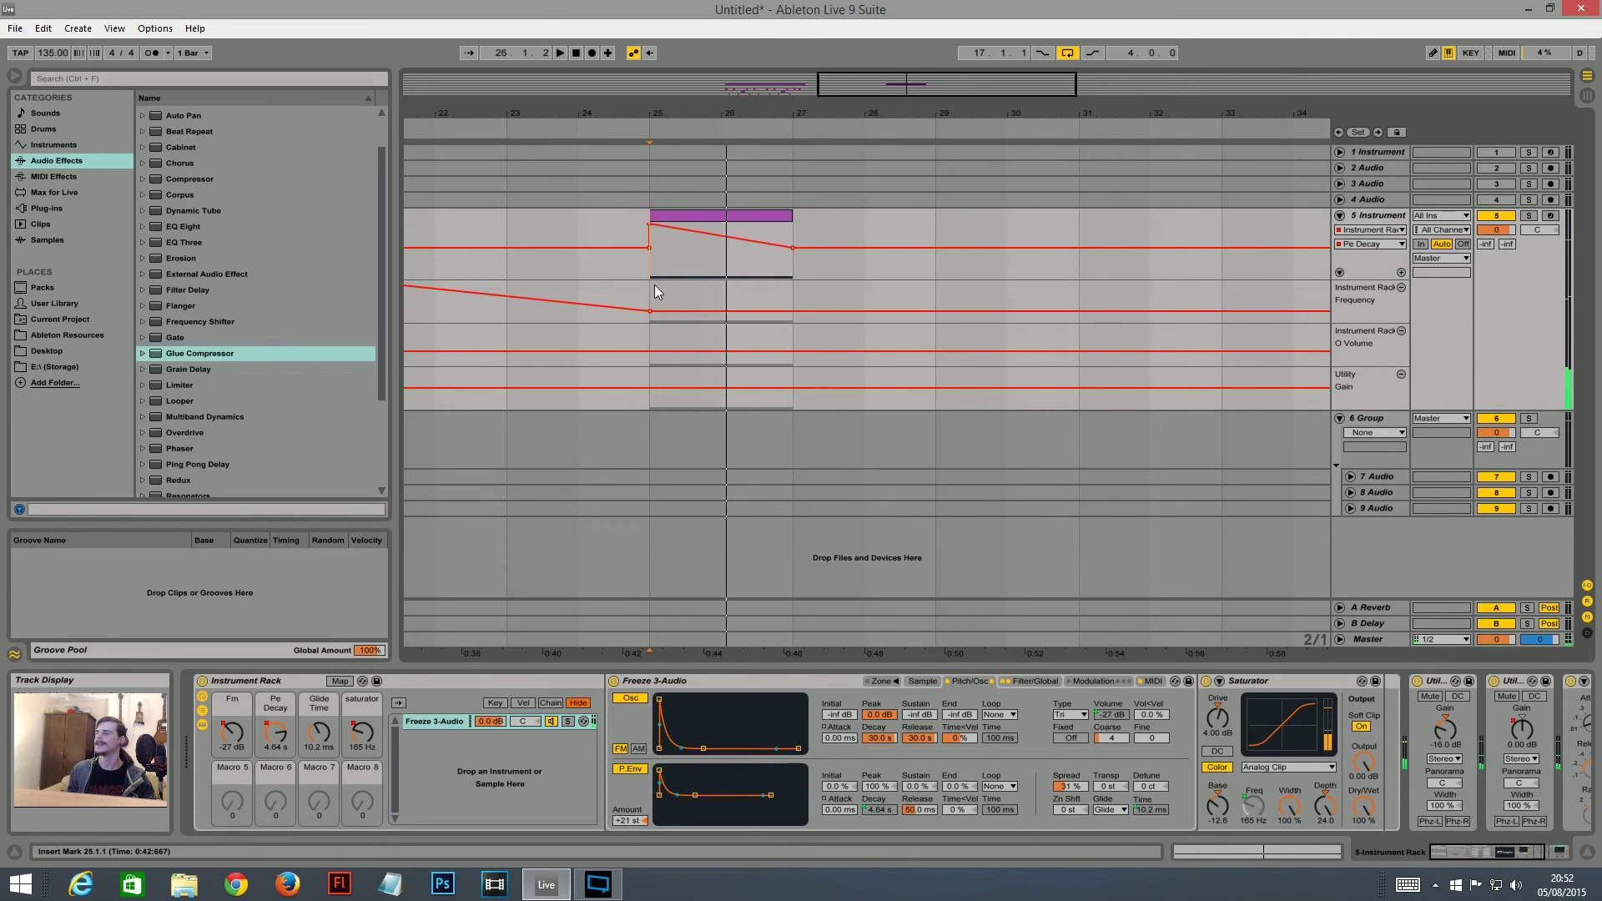
- Turn on the Sampler's forward sustain loop with its loop end at 20730, and play the clip
left_click(921, 681)
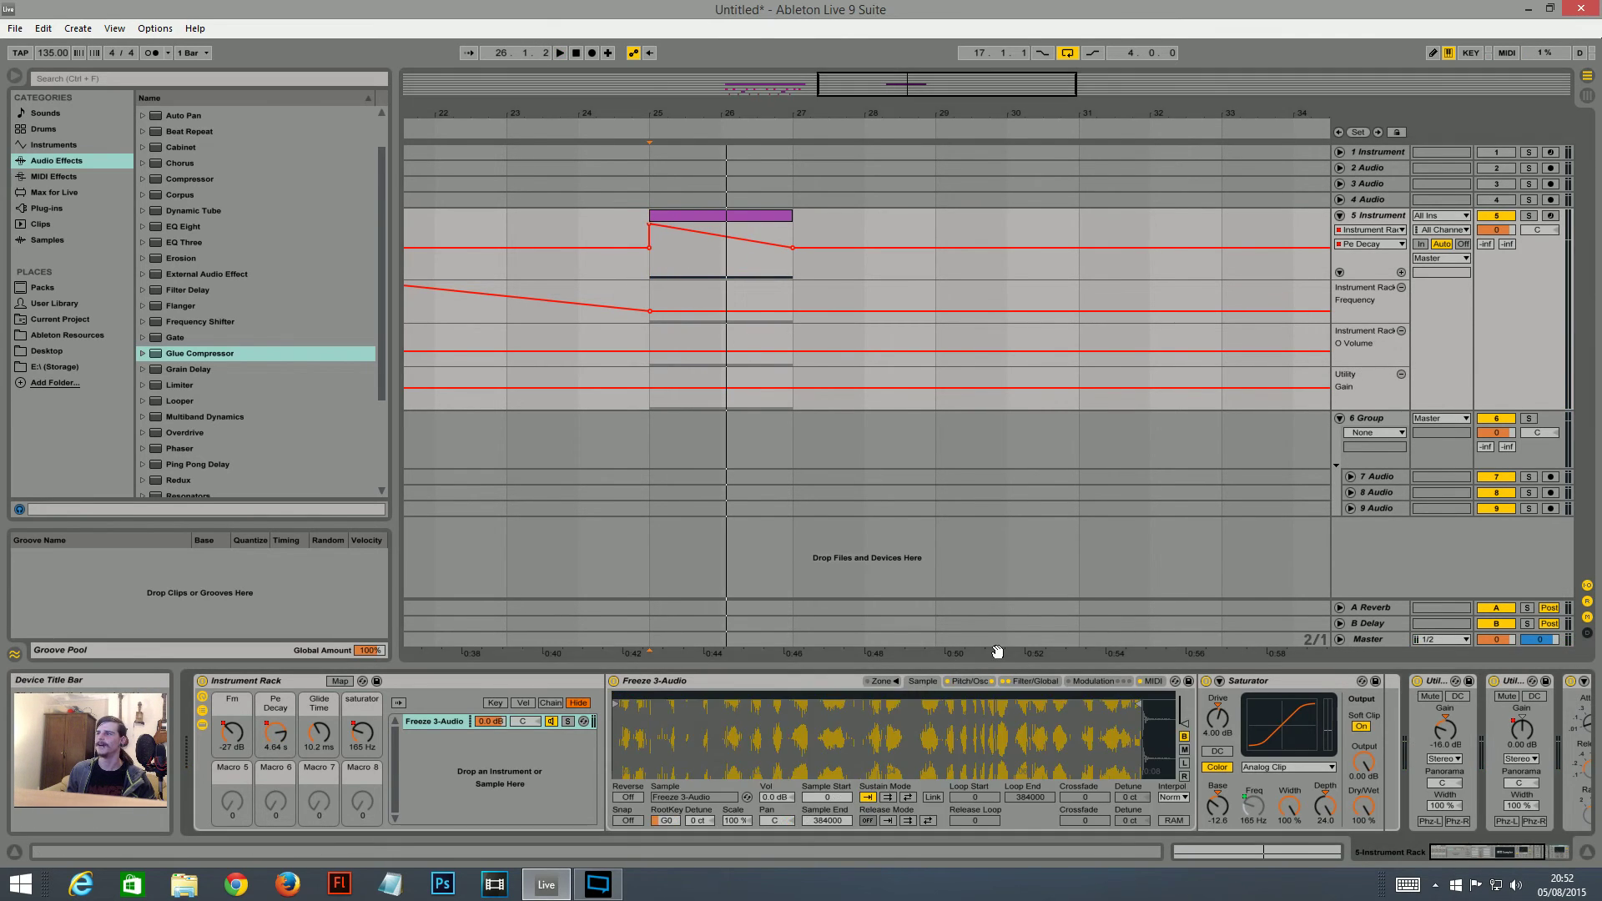
left_click(887, 797)
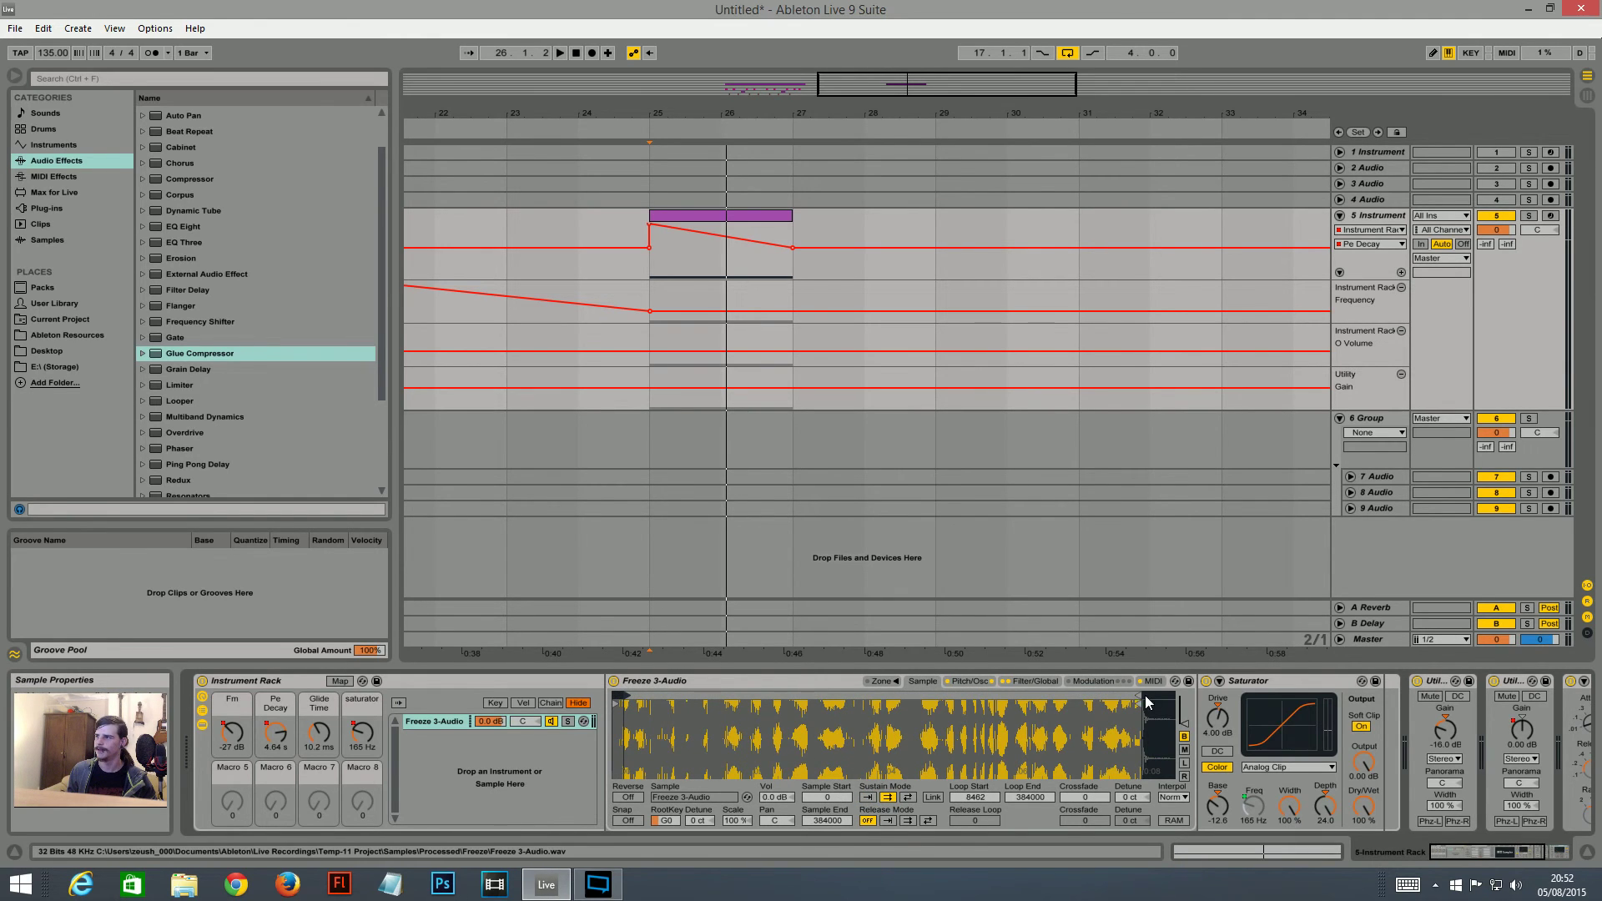
left_click_drag(1139, 695, 673, 721)
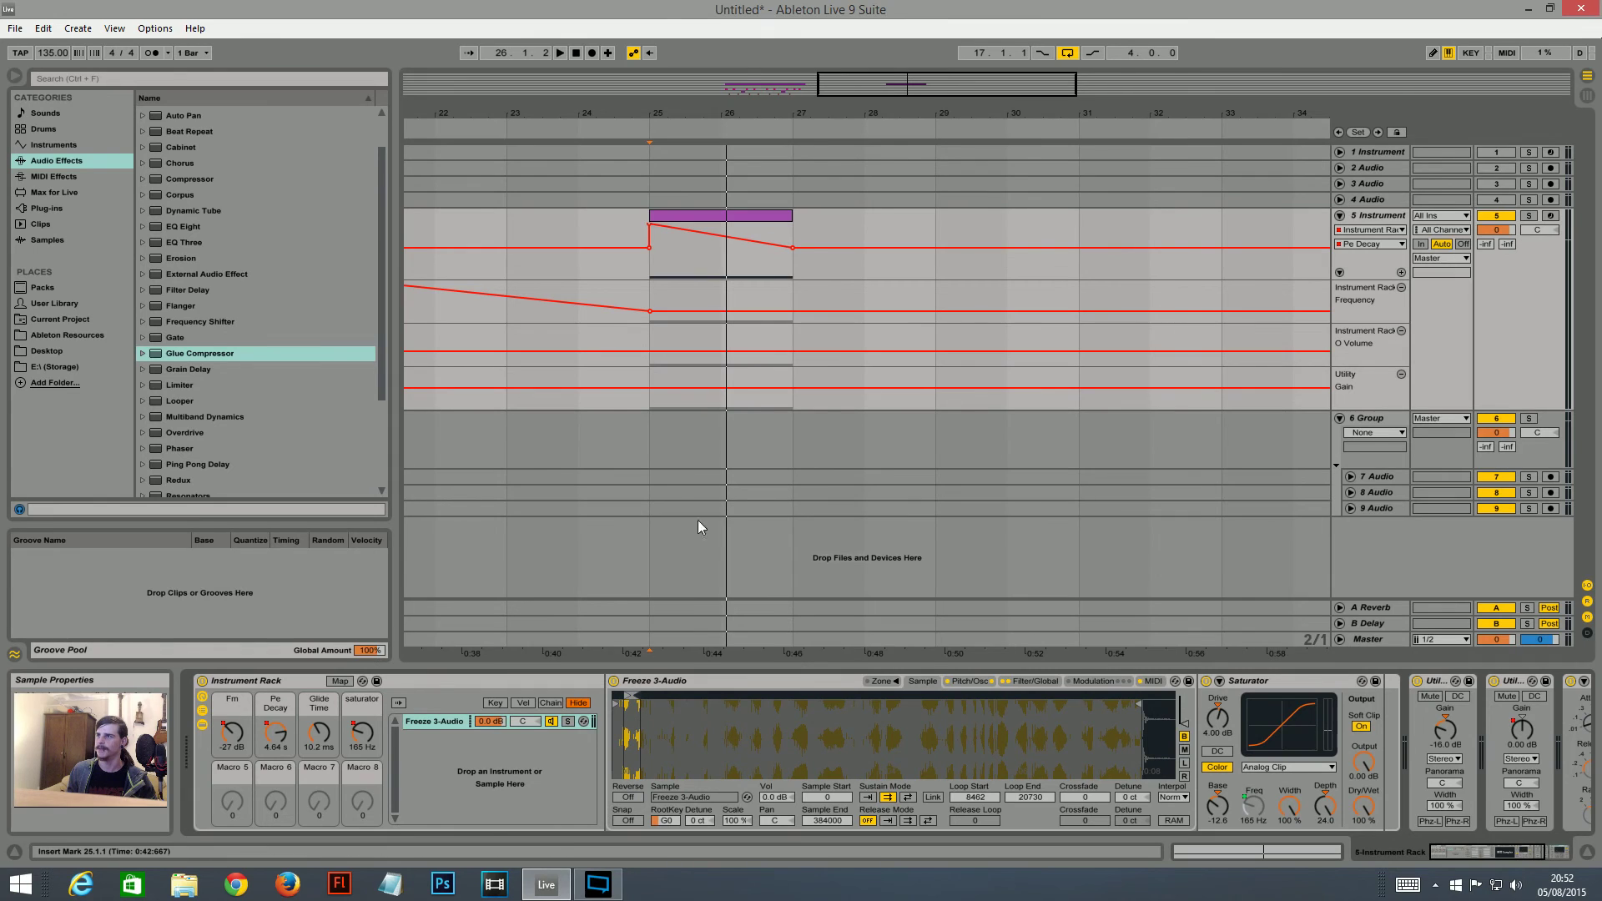
left_click(670, 217)
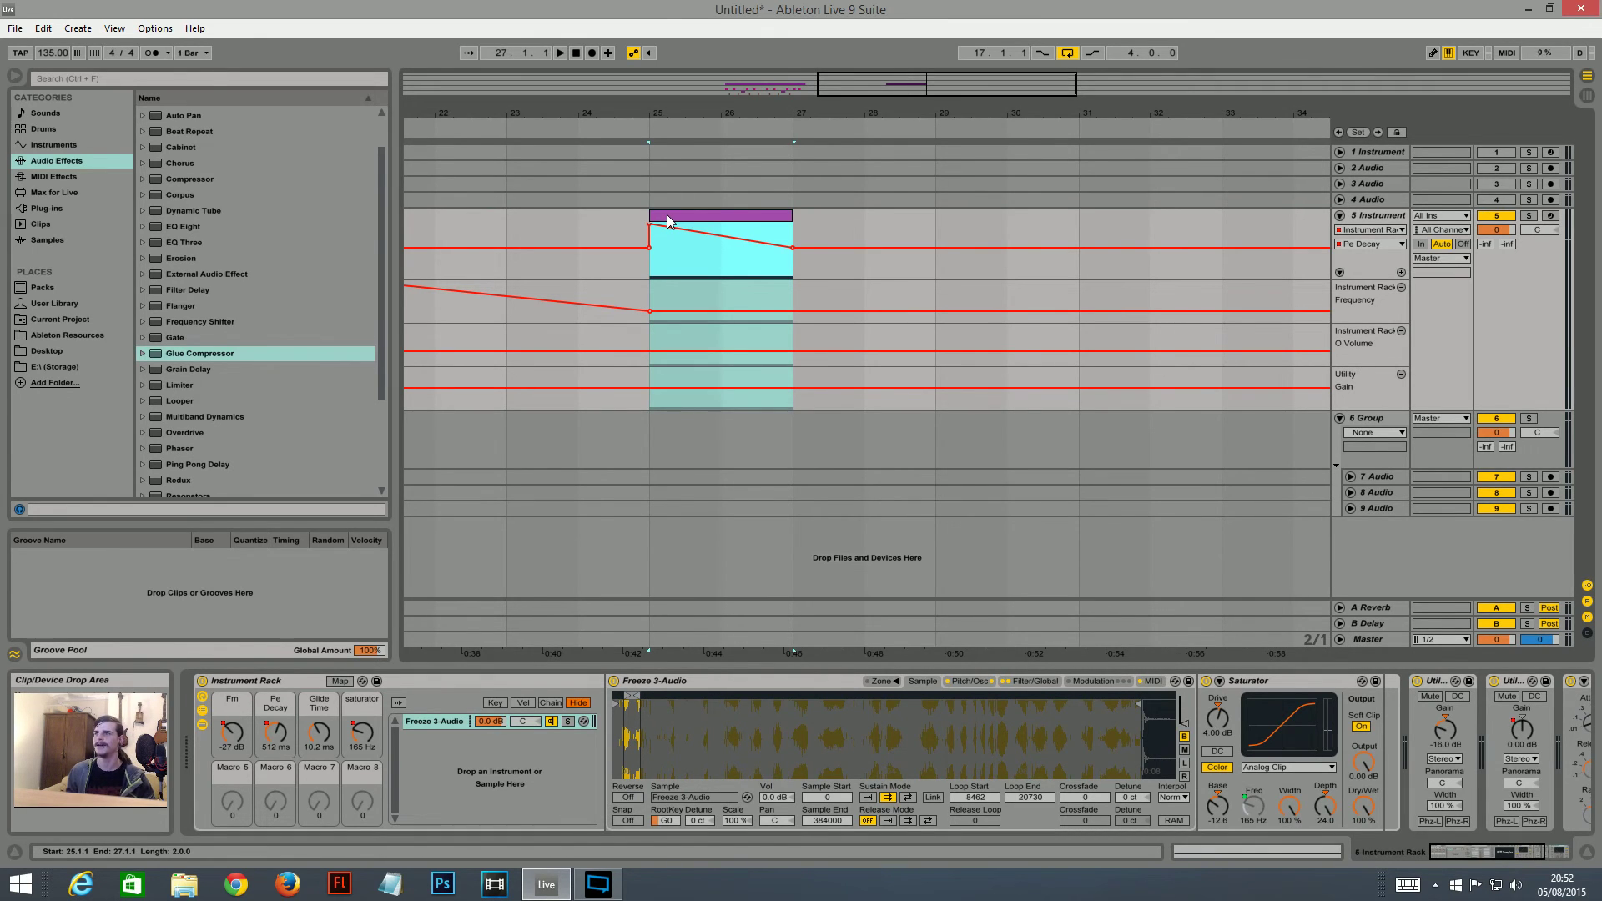
key("space")
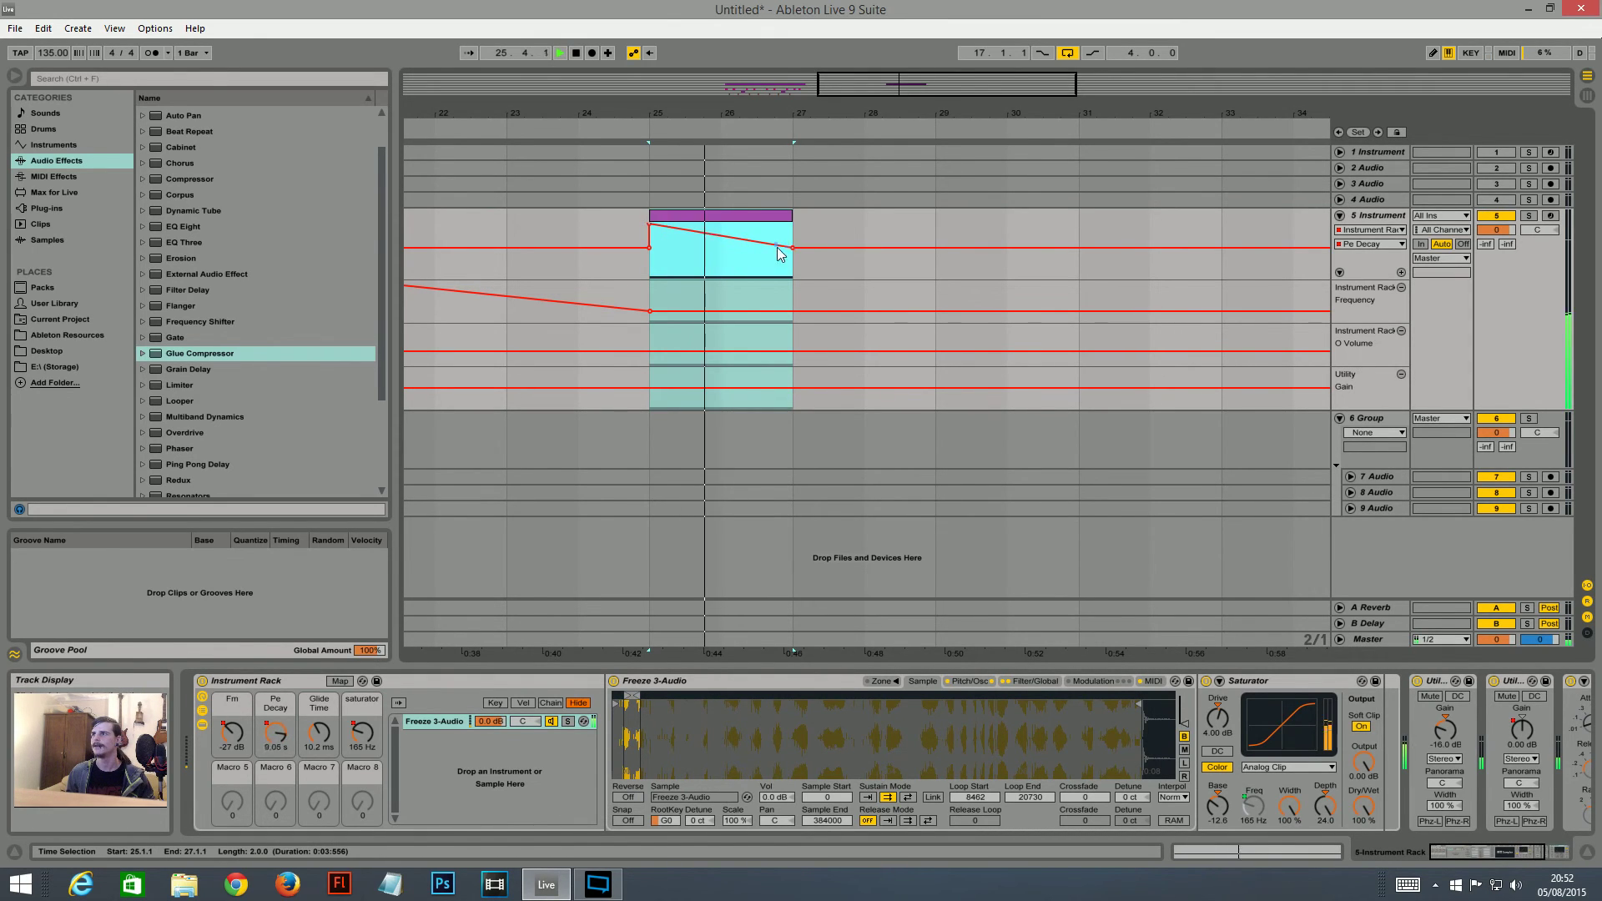
- Reshape the Pe Decay automation into a straight fall from bar 25 to near its minimum at bar 27, playing the clip between edits
key("z")
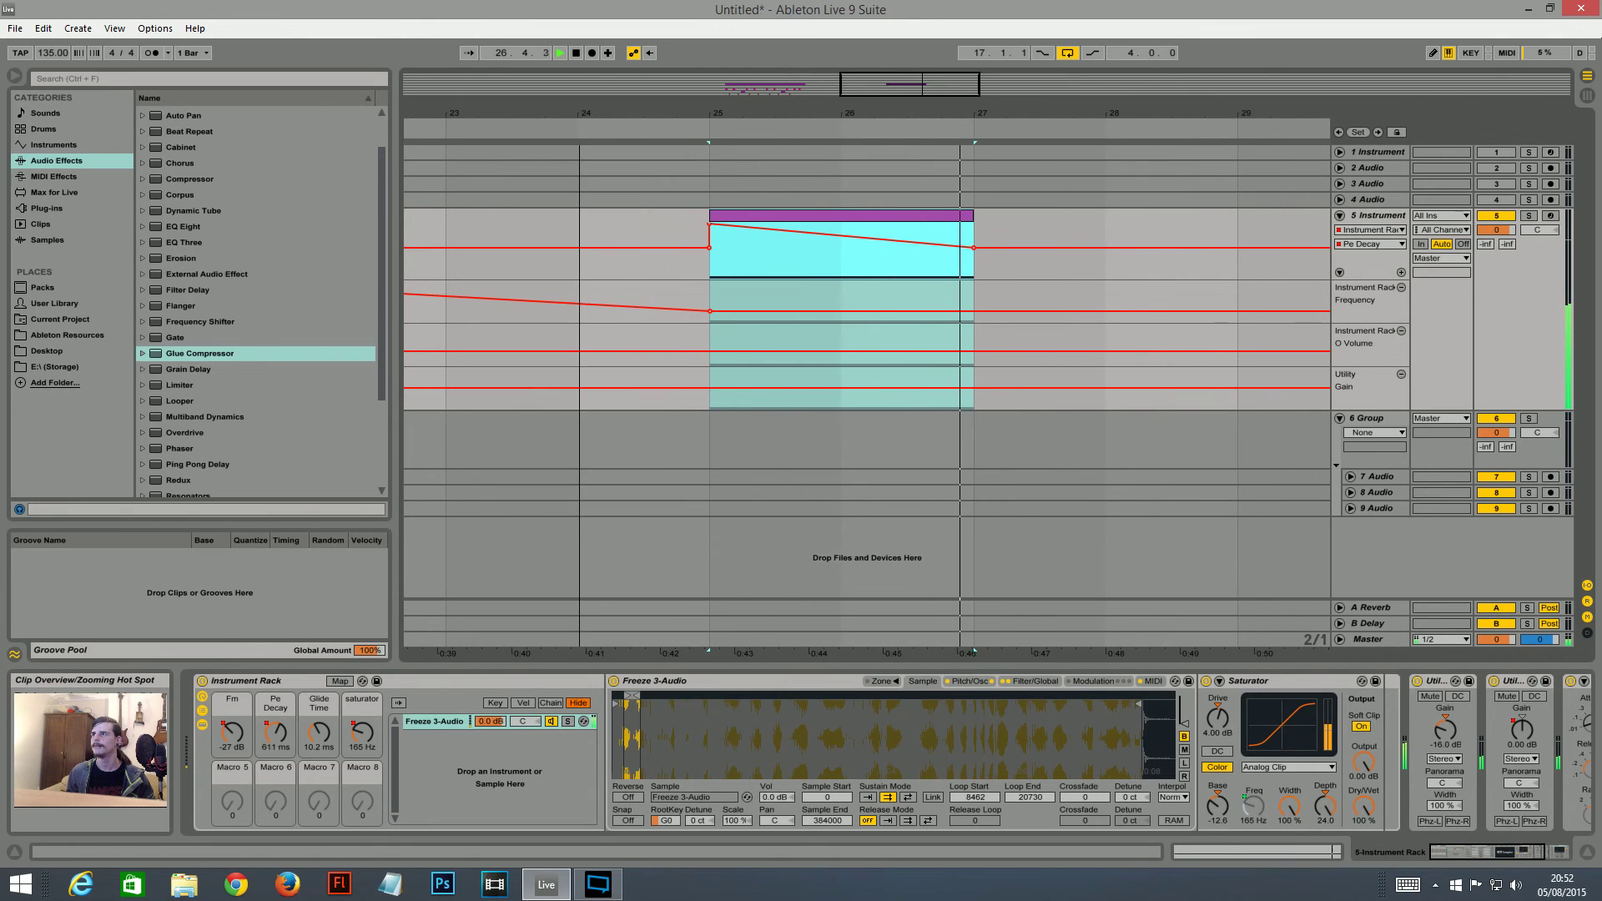
left_click(751, 283)
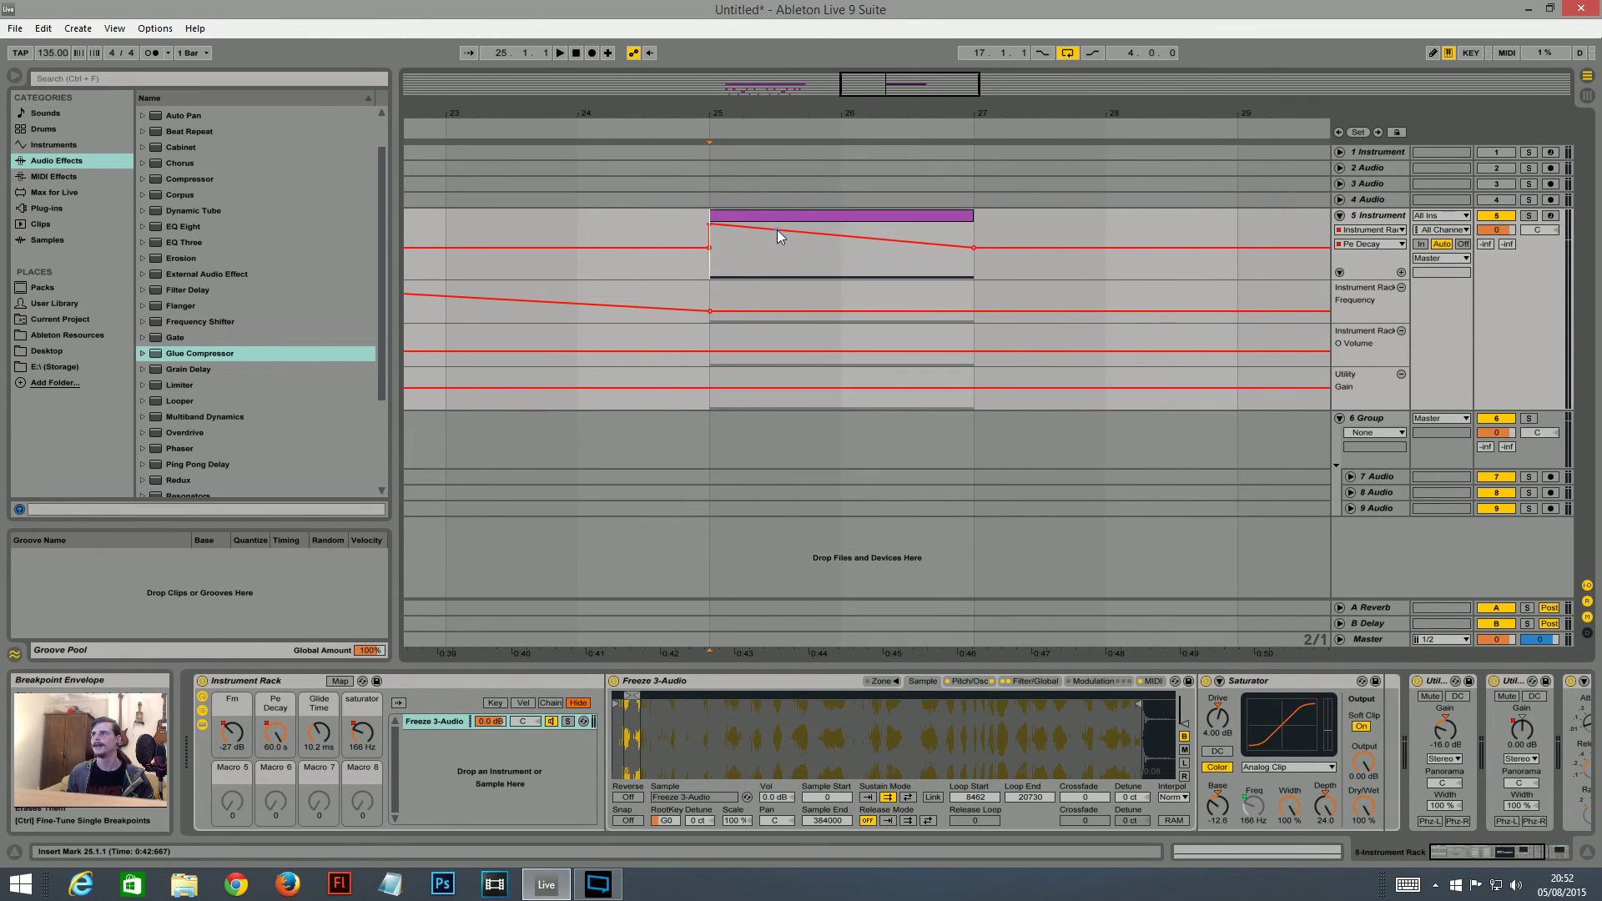
left_click_drag(778, 229, 915, 263)
key("space")
key("space")
key("space")
key("space")
left_click(853, 225)
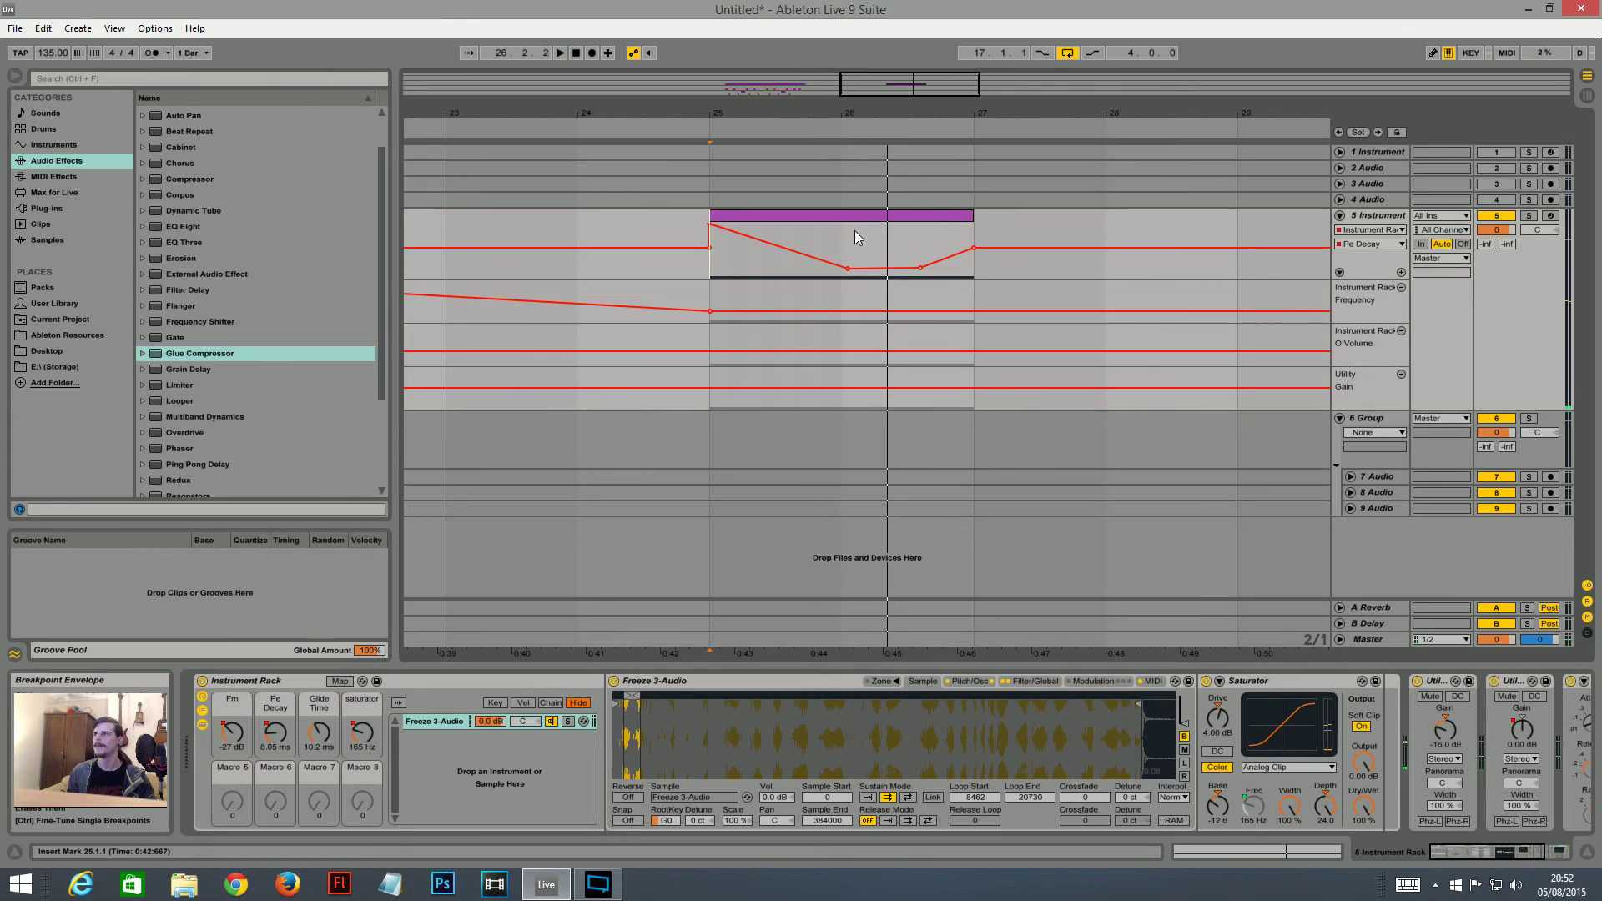
left_click_drag(844, 268, 974, 271)
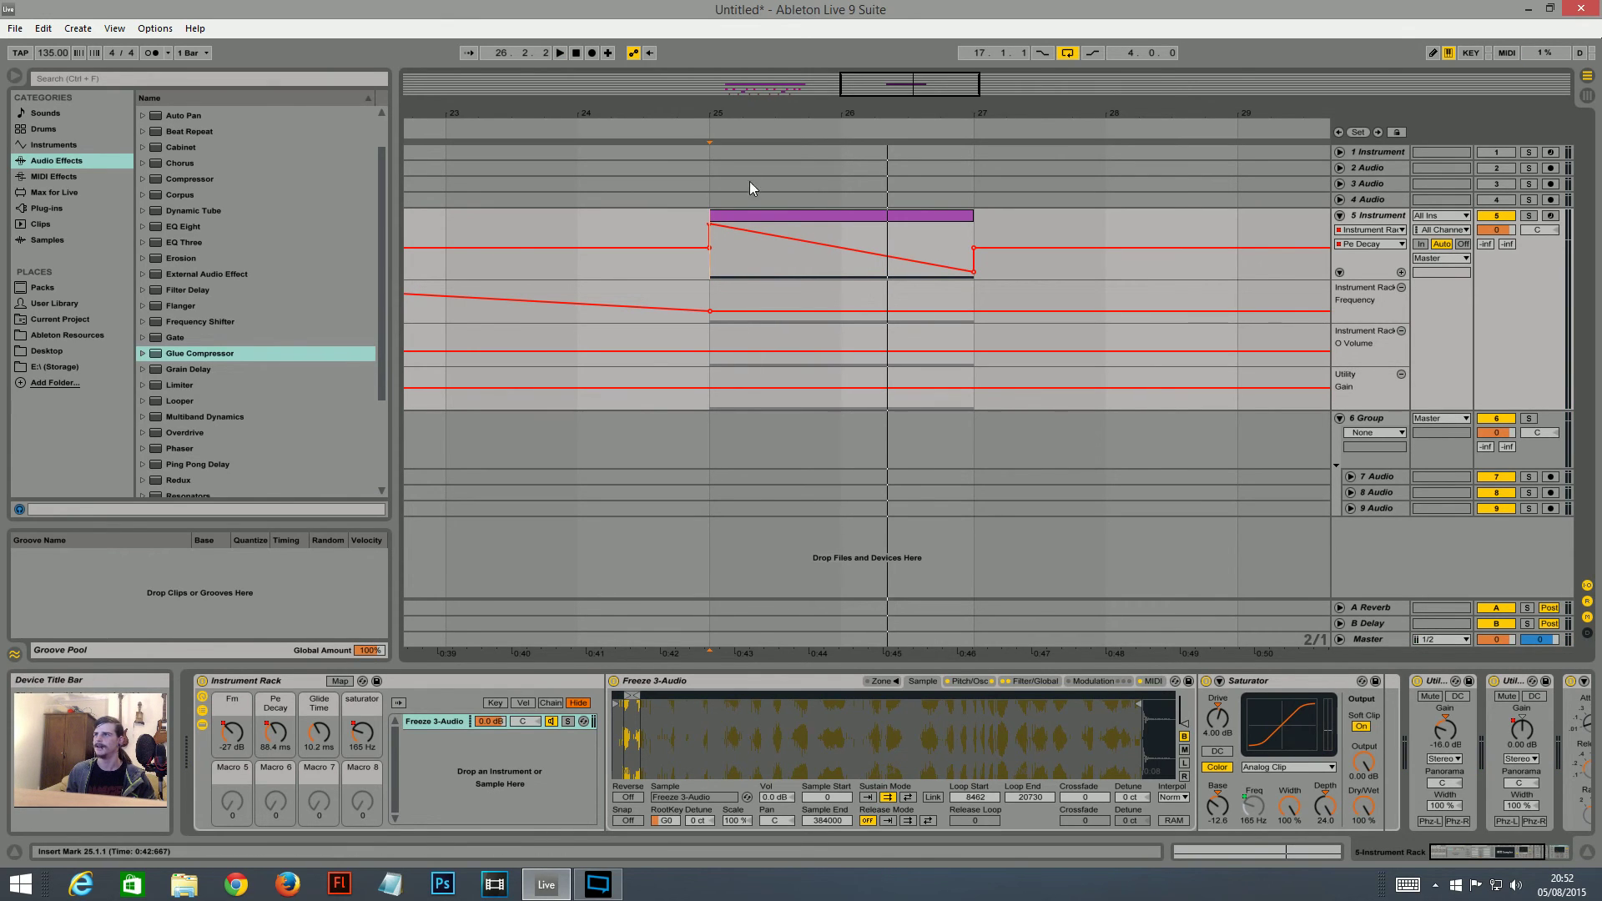
- Open the clip's Pitch Bend envelope and draw a ramp from zero to maximum over the first bar
double_click(768, 219)
left_click(211, 823)
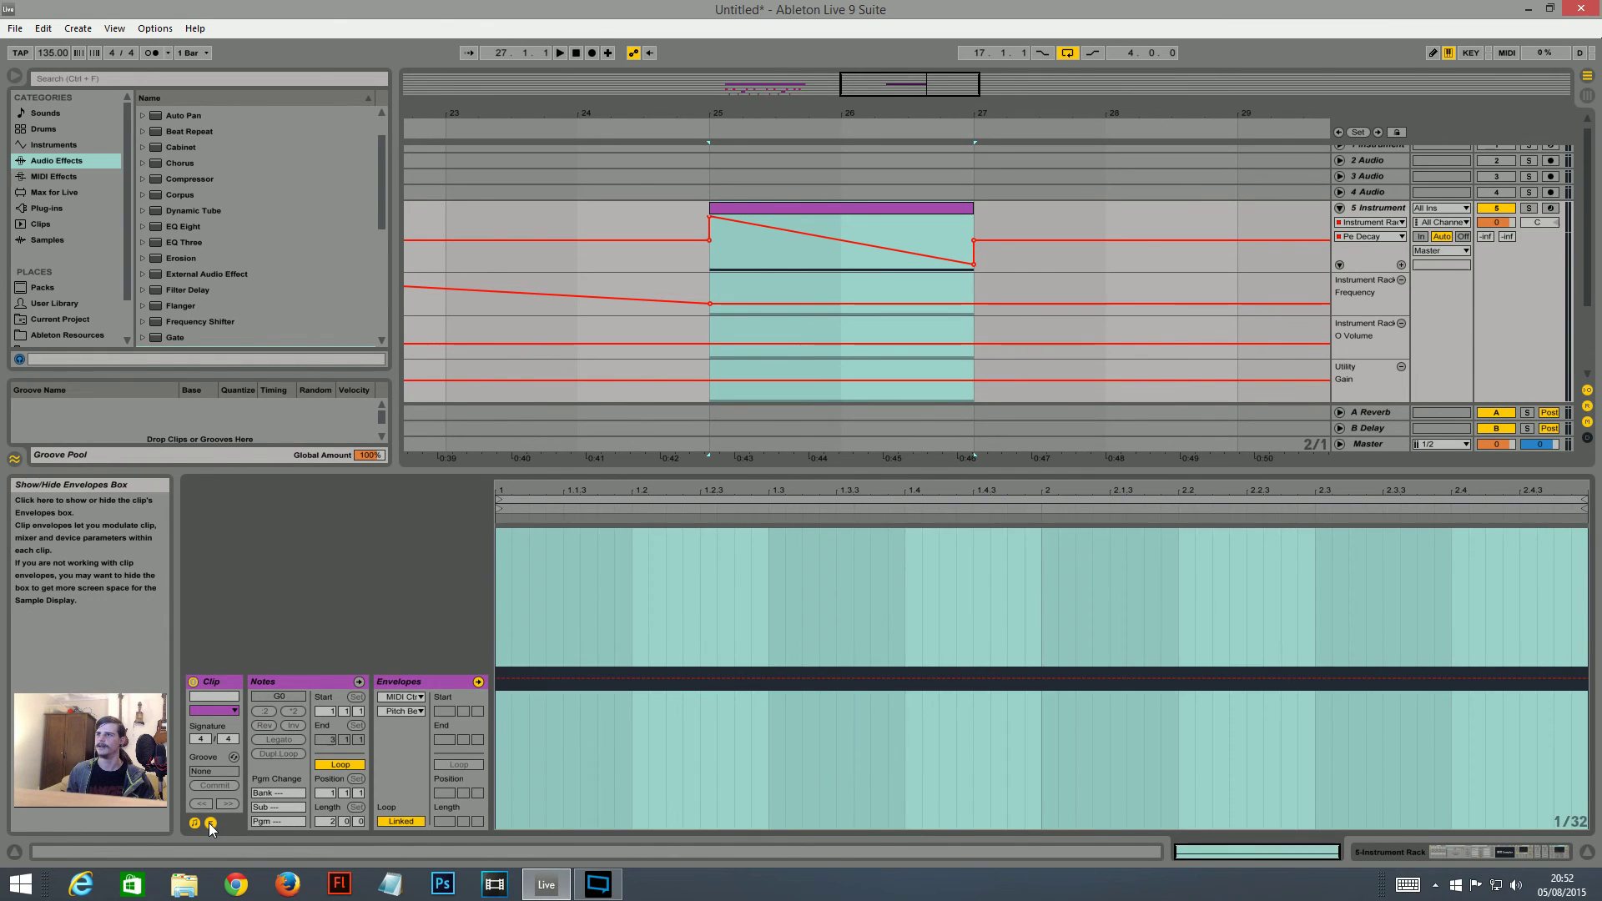
left_click(500, 732)
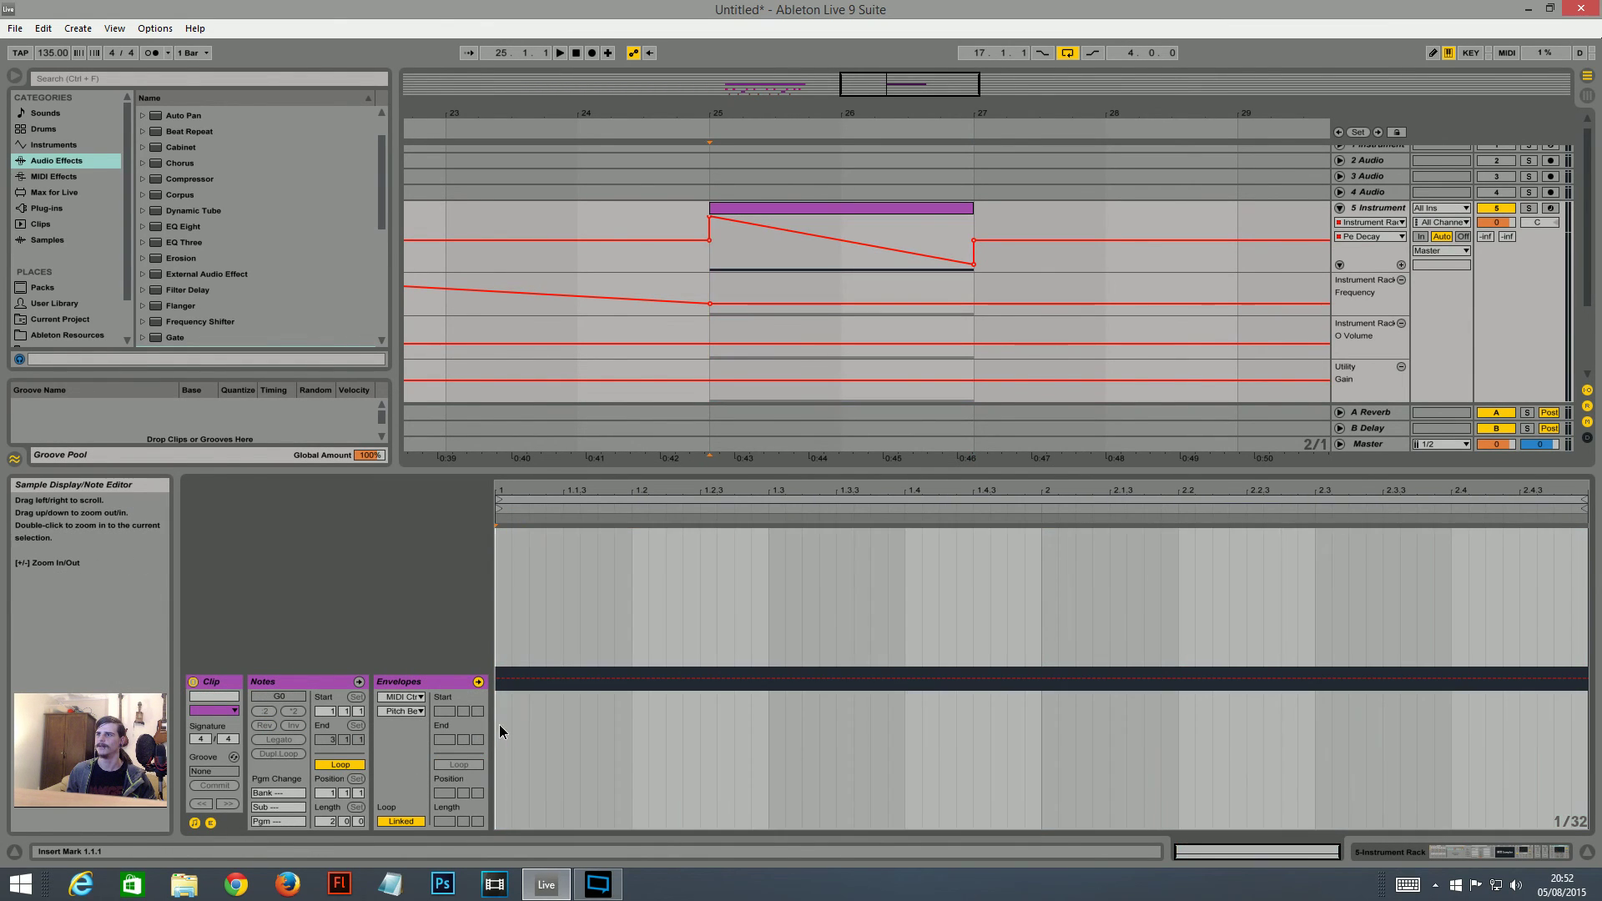
left_click_drag(501, 731, 1019, 689)
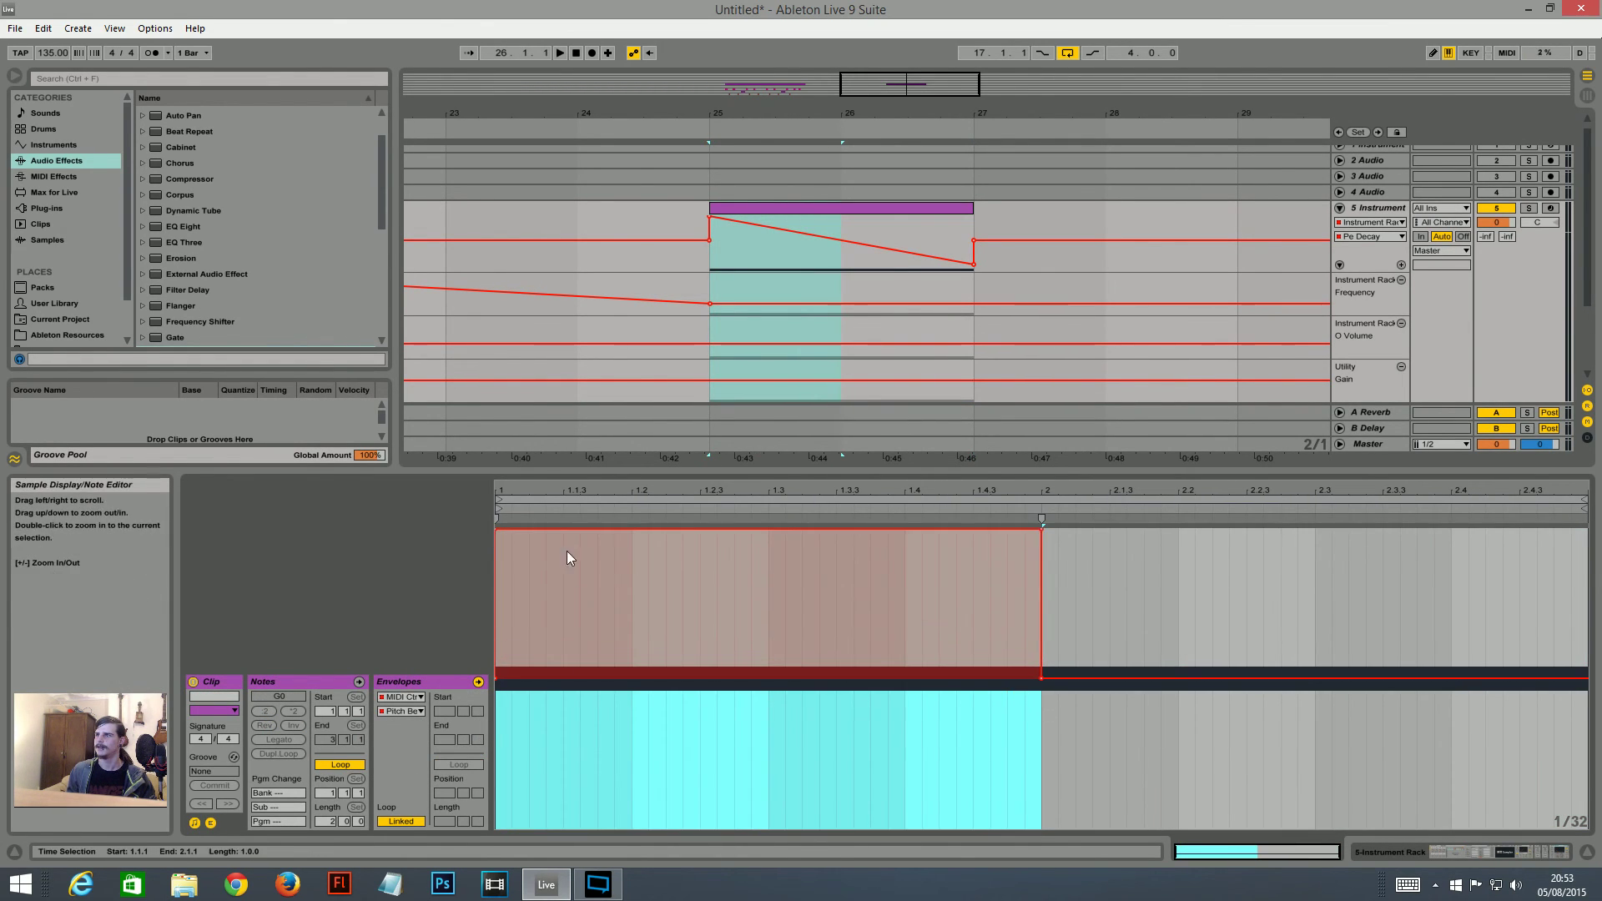
left_click(494, 531)
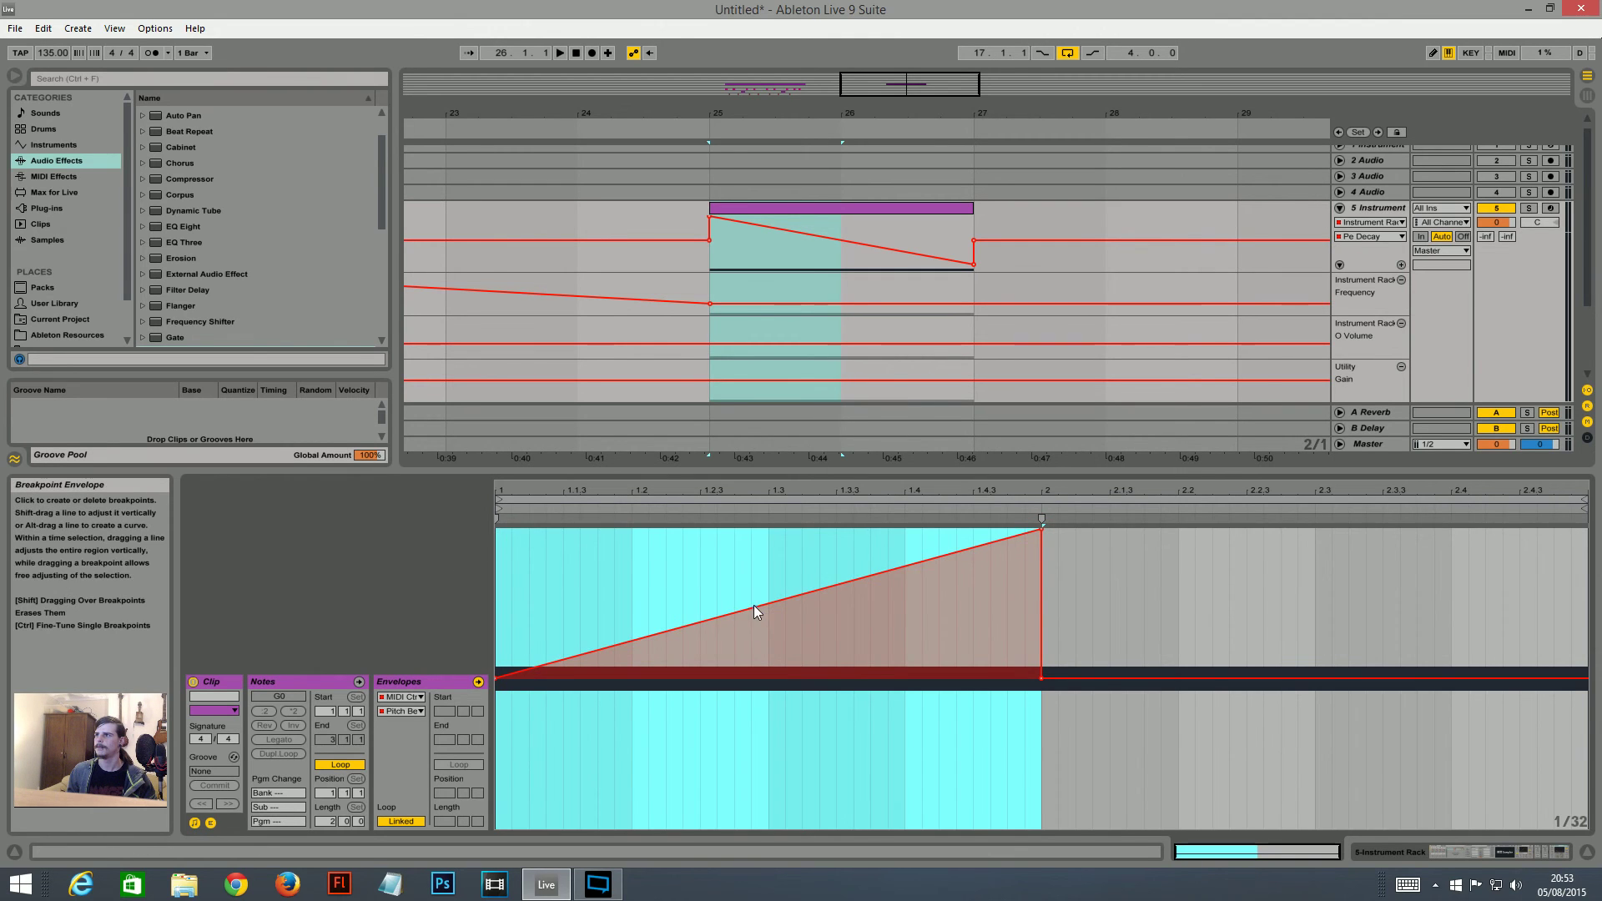
- Turn the first bar's pitch bend ramp into a zigzag with two troughs at the minimum, and play it
left_click_drag(753, 608, 759, 826)
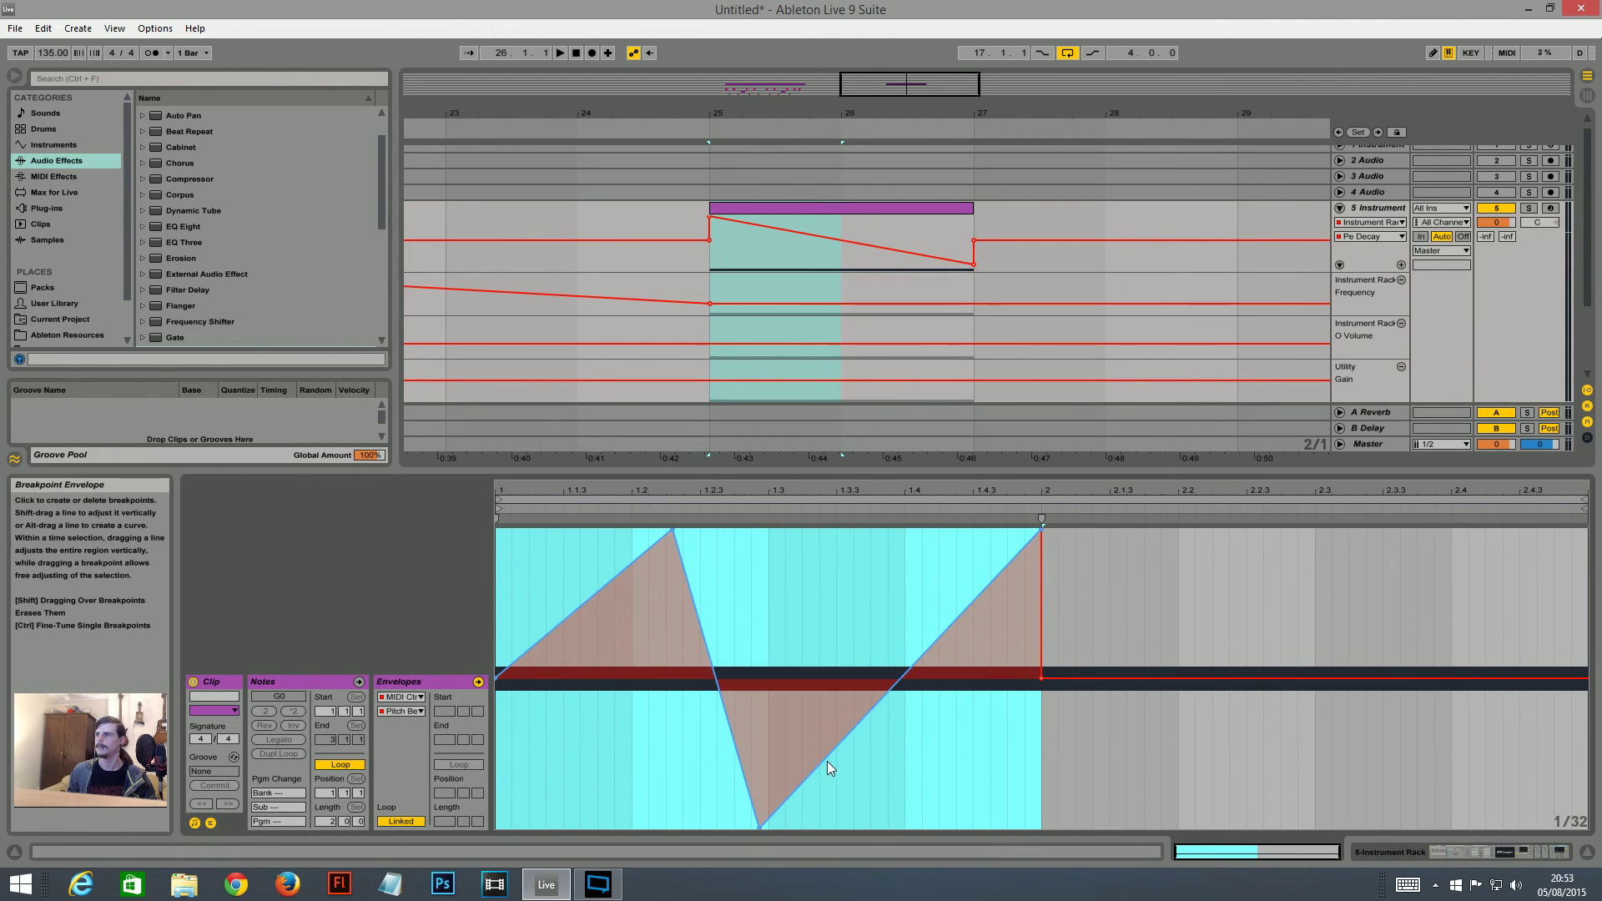
left_click_drag(828, 761, 998, 833)
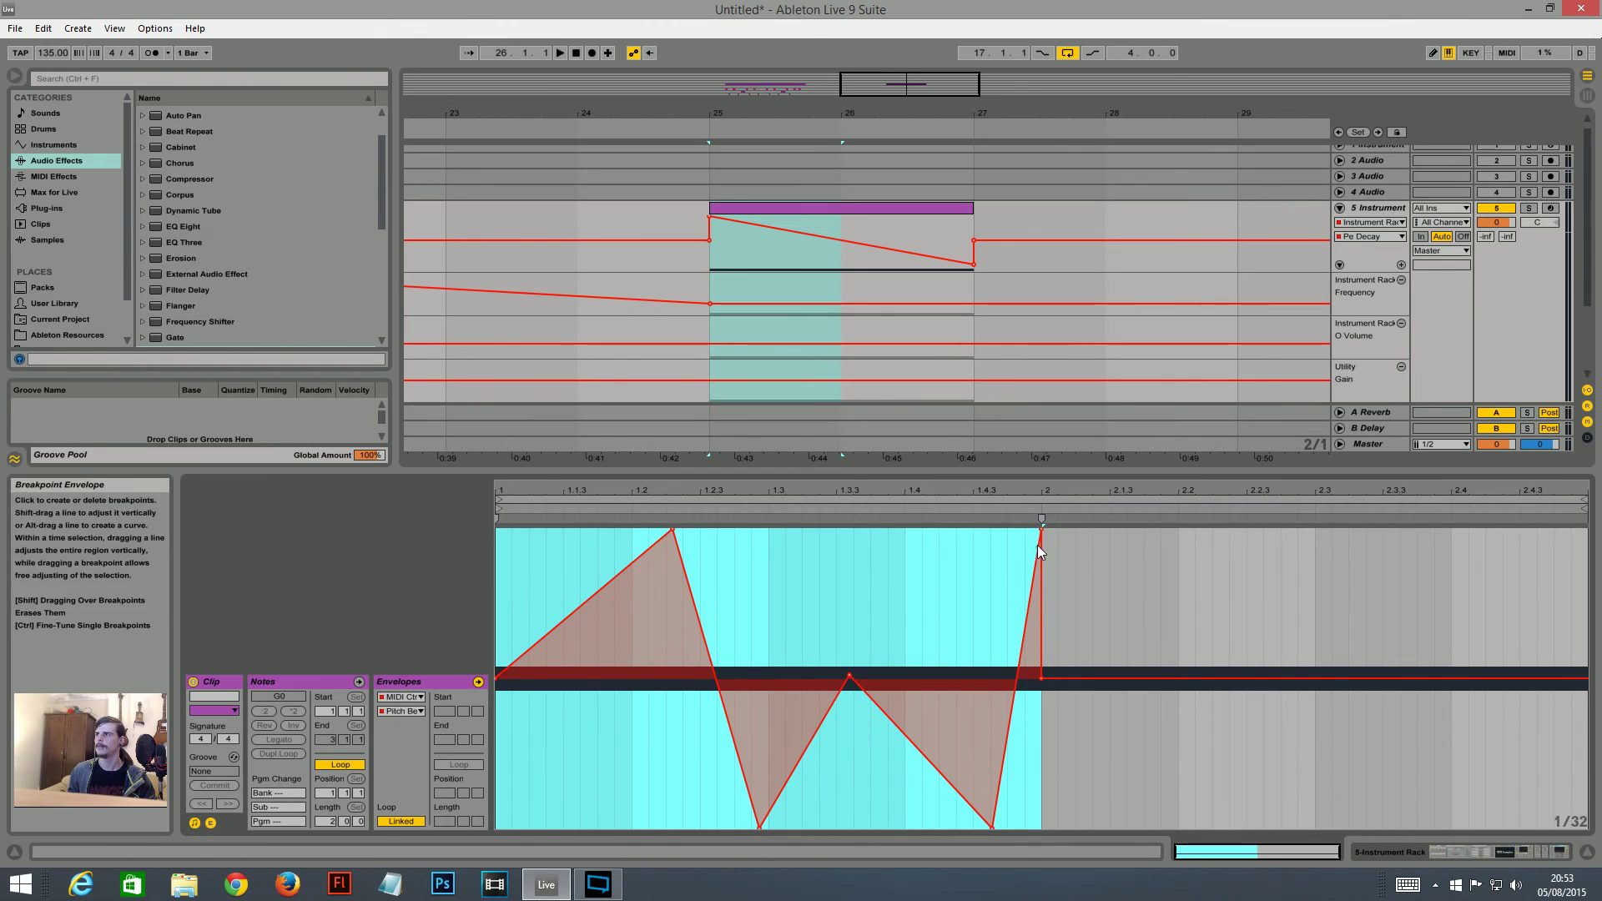
key("space")
left_click(1107, 700)
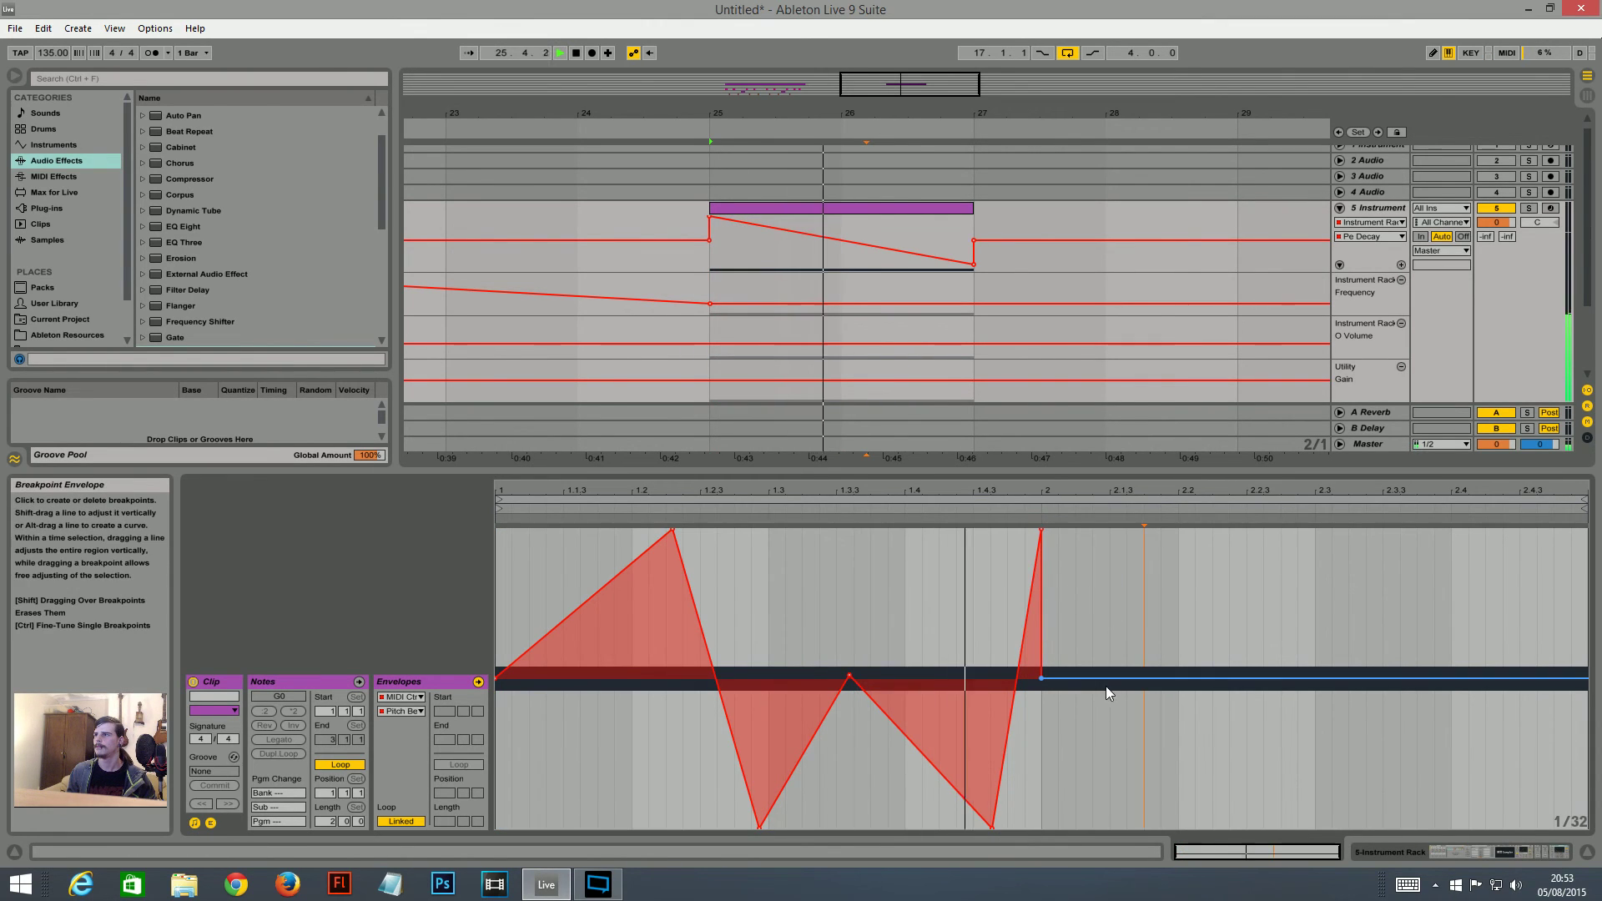
key("space")
- Continue the pitch bend zigzag through the clip's second bar and play the clip
left_click_drag(1041, 677, 1155, 827)
left_click_drag(1248, 683, 1525, 645)
key("space")
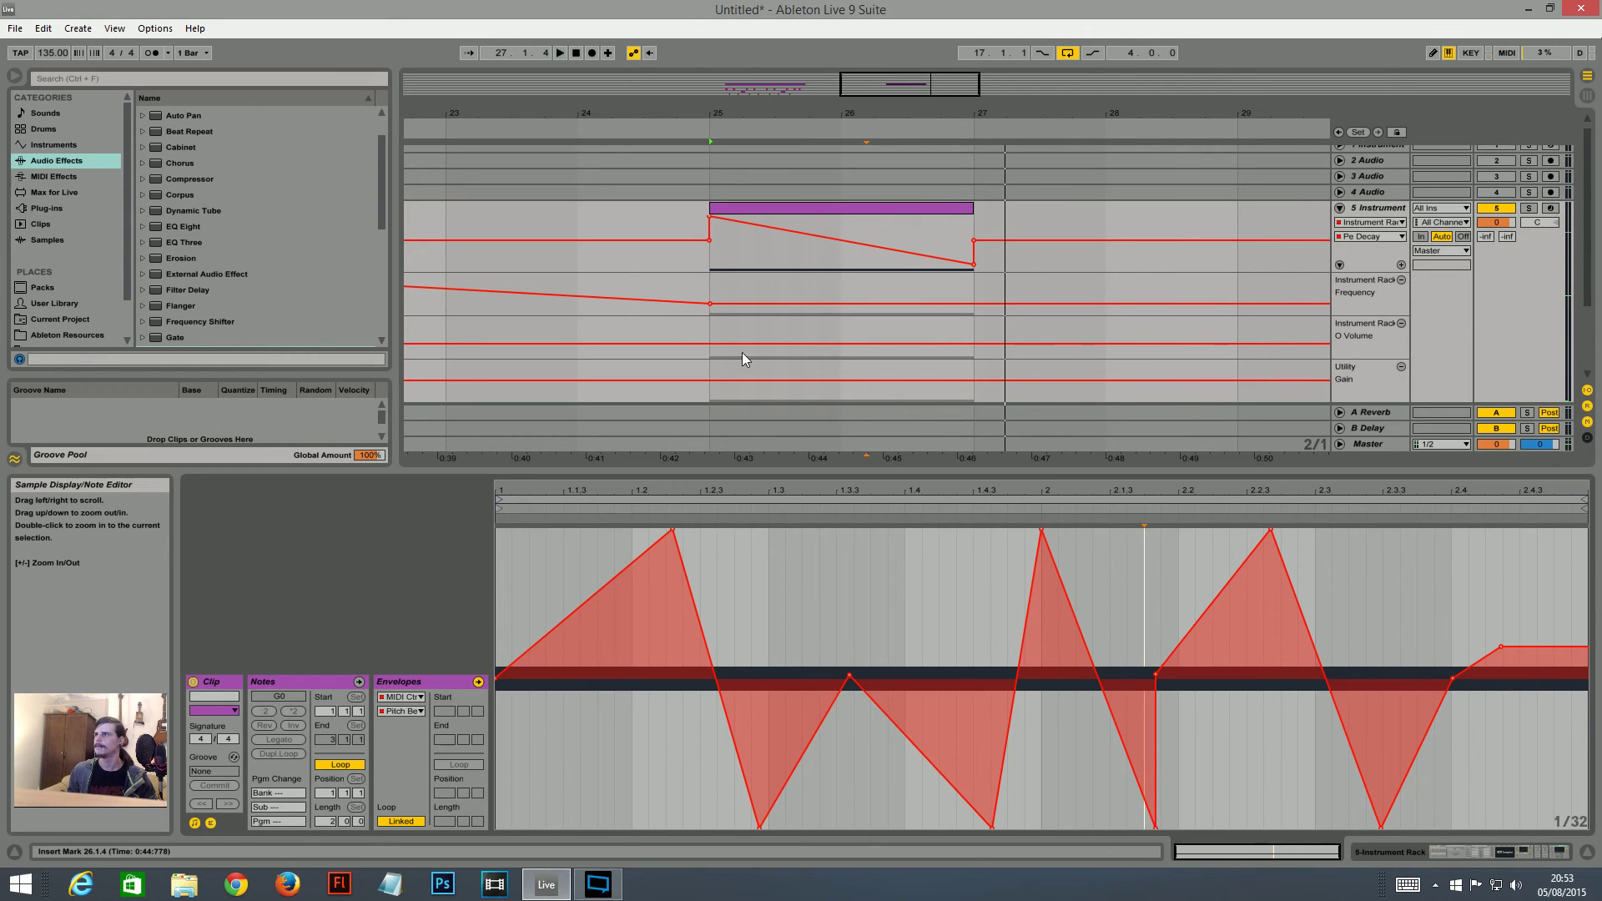
- Display the Glide Time macro's automation on track 5 and shorten the clip's G0 note to one beat
left_click(748, 222)
left_click(1495, 854)
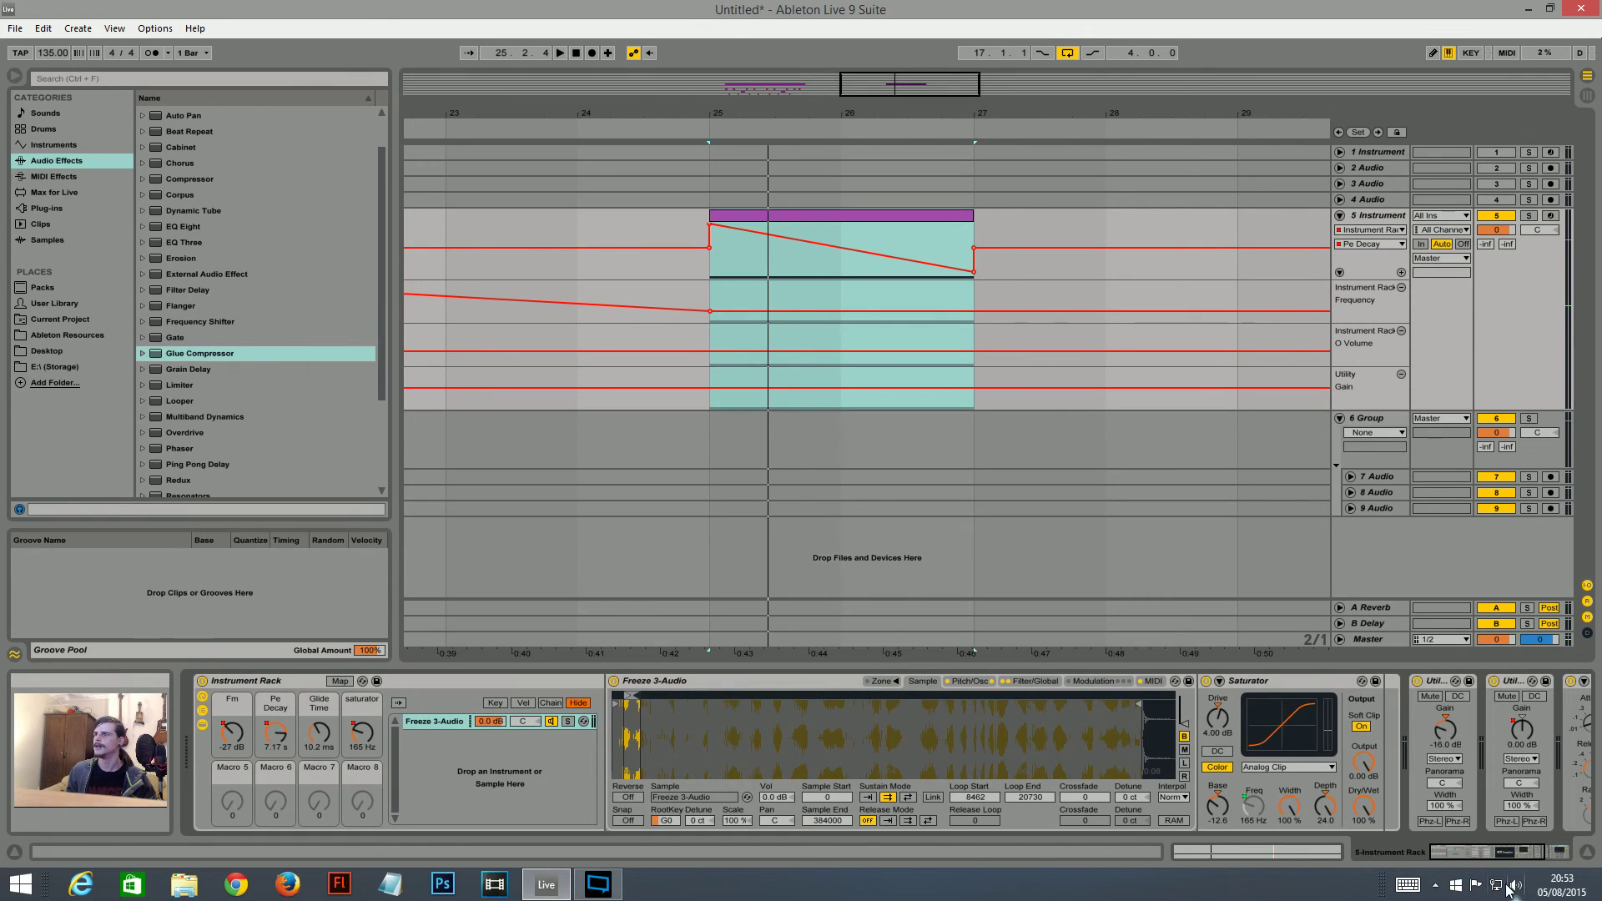
left_click(311, 741)
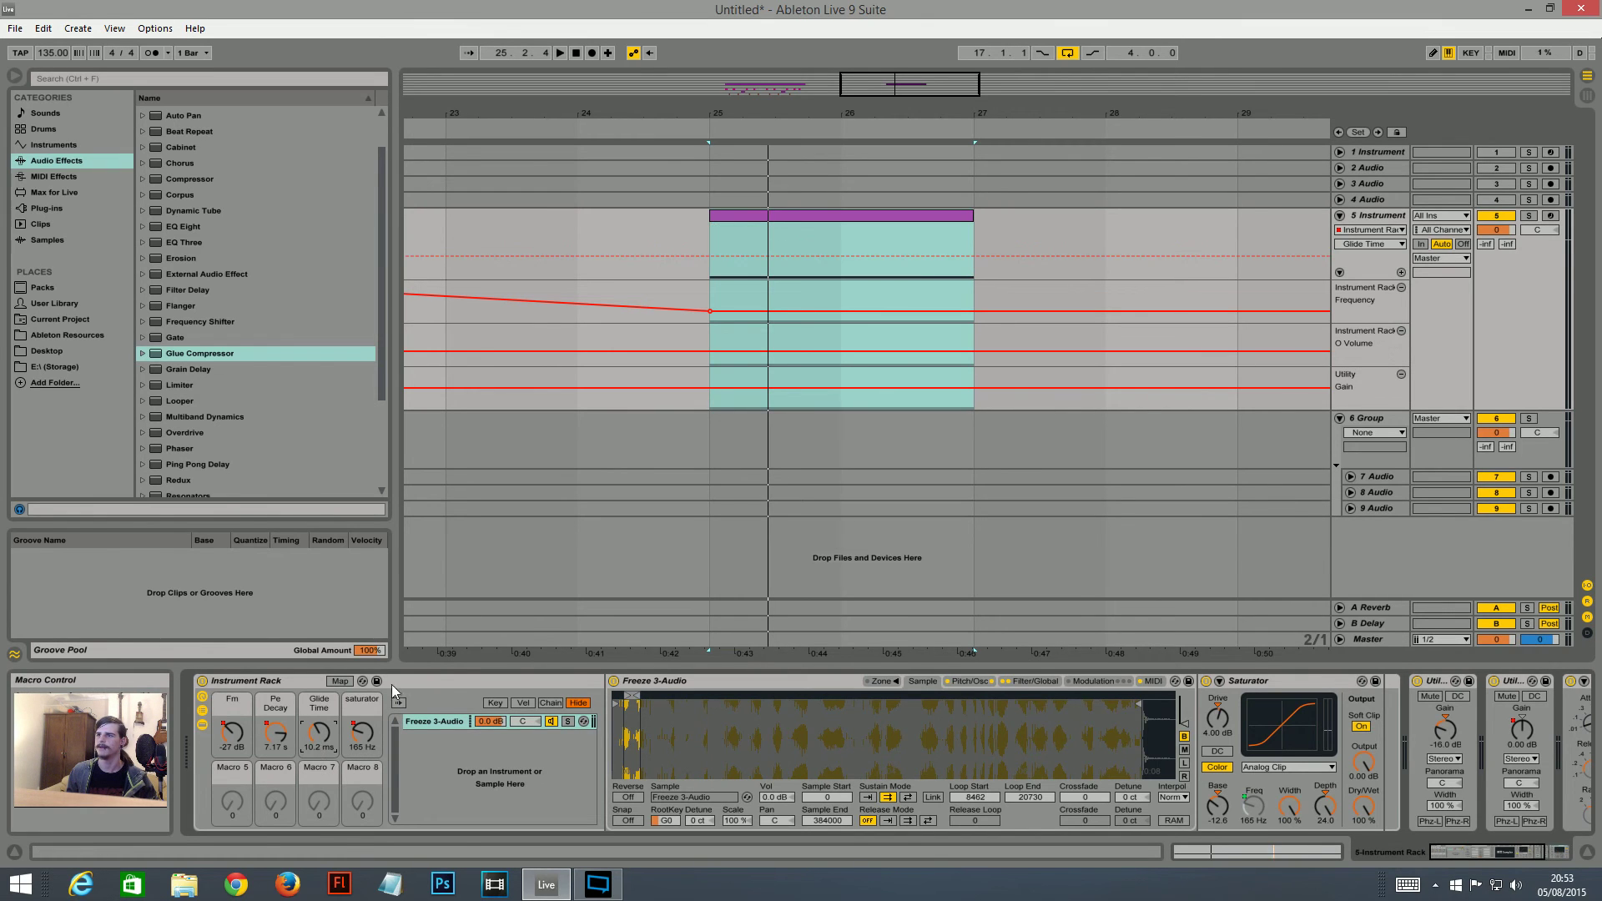
double_click(737, 217)
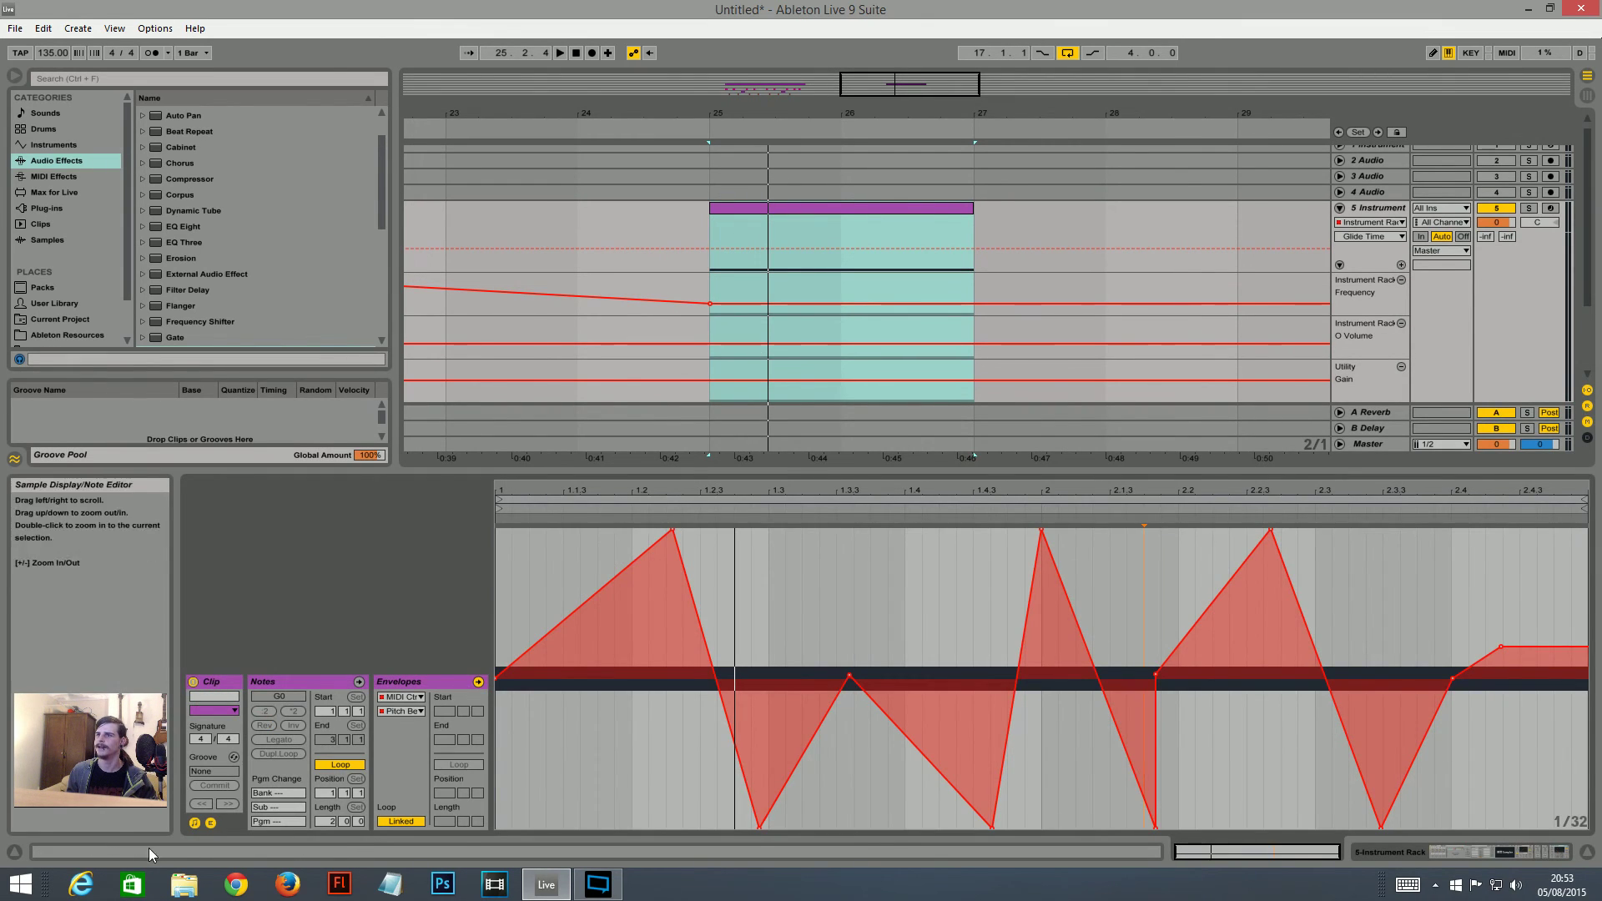
left_click(210, 823)
left_click(744, 755)
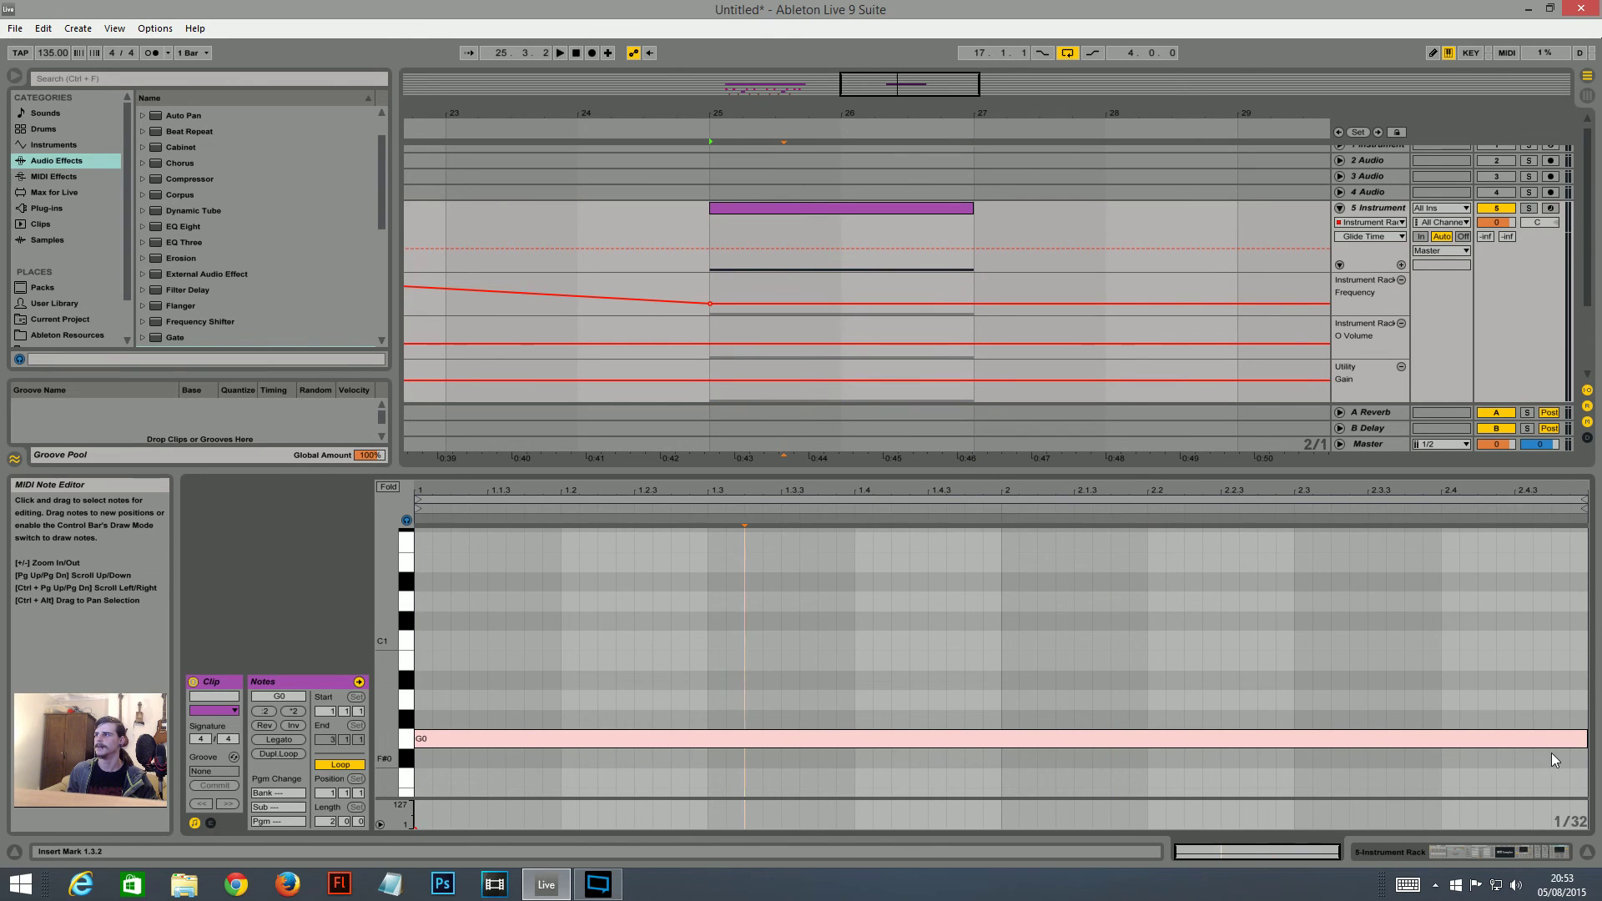
left_click_drag(1583, 740, 562, 773)
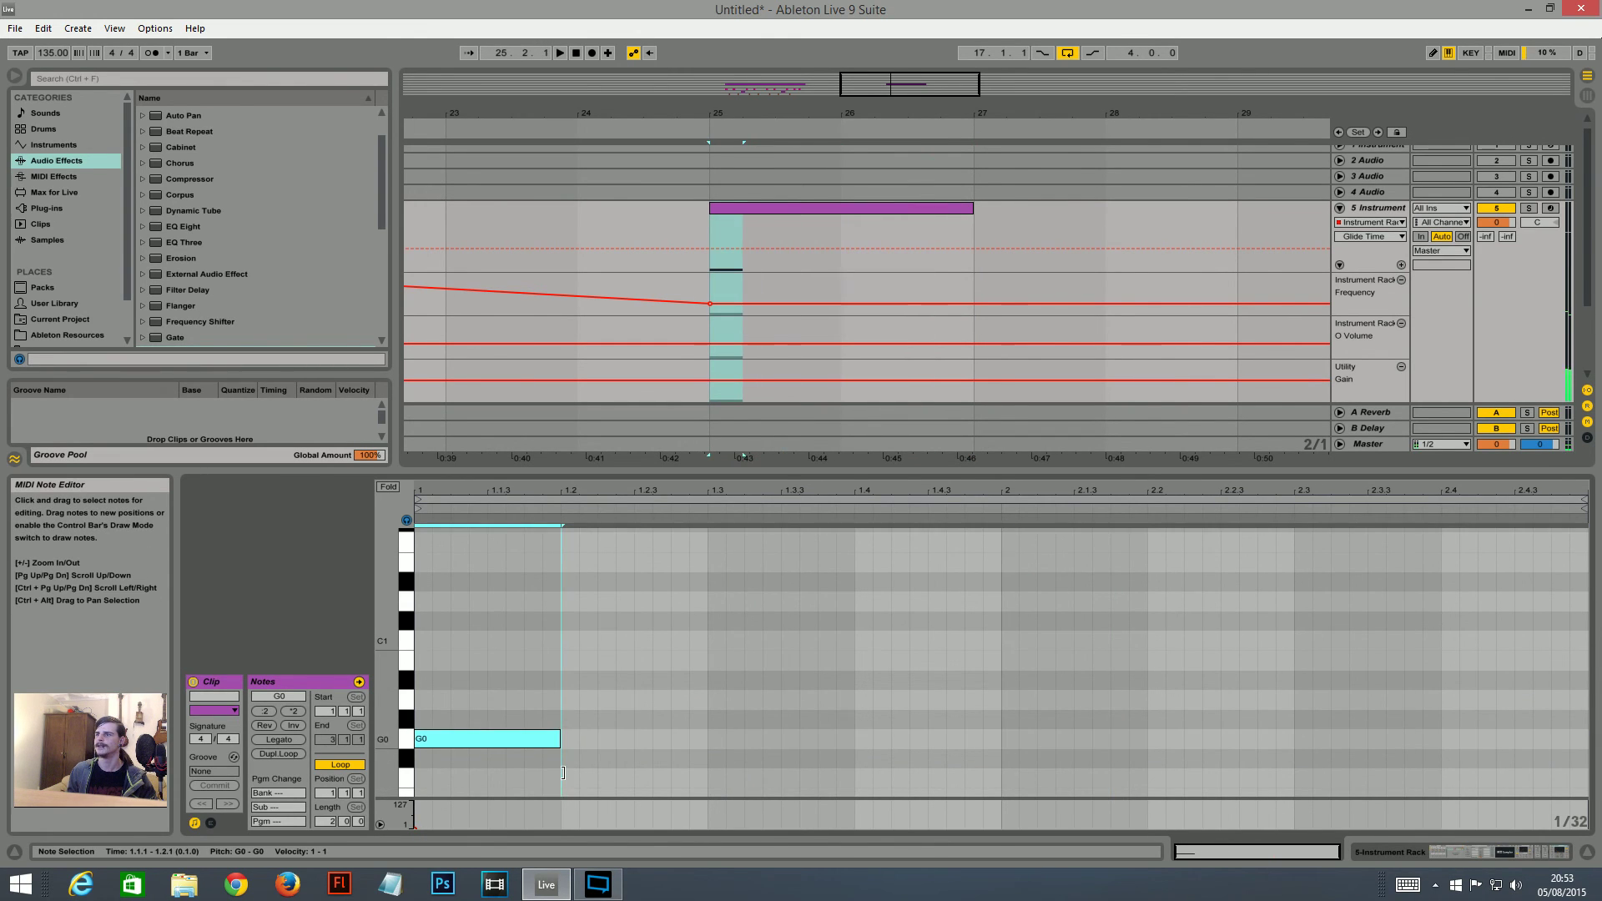
- Duplicate the G0 note, transpose the copy up an octave to G1 and shift it one grid step earlier to overlap
key("ctrl+d")
key("shift+Up")
key("Left")
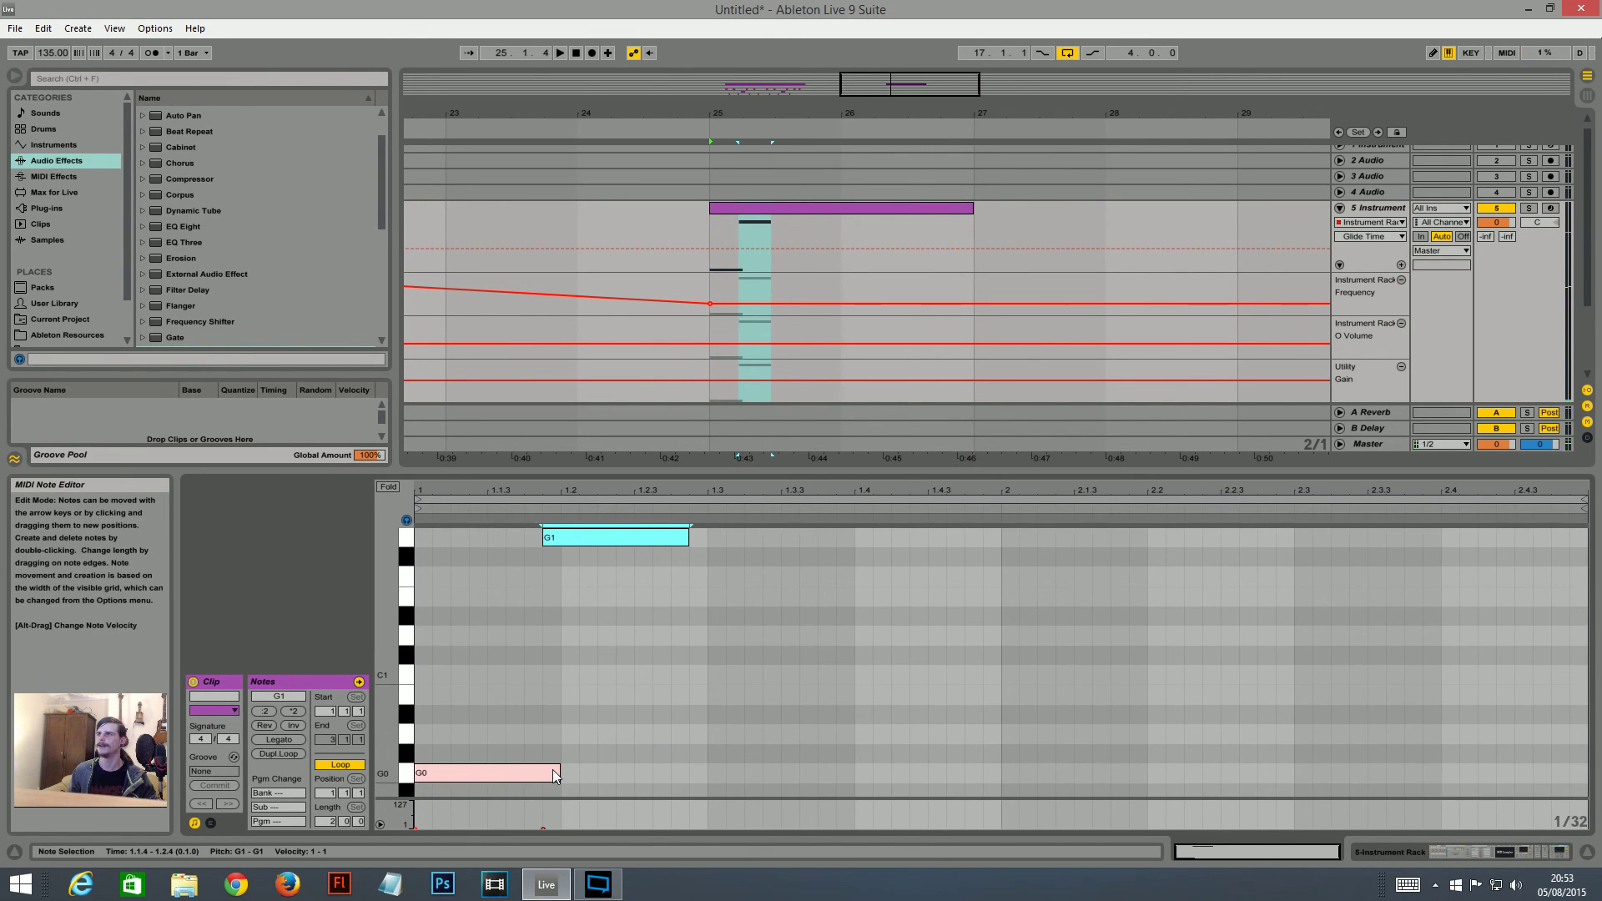
- Delete the entire pitch bend envelope across the clip's two bars
left_click(211, 824)
left_click_drag(505, 734, 630, 733)
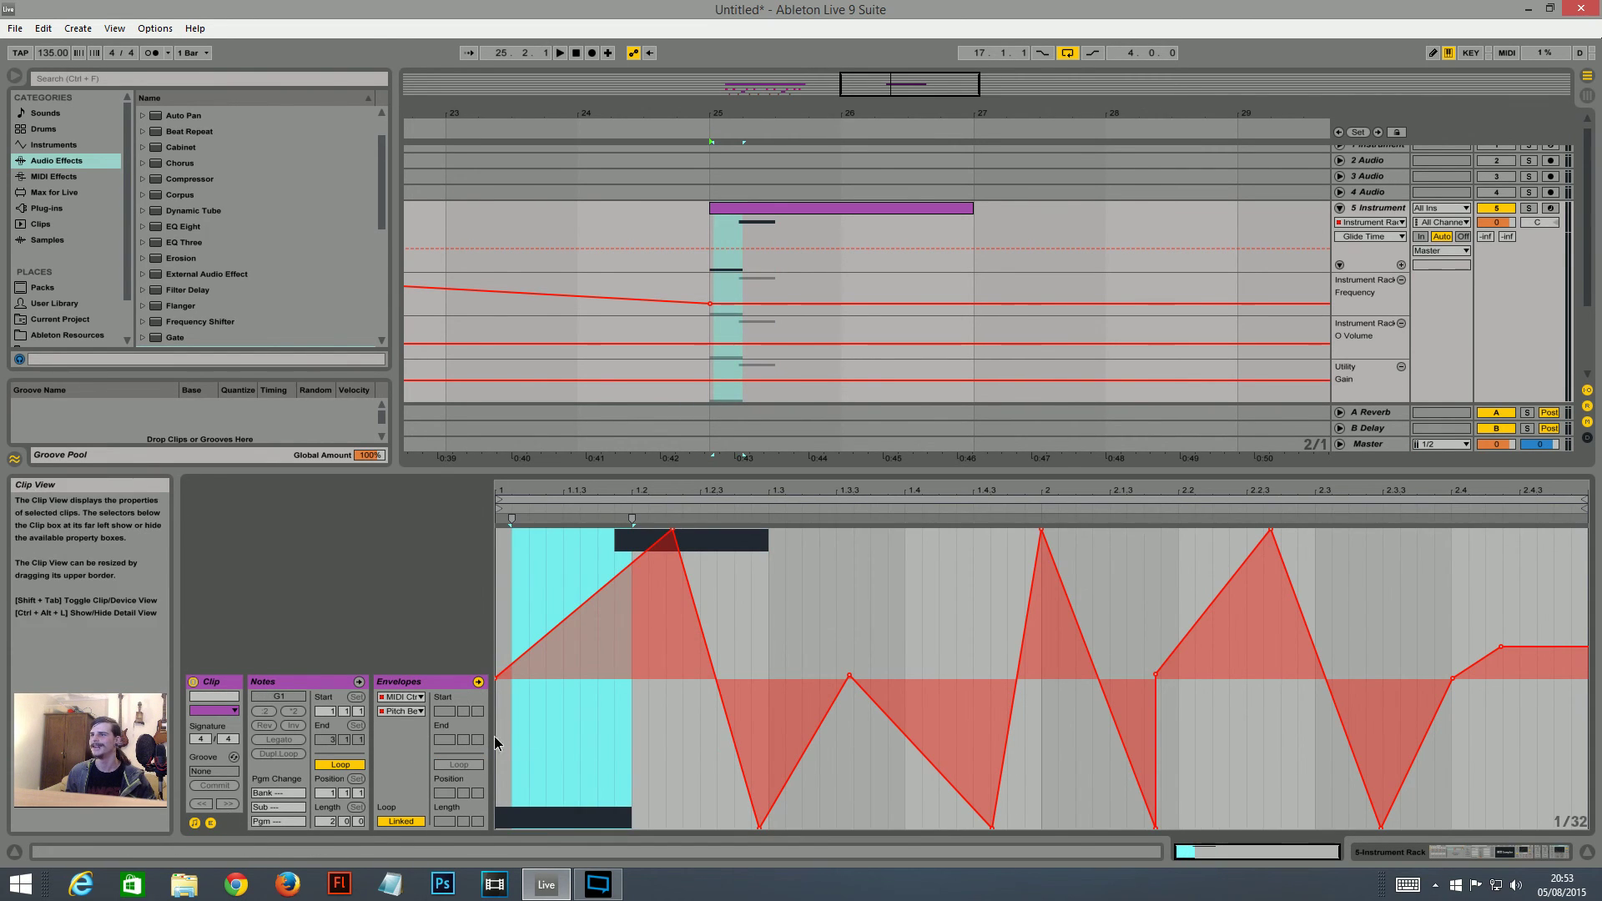
left_click_drag(500, 757, 1246, 770)
key("Delete")
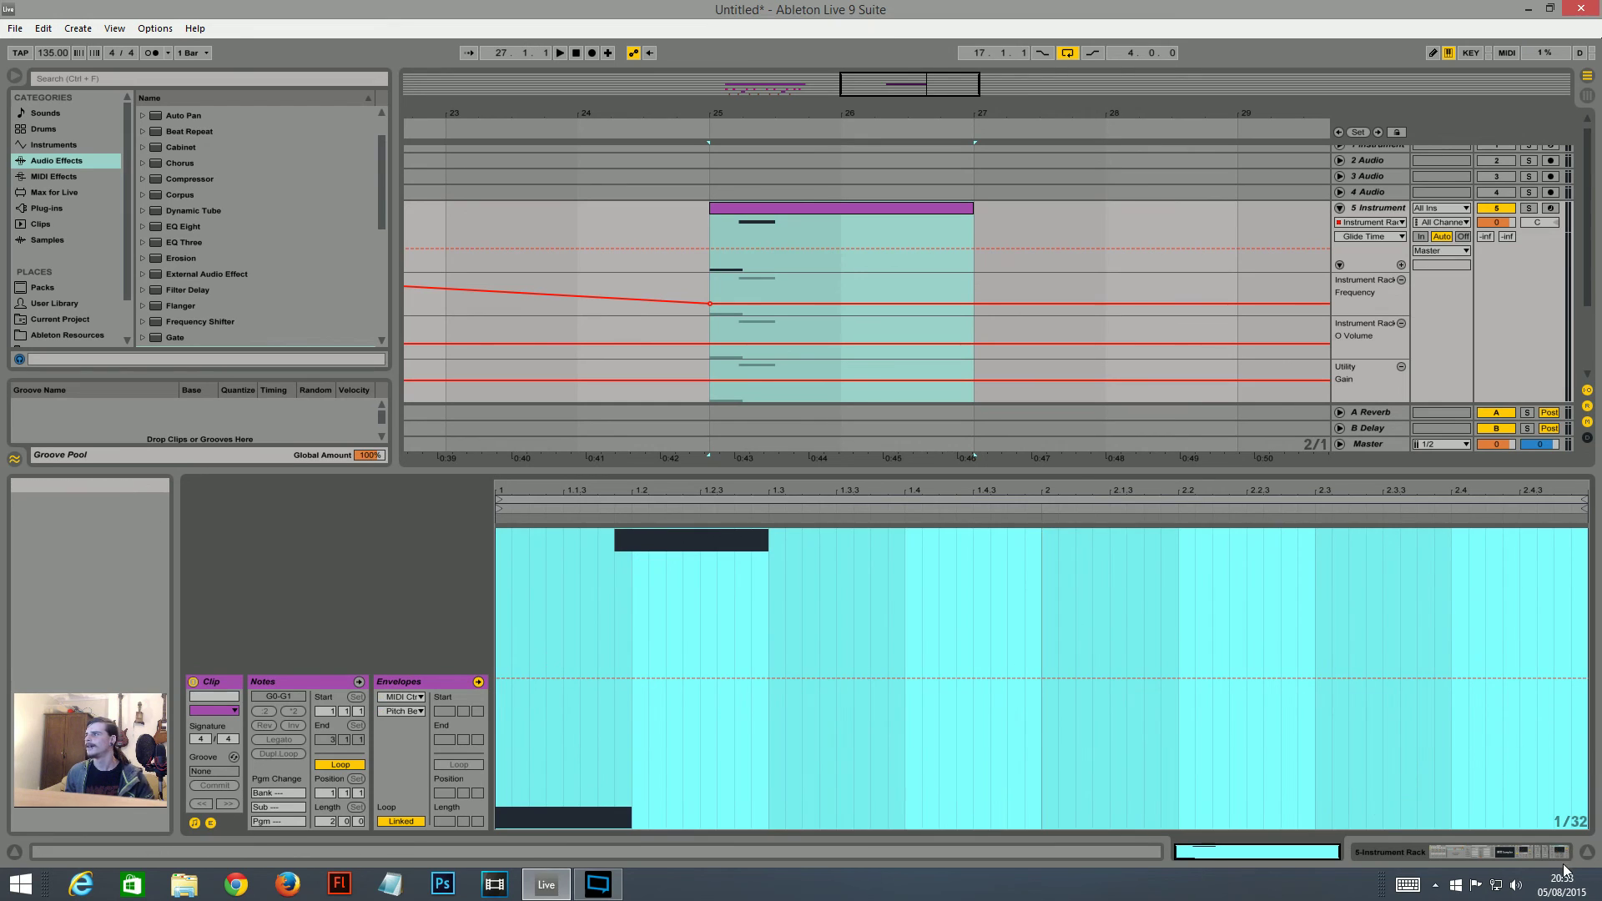
- Flatten the Pe Decay automation between bars 25 and 27 by removing its raised and lowered breakpoints
left_click(1545, 851)
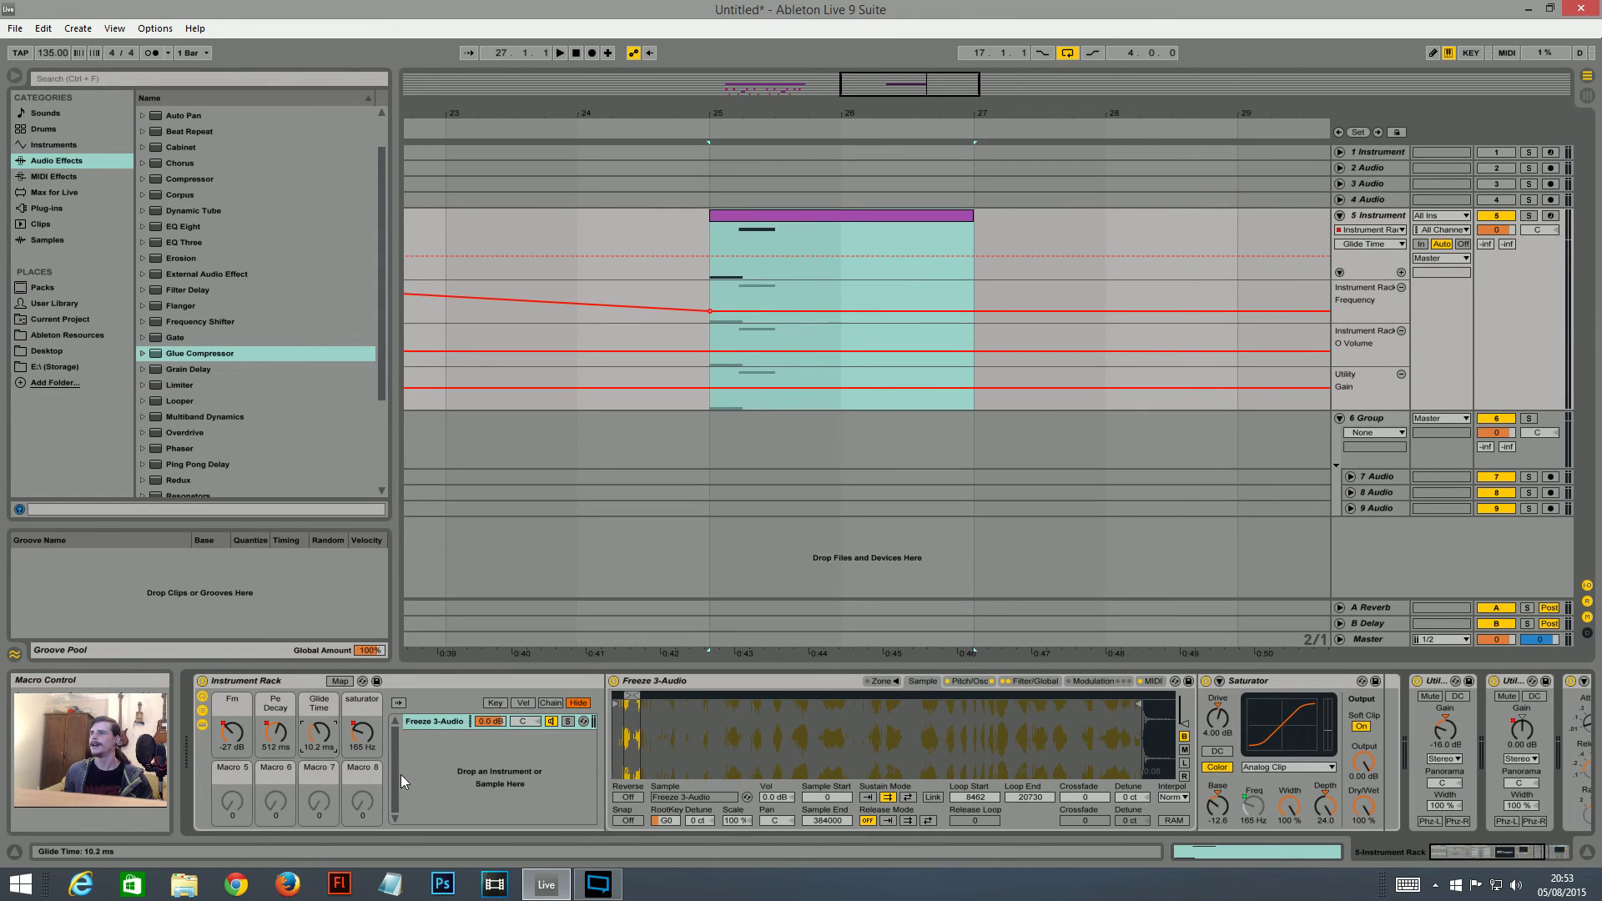
left_click(276, 734)
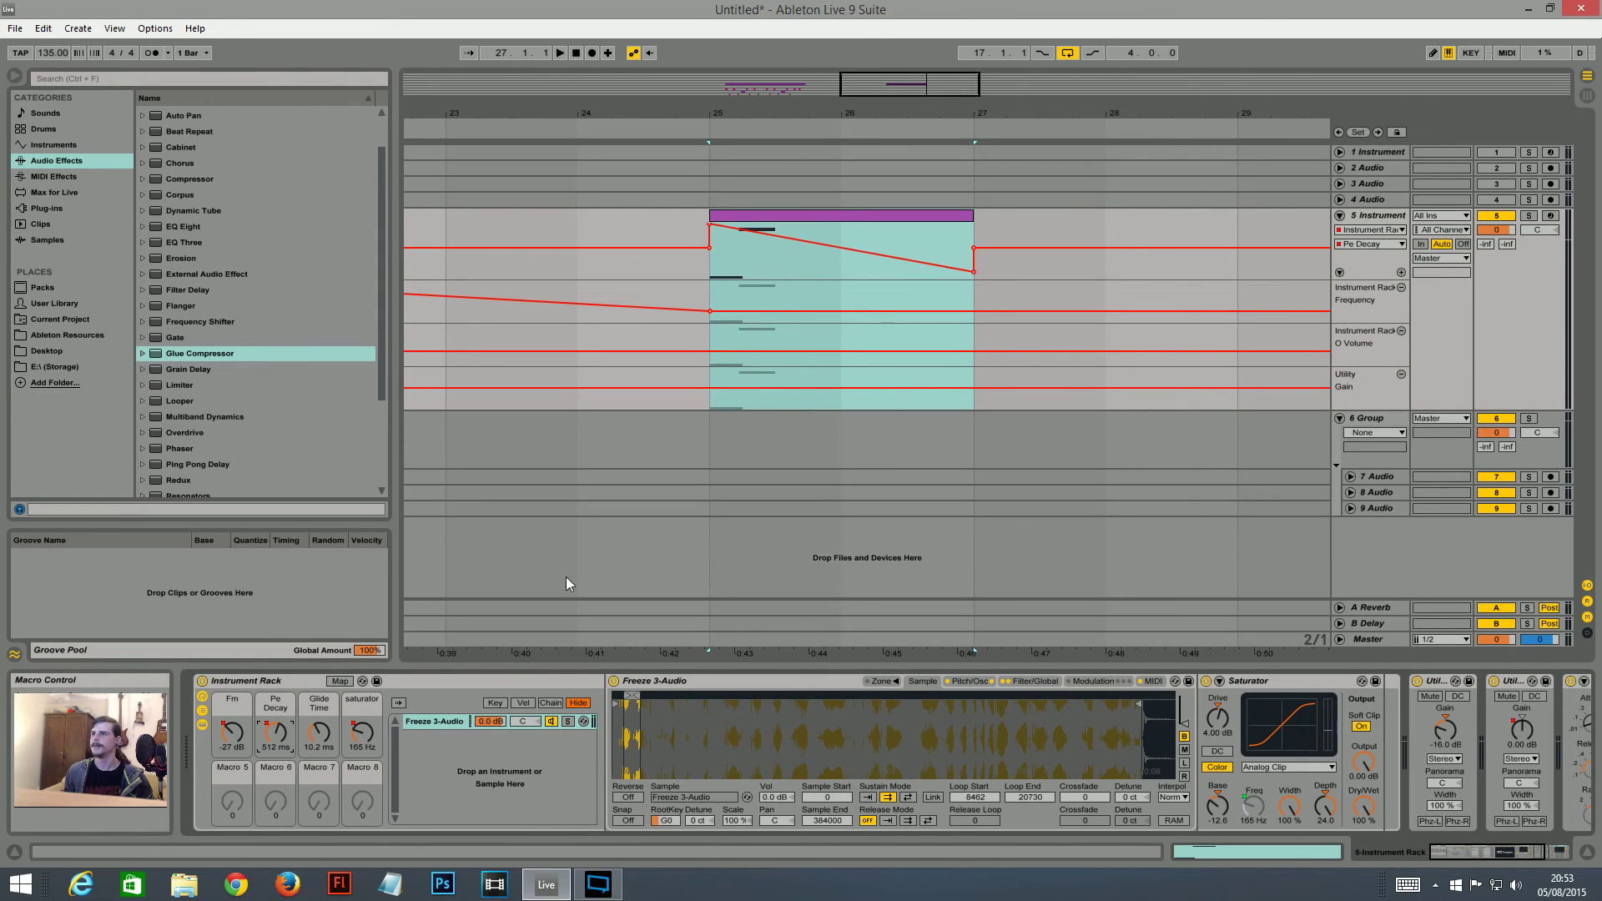
left_click(710, 227)
left_click(974, 271)
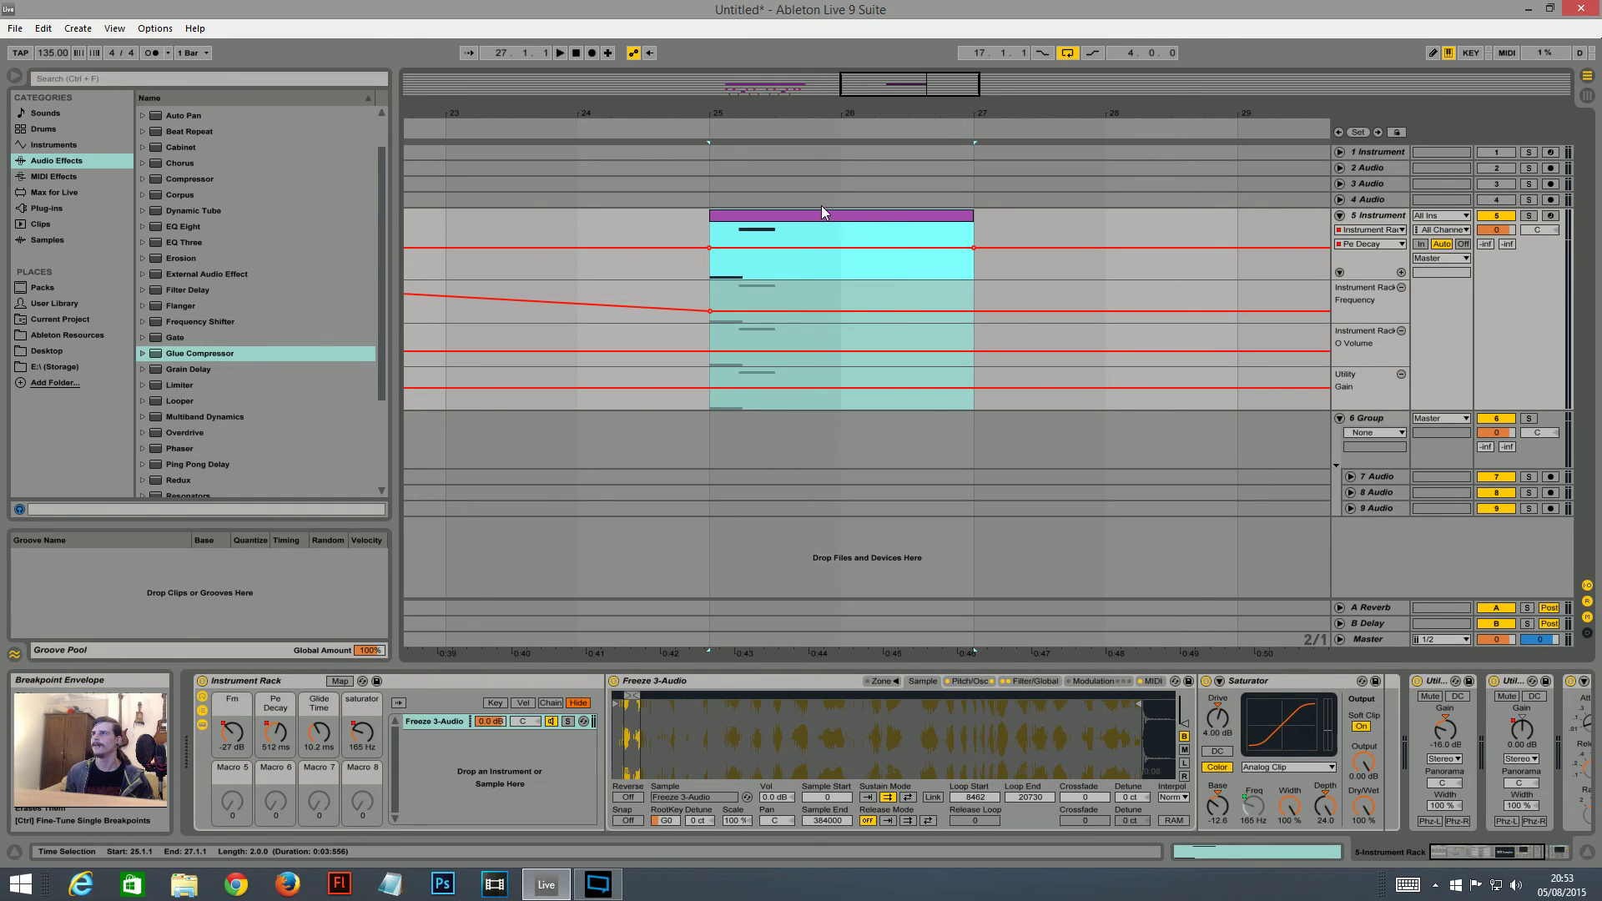
- Review the clip's two overlapping notes and set the Glide Time macro to 10.0 s
left_click(821, 213)
left_click(667, 749)
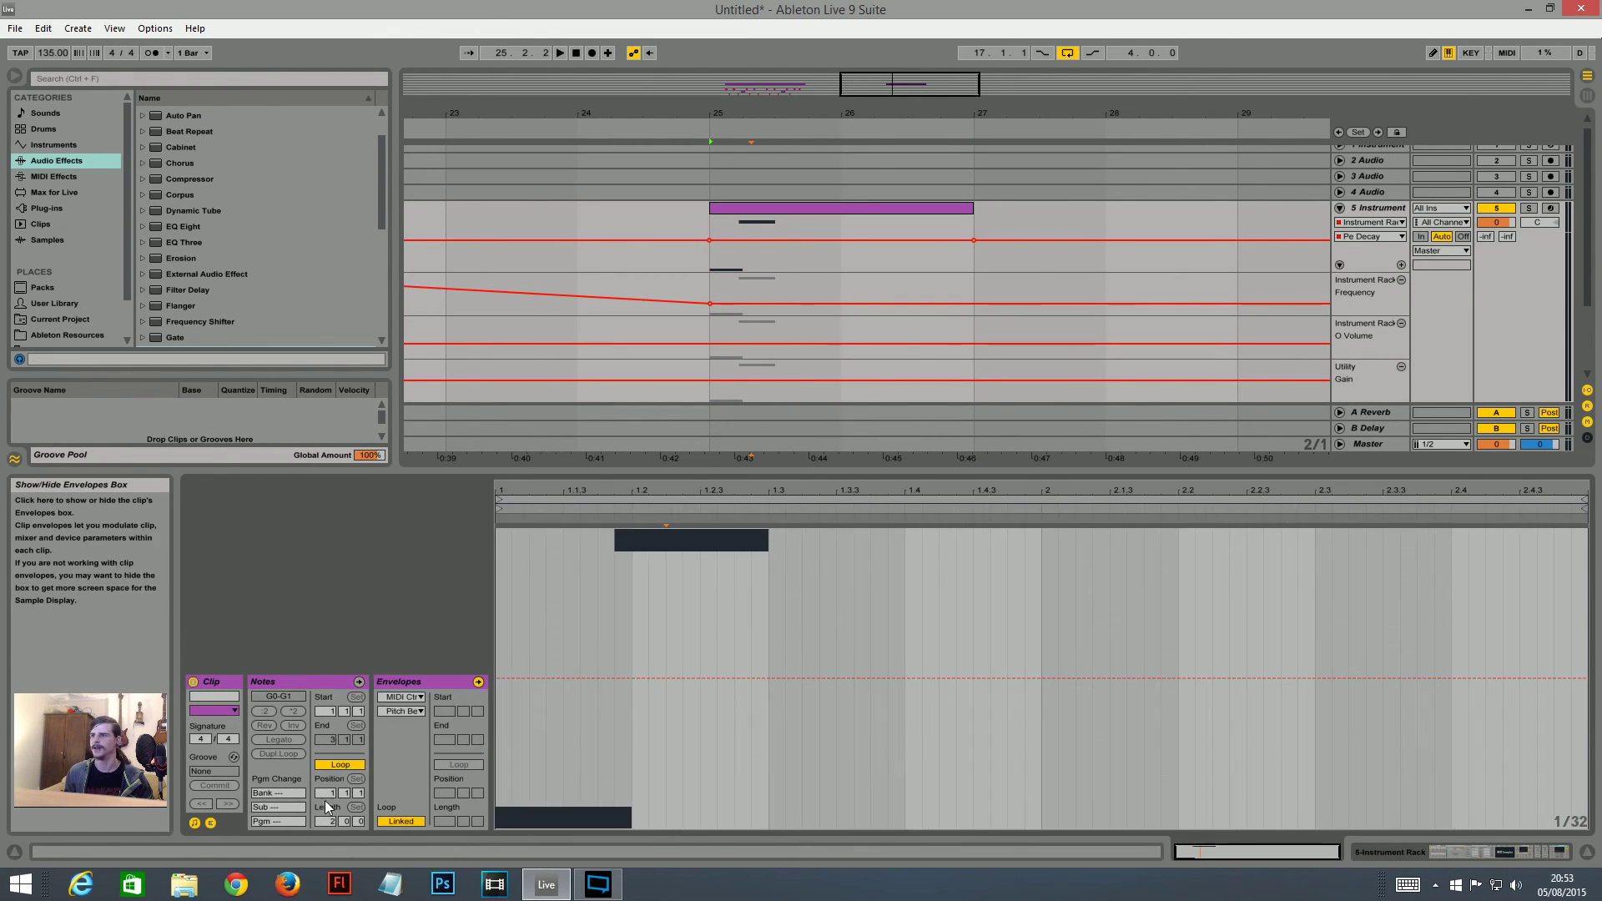
left_click(604, 734)
left_click(210, 823)
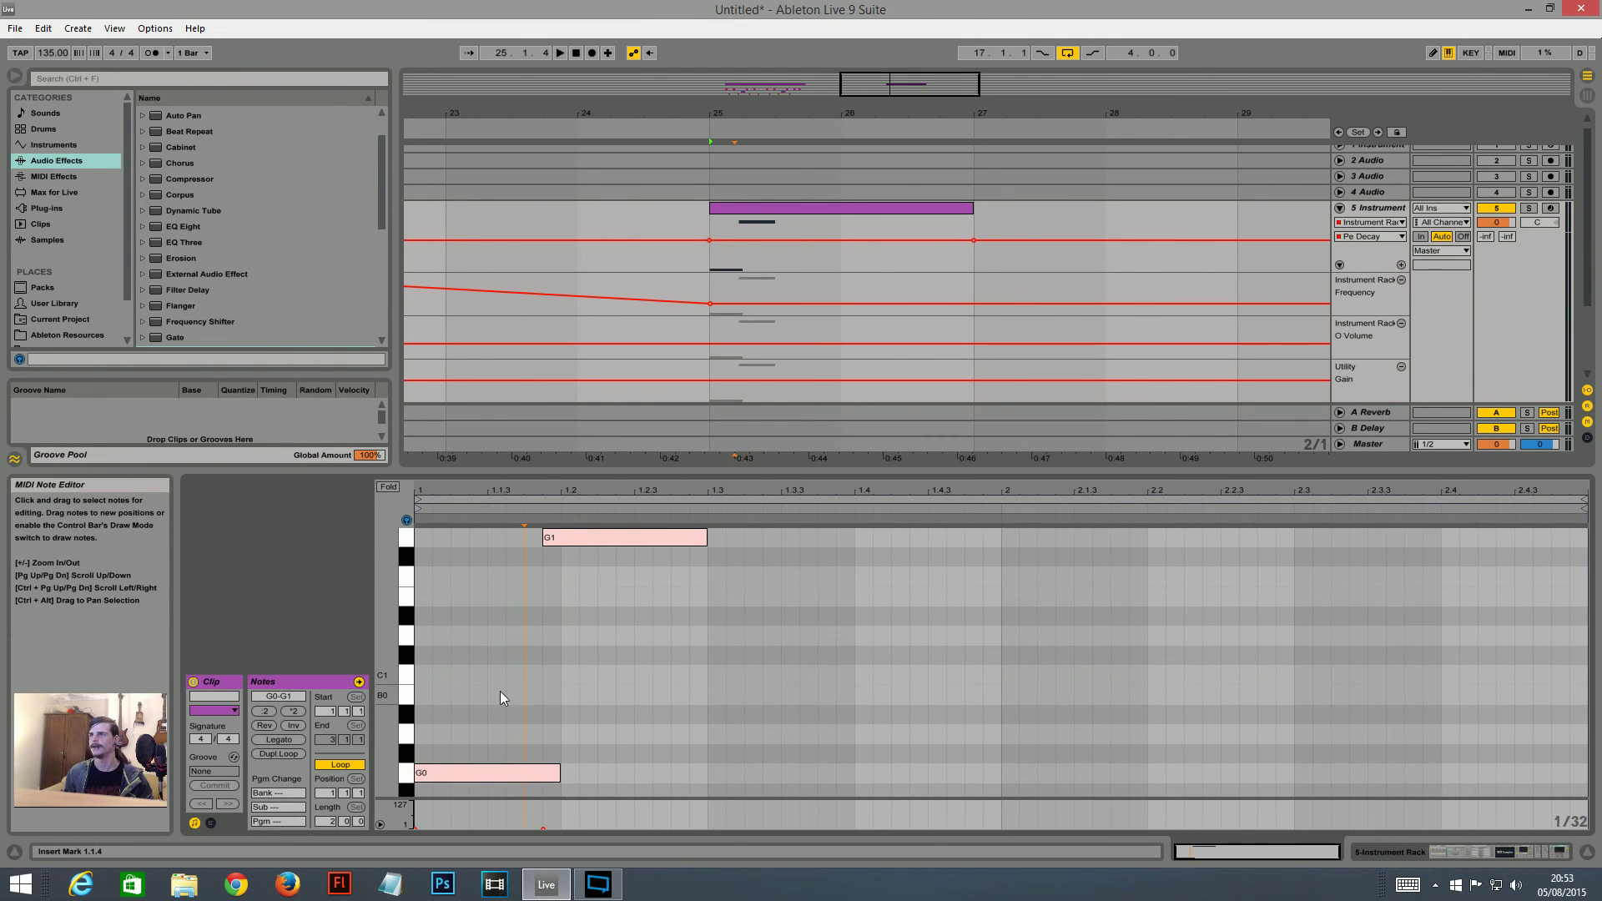
left_click(1535, 851)
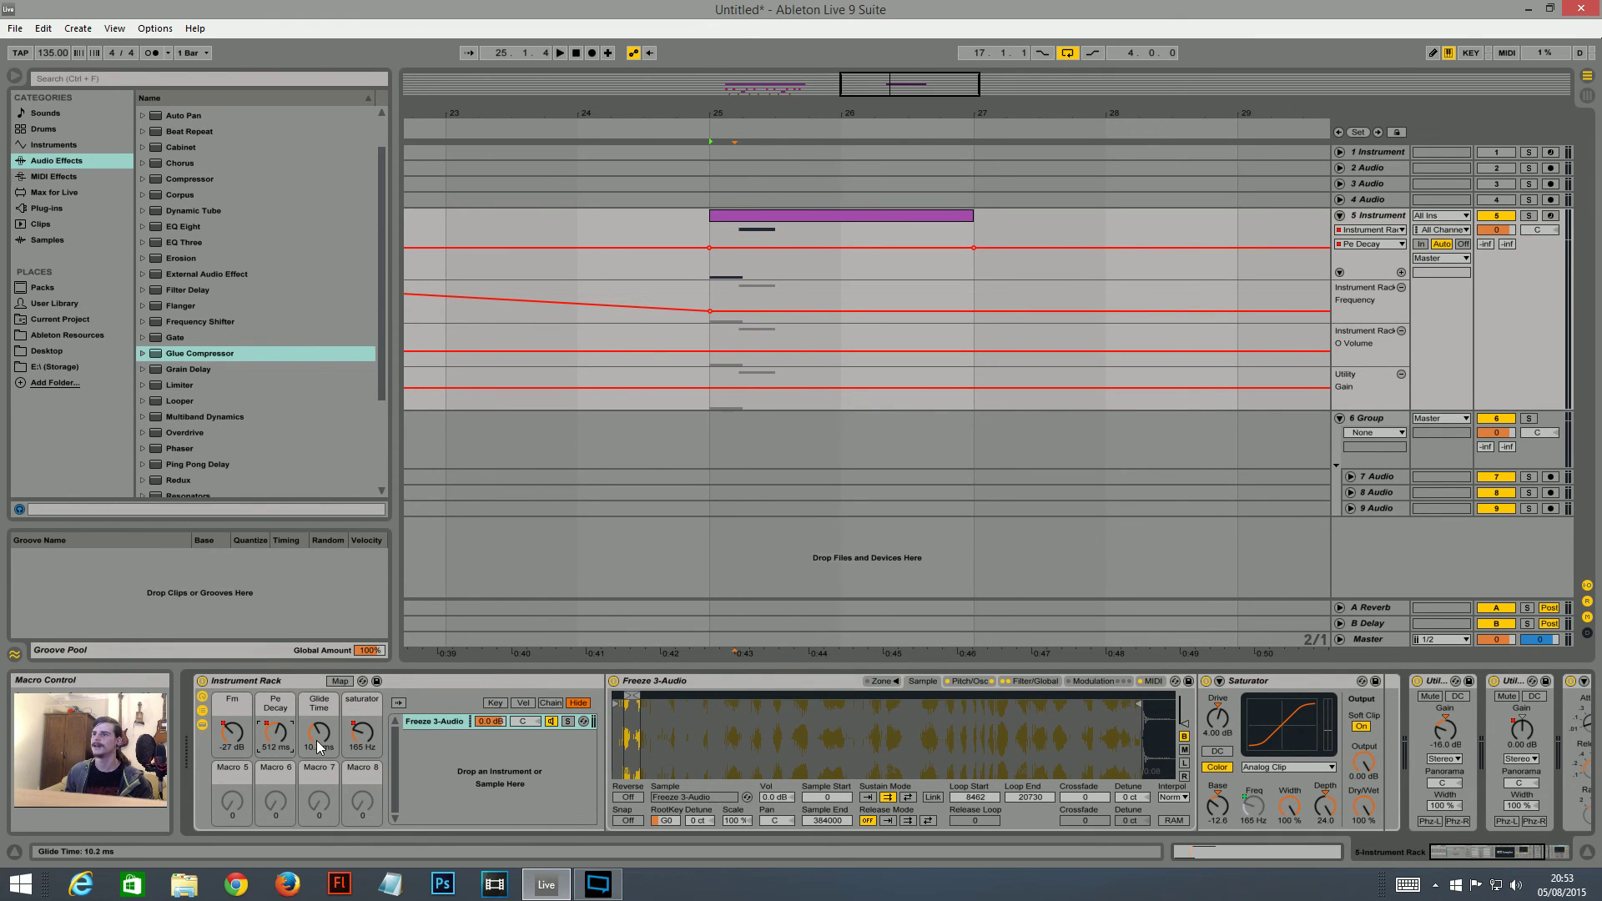
left_click_drag(317, 739, 333, 744)
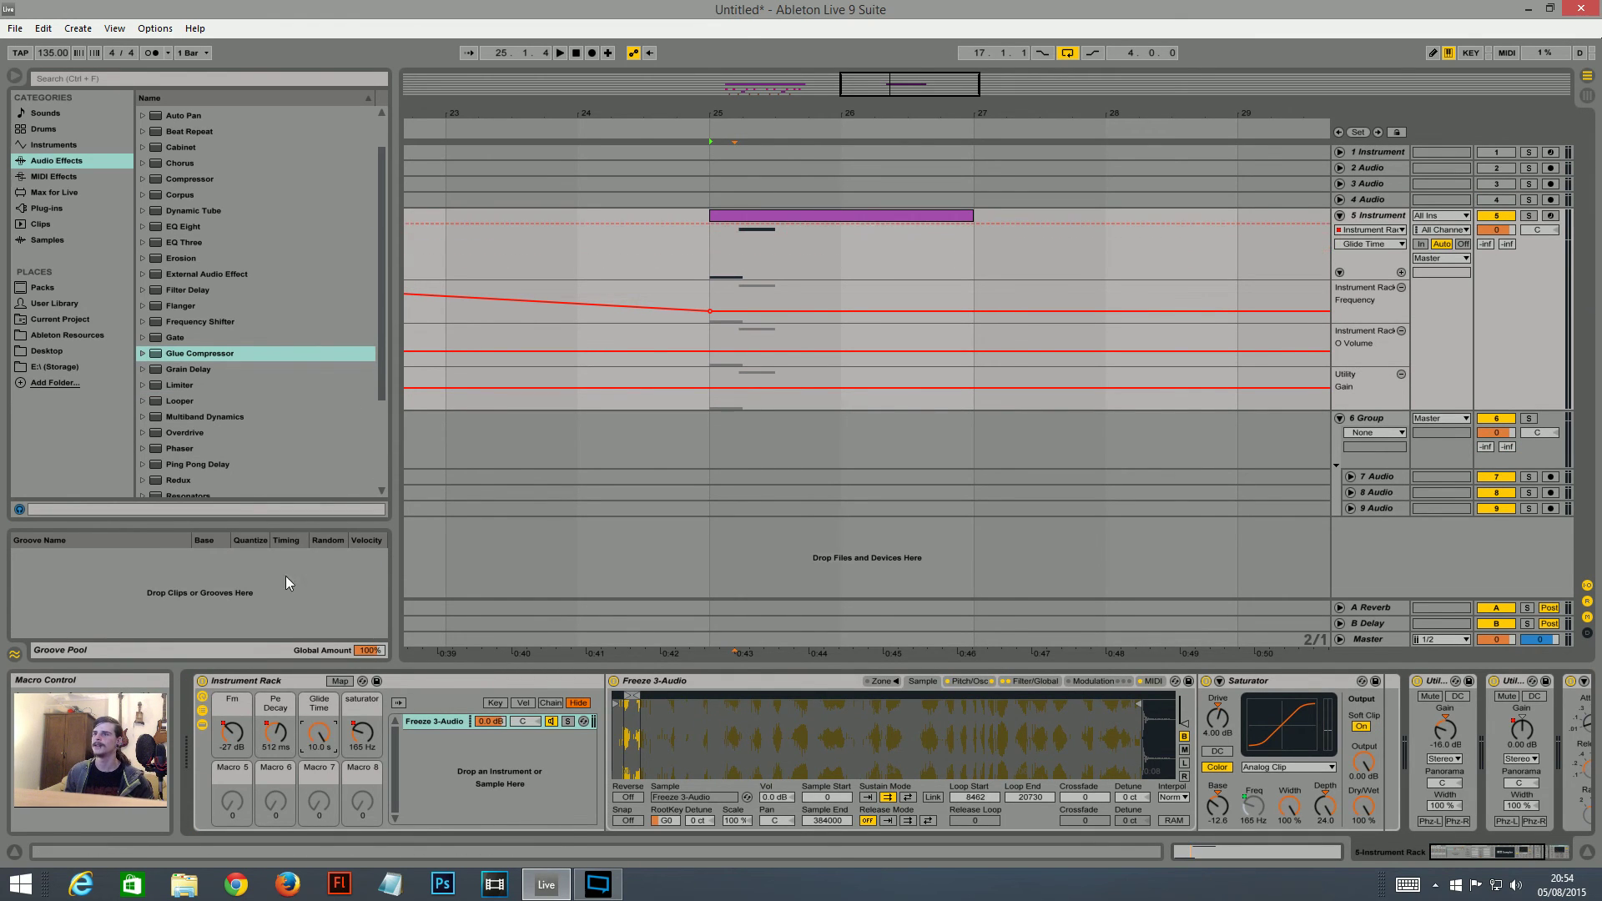
- Extend the G1 note to the start of the clip's second bar and play the clip
double_click(768, 221)
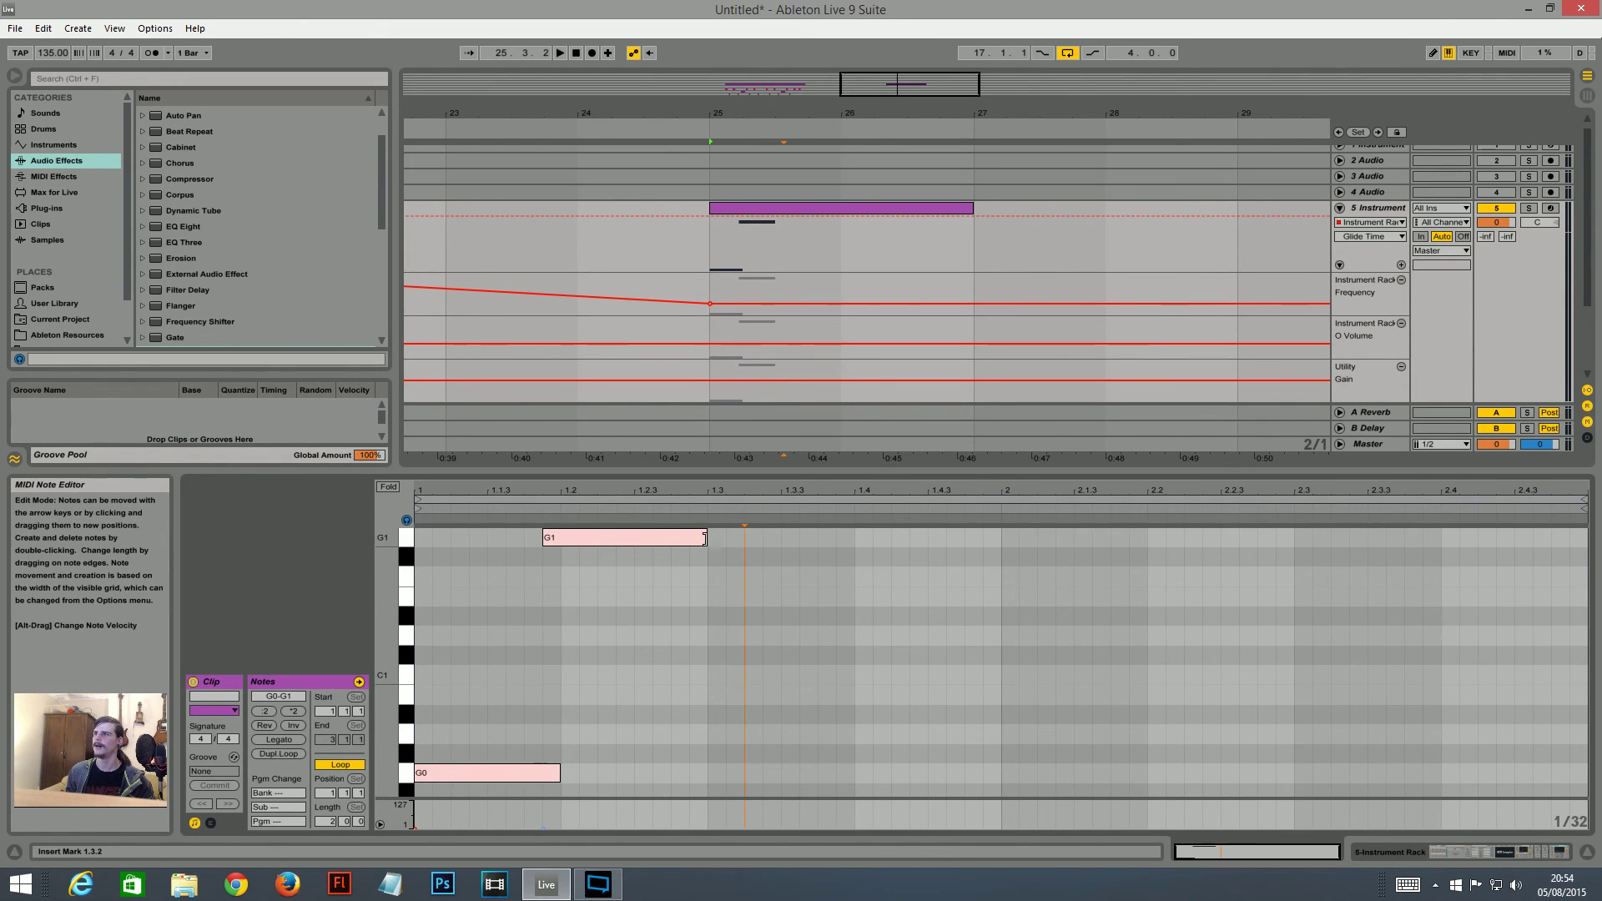
left_click_drag(705, 537, 1001, 538)
left_click(1550, 853)
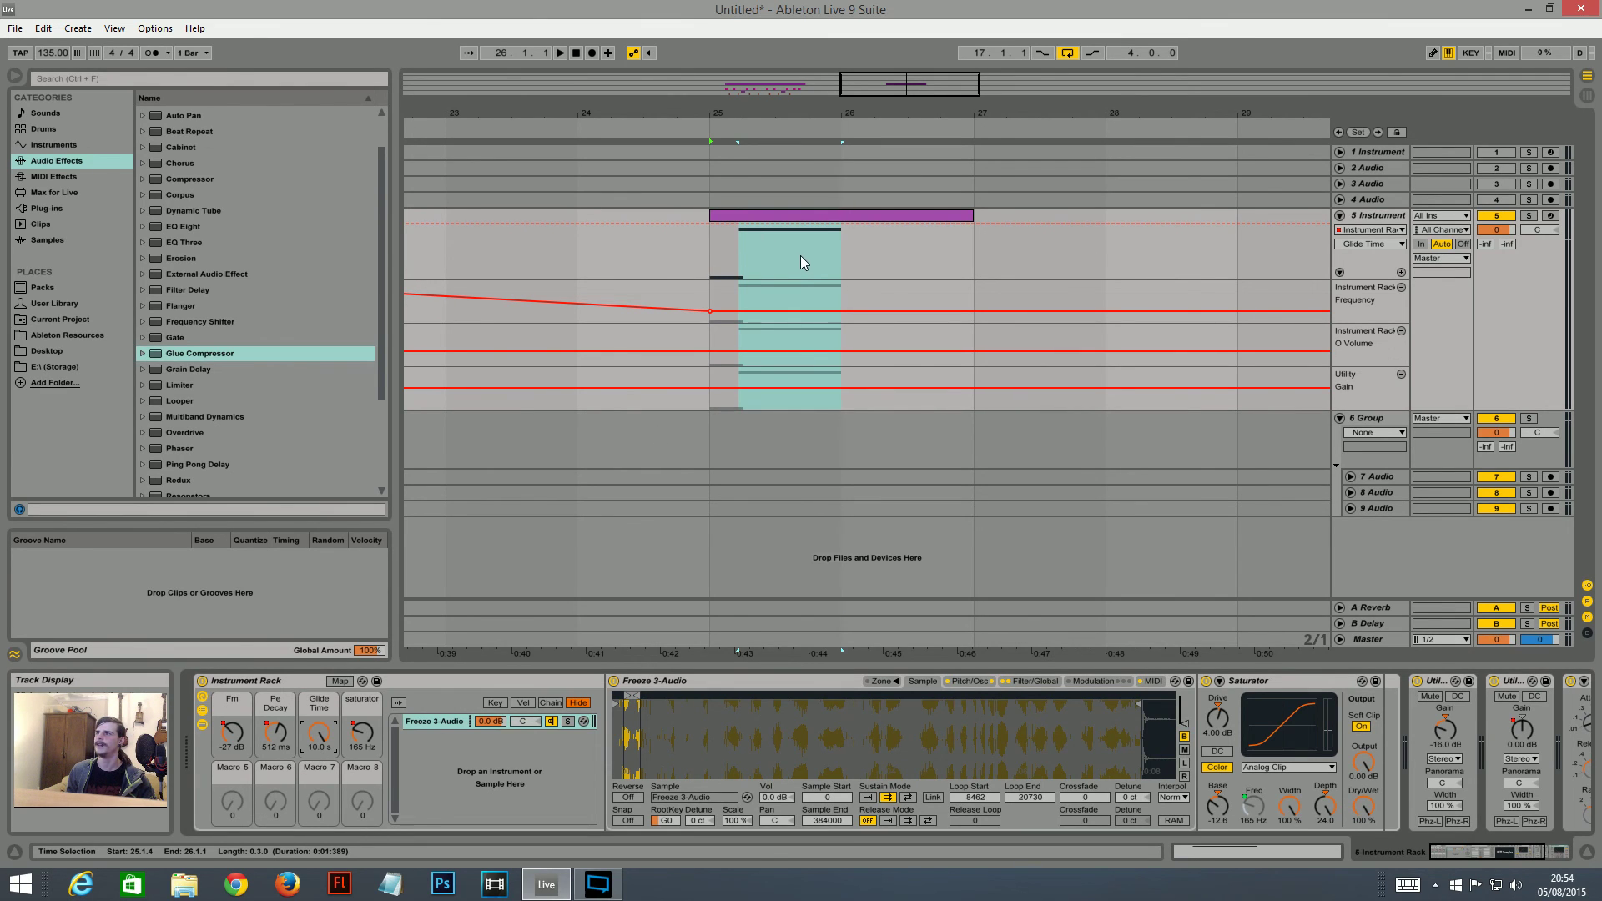
key("space")
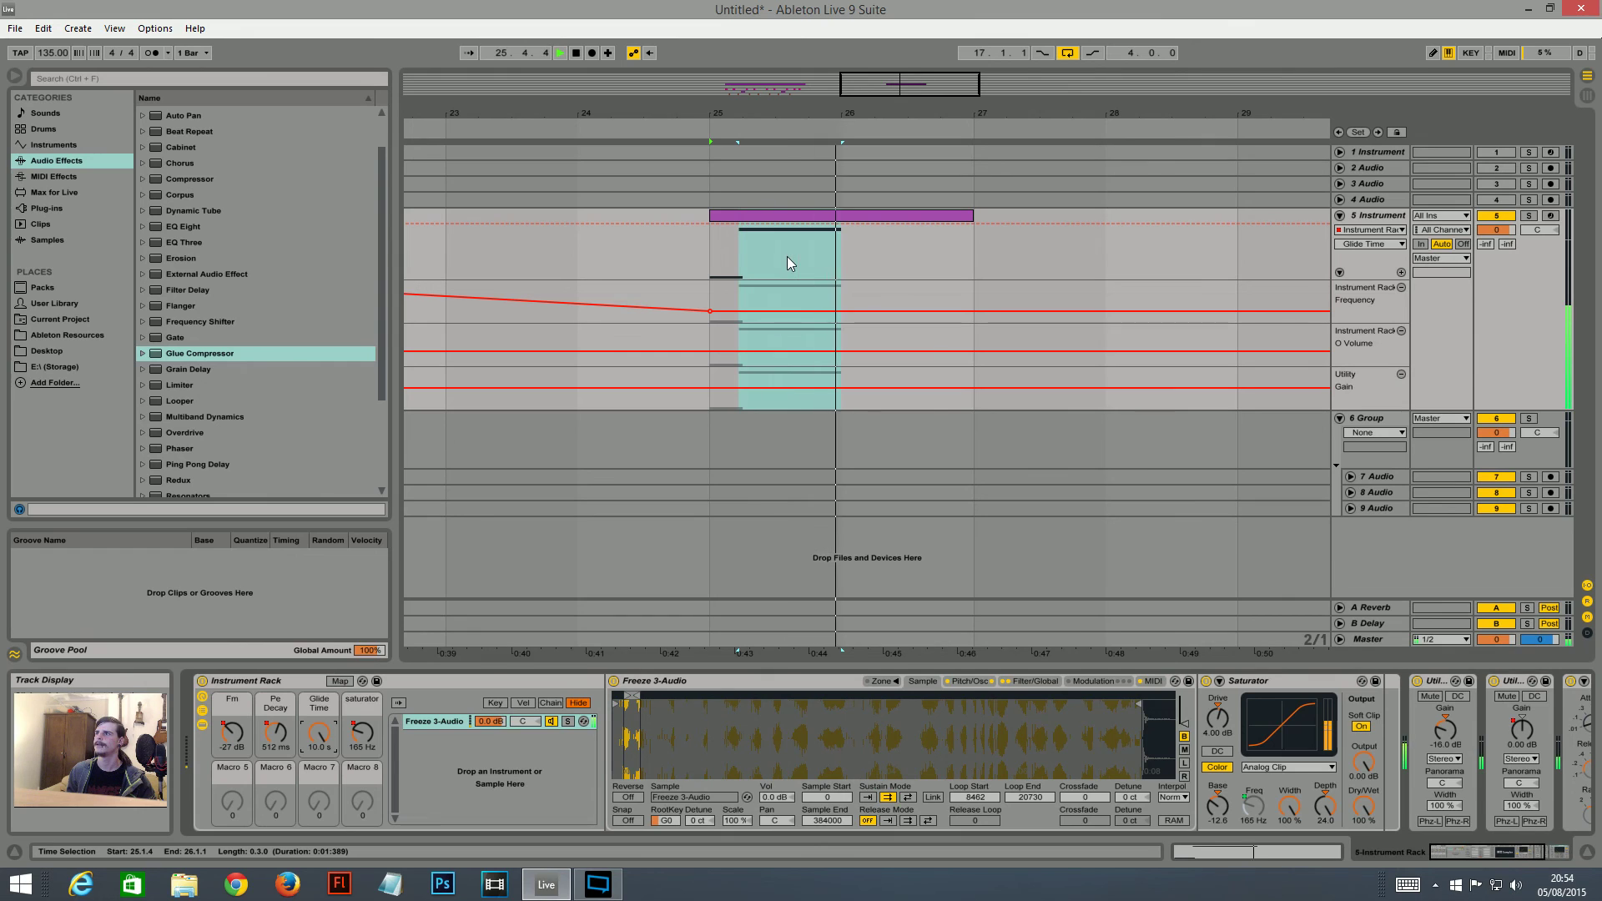
key("space")
- Extend the G1 note to the end of the two-bar clip and play it
double_click(823, 216)
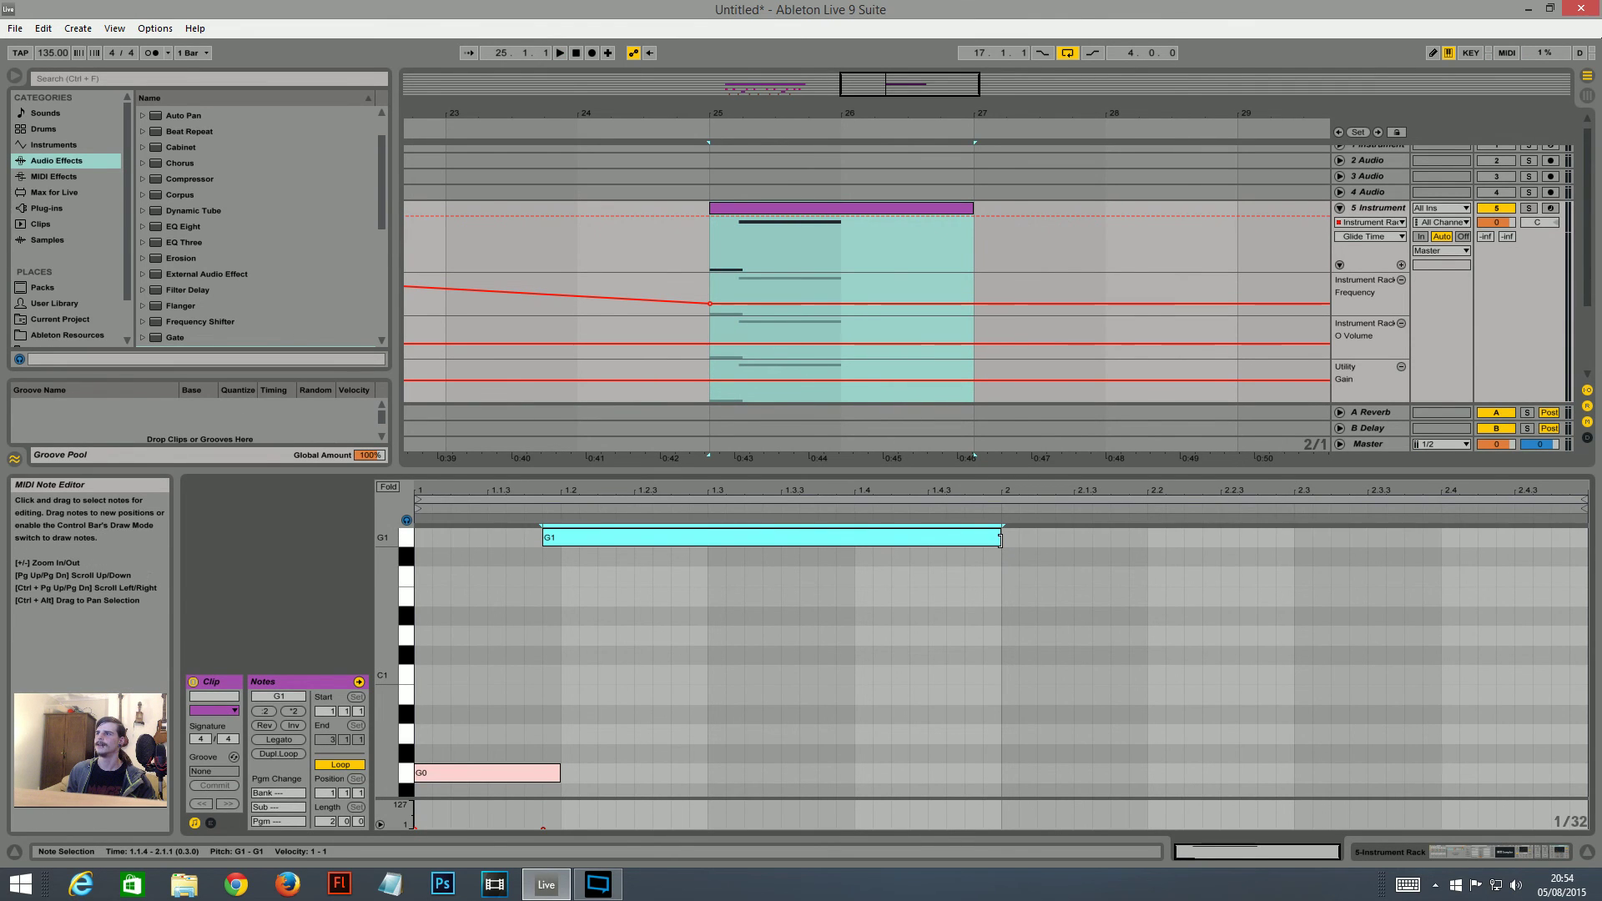
left_click_drag(1000, 540, 1588, 568)
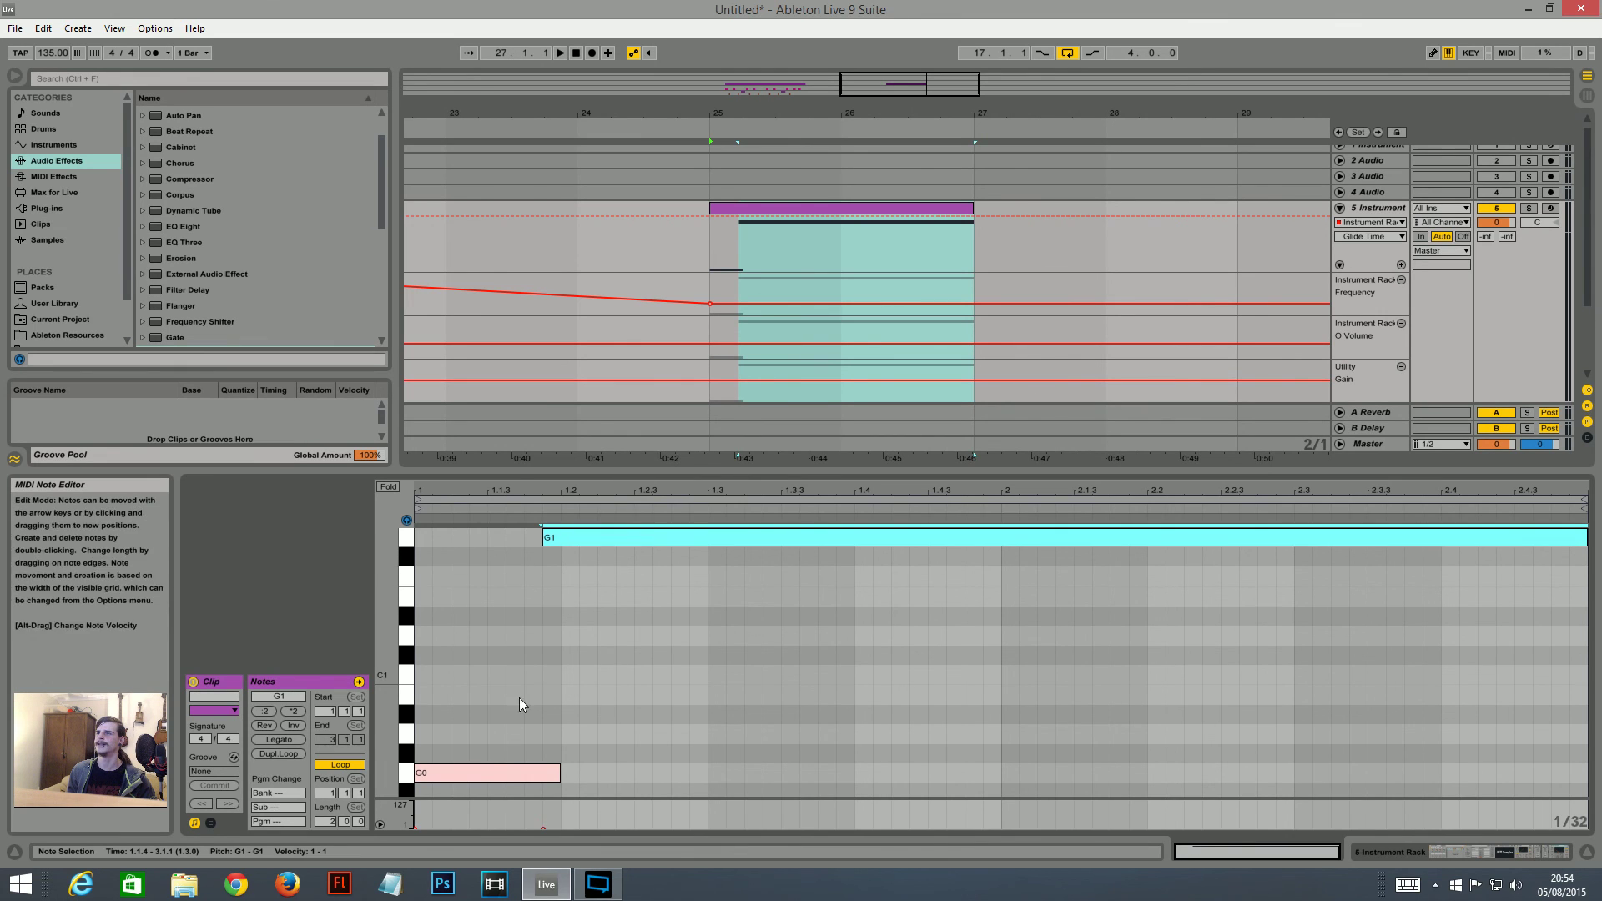
key("space")
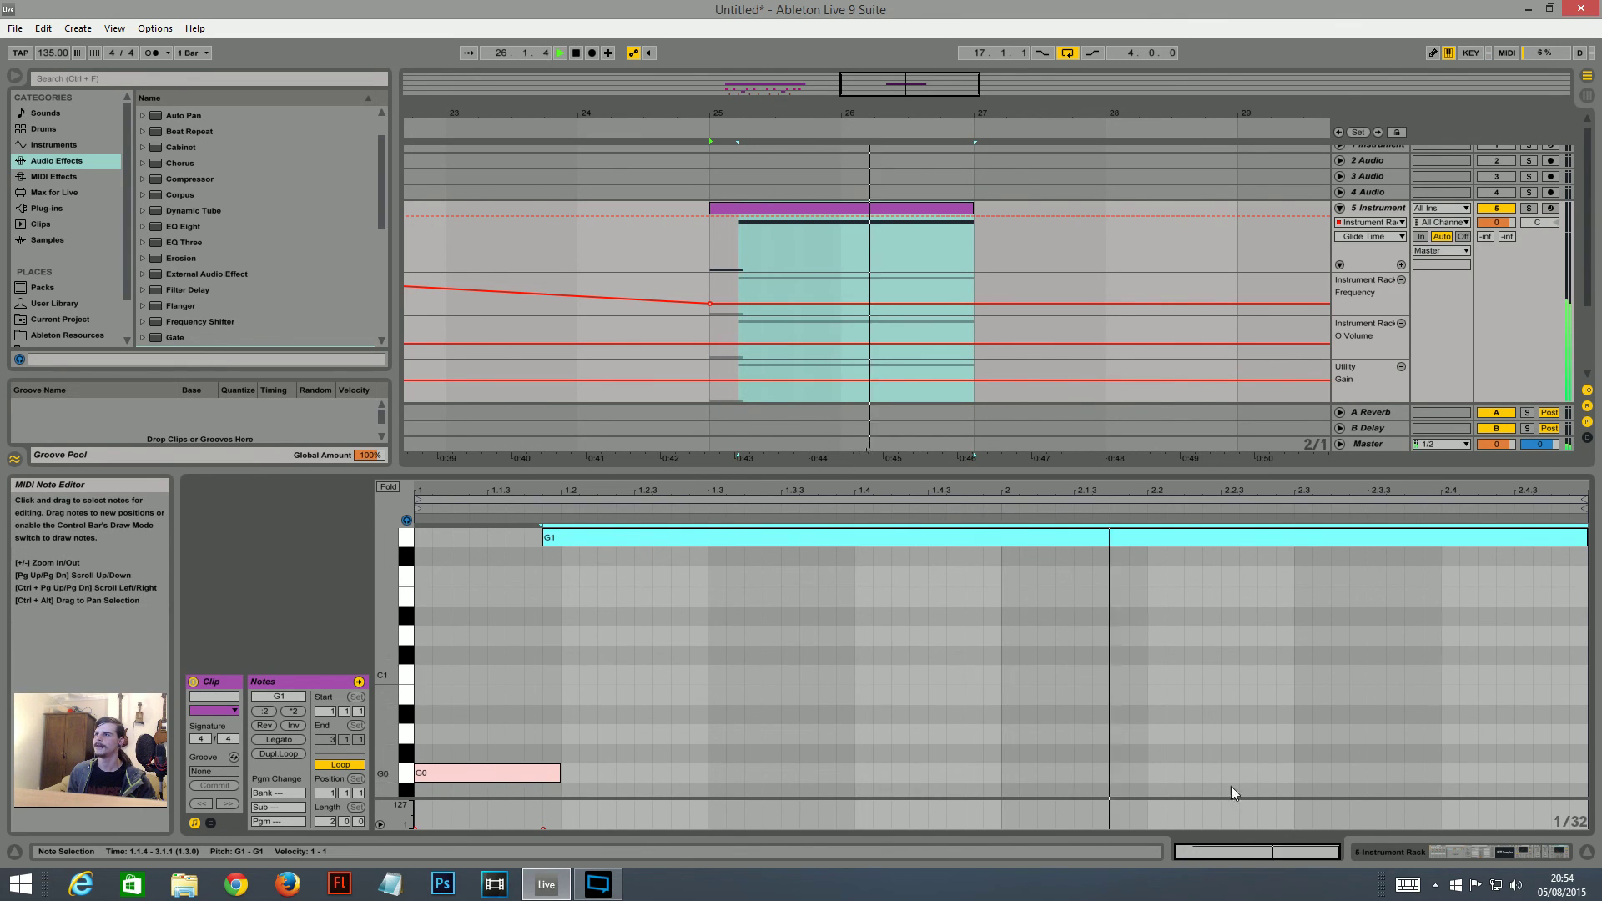
left_click(1510, 853)
key("space")
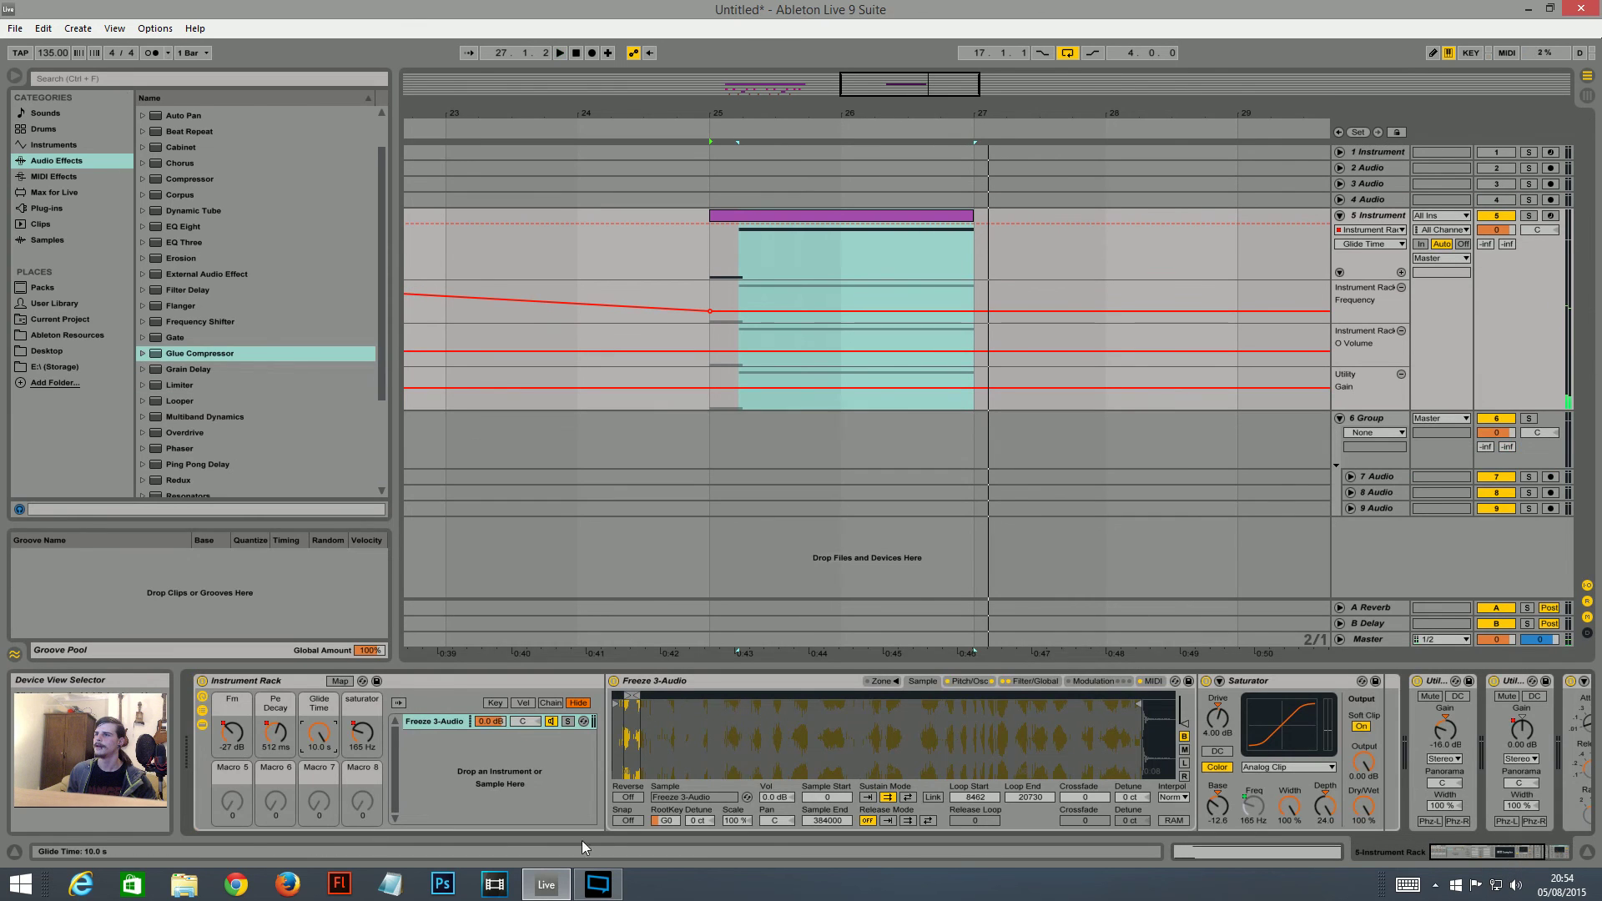
- Set the Glide Time macro to 0.10 ms and play the clip
left_click_drag(323, 740, 323, 851)
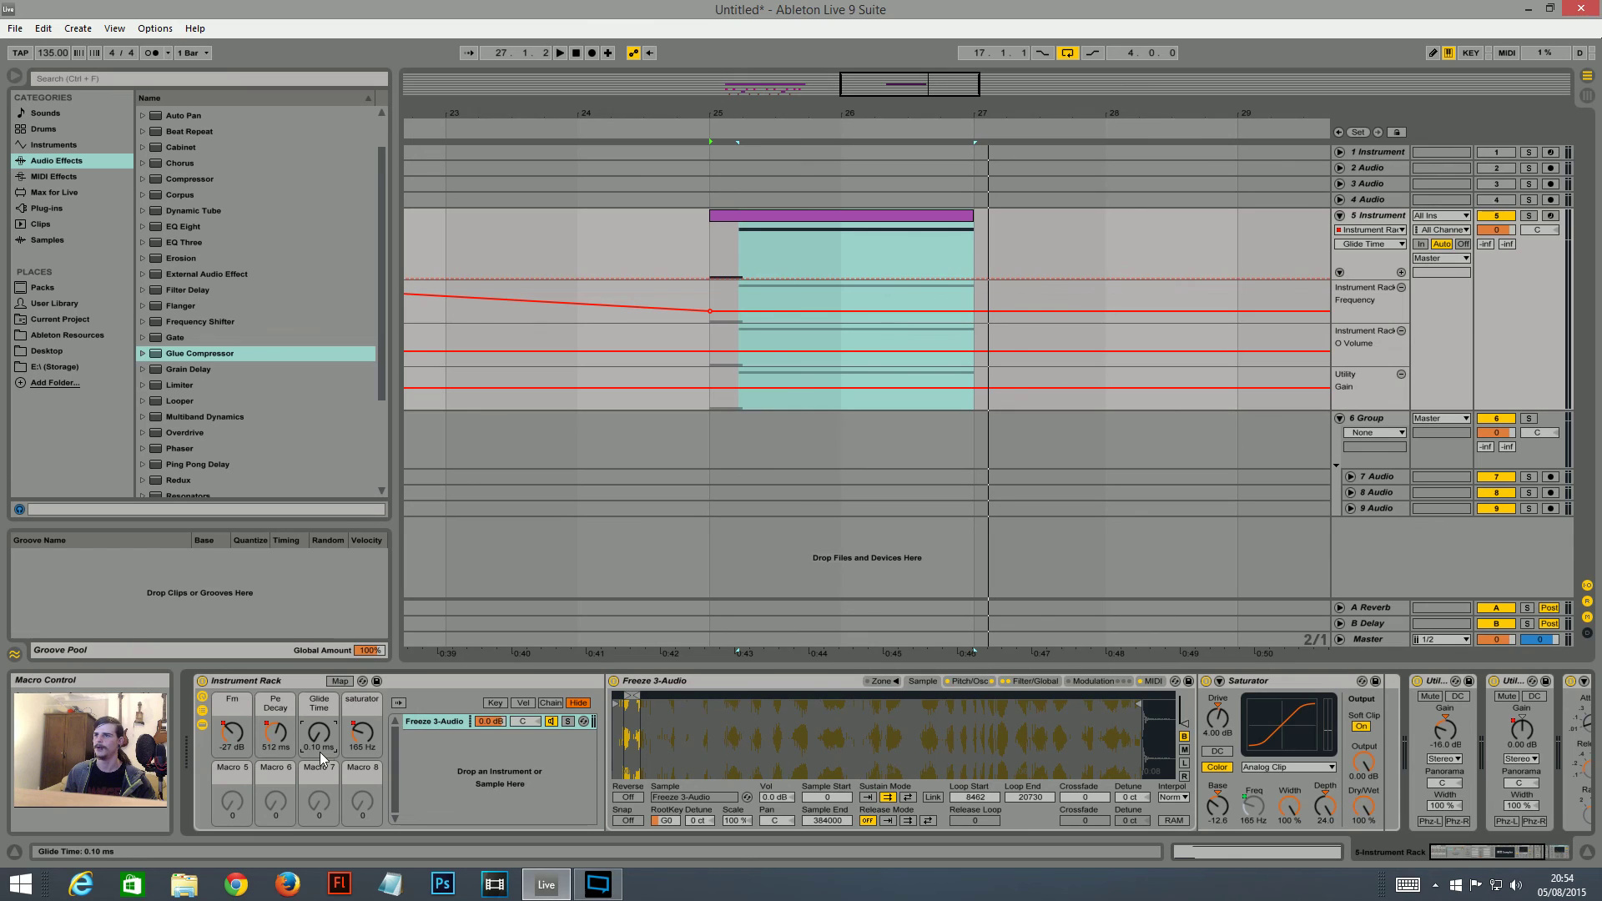
key("space")
key("space")
key("space")
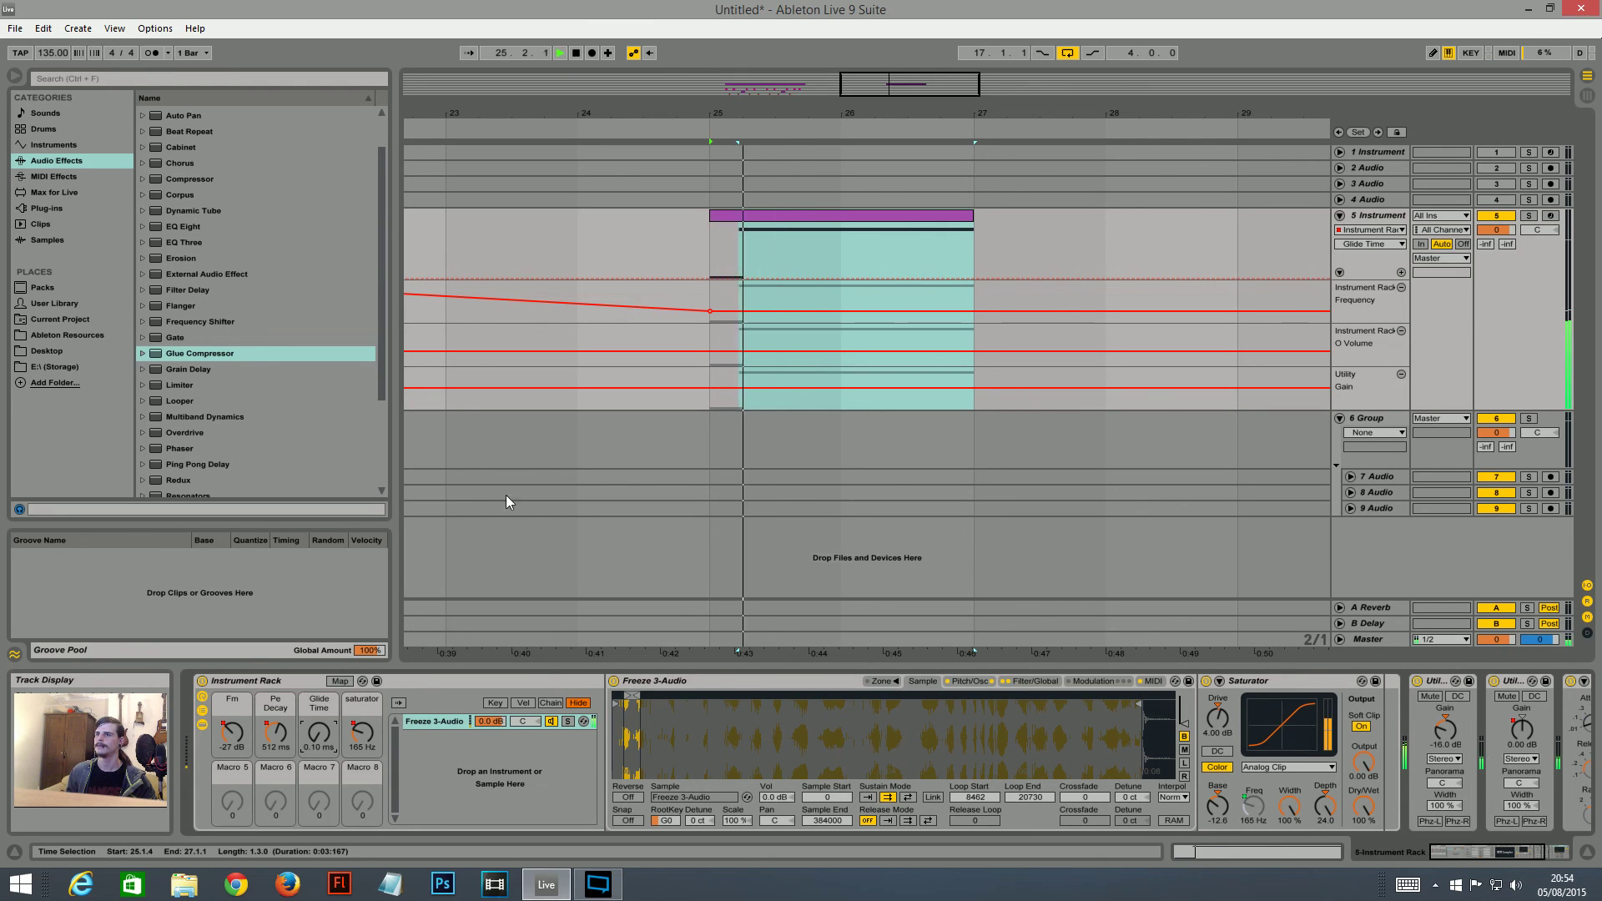
- Raise the Glide Time macro to 203 ms, playing the clip repeatedly while adjusting it
mouse_move(319, 733)
left_mouse_down()
mouse_move(320, 714)
mouse_move(312, 741)
left_mouse_up()
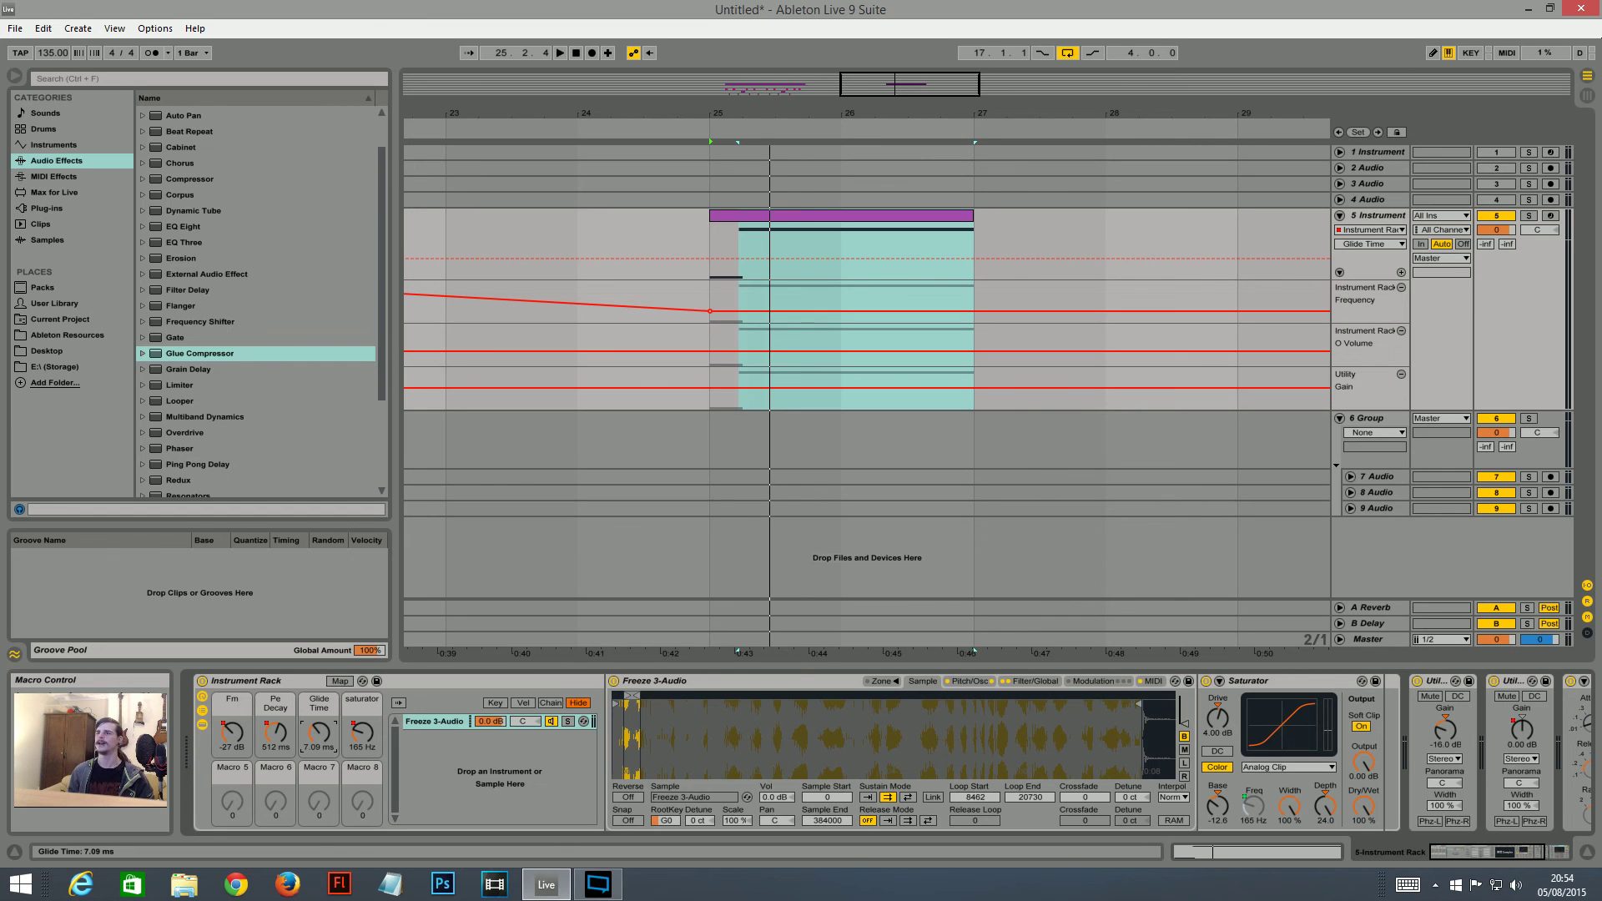
mouse_move(319, 732)
left_mouse_down()
mouse_move(320, 684)
mouse_move(319, 707)
left_mouse_up()
key("space")
key("space")
key("space")
key("space")
key("space")
key("space")
key("space")
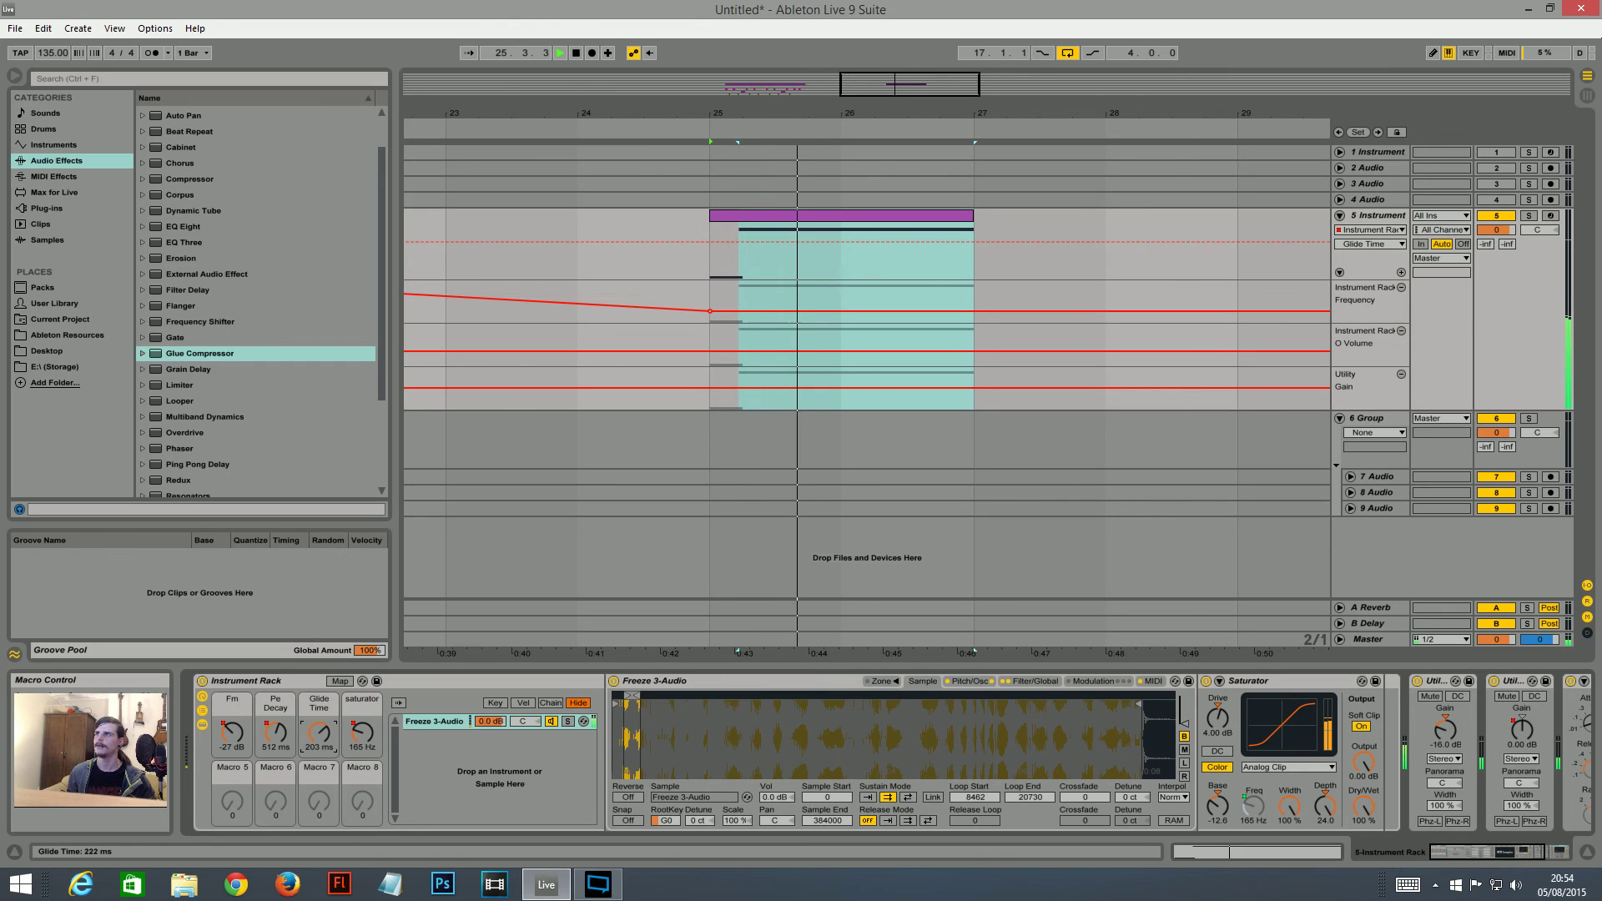
key("space")
- Delete the two-bar demonstration clip at bar 25 on track 5 together with its automation
left_click_drag(795, 114, 797, 77)
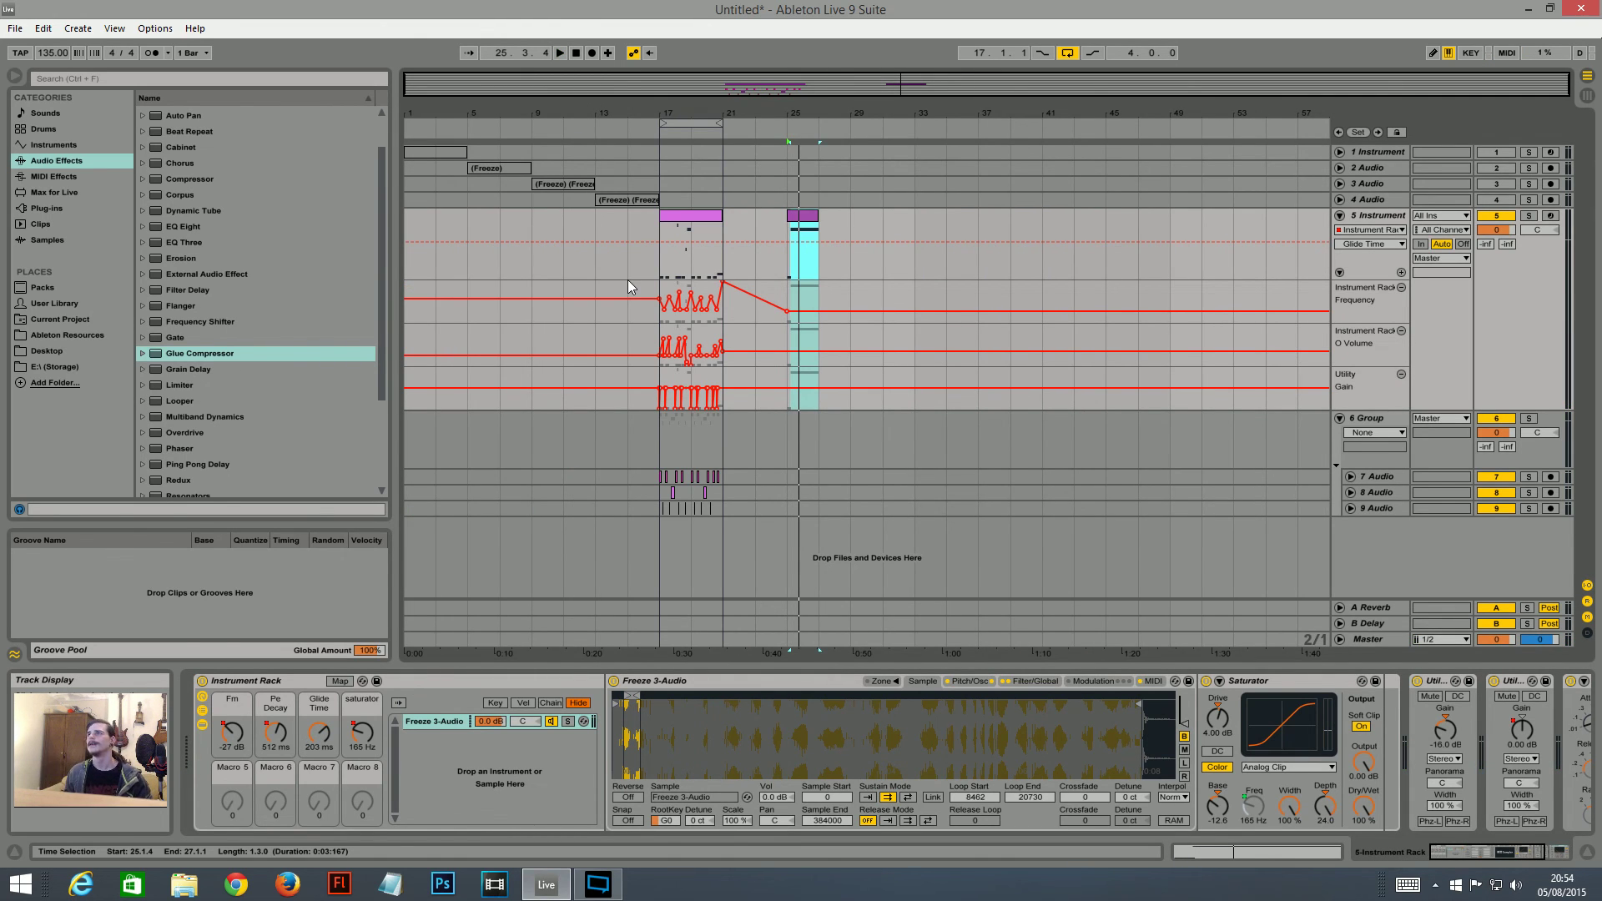
left_click_drag(806, 79, 753, 115)
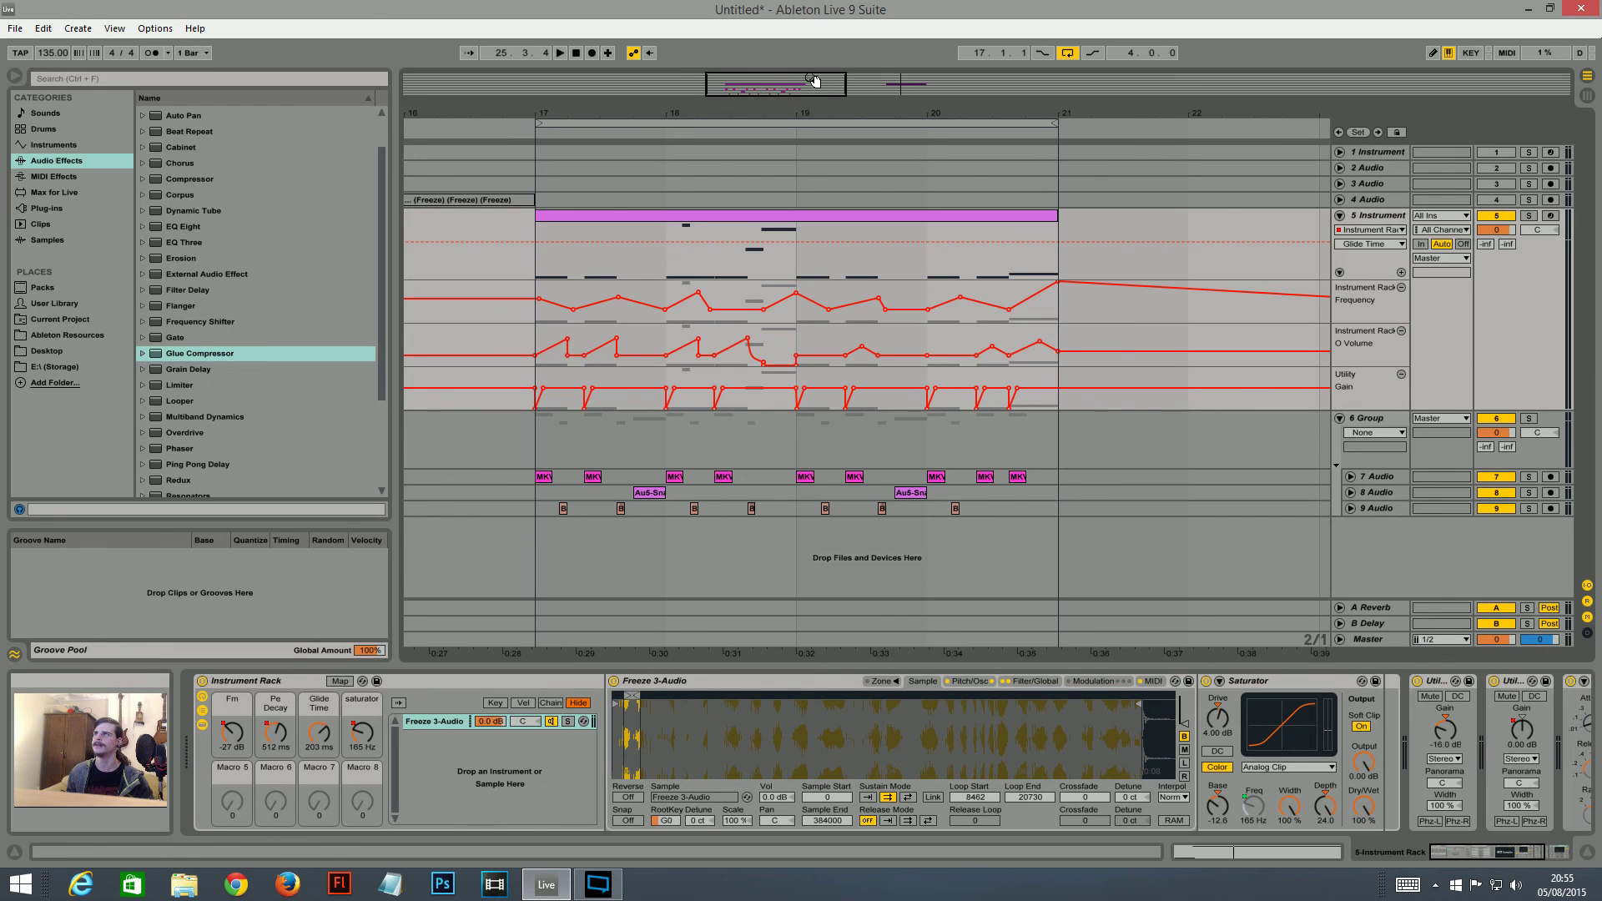
left_click_drag(815, 82, 835, 55)
left_click(1019, 225)
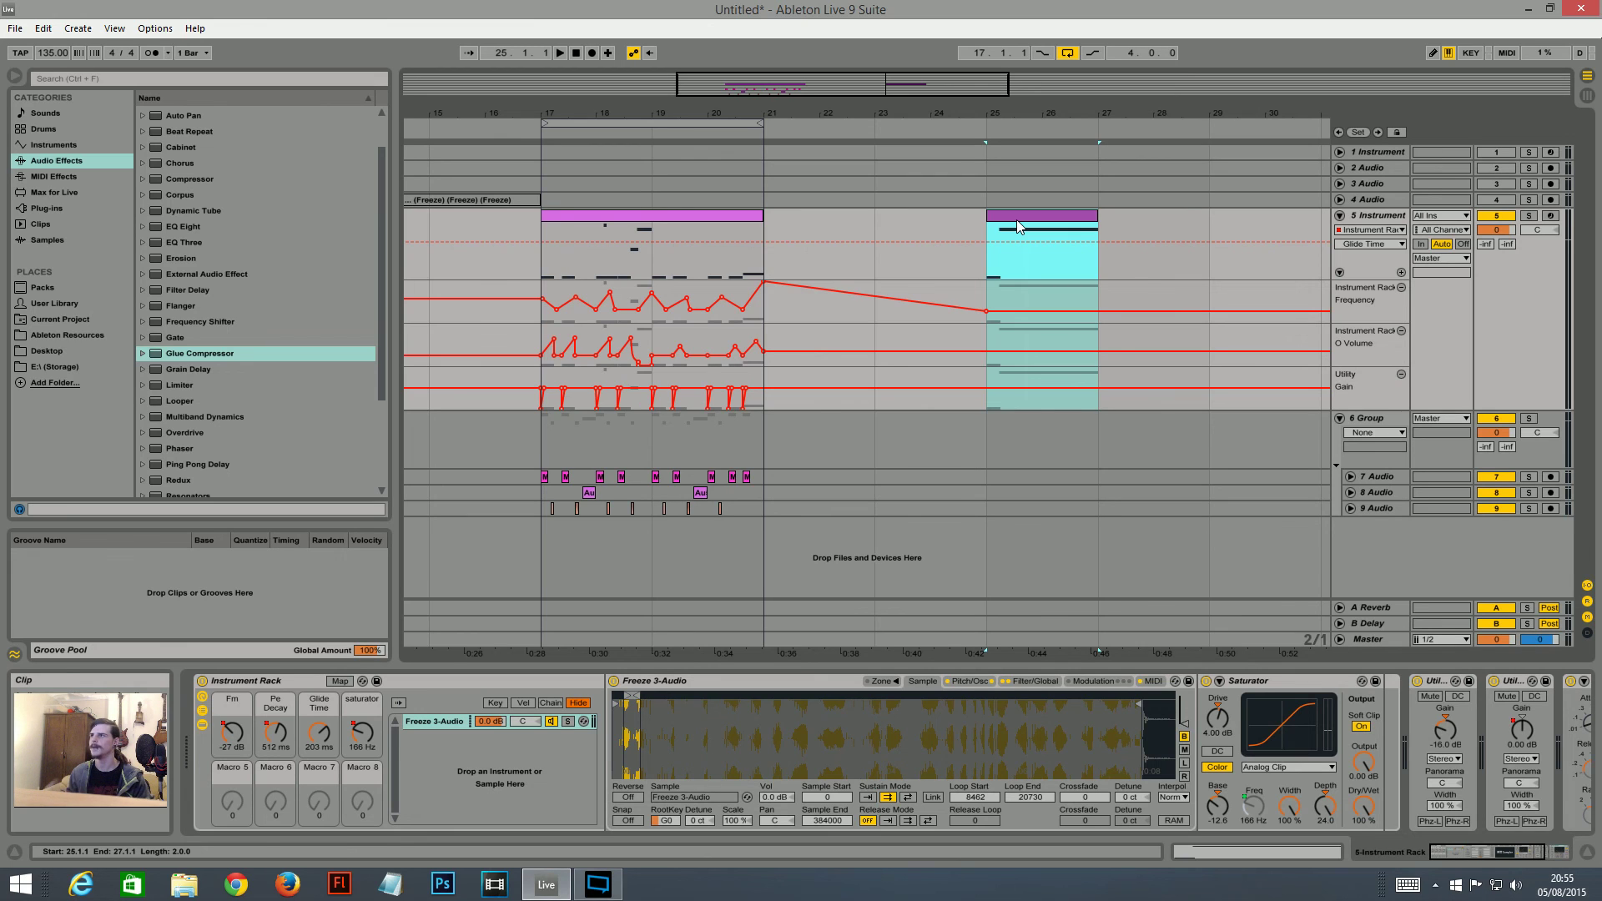
key("Delete")
left_click_drag(841, 82, 854, 58)
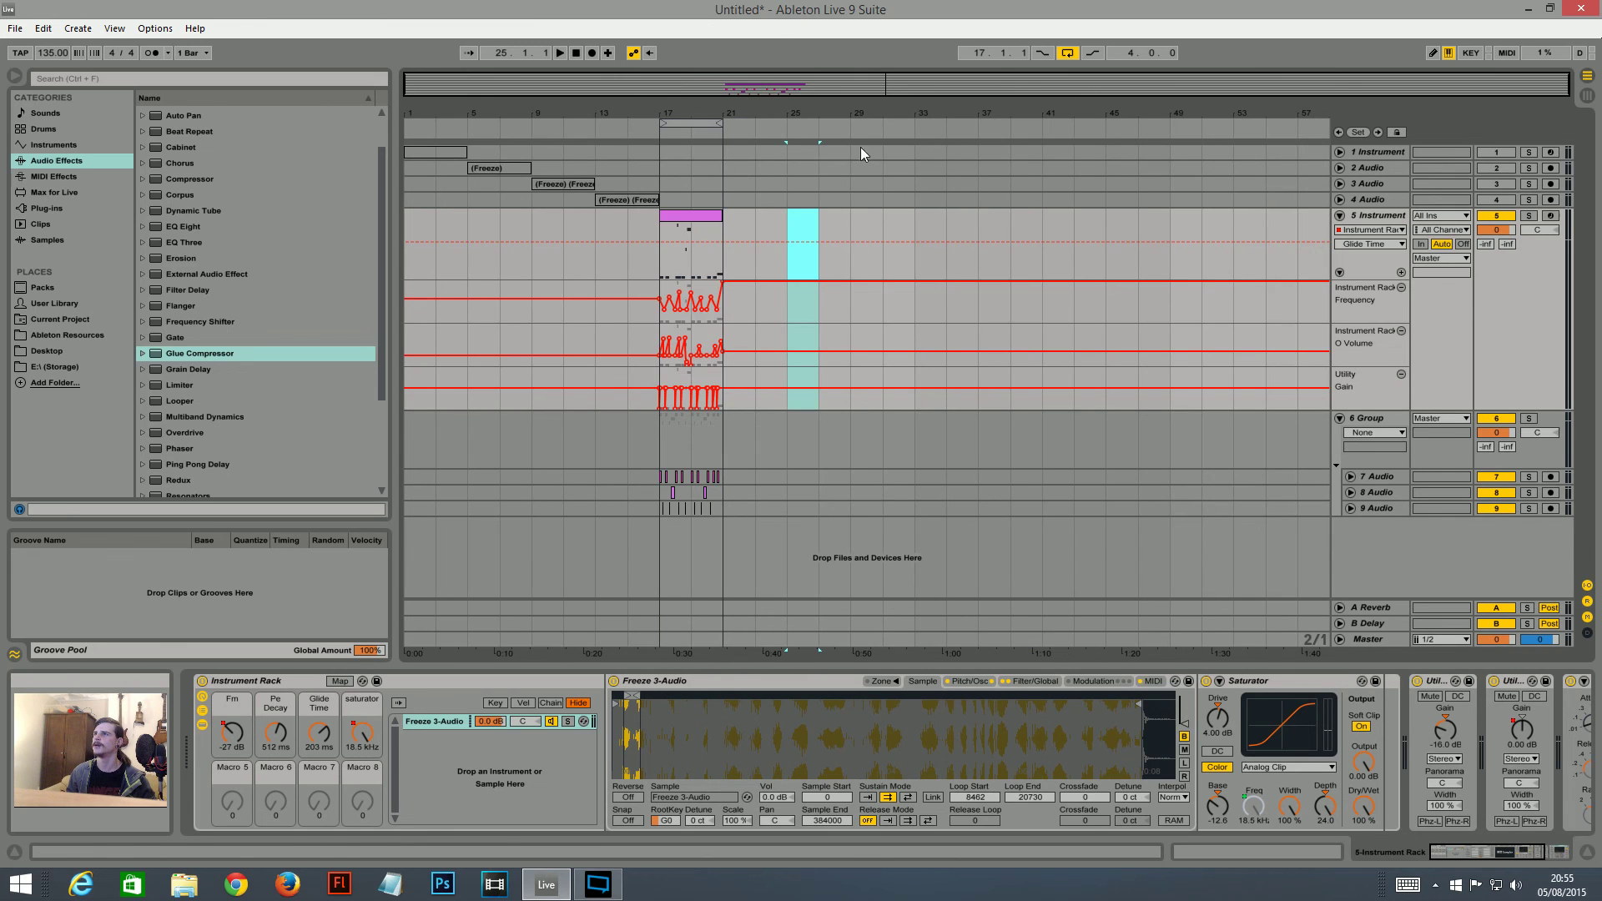
- Fold all the tracks, play the bass clip from bar 17, and unfold track 5 again
left_click(692, 217)
left_click(1338, 218, "alt")
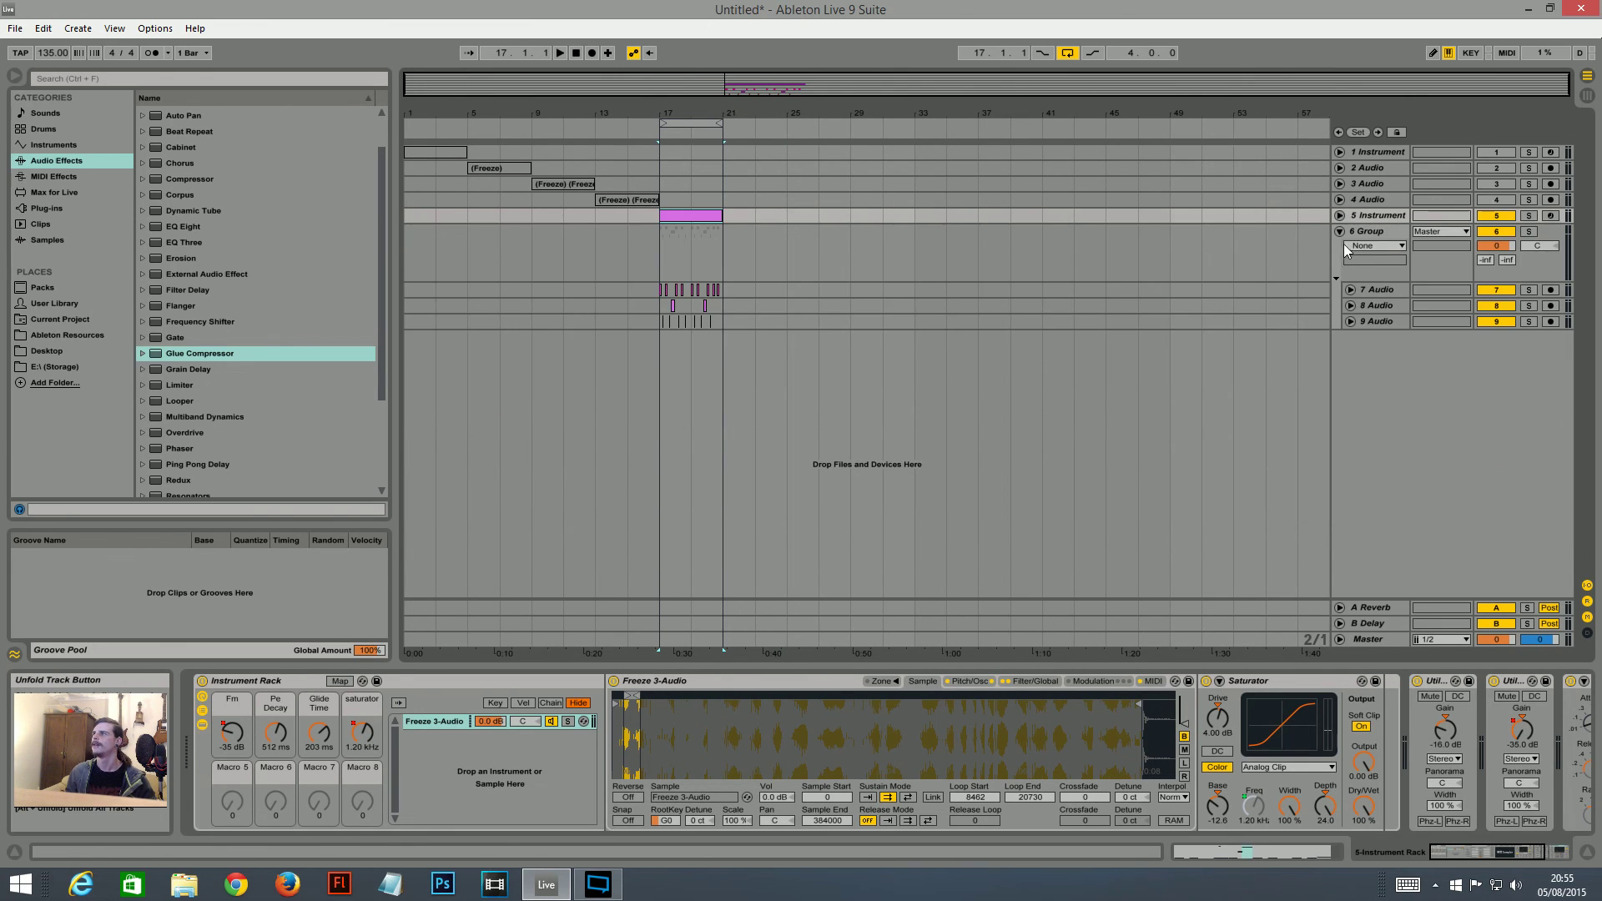
key("plus")
key("plus")
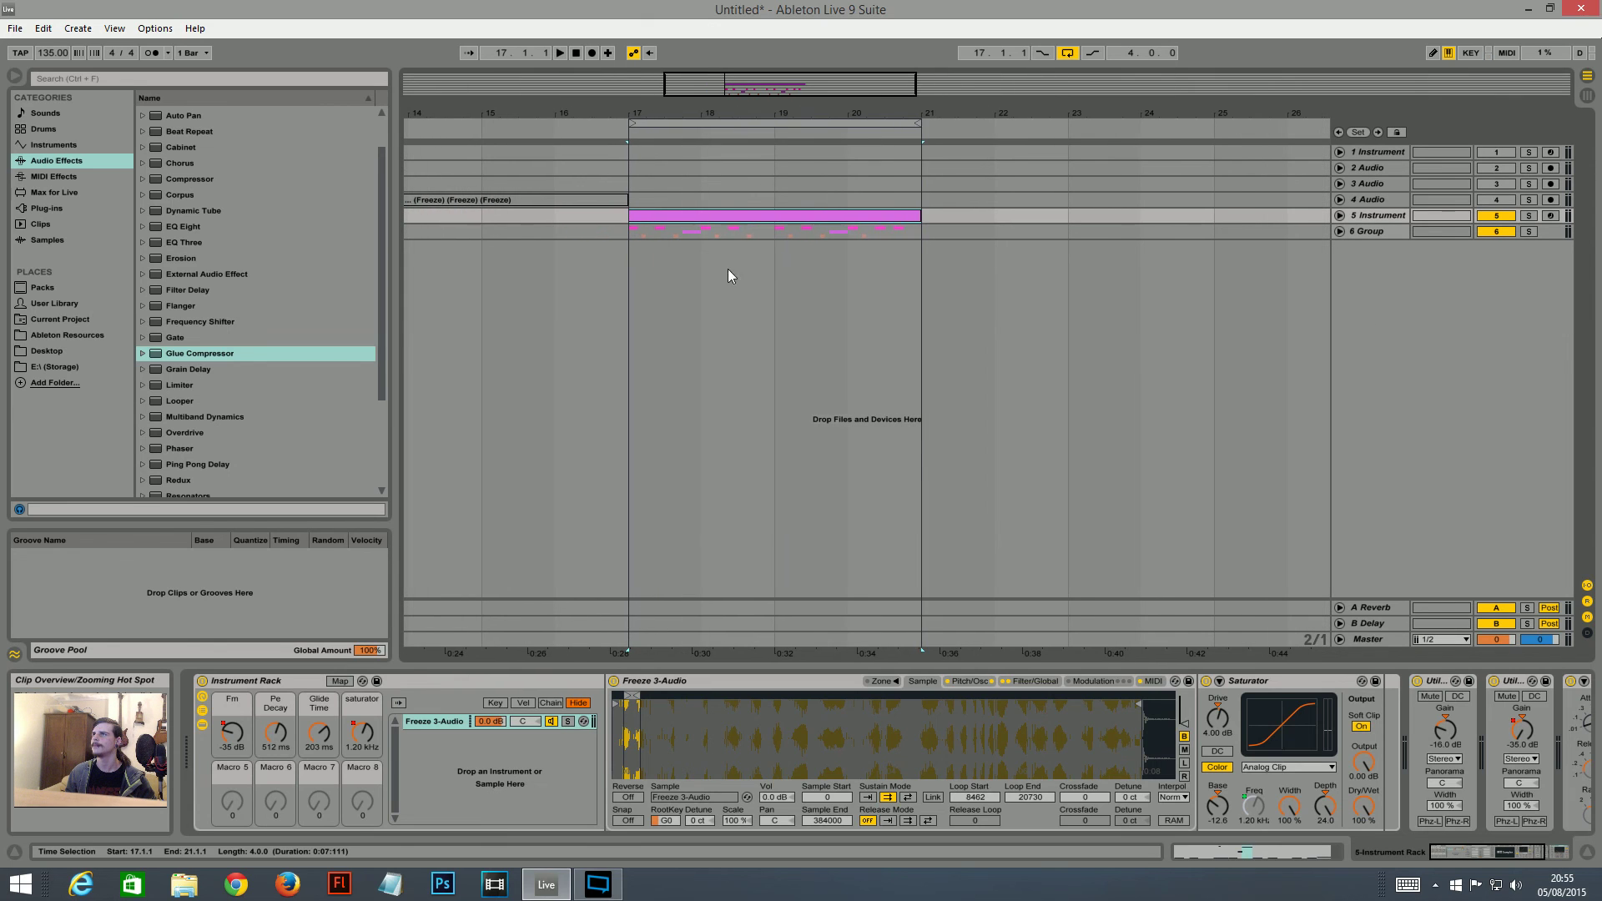
key("space")
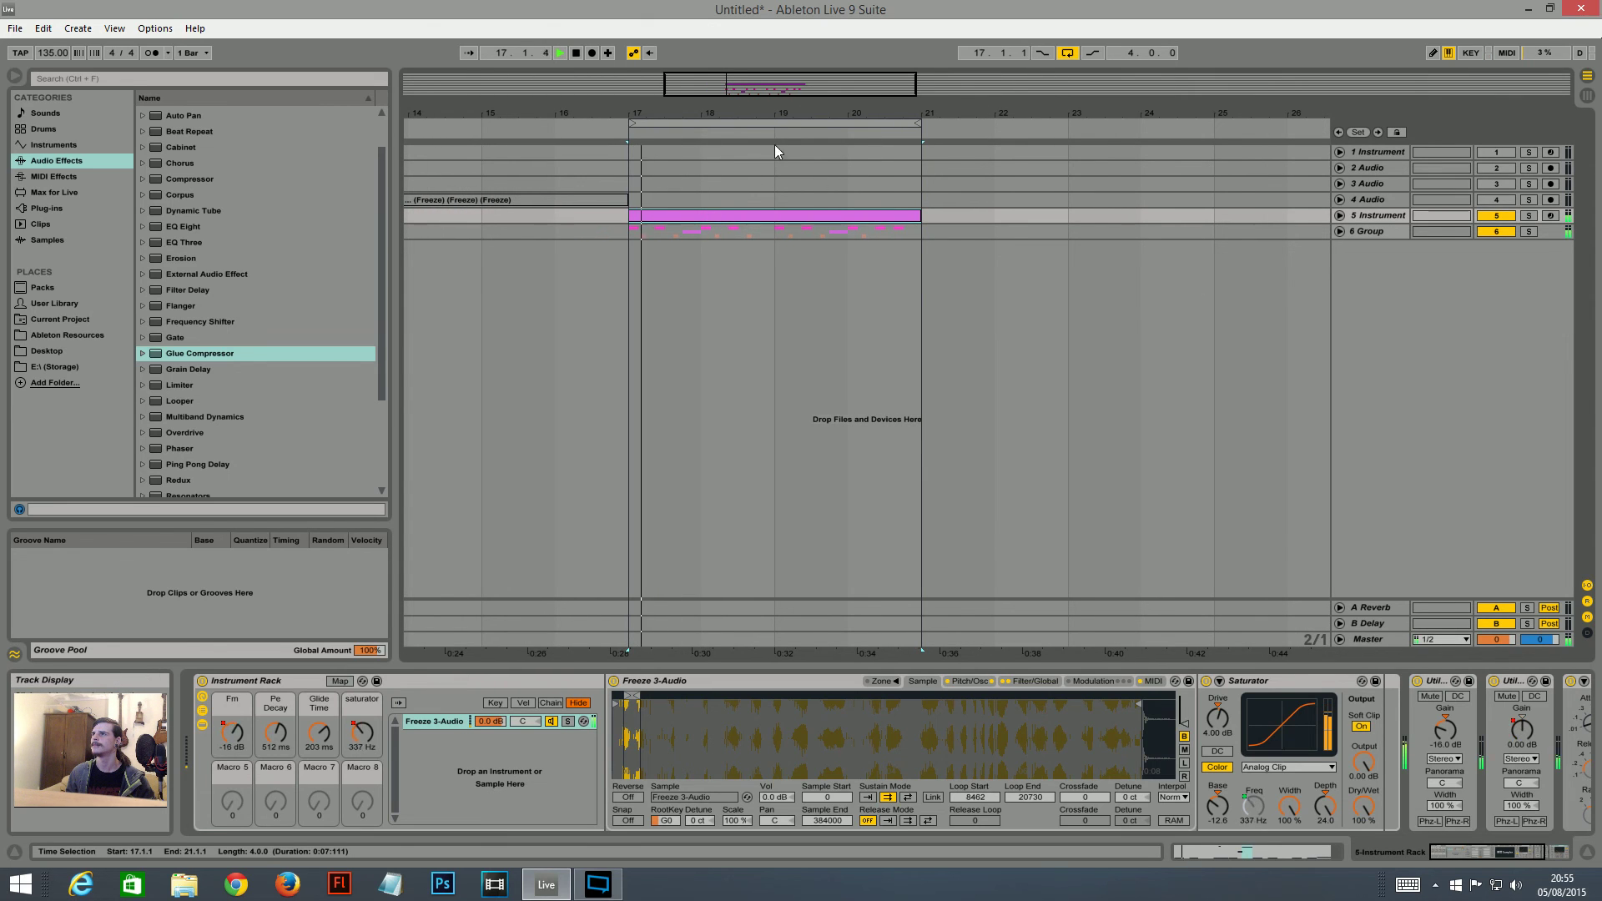
left_click_drag(786, 89, 793, 98)
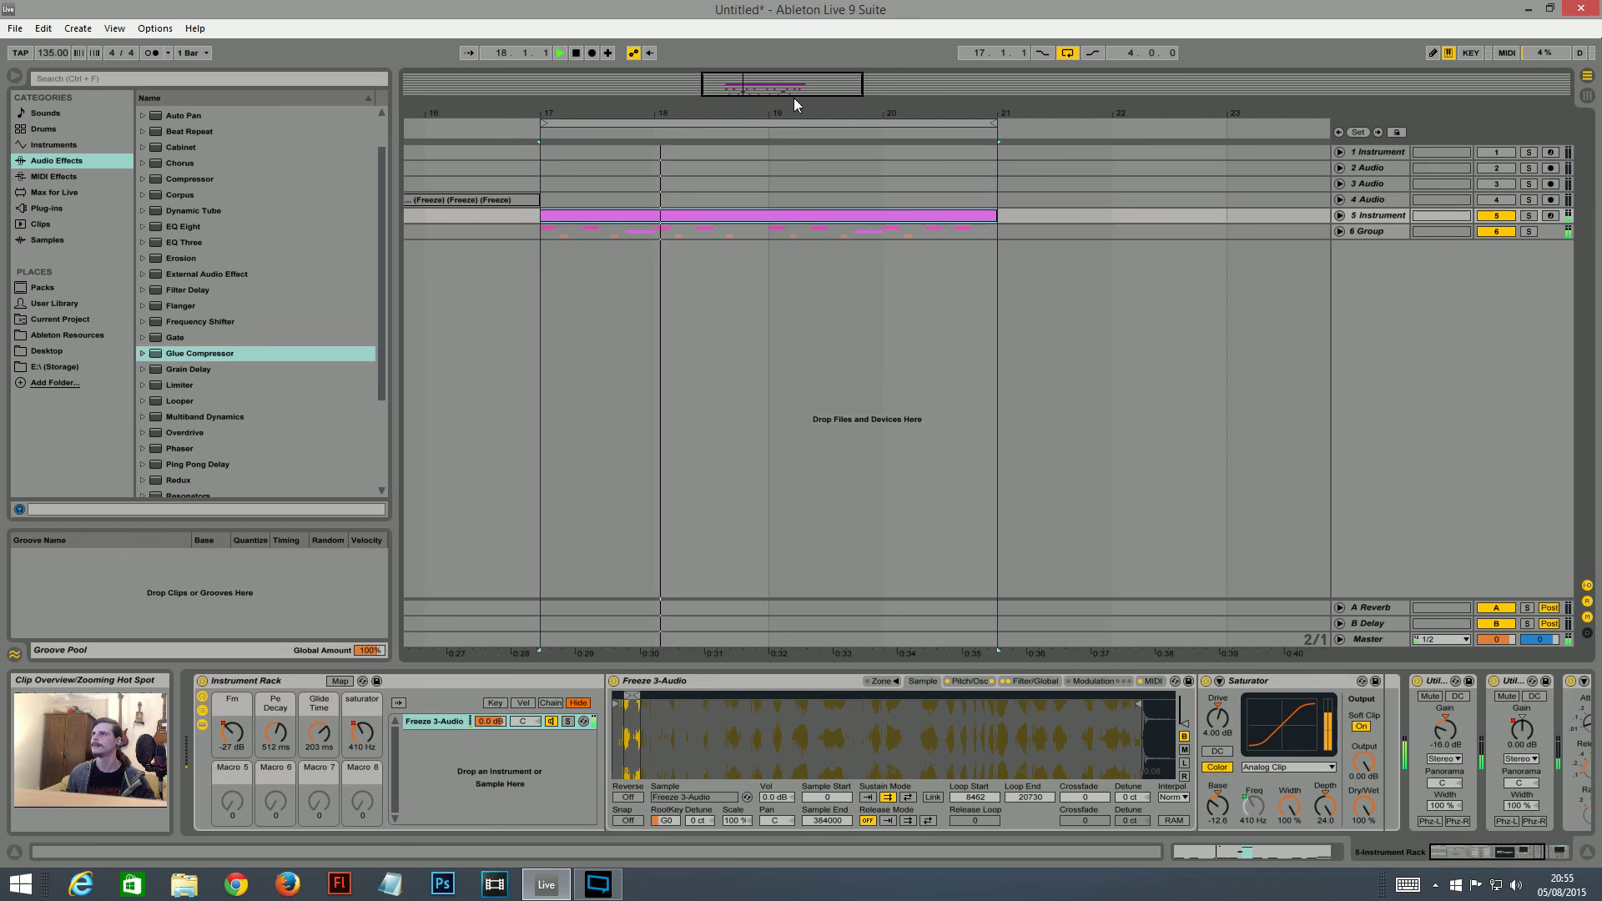
left_click(1339, 215)
left_click(1044, 330)
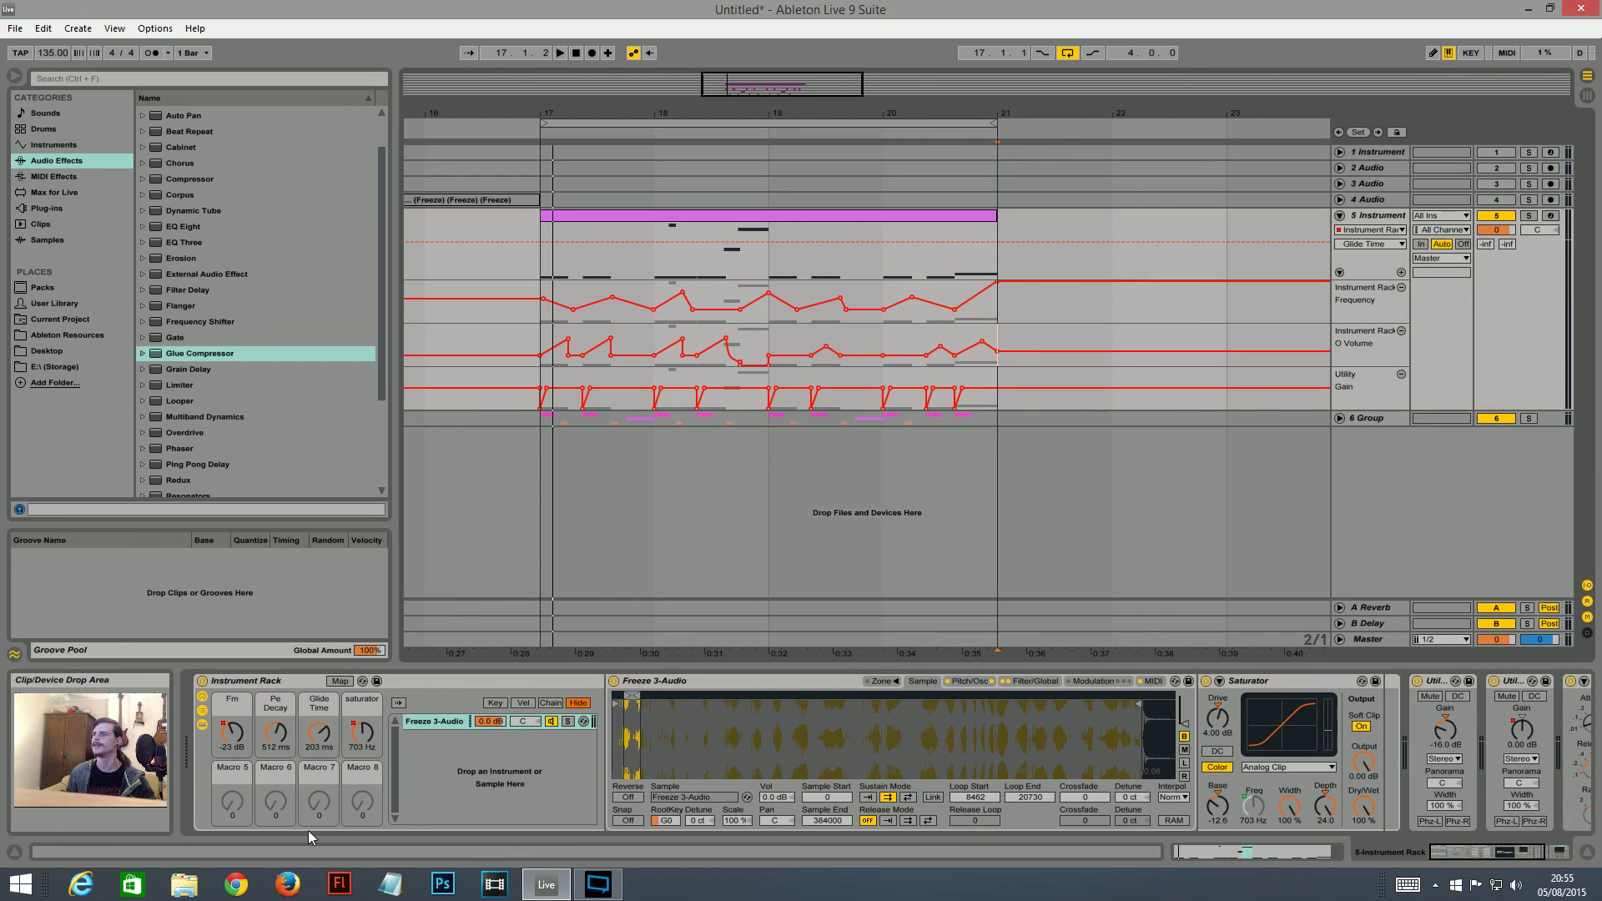
left_click_drag(817, 84, 818, 34)
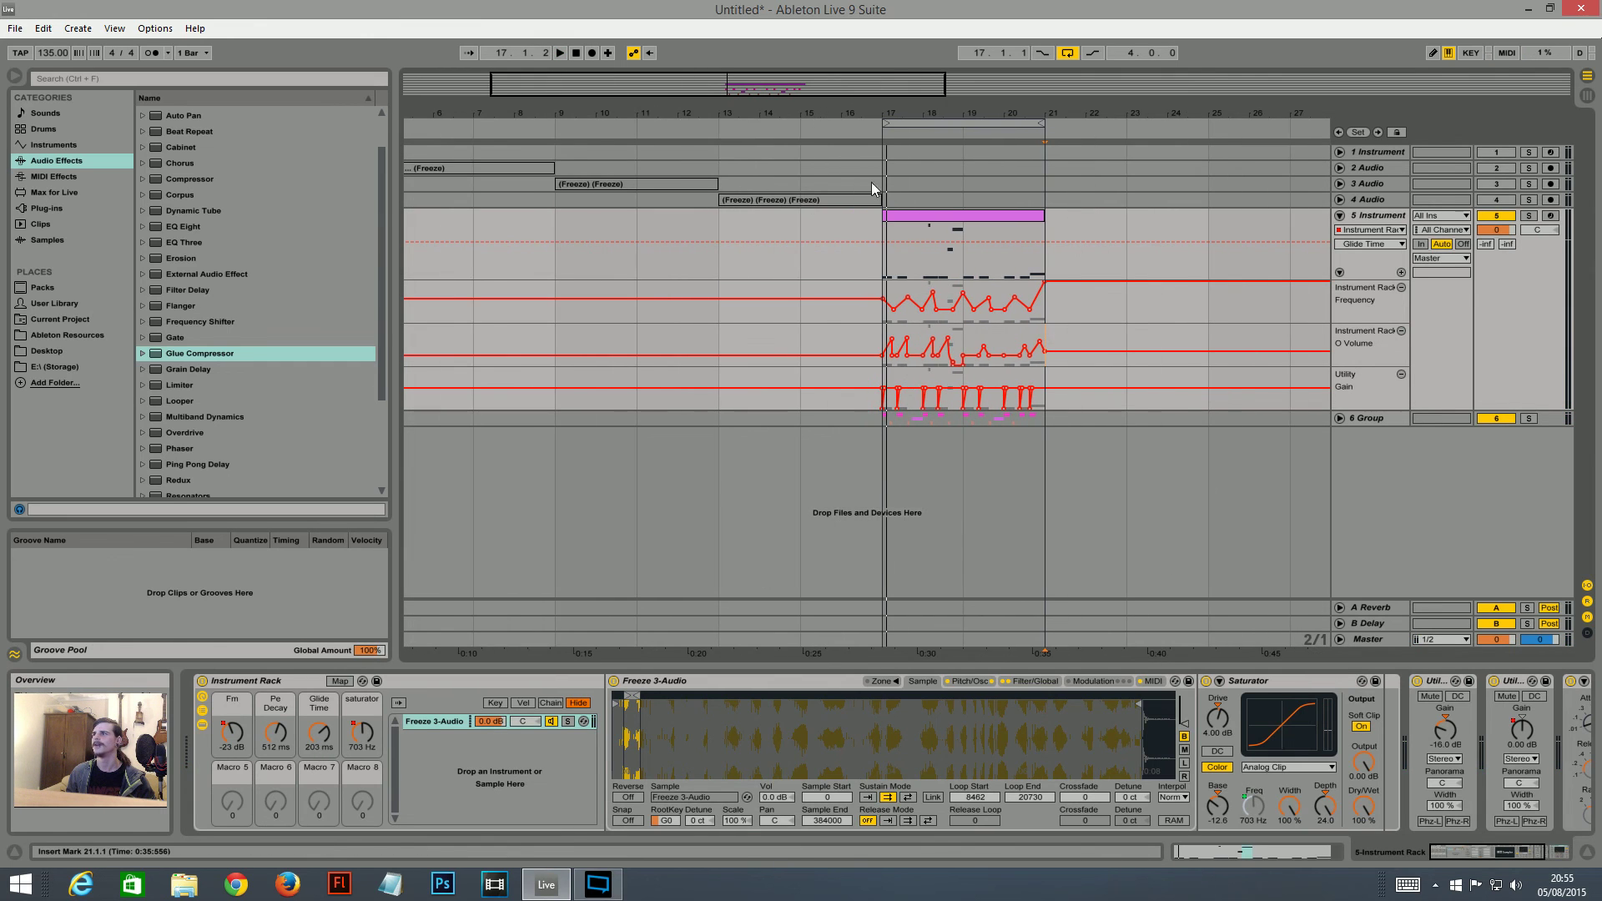
left_click_drag(606, 90, 602, 88)
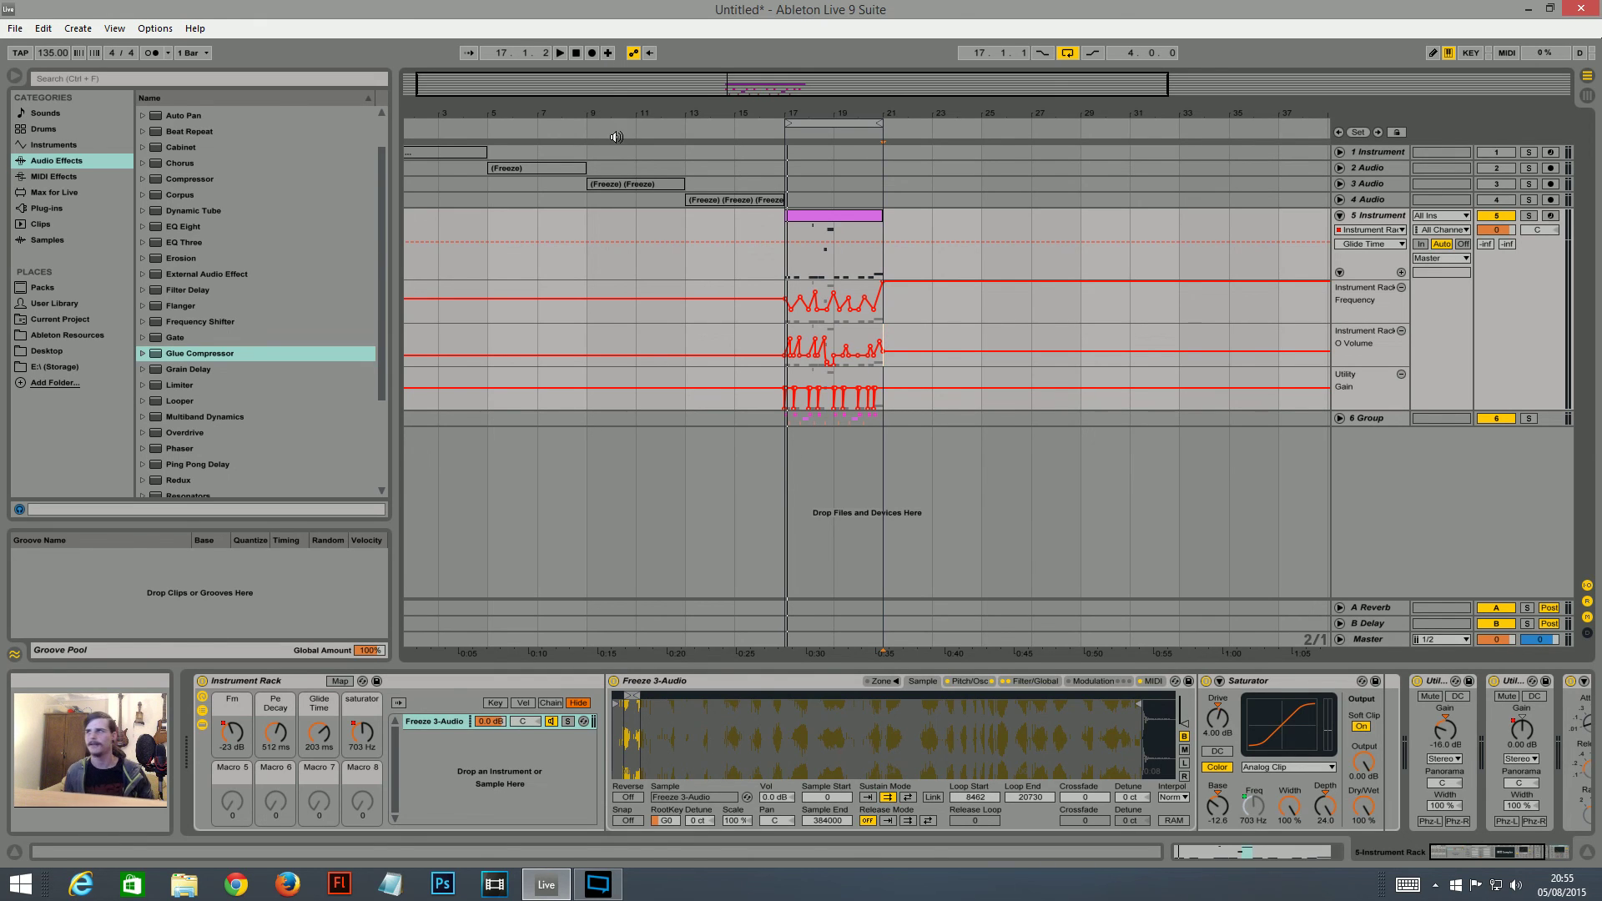
left_click_drag(809, 87, 817, 72)
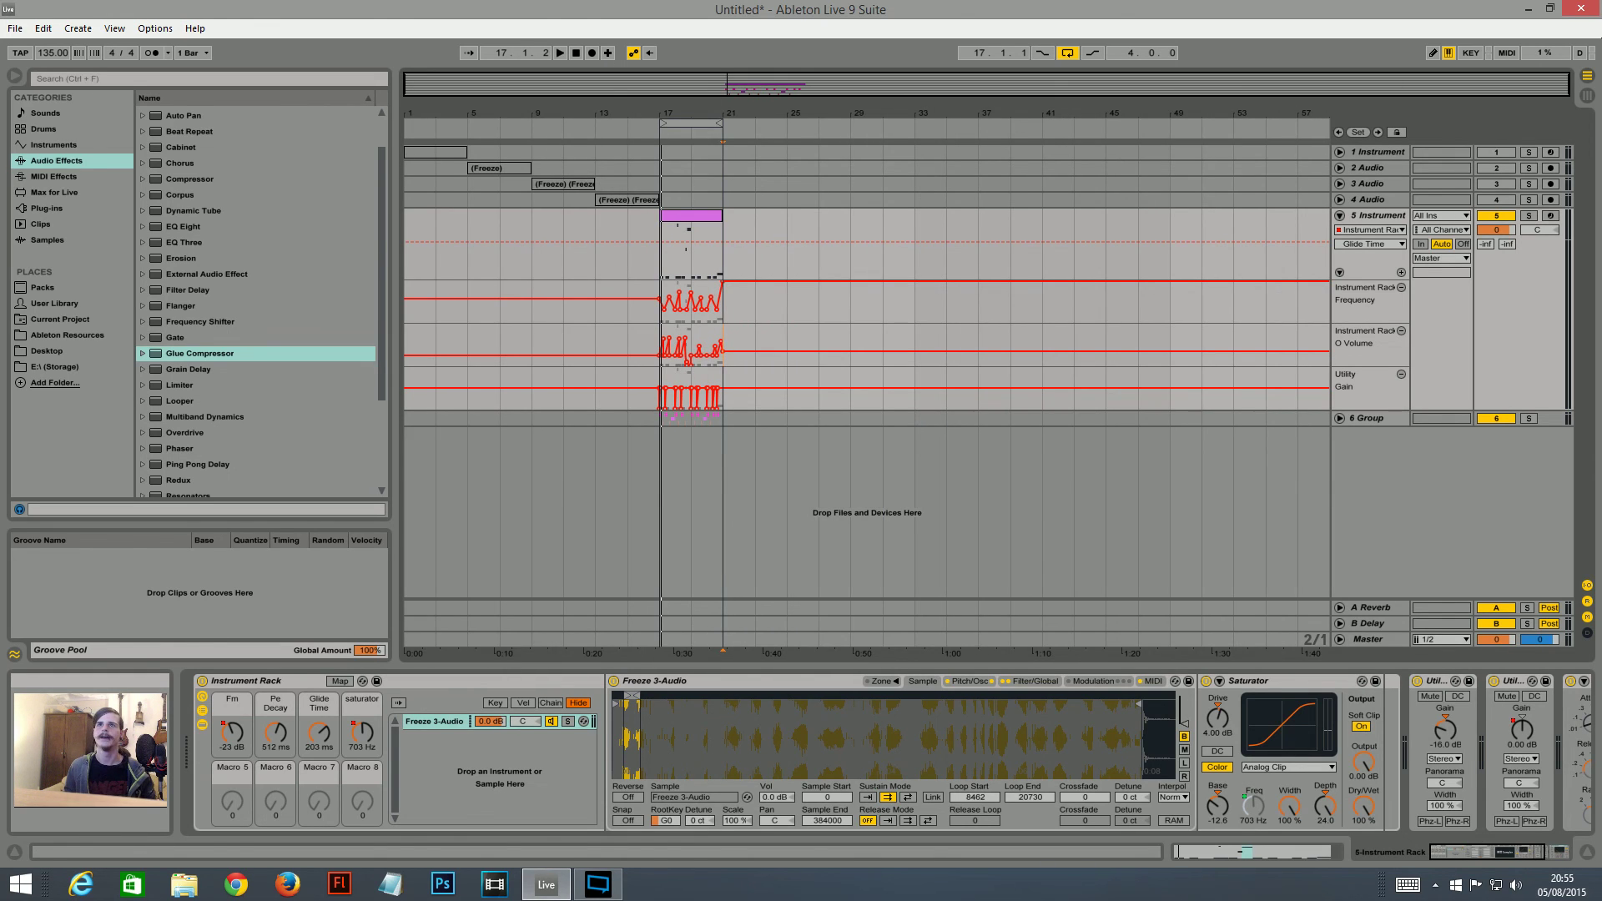